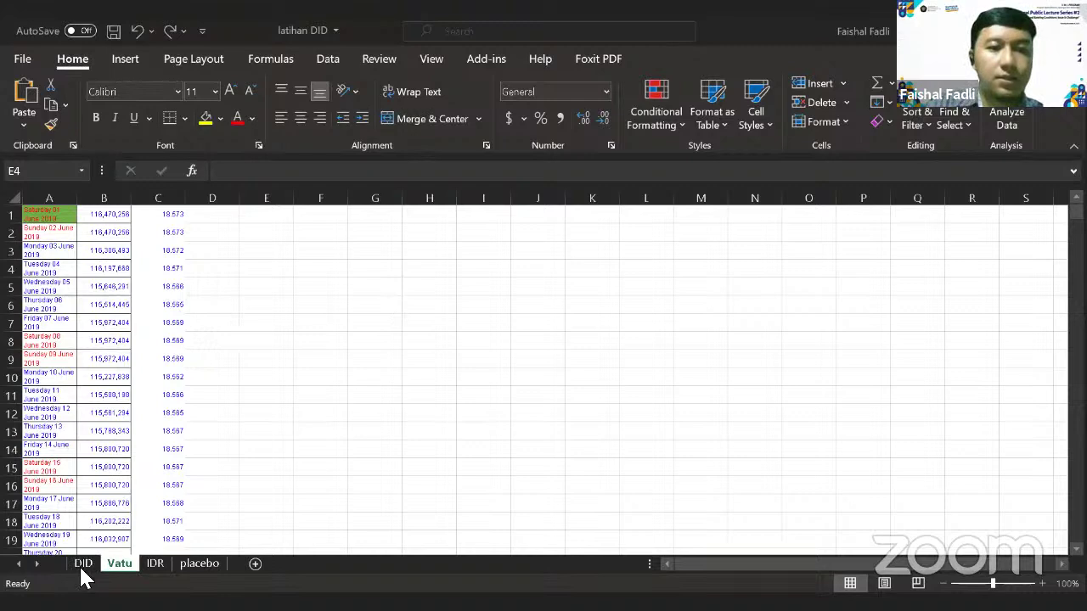
Open the DID sheet and bring its header row into view.
left_click(82, 564)
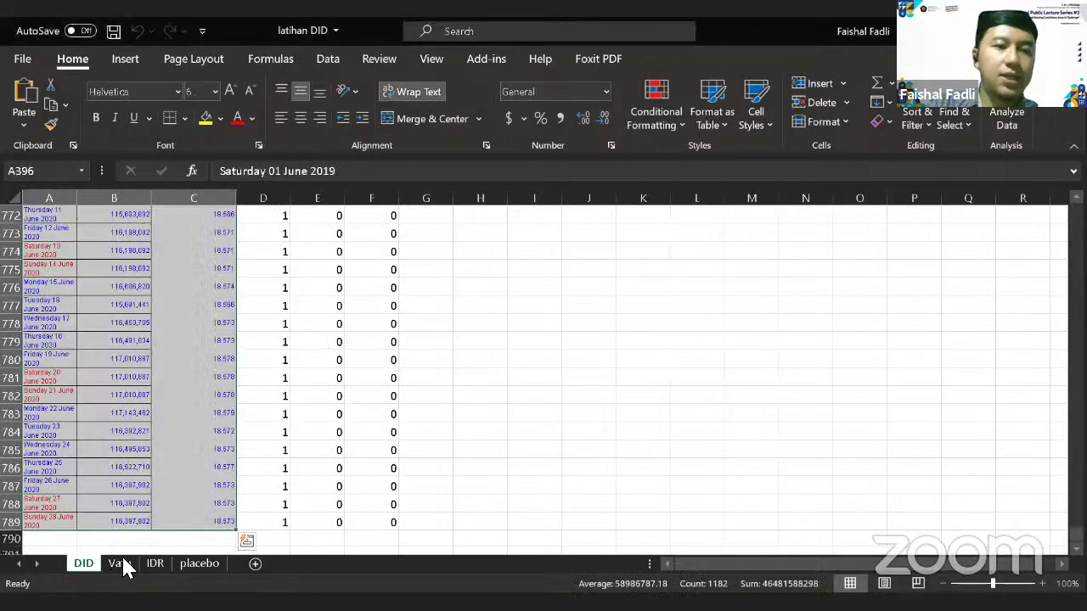
left_click(157, 380)
scroll(157, 382, "up", 19)
left_click(157, 380)
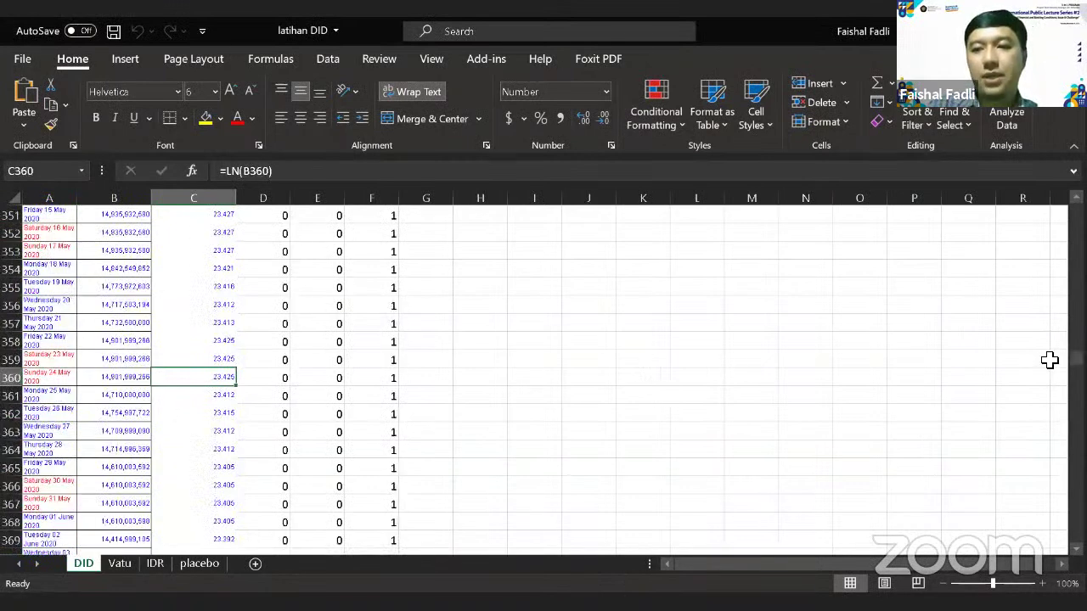
left_click_drag(1075, 355, 1076, 211)
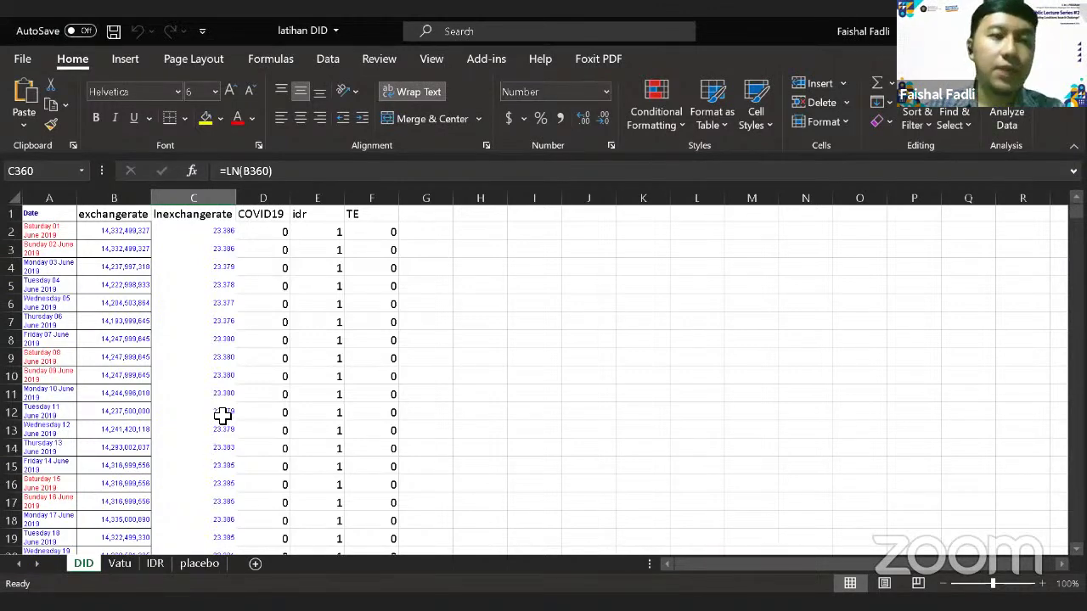
Examine the Date column's header and its first few entries on the DID sheet.
left_click(93, 219)
key("Left")
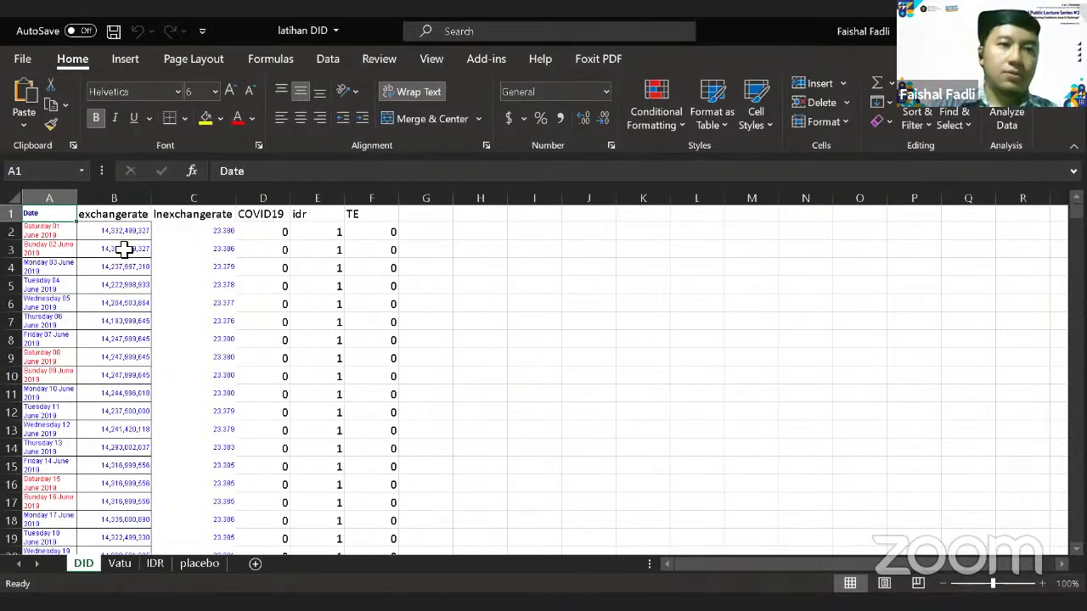
key("Down")
key("Down")
key("Down")
key("Up")
key("Up")
key("Up")
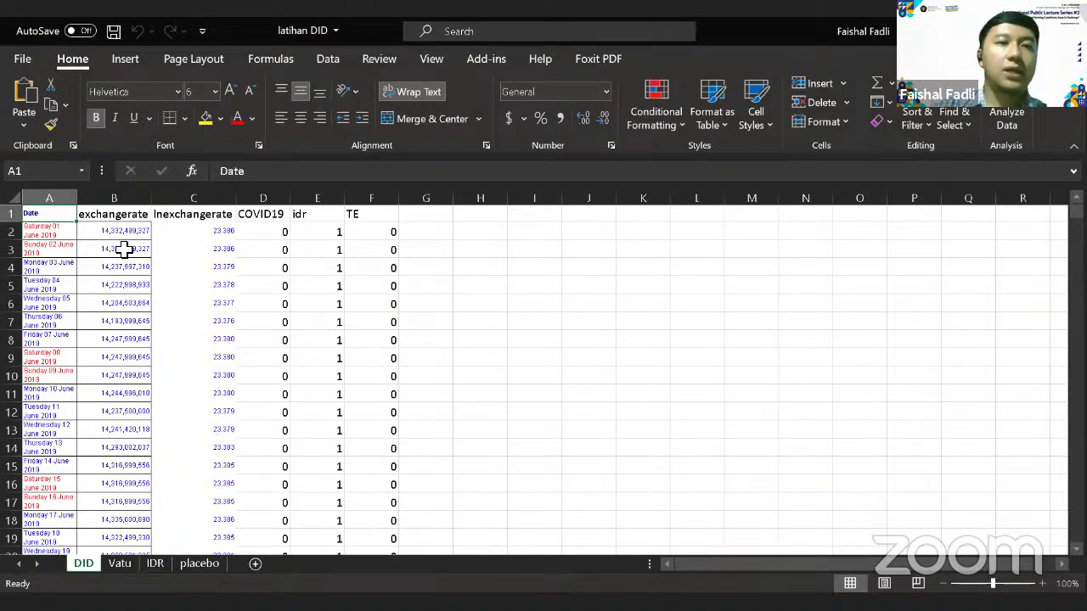
Examine the exchangerate and lnexchangerate columns, inspecting the formula in C2 and its source cell without changing it.
left_click(137, 215)
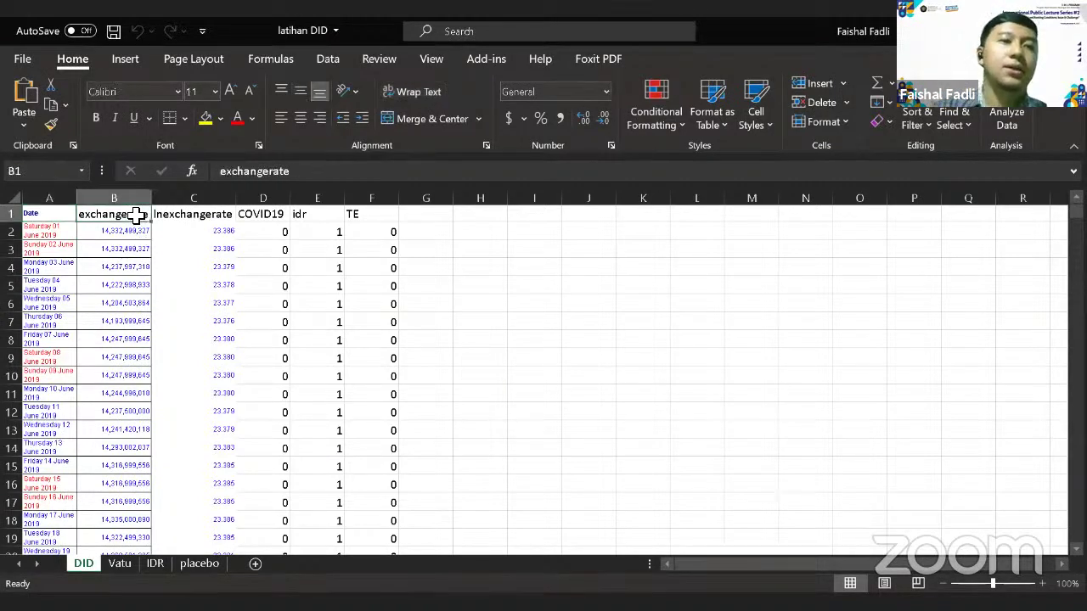
key("Down")
key("Up")
key("Right")
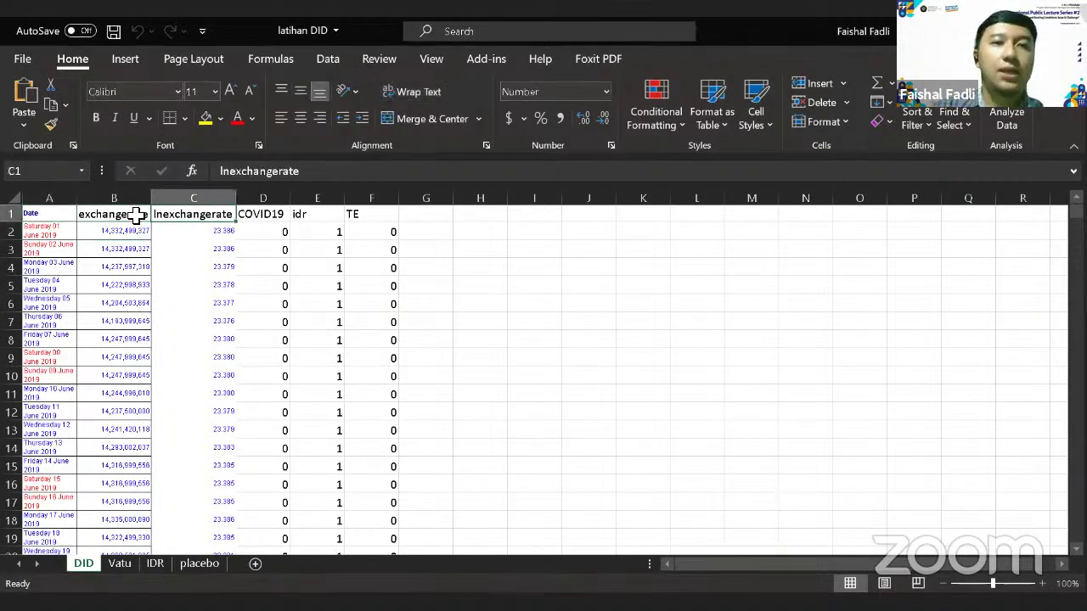
key("Down")
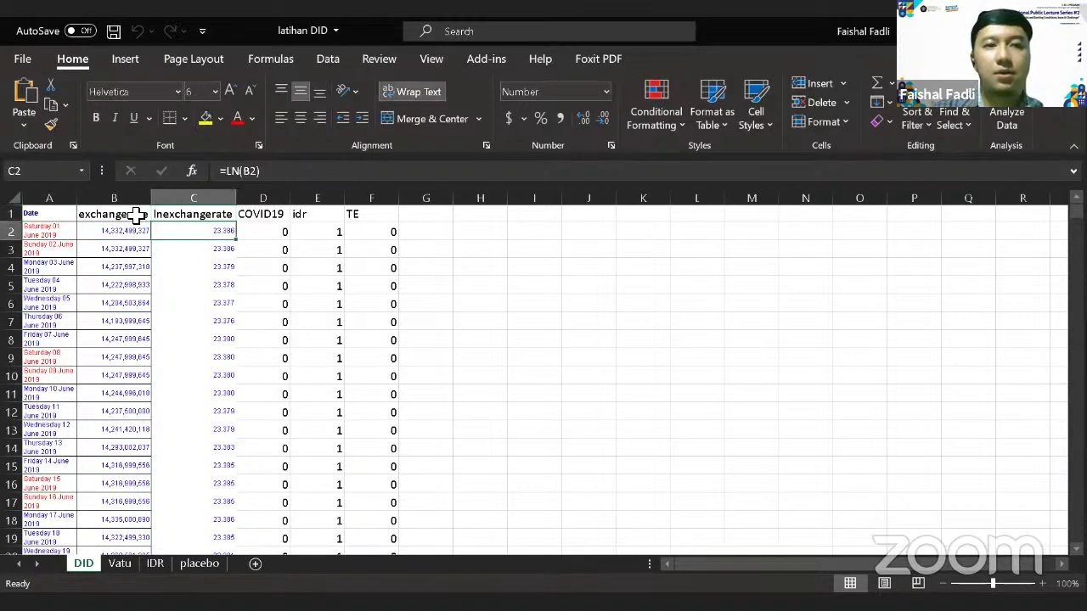
key("Up")
key("Down")
key("Left")
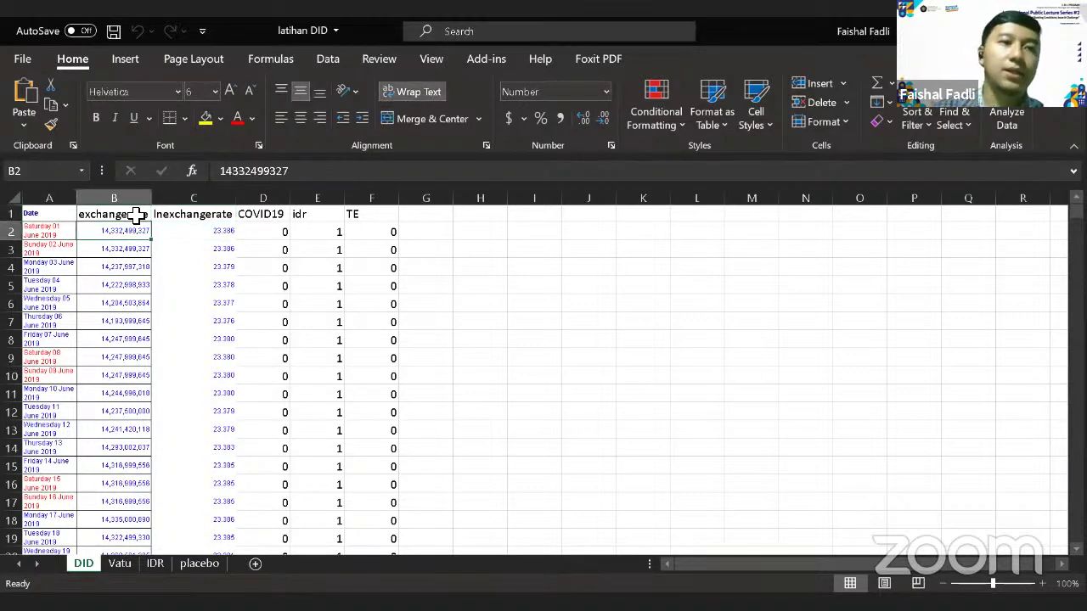
key("Up")
key("Right")
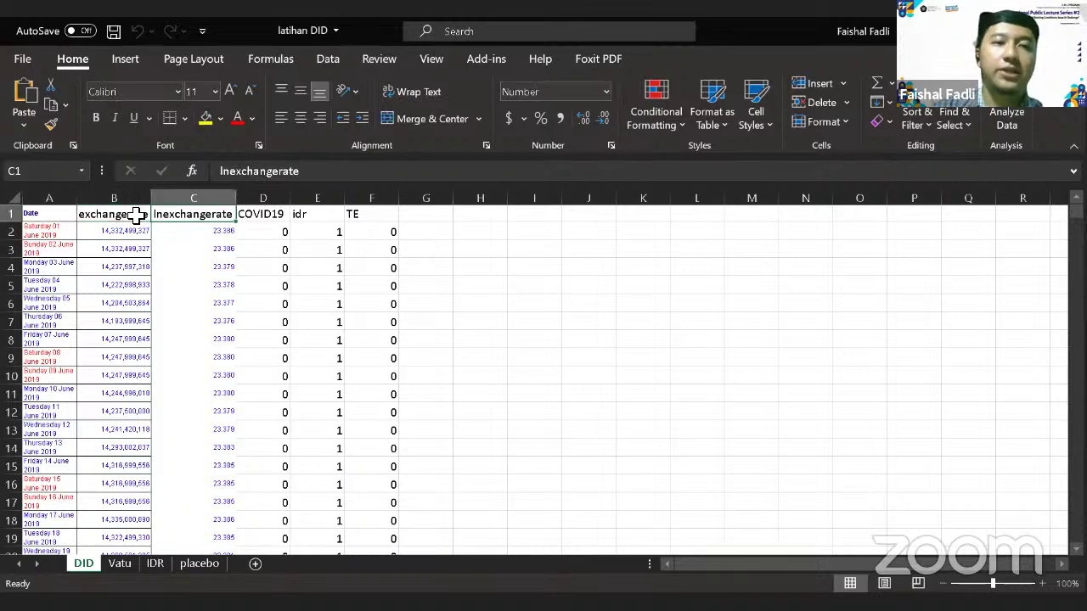
key("Down")
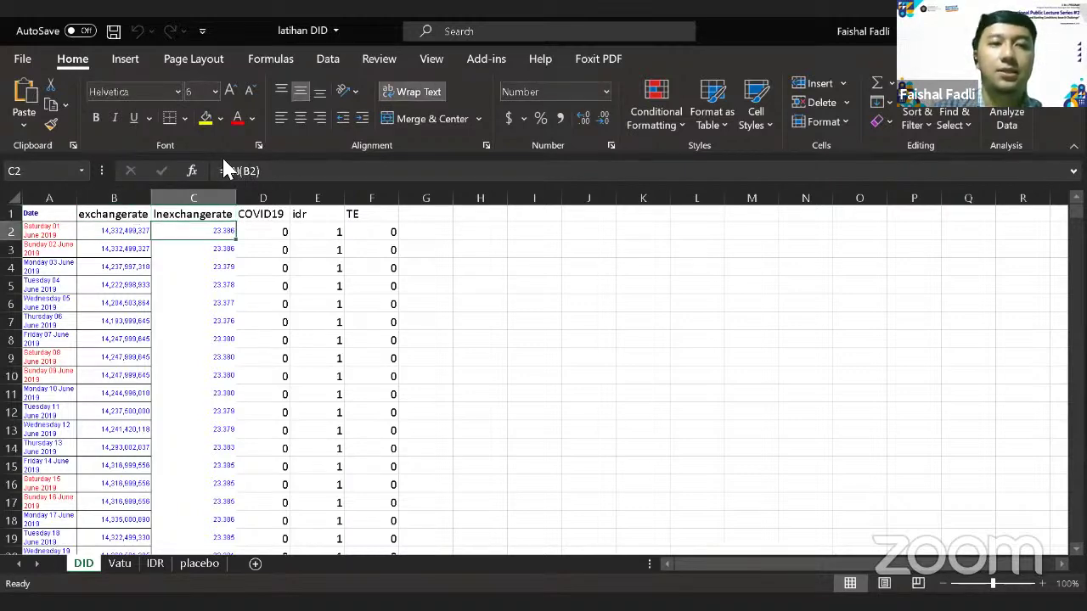
left_click(286, 172)
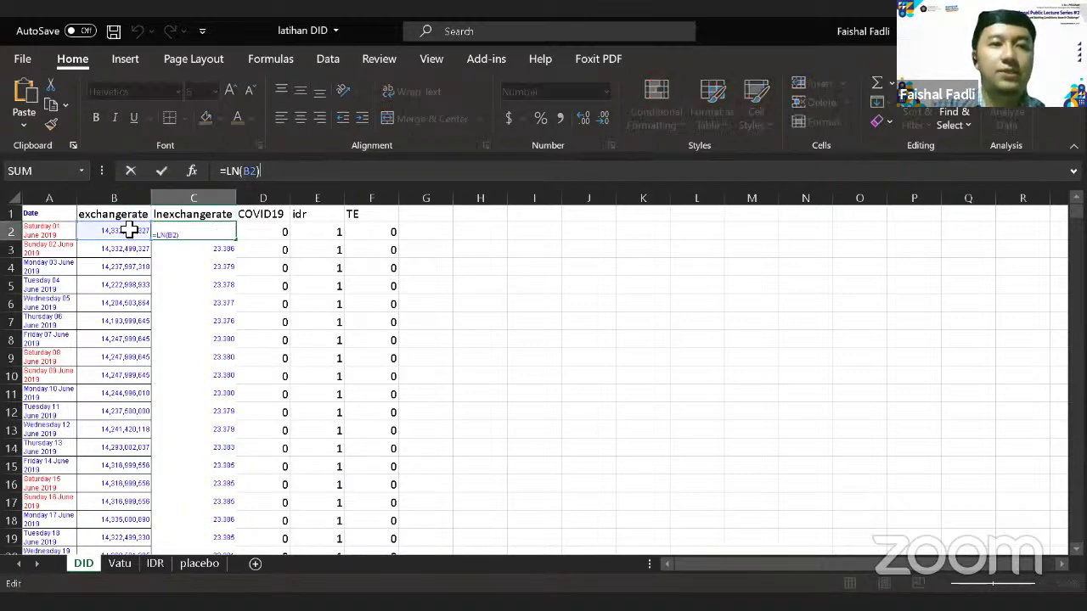
key("Escape")
Examine the COVID19 column's header and its first value in D2.
left_click(252, 230)
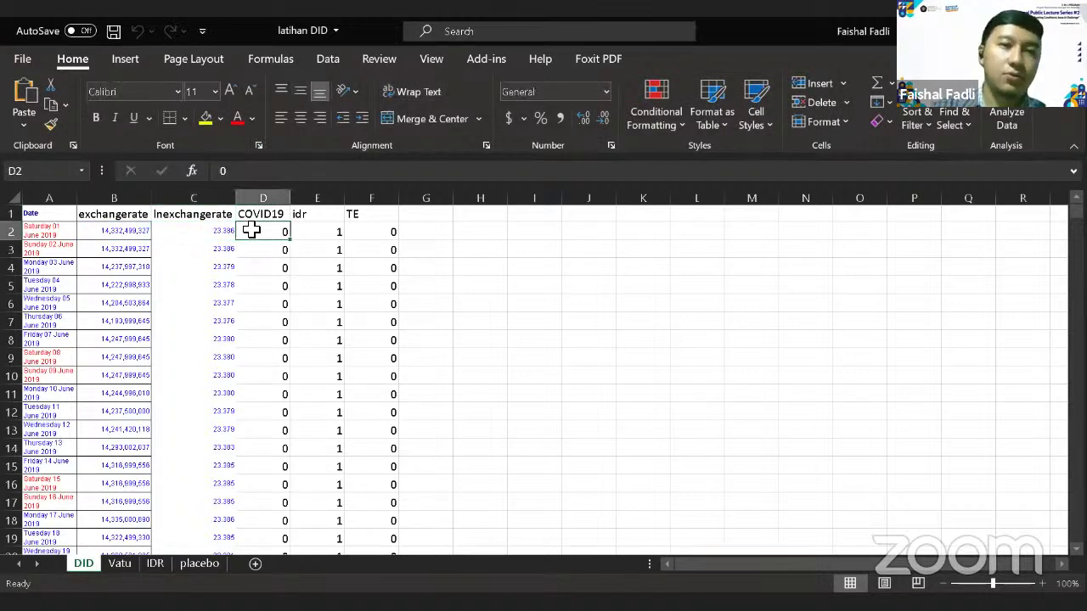
key("Up")
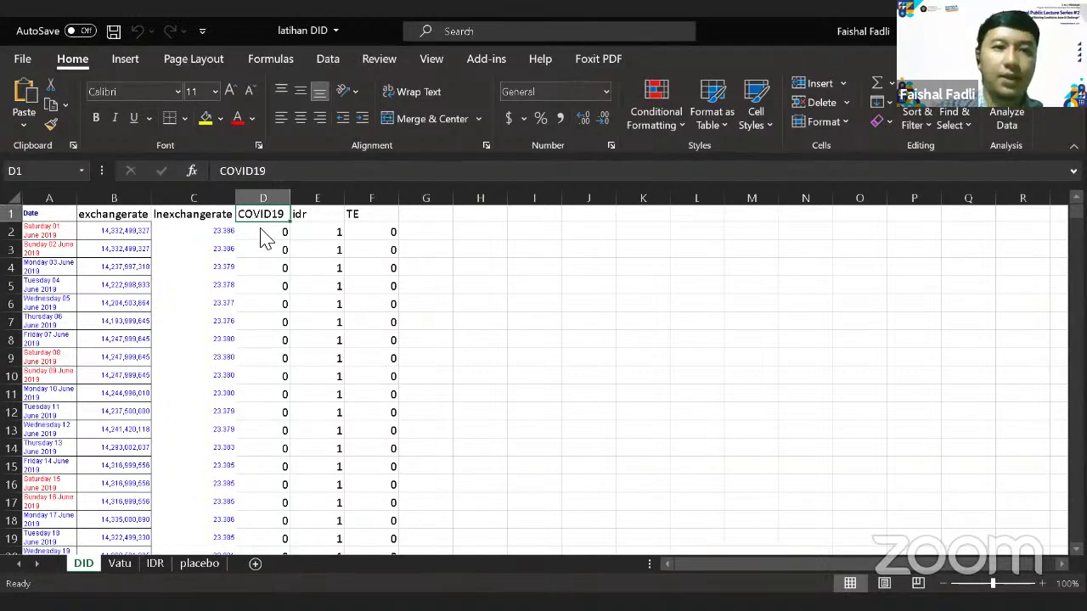
left_click(266, 233)
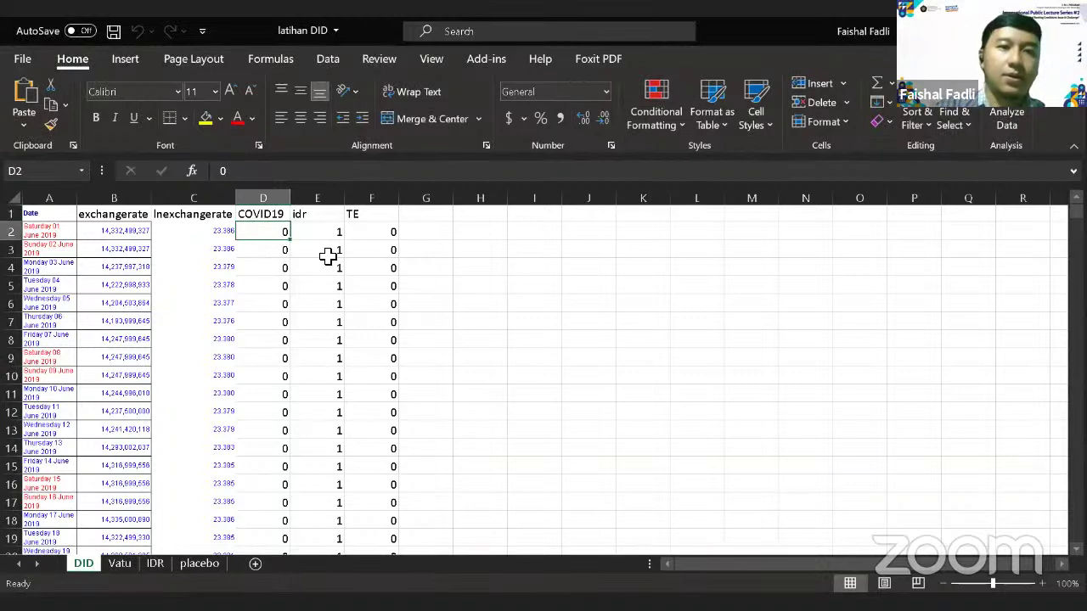
key("Up")
key("Down")
Examine the COVID19 column's daily values from D2 down to the orange-highlighted row for Monday 02 March 2020 (D277).
key("Down")
key("Down")
key("Down")
key("Down")
key("Down")
key("Down")
key("Down")
key("Down")
key("Down")
key("Down")
key("Down")
key("Down")
key("Down")
key("Down")
key("Down")
key("Down")
key("Down")
key("Down")
key("Down")
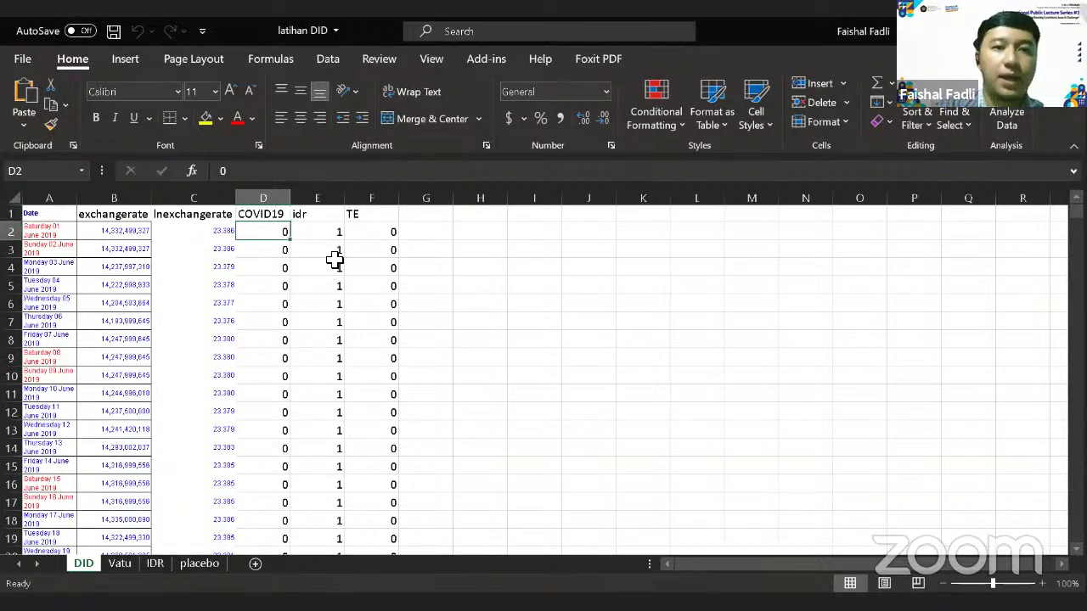
key("Down")
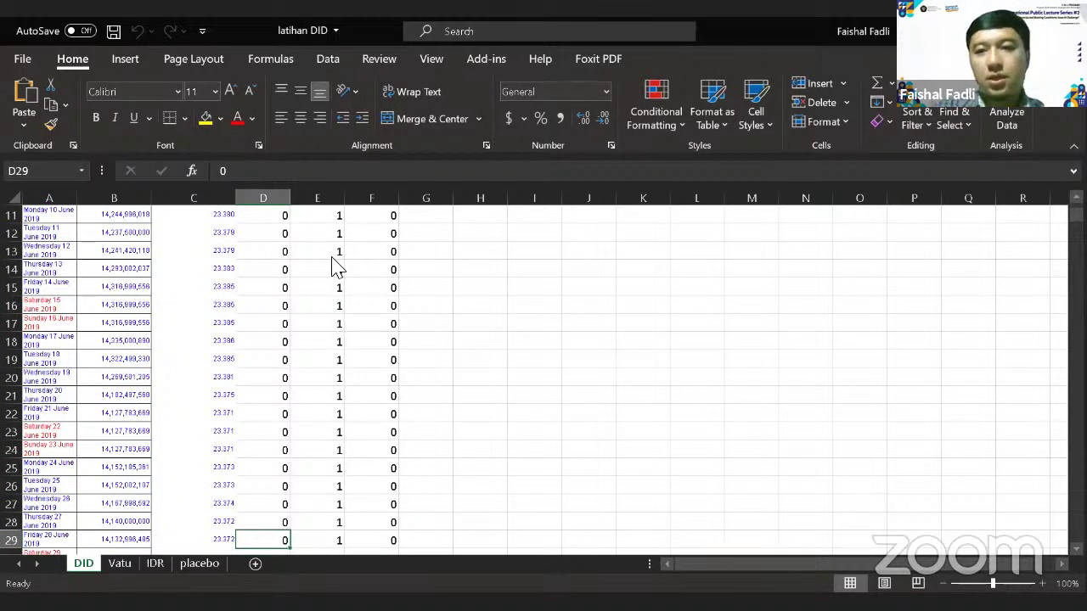
key("alt+Tab")
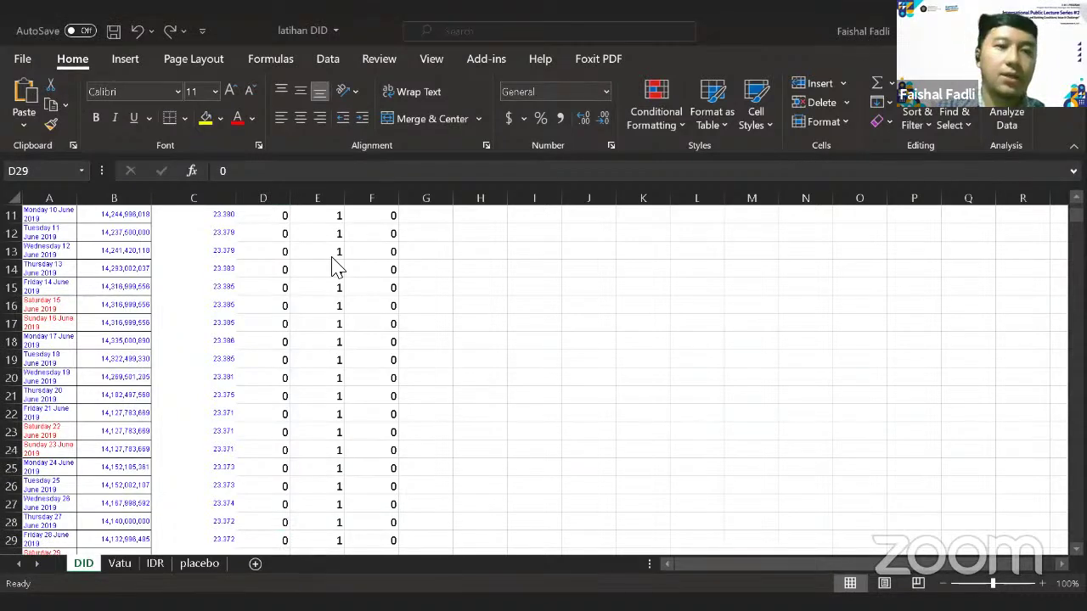
key("alt+Tab")
key("Down")
key("Down")
key("Down")
key("Down")
key("Down")
key("Down")
key("Down")
key("Down")
key("Down")
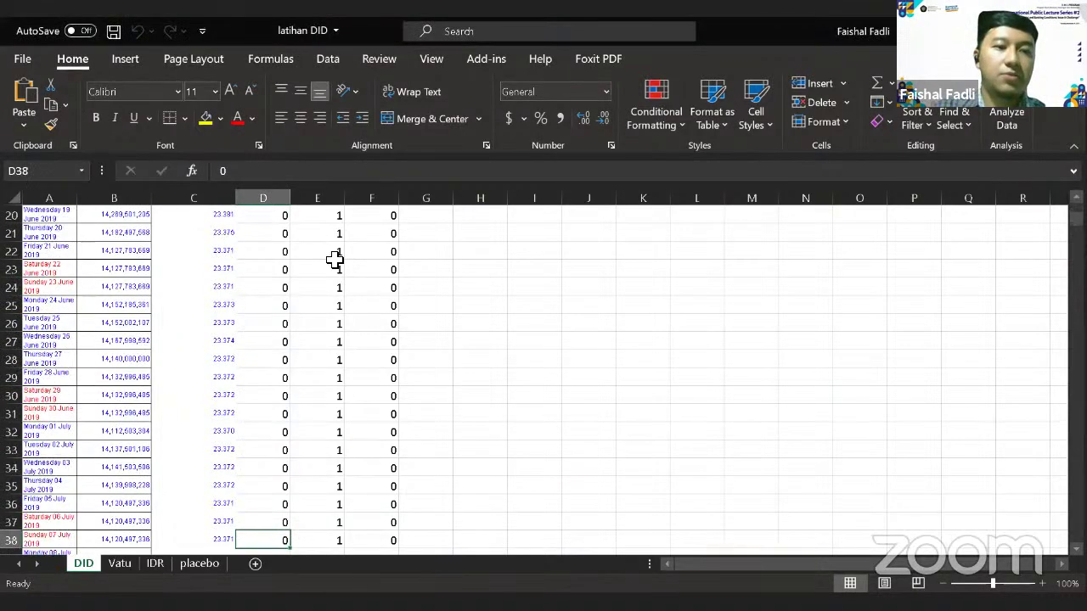
key("Down")
key("Down")
key("Down")
key("Down")
key("Down")
key("Down")
key("Down")
key("Down")
key("Down")
key("Down")
key("Down")
key("Down")
key("Down")
key("Down")
key("Down")
key("Down")
key("Down")
key("Down")
key("Down")
key("Down")
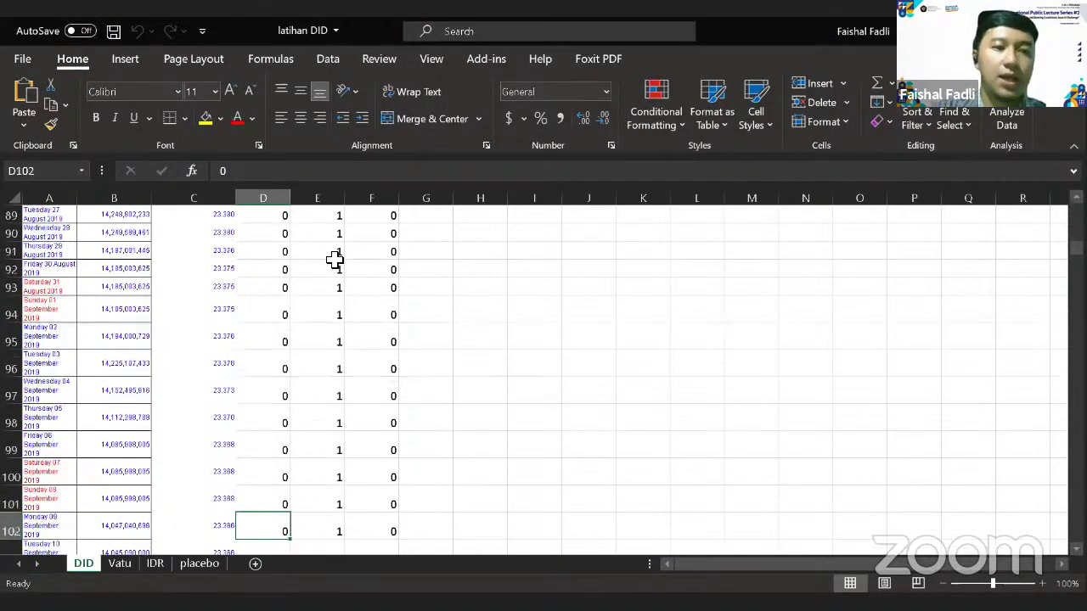
key("Down")
key("Down")
key("Down")
key("Down")
key("Down")
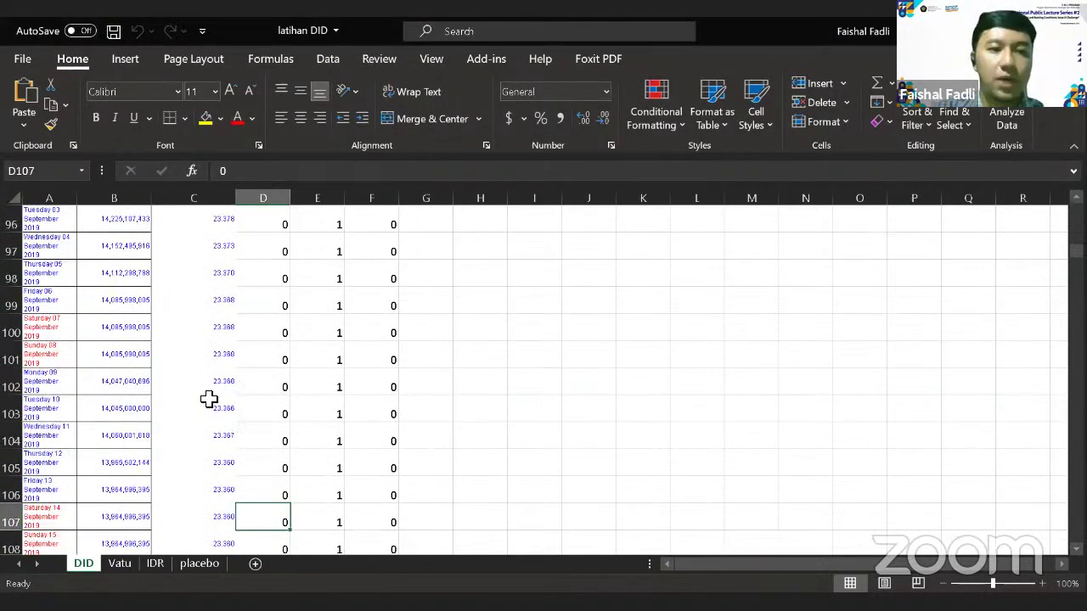
key("Down")
key("Down")
key("Down")
key("Down")
key("Down")
key("Down")
key("Down")
key("Down")
key("Down")
key("Down")
key("Down")
key("Down")
key("Down")
key("Down")
key("Down")
key("Down")
key("Down")
key("Down")
key("Down")
key("Down")
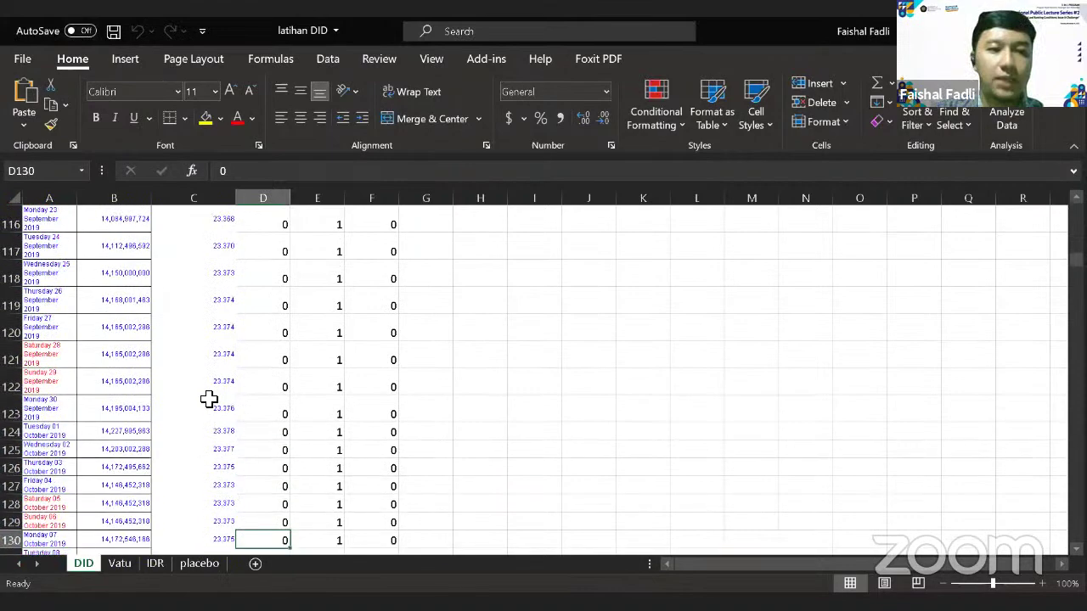
key("Down")
key("Down")
key("Down")
key("Down")
key("Down")
key("Down")
key("Down")
key("Down")
key("Down")
key("Down")
key("Down")
key("Down")
key("Down")
key("Down")
key("Down")
key("Down")
key("Down")
key("Down")
key("Down")
key("Down")
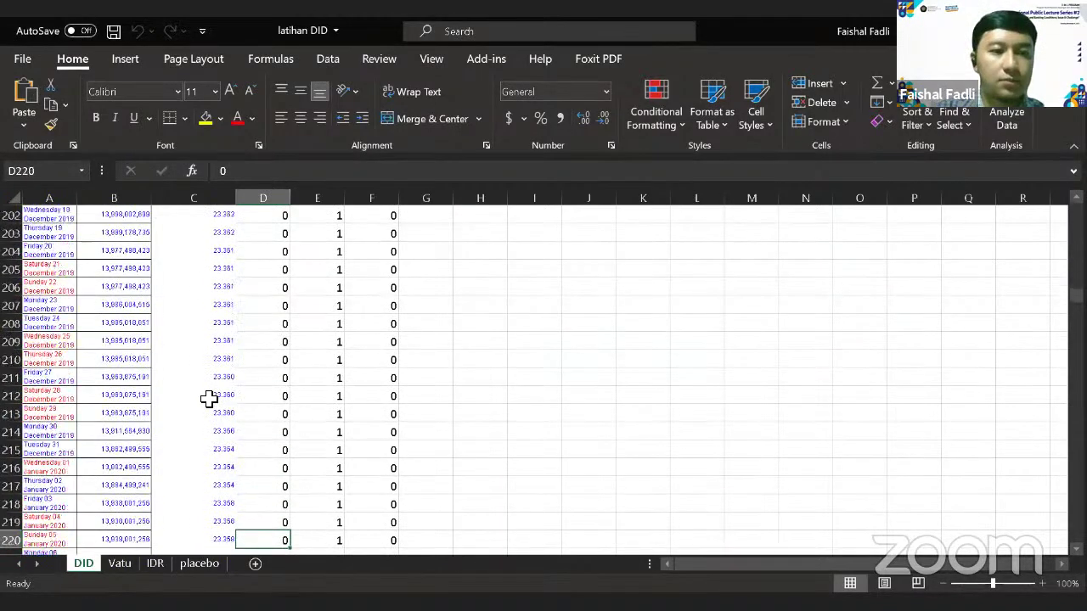
key("Down")
key("Down")
key("Down")
key("Down")
key("Down")
key("Down")
key("Down")
key("Down")
key("Down")
key("Down")
key("Down")
key("Down")
key("Down")
key("Down")
key("Down")
key("Down")
key("Down")
key("Down")
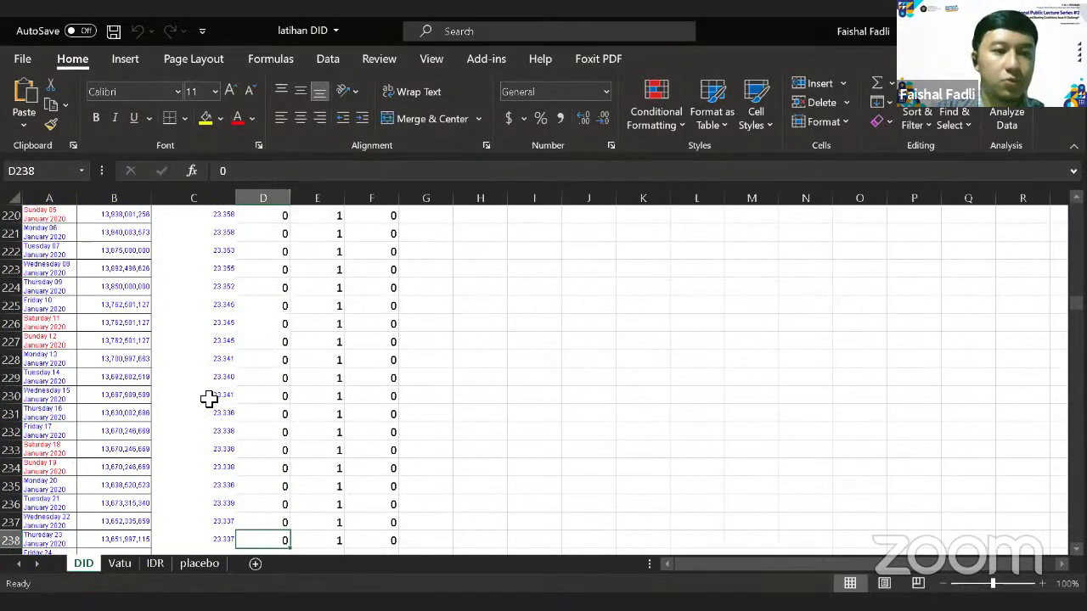
key("Down")
key("Down")
key("Down")
key("Down")
key("Down")
key("Down")
key("Down")
key("Down")
key("Down")
key("Down")
key("Down")
key("Down")
key("Down")
key("Down")
key("Down")
key("Down")
key("Down")
key("Down")
key("Down")
key("Down")
key("Down")
key("Down")
key("Down")
key("Down")
key("Down")
key("Down")
key("Down")
key("Down")
key("Down")
key("Down")
key("Down")
key("Down")
key("Down")
key("Down")
key("Down")
key("Down")
key("Down")
key("Down")
key("Down")
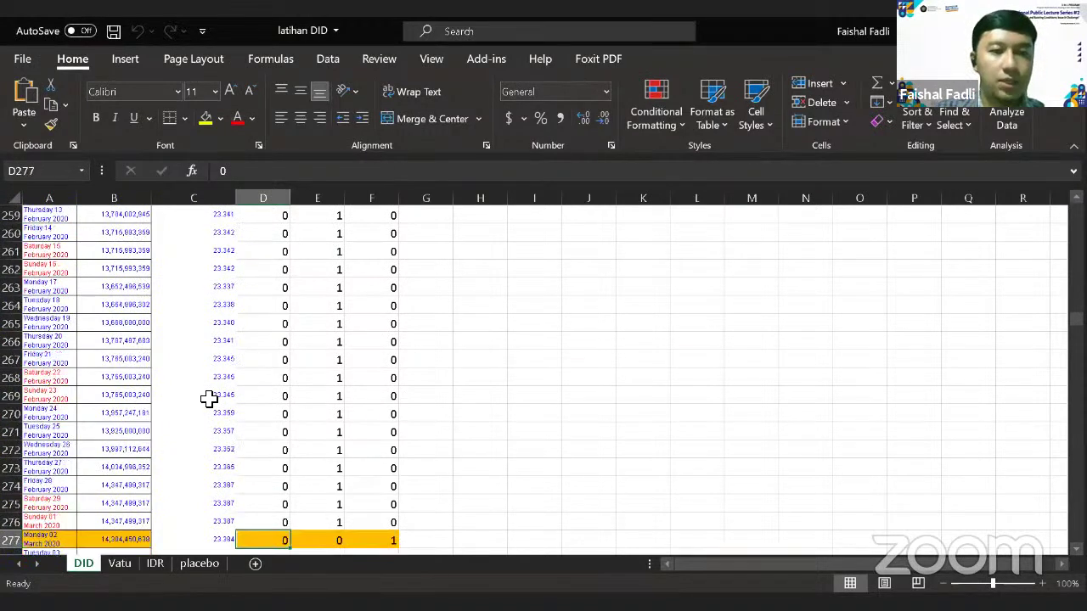
Examine the Monday 02 March 2020 row (row 277) across its exchangerate, lnexchangerate and COVID19 cells.
key("Down")
key("Down")
key("Up")
key("Up")
key("Up")
key("Down")
key("Left")
key("Left")
key("Left")
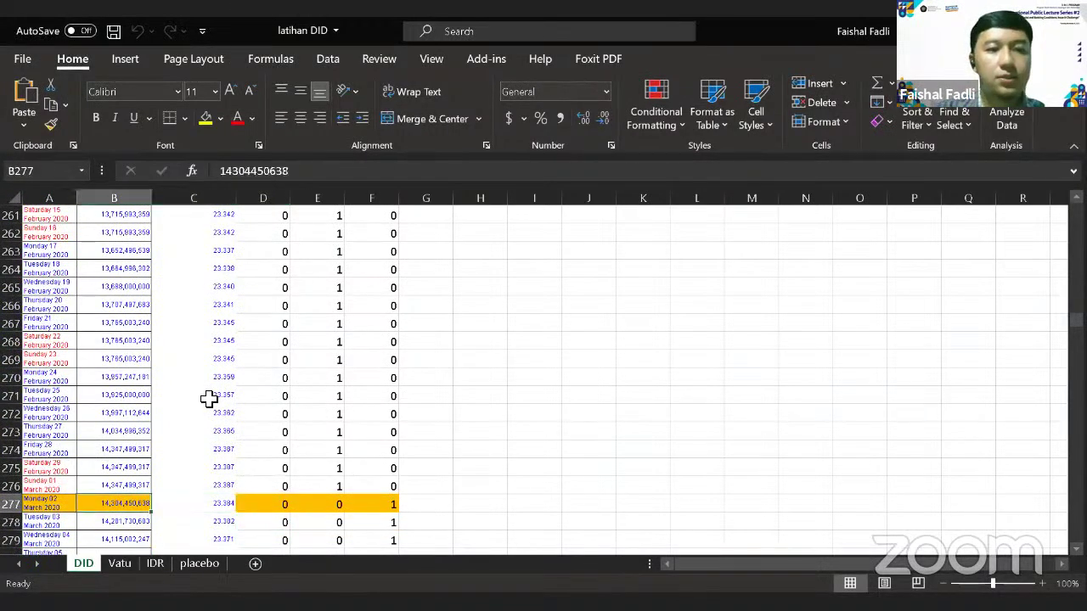
key("Right")
key("Right")
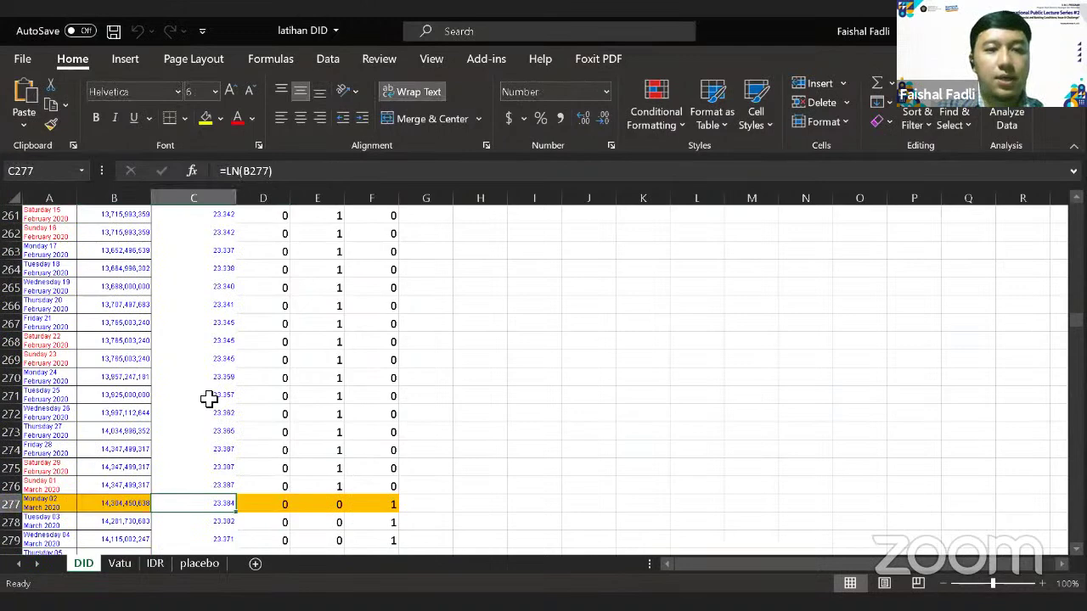
key("Right")
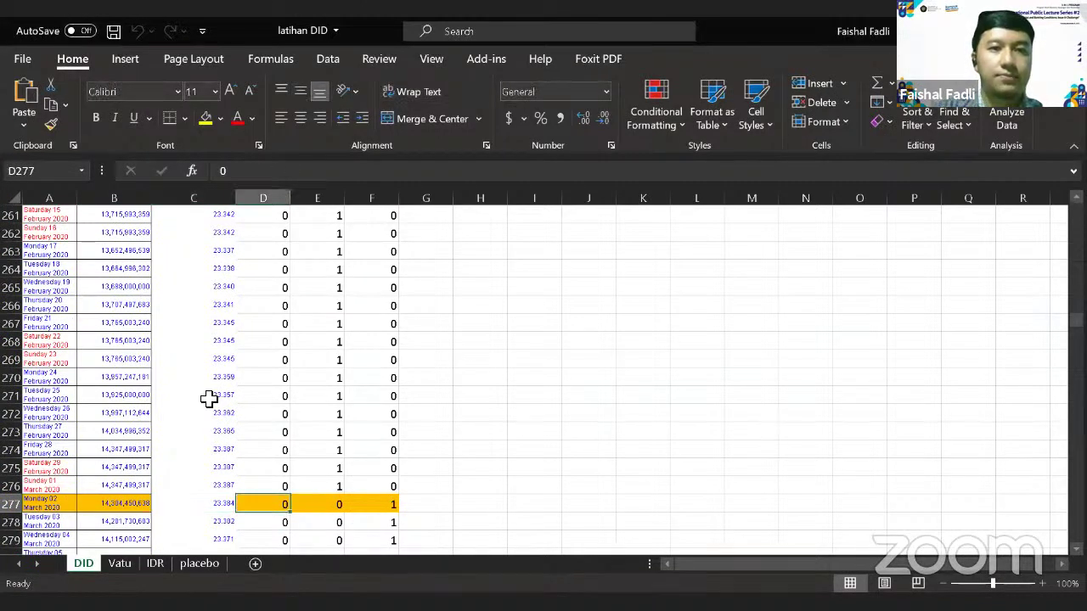
Freeze the header row and the Date column of the DID sheet, with the split at cell B2.
key("Page_Up")
key("Page_Up")
key("Page_Up")
key("Page_Up")
key("Page_Up")
key("Page_Up")
key("Page_Up")
key("Page_Up")
key("Page_Up")
key("Page_Up")
key("Page_Up")
key("Page_Up")
key("Page_Up")
key("Page_Up")
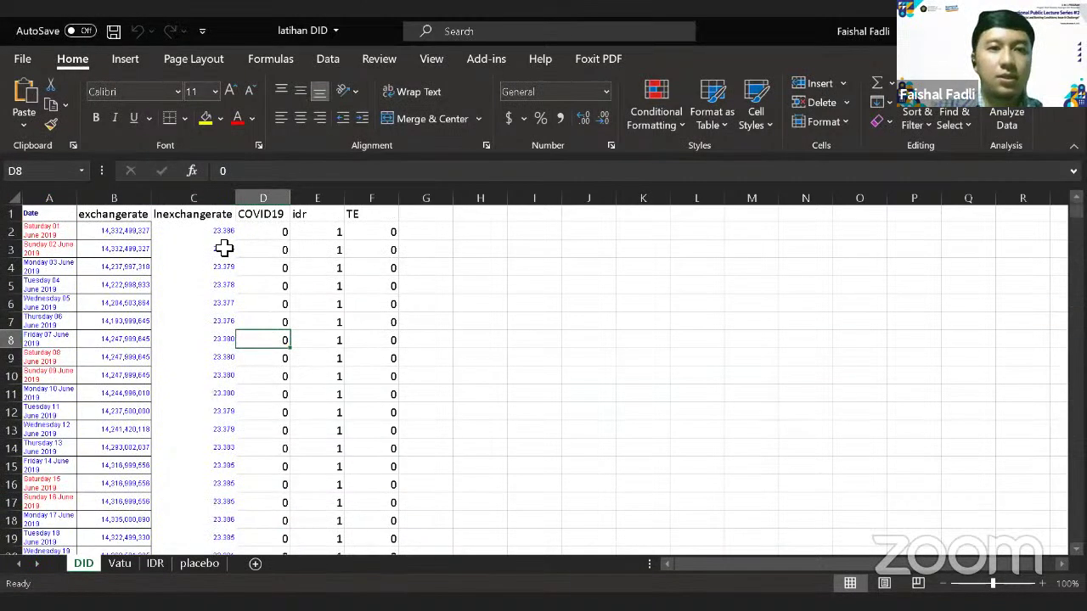
left_click(115, 231)
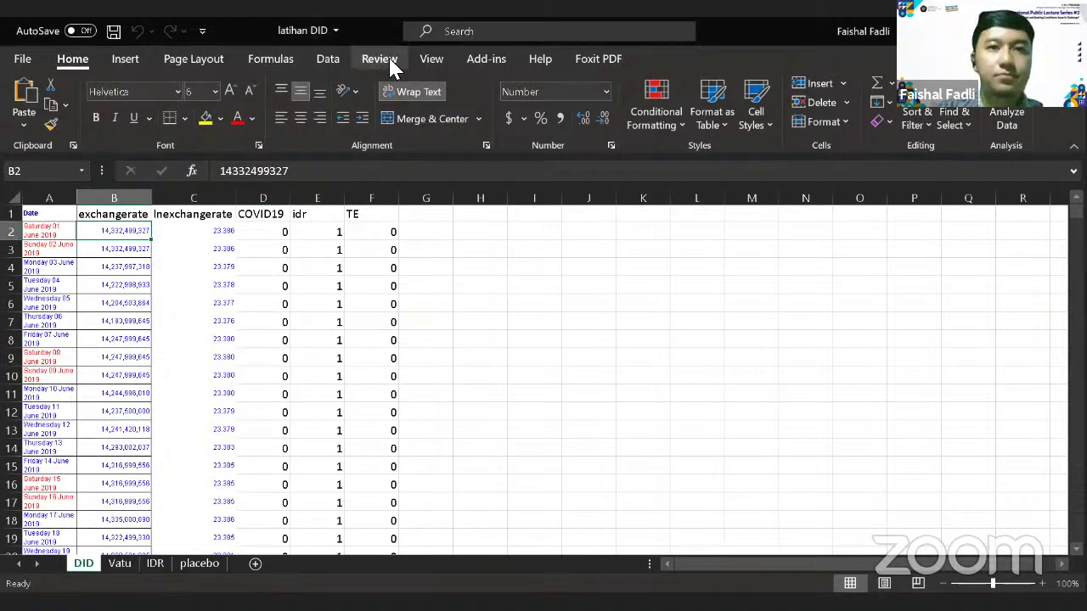
left_click(430, 57)
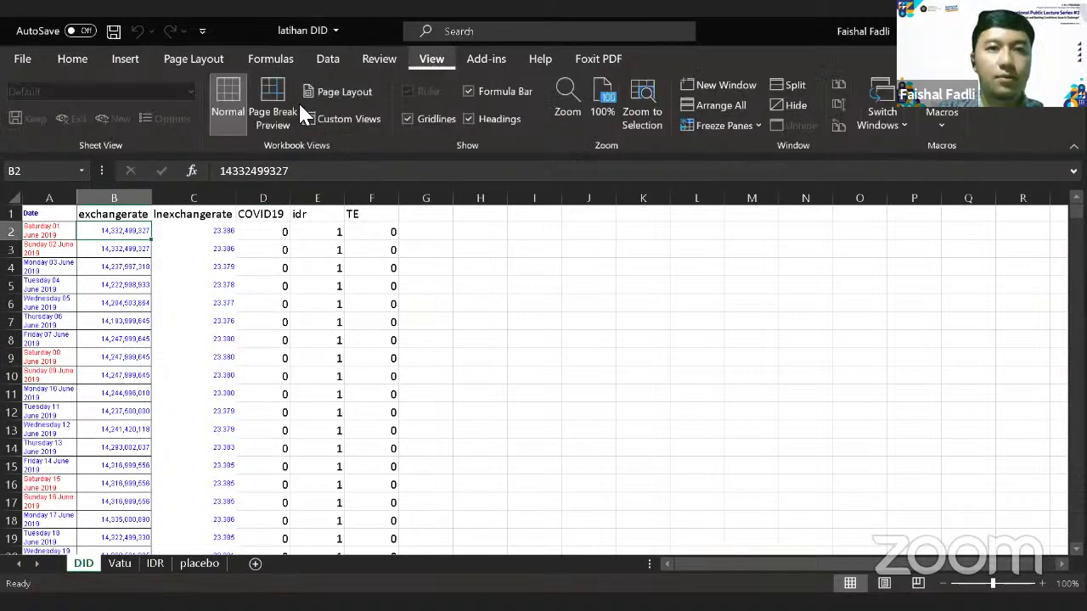
left_click(380, 59)
left_click(431, 58)
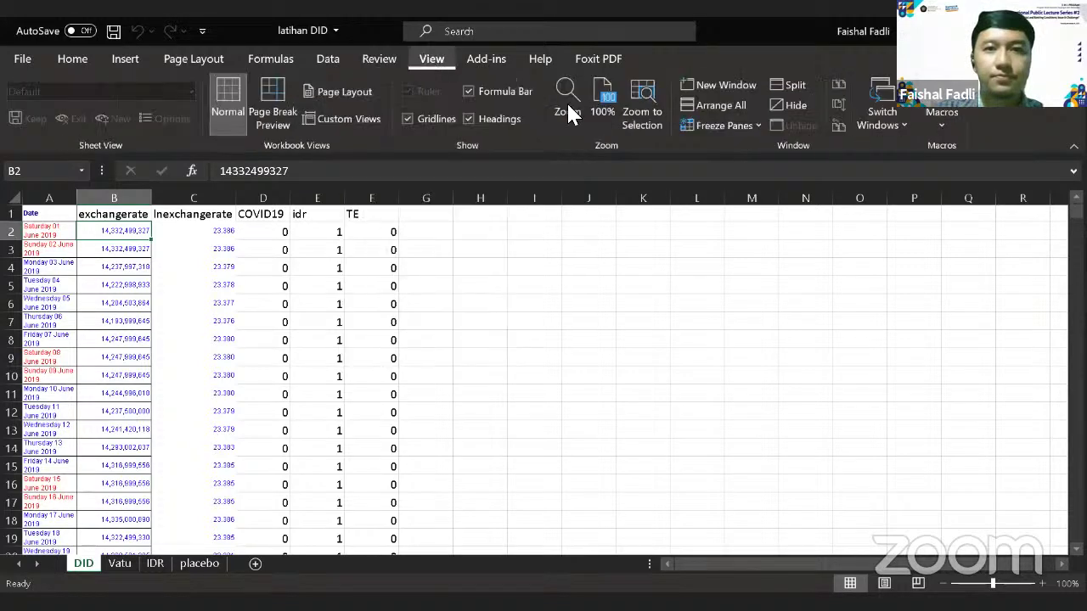
left_click(691, 127)
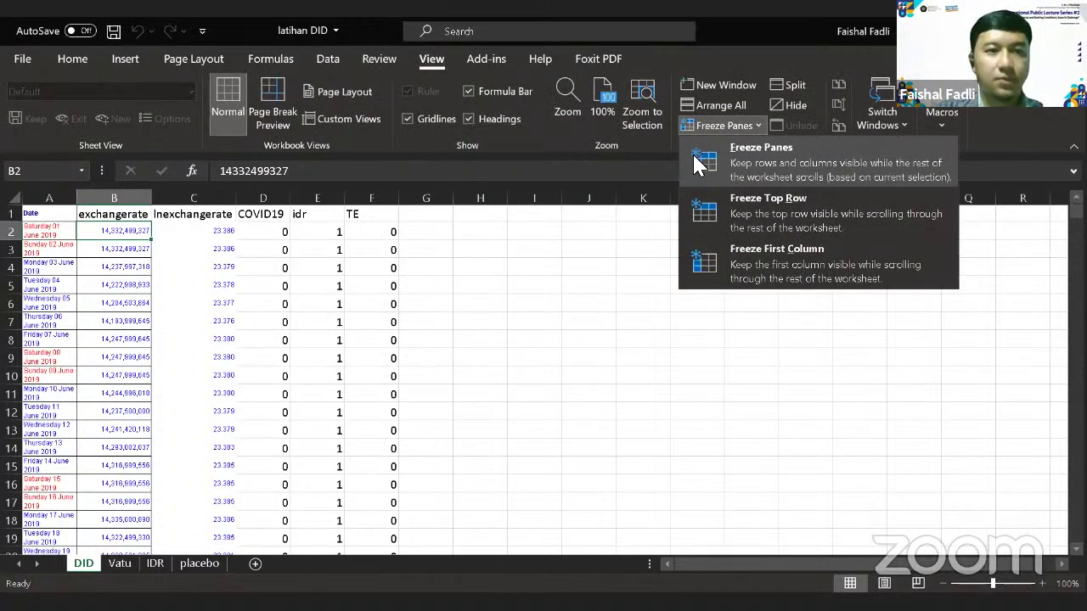
left_click(694, 163)
Examine the COVID19 column from D2 down past the orange-highlighted March 2020 row to D285.
left_click(271, 231)
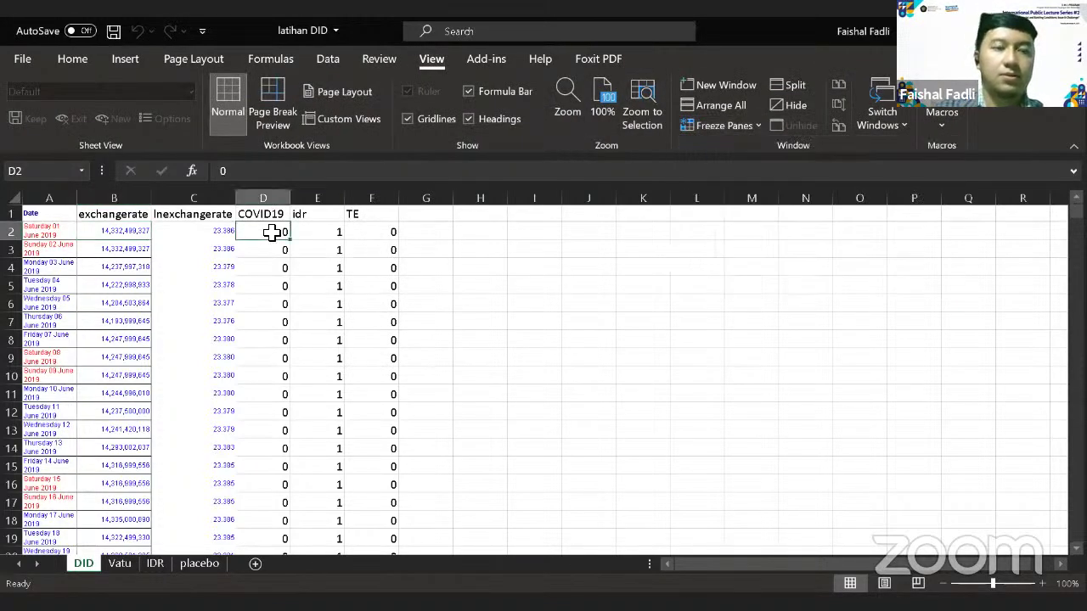
key("Down")
key("Down")
key("Down")
key("Down")
key("Down")
key("Down")
key("Down")
key("Down")
key("Down")
key("Down")
key("Down")
key("Down")
key("Down")
key("Down")
key("Down")
key("Down")
key("Down")
key("Down")
key("Down")
key("Down")
key("Down")
key("Down")
key("Down")
key("Down")
key("Down")
key("Down")
key("Down")
key("Down")
key("Down")
key("Down")
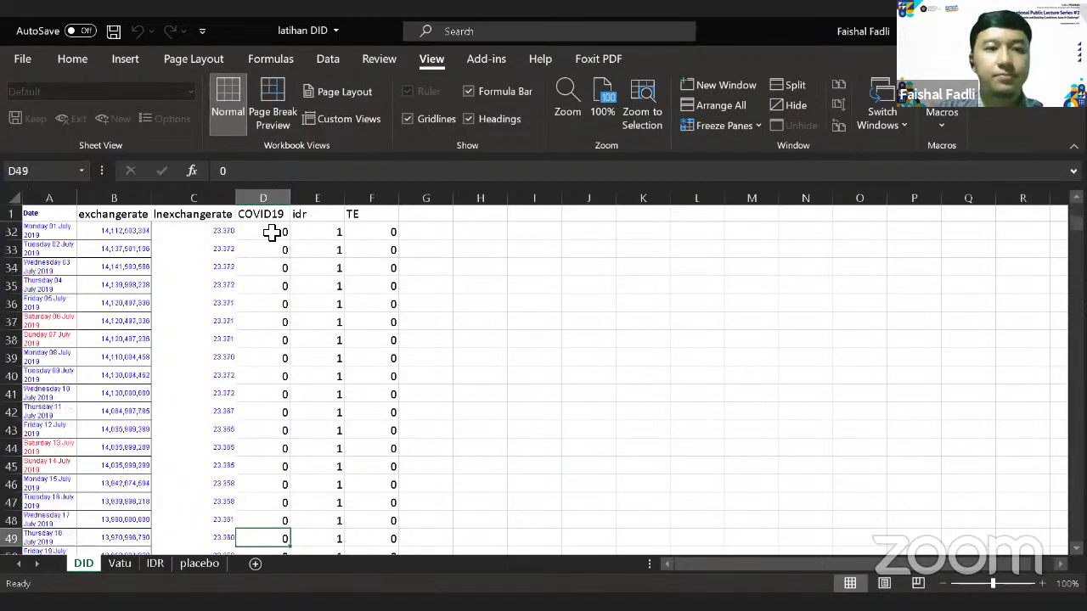
key("Down")
key("Down")
key("Down")
key("Down")
key("Down")
key("Down")
key("Down")
key("Down")
key("Down")
key("Down")
key("Down")
key("Down")
key("Down")
key("Down")
key("Down")
key("Down")
key("Down")
key("Down")
key("Down")
key("Down")
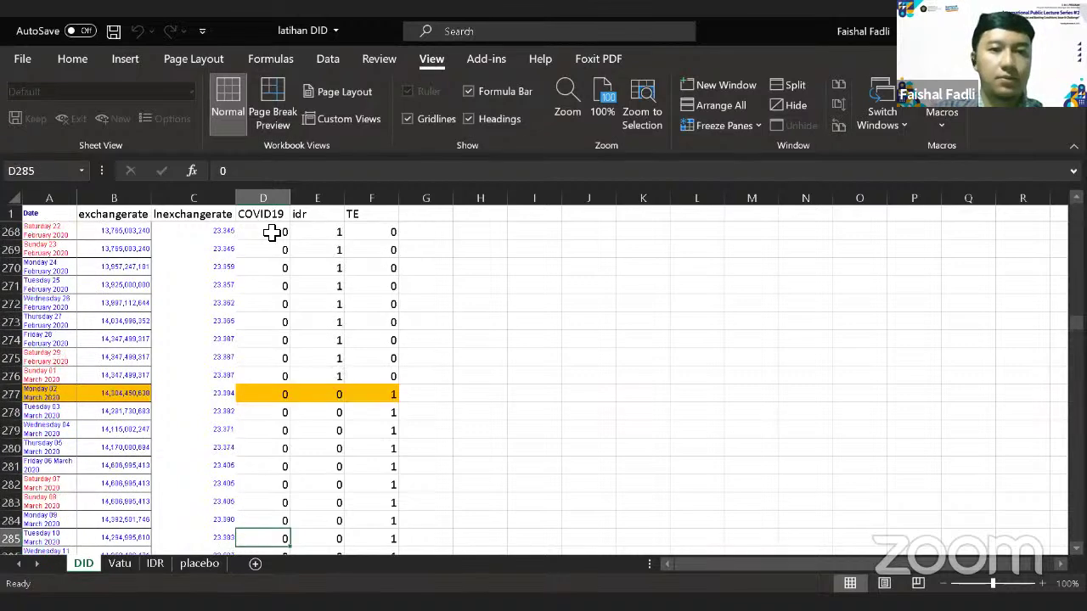
Examine the idr column at the orange row 277, its header in E1, and the preceding date in A276.
key("Up")
key("Up")
key("Up")
key("Up")
key("Up")
key("Up")
key("Up")
key("Up")
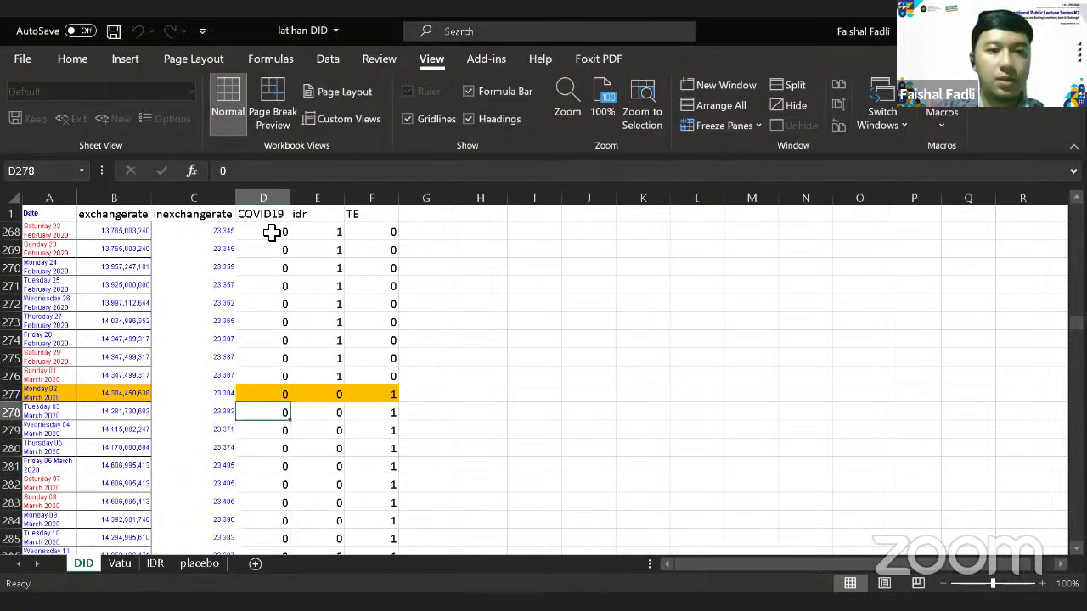
key("Right")
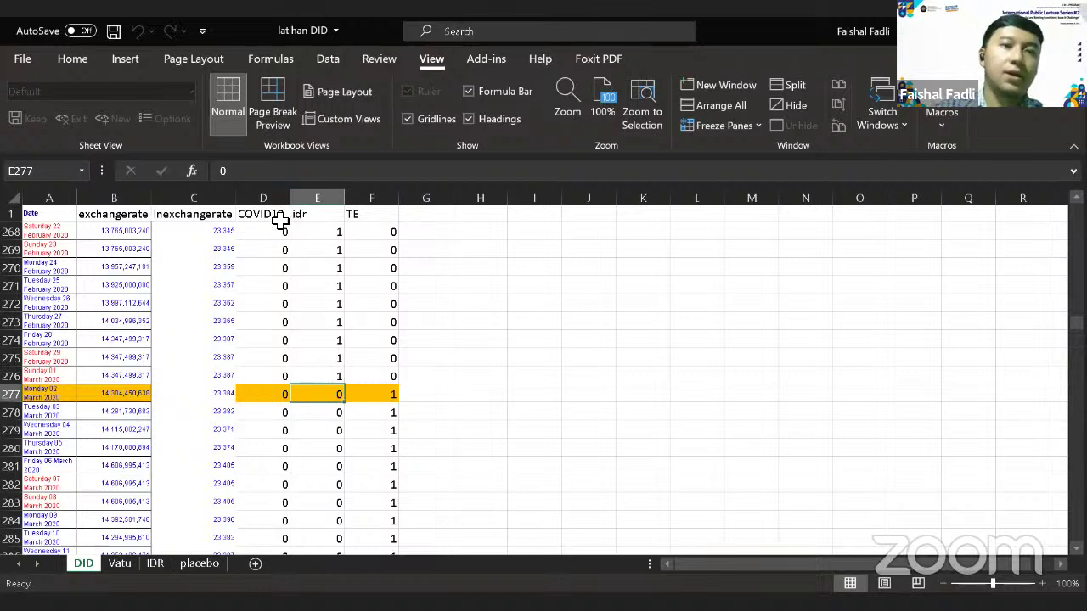
left_click(305, 215)
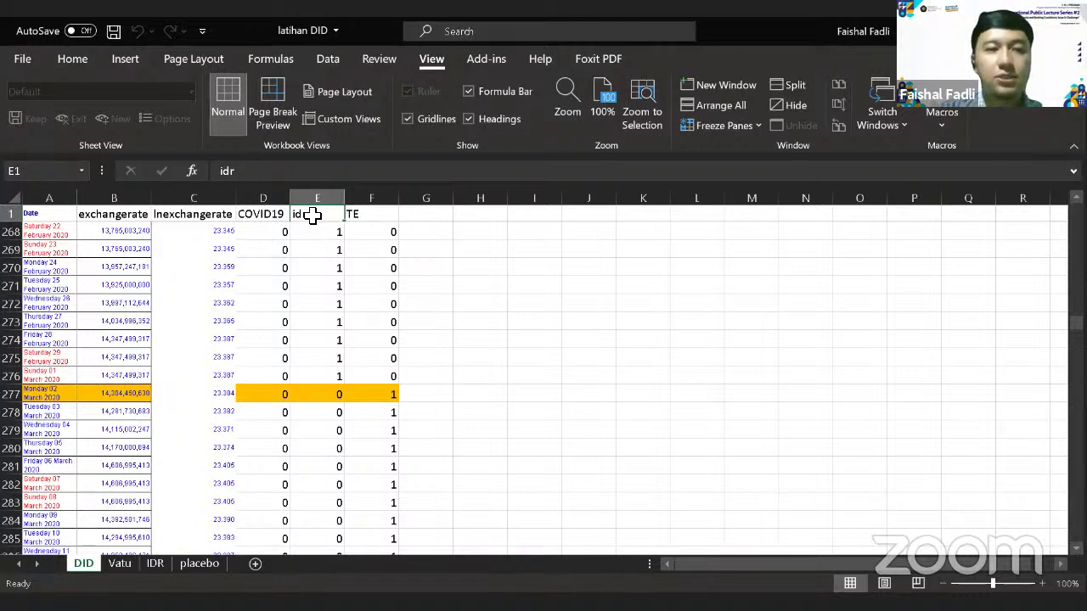
left_click(58, 380)
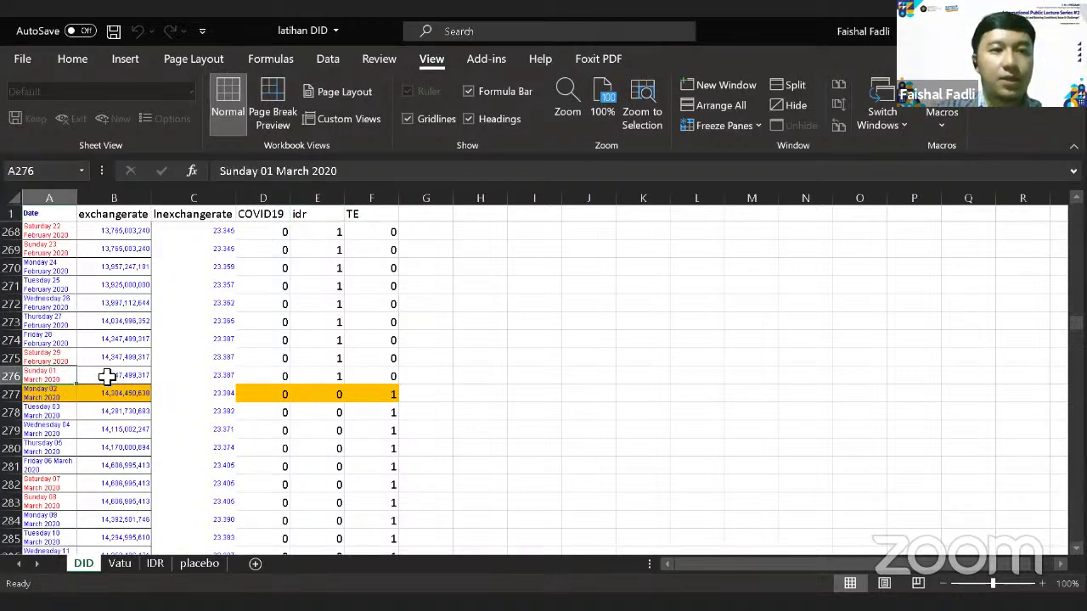
Review the first block of daily records from the top of the DID sheet down to the green-highlighted row 396.
left_click_drag(1075, 324, 1074, 216)
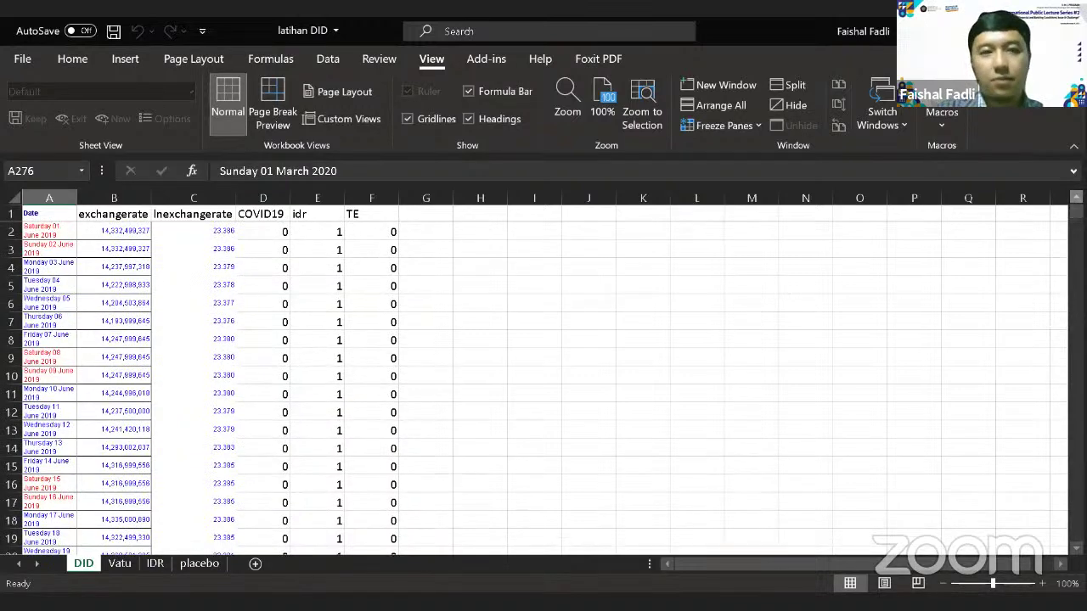
left_click(56, 238)
key("Page_Down")
key("Page_Down")
key("Page_Down")
key("Page_Down")
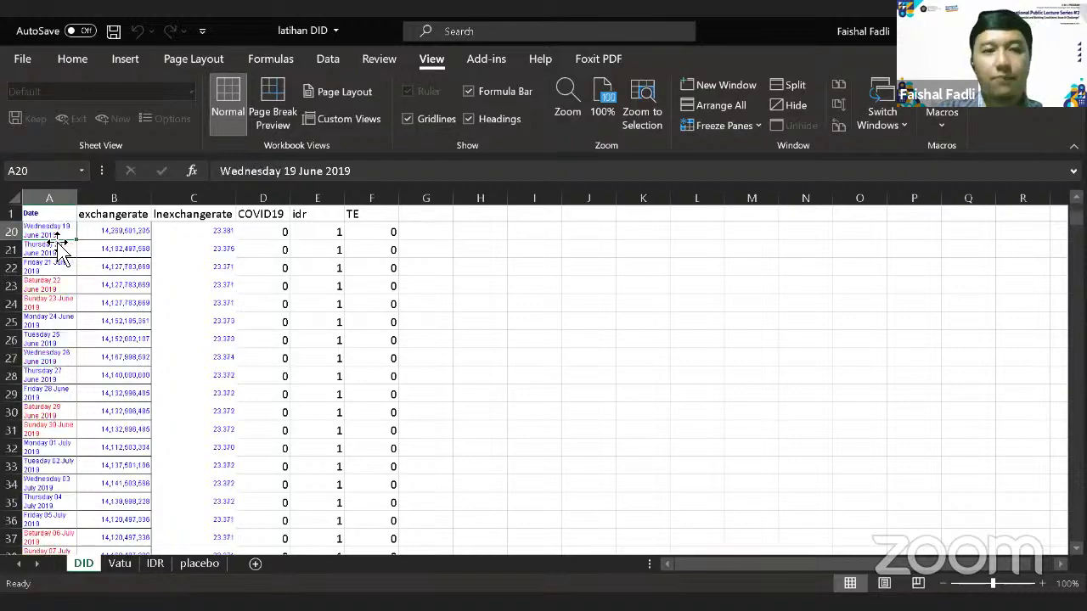
key("Page_Down")
key("Page_Down")
key("Page_Down")
key("Page_Down")
key("Page_Down")
key("Page_Down")
key("Page_Down")
key("Page_Down")
key("Page_Down")
key("Page_Down")
key("Page_Down")
key("Page_Down")
key("Page_Down")
key("Page_Down")
key("Page_Down")
key("Page_Down")
key("Page_Down")
key("Page_Down")
key("Page_Down")
key("Page_Down")
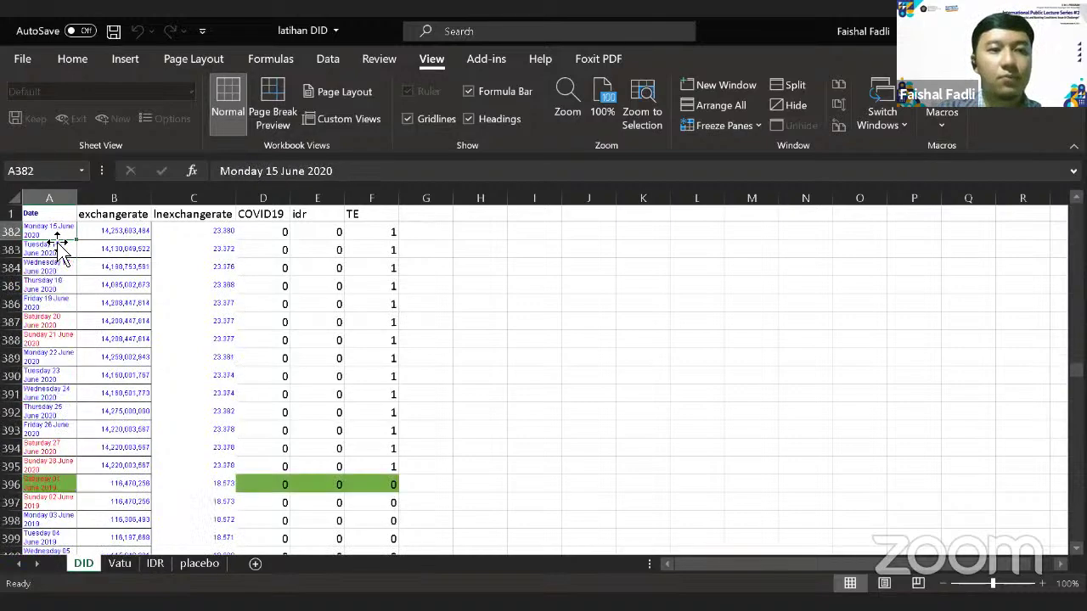
Review the second block of daily records below the green row 396, down to Thursday 14 May 2020 (row 744).
key("Page_Down")
key("Page_Down")
key("Page_Down")
key("Page_Down")
key("Page_Down")
key("Page_Down")
key("Page_Down")
key("Page_Down")
key("Page_Down")
key("Page_Down")
key("Page_Down")
key("Page_Down")
key("Page_Down")
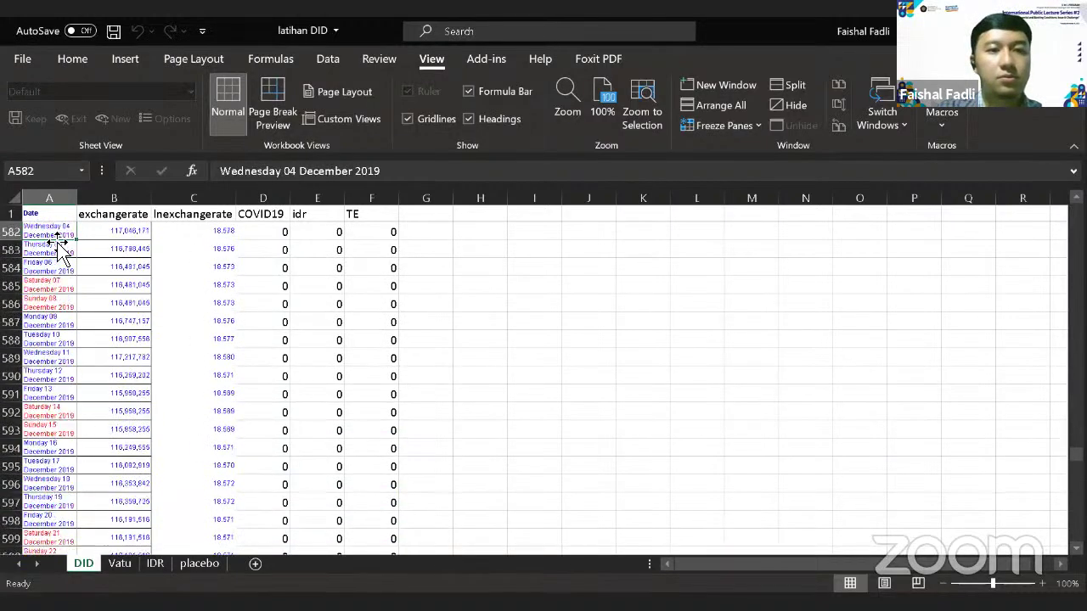
key("Page_Down")
key("Page_Down")
key("Page_Down")
key("Page_Down")
key("Page_Down")
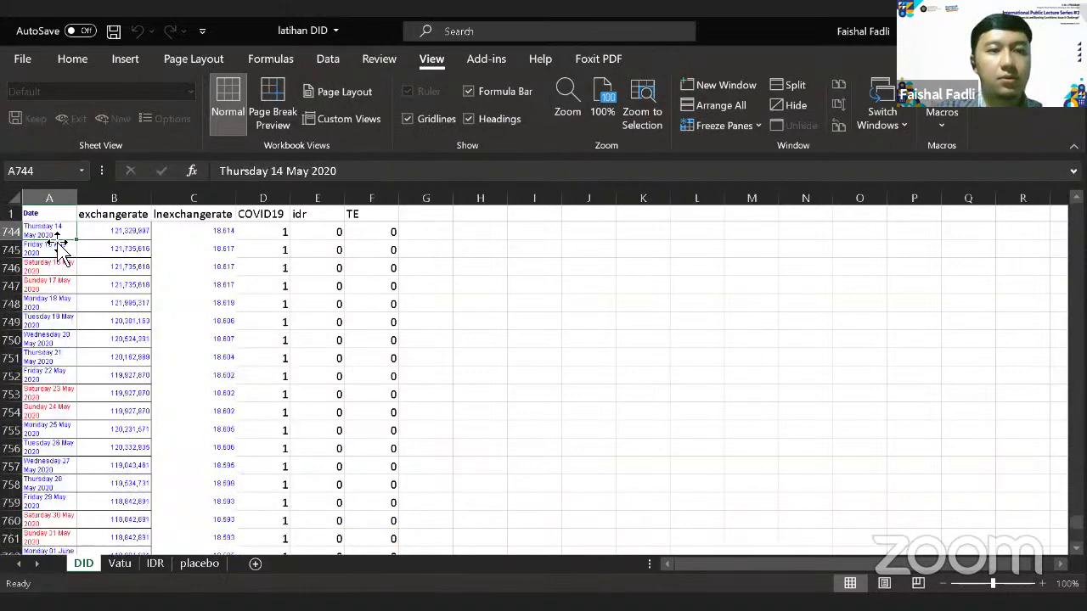
Locate the second block's orange Monday 02 March 2020 row (row 671) and examine the rows around it down to B676.
key("Page_Up")
key("Page_Up")
key("Page_Up")
key("Page_Up")
key("Page_Up")
key("Page_Up")
key("Page_Up")
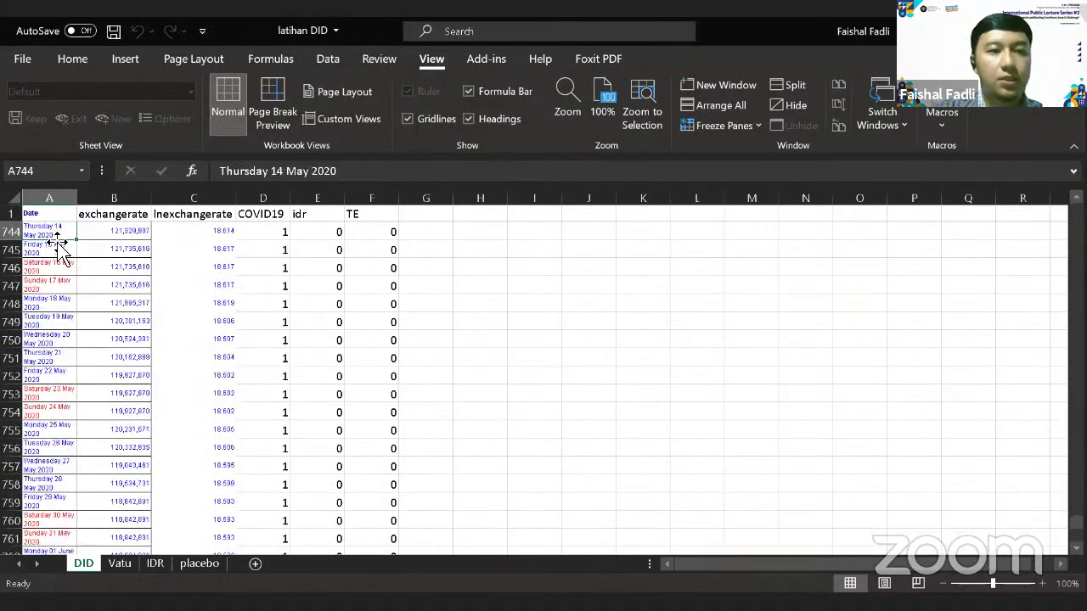
key("Page_Up")
key("Page_Down")
key("Page_Down")
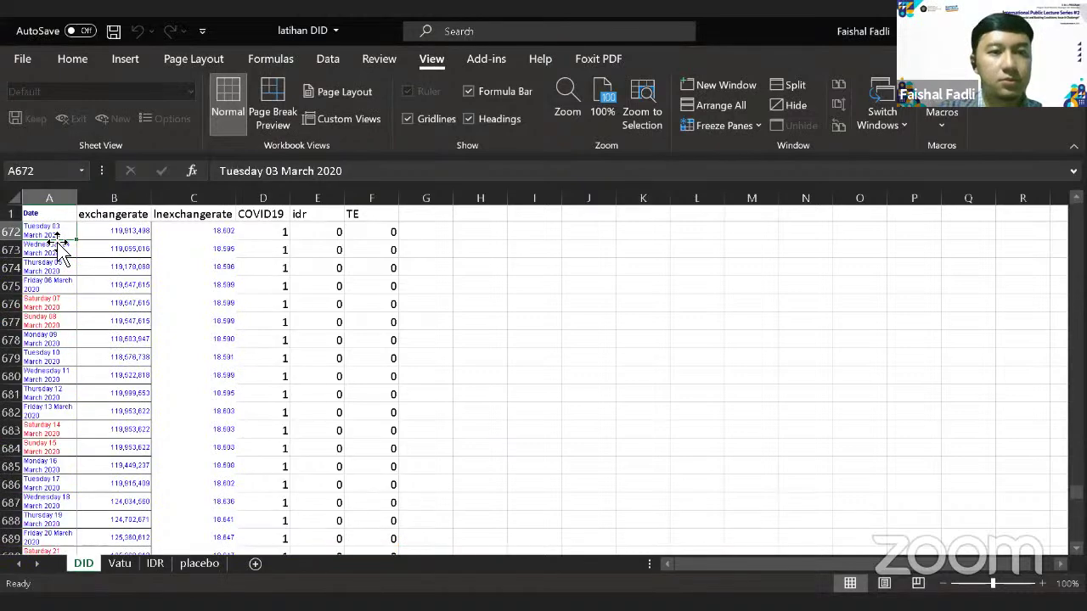
key("Page_Up")
left_click(120, 483)
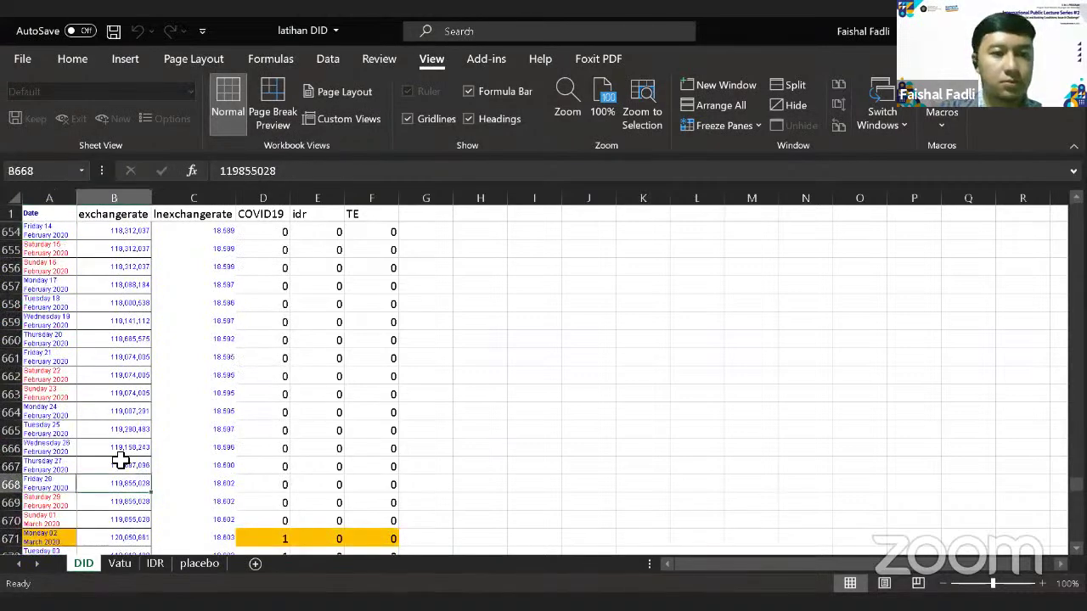
key("Down")
key("Down")
key("Down")
key("Down")
key("Down")
key("Down")
key("Down")
key("Down")
key("Down")
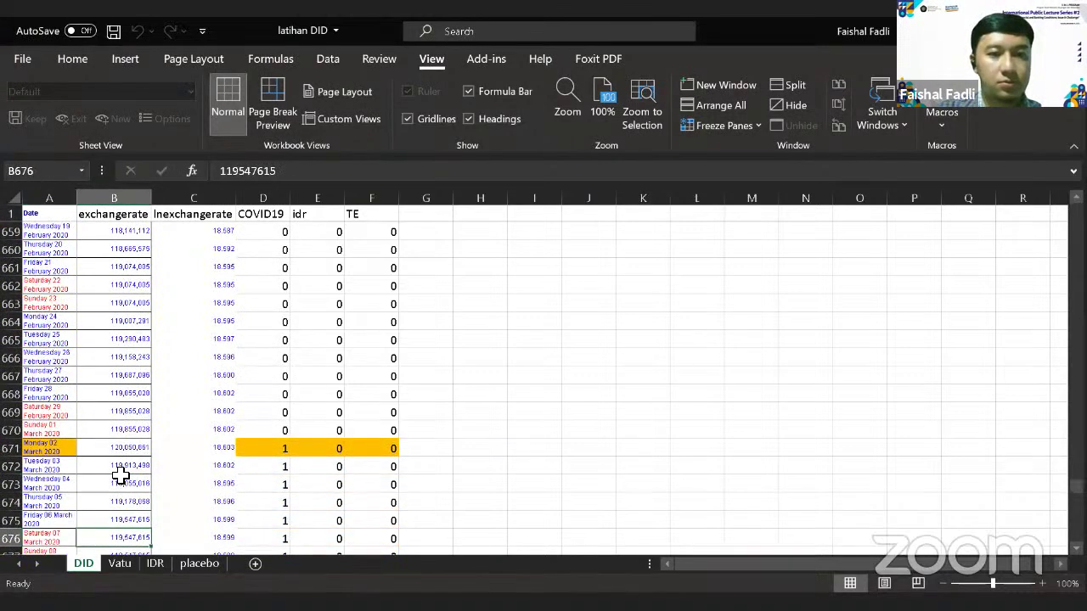
Review the second block's daily records from Saturday 07 March 2020 (row 676) down to its last record in row 789.
key("Down")
key("Down")
key("Down")
key("Down")
key("Down")
key("Down")
key("Down")
key("Down")
key("Down")
key("Down")
key("Down")
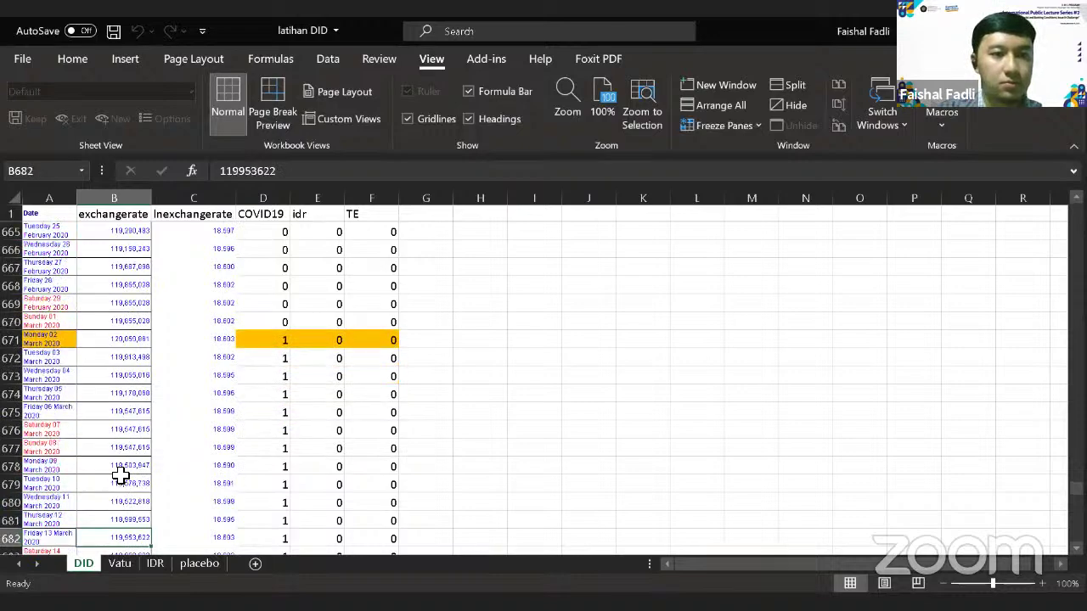
key("Down")
key("Down")
key("Down")
key("Down")
key("Down")
key("Down")
key("Down")
key("Down")
key("Down")
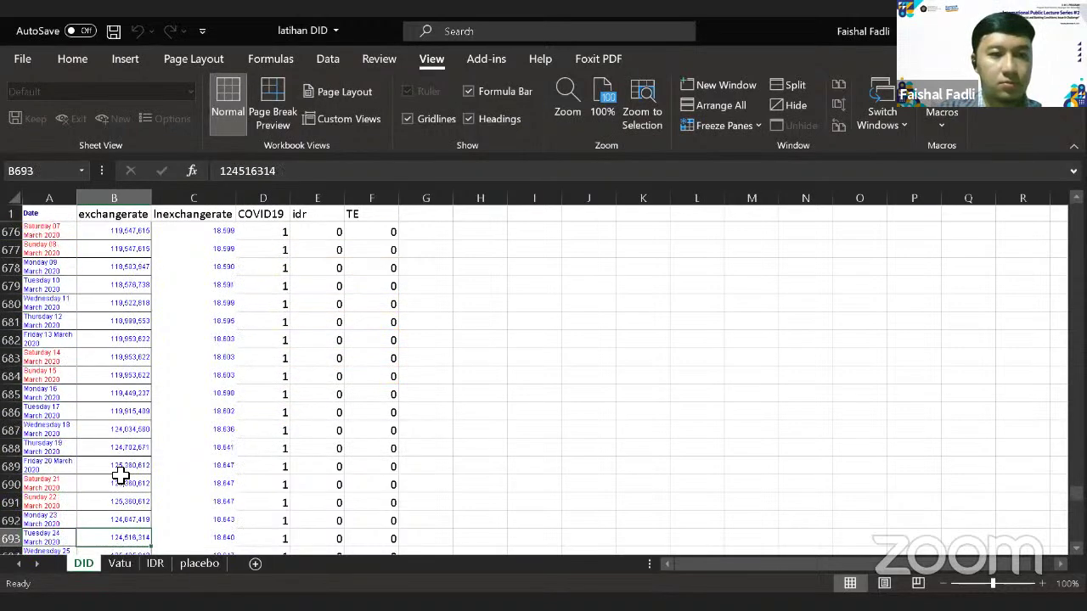
key("Down")
key("Down")
key("Down")
key("Down")
key("Down")
key("Down")
key("Down")
key("Down")
key("Down")
key("Down")
key("Down")
key("Down")
key("Down")
key("Down")
key("Down")
key("Down")
key("Down")
key("Down")
key("Down")
key("Down")
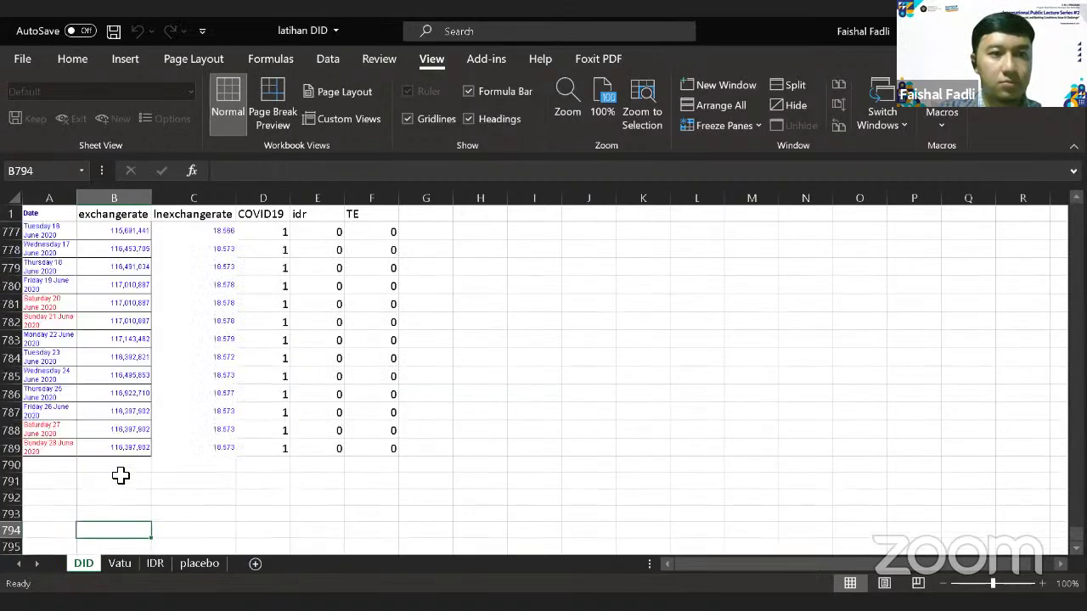
key("Up")
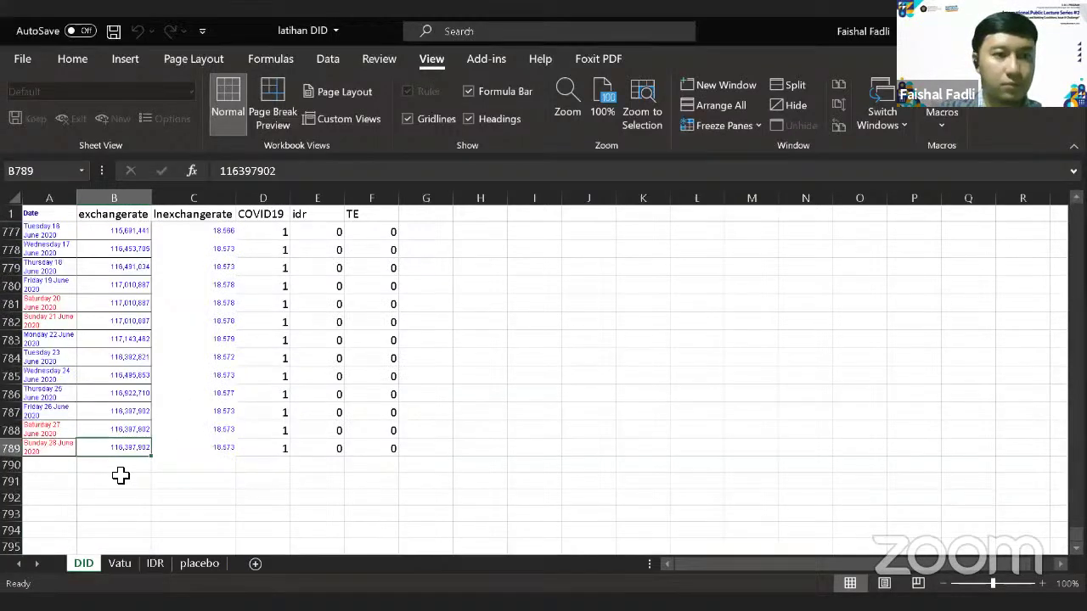
key("Left")
key("Right")
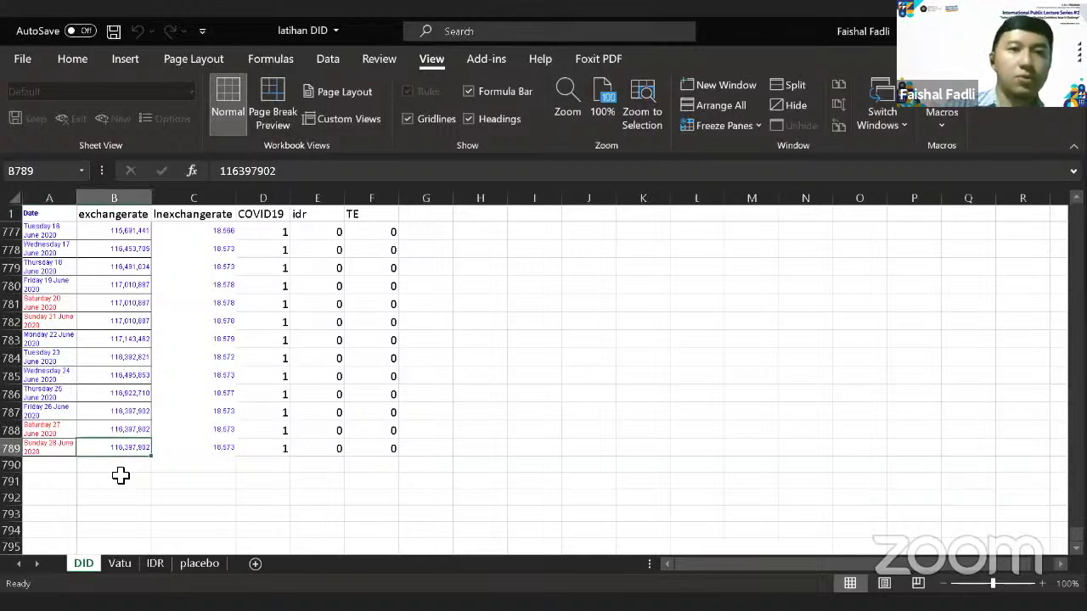
Review the second block's records upward from row 789 to November 2019 and earlier.
key("Page_Up")
key("Page_Up")
key("Page_Up")
key("Page_Up")
key("Page_Up")
key("Page_Up")
key("Page_Up")
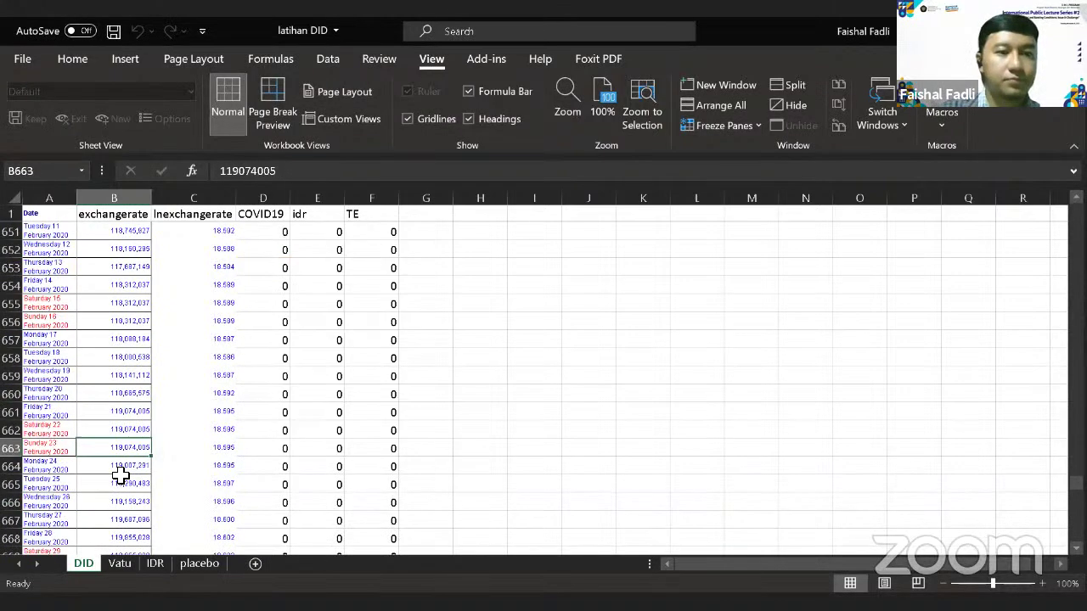
key("Page_Up")
key("Page_Up")
key("Page_Up")
key("Page_Up")
key("Page_Up")
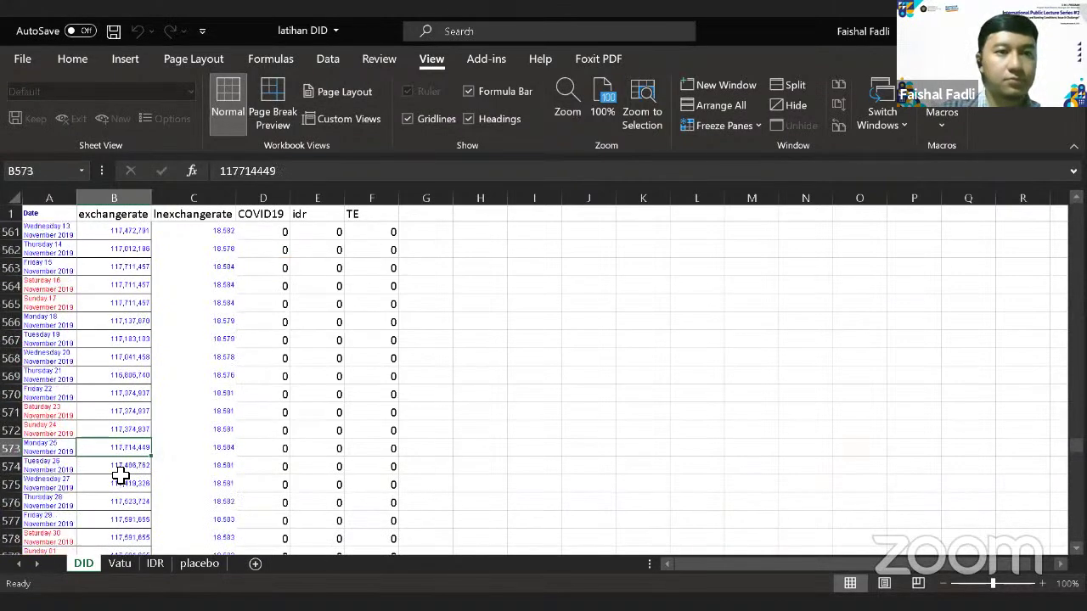
key("Page_Up")
key("Page_Up")
key("Page_Up")
key("Page_Up")
Review the second block's records from November 2019 down to the first empty row, 790.
key("Page_Down")
key("Page_Down")
key("Page_Down")
key("Page_Down")
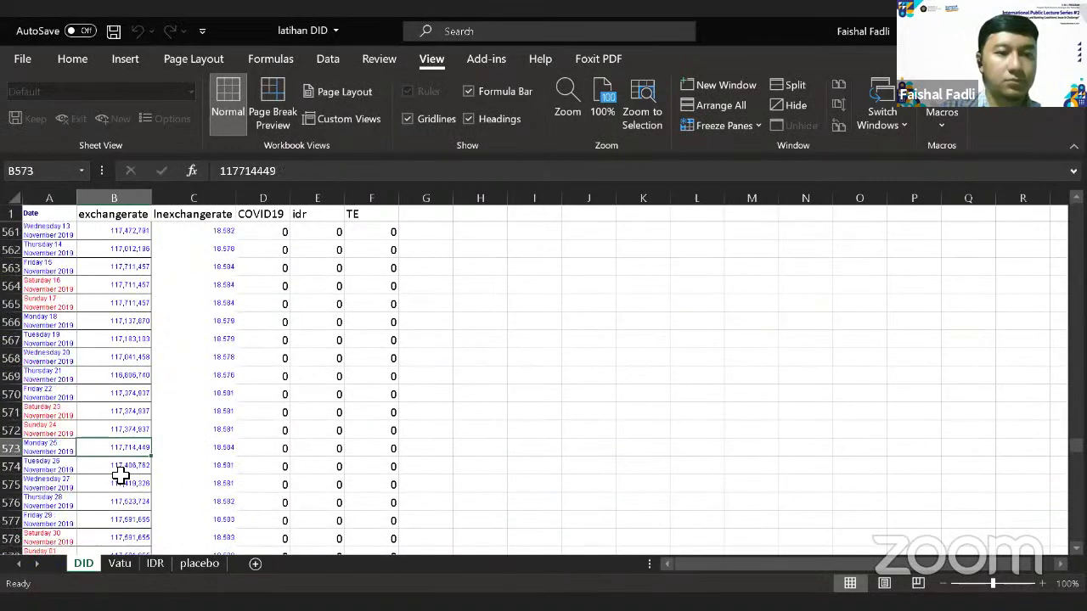
key("Page_Down")
key("Page_Down")
key("Page_Down")
key("Page_Down")
key("Page_Down")
key("Page_Down")
key("Page_Down")
key("Page_Down")
key("Page_Down")
key("Page_Down")
key("Page_Down")
key("Page_Down")
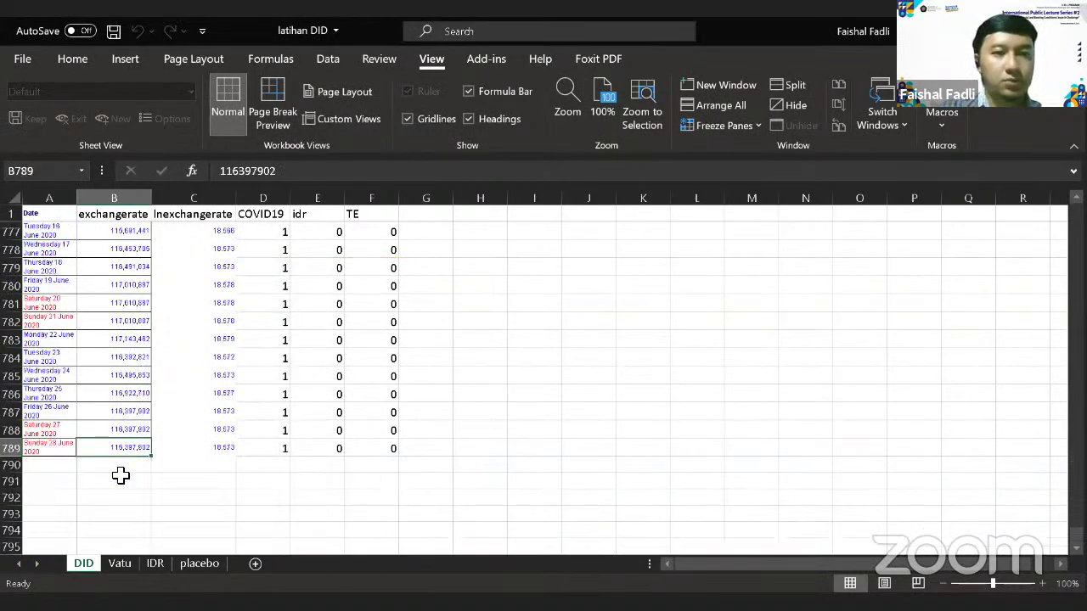
key("Page_Down")
key("Page_Up")
key("Down")
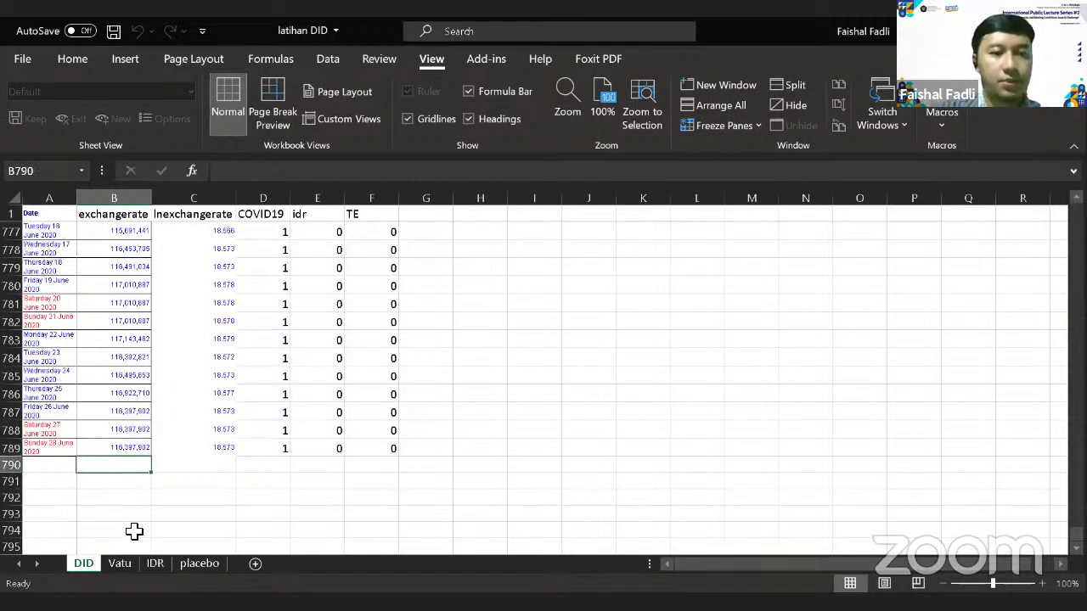
On the Vatu sheet, select the first records with their dates and exchange rate values, A1:C17.
left_click(127, 562)
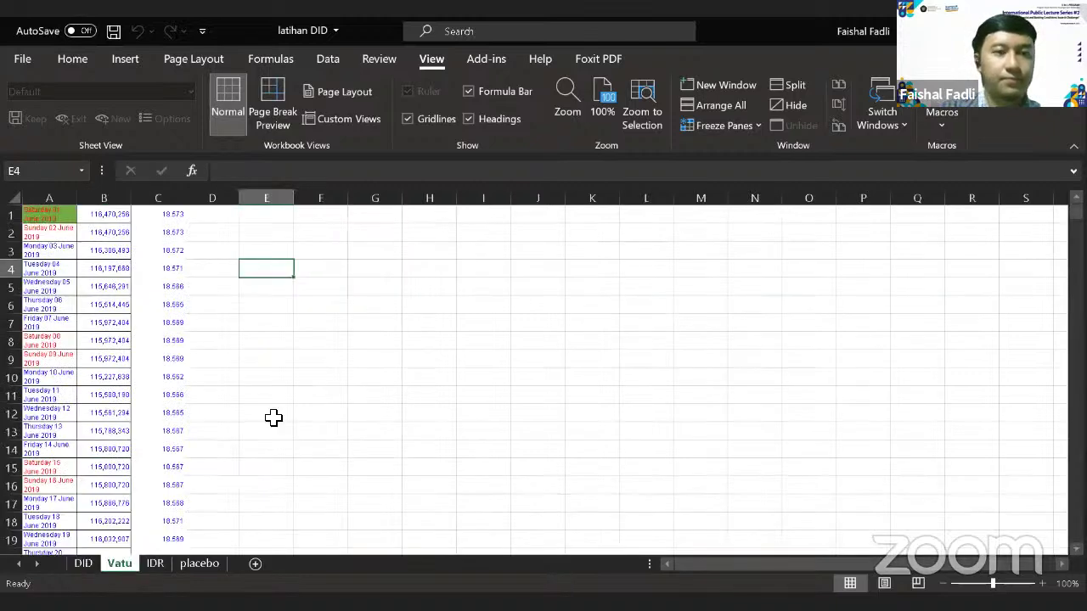
key("Left")
key("Left")
key("Left")
key("Left")
key("Up")
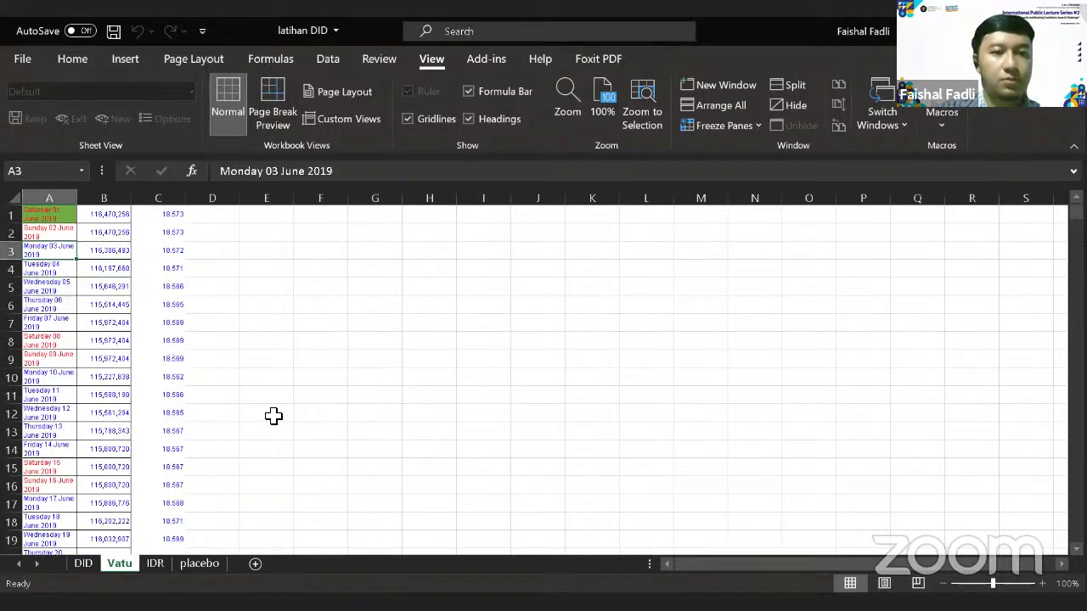
key("Up")
key("Up")
key("shift+Right")
key("shift+Right")
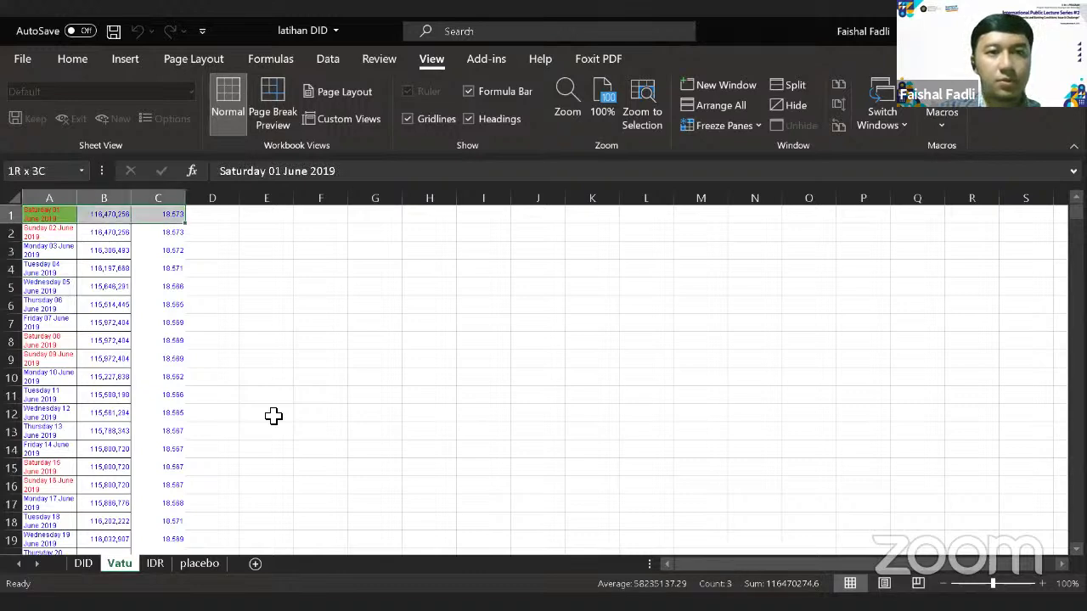
key("shift+Down")
key("shift+Down")
key("shift+Down")
key("shift+Down")
key("shift+Down")
key("shift+Down")
key("shift+Down")
key("shift+Down")
key("shift+Down")
key("shift+Down")
key("shift+Down")
key("shift+Down")
key("shift+Down")
key("shift+Down")
key("shift+Down")
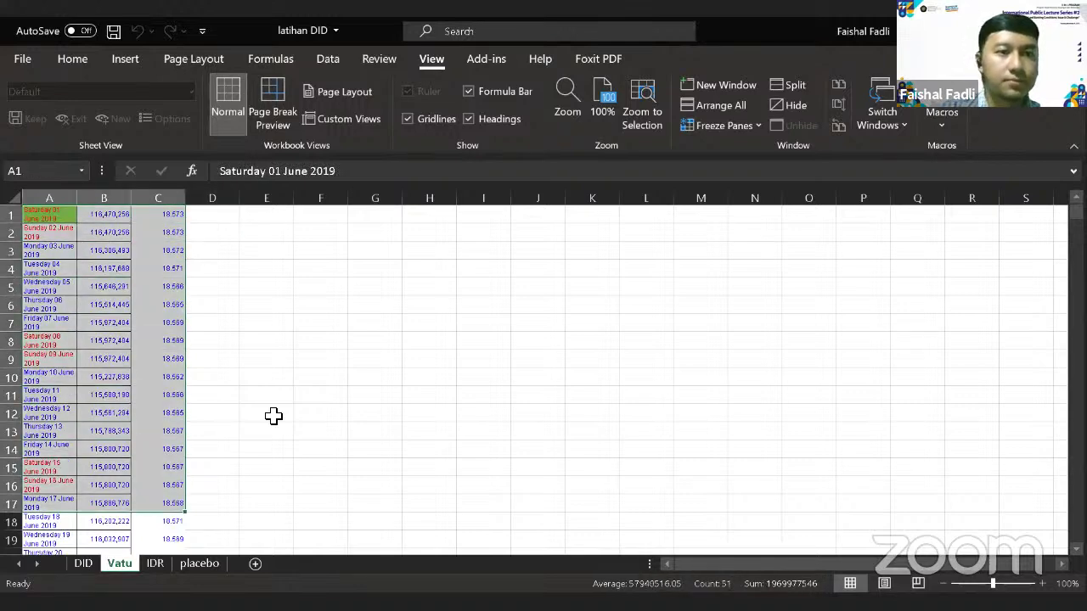
Compare the Vatu sheet's records with the end of the second block on the DID sheet.
left_click(82, 565)
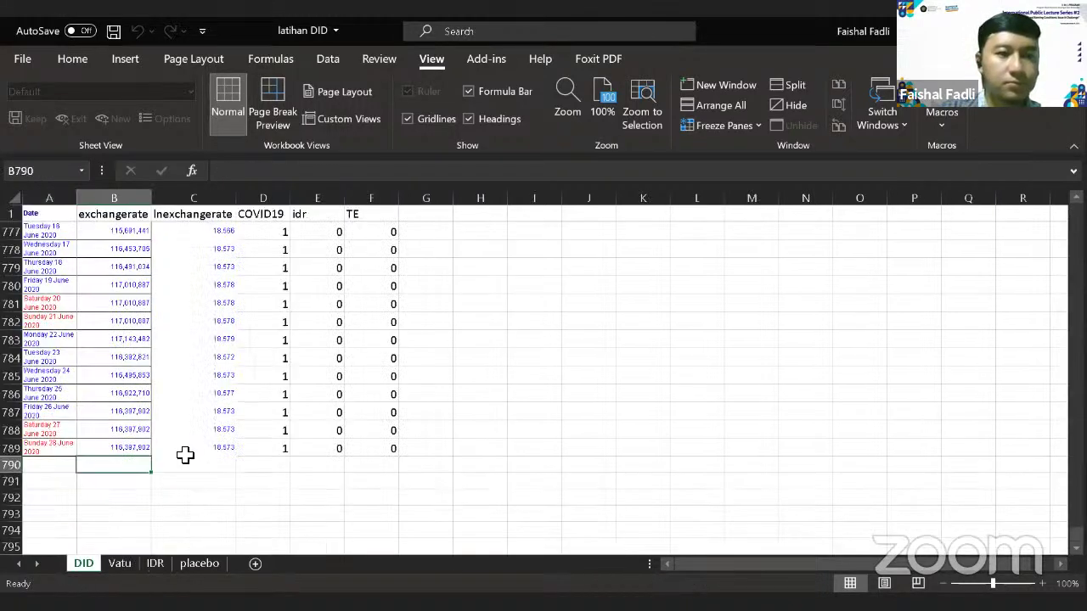
left_click(123, 560)
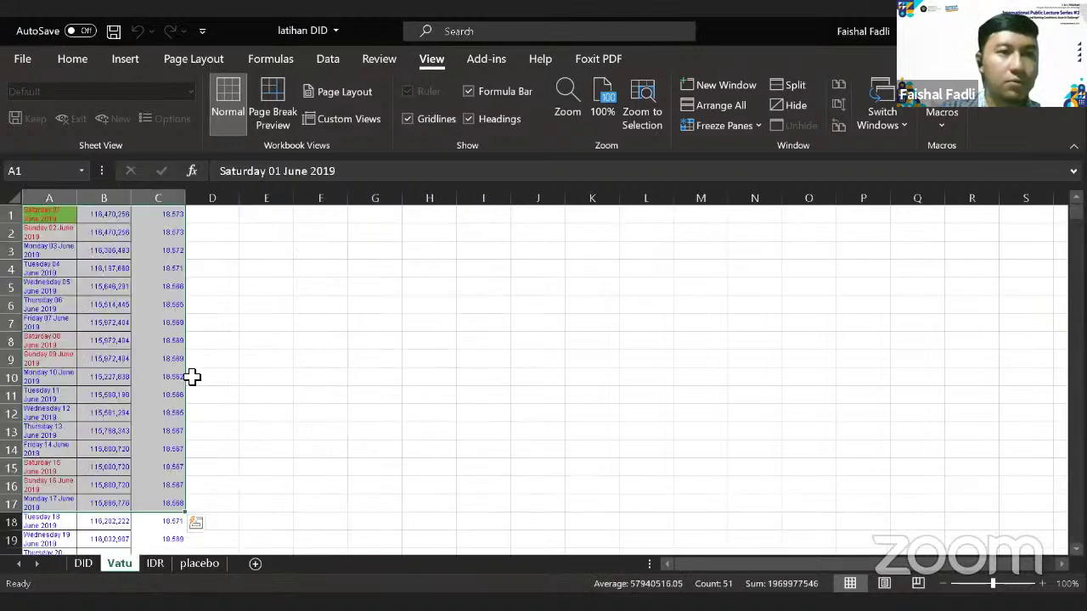
left_click(83, 564)
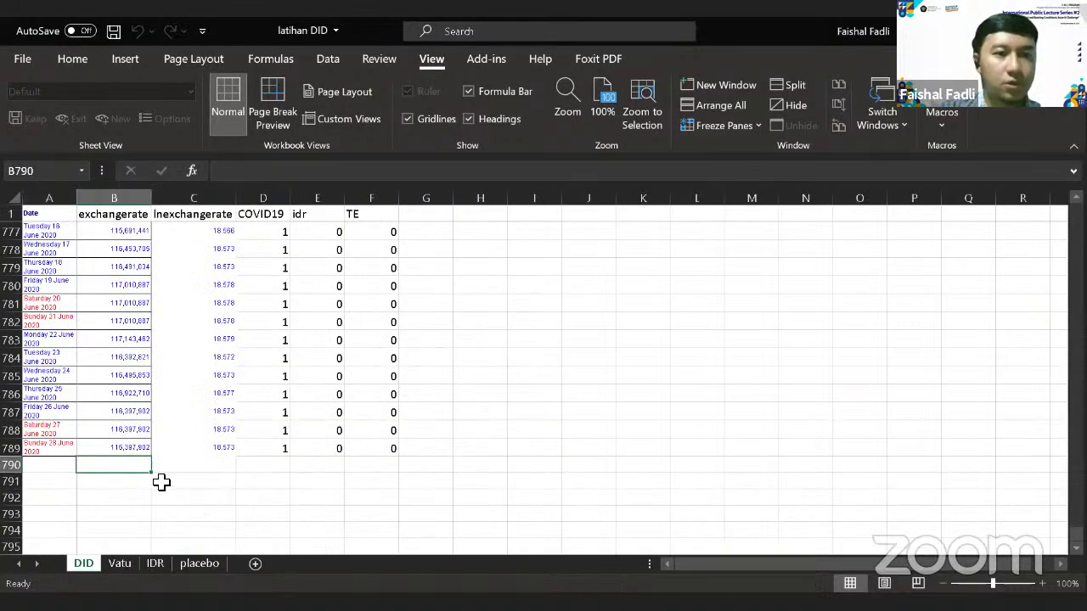
Review the DID sheet's second block upward from row 790 to its start at the green row 396.
key("Page_Up")
key("Page_Up")
key("Page_Up")
key("Page_Up")
key("Page_Up")
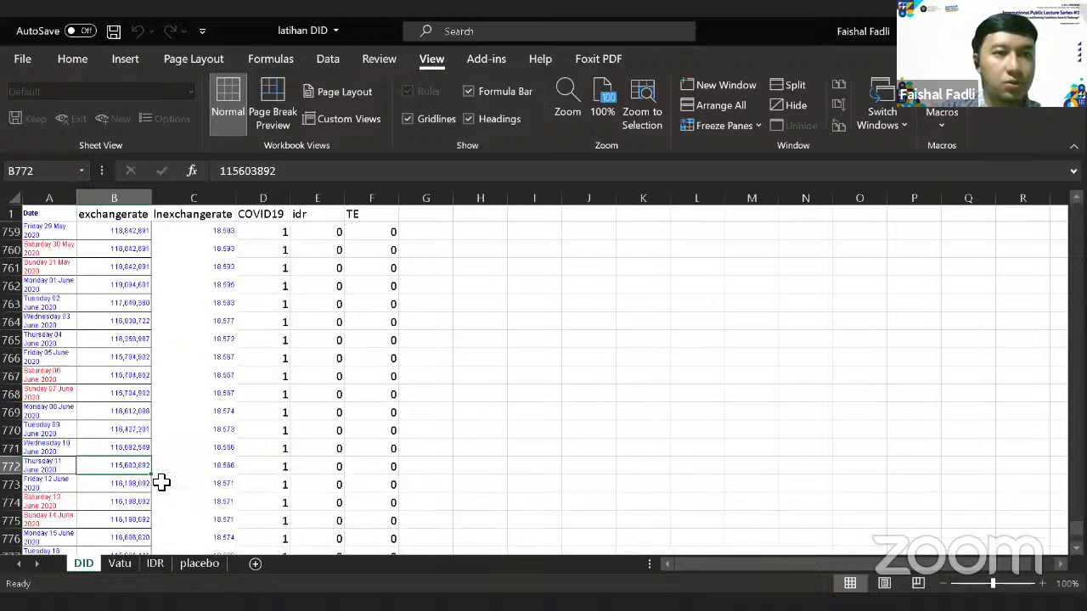
key("Page_Up")
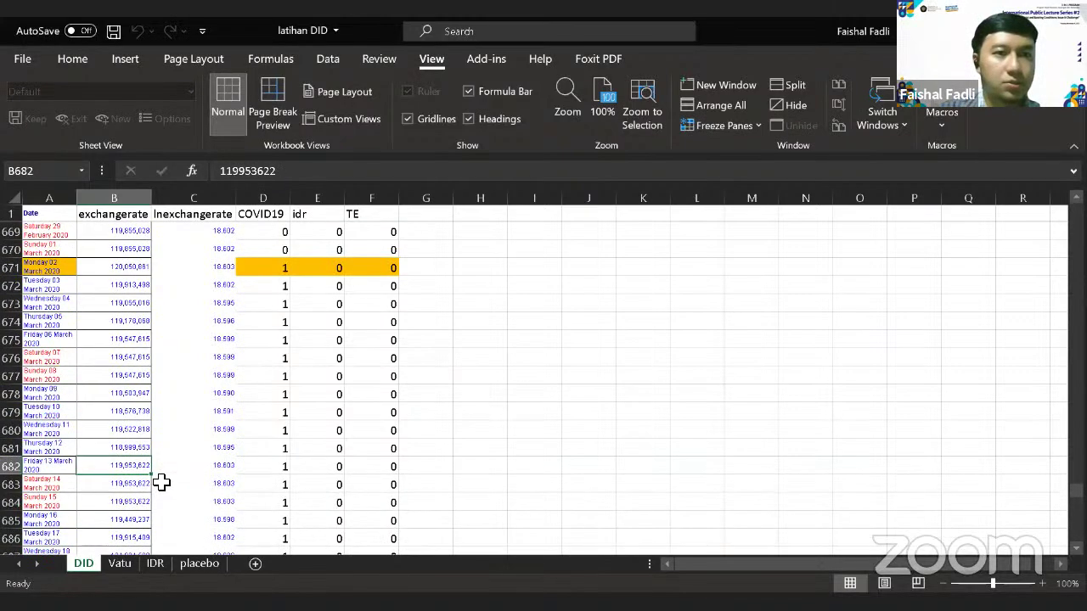
key("Page_Up")
key("Page_Up")
key("Page_Up")
key("Page_Up")
key("Page_Up")
key("Page_Up")
key("Page_Up")
key("Page_Up")
key("Page_Up")
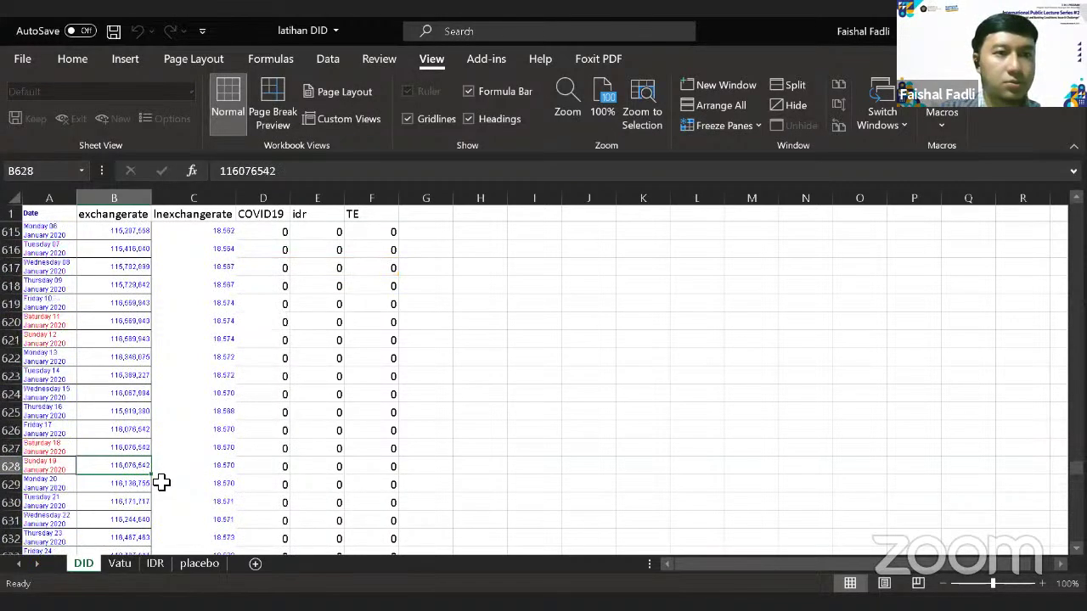
key("Page_Up")
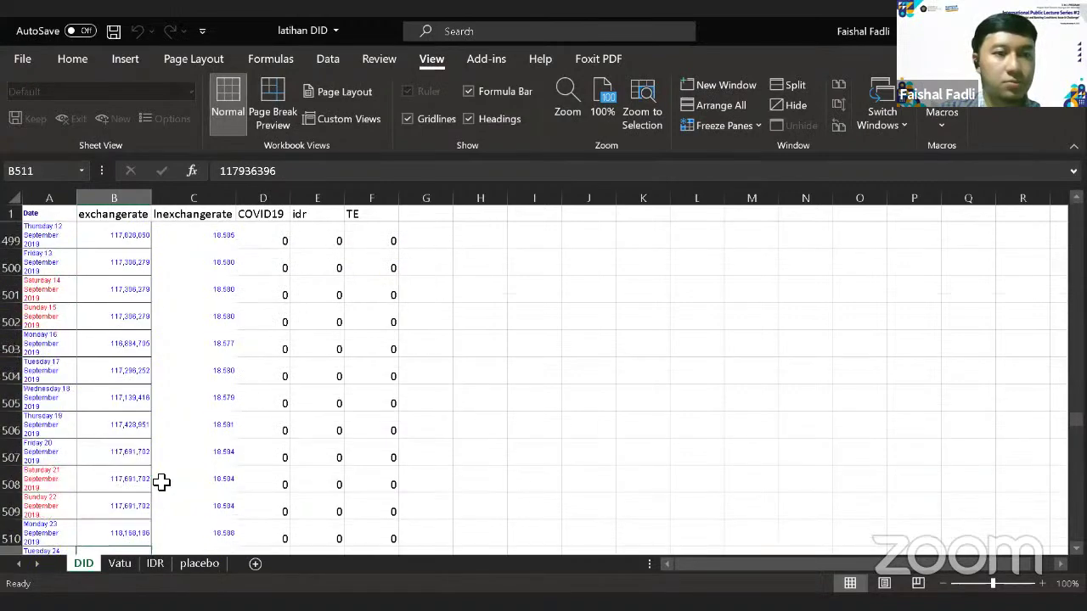
key("Page_Down")
key("Page_Up")
key("Page_Up")
key("Page_Up")
key("Page_Up")
key("Page_Up")
key("Page_Up")
key("Page_Up")
key("Page_Up")
key("Page_Up")
key("Page_Up")
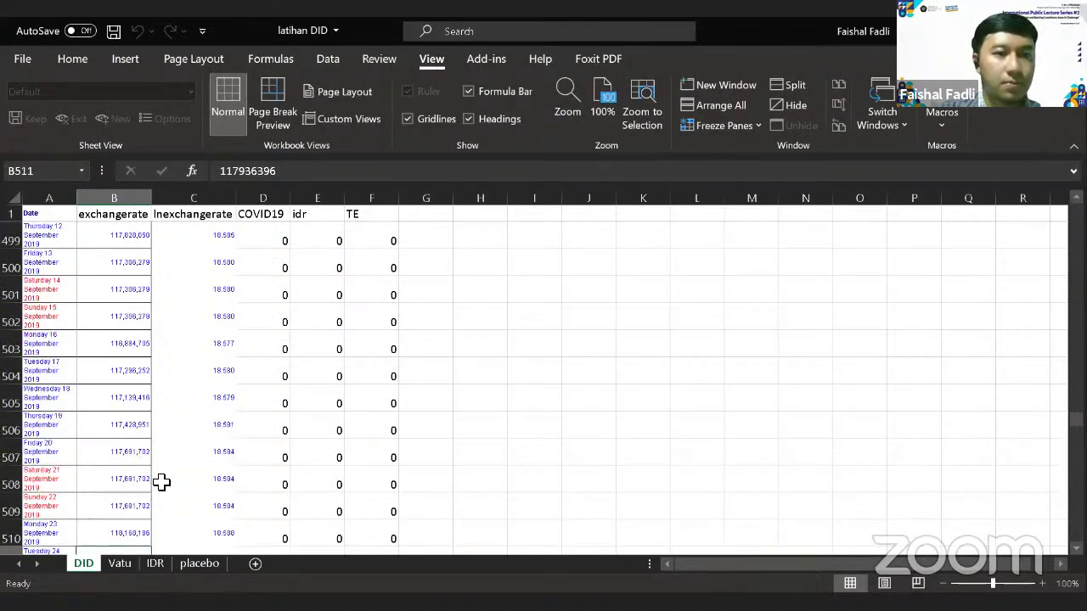
key("Page_Down")
key("Page_Down")
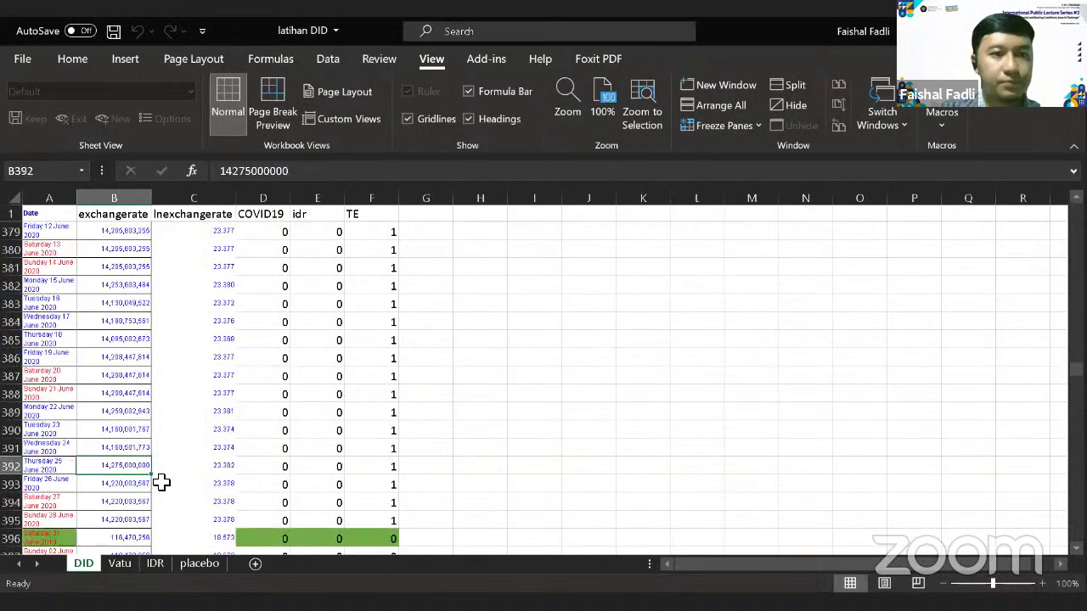
Examine the exchangerate cell B396 and the idr cell E396 in the green Saturday 01 June 2019 row.
key("Down")
key("Down")
key("Down")
key("Down")
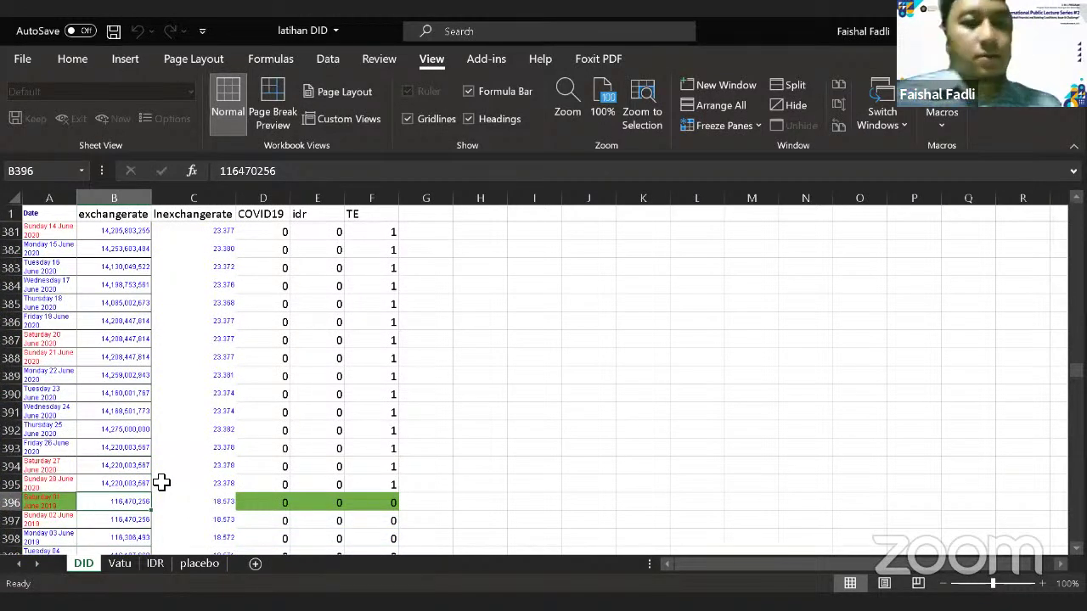
key("Right")
key("Right")
key("Right")
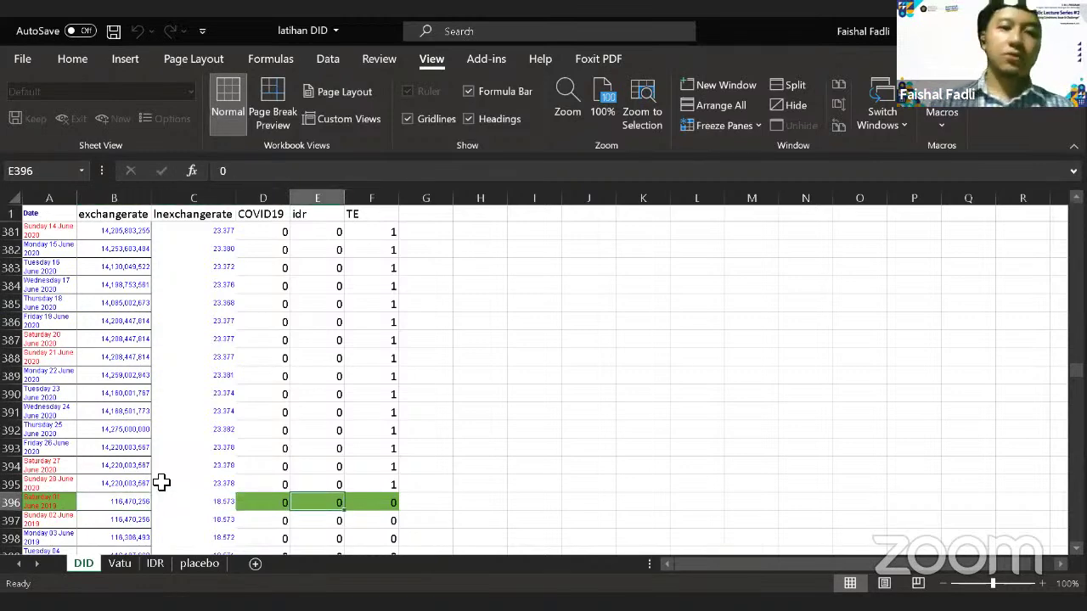
Examine the TE header in F1 and the first TE value in F2.
left_click(339, 217)
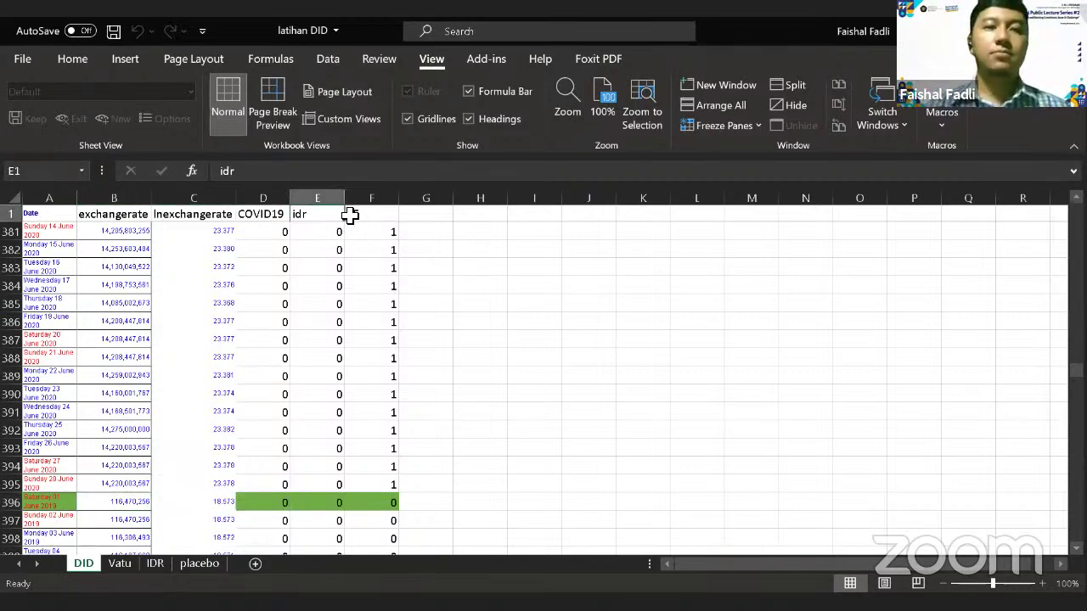
left_click(350, 216)
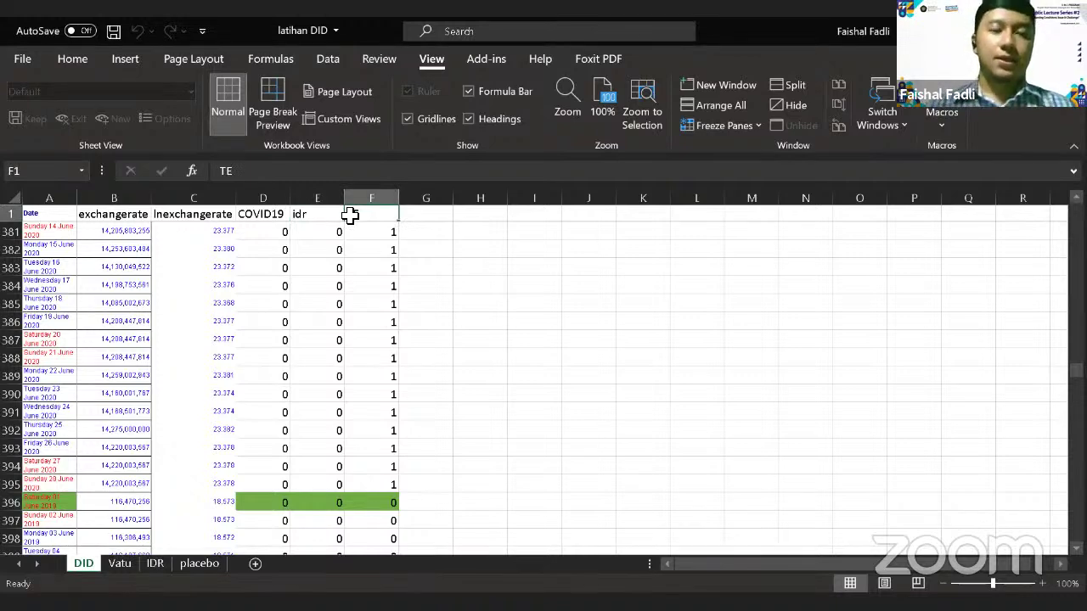
key("Down")
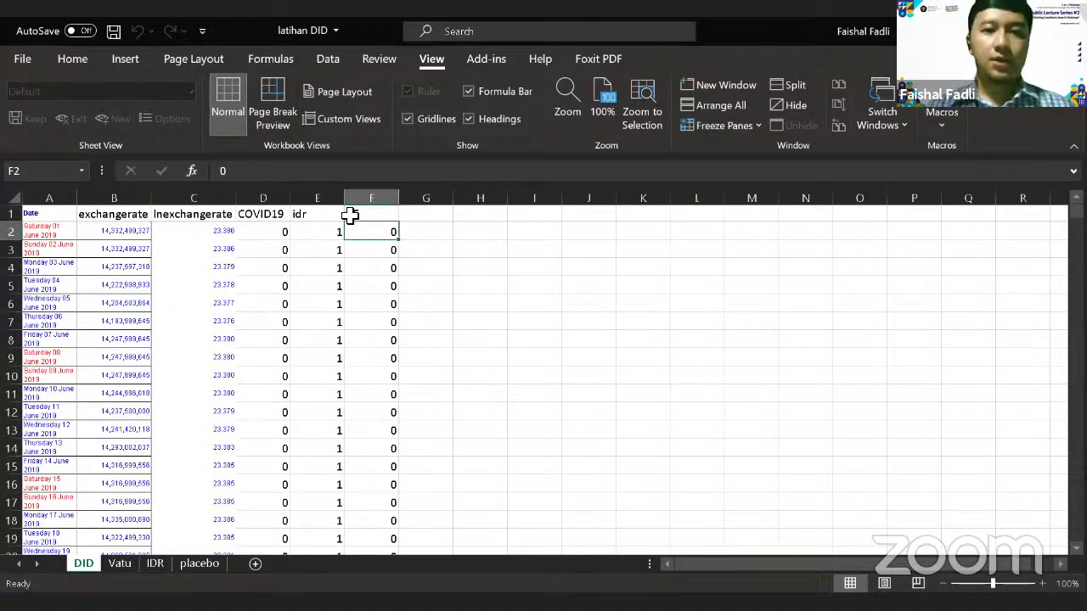
Review the TE column on the DID sheet downward from F2 past the orange Monday 02 March 2020 row.
key("Down")
key("Down")
key("Down")
key("Down")
key("Down")
key("Down")
key("Down")
key("Down")
key("Down")
key("Down")
key("Down")
key("Down")
key("Down")
key("Down")
key("Down")
key("Down")
key("Down")
key("Down")
key("Down")
key("Down")
key("Down")
key("Down")
key("Down")
key("Down")
key("Down")
key("Down")
key("Down")
key("Down")
key("Down")
key("Down")
key("Down")
key("Down")
key("Down")
key("Down")
key("Down")
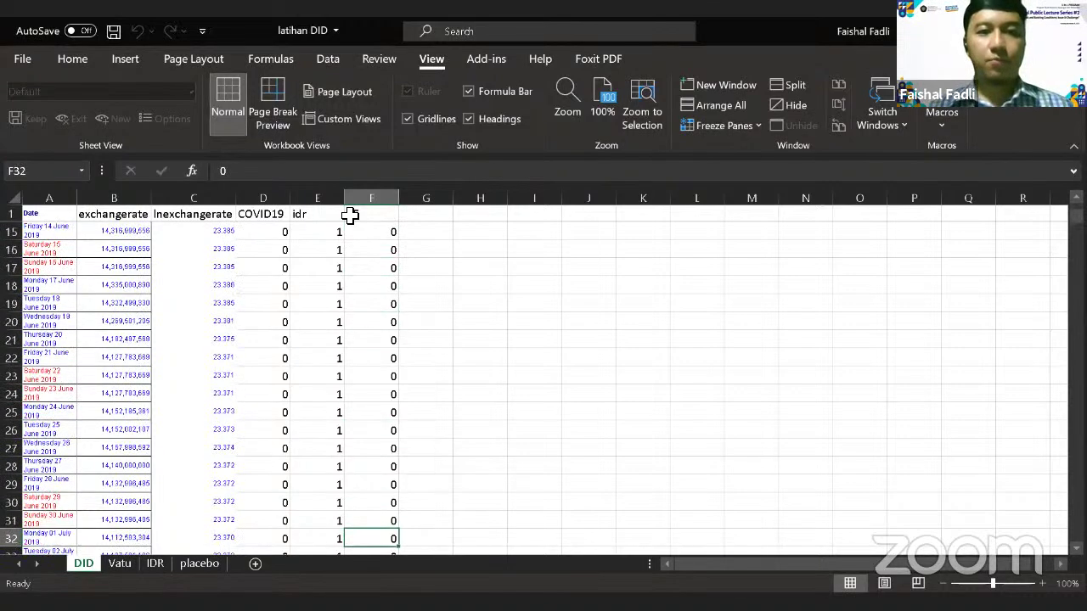
key("Down")
key("Down")
key("Down")
key("Down")
key("Down")
key("Down")
key("Down")
key("Down")
key("Down")
key("Down")
key("Down")
key("Down")
key("Down")
key("Down")
key("Down")
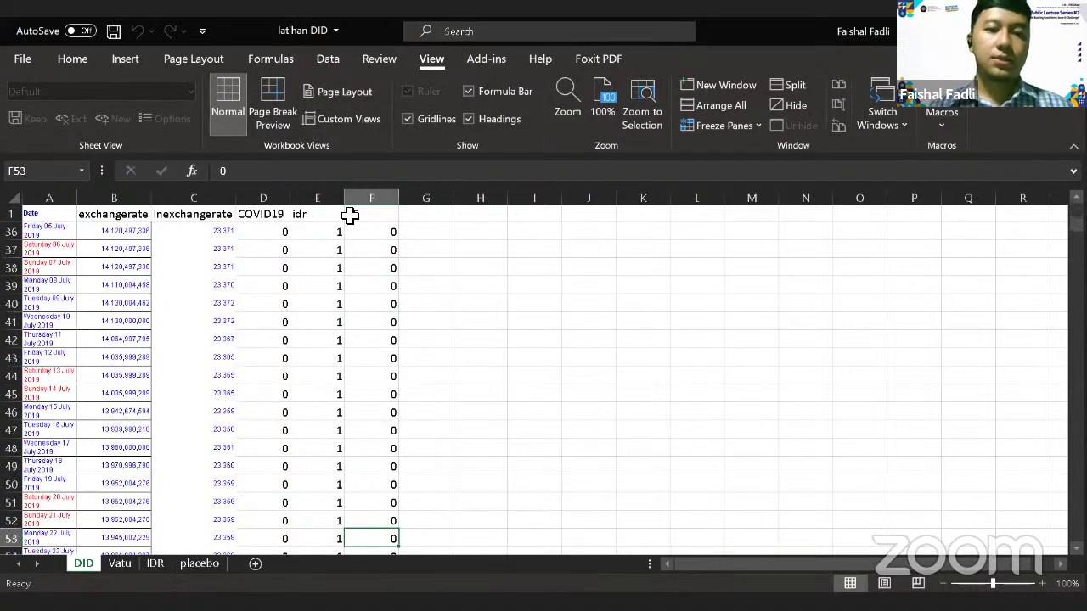
key("Down")
key("Down")
key("Down")
key("Down")
key("Down")
key("Down")
key("Down")
key("Down")
key("Down")
key("Down")
key("Down")
key("Down")
key("Down")
key("Down")
key("Down")
key("Down")
key("Down")
key("Down")
key("Down")
key("Down")
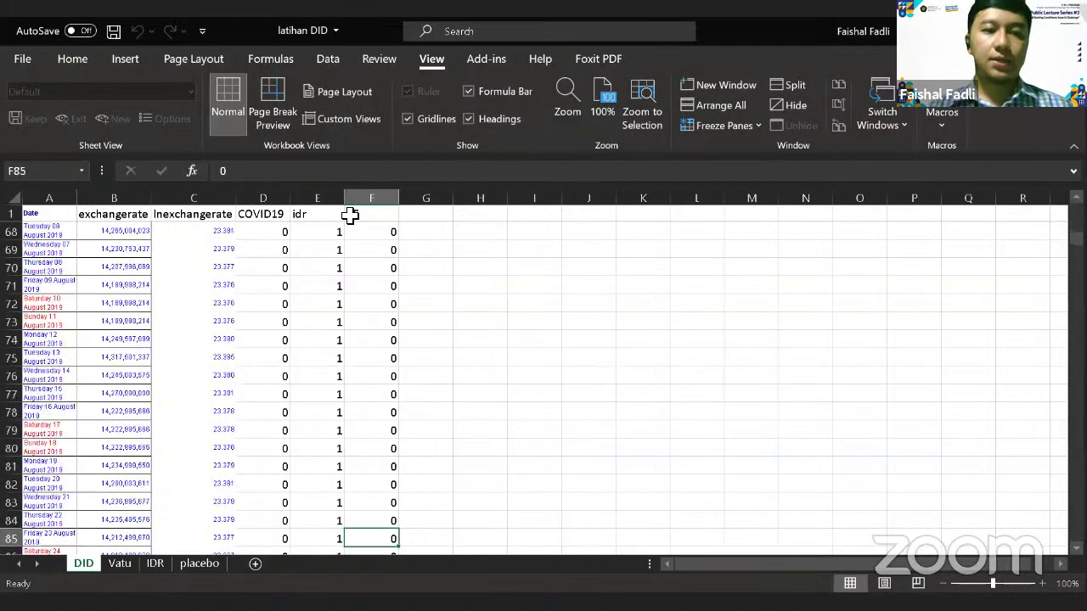
key("Down")
key("Down")
key("Down")
key("Down")
key("Down")
key("Down")
key("Down")
key("Down")
key("Down")
key("Down")
key("Down")
key("Down")
key("Down")
key("Down")
key("Down")
key("Down")
key("Down")
key("Down")
key("Down")
key("Down")
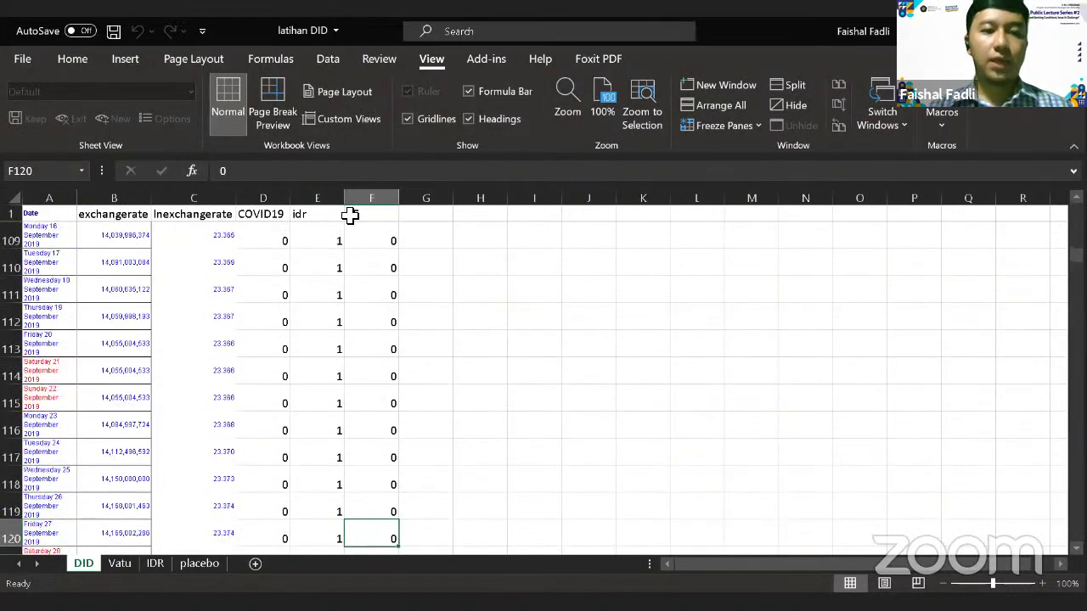
key("Down")
key("Down")
key("Down")
key("Down")
key("Down")
key("Down")
key("Down")
key("Down")
key("Down")
key("Down")
key("Down")
key("Down")
key("Down")
key("Down")
key("Down")
key("Down")
key("Down")
key("Down")
key("Down")
key("Down")
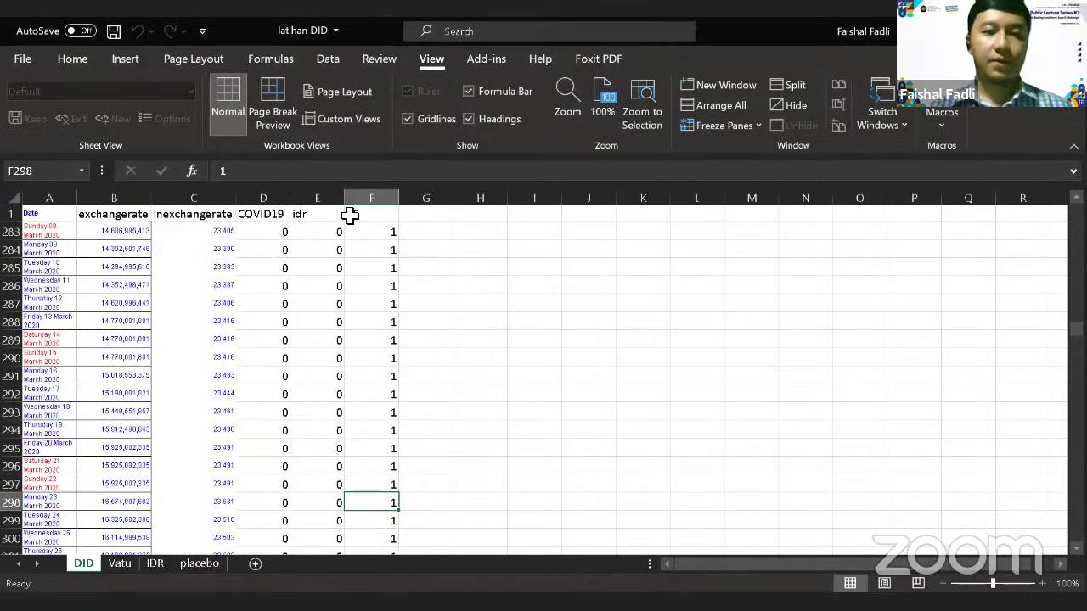
Compare the TE values in F277 and F276 around the orange row, along with the idr cell E276.
key("Up")
key("Up")
key("Up")
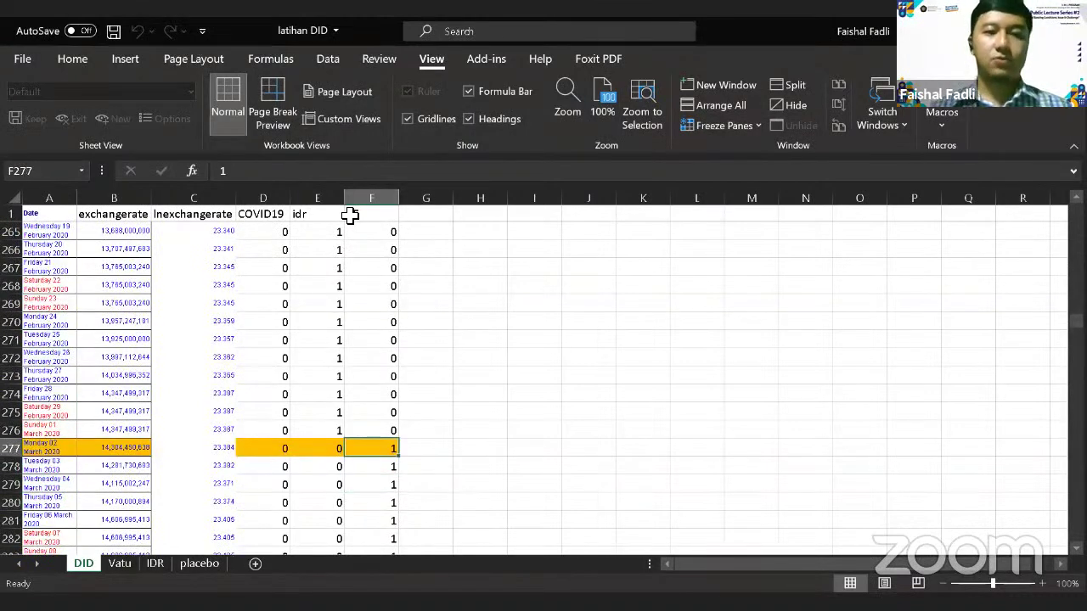
key("Up")
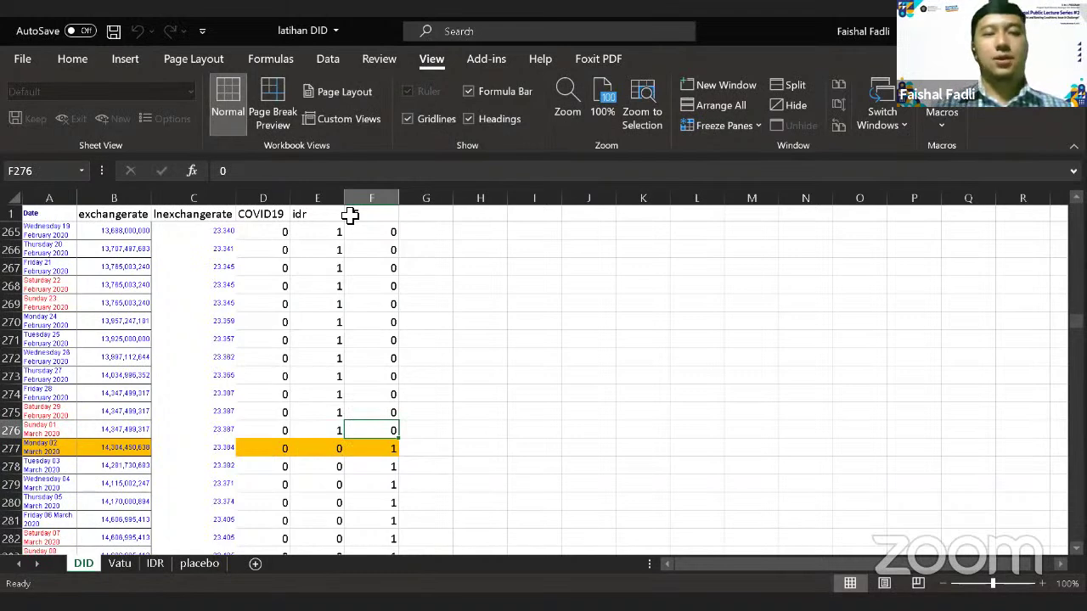
key("Left")
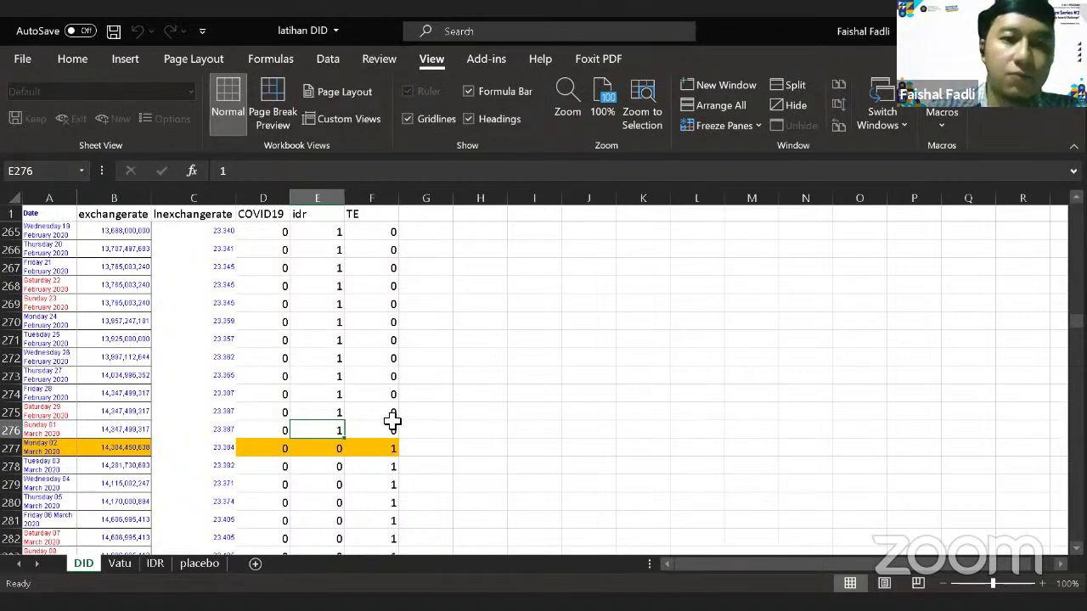
Examine the idr and COVID19 cells in the orange Monday 02 March 2020 row.
key("Down")
key("Down")
key("shift+Left")
key("shift+Right")
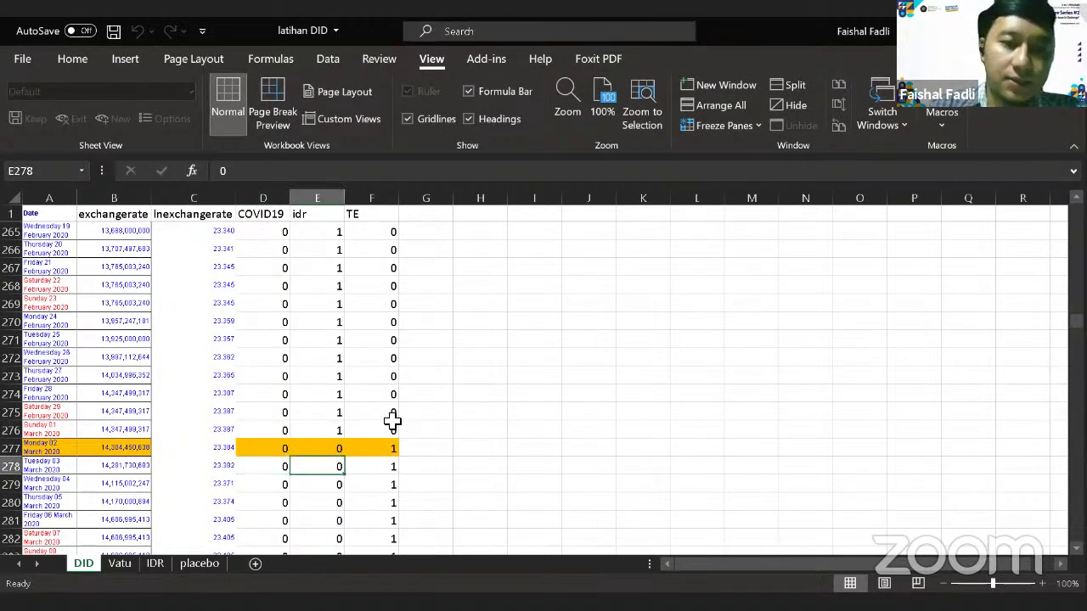
key("Up")
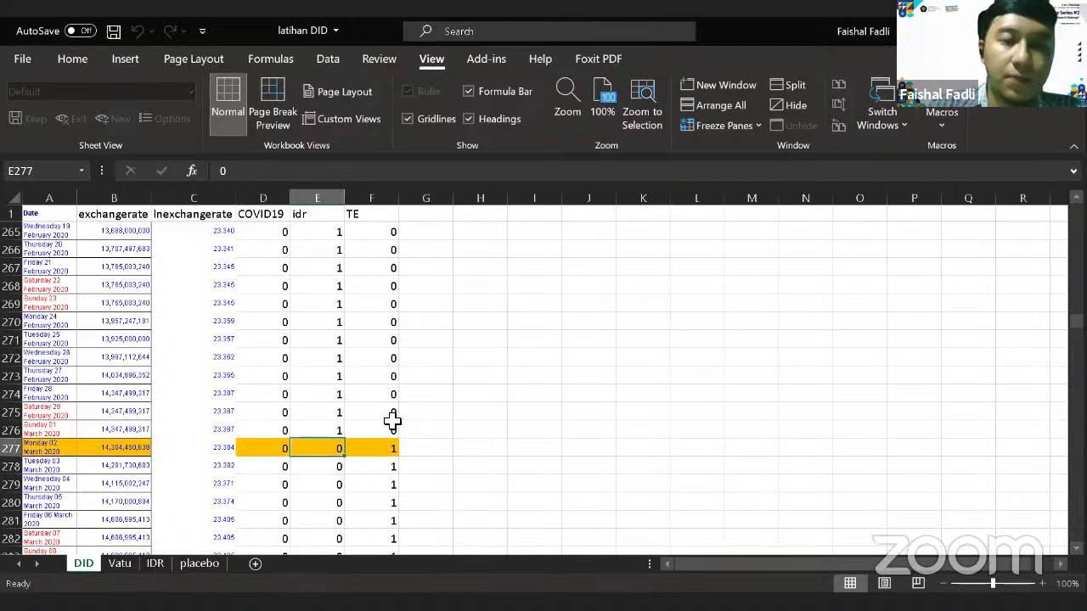
key("Left")
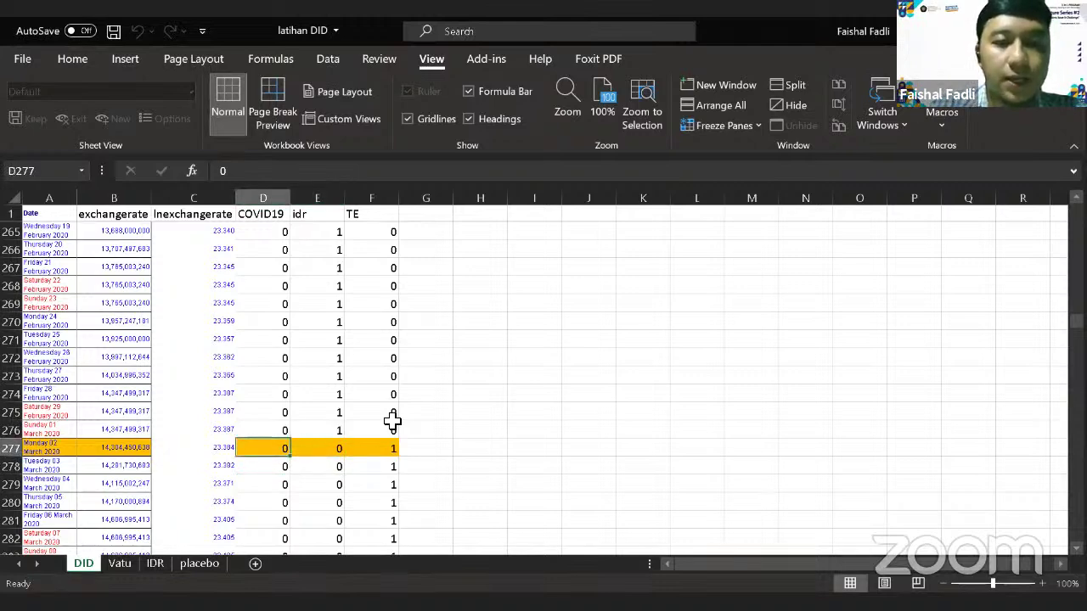
key("Right")
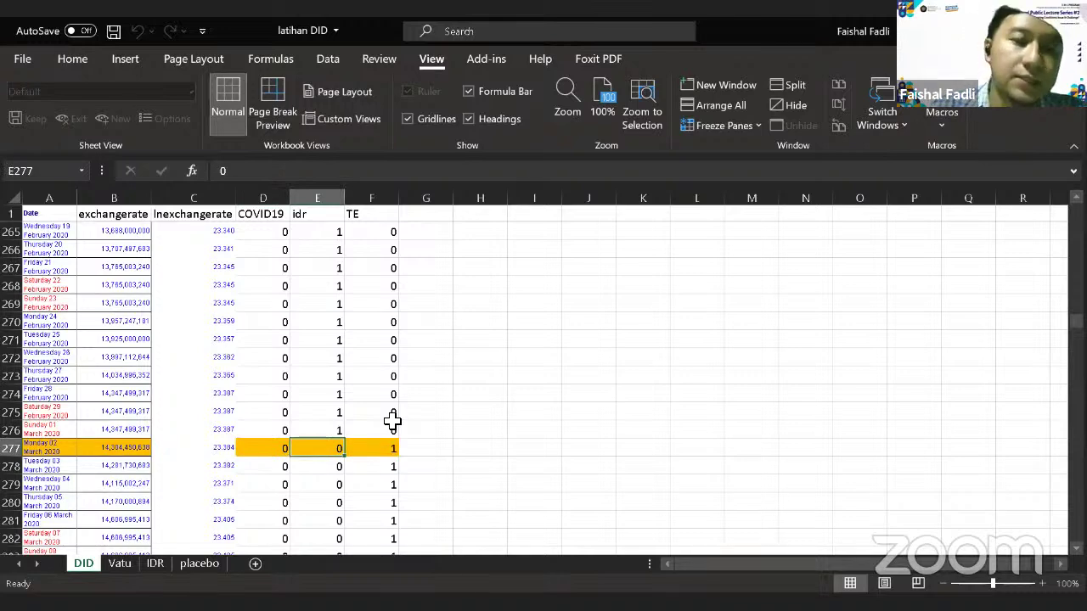
Compare the COVID19 and idr cells in row 278, just below the orange row.
key("Down")
key("Left")
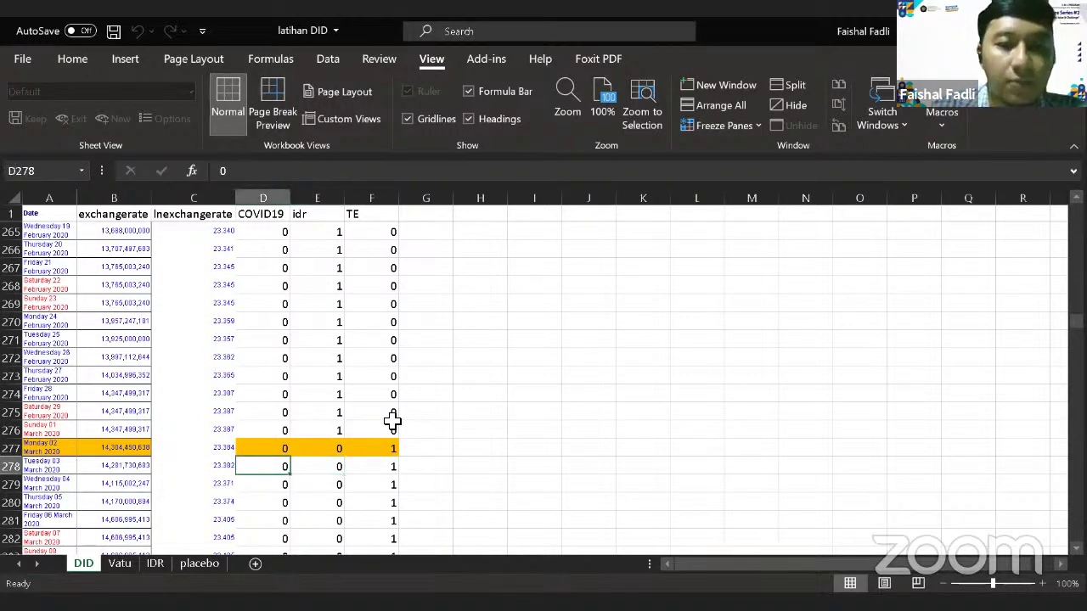
key("Right")
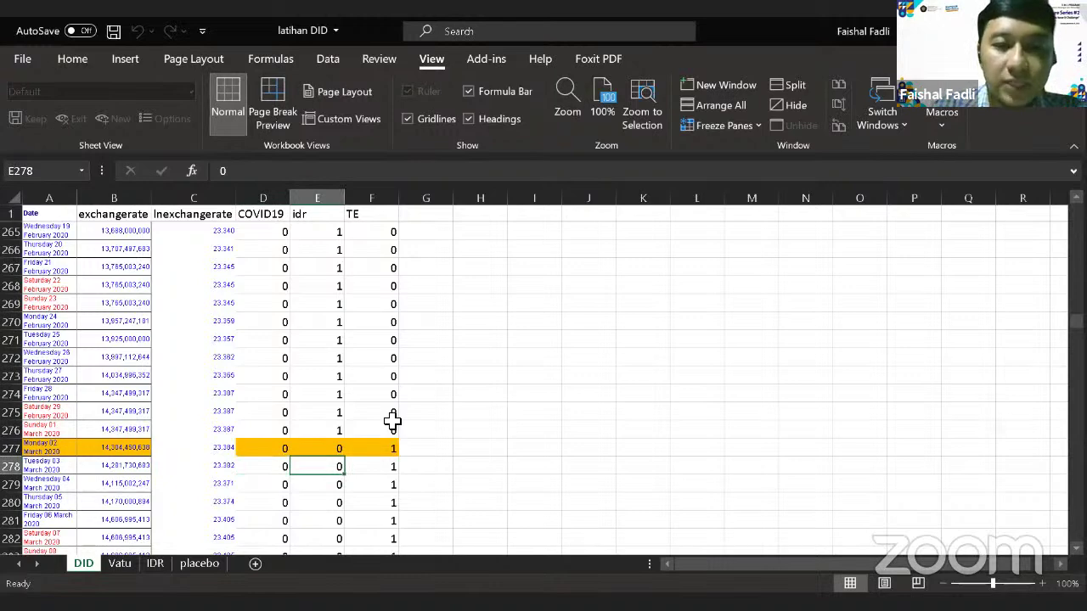
Check the COVID19 values in column D between the orange row 277 and row 282.
key("Left")
key("Down")
key("Down")
key("Down")
key("Down")
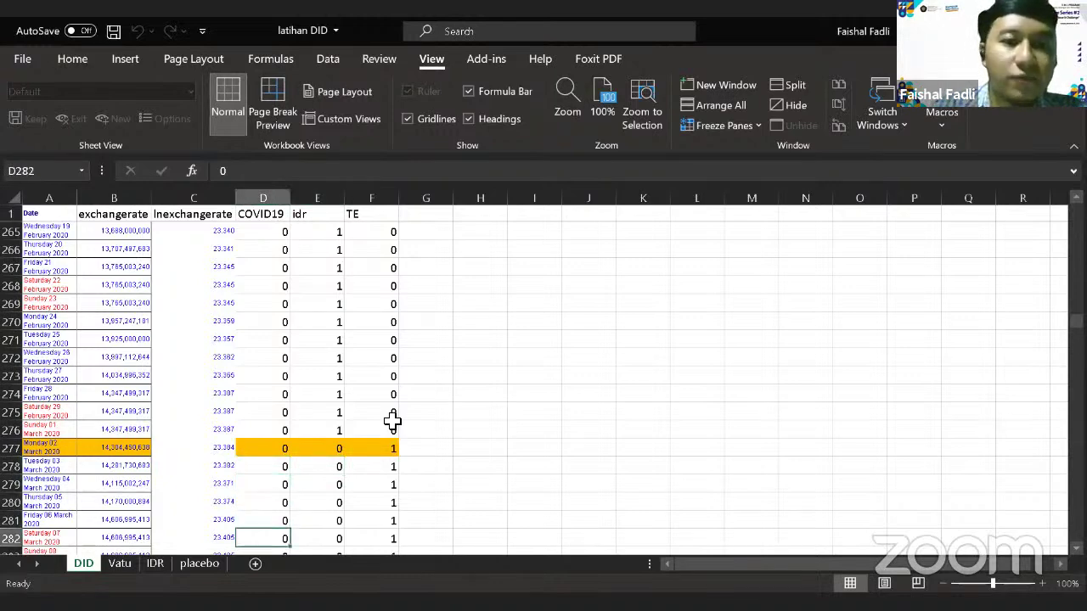
key("Up")
key("Up")
key("Up")
key("Up")
key("Up")
key("Down")
key("Down")
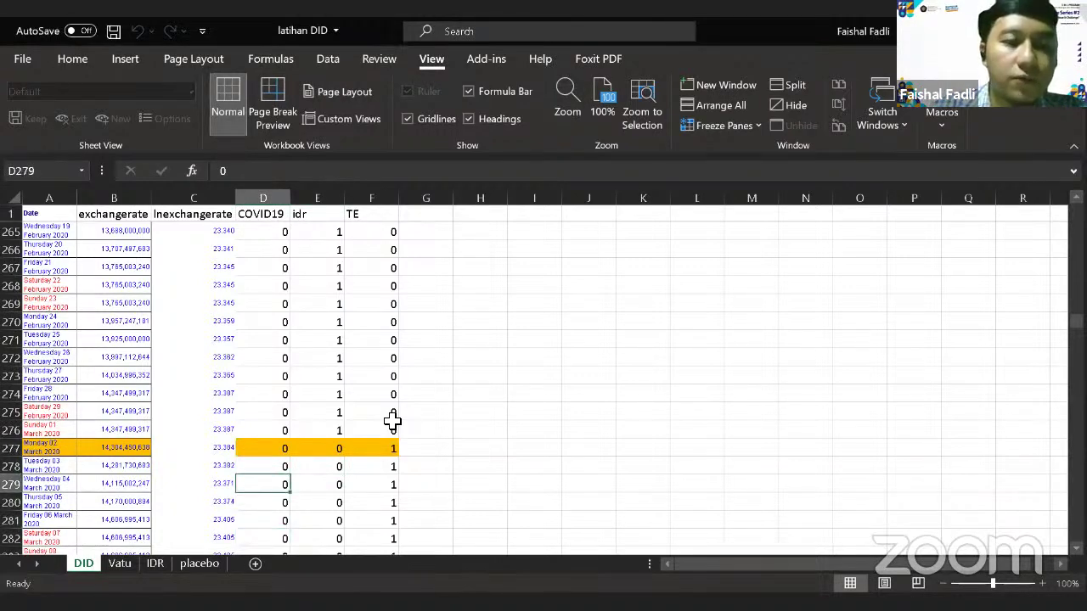
Follow the COVID19 column down from row 279 through the second exchange-rate series to its March 2020 rows around row 680.
key("Up")
key("Down")
key("Down")
key("Down")
key("Down")
key("Down")
key("Down")
key("Down")
key("Down")
key("Down")
key("Down")
key("Down")
key("Down")
key("Down")
key("Down")
key("Down")
key("Down")
key("Down")
key("Down")
key("Down")
key("Down")
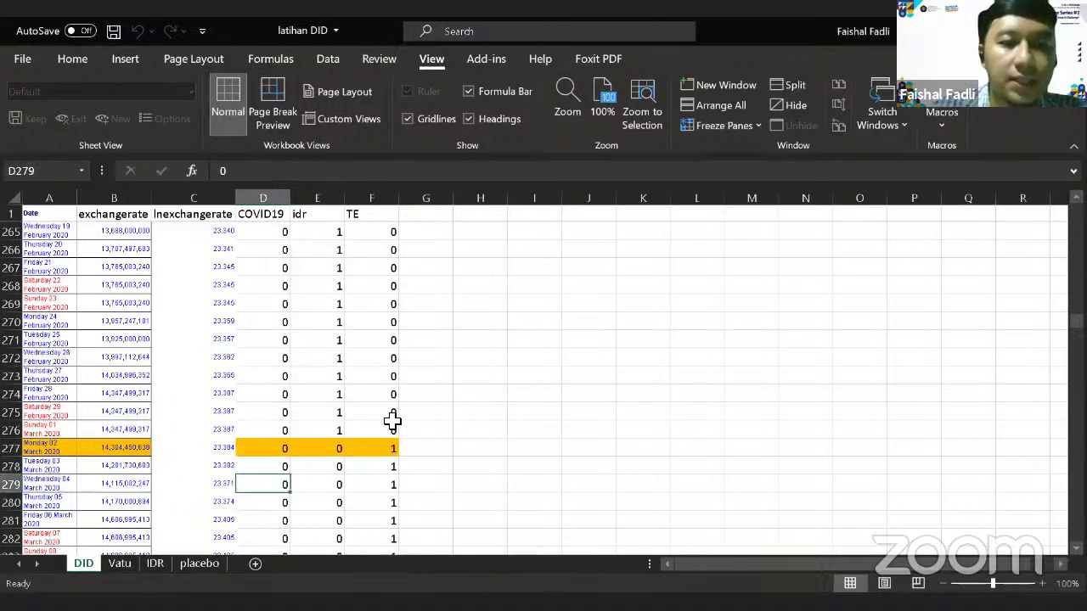
key("Down")
key("Down")
key("Down")
key("Down")
key("Down")
key("Down")
key("Down")
key("Down")
key("Down")
key("Down")
key("Down")
key("Down")
key("Down")
key("Down")
key("Down")
key("Down")
key("Down")
key("Down")
key("Down")
key("Down")
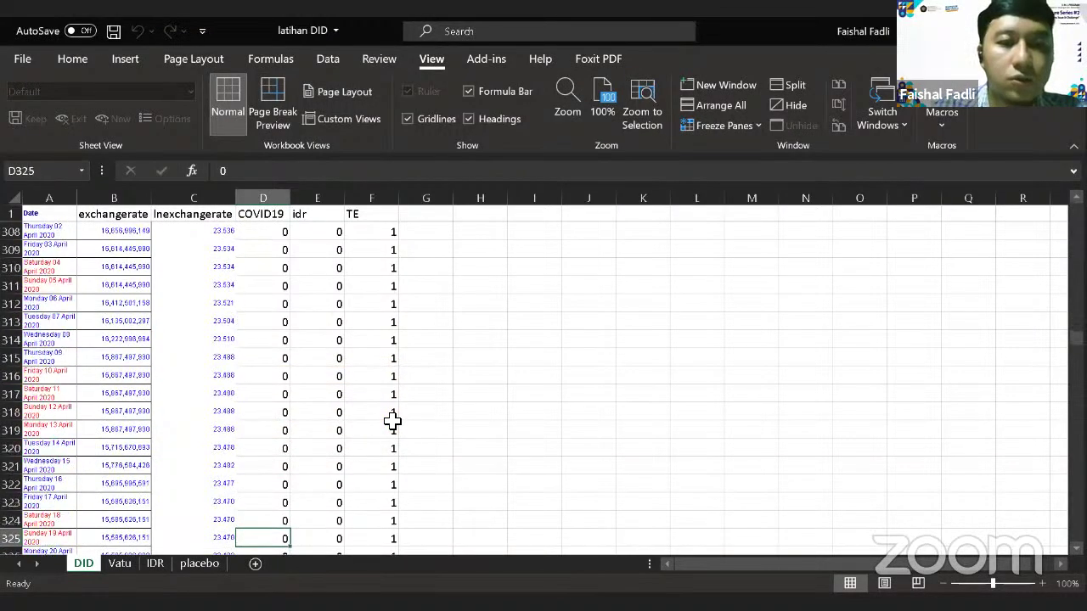
key("Down")
key("Down")
key("Down")
key("Down")
key("Down")
key("Down")
key("Down")
key("Down")
key("Down")
key("Down")
key("Down")
key("Down")
key("Down")
key("Down")
key("Down")
key("Down")
key("Down")
key("Down")
key("Down")
key("Down")
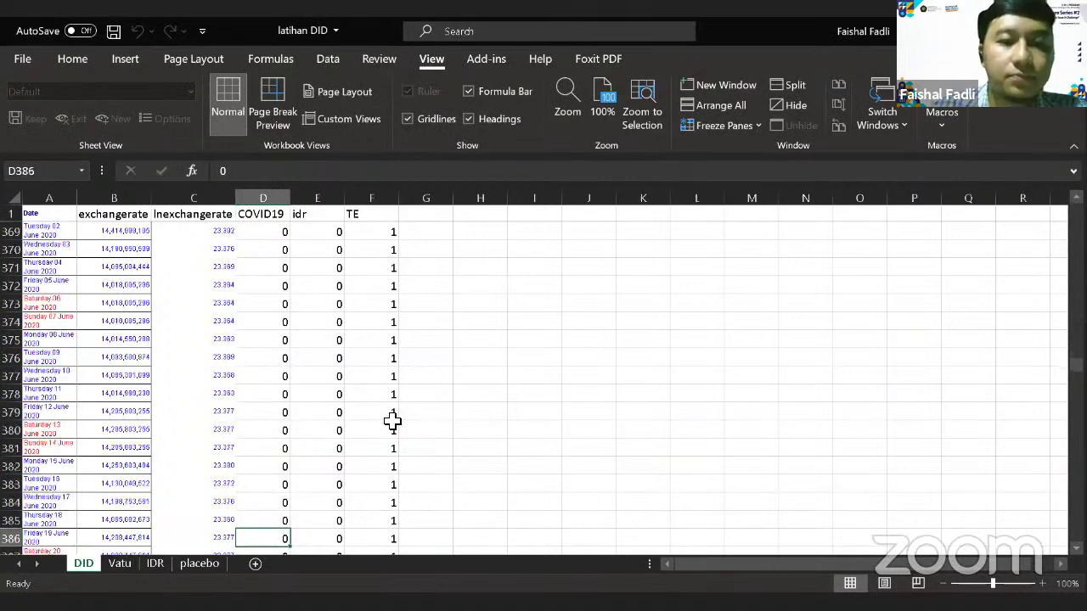
key("Down")
key("Down")
key("Down")
key("Down")
key("Down")
key("Down")
key("Down")
key("Down")
key("Down")
key("Down")
key("Down")
key("Down")
key("Down")
key("Down")
key("Down")
key("Down")
key("Down")
key("Down")
key("Down")
key("Down")
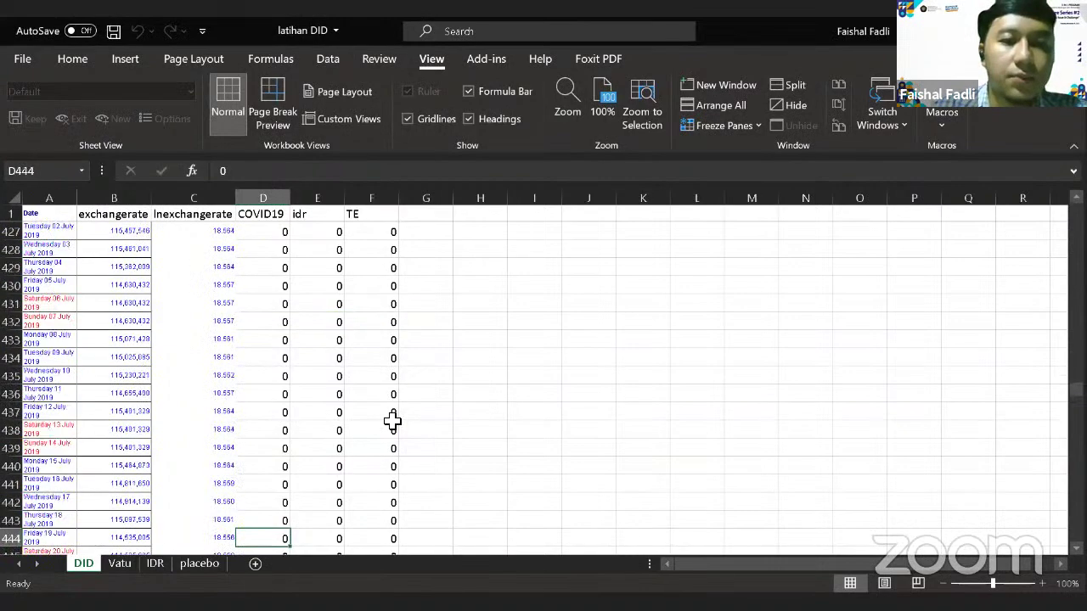
key("Down")
key("Down")
key("Down")
key("Down")
key("Down")
key("Down")
key("Down")
key("Down")
key("Down")
key("Down")
key("Down")
key("Down")
key("Down")
key("Down")
key("Down")
key("Down")
key("Down")
key("Down")
key("Down")
key("Down")
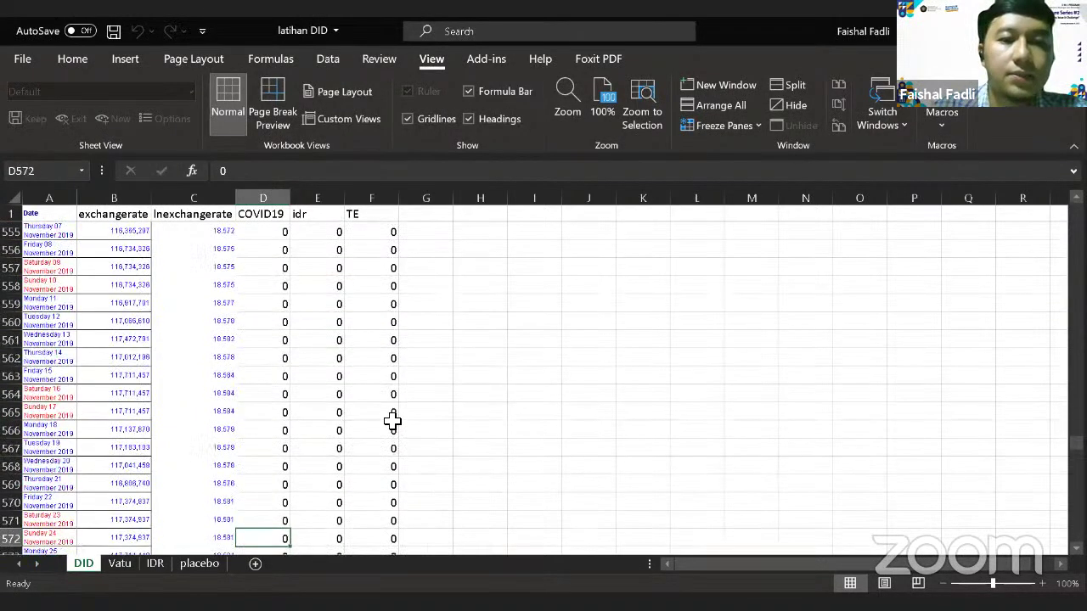
key("Page_Up")
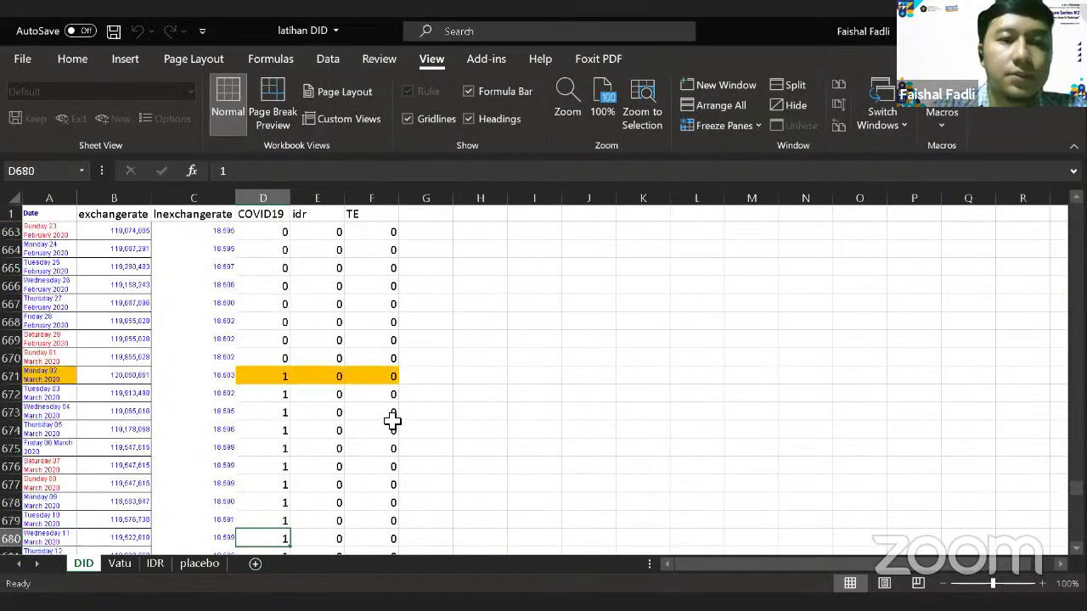
Compare the COVID19 values just before and at the second series' orange row 671.
key("Up")
key("Up")
key("Up")
key("Up")
key("Up")
key("Up")
key("Up")
key("Up")
key("Up")
key("Up")
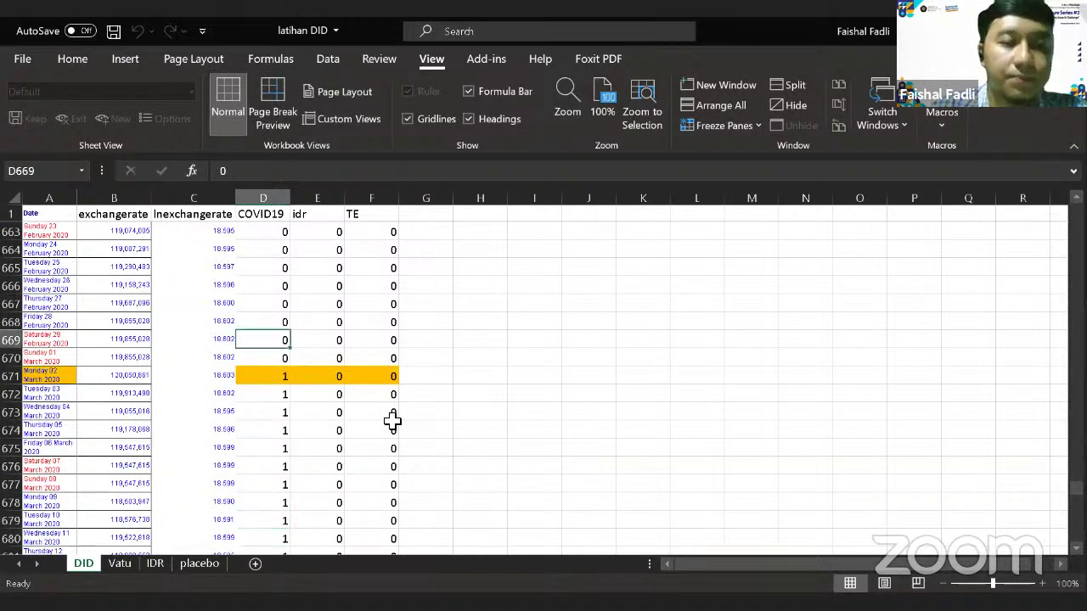
key("Down")
key("Down")
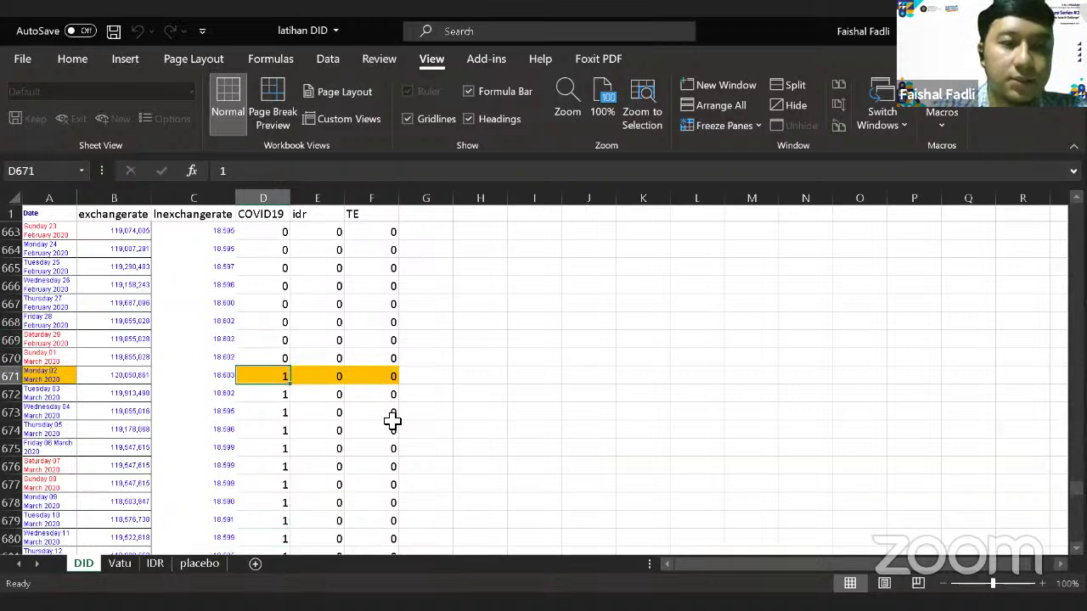
key("Up")
key("Down")
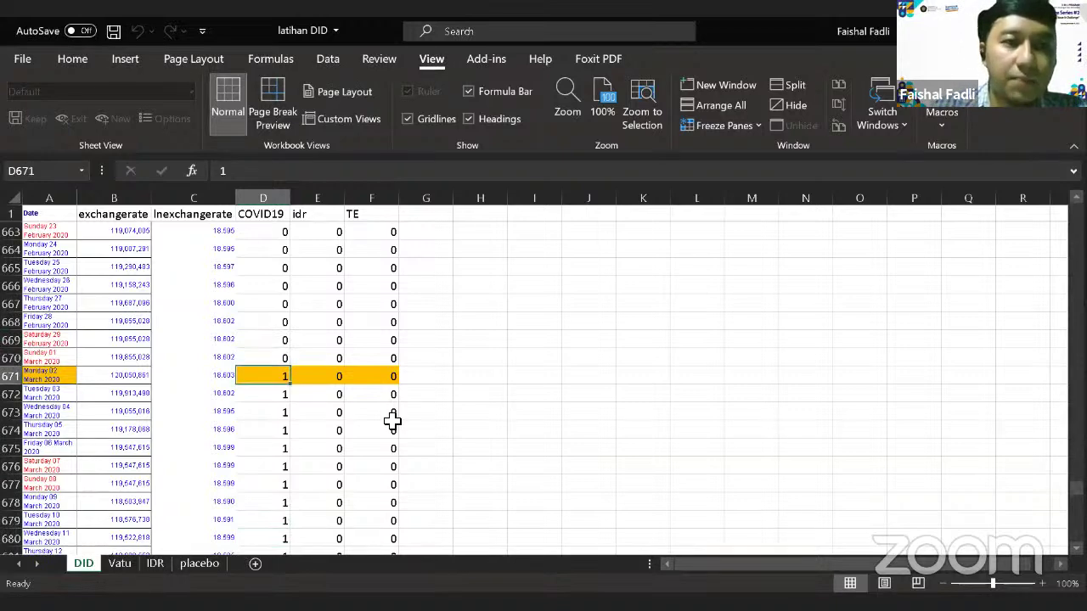
Check the date in A671 of the second orange row, then return to its COVID19 cell.
key("Left")
key("Left")
key("Left")
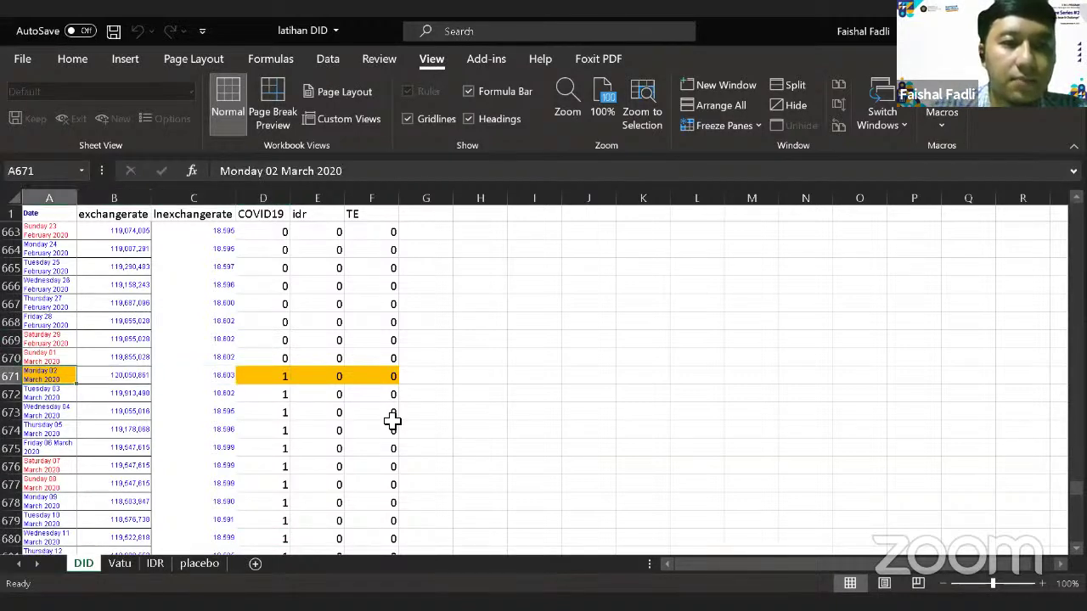
key("Right")
key("Right")
key("Right")
Follow the COVID19 column down from the orange row 671 to the end of the second exchange-rate series at row 789.
key("Down")
key("Down")
key("Down")
key("Down")
key("Down")
key("Down")
key("Down")
key("Down")
key("Down")
key("Down")
key("Down")
key("Down")
key("Down")
key("Down")
key("Down")
key("Down")
key("Down")
key("Down")
key("Down")
key("Down")
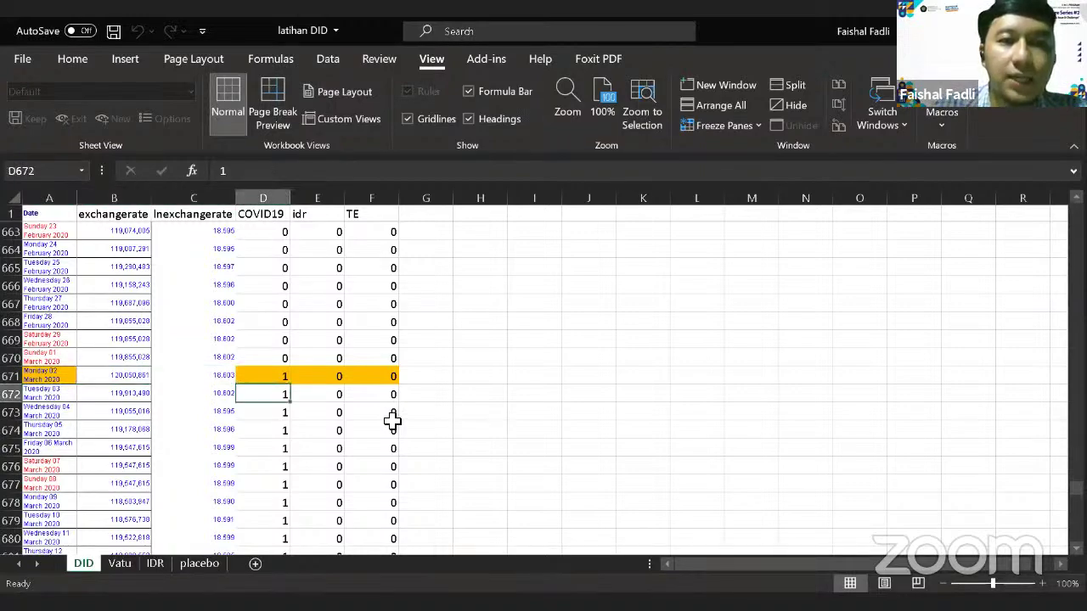
key("Down")
key("Down")
key("Down")
key("Down")
key("Down")
key("Down")
key("Down")
key("Down")
key("Down")
key("Down")
key("Down")
key("Down")
key("Down")
key("Down")
key("Down")
key("Down")
key("Down")
key("Down")
key("Down")
key("Down")
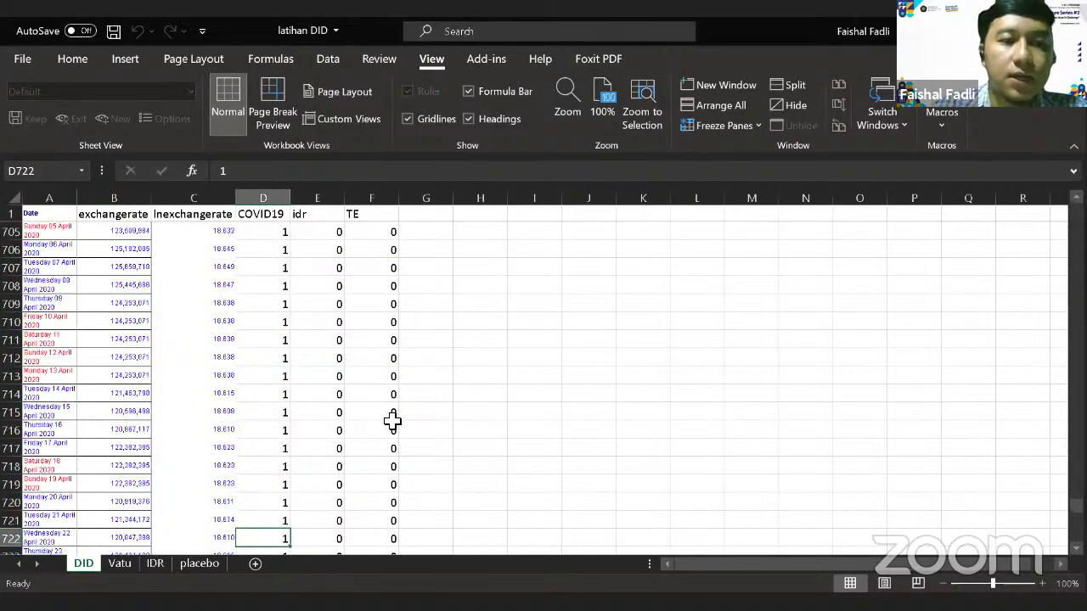
key("Down")
key("Down")
key("Down")
key("Down")
key("Down")
key("Down")
key("Down")
key("Down")
key("Down")
key("Down")
key("Down")
key("Down")
key("Down")
key("Down")
key("Down")
key("Down")
key("Down")
key("Down")
key("Down")
key("Down")
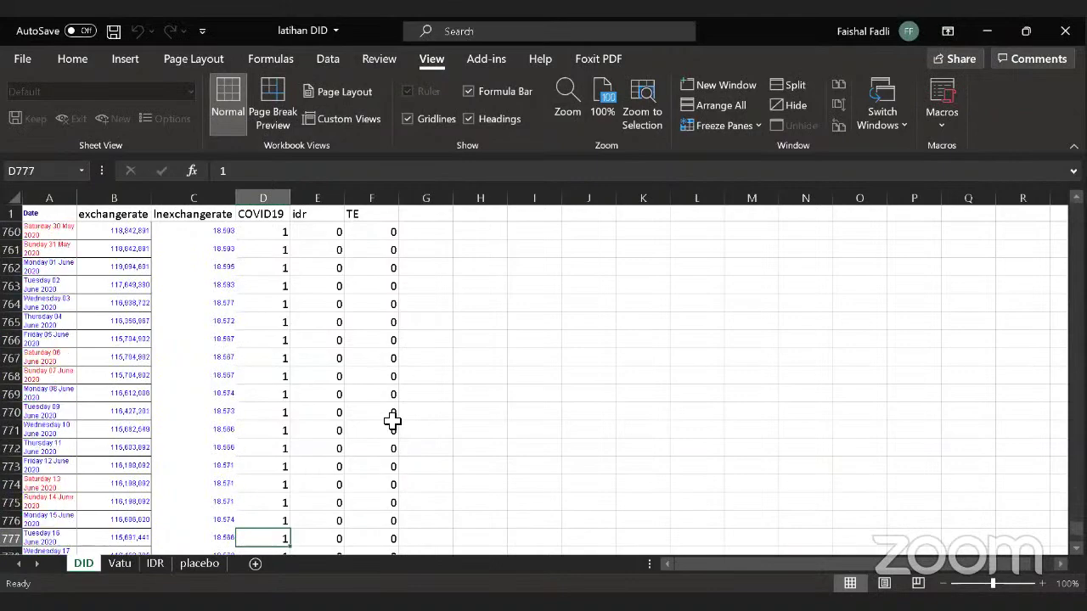
key("Up")
key("Up")
key("Up")
key("Up")
key("Up")
key("Up")
key("Up")
key("Up")
key("Up")
key("Up")
key("Up")
key("Up")
key("Up")
key("Up")
key("Up")
key("Up")
key("Up")
key("Up")
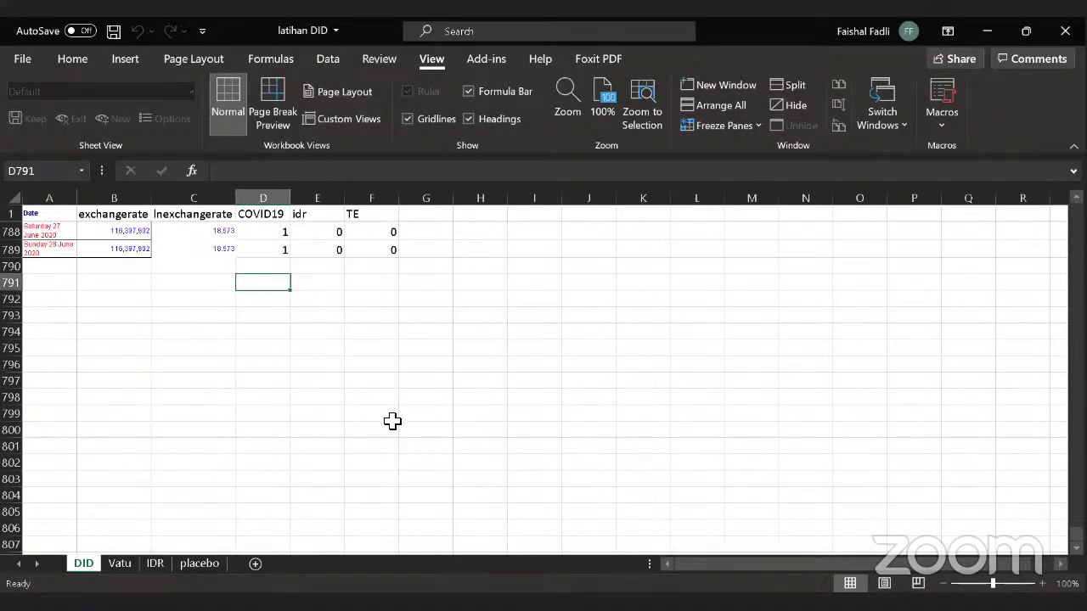
Trace the idr column from its last entry in E789 up through the second series to the green row 396.
key("Down")
key("Down")
key("Right")
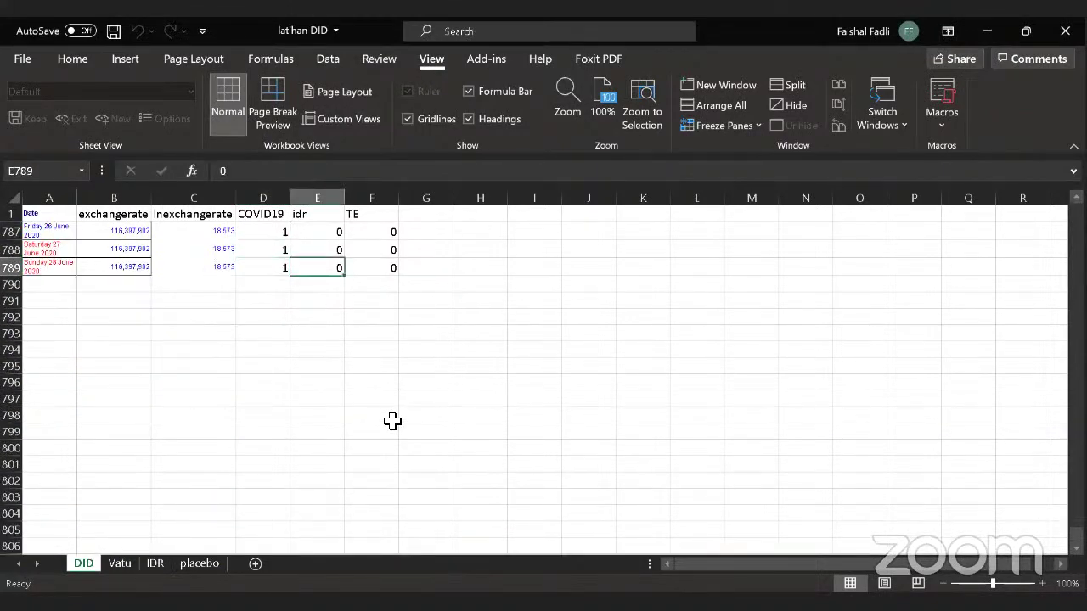
key("Page_Up")
key("Page_Up")
key("Page_Up")
key("Page_Up")
key("Page_Up")
key("Page_Up")
key("Page_Up")
key("Page_Up")
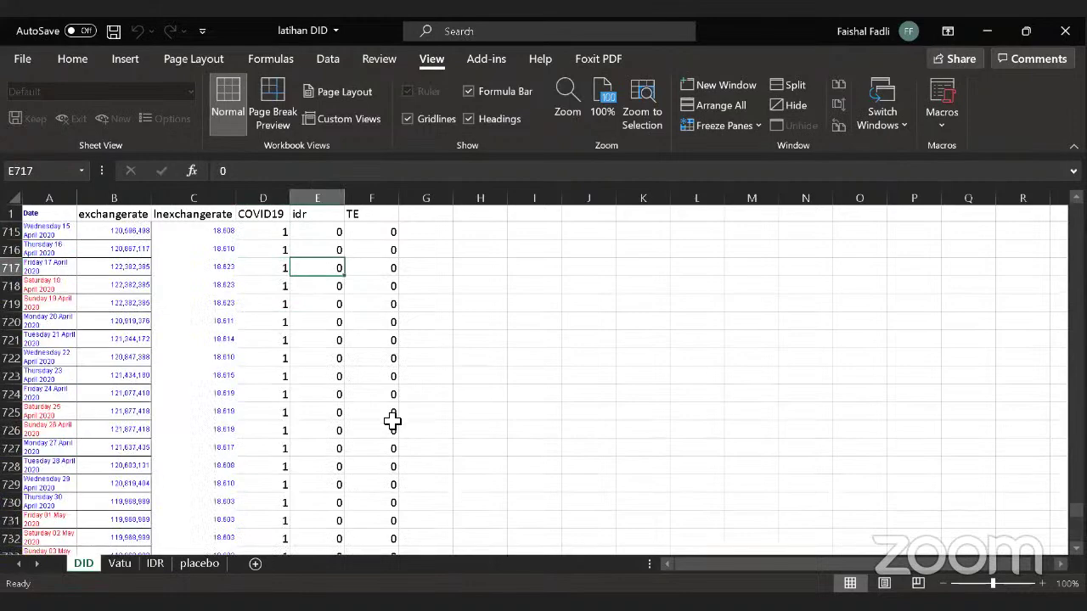
key("Page_Up")
key("Page_Up")
key("Page_Up")
key("Page_Up")
key("Page_Up")
key("Page_Up")
key("Page_Up")
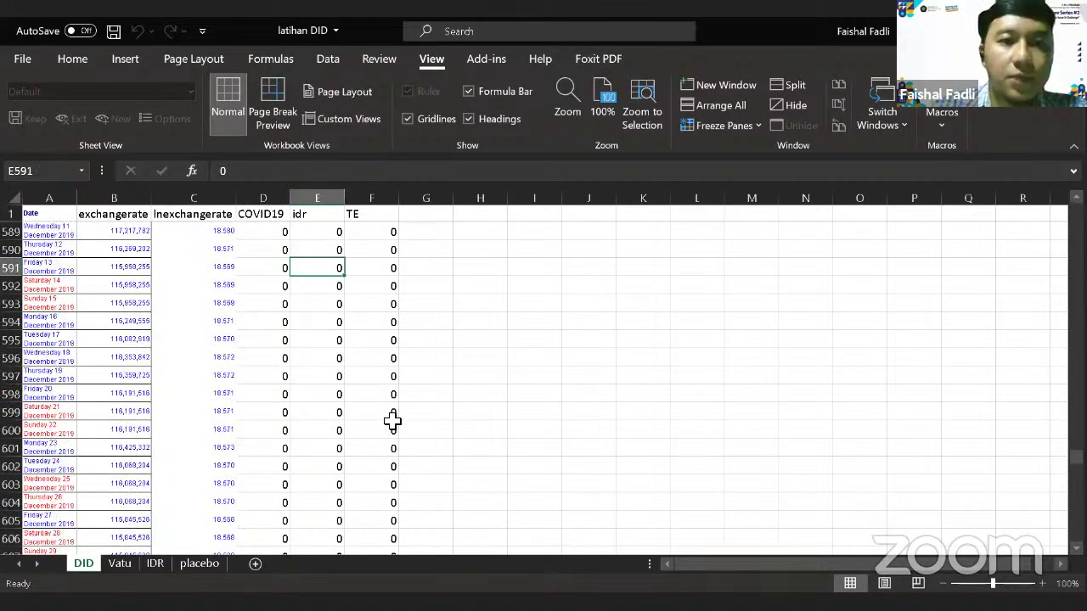
key("Page_Up")
key("Page_Up")
key("Page_Up")
key("Page_Up")
key("Page_Up")
key("Page_Up")
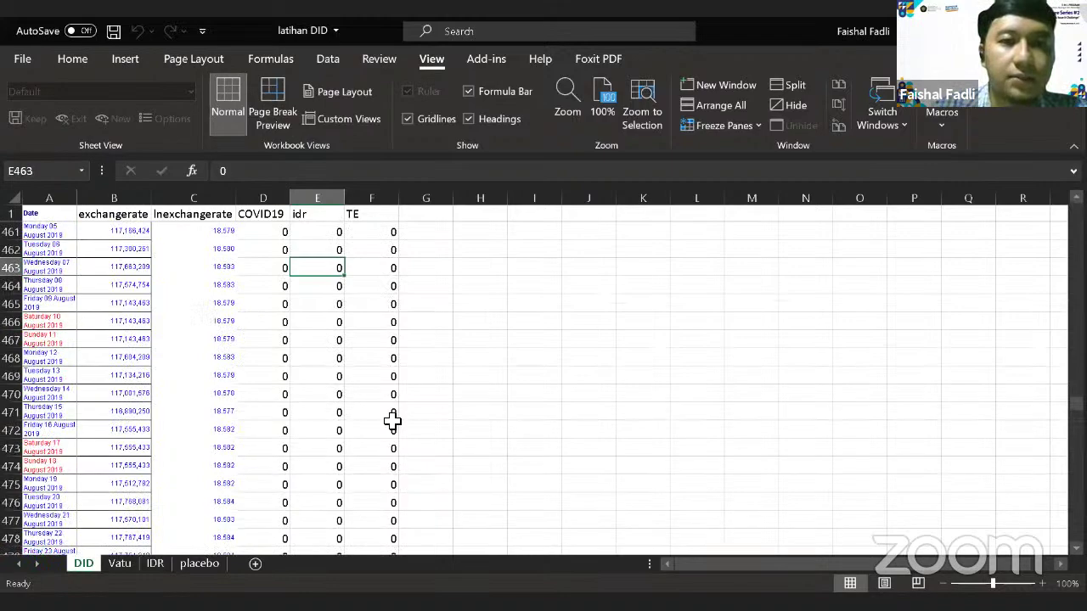
key("Page_Up")
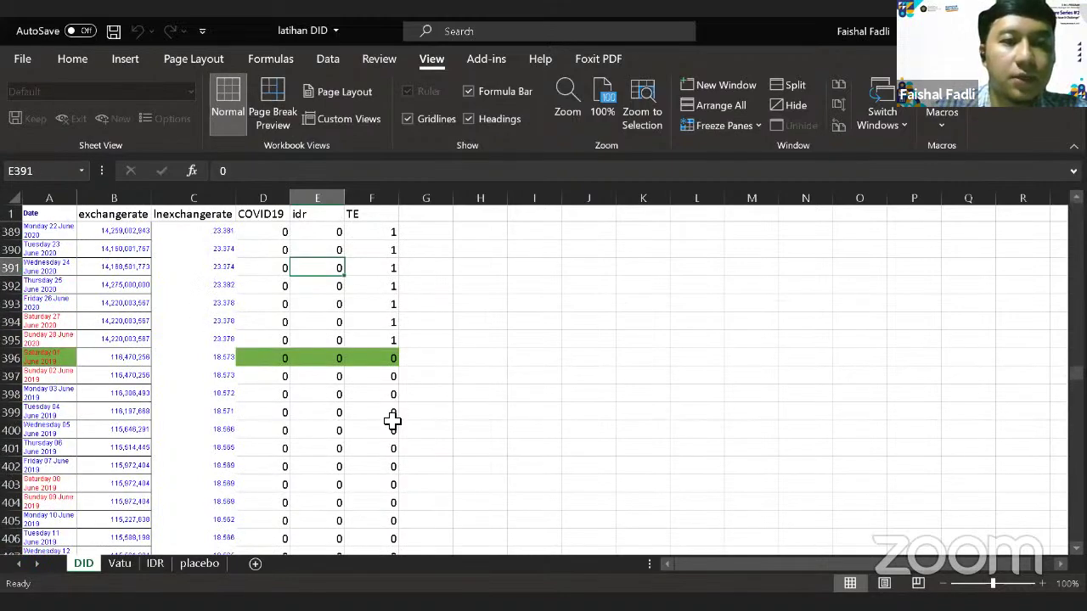
Continue up the idr column through the first exchange-rate series to its February 2020 rows around row 256.
key("Page_Up")
key("Page_Up")
key("Page_Up")
key("Page_Up")
key("Page_Up")
key("Page_Up")
key("Page_Up")
key("Page_Up")
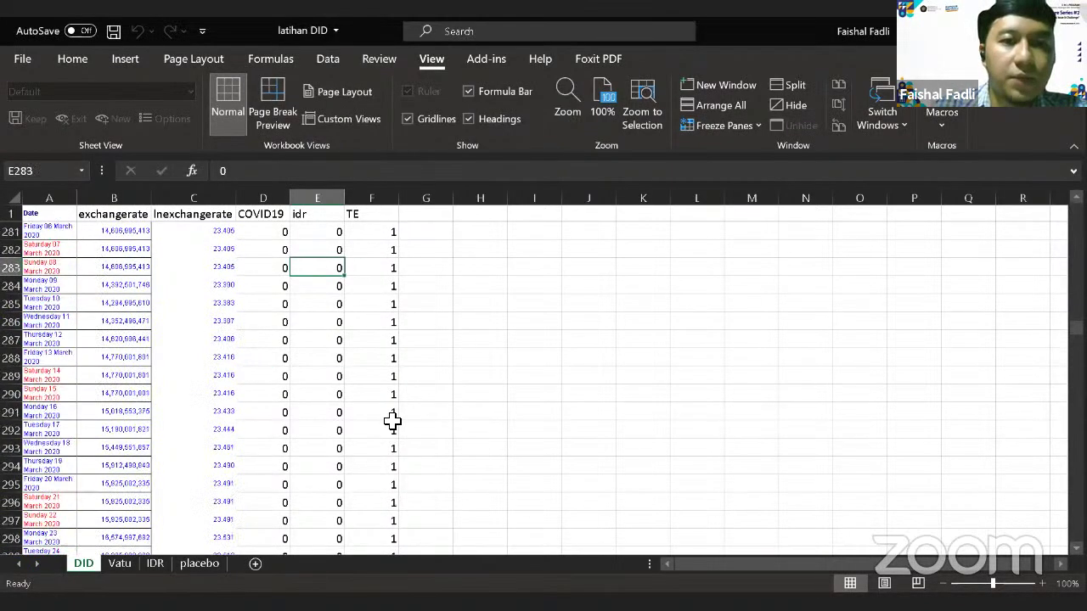
Compare the idr values before and after the orange 02 March 2020 row 277, going down to row 288.
key("Down")
key("Down")
key("Down")
key("Down")
key("Down")
key("Down")
key("Down")
key("Down")
key("Down")
key("Down")
key("Down")
key("Down")
key("Down")
key("Down")
key("Down")
key("Down")
key("Down")
key("Down")
key("Down")
key("Down")
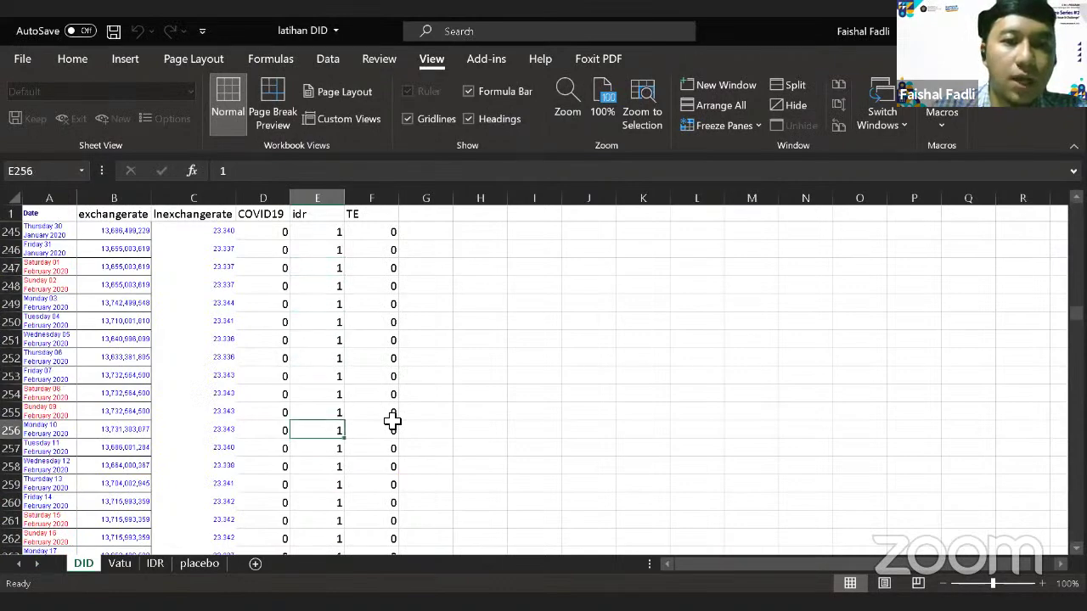
key("Down")
key("Down")
key("Down")
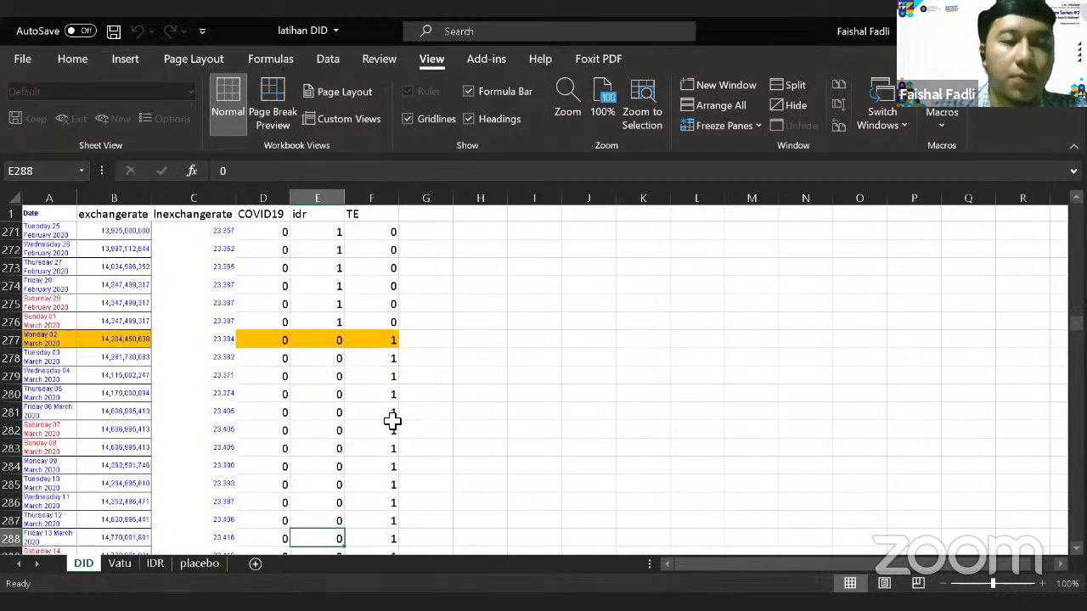
Check the idr values in the March 2020 rows below the orange row 277, returning up to E278.
key("Down")
key("Down")
key("Down")
key("Down")
key("Down")
key("Down")
key("Down")
key("Up")
key("Up")
key("Up")
key("Up")
key("Up")
key("Up")
key("Up")
key("Up")
key("Up")
key("Up")
key("Up")
key("Up")
key("Up")
key("Up")
key("Up")
key("Up")
key("Up")
key("Up")
key("Up")
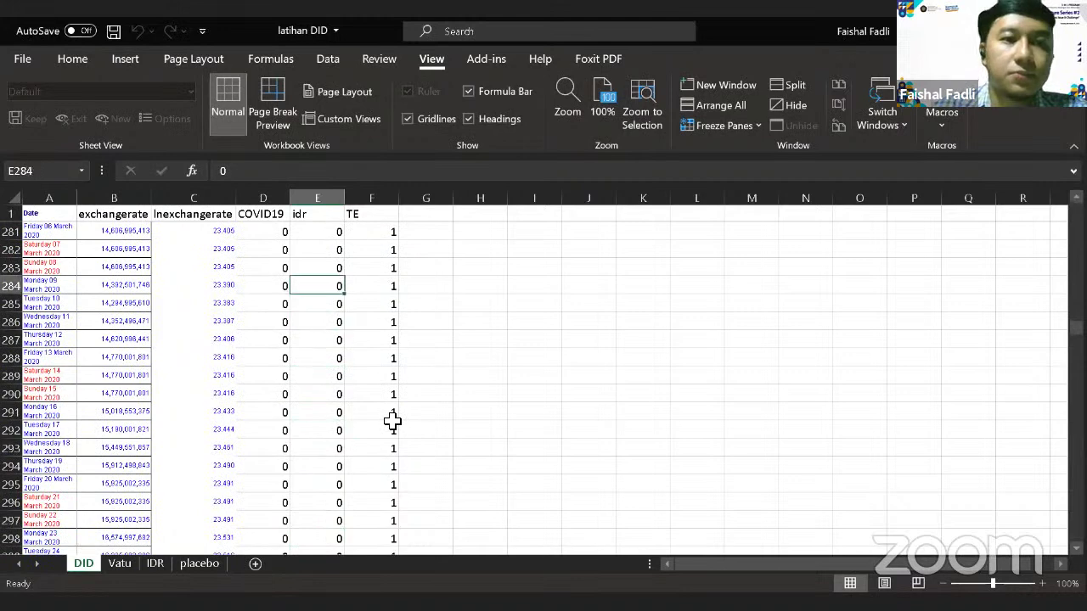
key("Down")
key("Down")
key("Down")
key("Up")
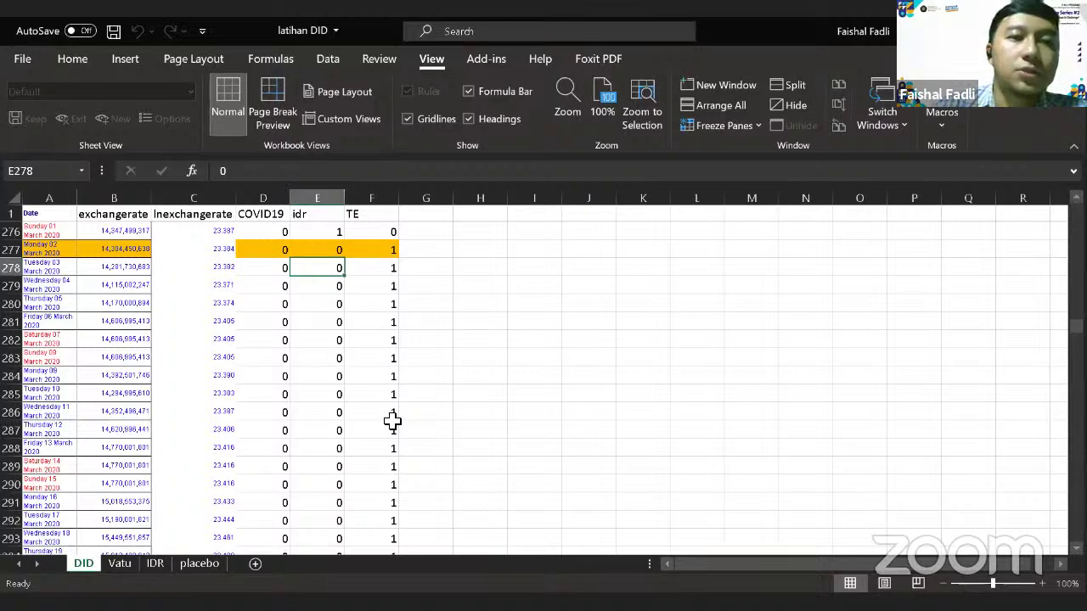
Read across row 278 from the idr cell to the date column and back to E278.
key("Left")
key("Left")
key("Left")
key("Left")
key("Right")
key("Right")
key("Right")
key("Right")
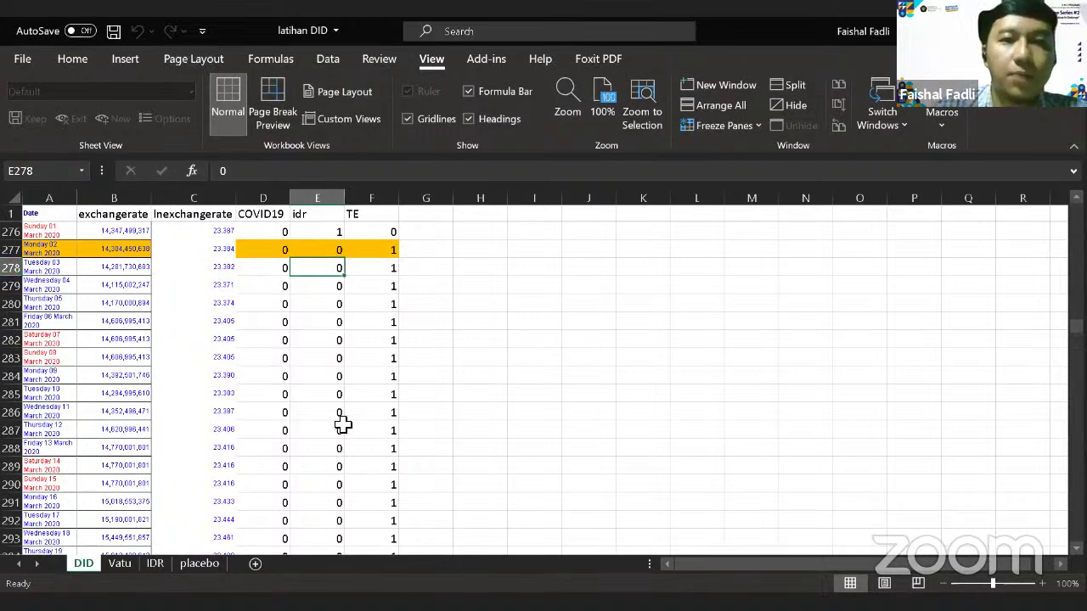
Follow the TE column from the orange 02 March 2020 cell F277 down to the first series' last row 395.
key("Up")
key("Right")
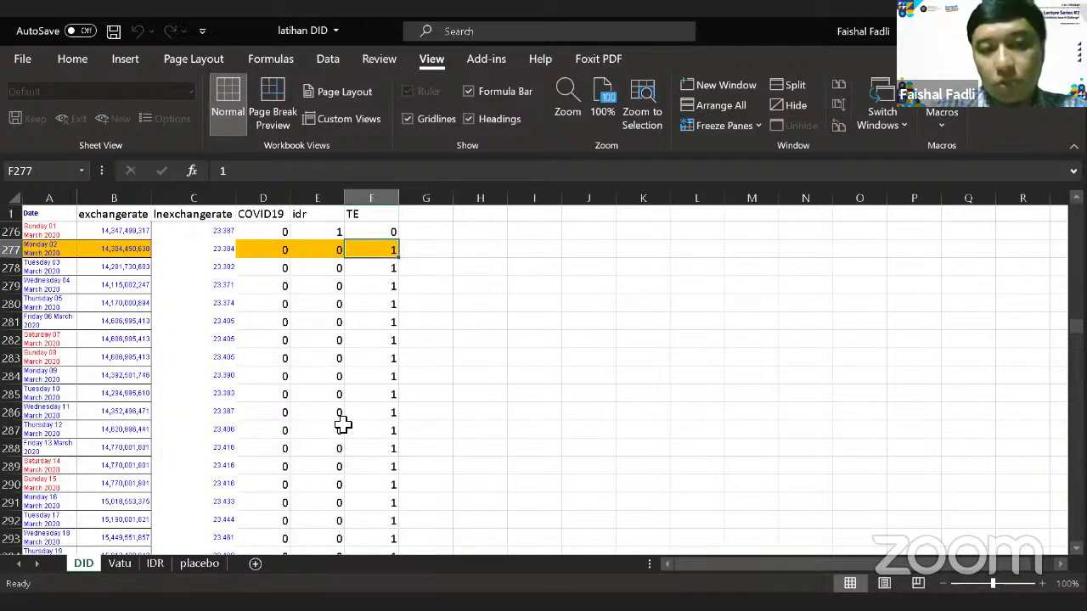
key("Down")
key("Down")
key("Down")
key("Down")
key("Down")
key("Down")
key("Down")
key("Down")
key("Down")
key("Down")
key("Down")
key("Down")
key("Down")
key("Down")
key("Down")
key("Down")
key("Down")
key("Down")
key("Down")
key("Down")
key("Down")
key("Down")
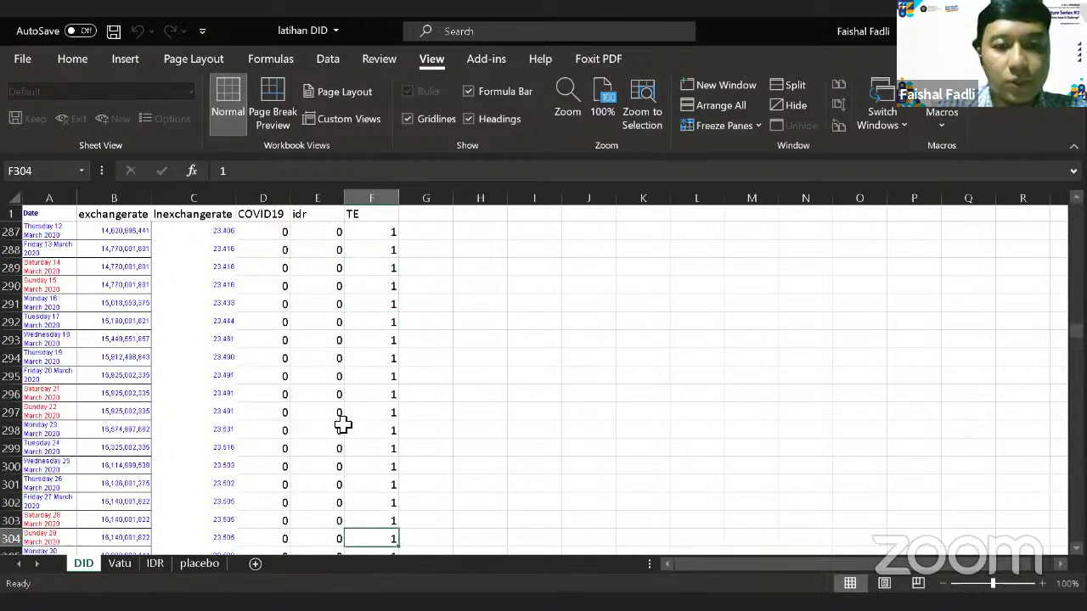
key("Down")
key("Down")
key("Down")
key("Down")
key("Down")
key("Down")
key("Down")
key("Down")
key("Down")
key("Down")
key("Down")
key("Down")
key("Down")
key("Down")
key("Down")
key("Down")
key("Down")
key("Down")
key("Down")
key("Down")
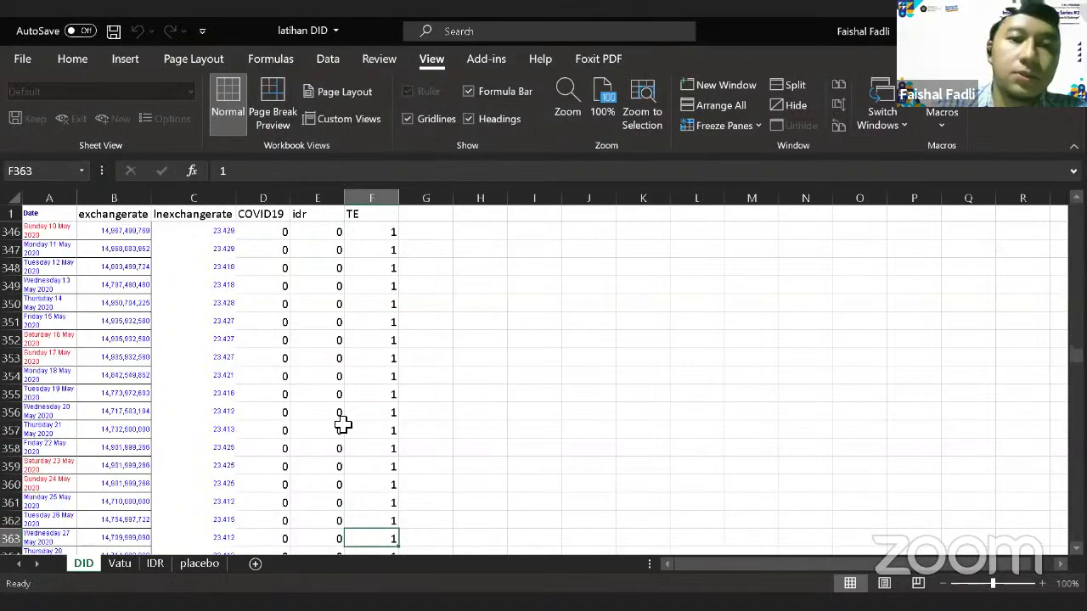
key("Up")
key("Up")
key("Up")
key("Up")
key("Up")
key("Up")
key("Up")
key("Up")
key("Up")
key("Up")
key("Up")
key("Up")
key("Up")
key("Up")
key("Up")
key("Up")
key("Up")
key("Up")
key("Up")
key("Up")
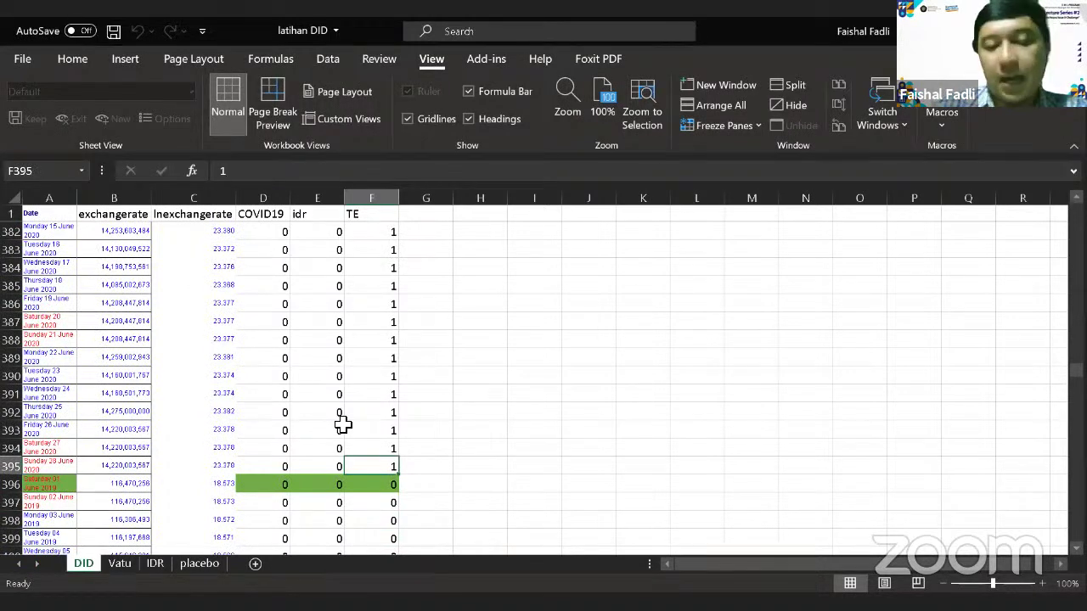
Examine the green row 396 where the second series starts, comparing its exchangerate, COVID19, idr and TE entries.
key("Down")
key("Down")
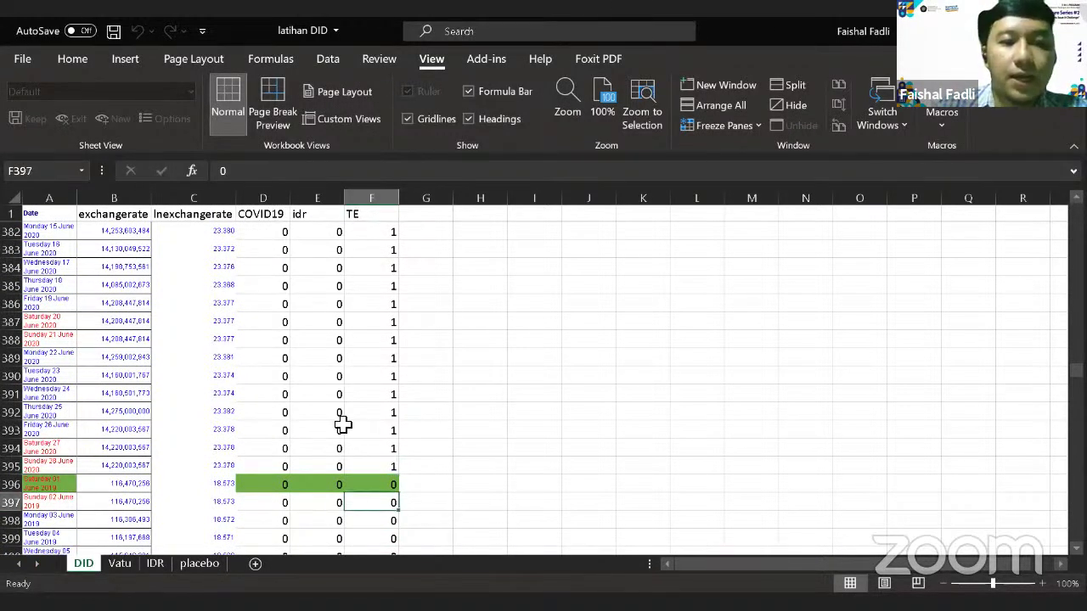
key("Up")
key("Left")
key("Left")
key("Left")
key("Left")
key("Left")
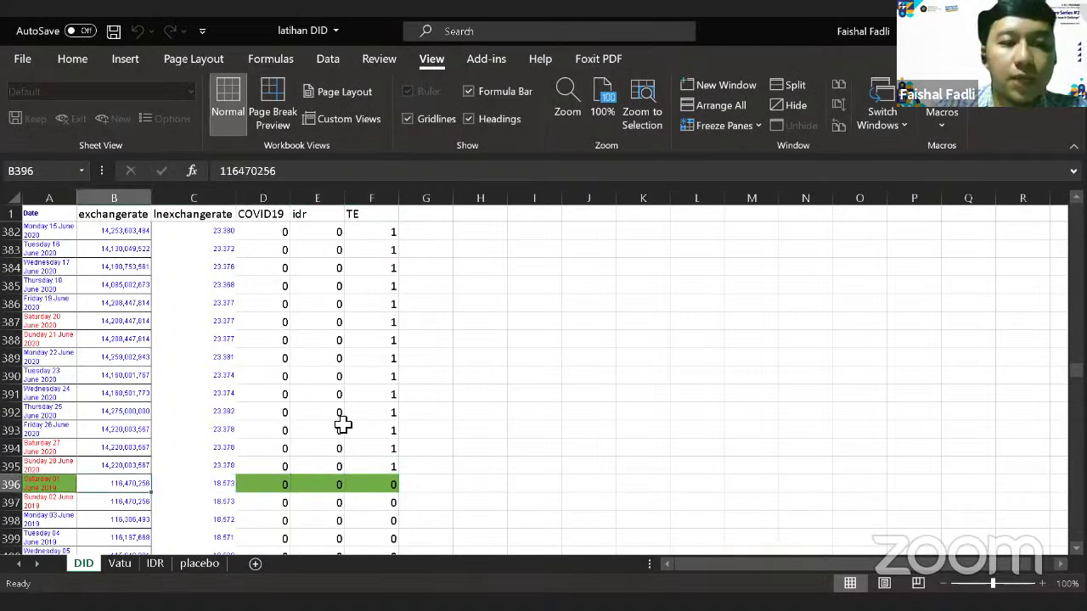
key("Right")
key("Right")
key("Right")
key("Right")
key("Right")
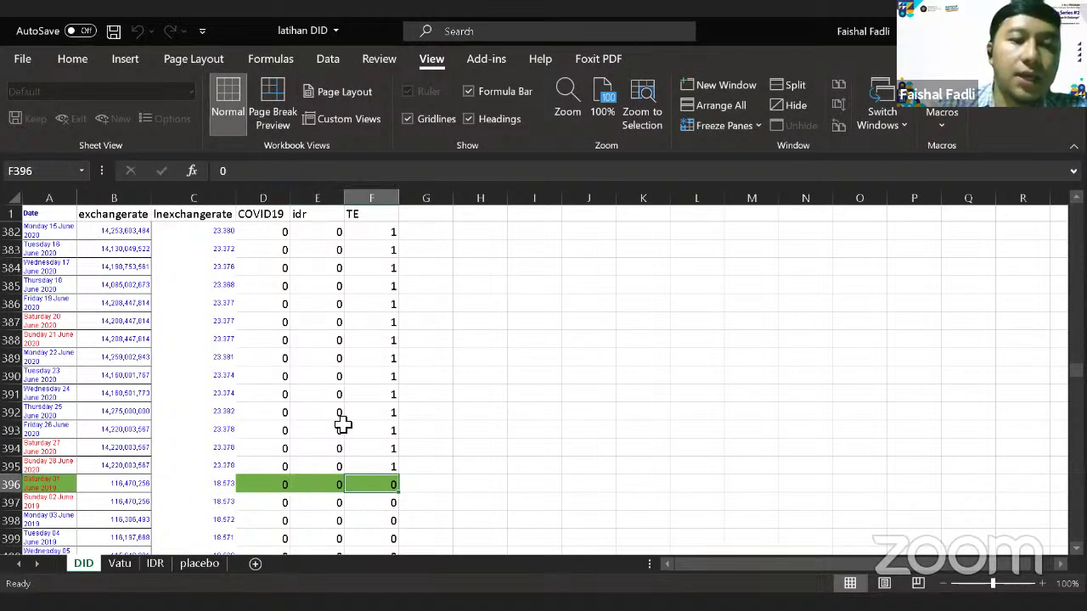
key("Left")
key("Left")
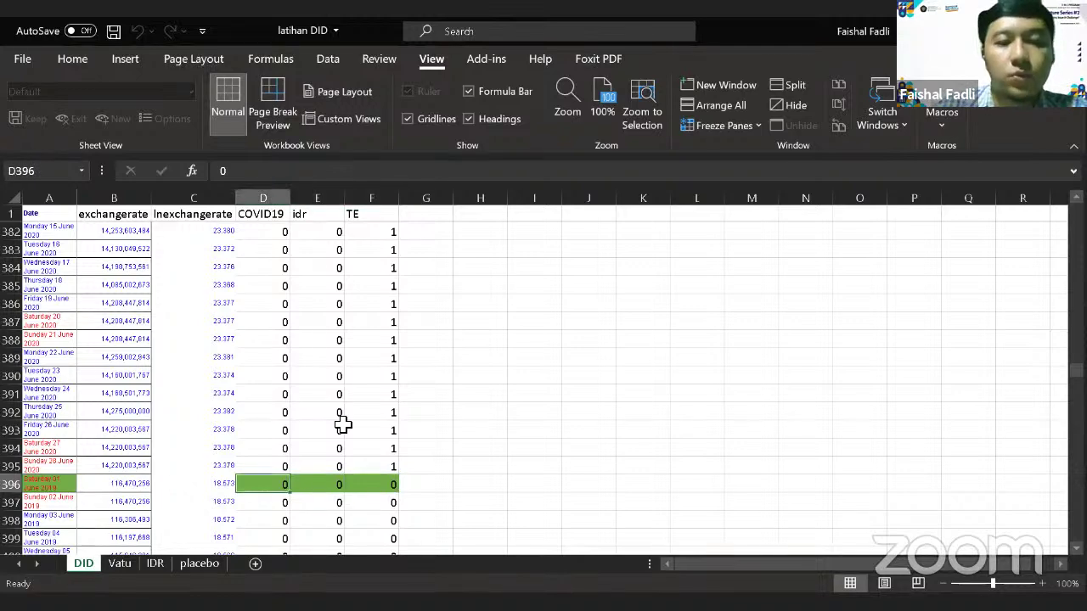
Follow the TE column from the green row 396 through the second series to the orange 02 March 2020 cell F671.
key("Right")
key("Right")
key("Down")
key("Down")
key("Down")
key("Down")
key("Down")
key("Down")
key("Down")
key("Down")
key("Down")
key("Down")
key("Down")
key("Down")
key("Down")
key("Down")
key("Down")
key("Down")
key("Down")
key("Down")
key("Down")
key("Down")
key("Down")
key("Down")
key("Down")
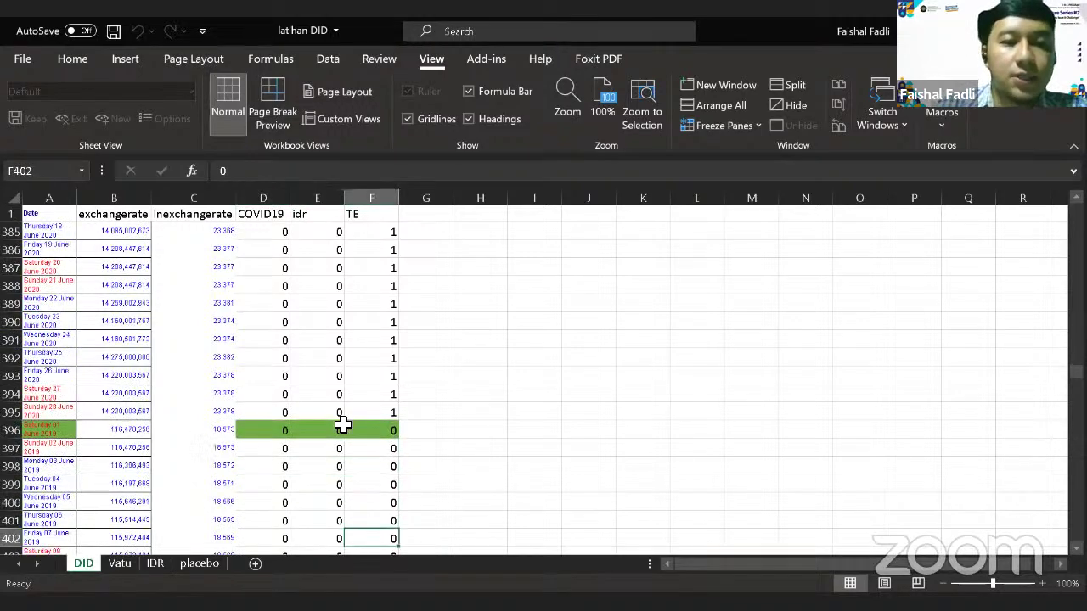
key("Down")
key("Down")
key("Down")
key("Down")
key("Down")
key("Down")
key("Down")
key("Down")
key("Down")
key("Down")
key("Down")
key("Down")
key("Down")
key("Down")
key("Down")
key("Down")
key("Down")
key("Down")
key("Down")
key("Down")
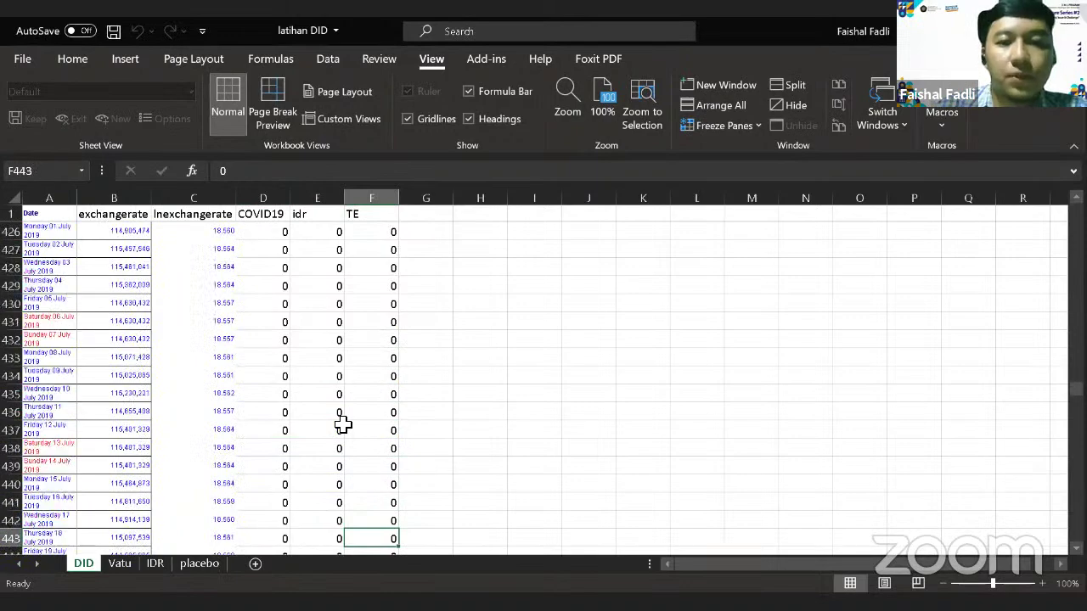
key("Down")
key("Down")
key("Down")
key("Down")
key("Down")
key("Down")
key("Down")
key("Down")
key("Down")
key("Down")
key("Down")
key("Down")
key("Down")
key("Down")
key("Down")
key("Down")
key("Down")
key("Down")
key("Down")
key("Down")
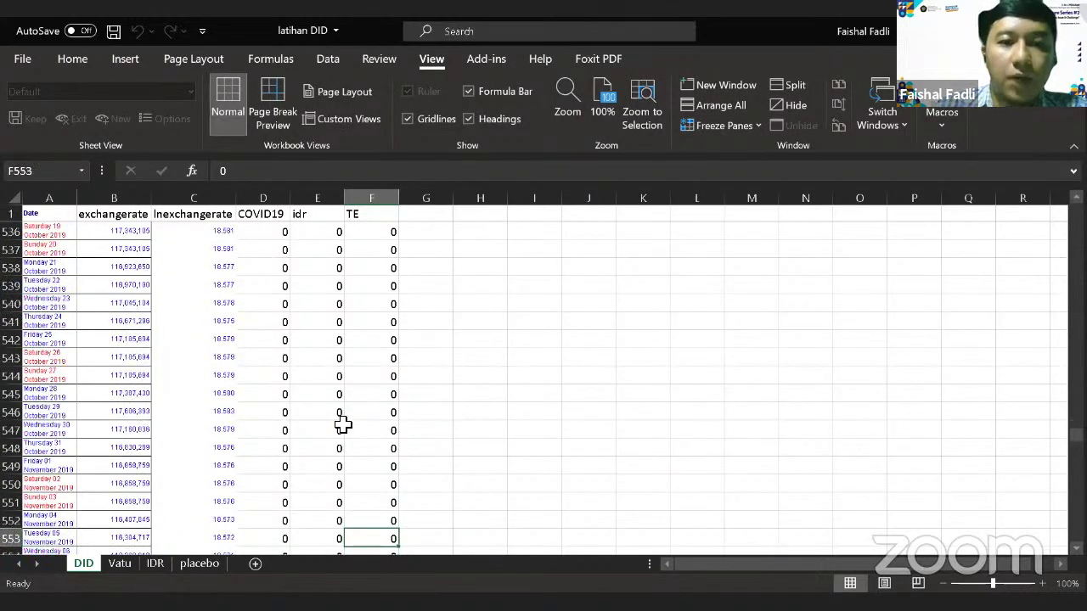
key("Up")
key("Up")
key("Up")
key("Up")
key("Up")
key("Up")
key("Up")
key("Up")
key("Up")
key("Up")
key("Up")
key("Up")
key("Up")
key("Up")
key("Up")
key("Up")
key("Up")
key("Up")
key("Up")
key("Up")
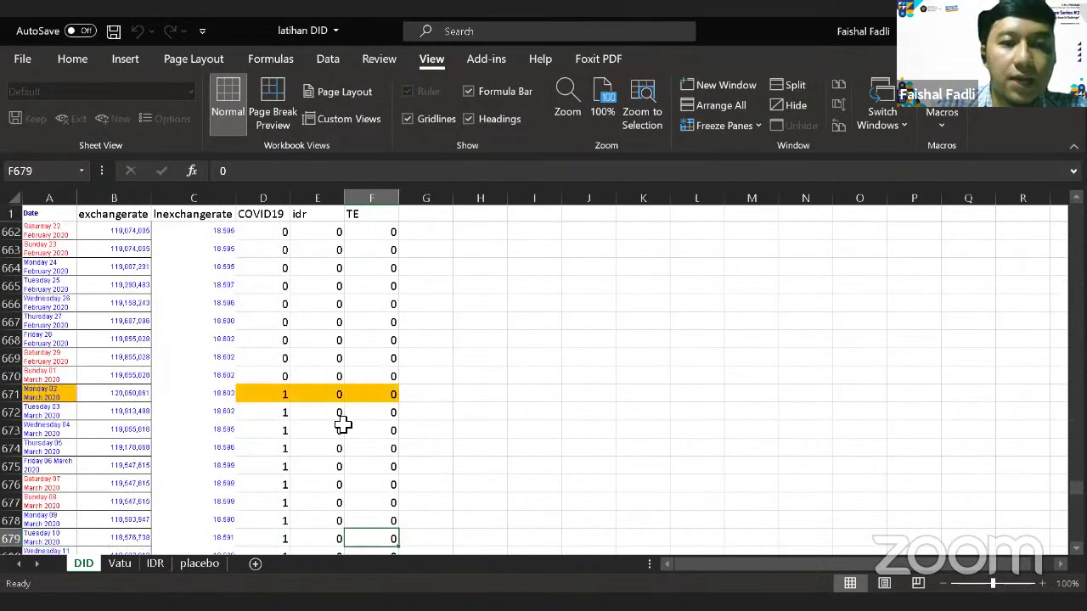
key("Up")
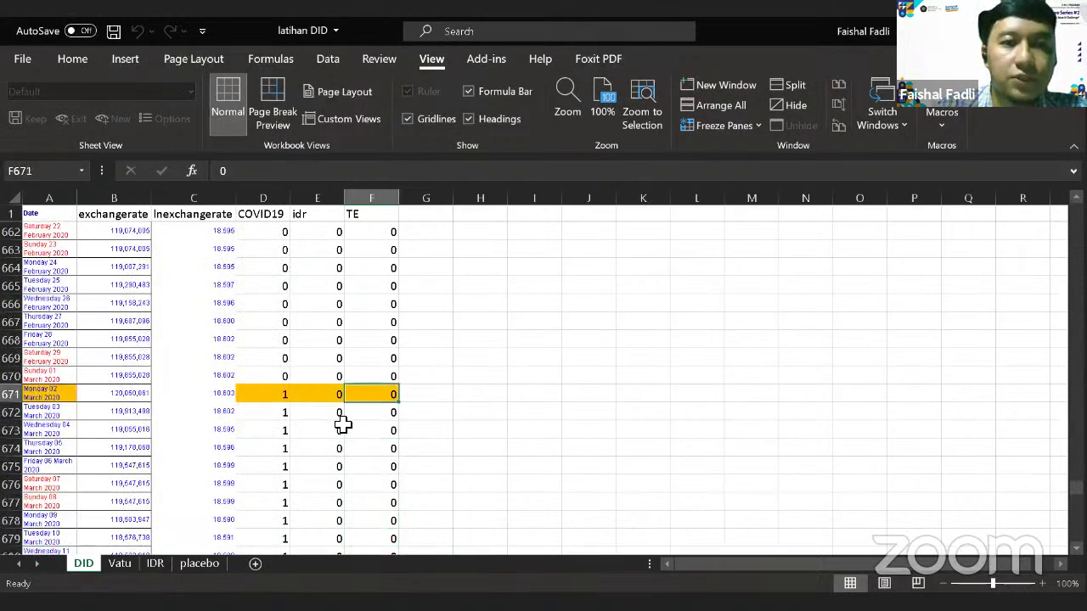
Follow the COVID19 column from the orange 02 March 2020 row 671 down past the end of the second series.
key("Left")
key("Left")
key("Down")
key("Down")
key("Down")
key("Down")
key("Down")
key("Down")
key("Down")
key("Down")
key("Down")
key("Down")
key("Down")
key("Down")
key("Down")
key("Down")
key("Down")
key("Down")
key("Down")
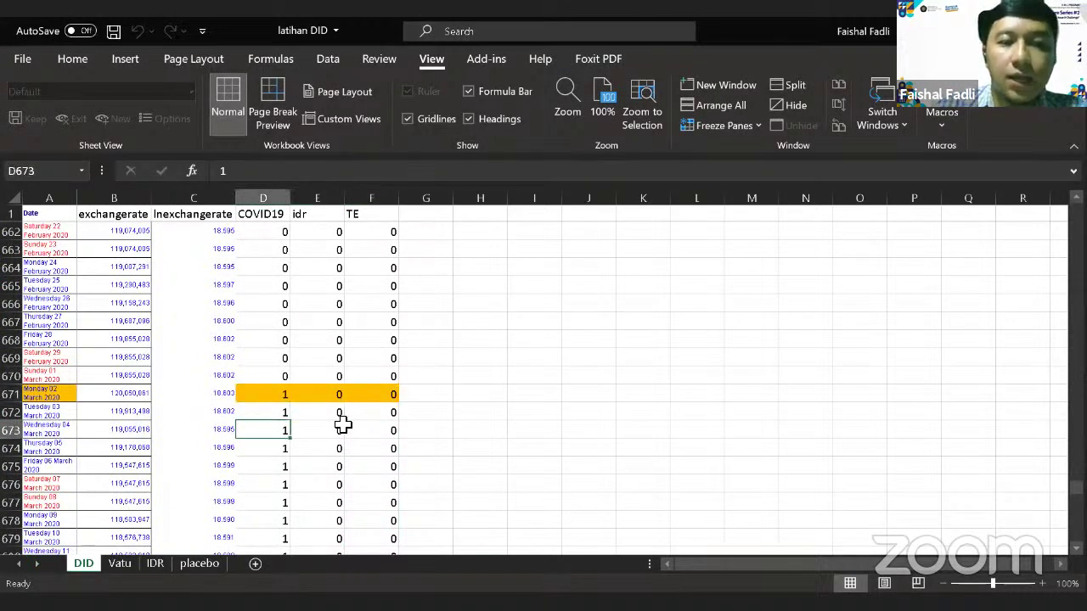
key("Down")
key("Down")
key("Down")
key("Down")
key("Down")
key("Down")
key("Down")
key("Down")
key("Down")
key("Down")
key("Down")
key("Down")
key("Down")
key("Down")
key("Down")
key("Down")
key("Down")
key("Down")
key("Down")
key("Down")
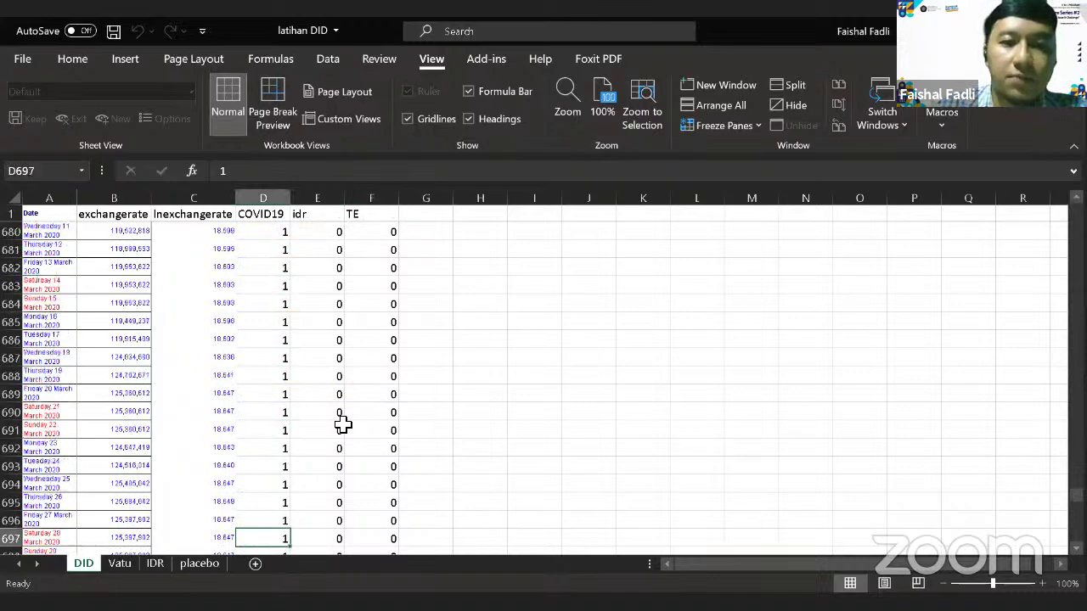
key("Down")
key("Down")
key("Down")
key("Down")
key("Down")
key("Down")
key("Down")
key("Down")
key("Down")
key("Down")
key("Down")
key("Down")
key("Down")
key("Down")
key("Down")
key("Down")
key("Down")
key("Down")
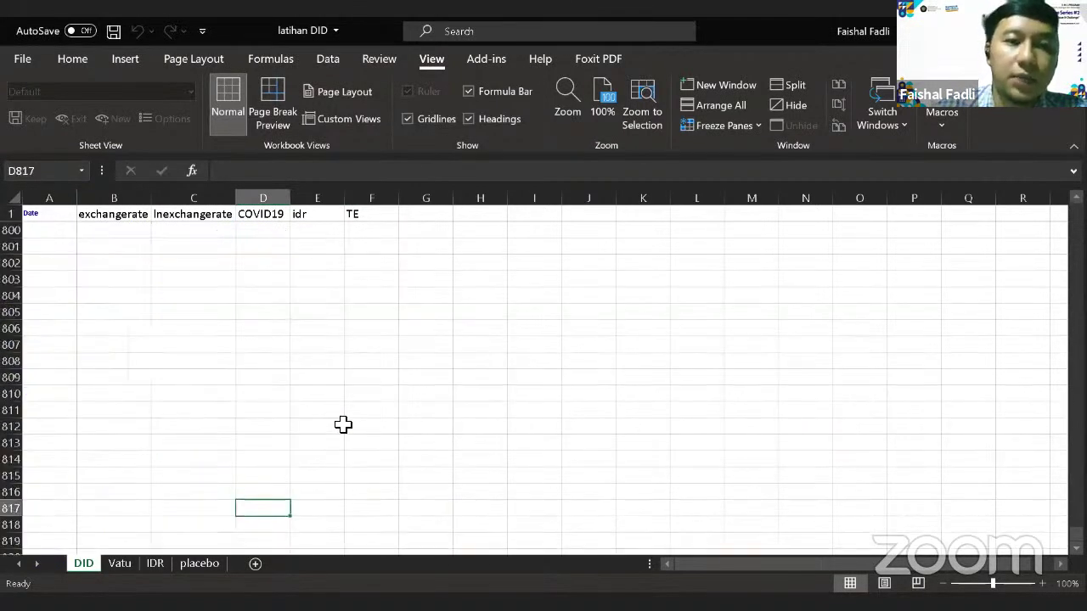
Return from the empty rows below the second series to the first rows of the DID worksheet, following the COVID19 column up.
key("Up")
key("Up")
key("Up")
key("Up")
key("Up")
key("Up")
key("Up")
key("Up")
key("Up")
key("Up")
key("Up")
key("Up")
key("Up")
key("Up")
key("Up")
key("Up")
key("Up")
key("Up")
key("Up")
key("Up")
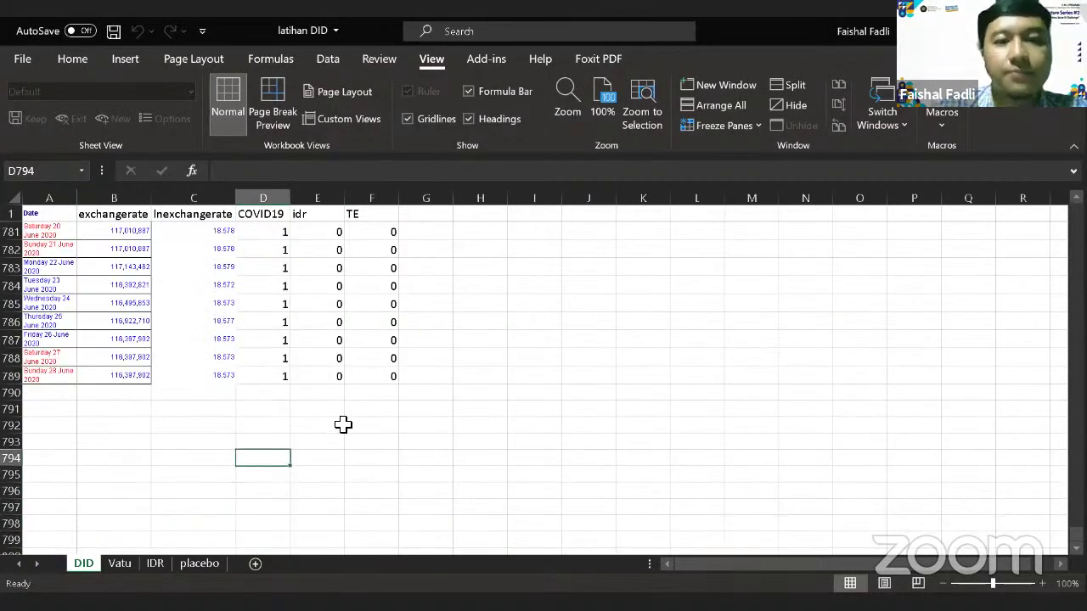
key("Page_Up")
key("Page_Up")
key("Page_Up")
key("Page_Up")
key("Page_Up")
key("Page_Up")
key("Page_Up")
key("Page_Up")
key("Page_Up")
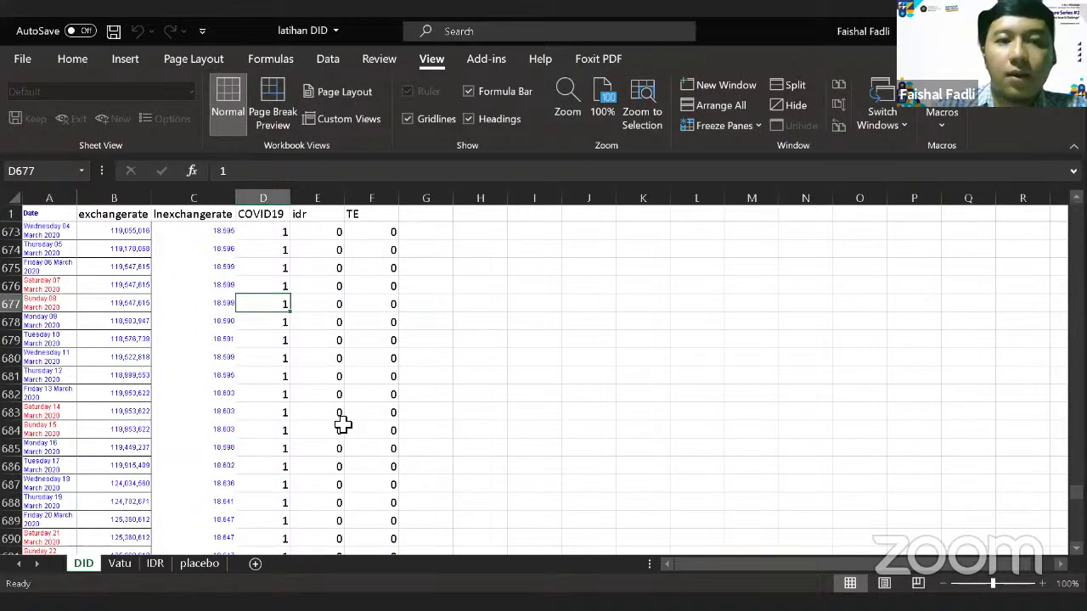
key("Page_Up")
key("Page_Up")
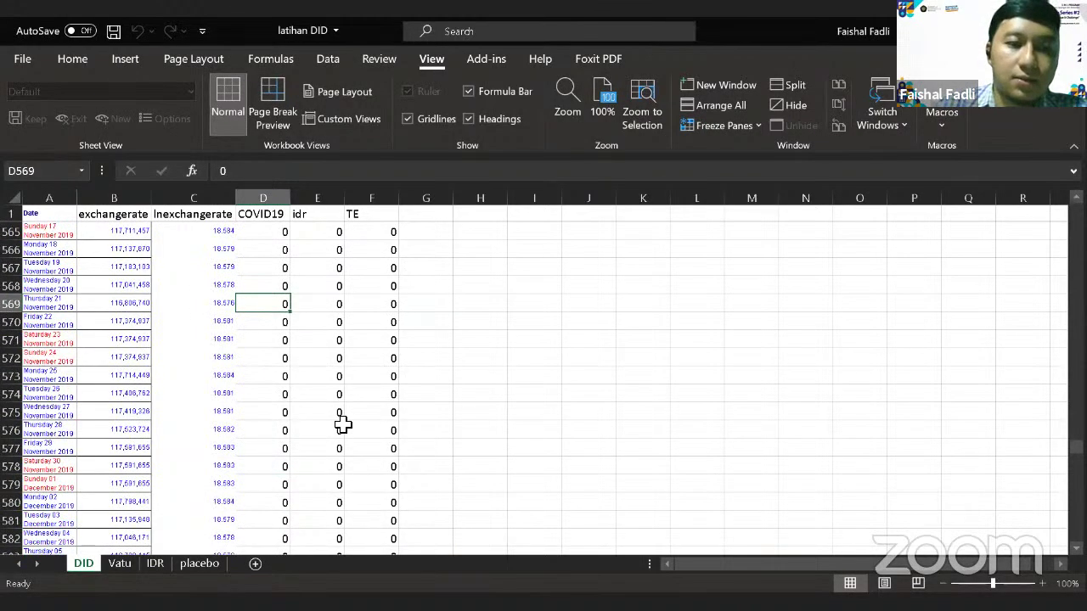
key("Page_Up")
key("Page_Up")
key("Page_Up")
key("Page_Up")
key("Page_Up")
key("Page_Up")
key("Page_Up")
key("Page_Up")
key("Page_Up")
key("Page_Up")
key("Page_Up")
key("Page_Up")
key("Page_Up")
key("Page_Up")
key("Page_Up")
key("Page_Up")
key("Page_Up")
key("Page_Up")
key("Page_Up")
key("Page_Up")
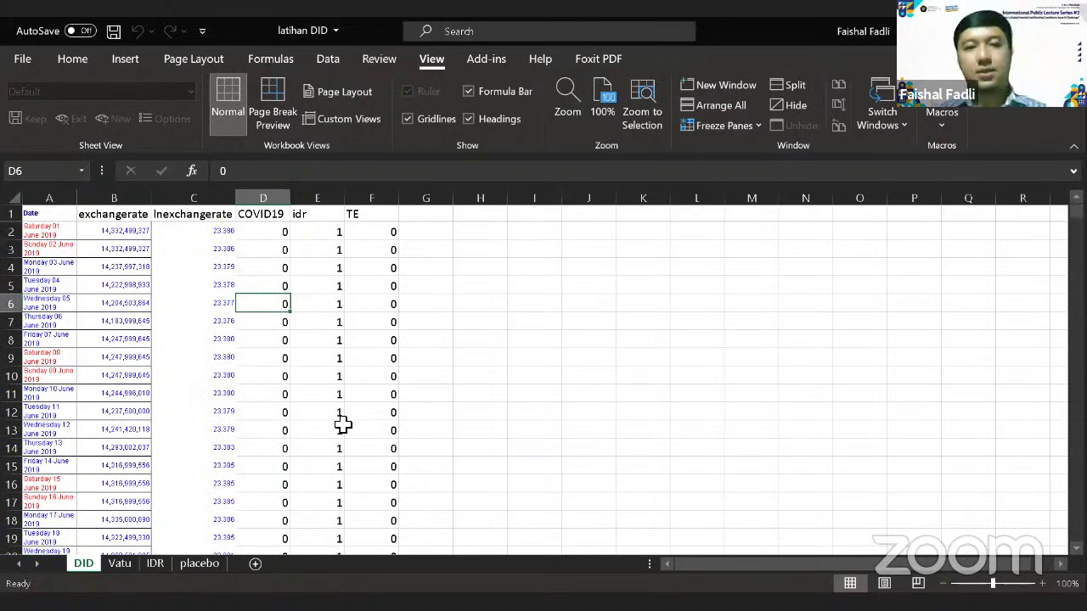
left_click(277, 214)
key("Down")
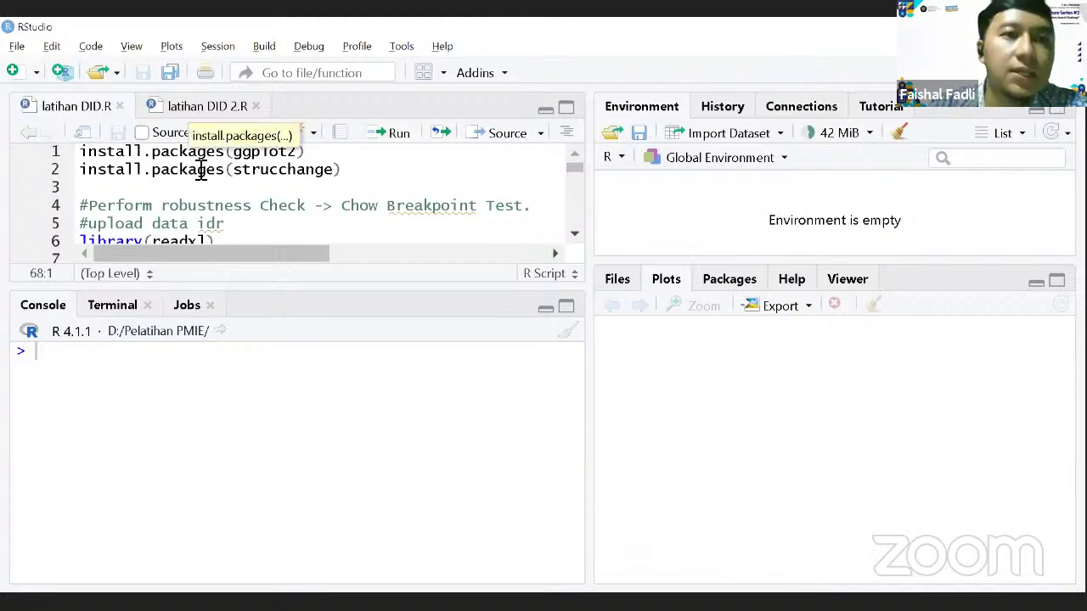
Try to run the install.packages(ggplot2) line of the latihan DID.R script.
left_click(319, 169)
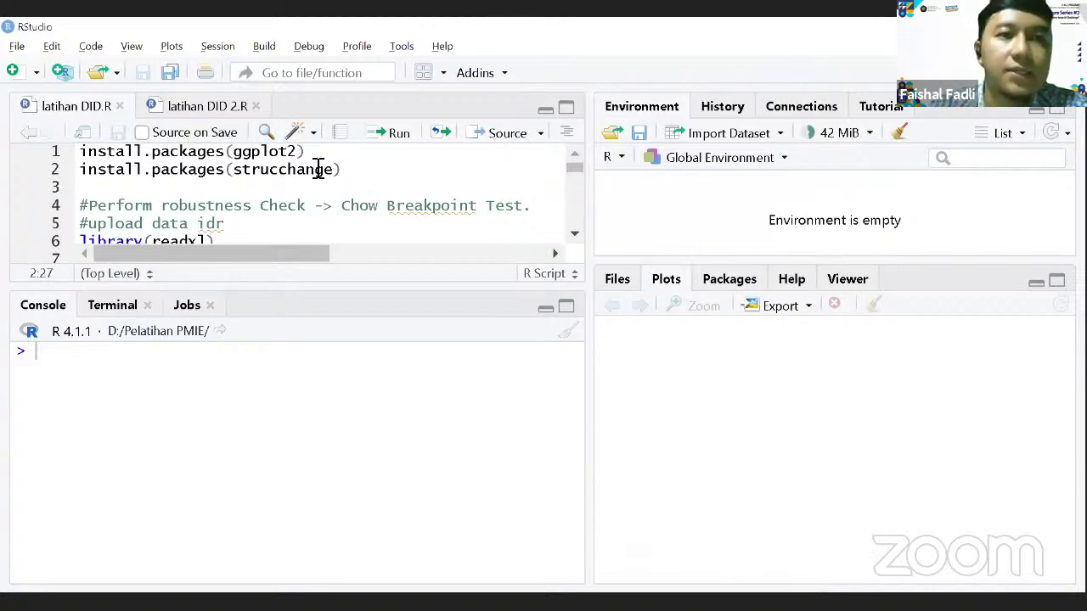
key("Up")
key("Home")
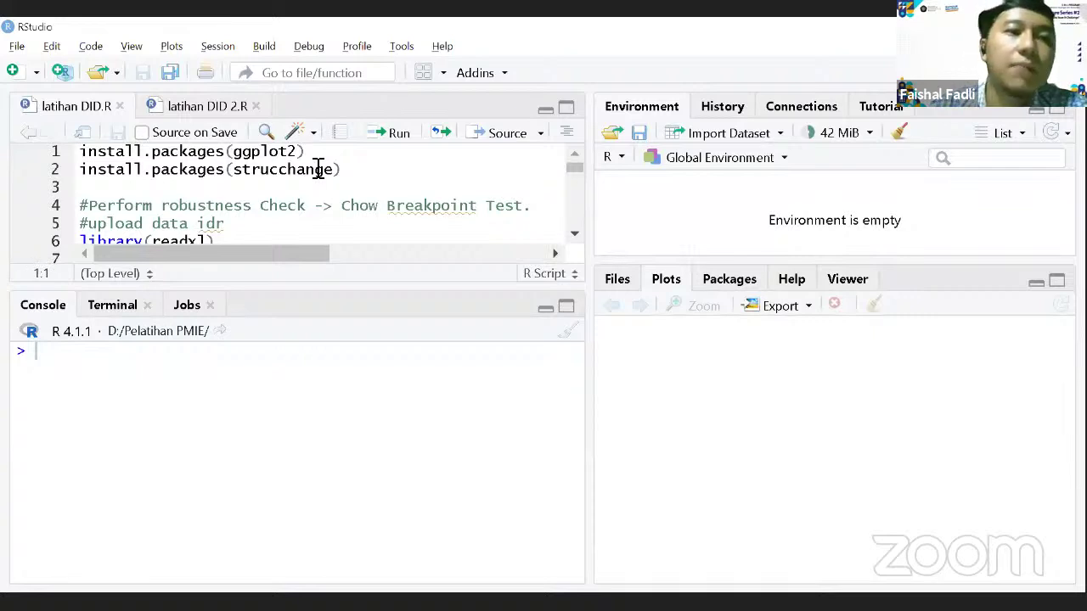
left_click(368, 159)
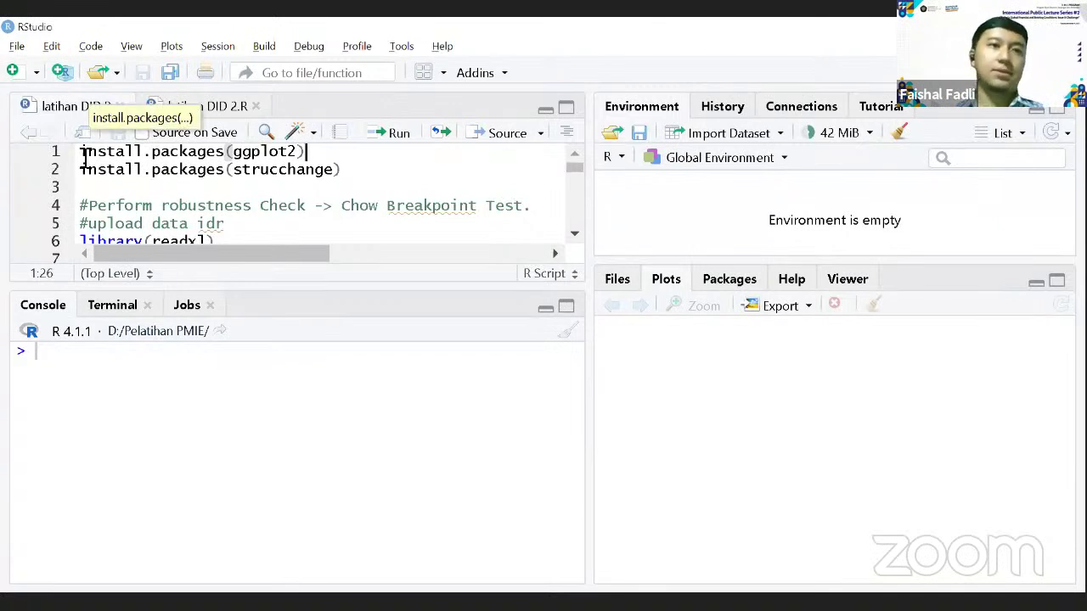
left_click_drag(83, 153, 317, 162)
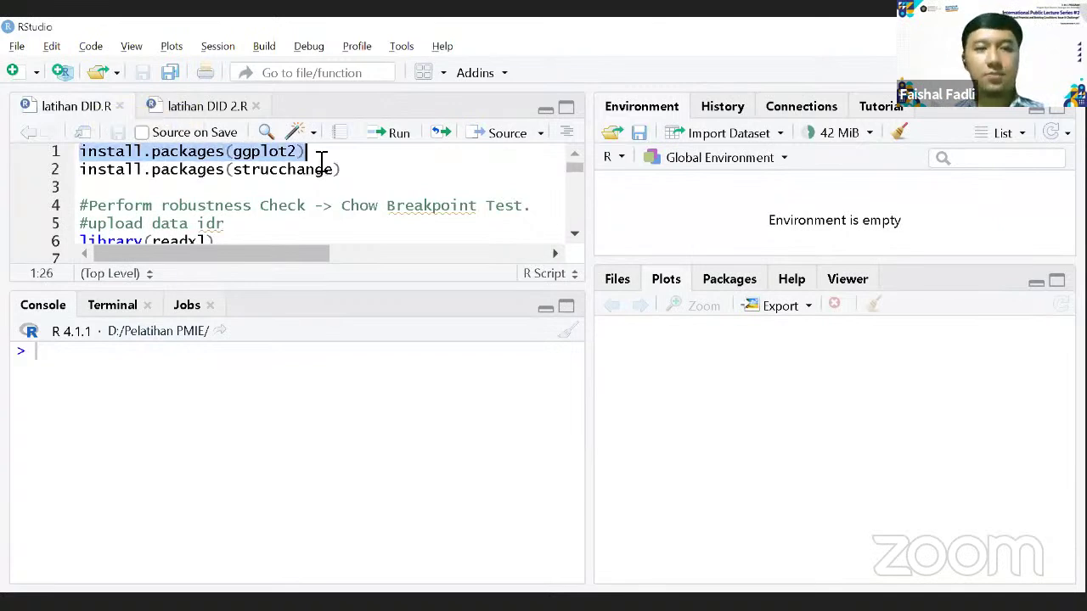
left_click(337, 157)
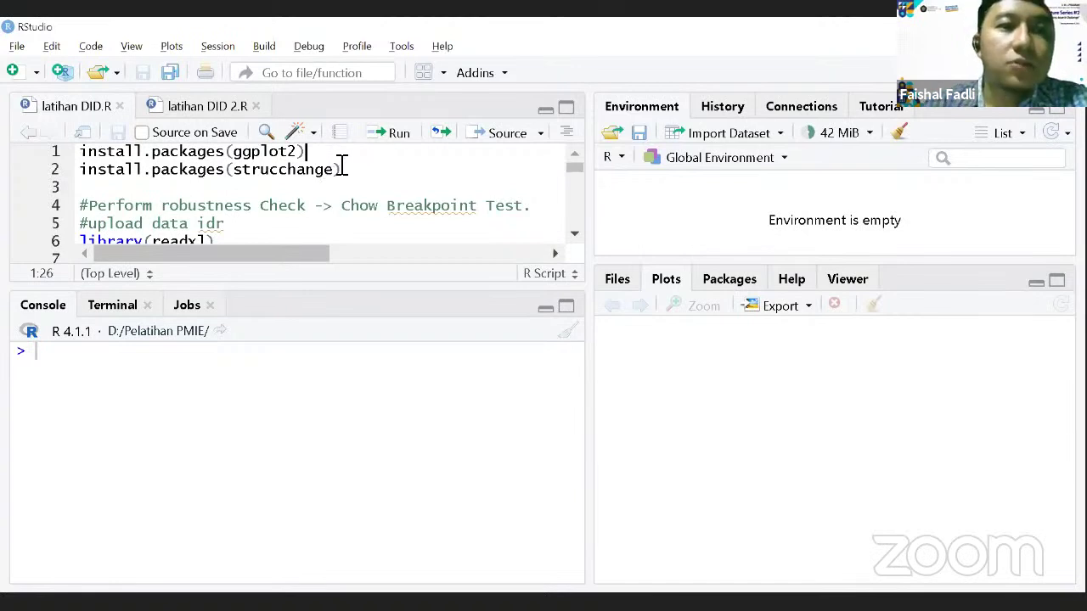
left_click(354, 170)
left_click(316, 154)
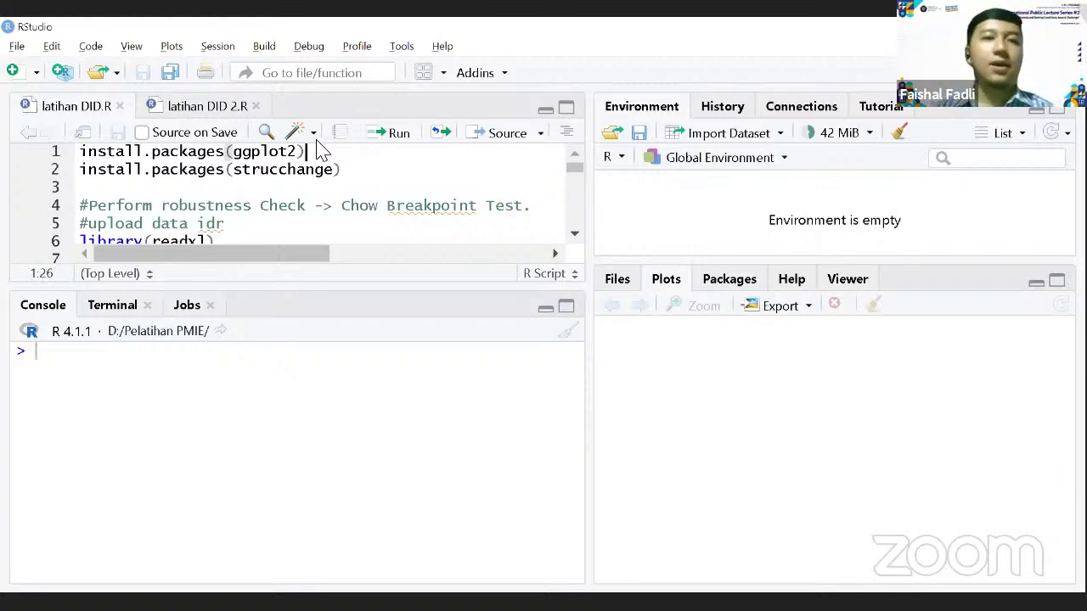
left_click(379, 145)
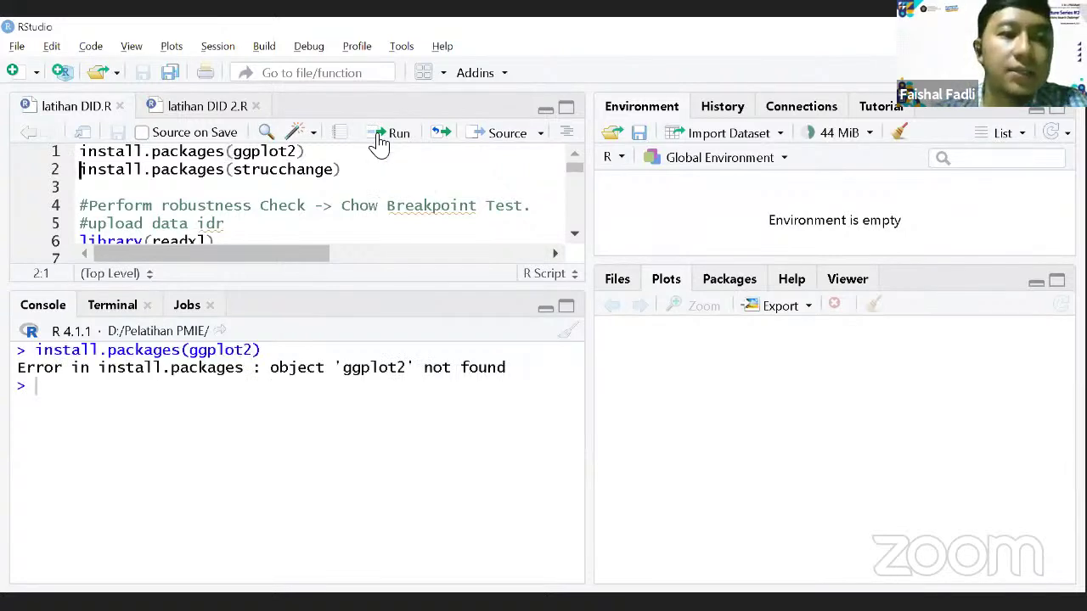
left_click(304, 151)
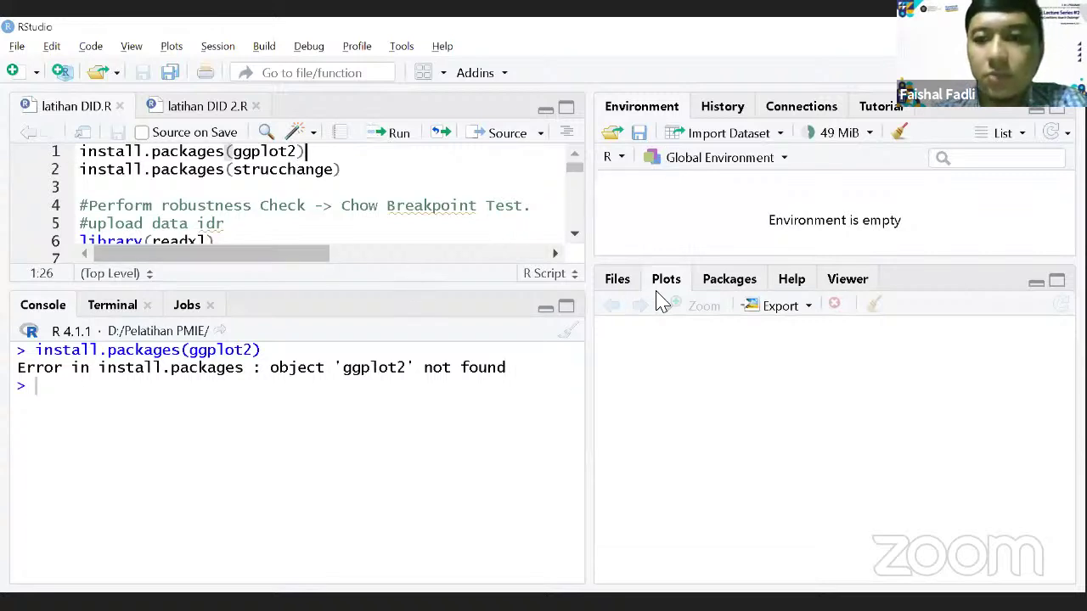
Install the ggplot2 package with its dependencies from the CRAN repository, restarting R before the installation.
left_click(732, 284)
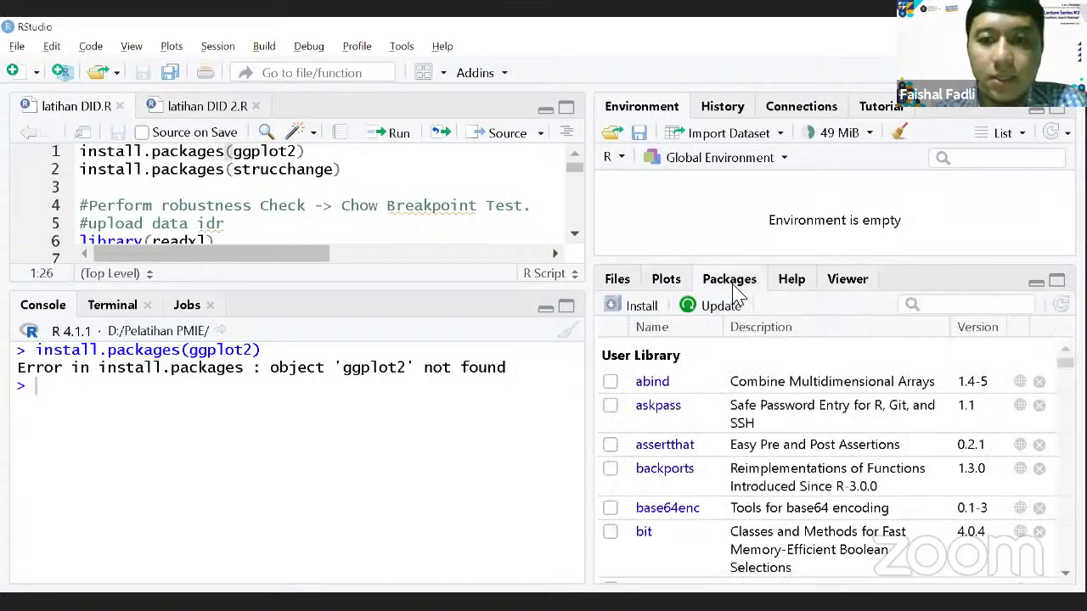
left_click(643, 308)
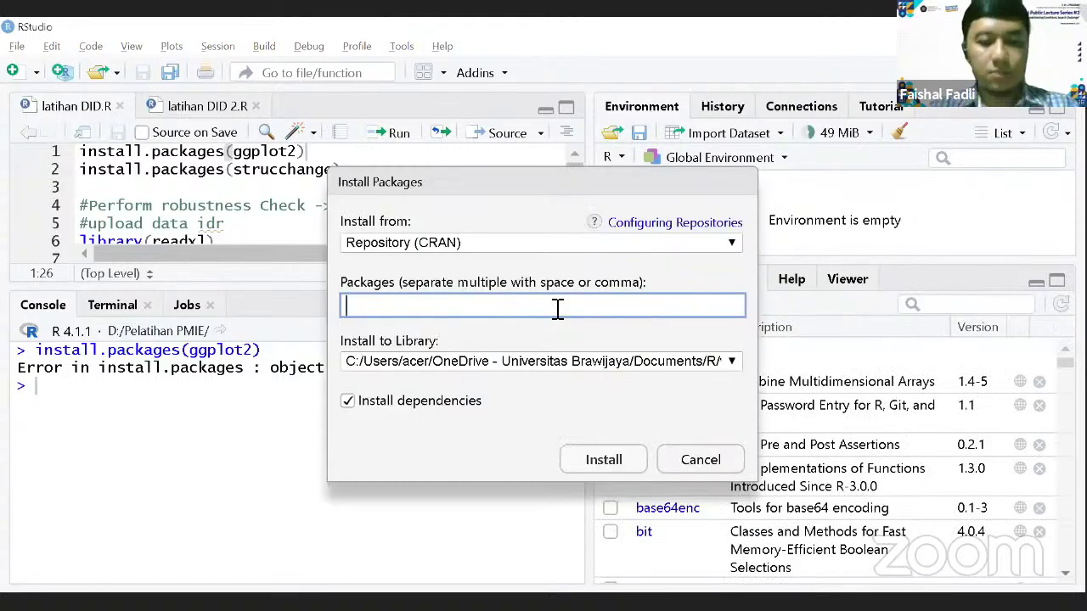
type("ggplot")
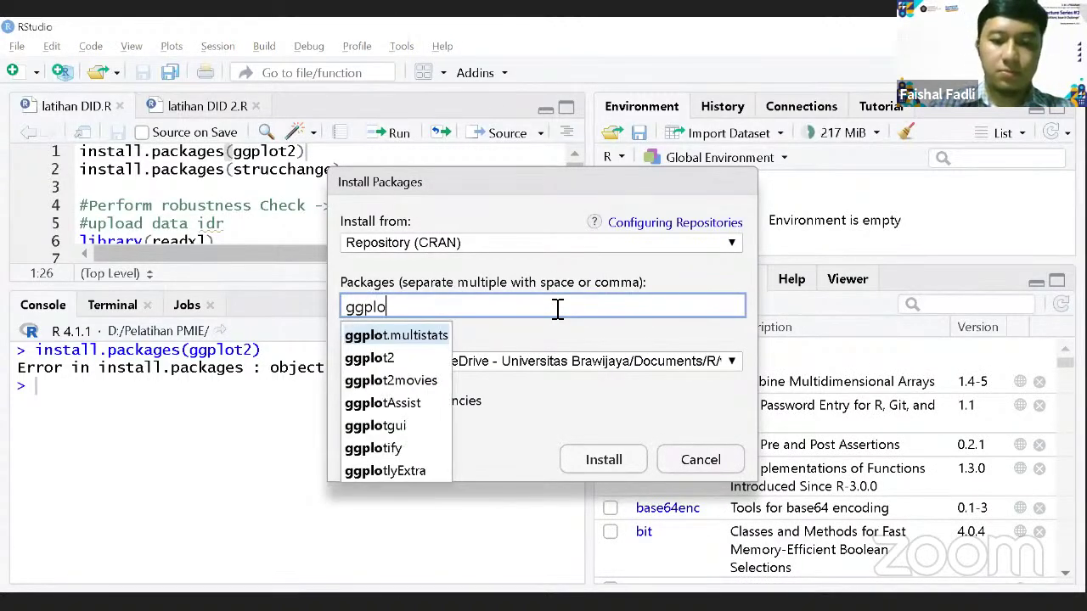
left_click(382, 359)
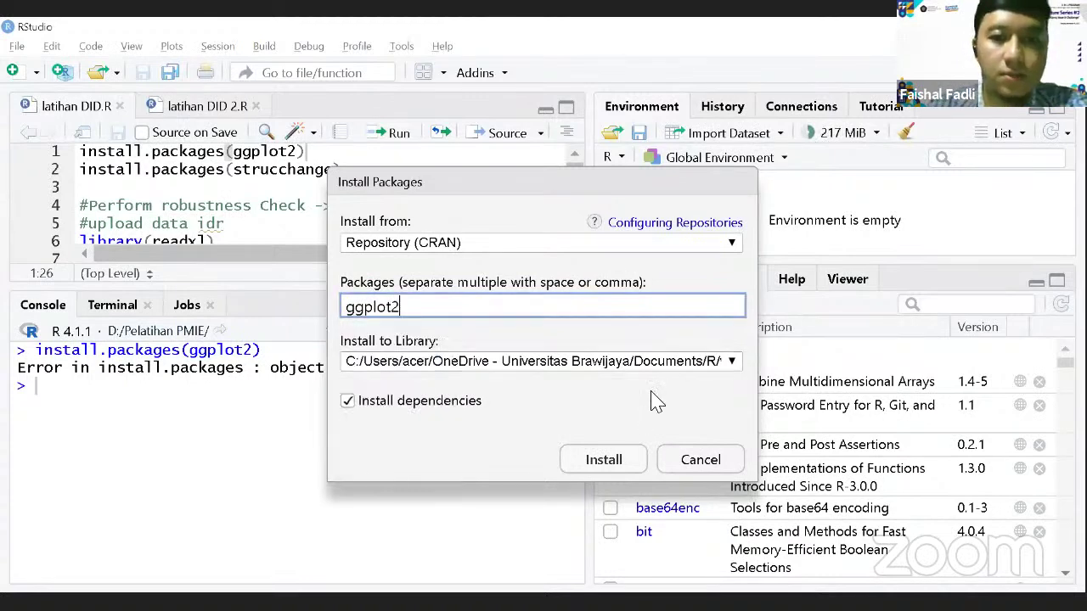
left_click(621, 459)
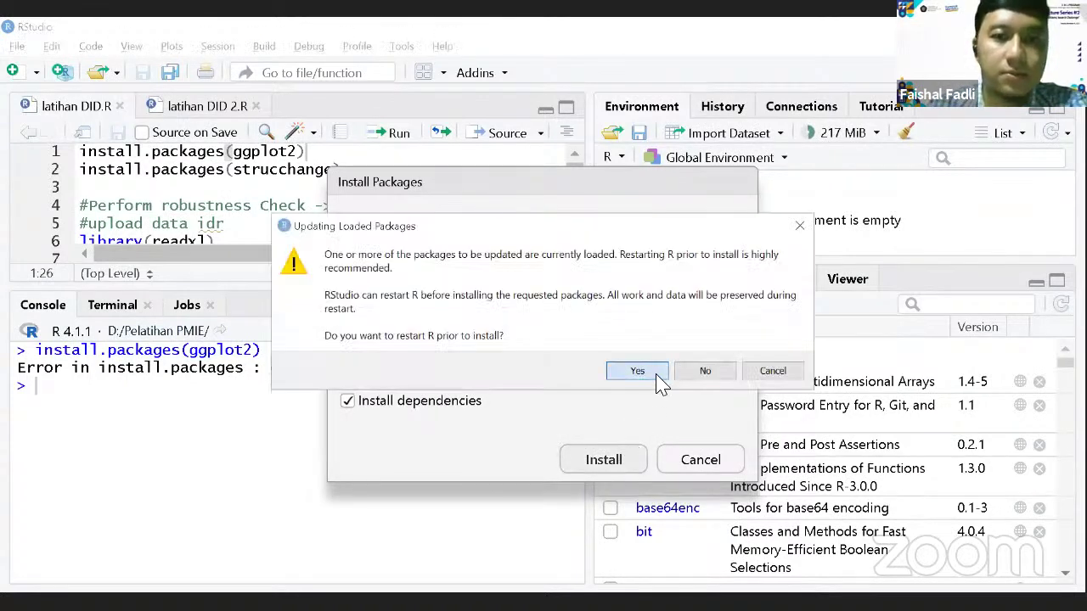
left_click(636, 371)
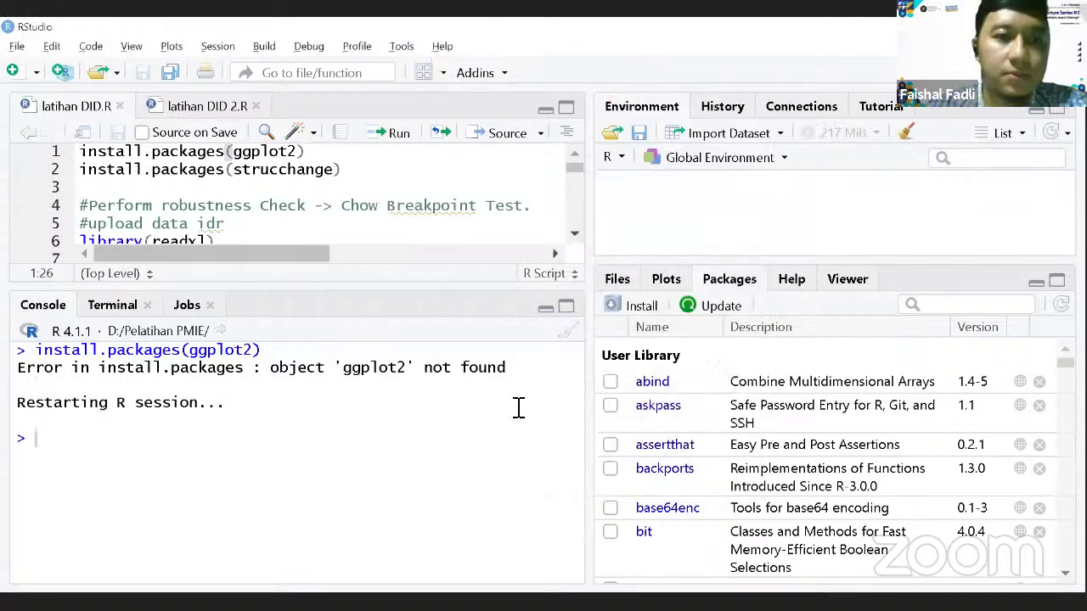
Try to run the install.packages(strucchange) line of the latihan DID.R script.
left_click(360, 170)
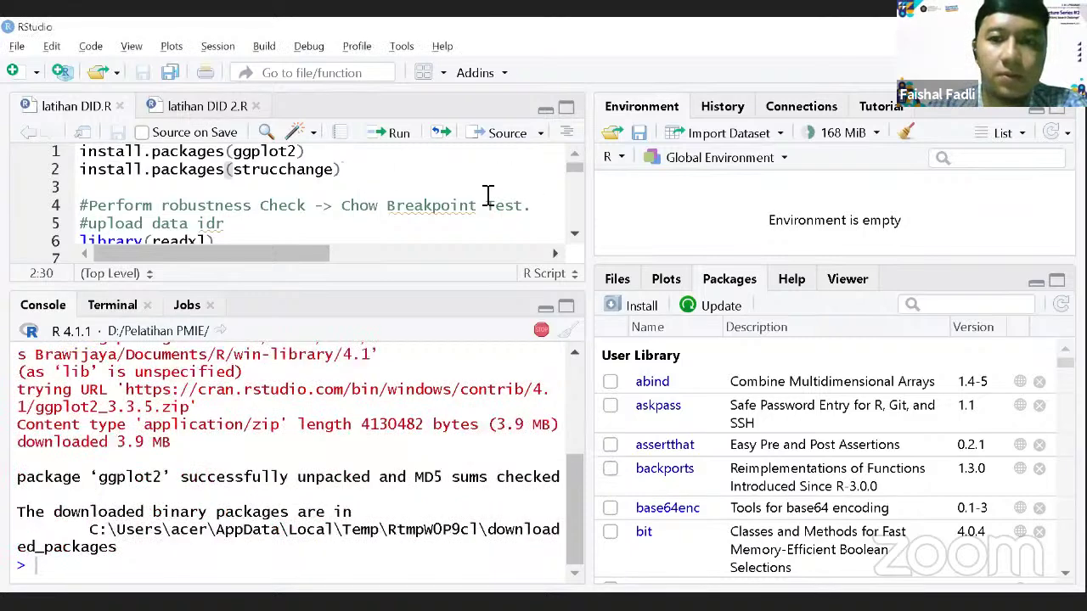
left_click(396, 133)
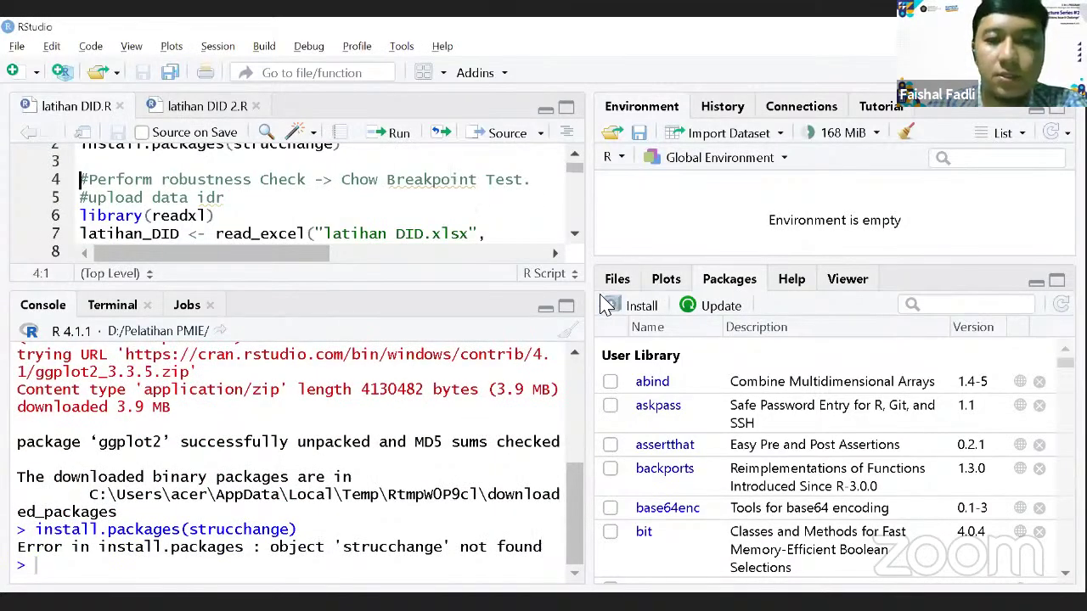
left_click(644, 306)
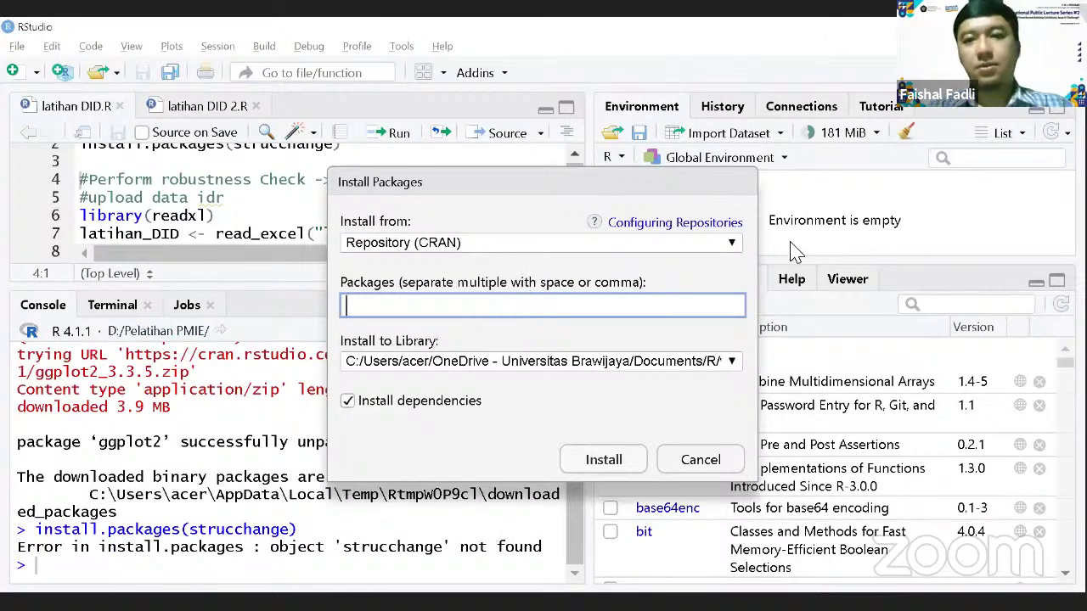
key("Escape")
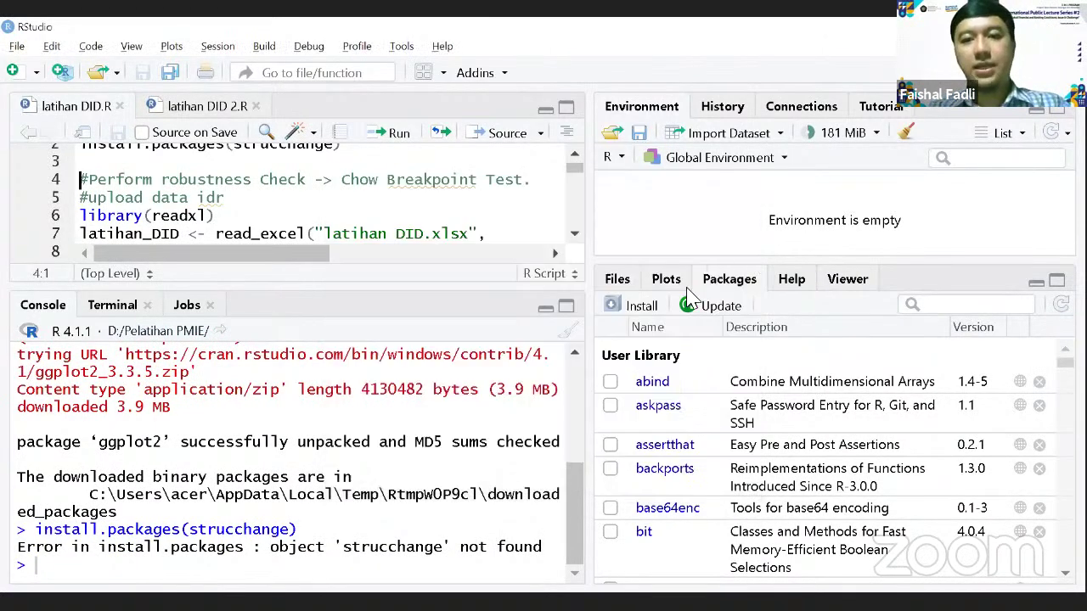
Install the strucchange package with its dependencies from the CRAN repository.
left_click(624, 309)
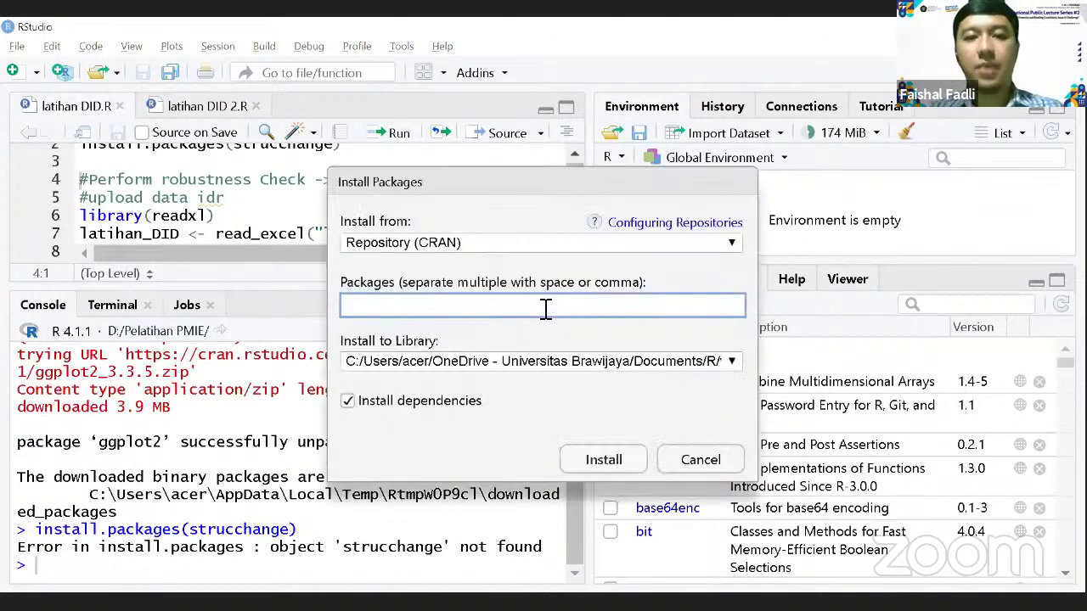
type("stru")
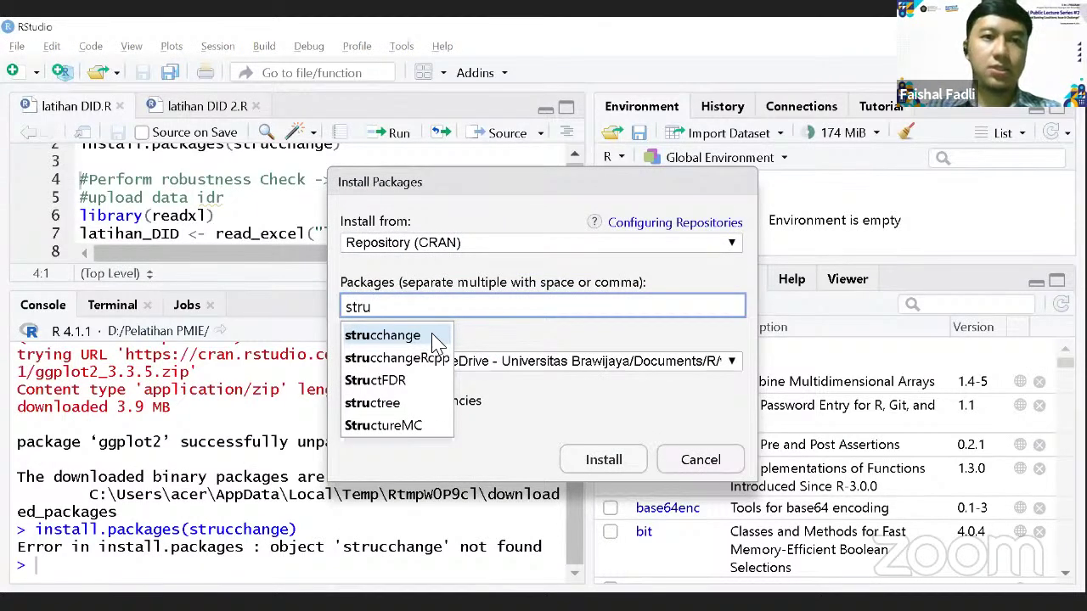
left_click(433, 338)
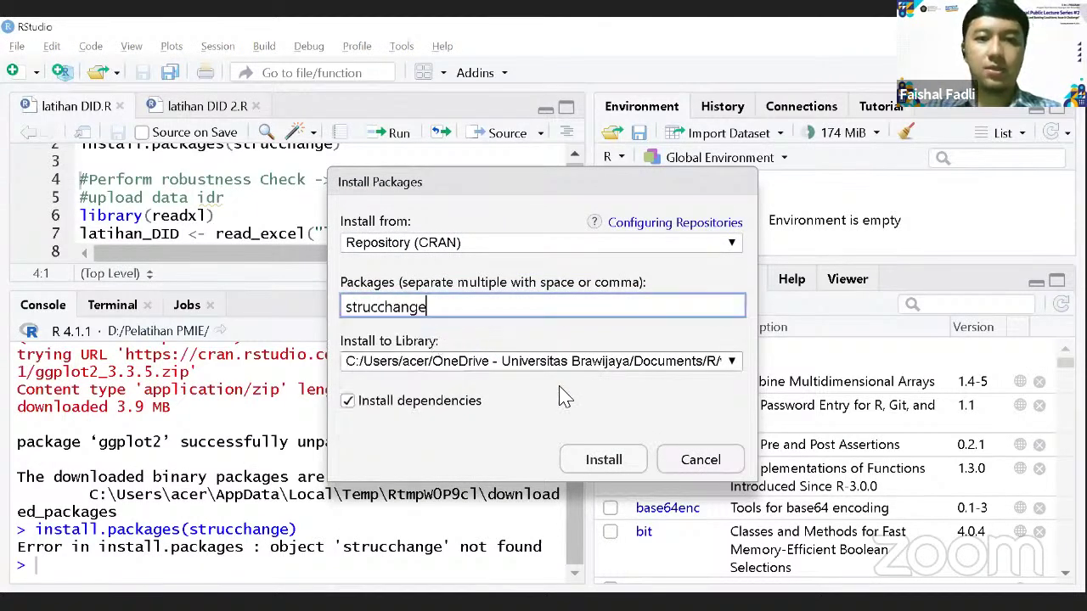
left_click(601, 457)
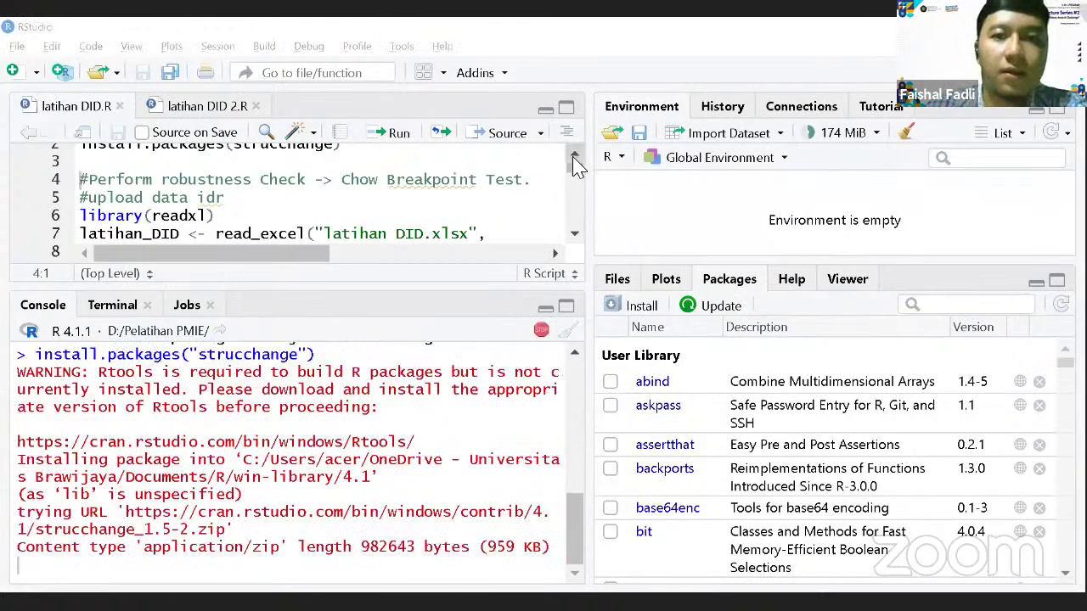
Examine the script's first six lines, covering the package installs, the Chow Breakpoint Test and data upload comments, and library(readxl).
scroll(574, 166, "up", 2)
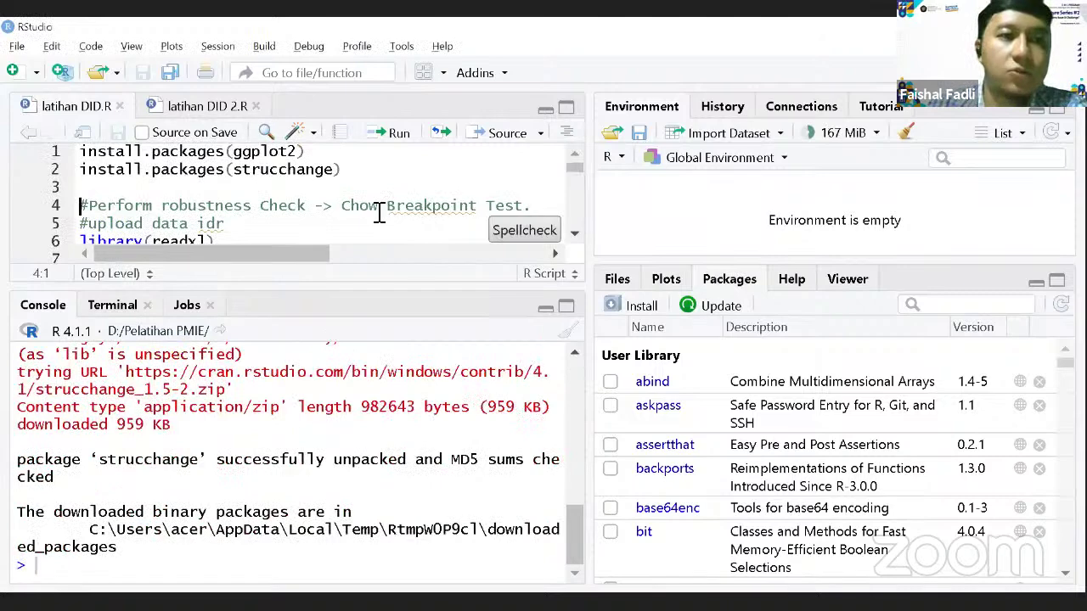
scroll(380, 213, "down", 1)
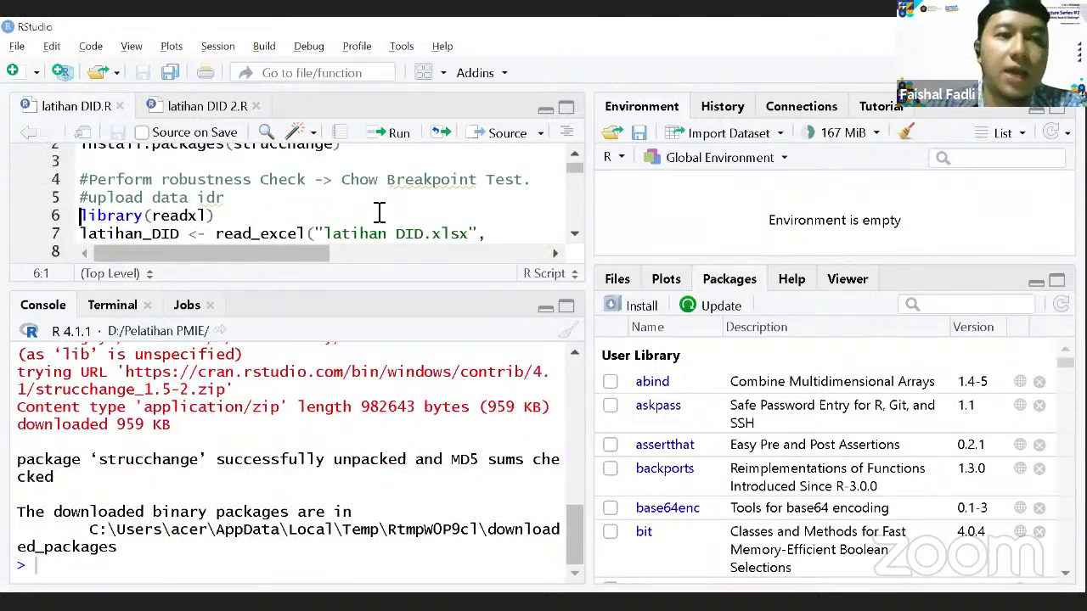
key("Up")
key("Up")
key("Up")
key("Down")
key("Down")
key("Down")
key("Down")
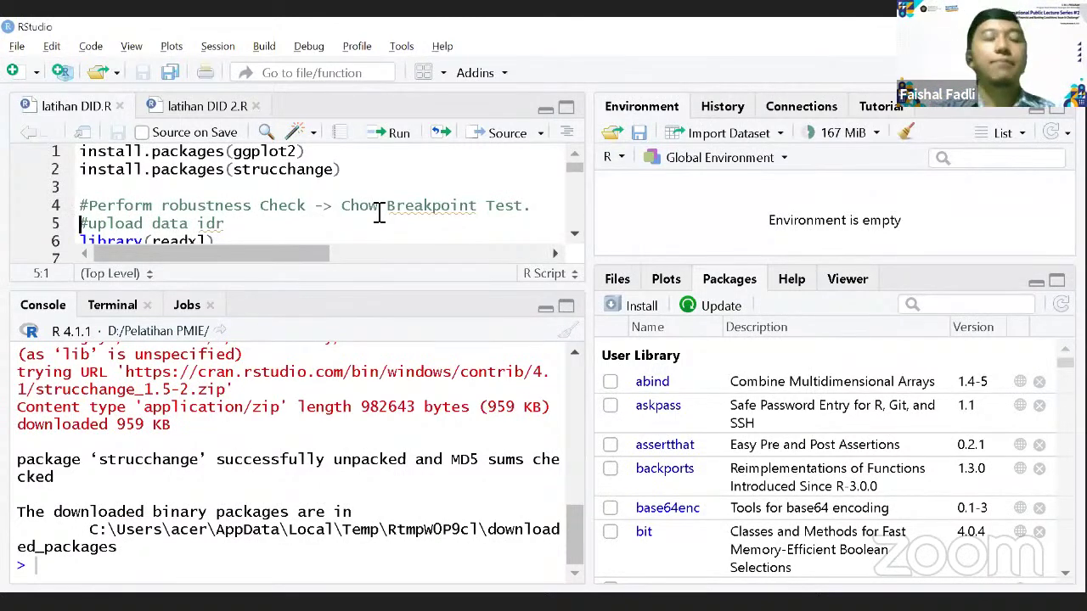
left_click(319, 210)
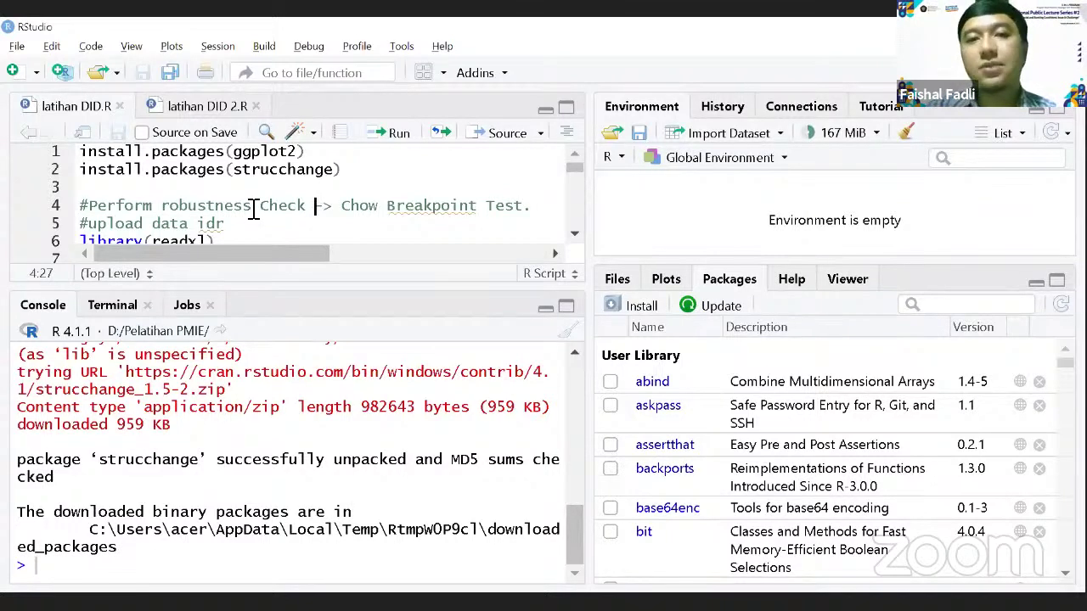
left_click(365, 209)
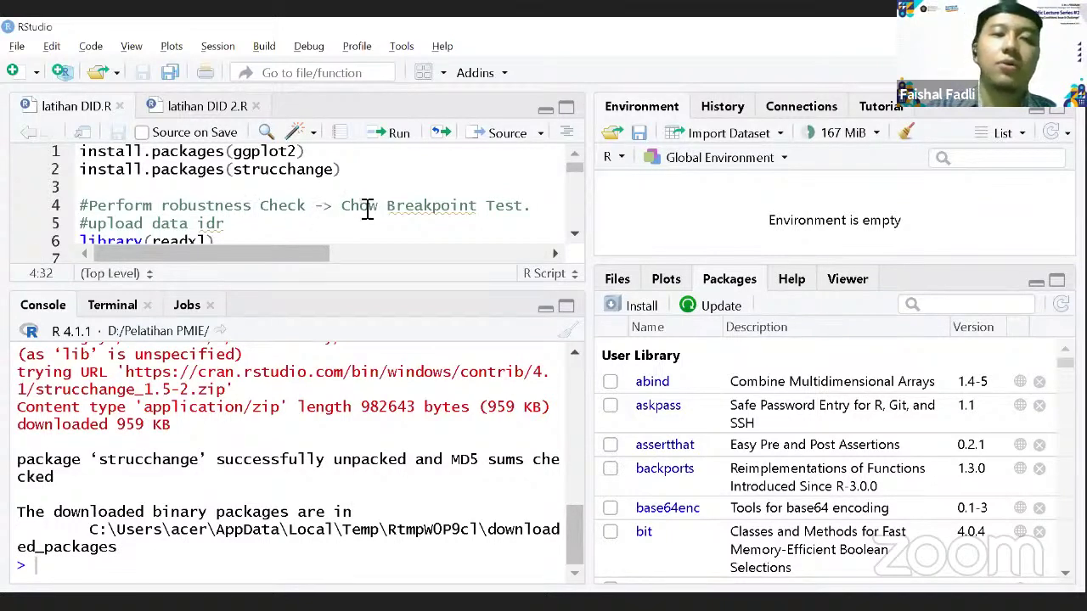
key("Down")
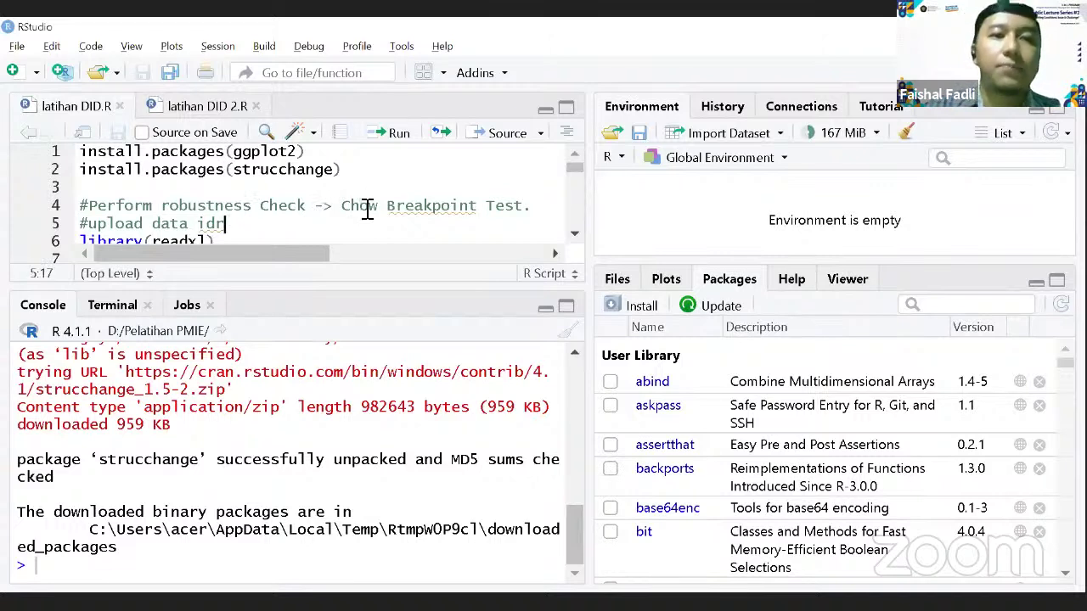
key("Down")
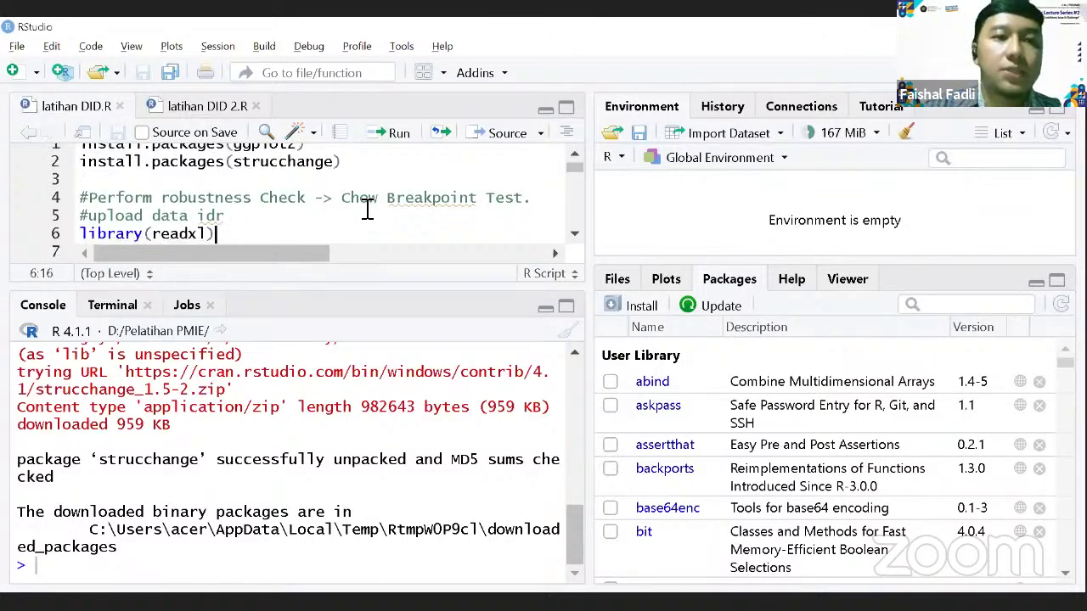
left_click(705, 143)
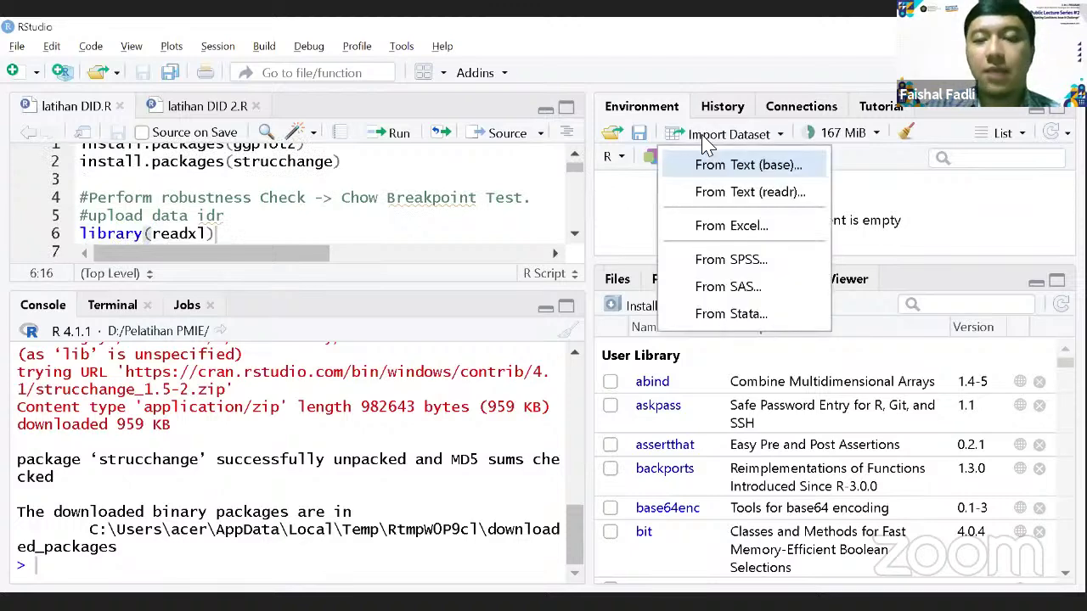
left_click(688, 226)
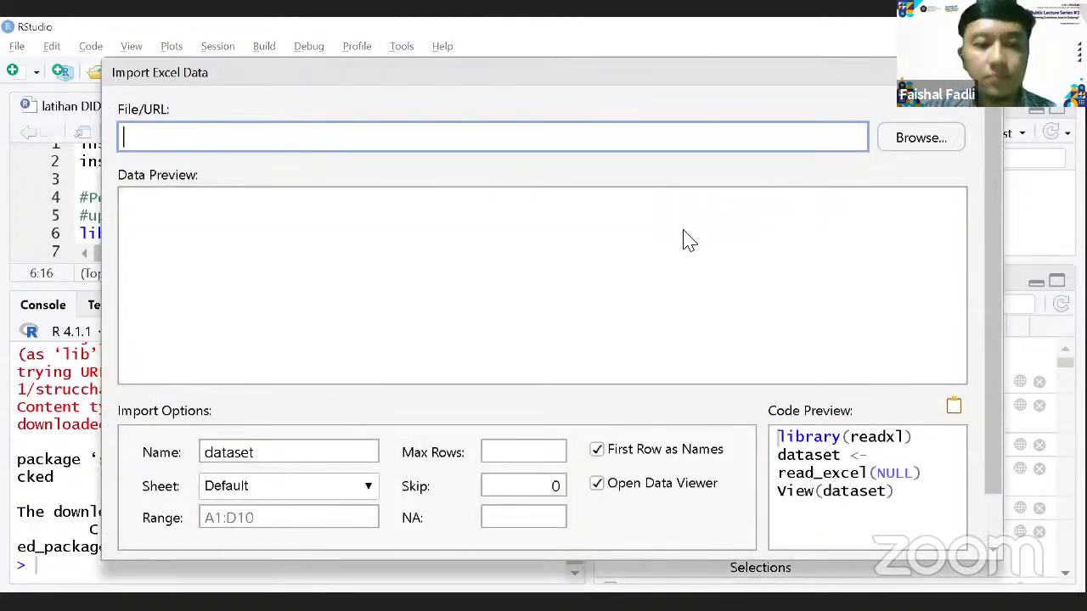
key("Escape")
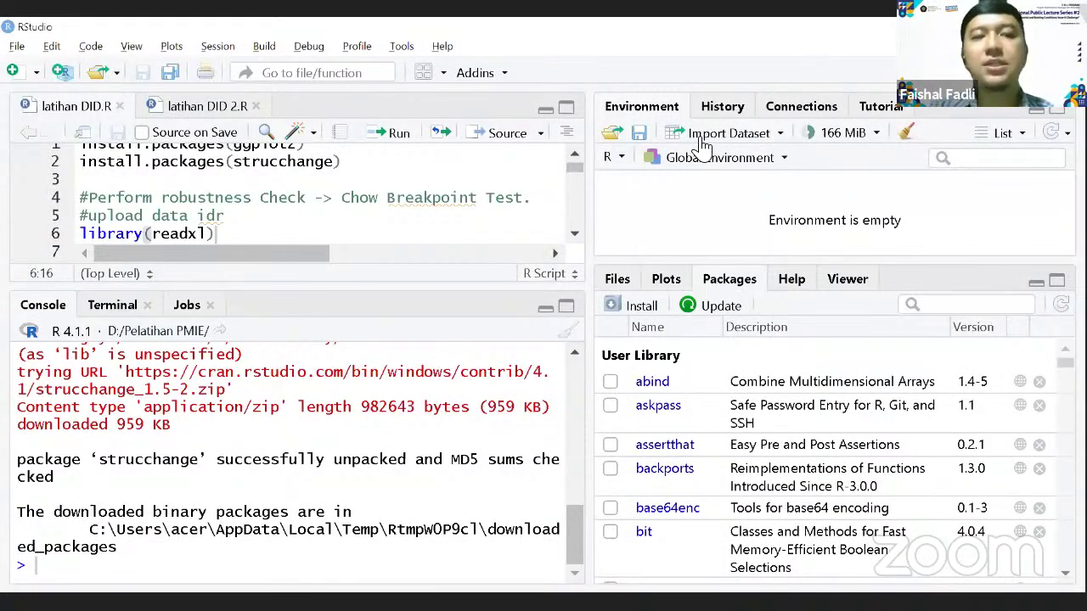
Import the DID sheet of the latihan DID.xlsx workbook as latihan_DID, using the first row as names.
left_click(744, 136)
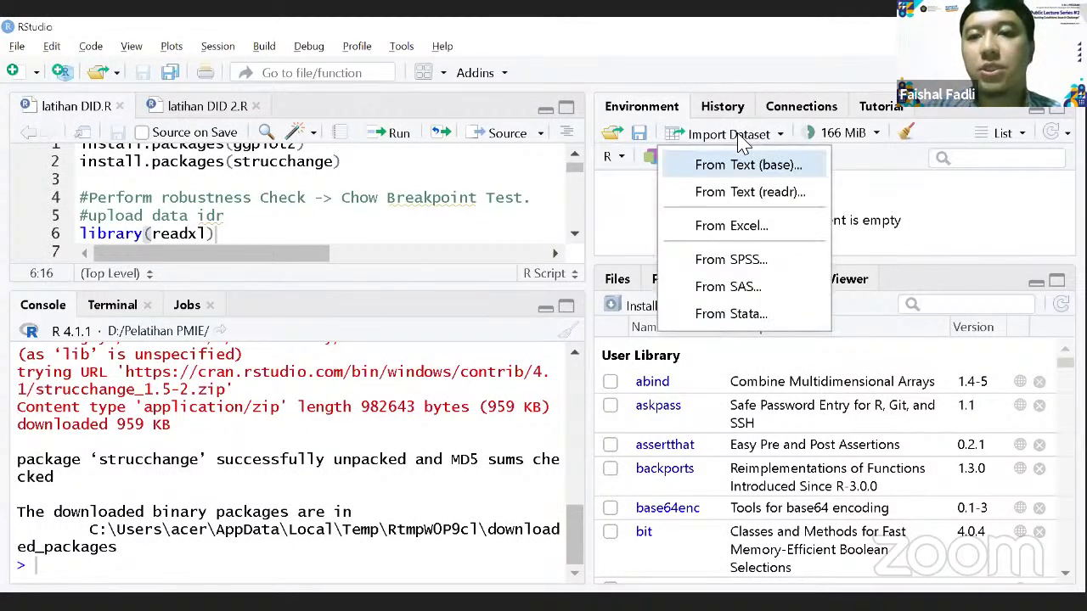
left_click(744, 233)
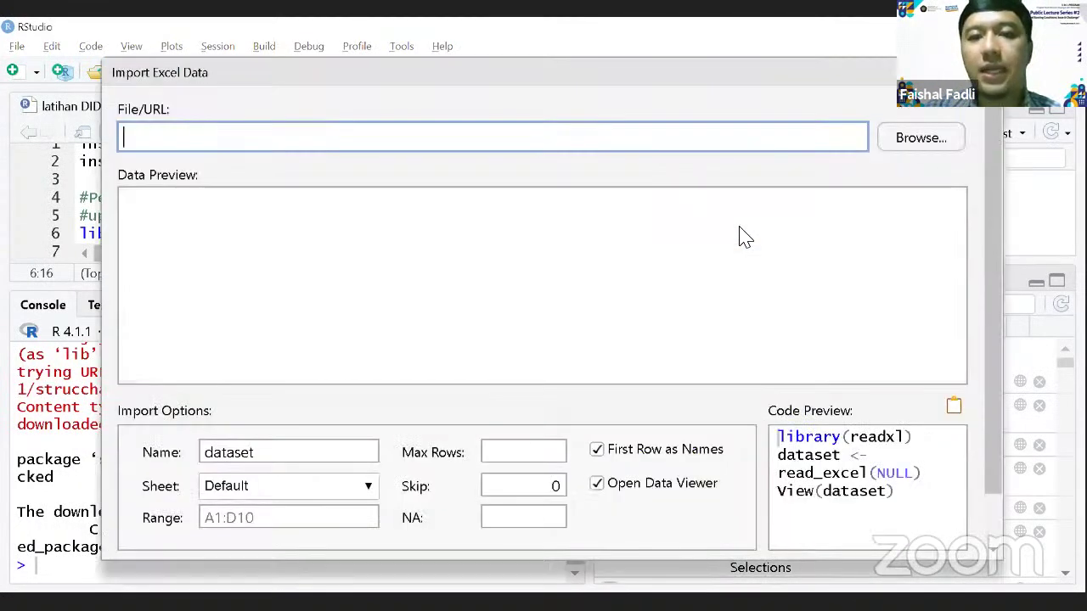
left_click(898, 158)
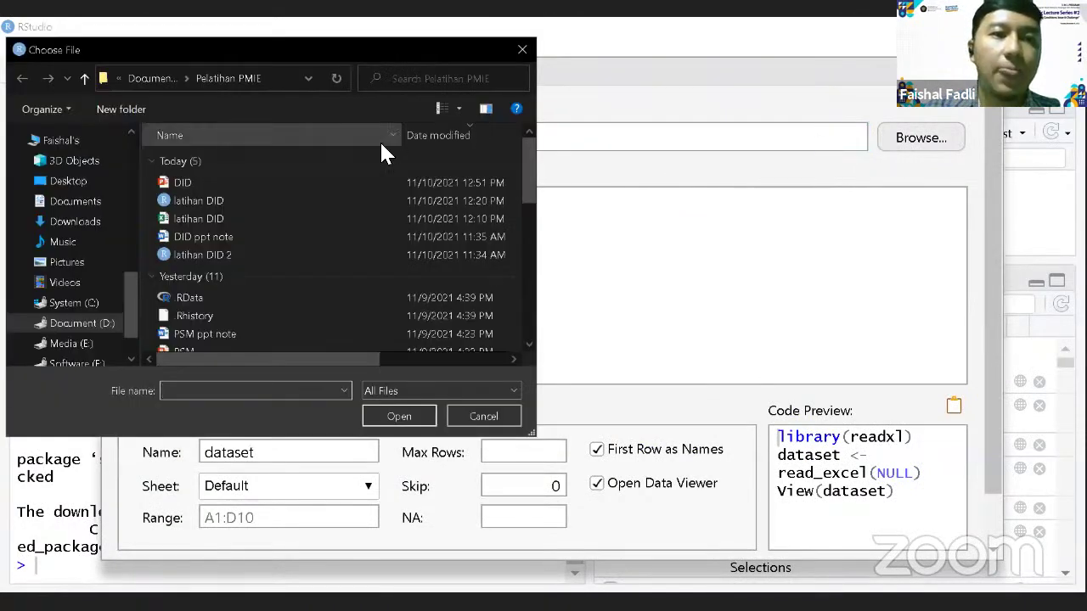
double_click(257, 218)
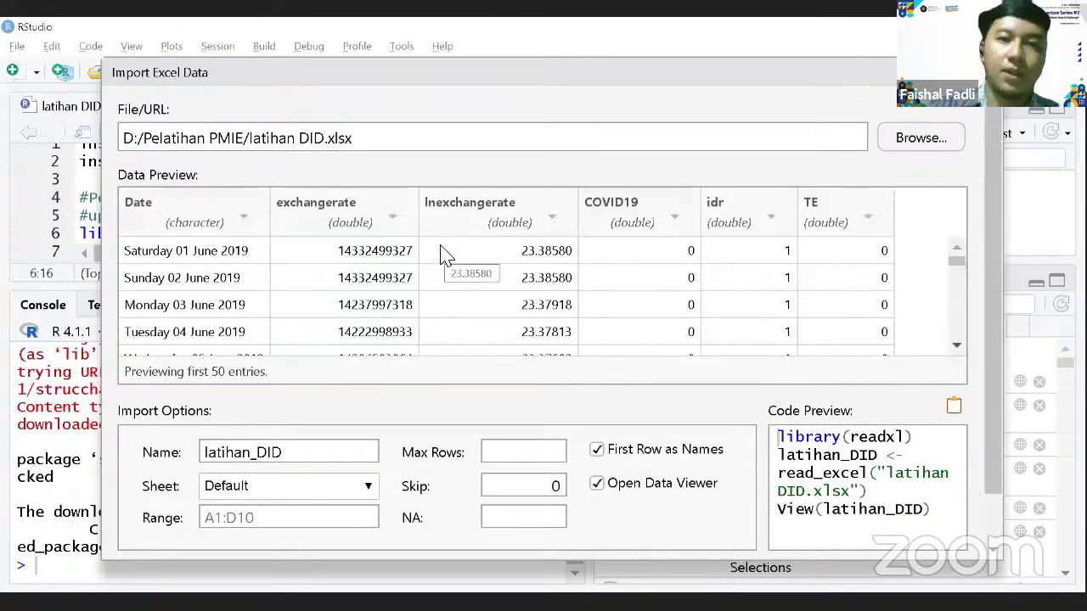
left_click(376, 486)
left_click(338, 526)
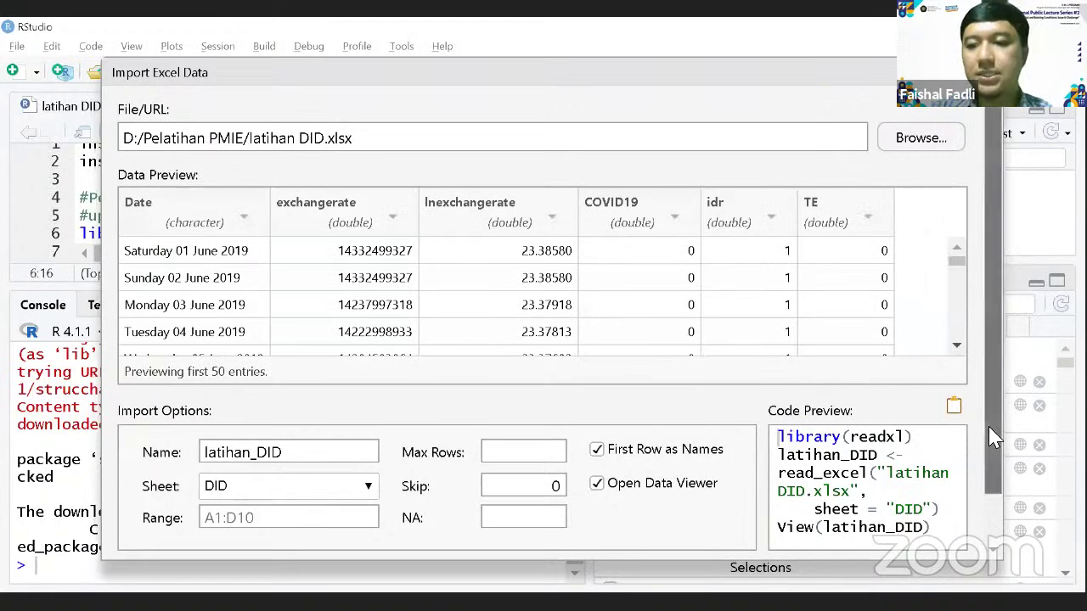
scroll(976, 428, "down", 1)
left_click_drag(787, 393, 957, 495)
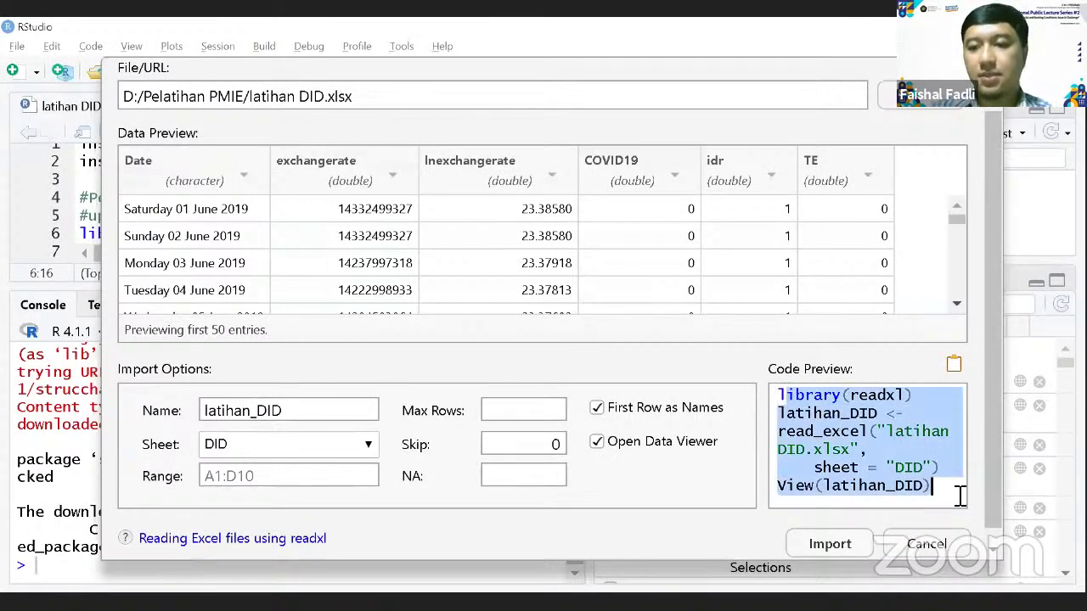
left_click(850, 547)
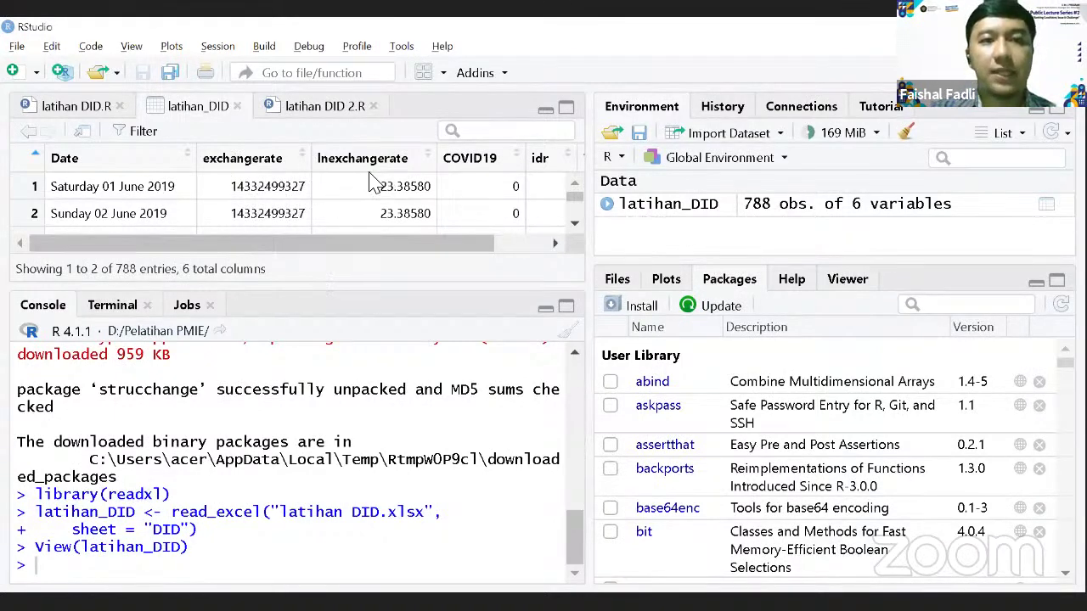
Return to the latihan DID.R script at the library(readxl) line and close the latihan_DID data view.
left_click(86, 114)
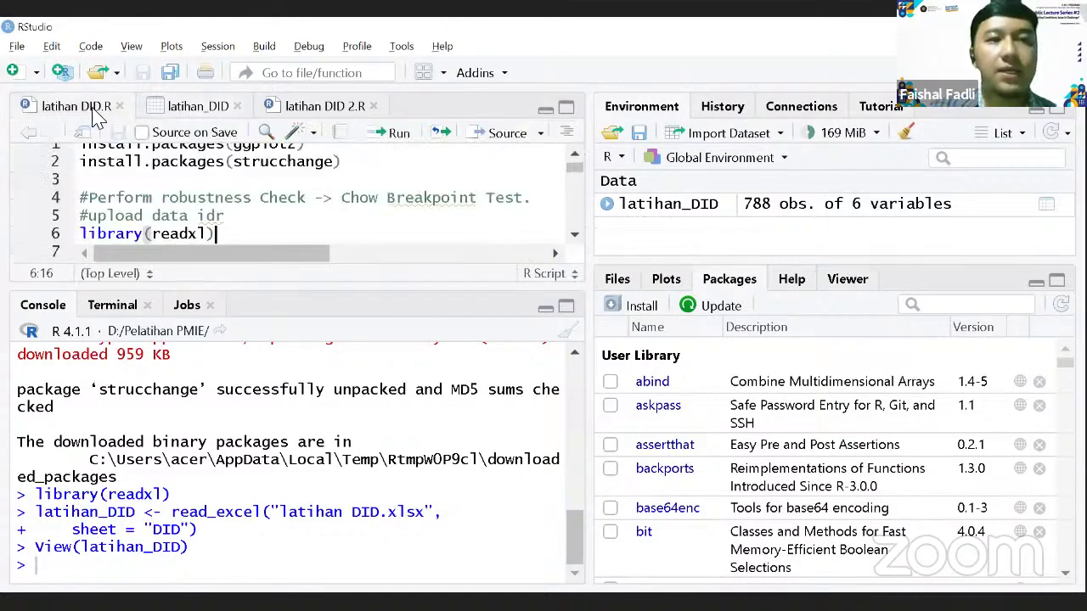
left_click(174, 113)
left_click(107, 119)
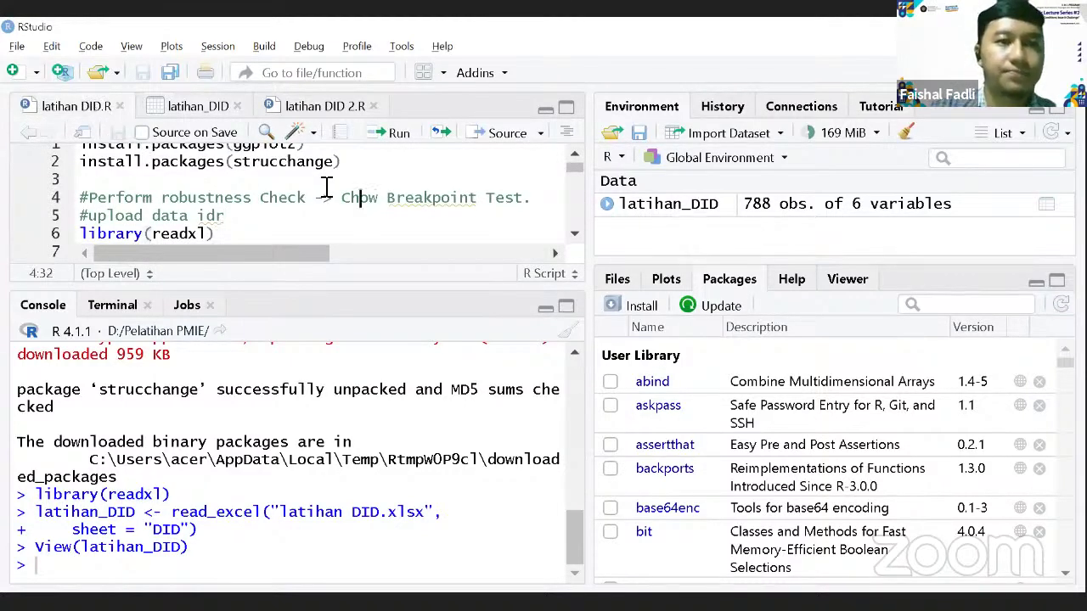
type("latihan_DID <- read_excel(\"latihan DID.xlsx\",")
key("Up")
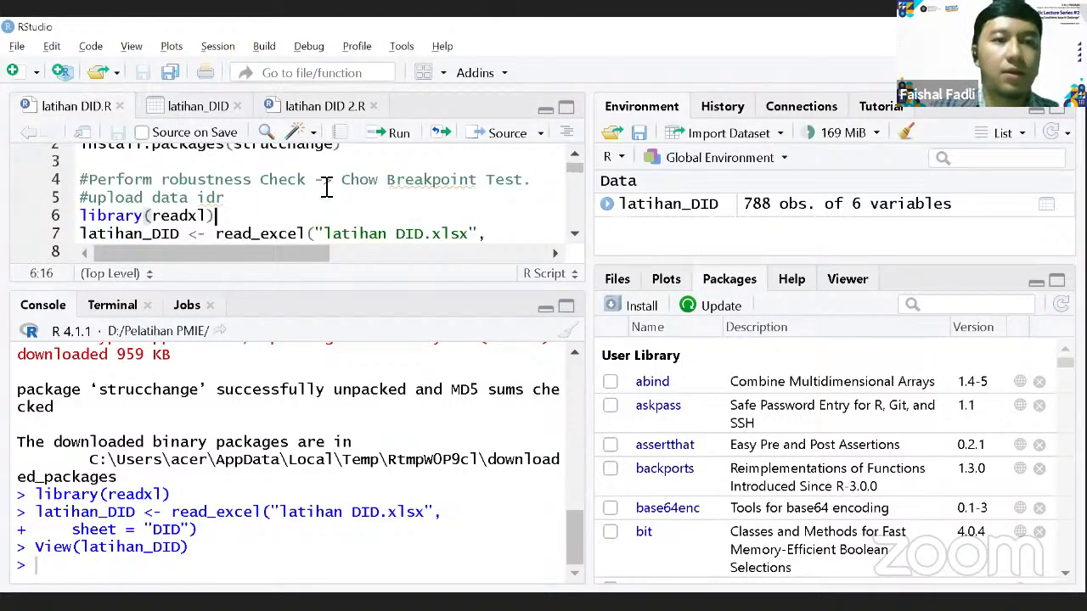
left_click(239, 107)
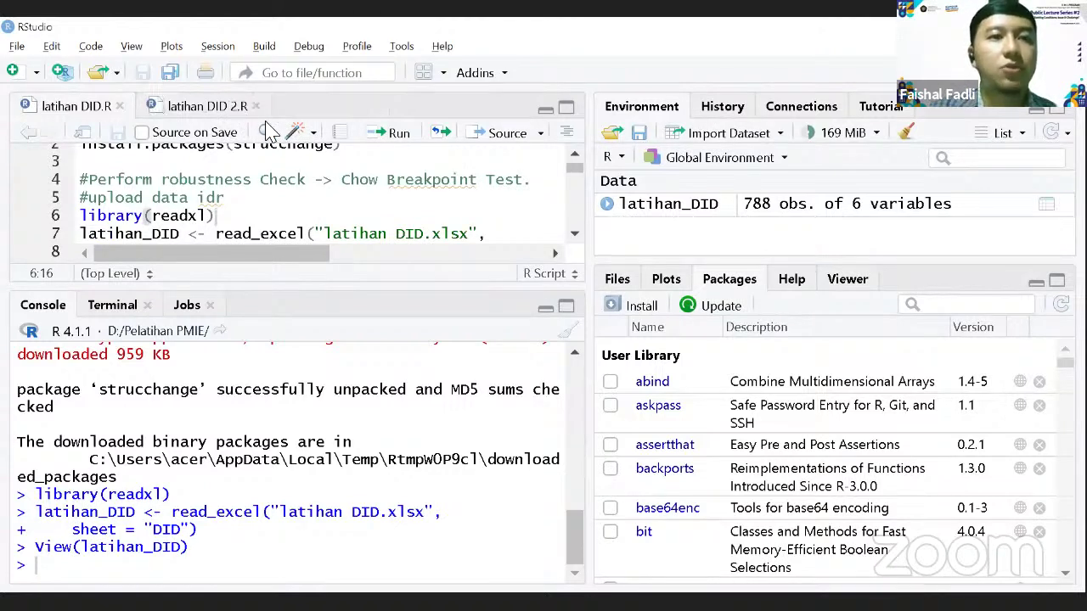
Import the IDR sheet of the latihan DID.xlsx workbook as latihan_DID, using the first row as names.
left_click(697, 134)
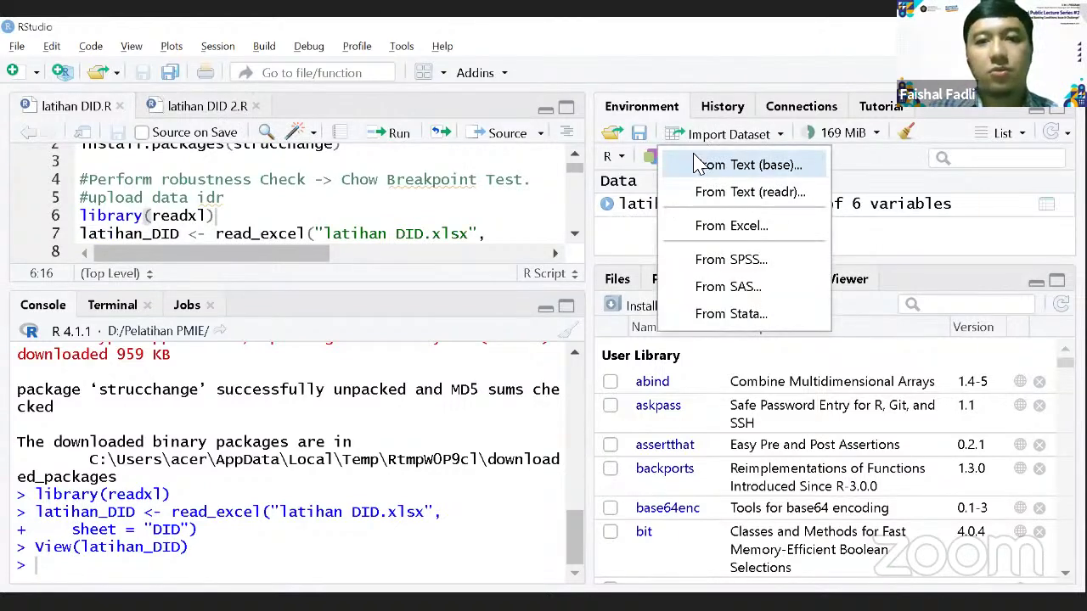
left_click(699, 229)
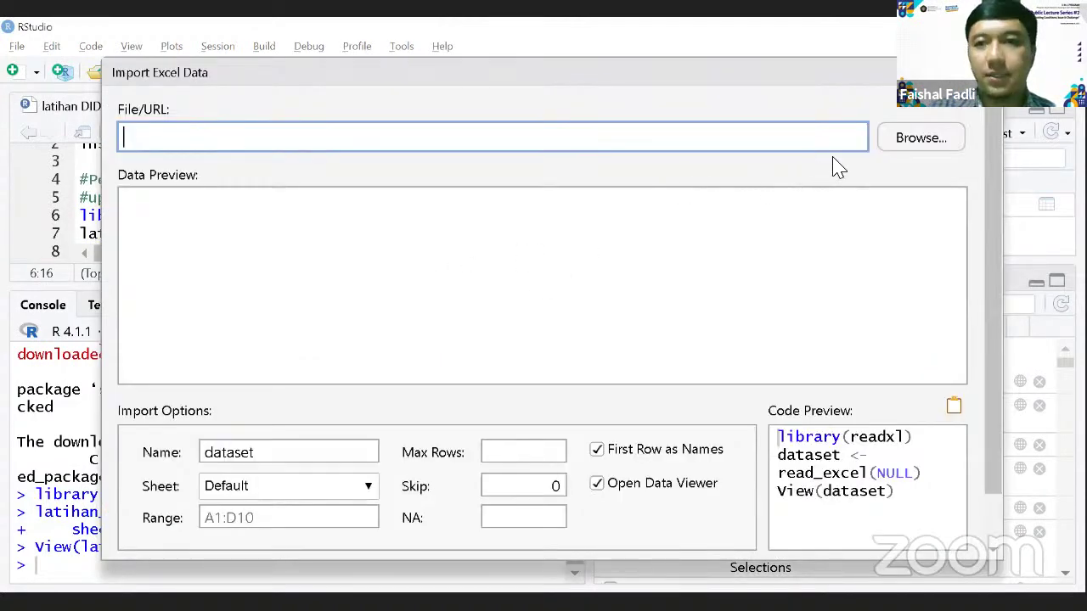
left_click(928, 148)
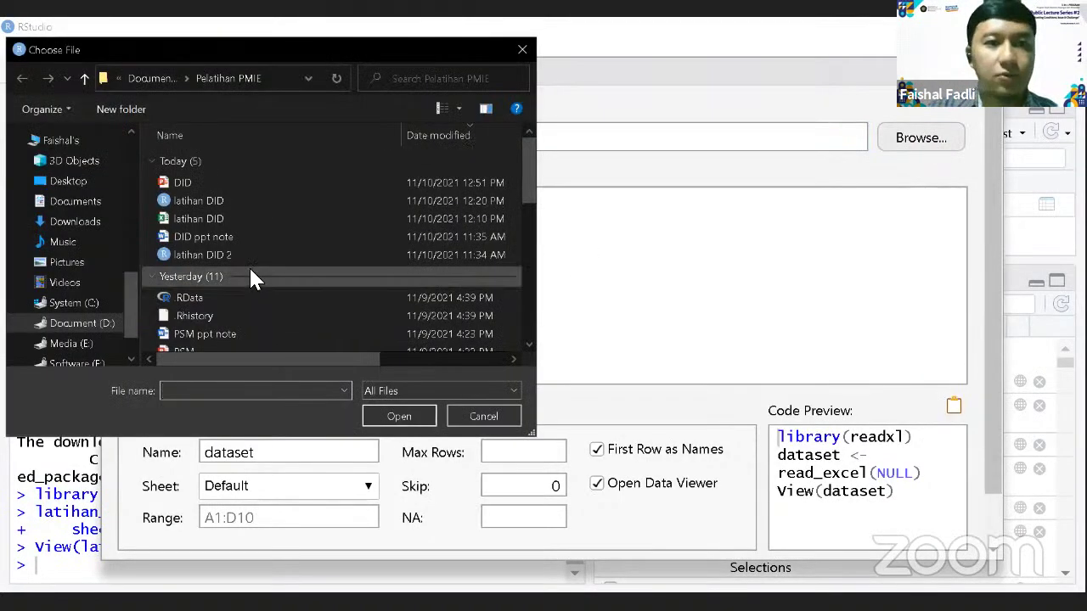
left_click(252, 214)
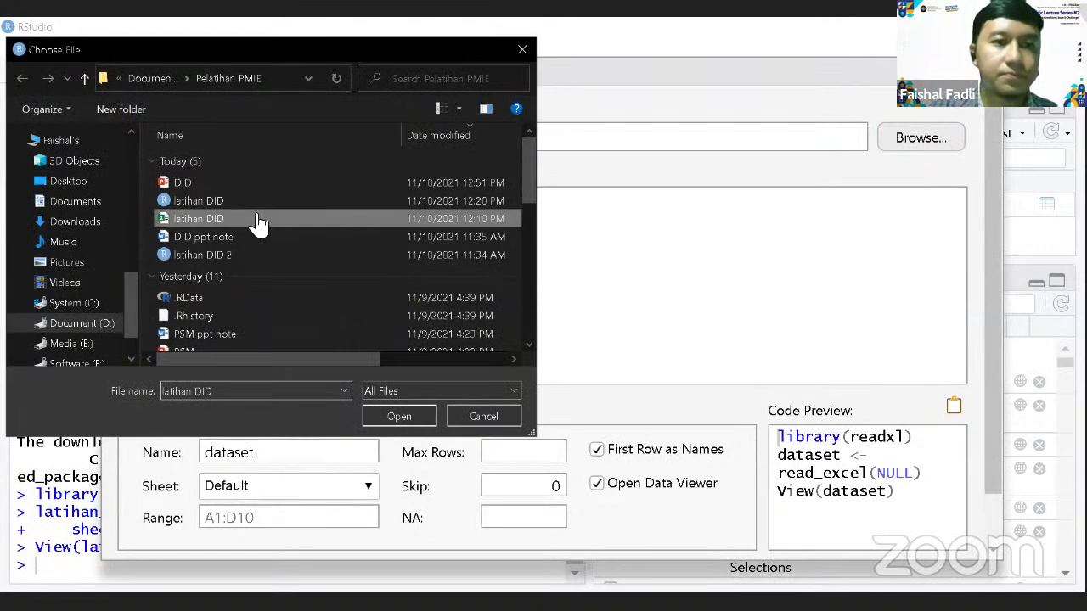
double_click(252, 213)
left_click(370, 486)
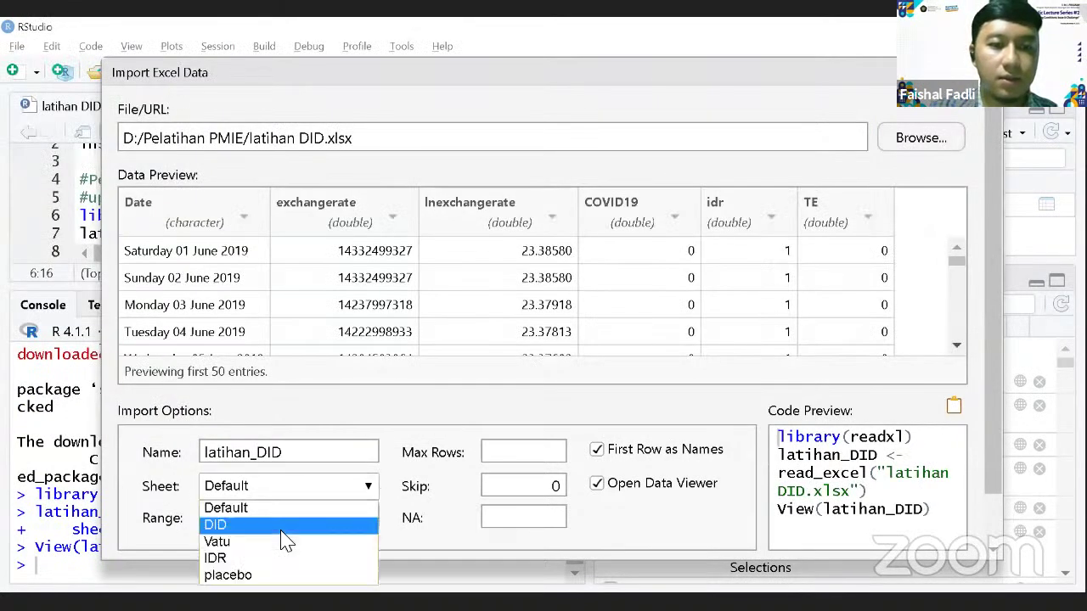
left_click(286, 558)
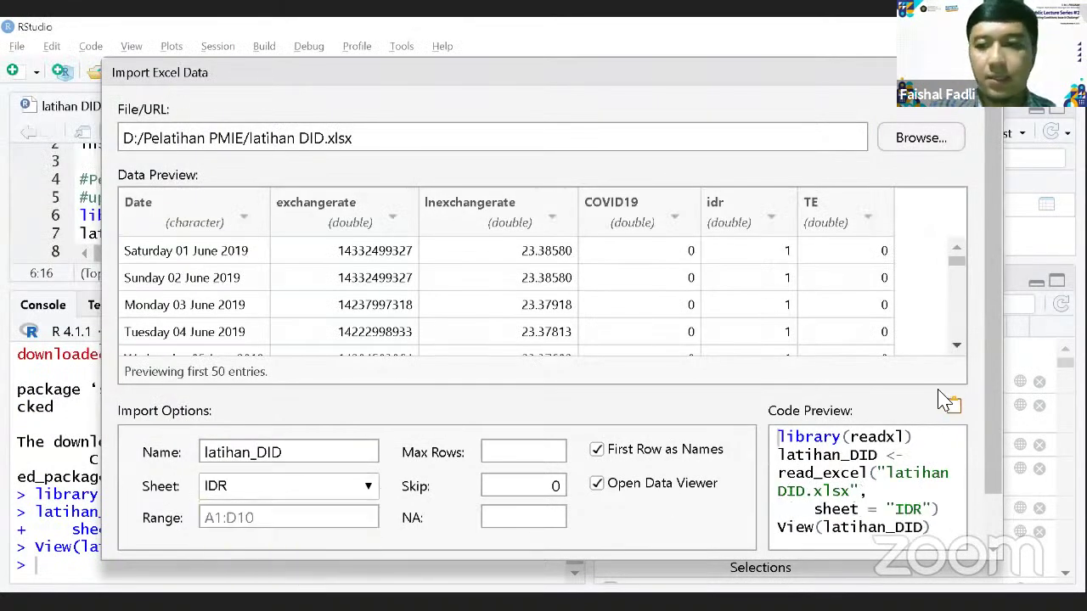
left_click_drag(986, 404, 986, 461)
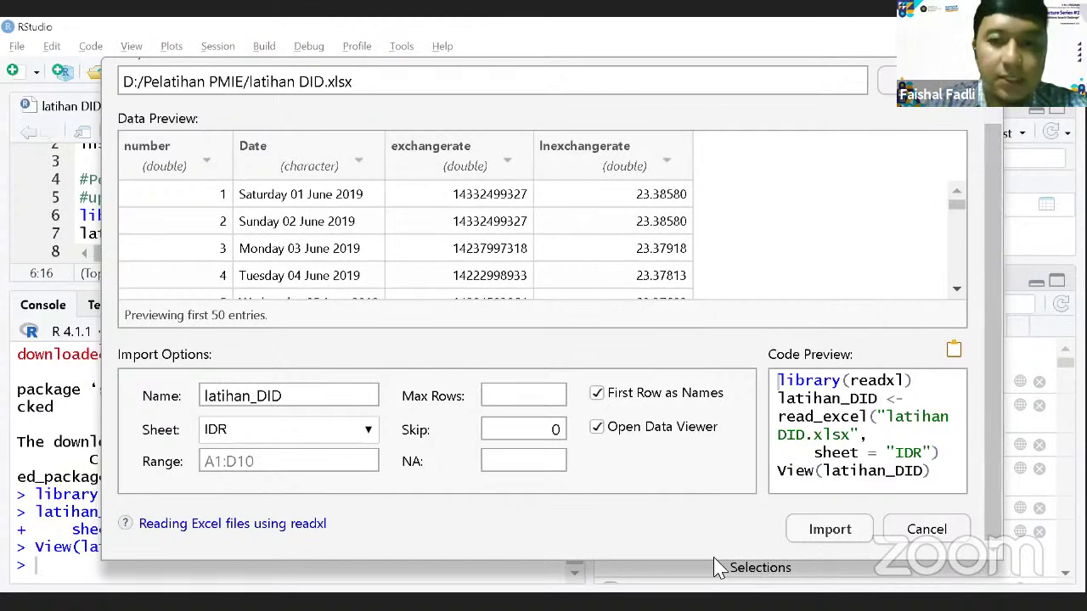
left_click(811, 540)
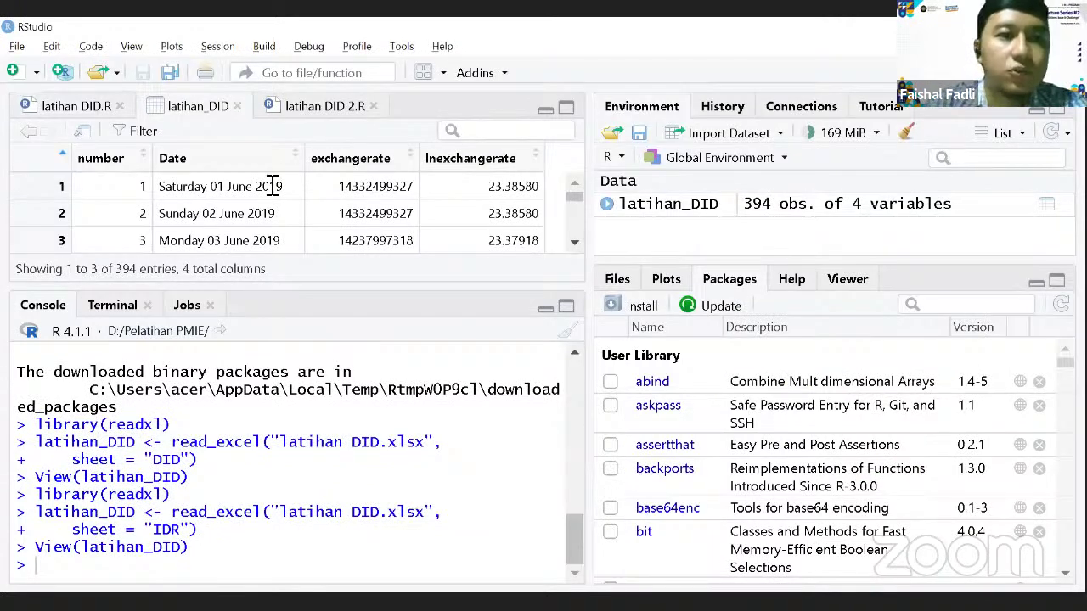
Examine lines 1 to 10 of the latihan DID.R script, covering the package installs, the idr sheet import and the library(ggplot2) call.
left_click(80, 106)
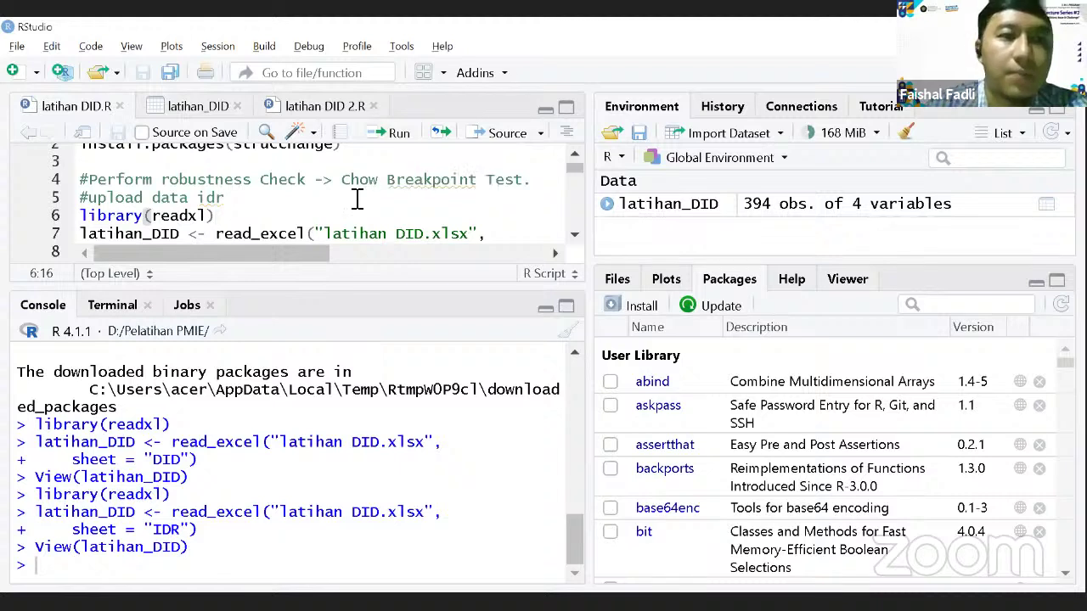
key("Down")
key("Down")
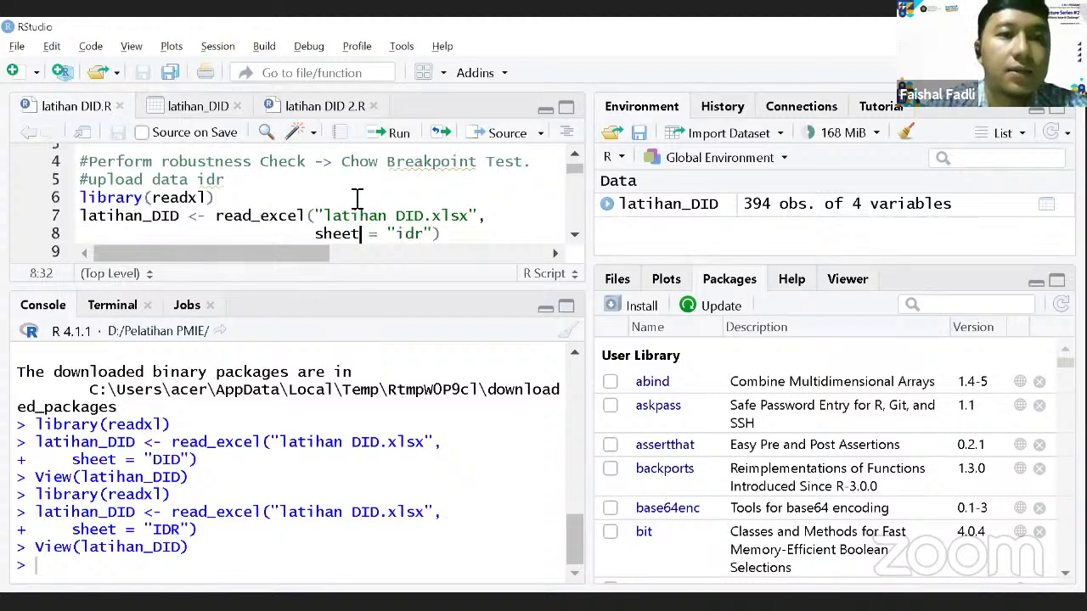
key("Down")
key("Up")
key("Up")
key("Up")
key("Up")
key("Up")
key("Up")
key("Up")
key("Up")
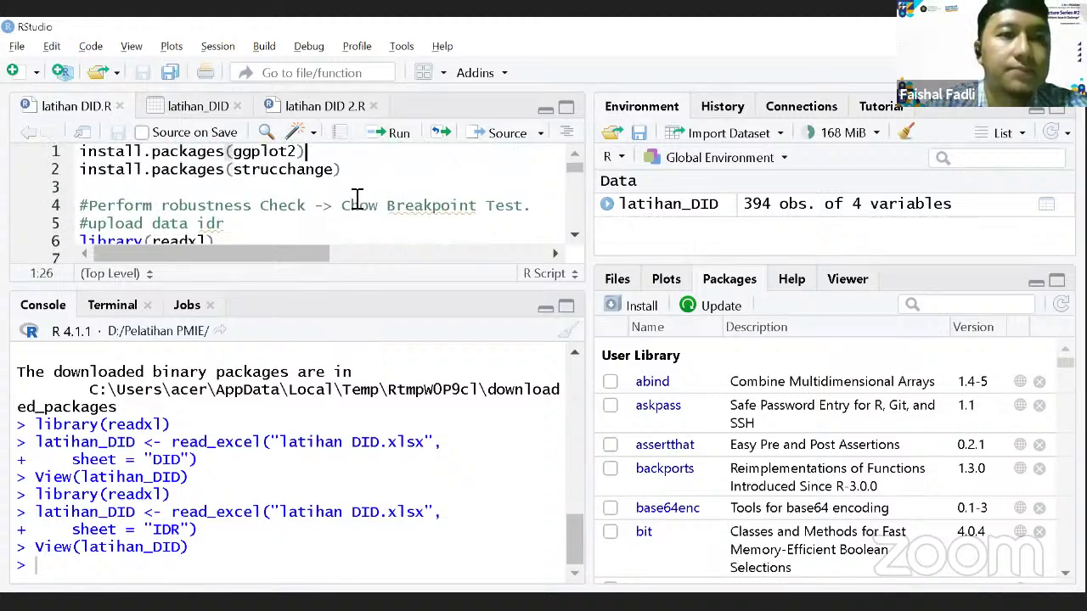
key("Down")
key("Down")
key("Down")
key("Down")
key("Down")
key("Down")
key("Down")
key("Down")
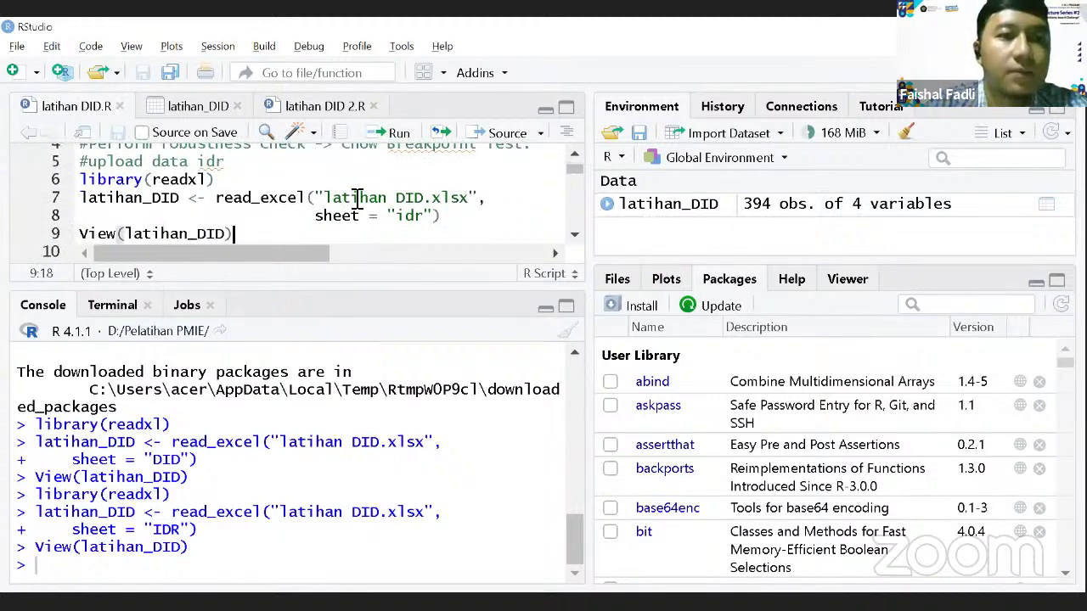
key("Down")
key("Up")
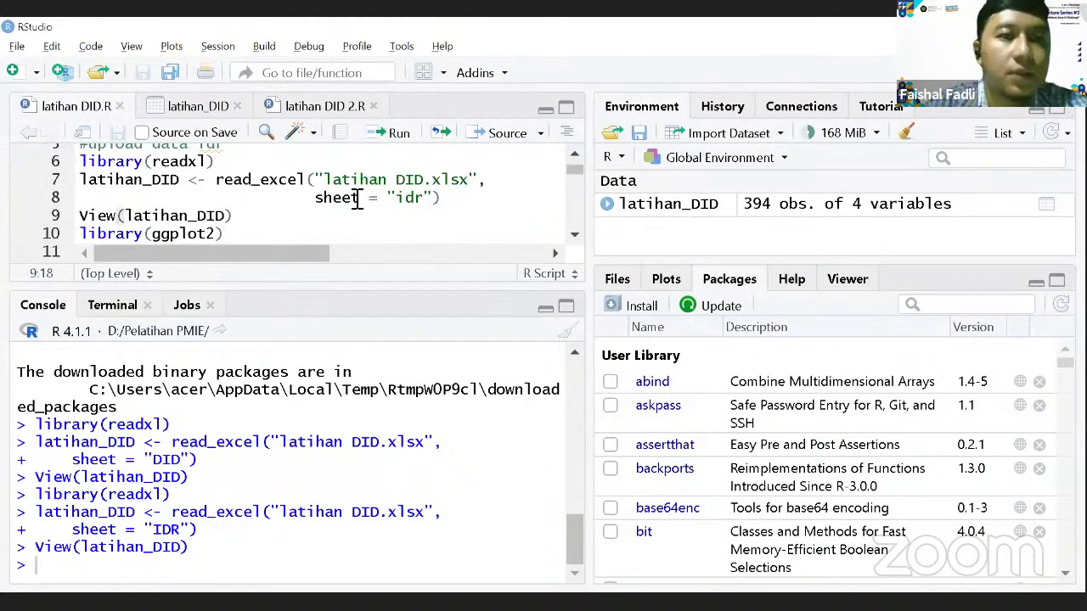
key("Down")
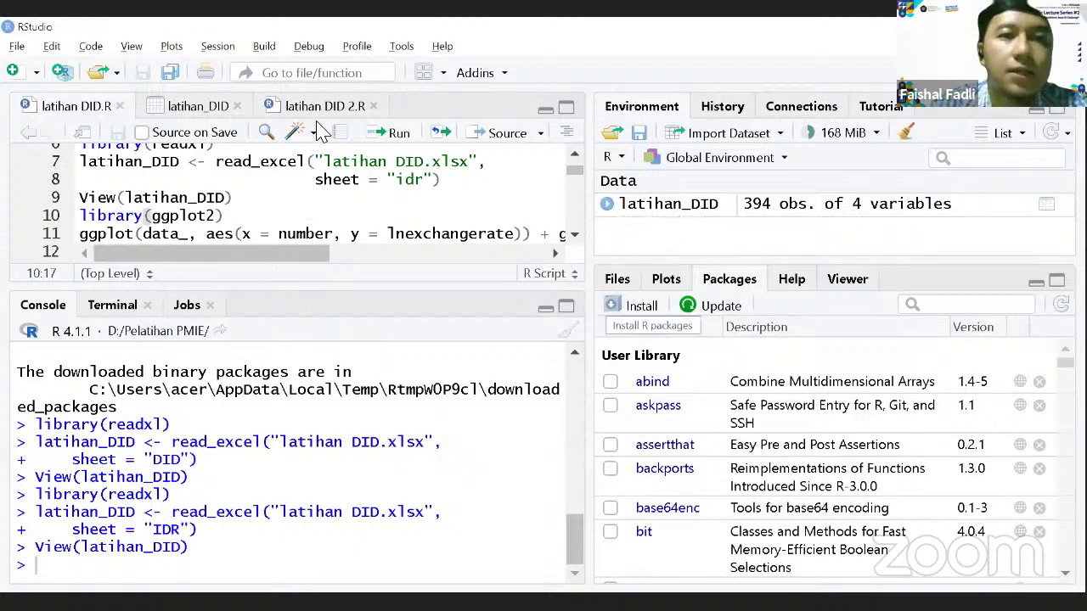
Load the ggplot2 package by running the library(ggplot2) line of the script.
left_click(79, 218)
key("shift+End")
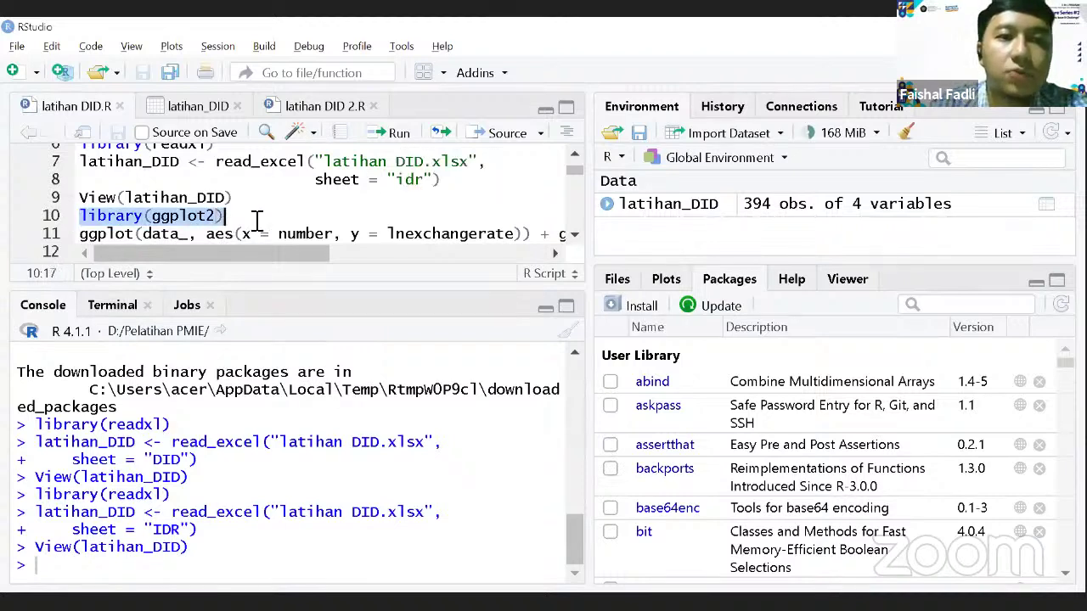
key("End")
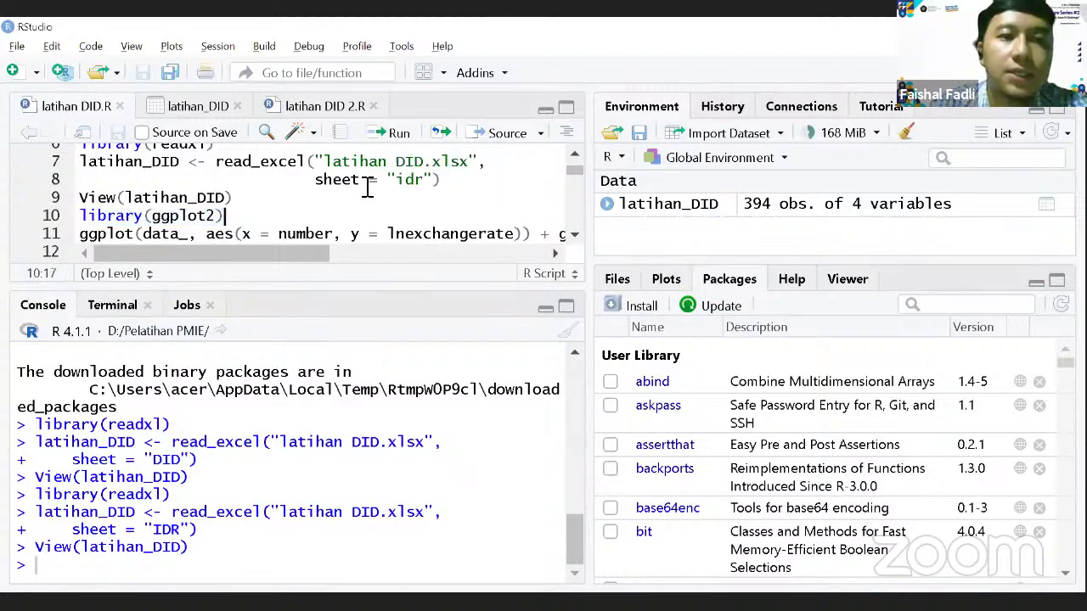
left_click(399, 136)
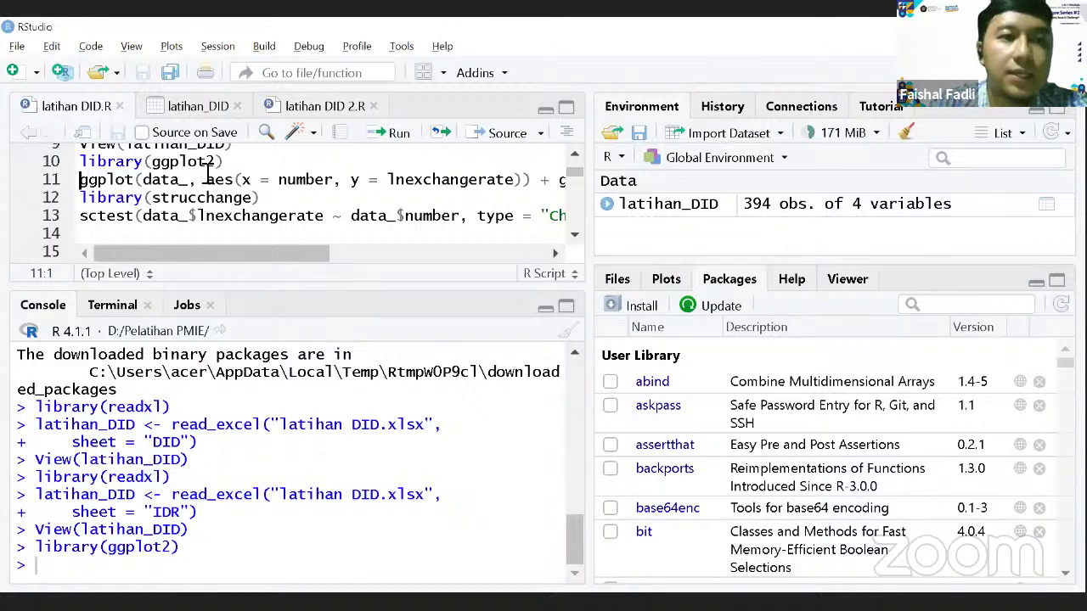
Replace the data_ argument of the ggplot call on line 11 with latihan_DID.
key("Up")
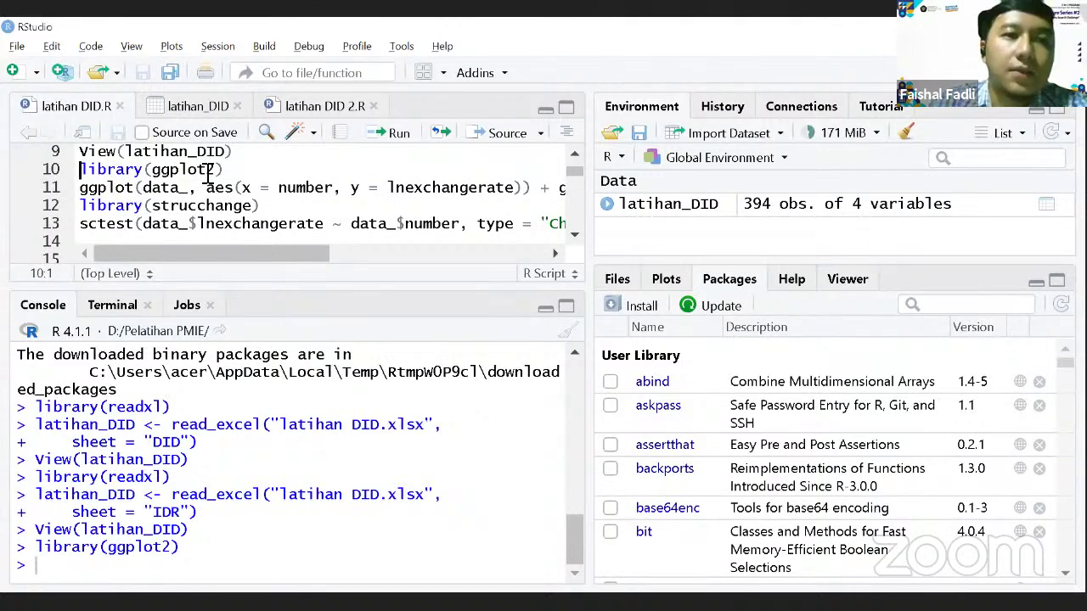
key("Down")
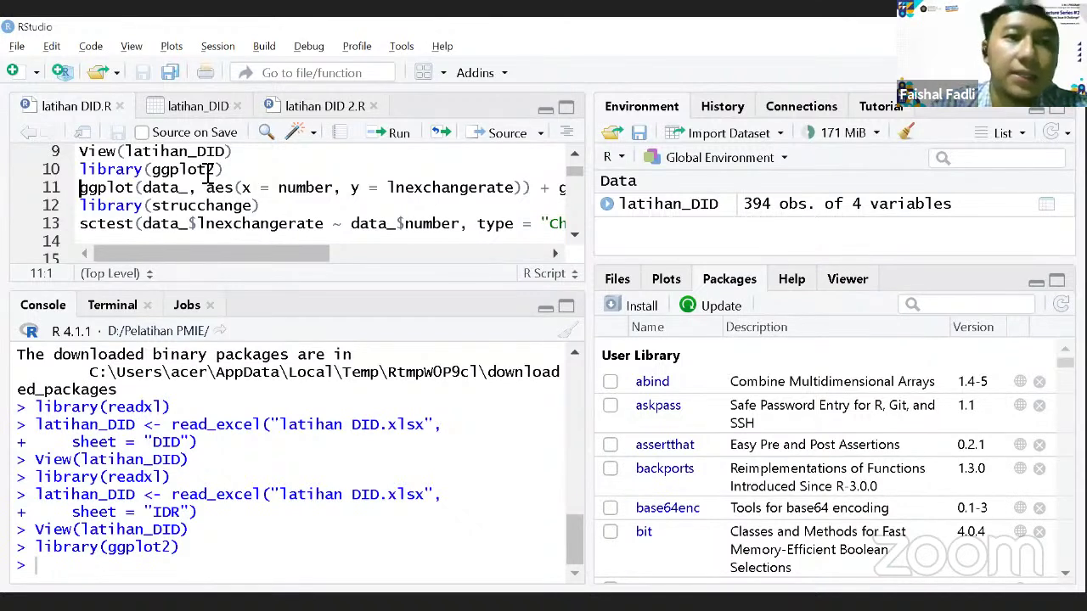
key("Right")
key("Right")
key("Right")
key("Right")
key("Right")
key("Right")
key("Right")
key("Right")
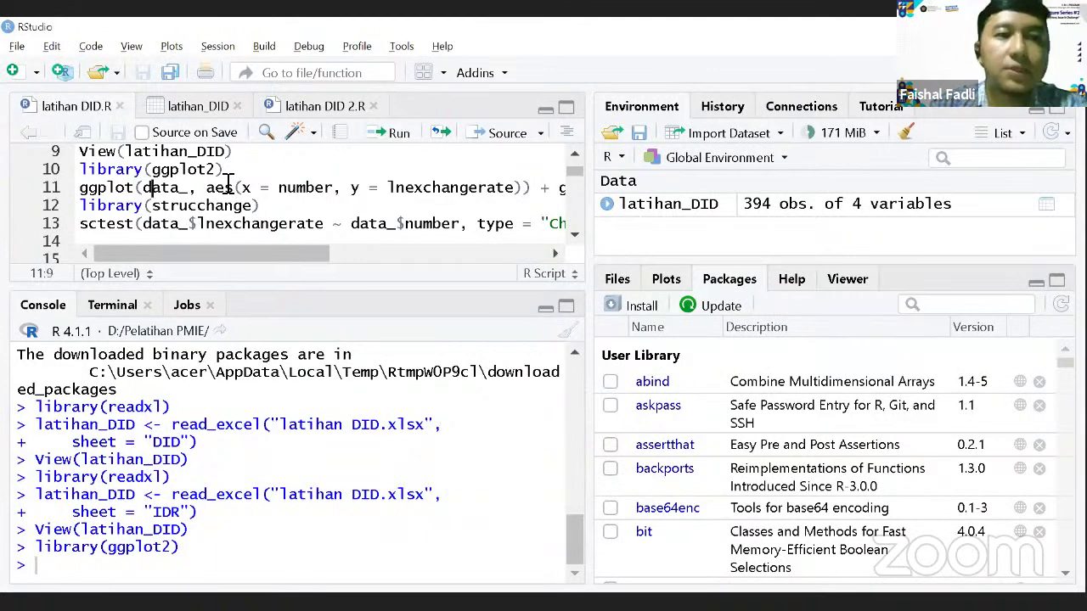
key("Left")
key("shift+Right")
key("shift+Right")
key("shift+Right")
key("shift+Right")
key("shift+Right")
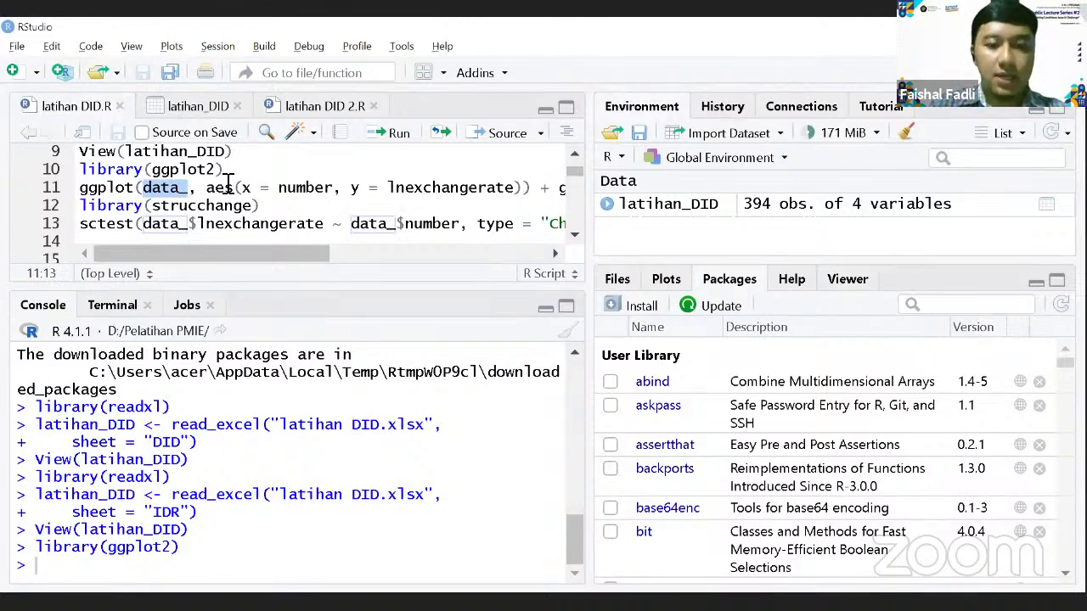
type("latihan")
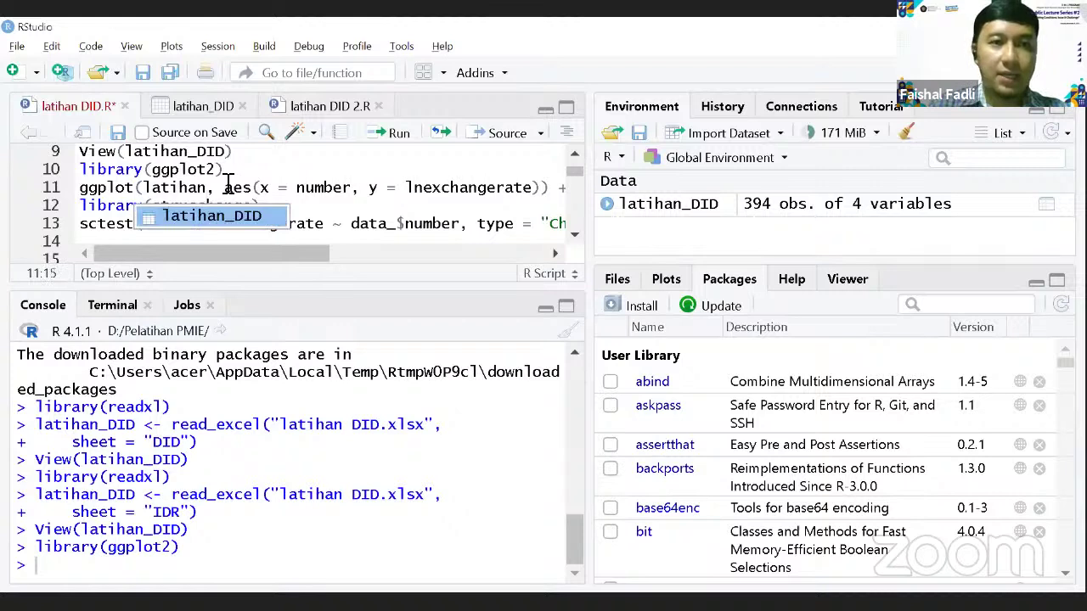
type("_")
key("Tab")
Examine the rest of the ggplot call on line 11, covering the x and y mappings and the geom_point colour and size arguments.
key("Right")
key("Right")
key("Right")
key("Right")
key("Right")
key("Right")
key("Right")
key("Right")
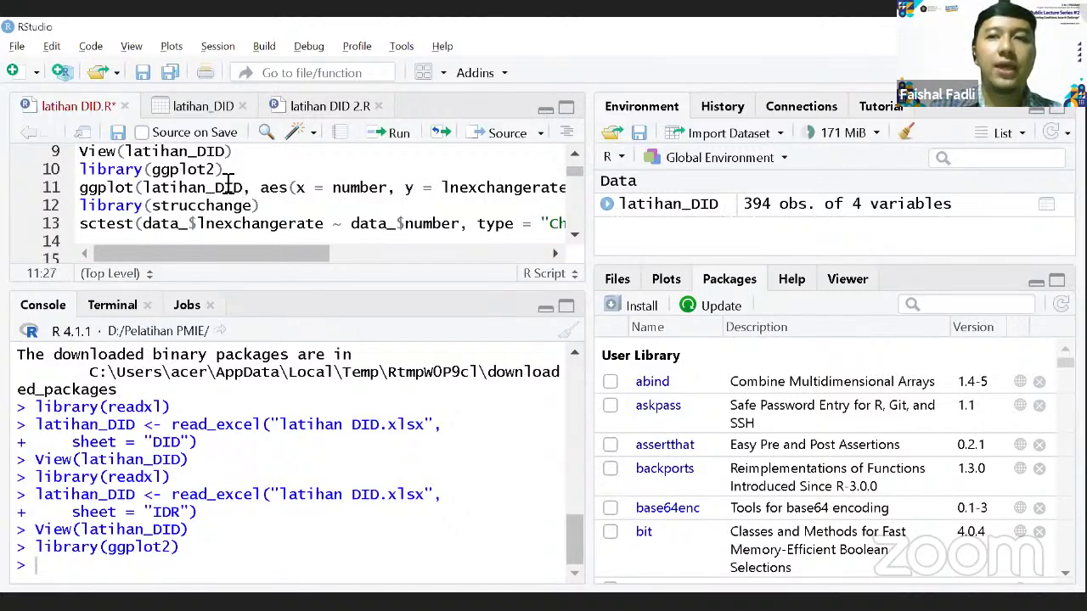
key("Right")
key("Right")
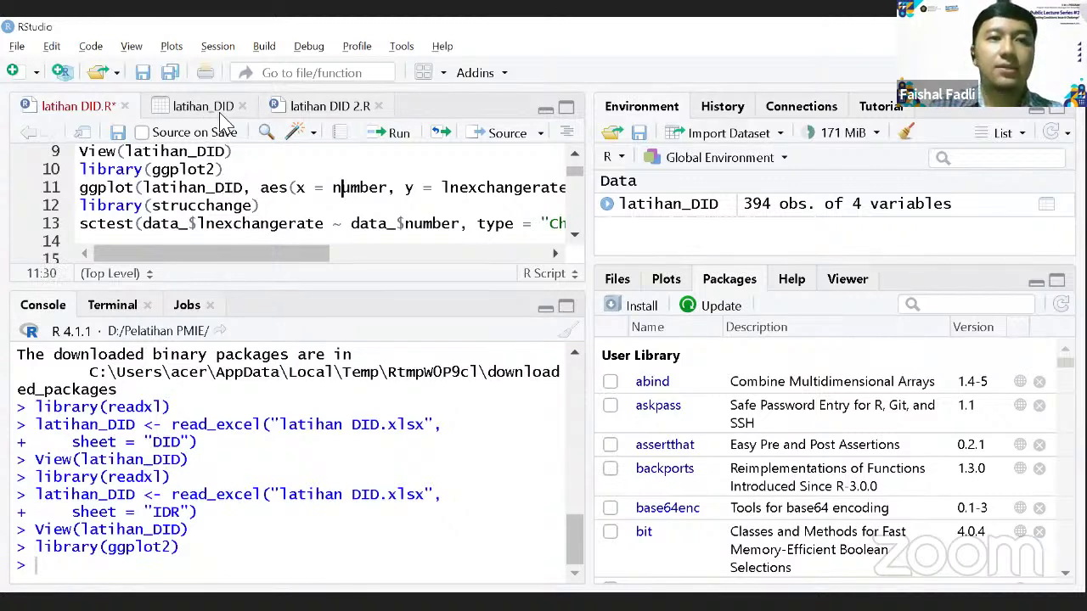
key("Right")
key("Right")
key("Right")
key("Right")
key("Right")
key("Right")
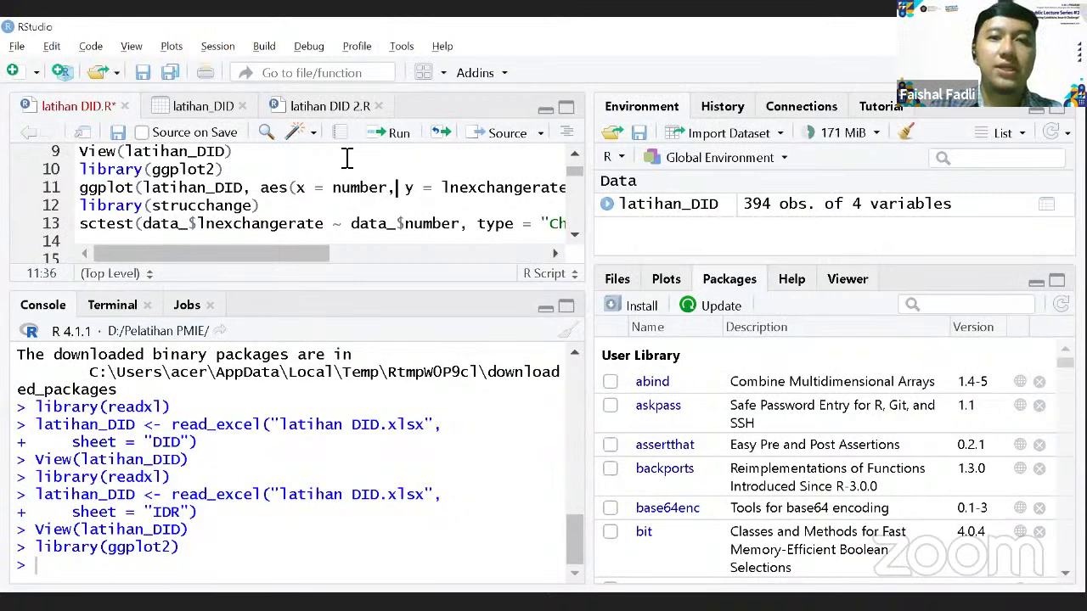
key("Right")
key("Right")
key("Right")
key("Right")
key("Right")
key("Right")
key("Right")
key("Right")
key("Right")
key("Right")
key("Right")
key("Right")
key("Right")
key("Right")
key("Right")
key("Right")
key("Right")
key("Right")
key("Right")
key("Right")
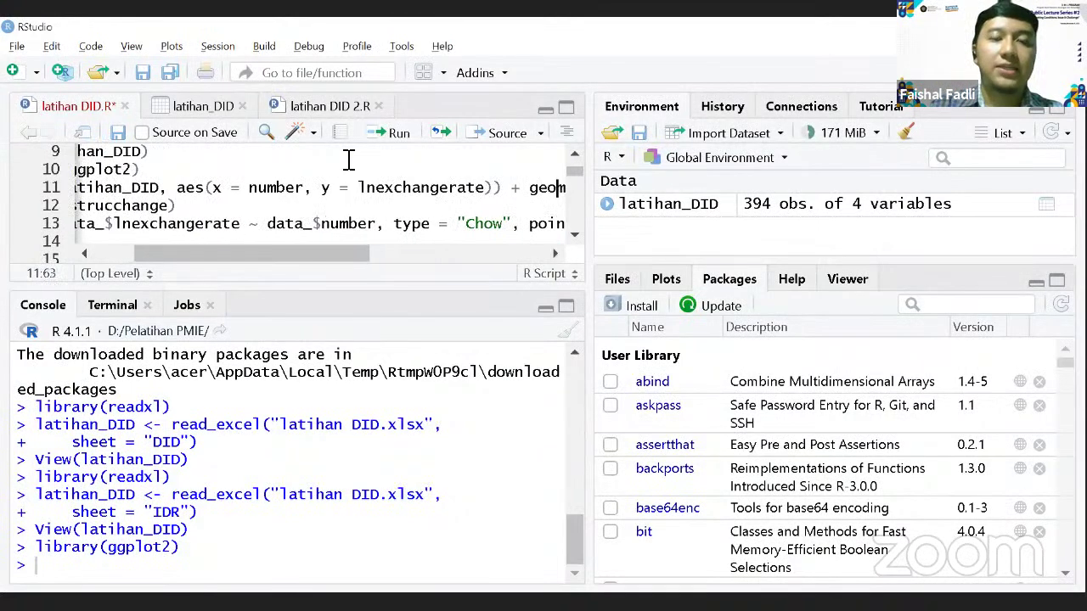
key("Right")
key("Right")
key("Right")
key("Right")
key("Right")
key("Right")
key("Right")
key("Right")
key("Right")
key("Right")
key("Right")
key("Right")
key("Right")
key("Right")
key("Right")
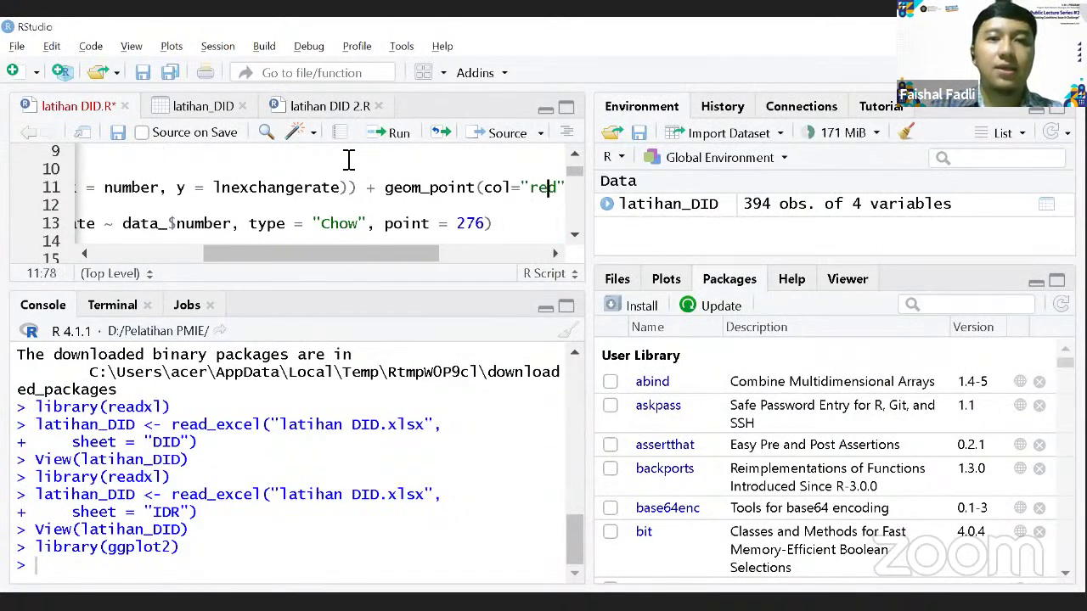
key("Left")
key("Left")
key("Left")
key("Left")
key("Left")
key("Left")
key("Left")
key("Left")
key("Left")
key("Left")
key("Left")
key("Left")
key("Left")
key("Left")
key("Left")
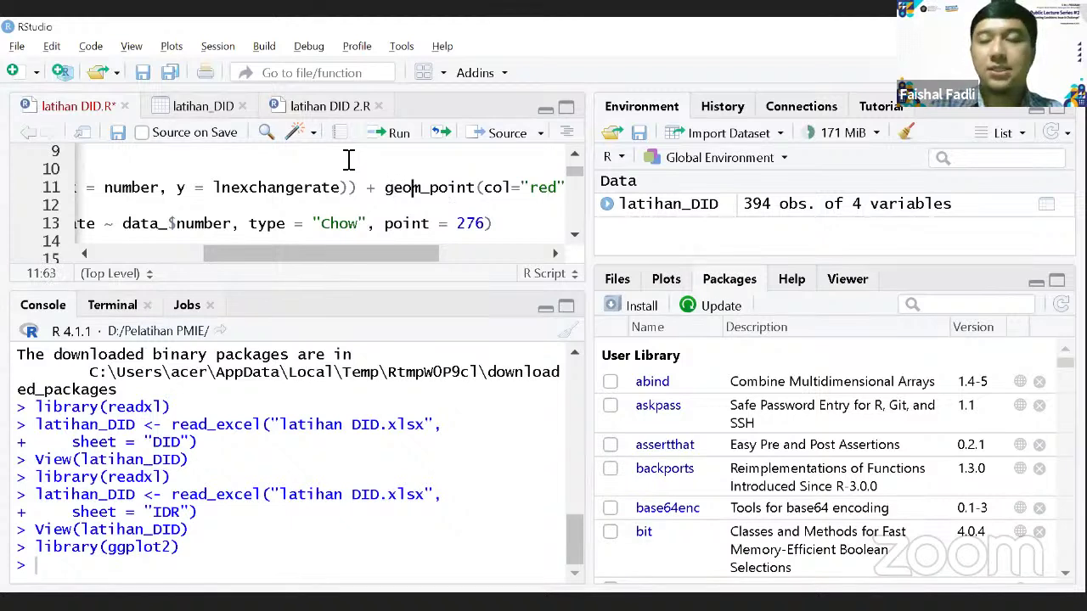
key("Right")
key("Right")
key("Right")
key("Right")
key("Right")
key("Right")
key("Right")
key("Right")
key("Right")
key("Right")
key("Right")
key("Right")
key("Right")
key("Right")
key("Right")
key("Right")
key("Right")
key("Right")
key("Right")
key("Right")
key("Right")
key("Right")
key("Right")
key("Right")
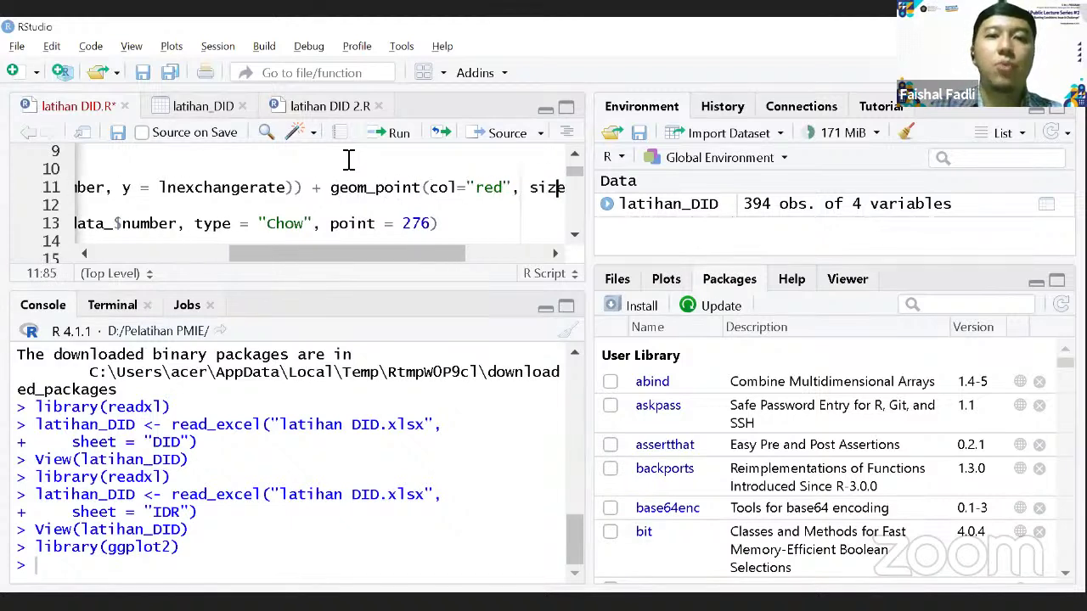
key("Left")
key("Left")
key("Left")
key("Left")
key("Left")
key("Left")
key("Left")
key("Left")
key("Left")
key("Left")
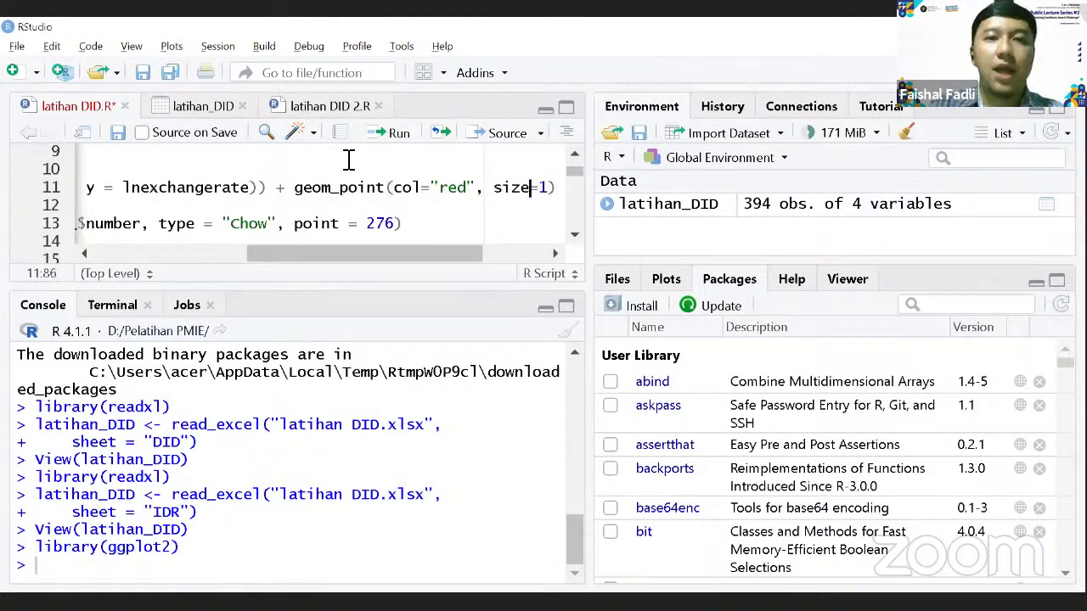
key("Left")
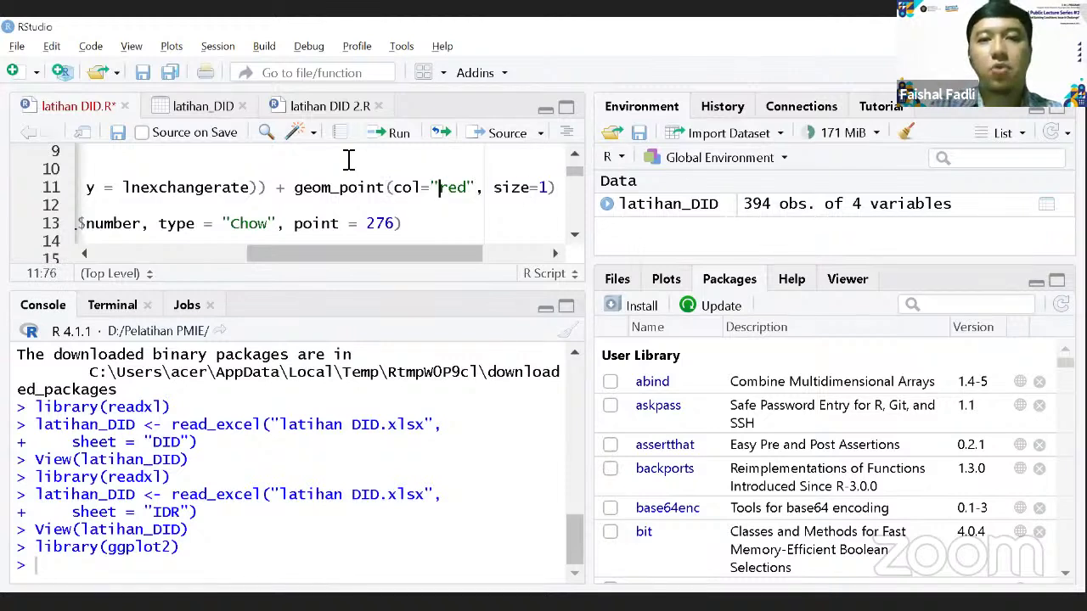
key("Right")
key("Right")
key("Right")
key("Right")
key("Right")
key("Right")
key("Right")
key("Right")
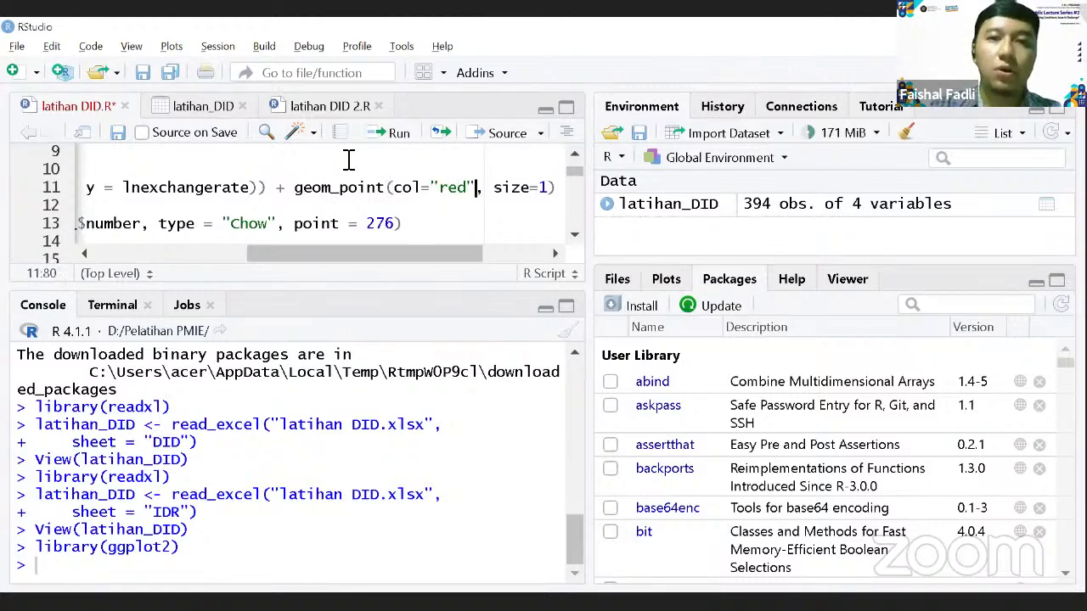
key("Right")
key("Right")
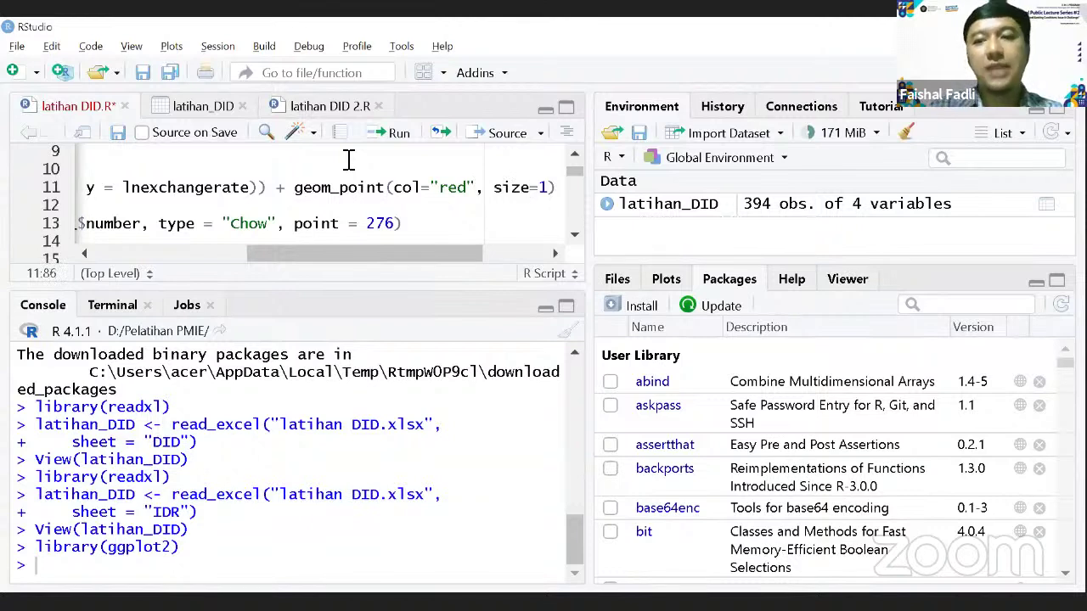
key("Right")
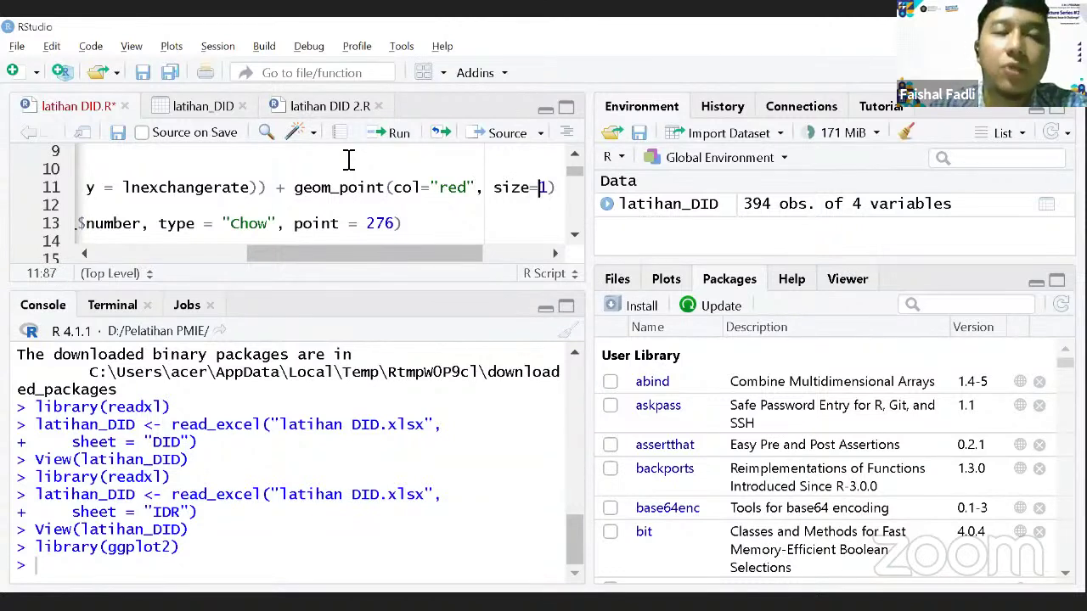
key("Right")
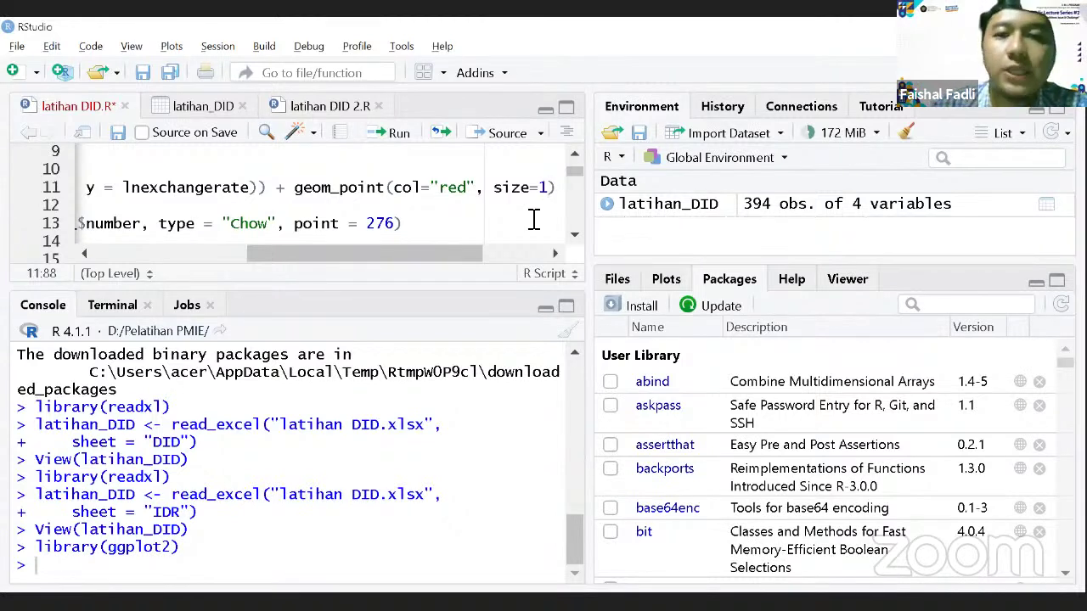
Run the ggplot line to plot lnexchangerate against number from latihan_DID as red points of size 1.
left_click(390, 136)
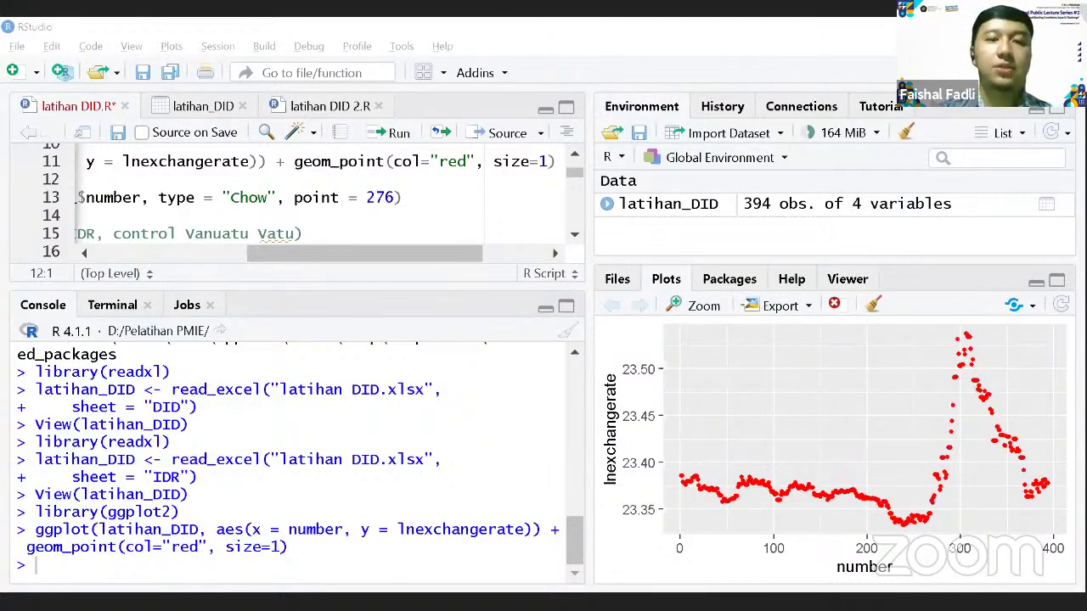
left_click(442, 416)
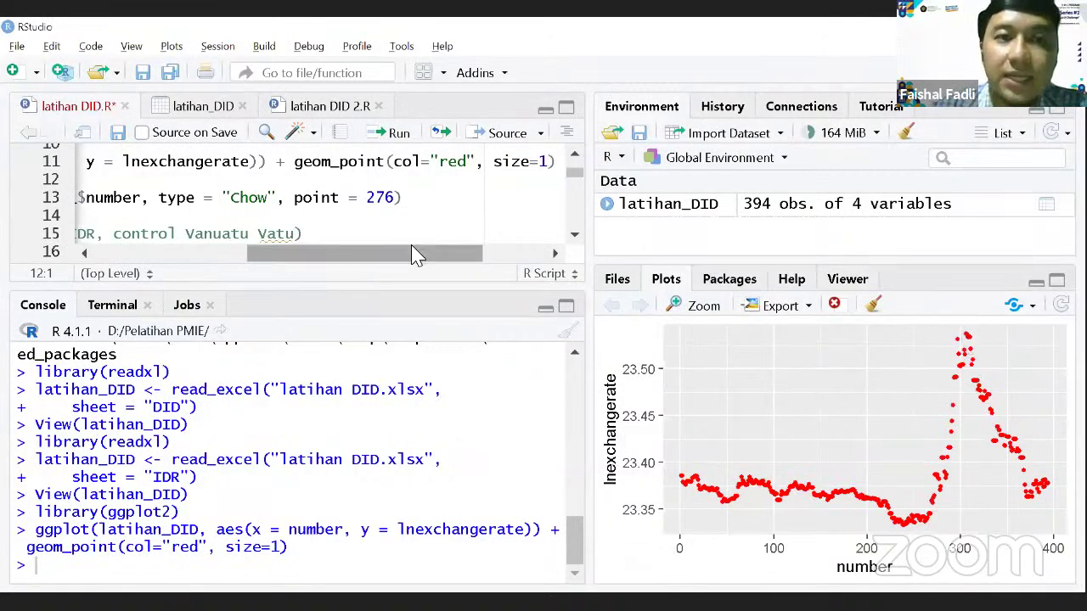
Load the strucchange package by running the library(strucchange) line of the script.
left_click_drag(412, 253, 239, 259)
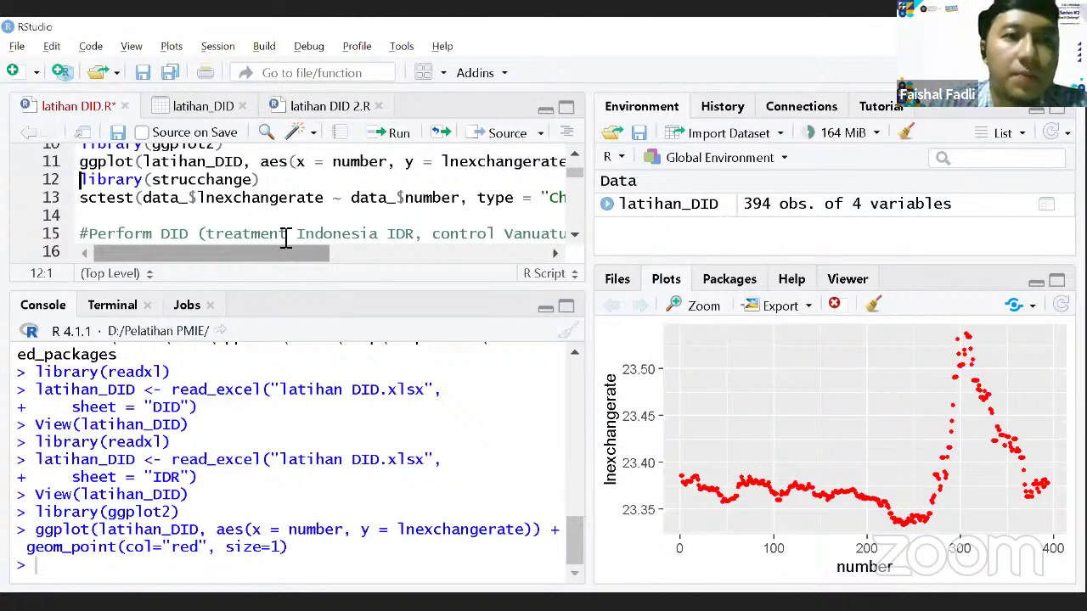
left_click(284, 195)
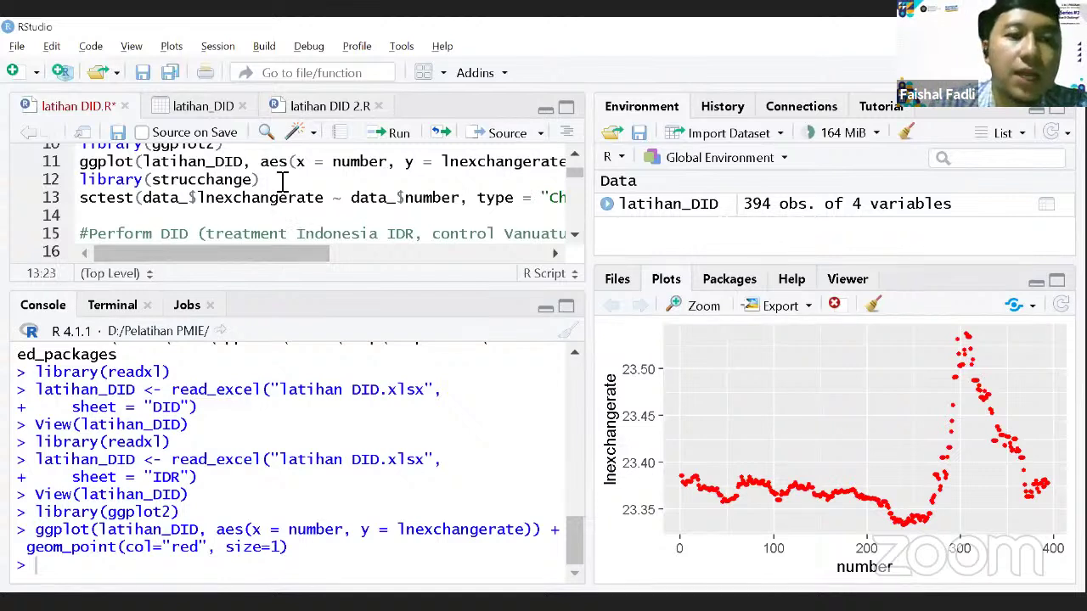
left_click(281, 181)
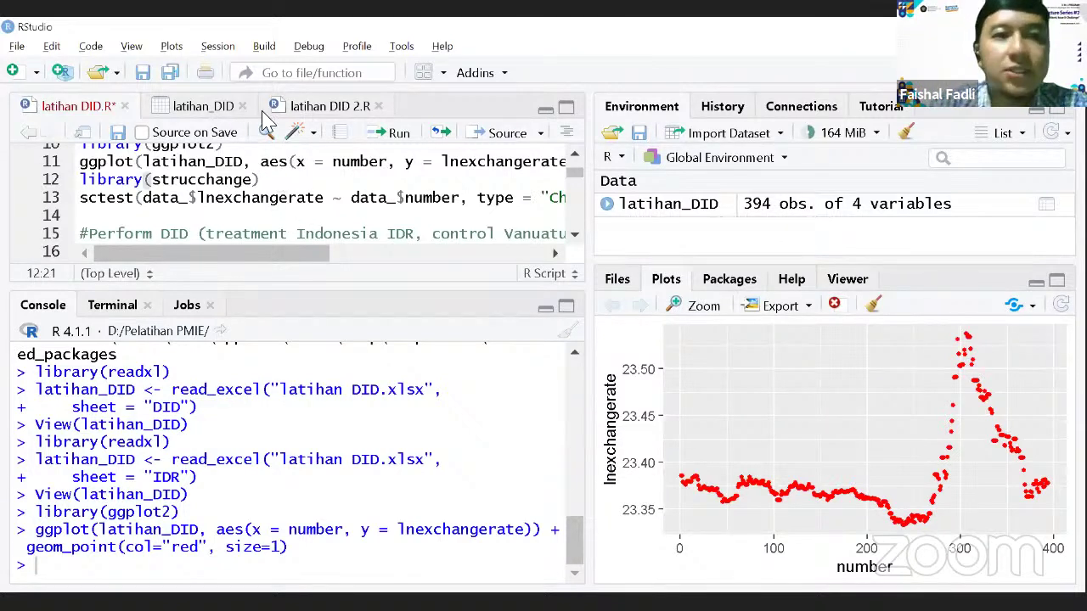
left_click(400, 137)
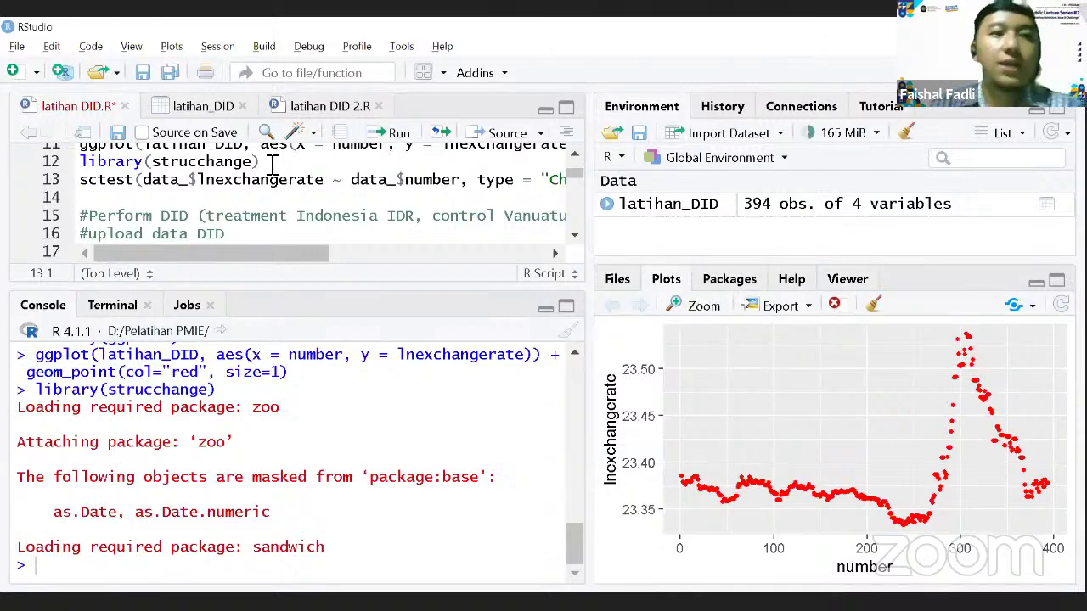
Replace data_ before $lnexchangerate in the sctest call on line 13 with latihan_DID.
key("Right")
key("Right")
key("Right")
key("Right")
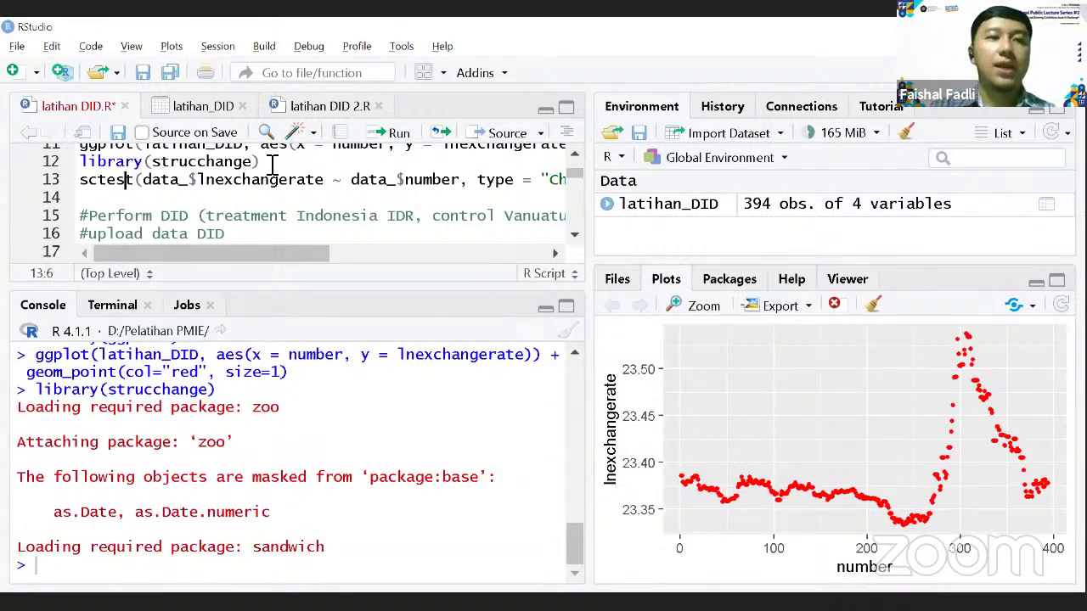
key("Right")
key("Right")
key("Right")
key("Right")
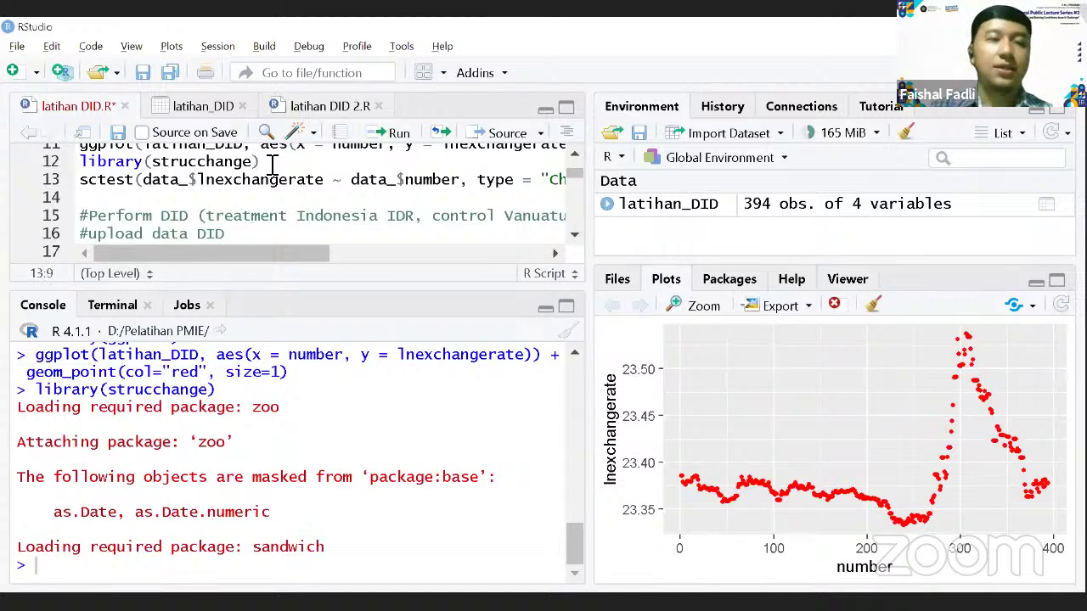
key("Left")
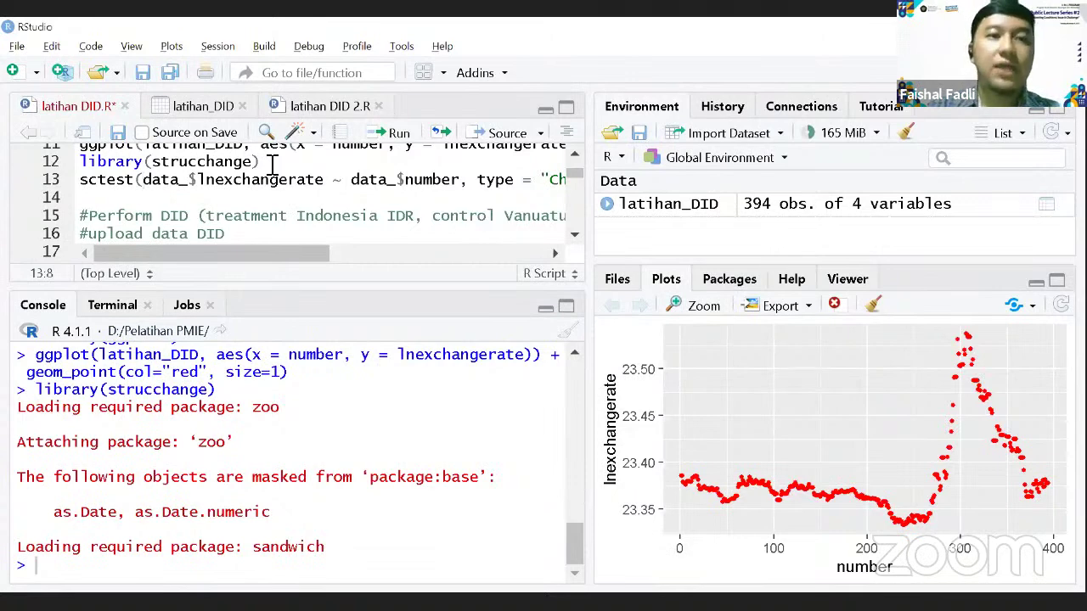
key("shift+Right")
key("shift+Right")
key("shift+Right")
key("shift+Right")
key("shift+Right")
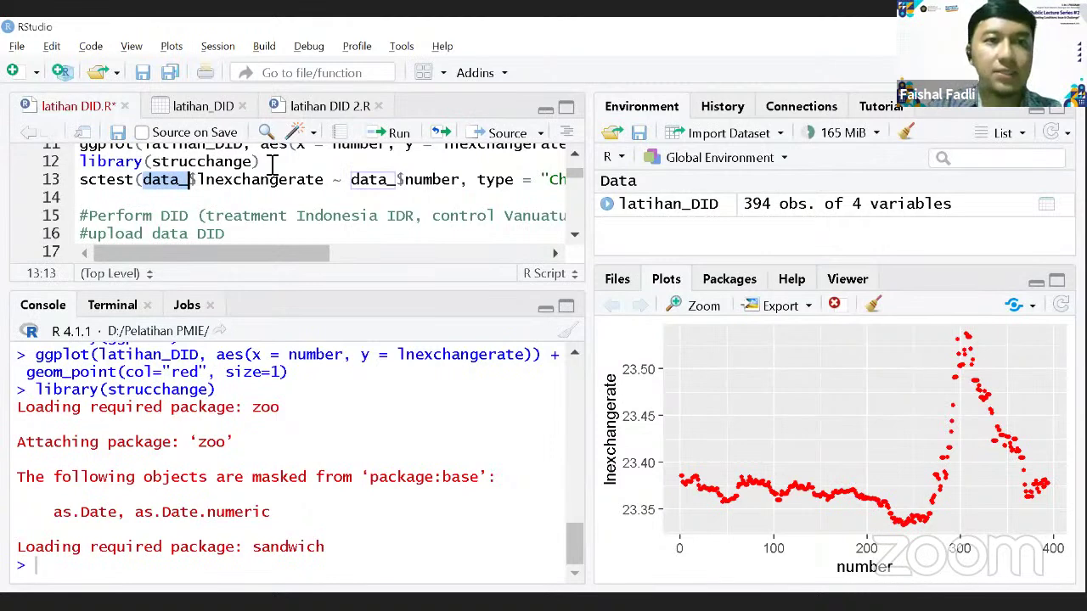
type("latihan")
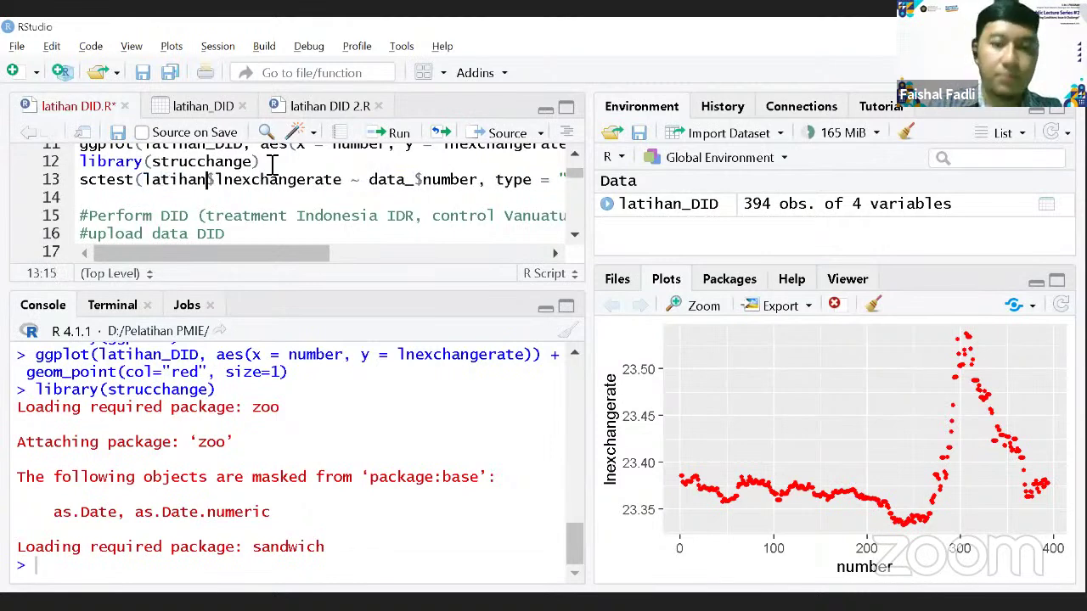
type("_DID")
key("Right")
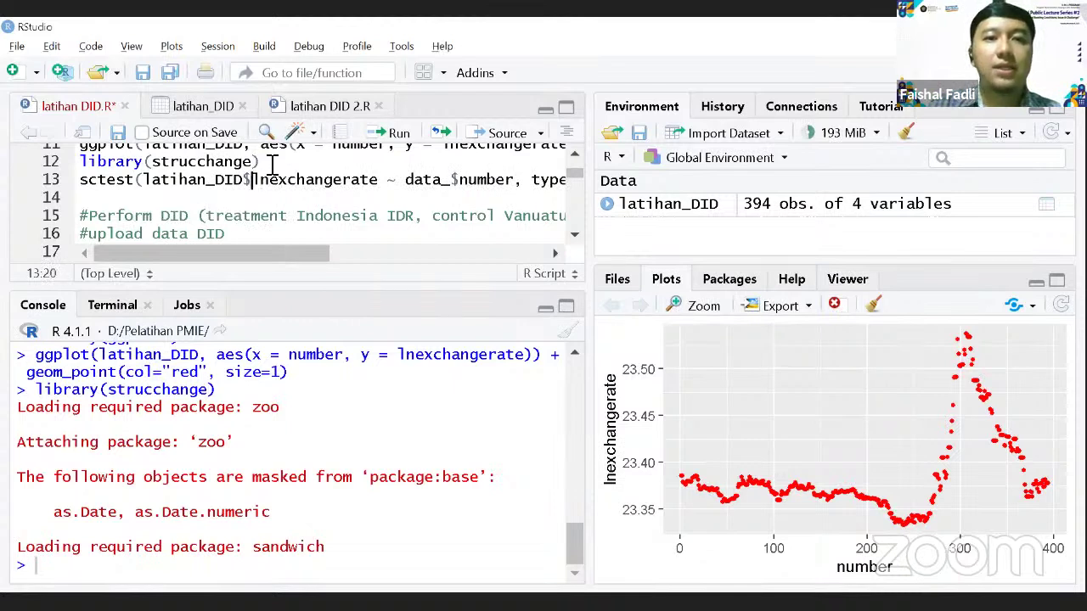
Replace data_ before $number in the sctest call on line 13 with latihan_DID.
key("Right")
key("Right")
key("Right")
key("Right")
key("Right")
key("Right")
key("Right")
key("Right")
key("Right")
key("Right")
key("Right")
key("Right")
key("Right")
key("Right")
key("Right")
key("Right")
key("Right")
key("Right")
key("Right")
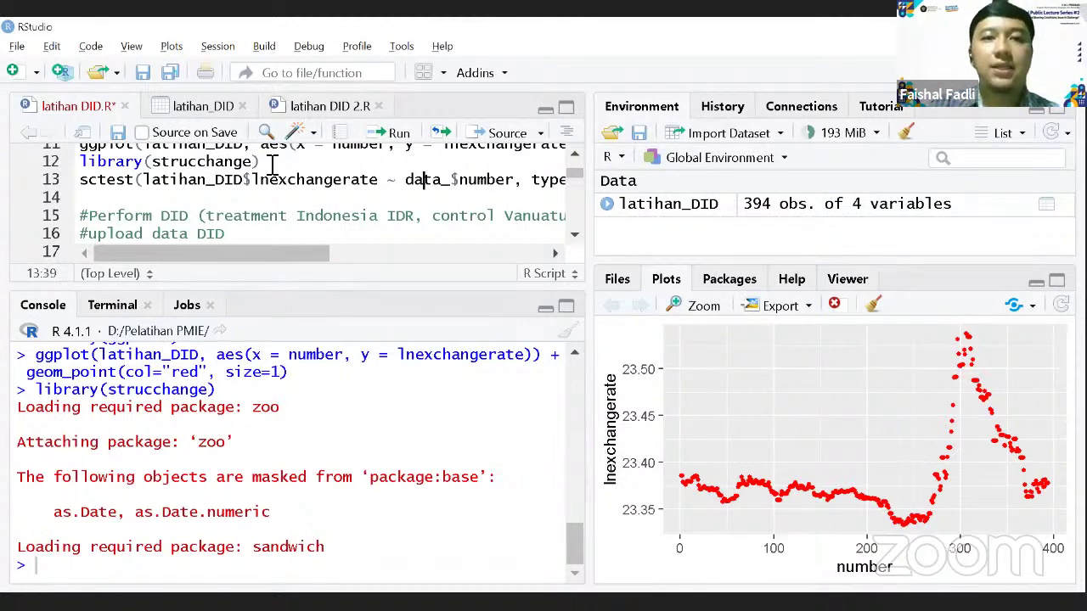
key("Left")
key("Left")
key("shift+Right")
key("shift+Right")
key("shift+Right")
key("shift+Right")
key("shift+Right")
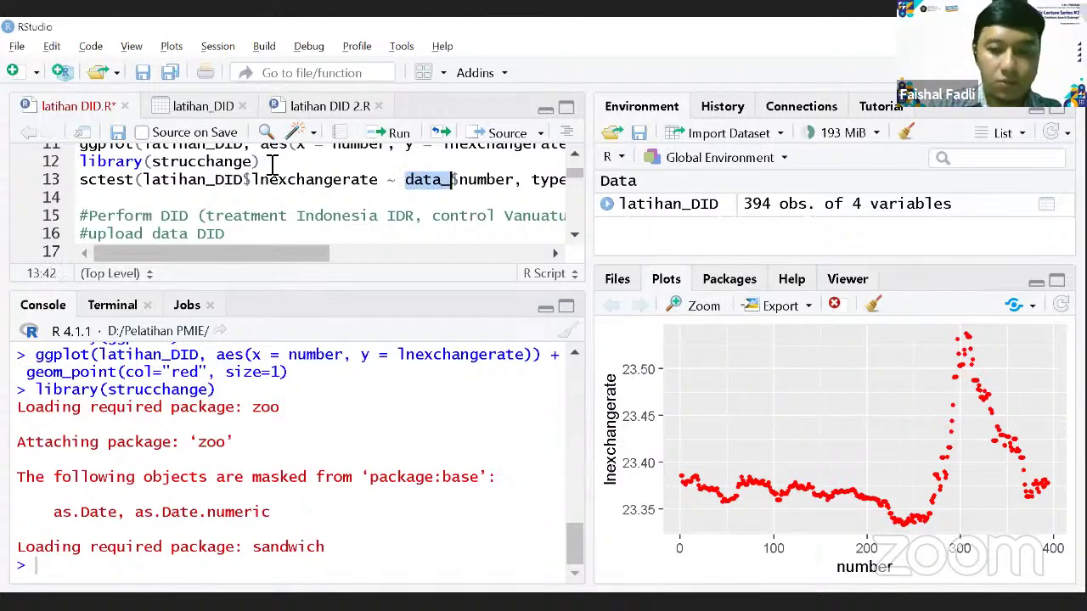
type("latihan_")
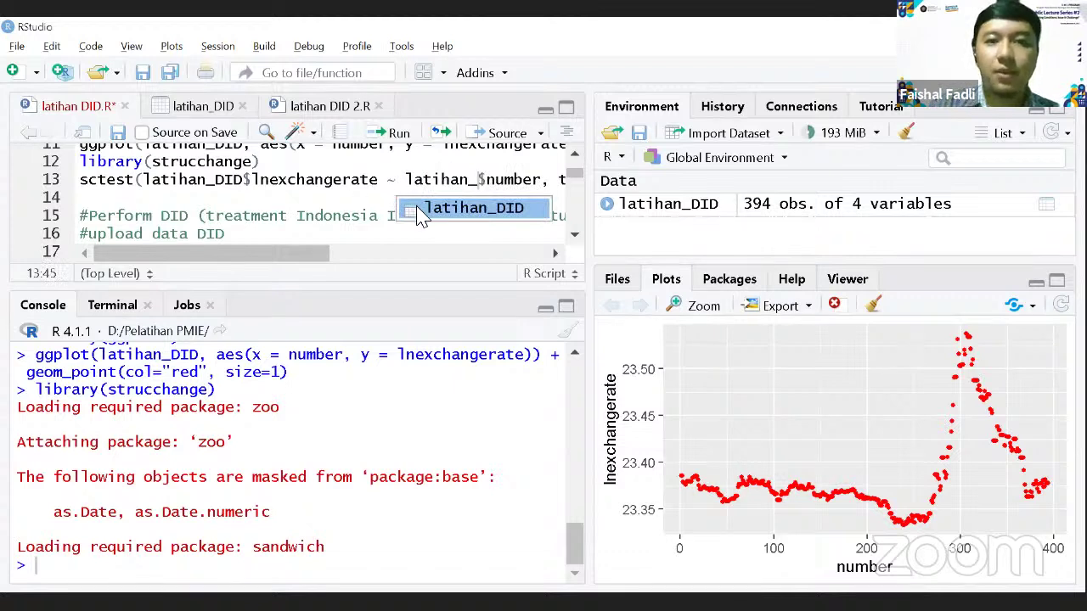
left_click(422, 215)
Set the point argument of the Chow sctest call on line 13 to 277.
key("Right")
key("Right")
key("Right")
key("Right")
key("Right")
key("Right")
key("Right")
key("Right")
key("Right")
key("Right")
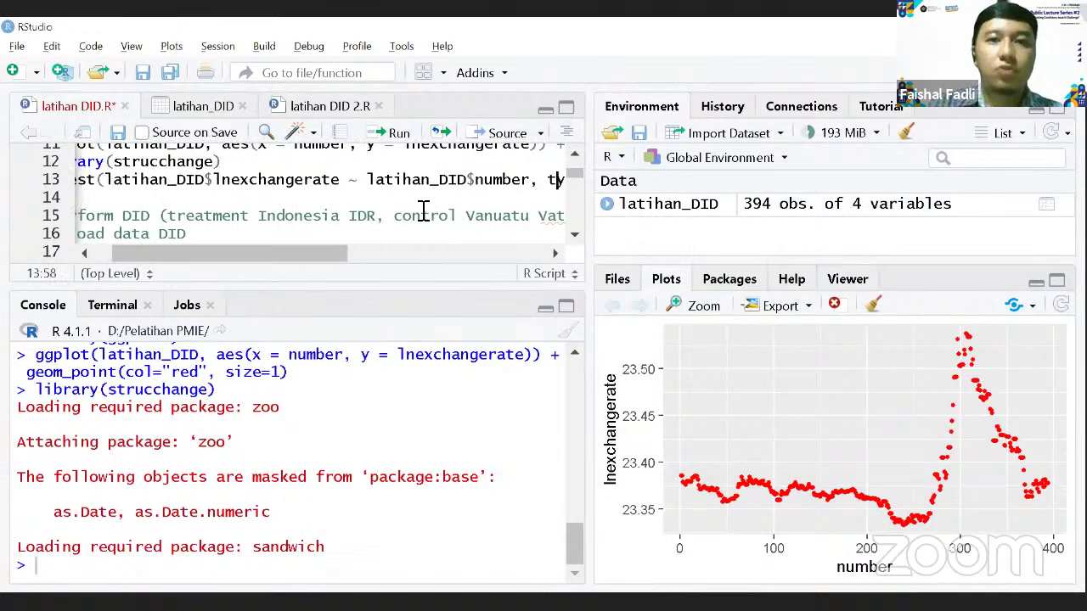
key("Left")
key("Left")
key("Left")
key("Left")
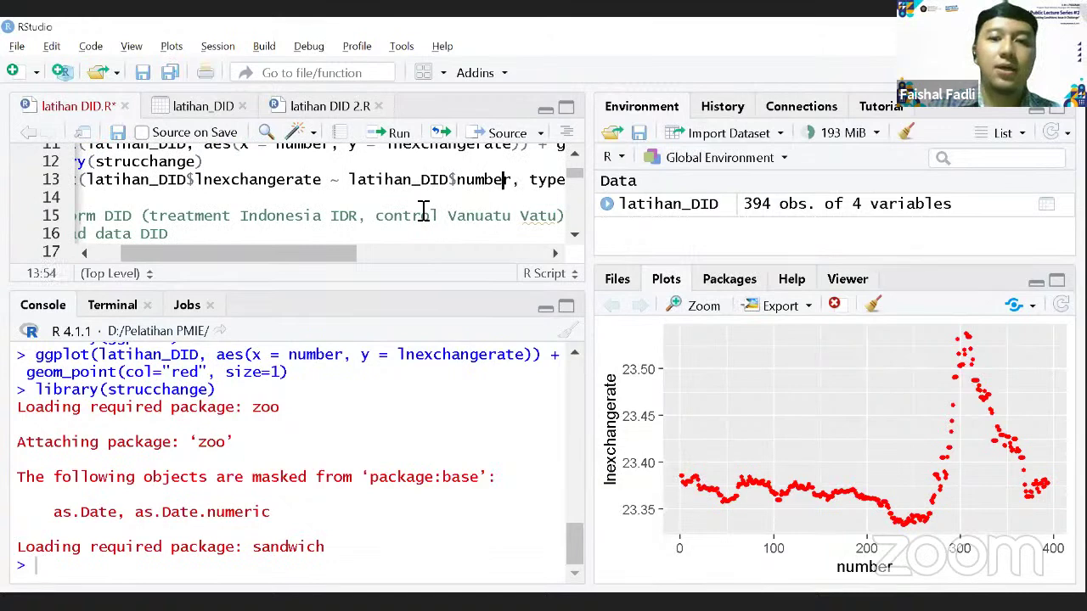
key("Right")
key("Right")
key("Right")
key("Right")
key("Right")
key("Right")
key("Right")
key("Right")
key("Right")
key("Right")
key("Right")
key("Right")
key("Right")
key("Right")
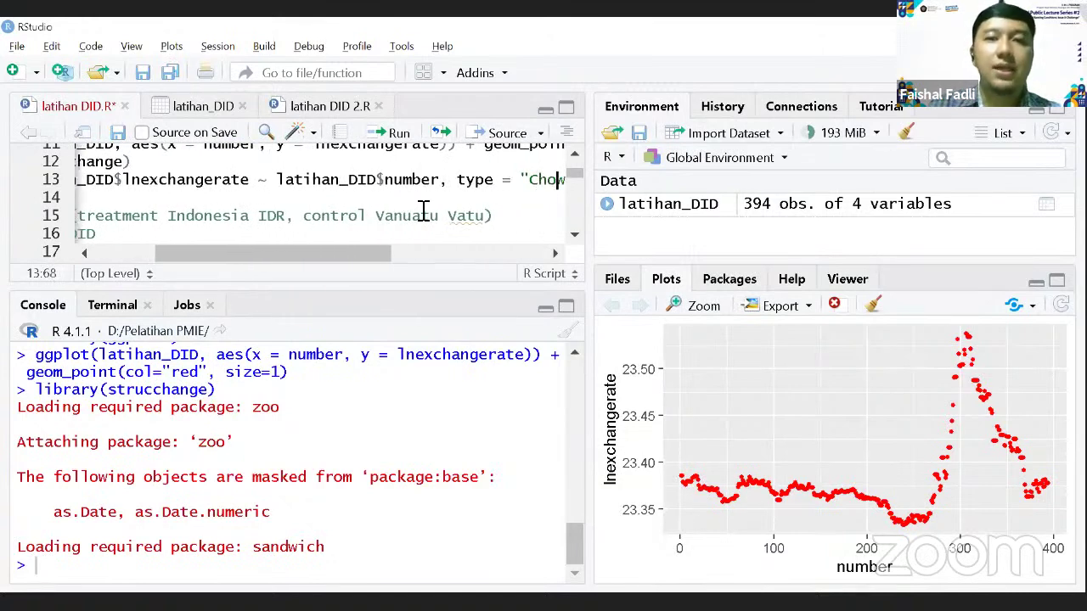
type("\", point = ")
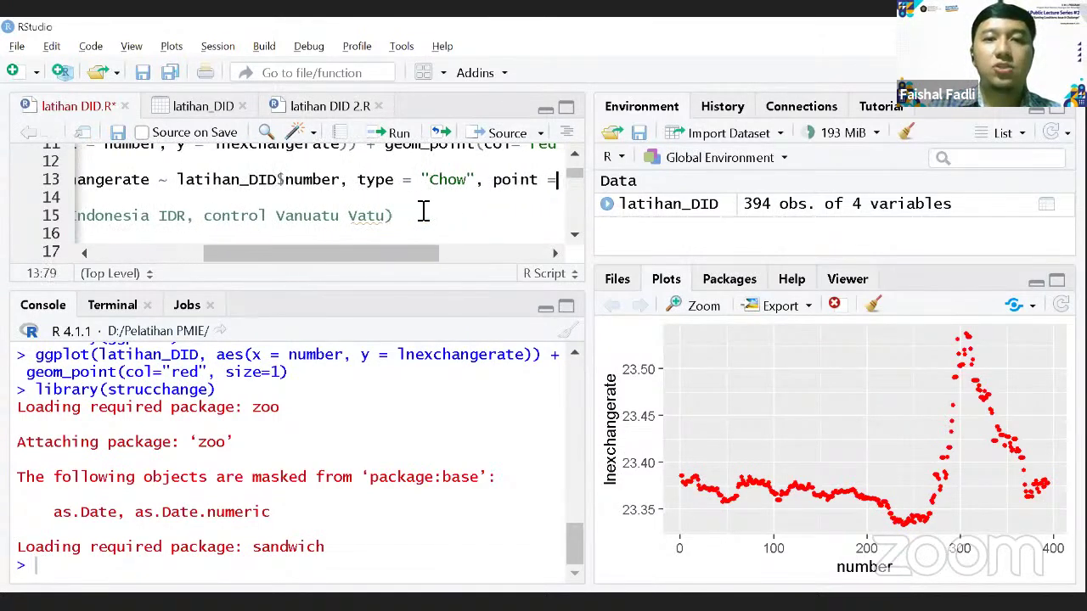
type(" 276")
key("Down")
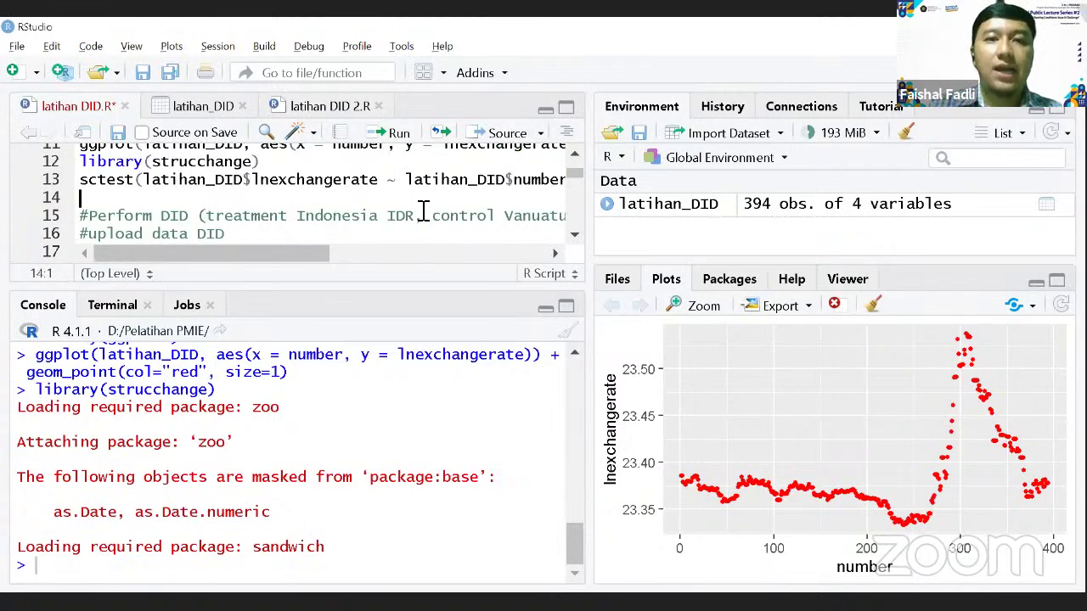
key("Up")
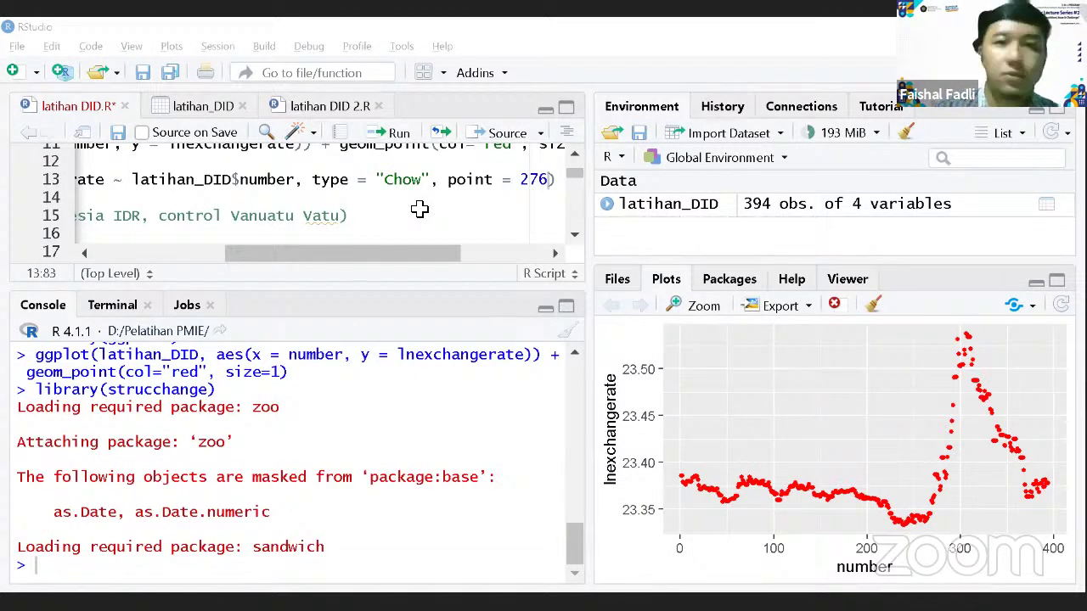
key("BackSpace")
type("7")
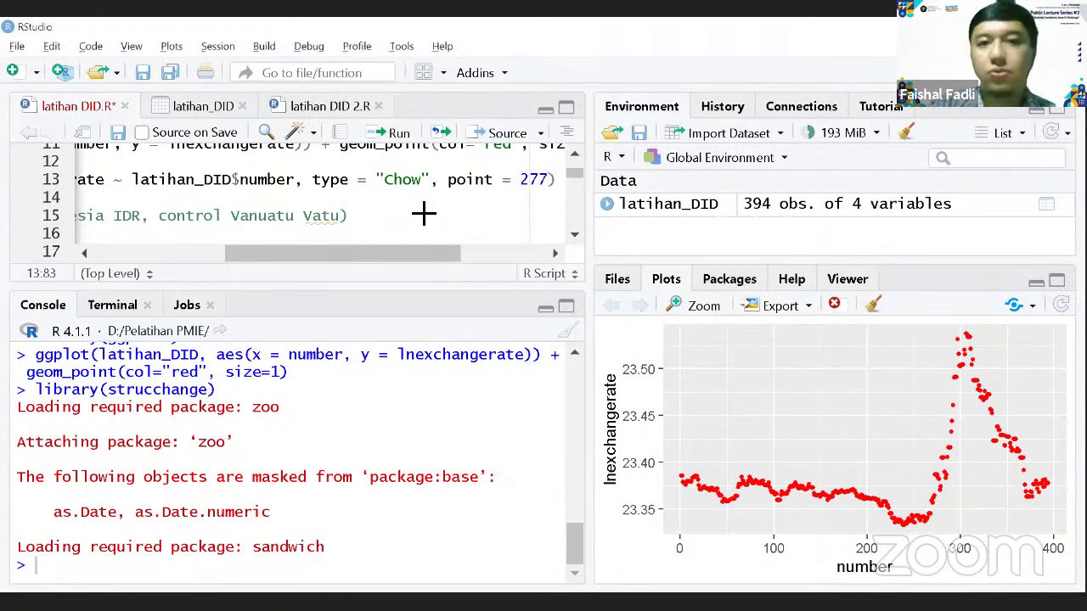
Run the sctest line for the Chow test on latihan_DID and highlight the p-value in the console output.
left_click(389, 134)
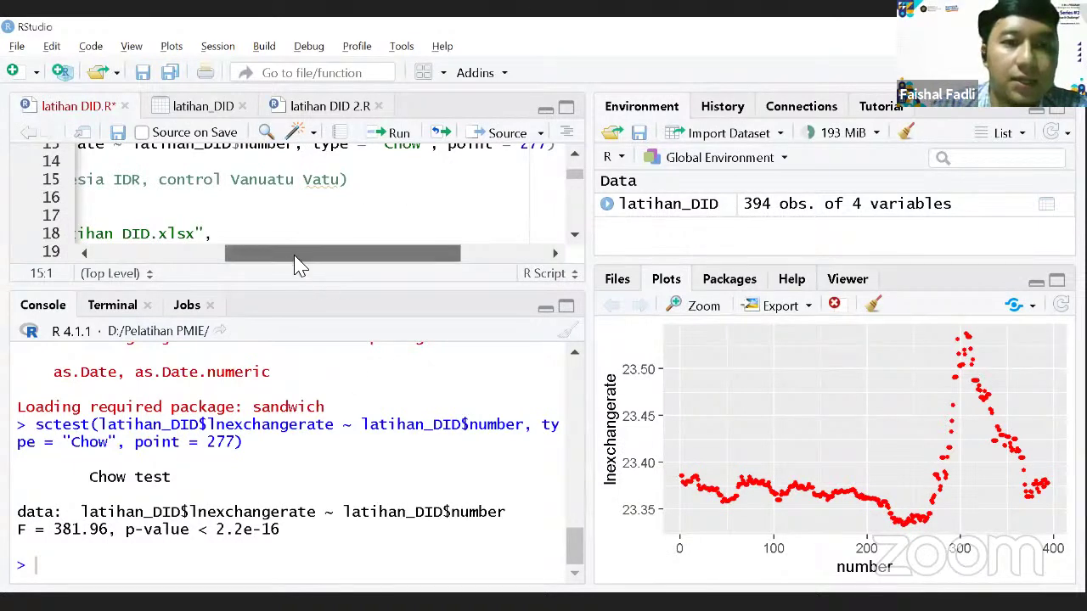
left_click_drag(298, 255, 151, 268)
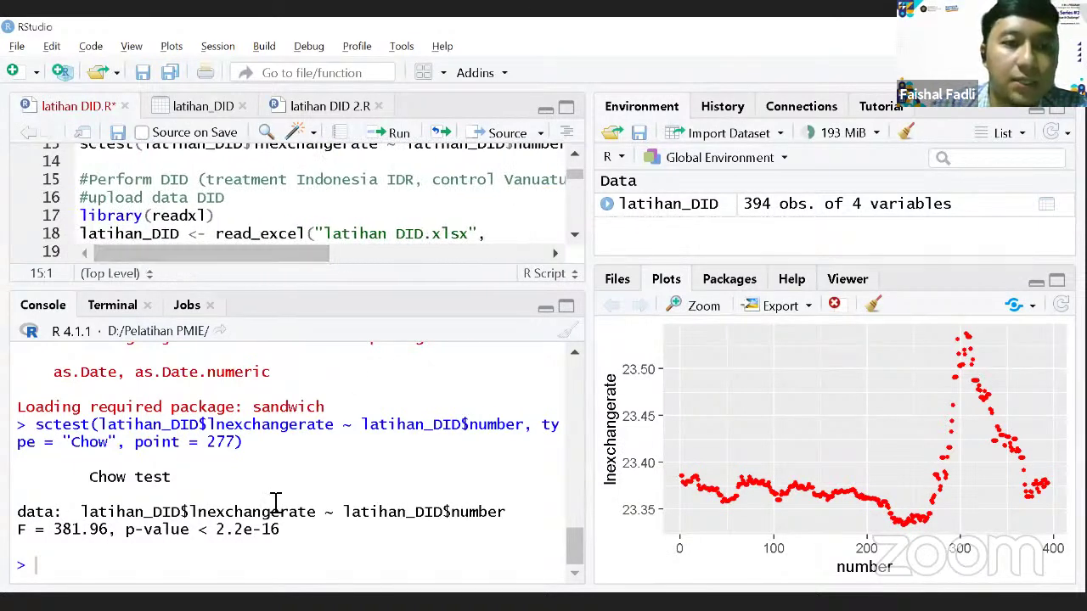
left_click_drag(198, 530, 288, 533)
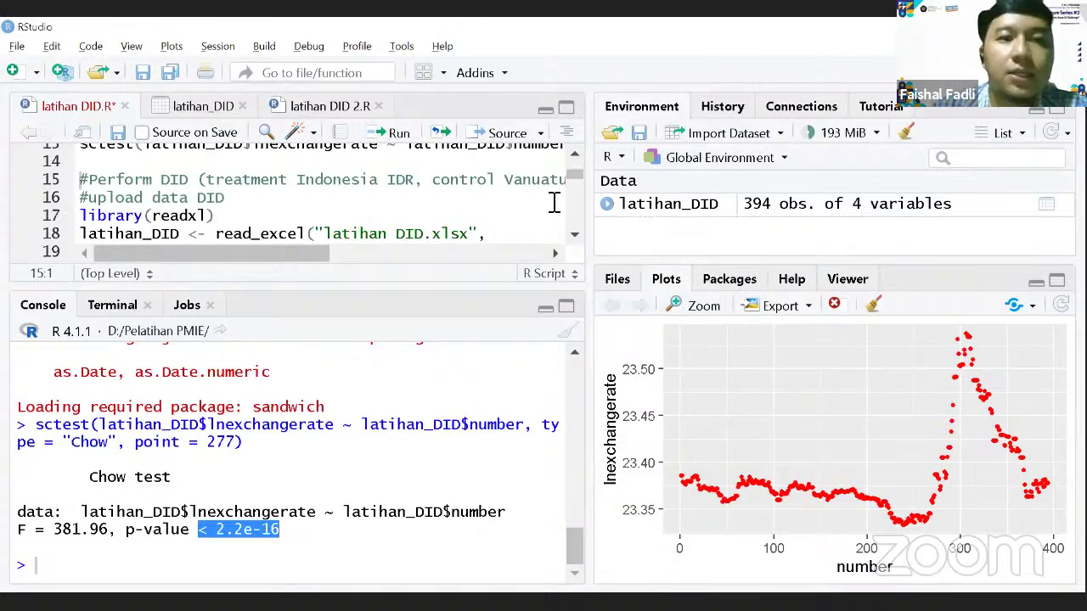
Review the script from the strucchange lines down to the comments and read_excel call of the DID section.
left_click(411, 183)
key("Up")
key("Up")
key("Up")
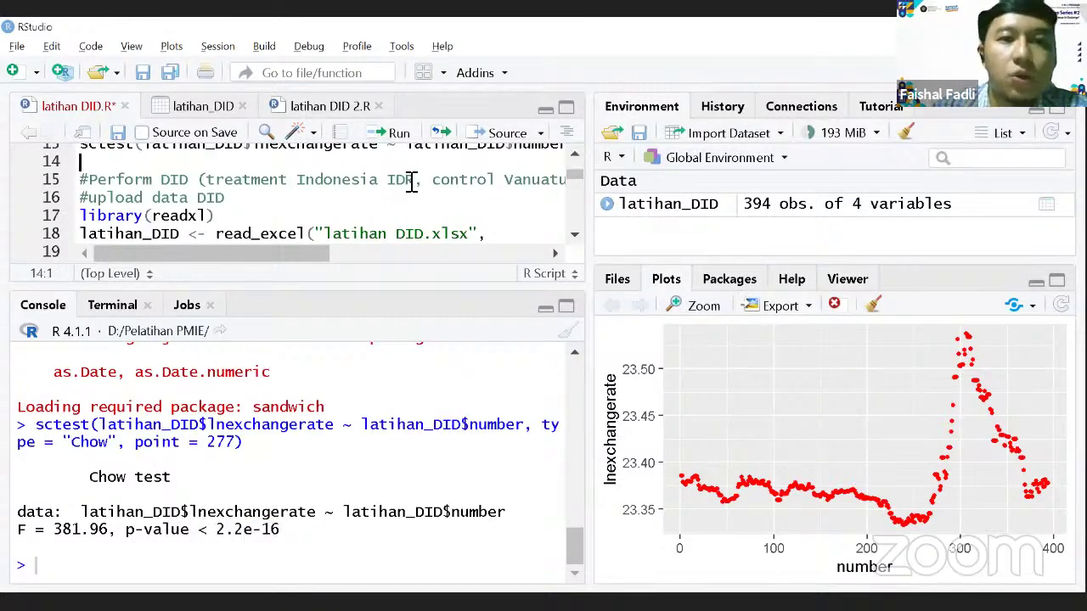
scroll(411, 183, "up", 2)
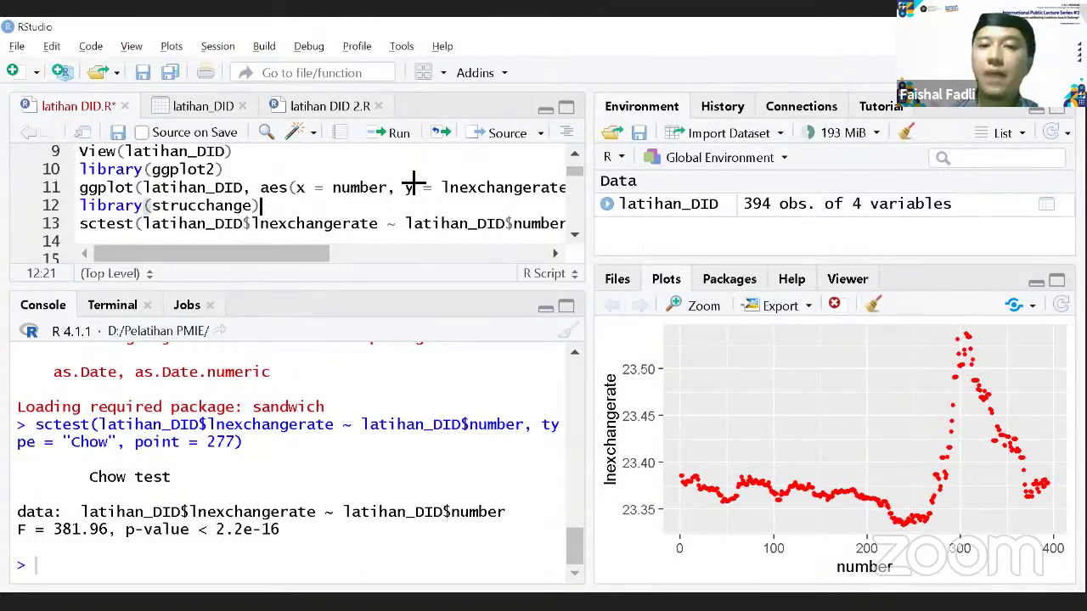
left_click(405, 223)
key("Down")
key("Down")
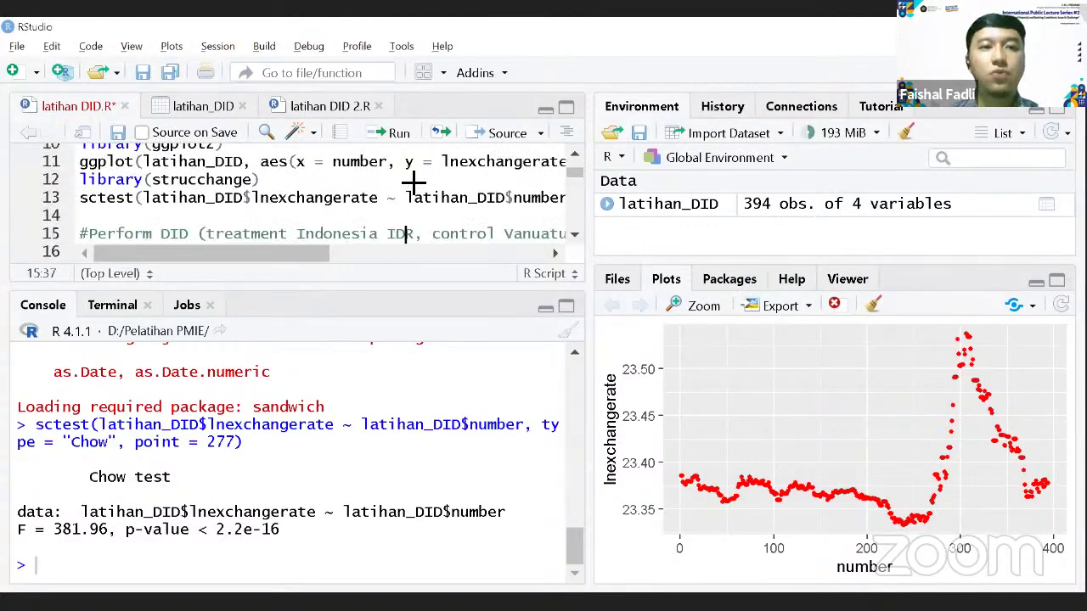
key("Down")
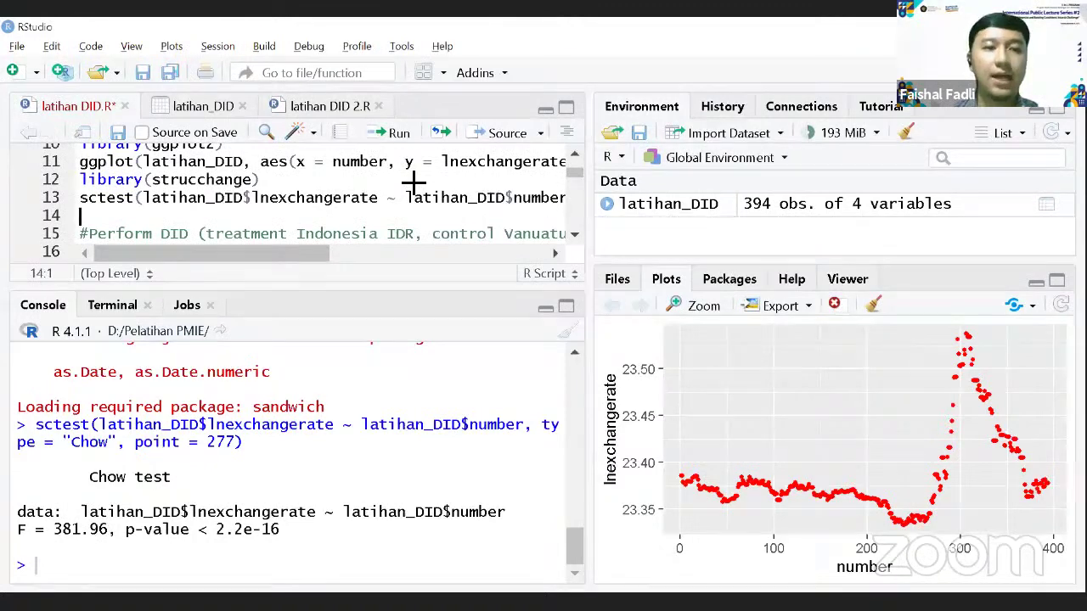
type("#upload data DID")
key("ctrl+shift+z")
key("ctrl+shift+z")
key("ctrl+shift+z")
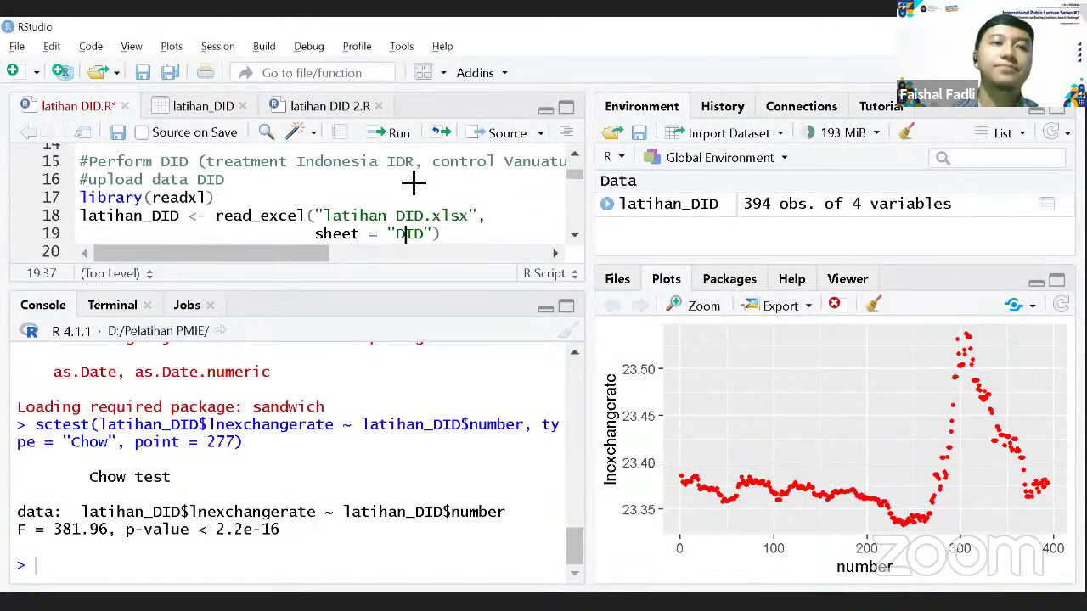
left_click(317, 162)
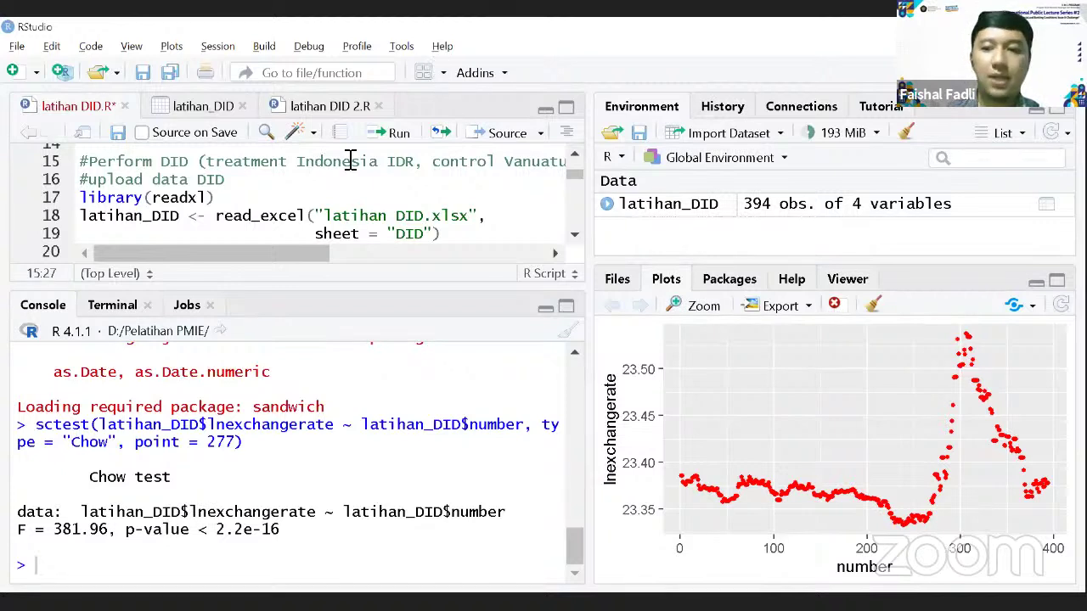
key("Up")
key("Up")
key("Up")
key("Down")
key("Down")
key("Down")
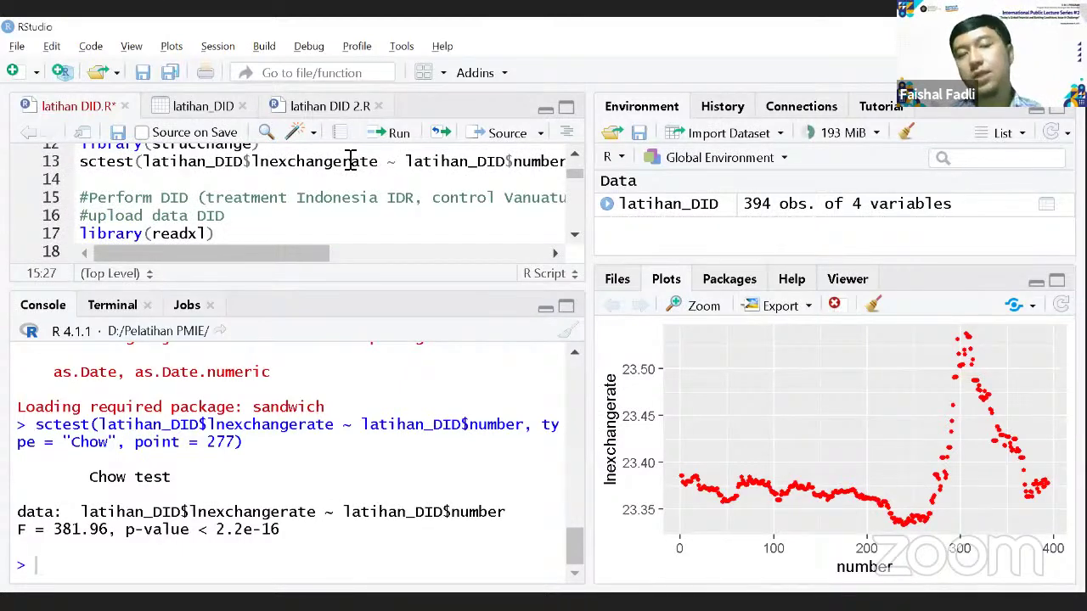
Replace Vatu with VUV as the control currency in the Perform DID comment on line 15.
key("Right")
key("Right")
key("Right")
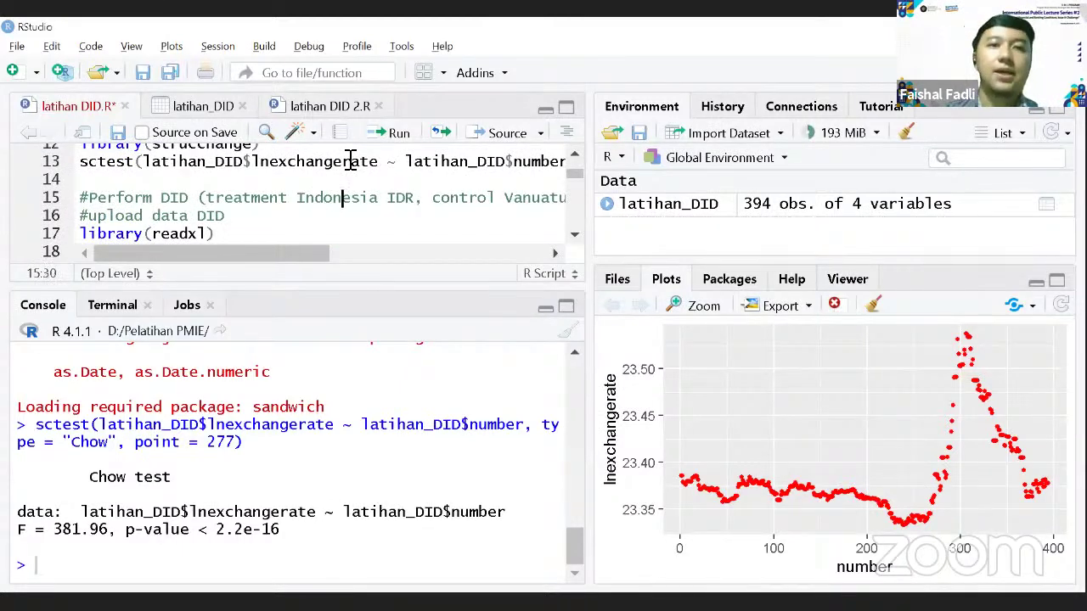
key("Right")
key("Right")
key("Right")
key("Right")
key("Right")
key("Right")
key("Right")
key("Right")
key("Right")
key("Right")
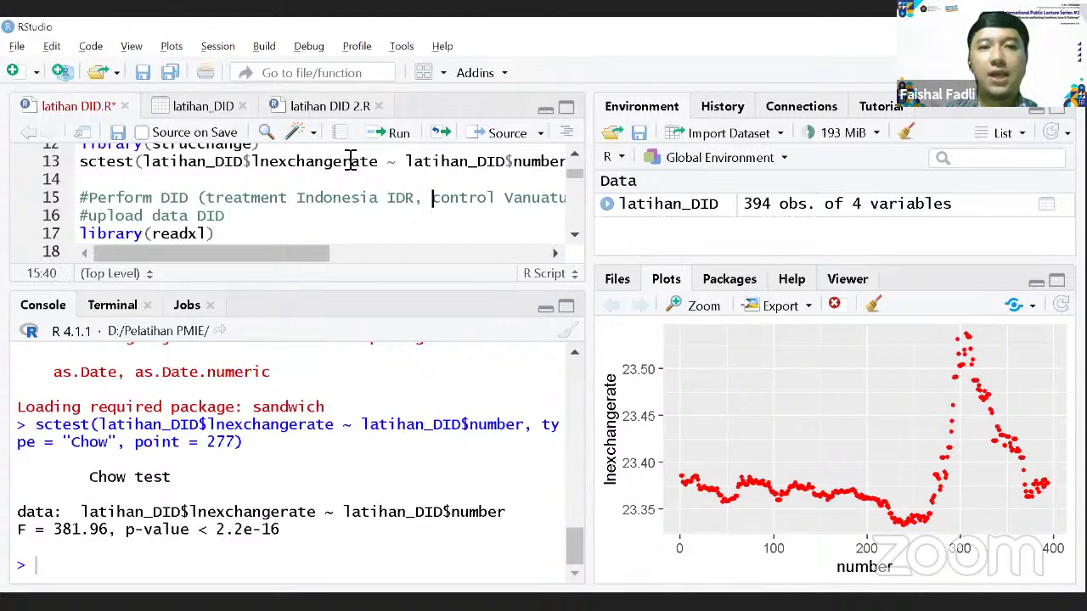
key("Right")
key("Right")
key("Right")
key("Right")
key("Right")
key("Right")
key("Right")
key("Right")
key("Right")
key("Right")
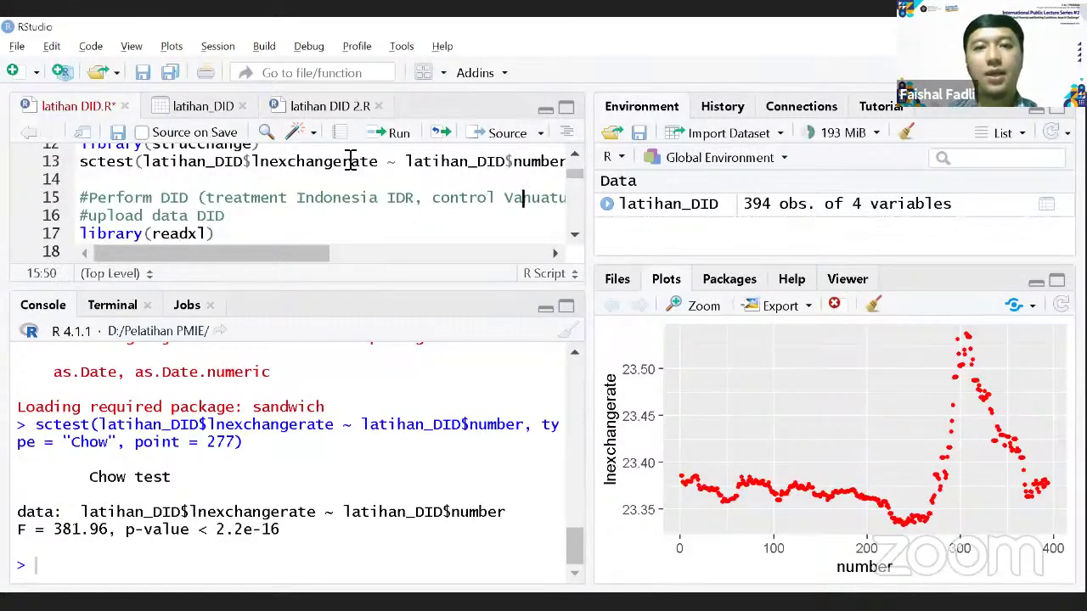
key("Right")
key("Right")
key("Right")
key("Right")
key("Right")
key("Right")
key("Right")
key("Right")
key("Right")
key("Right")
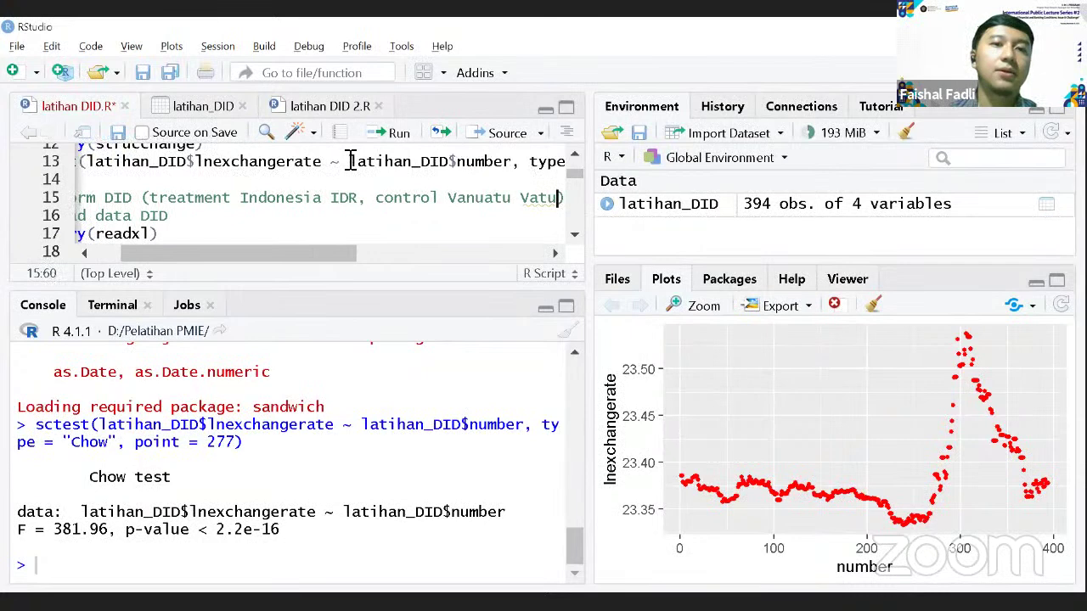
key("Right")
key("Right")
key("Right")
key("Left")
key("Left")
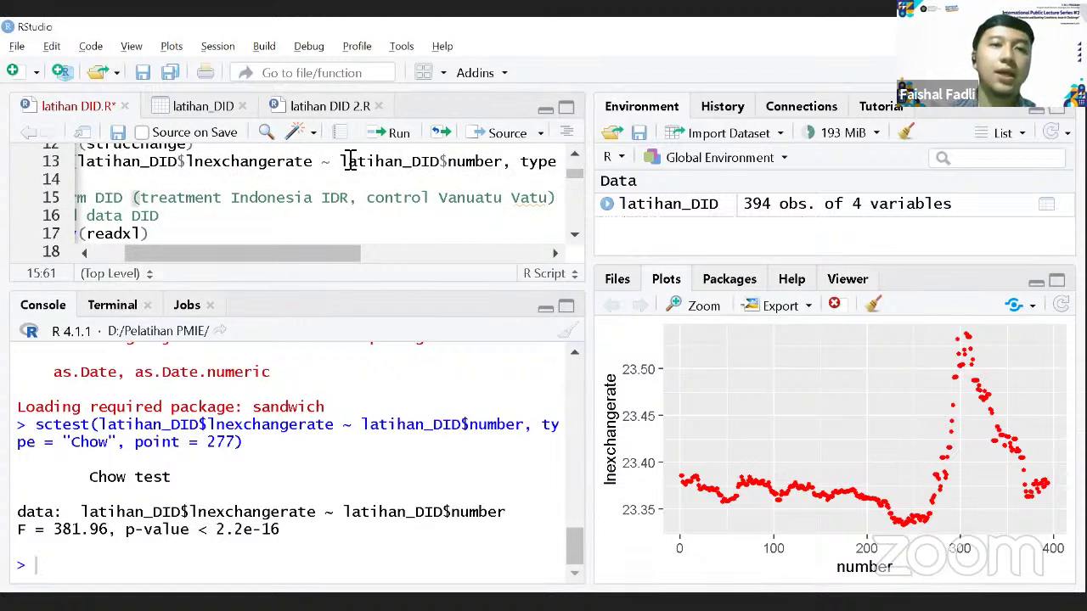
key("Left")
key("Left")
key("Right")
key("BackSpace")
key("BackSpace")
key("BackSpace")
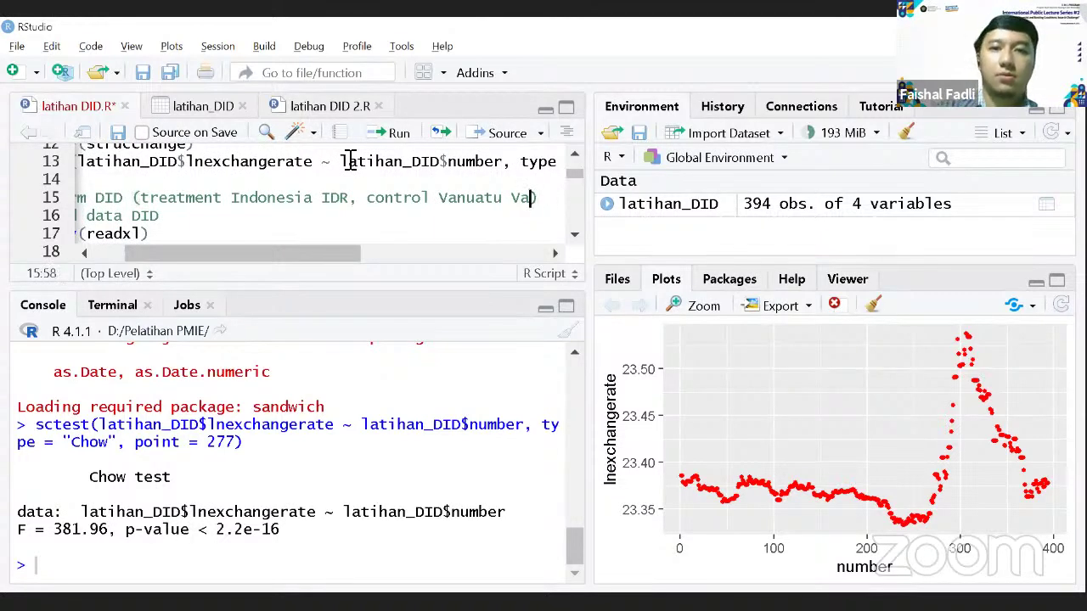
type("U")
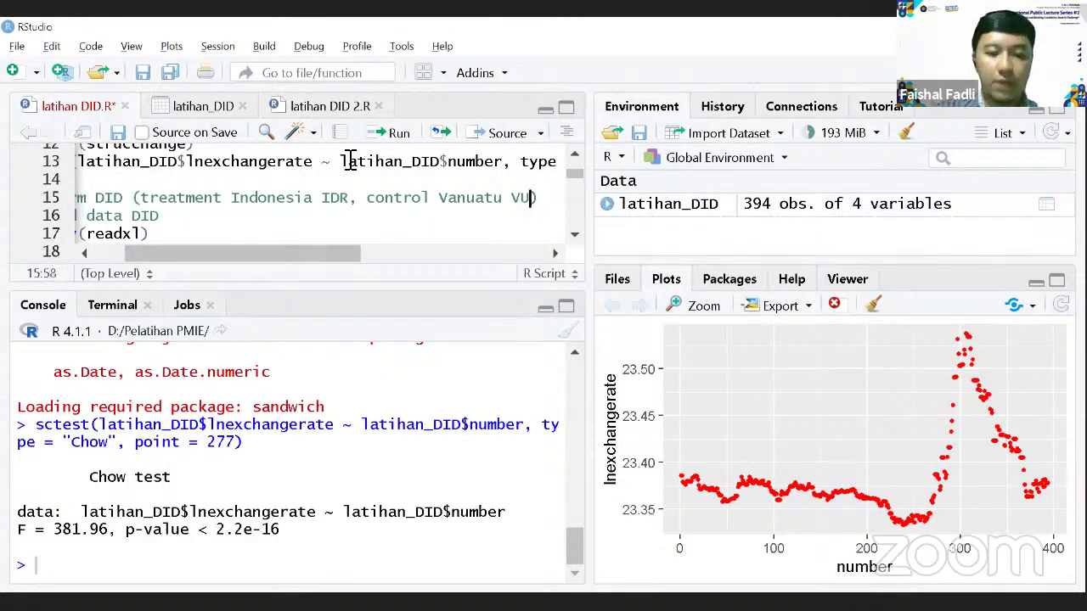
type("V")
Place the cursor at the end of the upload data DID comment and close the latihan_DID data view.
key("Down")
key("Home")
key("Right")
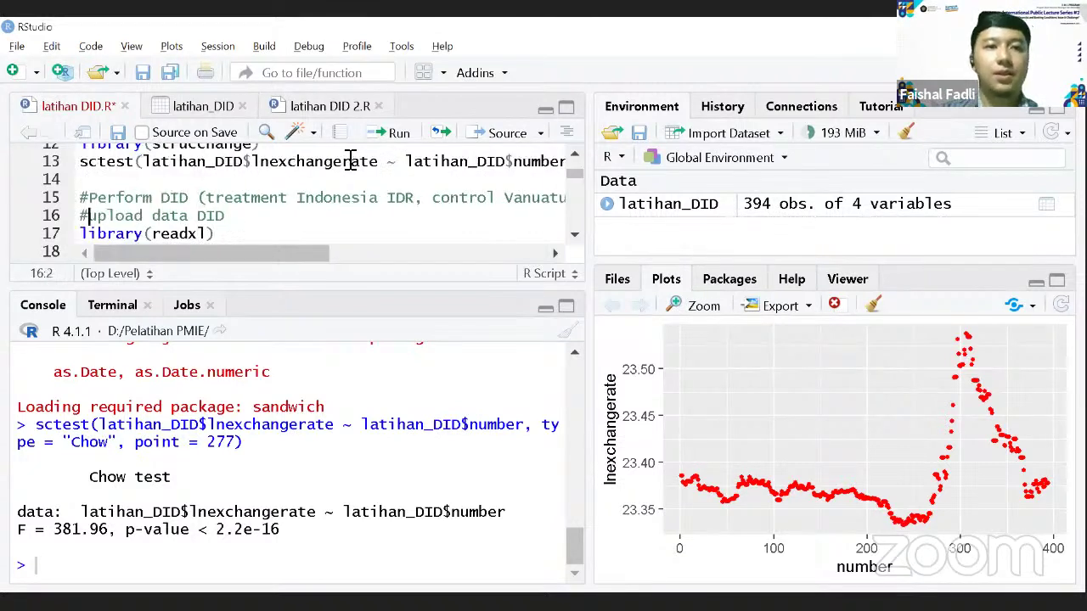
left_click(250, 223)
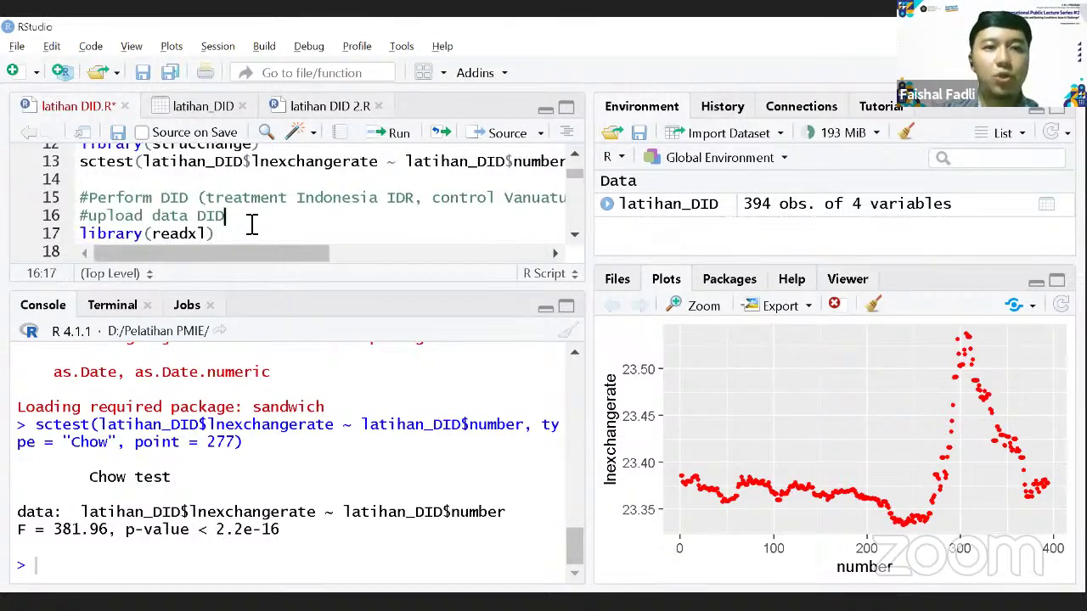
left_click(243, 106)
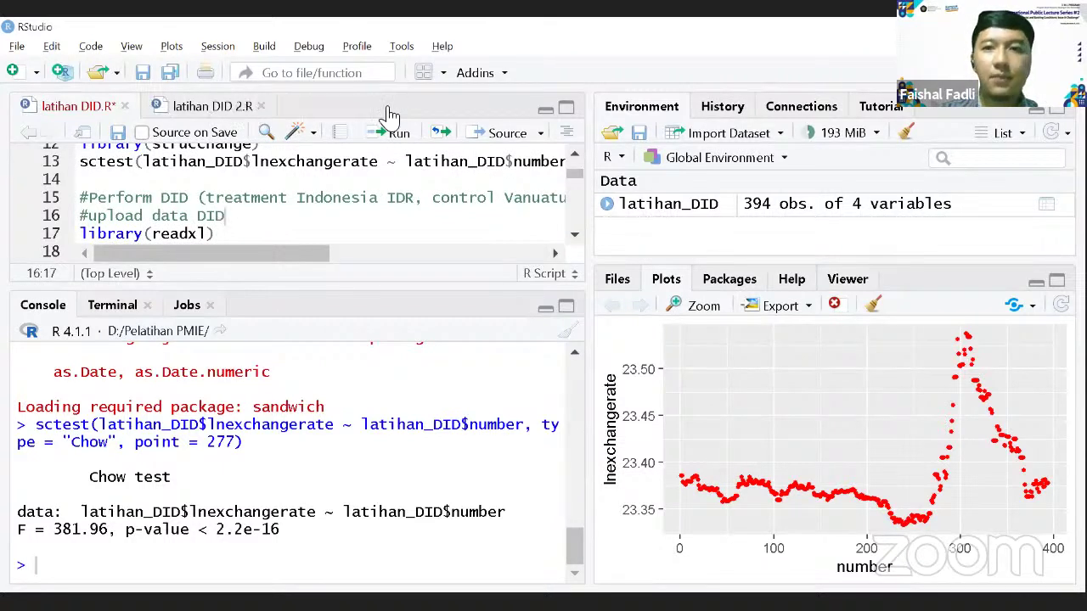
Start an Excel data import and choose the latihan DID workbook from the Pelatihan PMIE folder as its source.
left_click(730, 136)
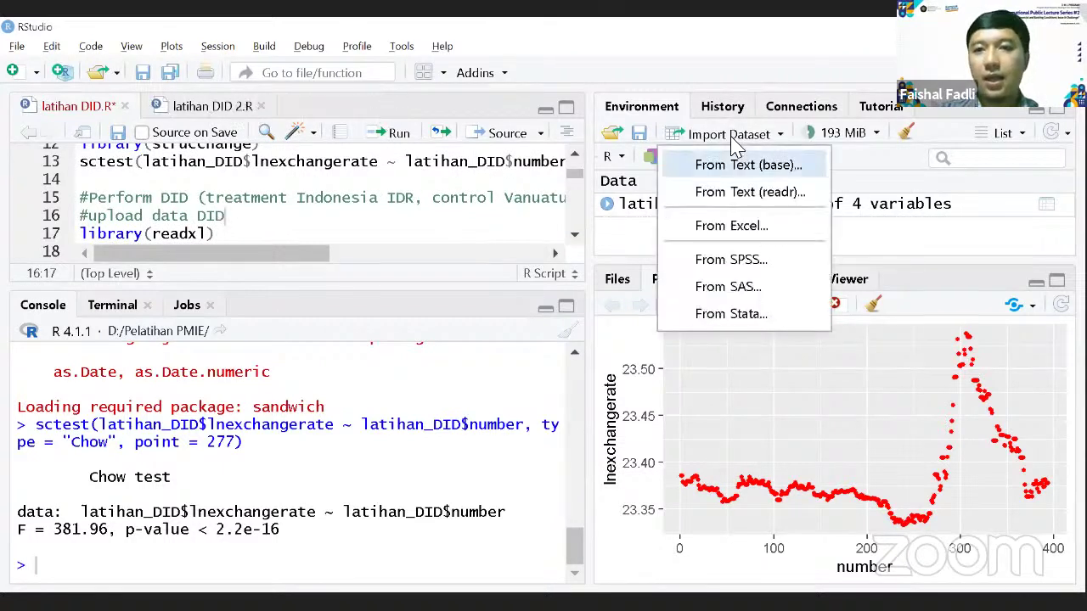
left_click(732, 229)
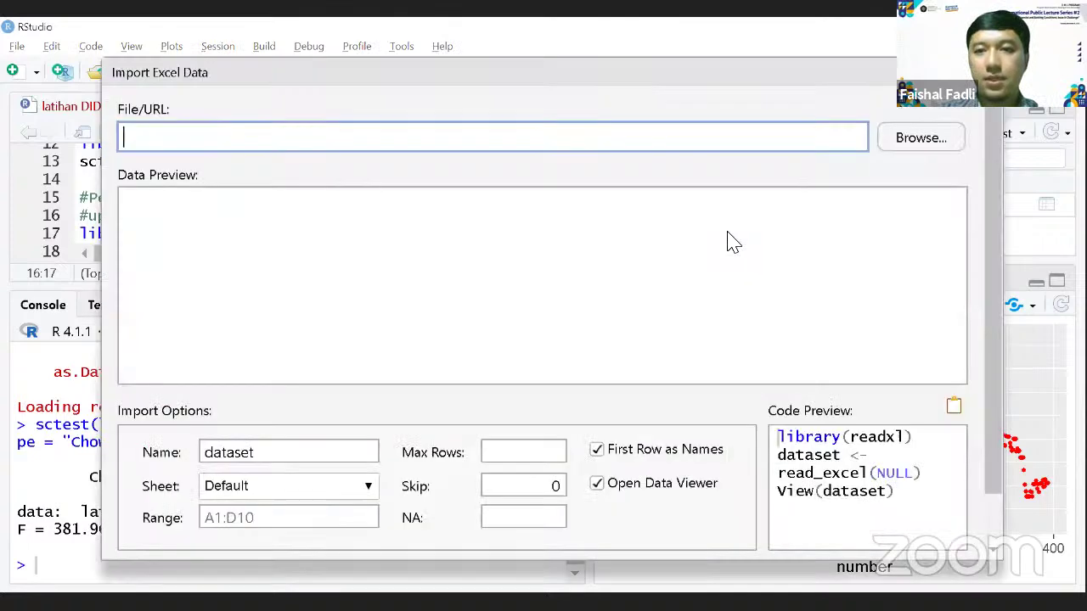
left_click(908, 148)
left_click(296, 218)
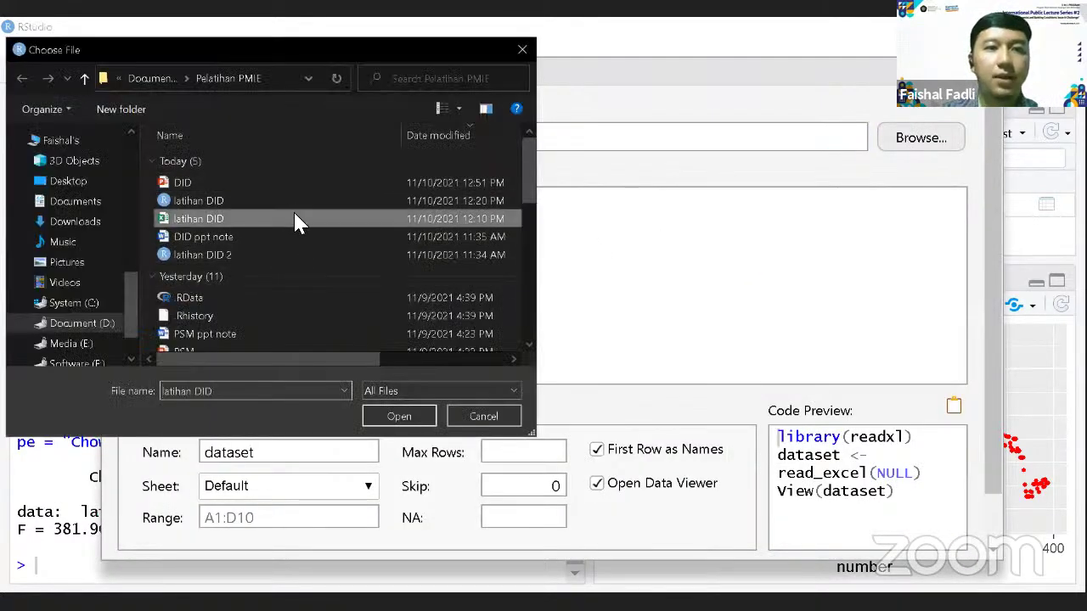
double_click(295, 219)
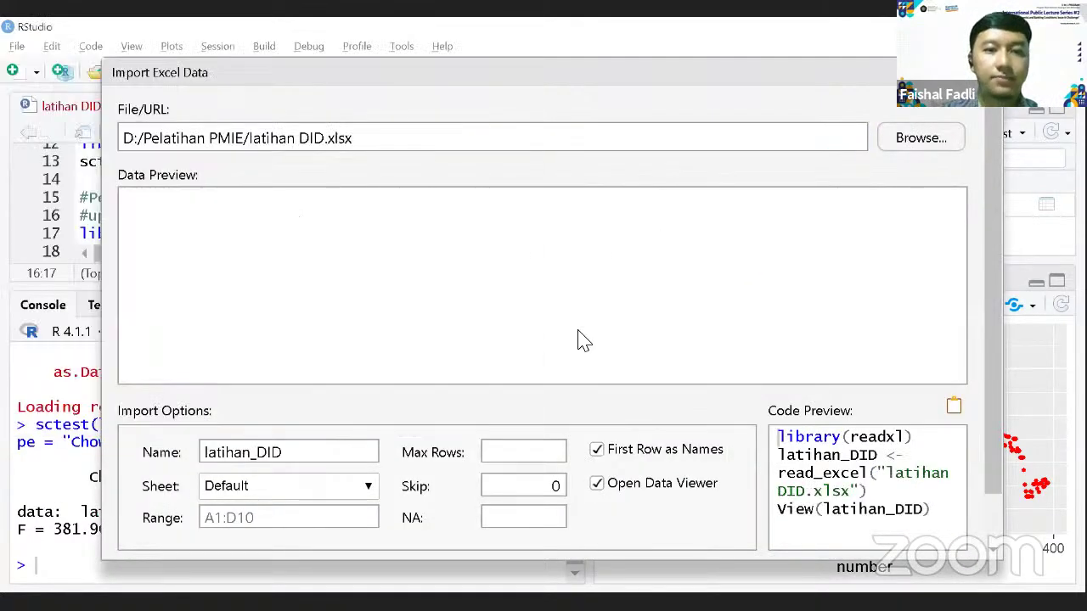
Select the DID sheet and import it as latihan_DID with the data viewer open.
left_click(368, 491)
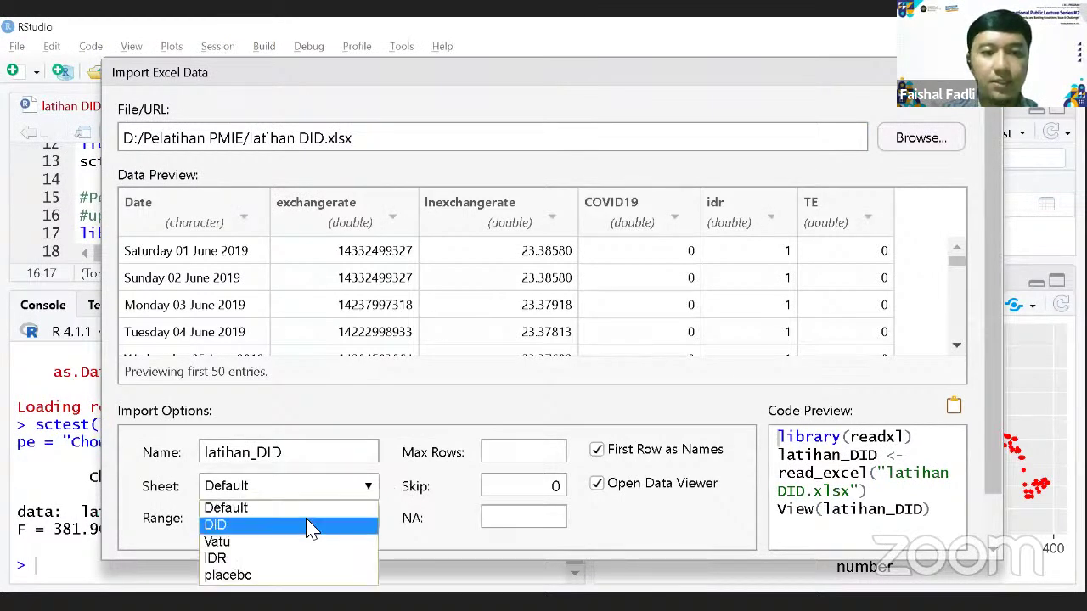
left_click(310, 525)
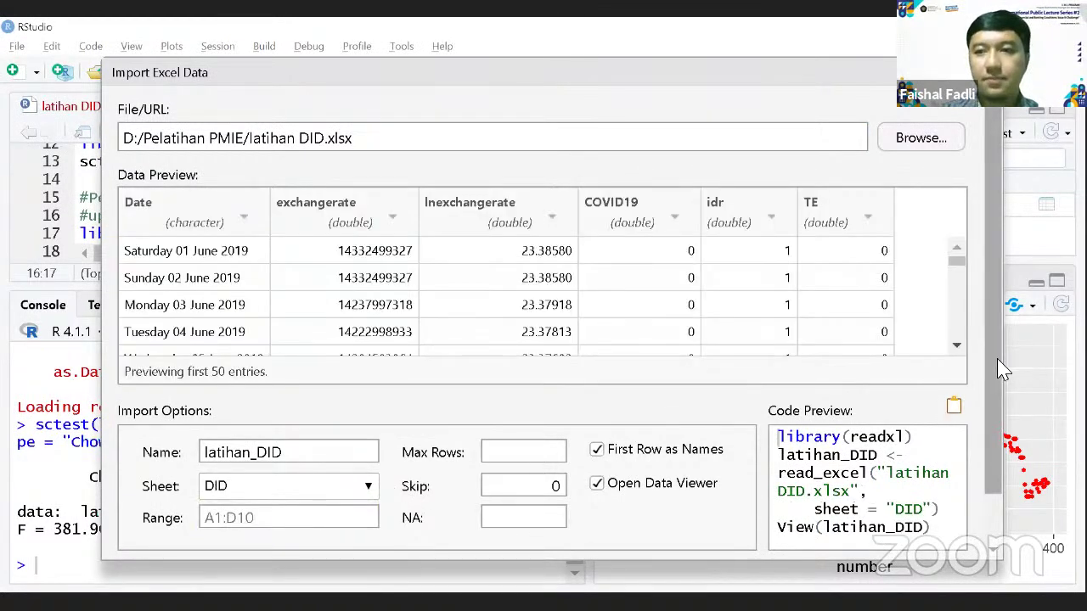
scroll(1002, 382, "down", 2)
left_click(825, 529)
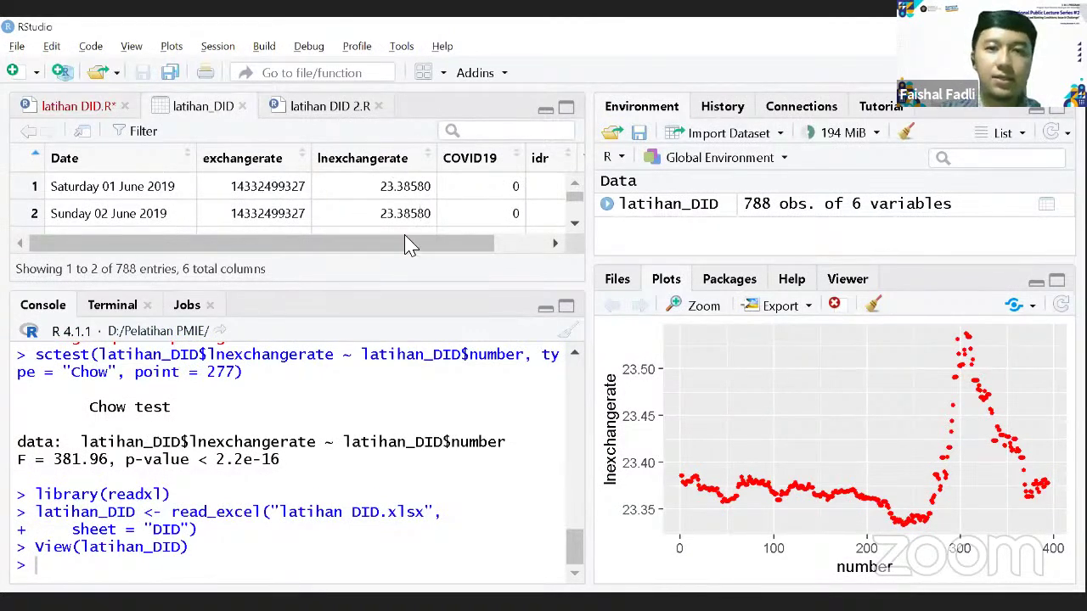
left_click_drag(407, 243, 312, 259)
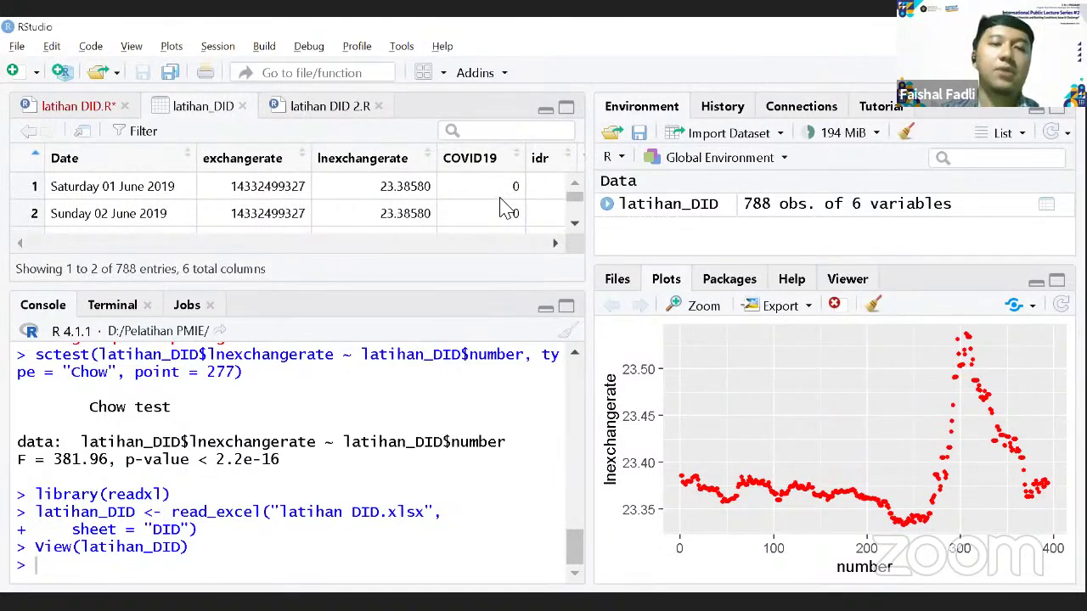
Return to the latihan DID.R script and move the cursor down through the read_excel lines to the lm call on line 21.
left_click(79, 106)
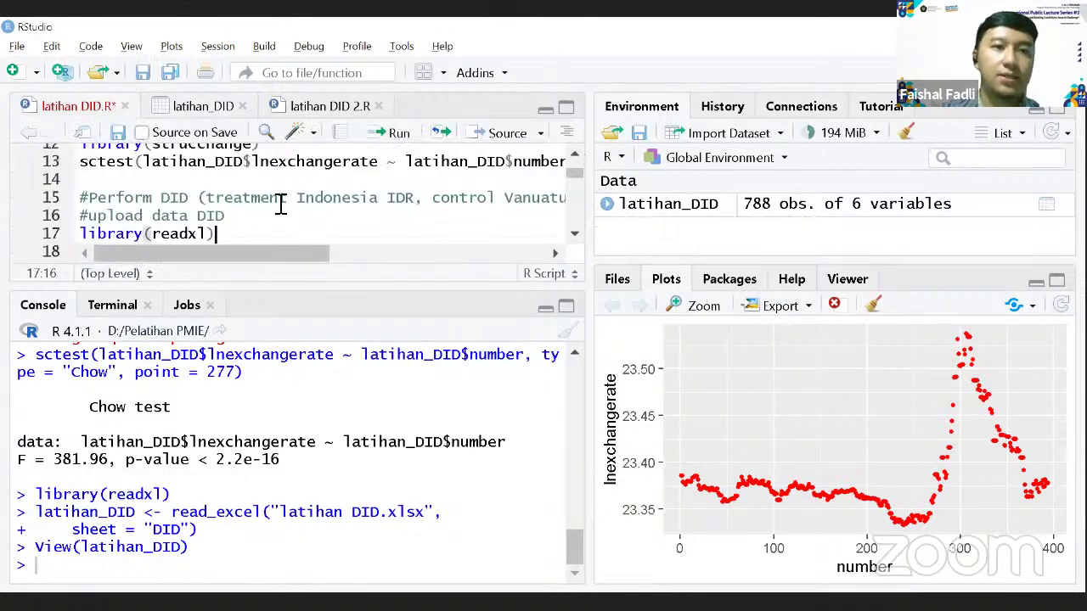
key("Return")
type("latihan_DID <- read_excel(\"latihan DID.xlsx\",")
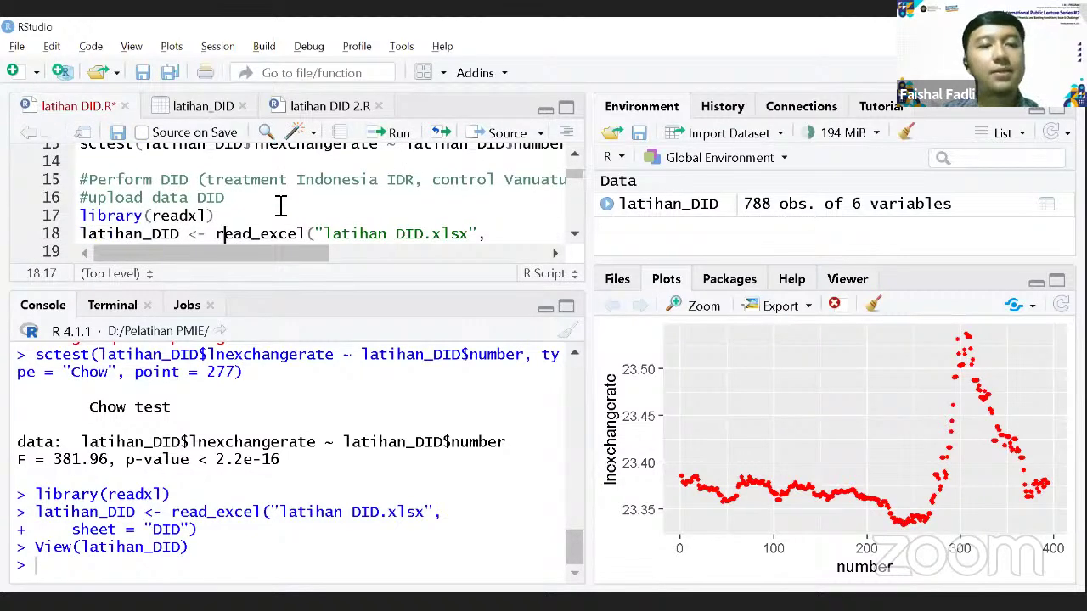
key("Down")
key("Up")
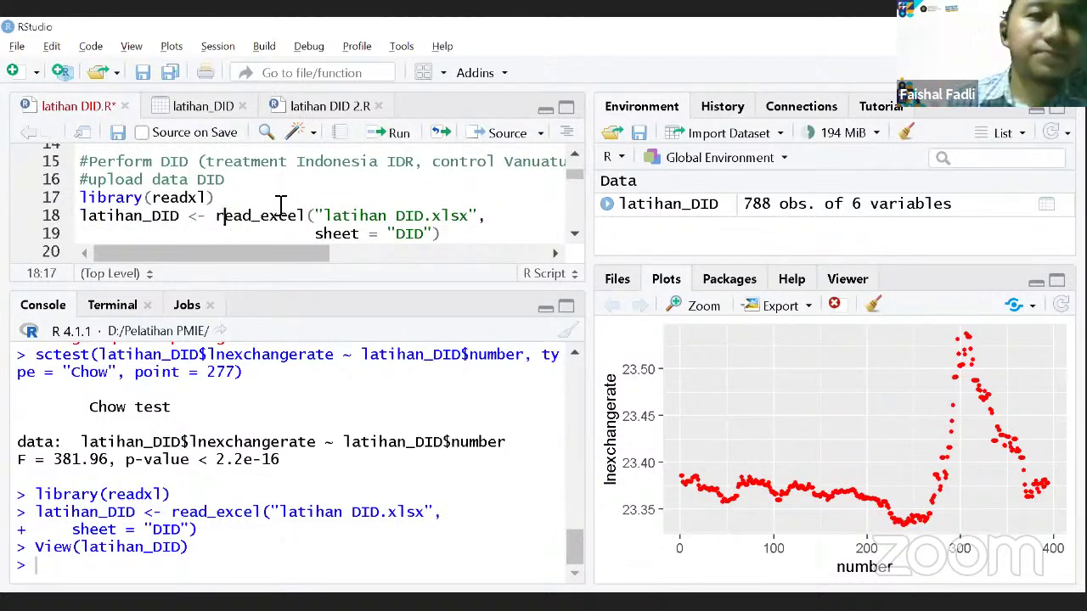
key("Down")
key("Down")
key("Down")
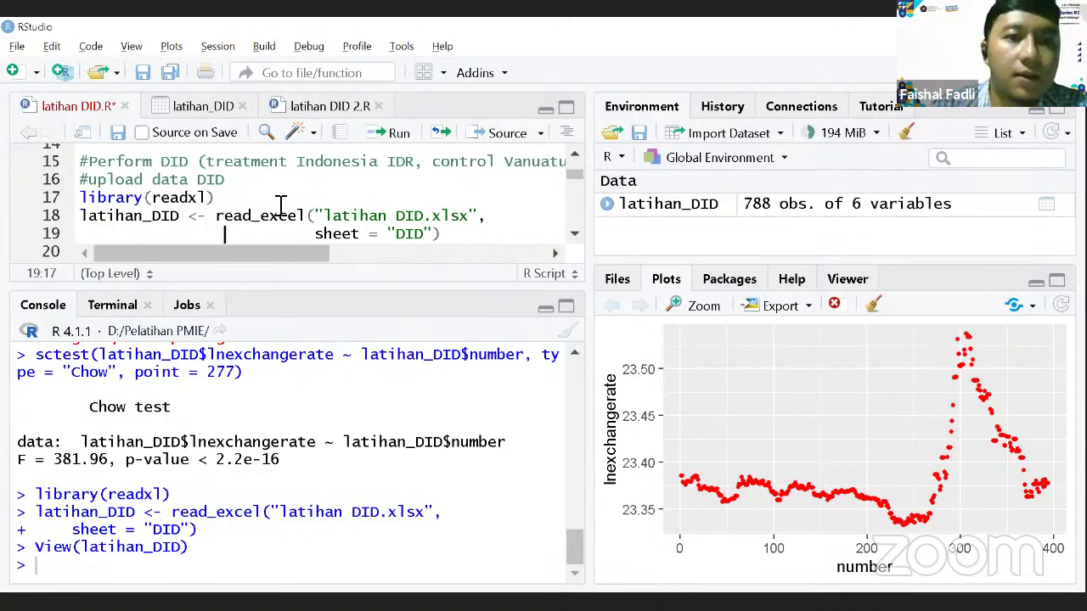
key("Down")
type("summary(DID)")
key("Up")
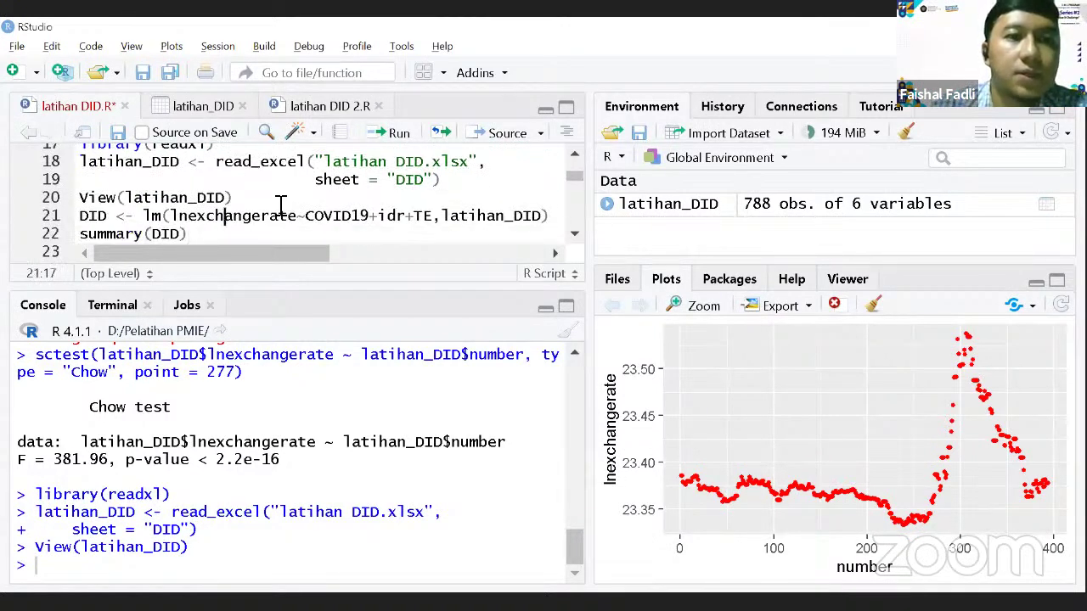
Place the cursor right after the DID object name at the start of the lm line.
key("Left")
key("Left")
key("Left")
key("Left")
key("Left")
key("Left")
key("Left")
key("Left")
key("Left")
key("Left")
key("Left")
key("Left")
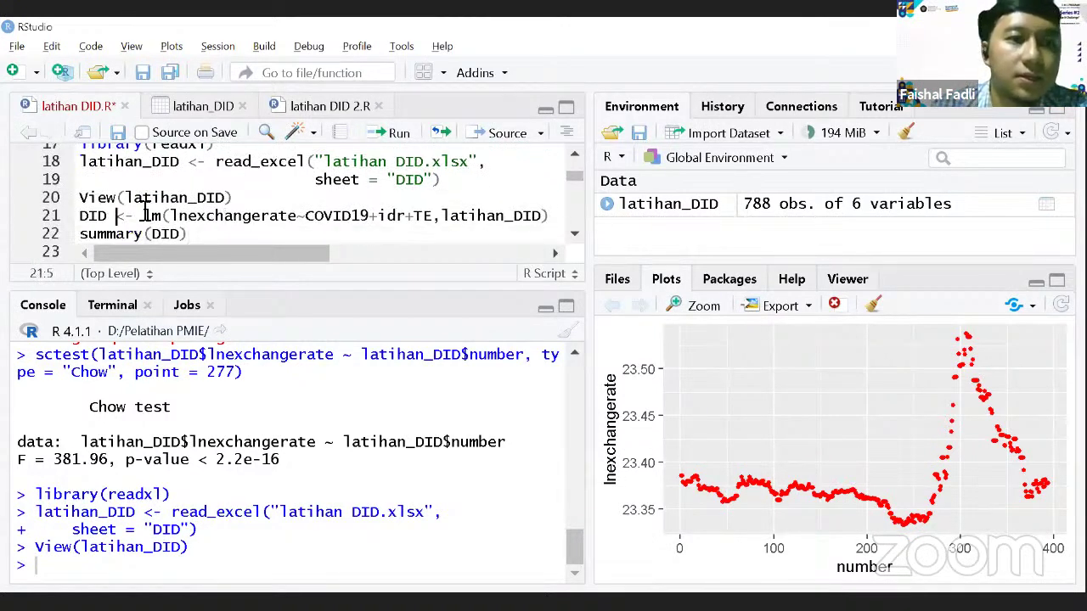
key("Left")
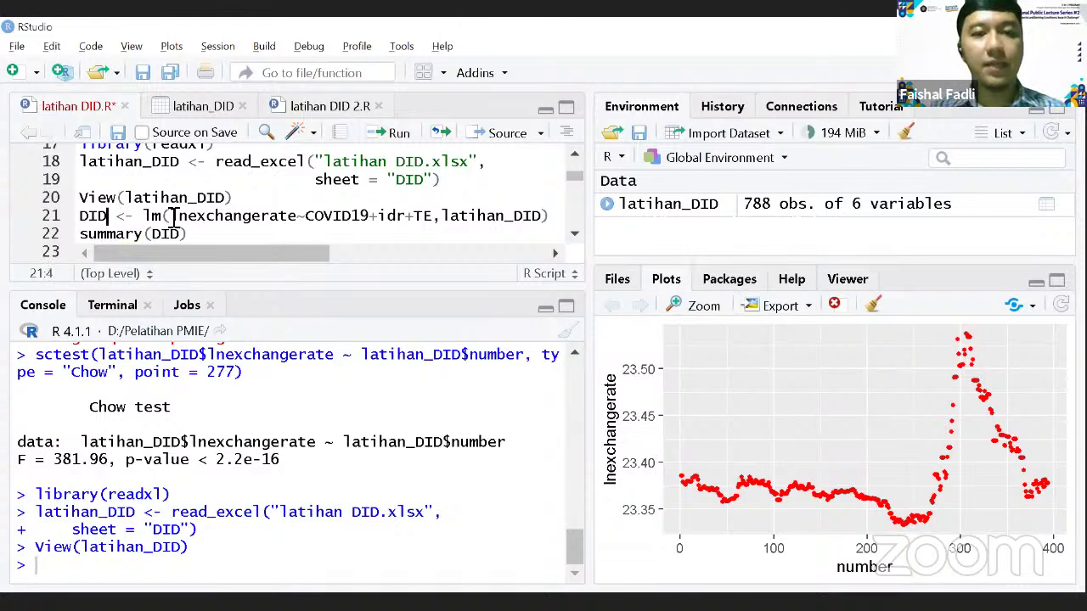
Walk through the assignment, the lm function and the dependent variable lnexchangerate on line 21.
key("Right")
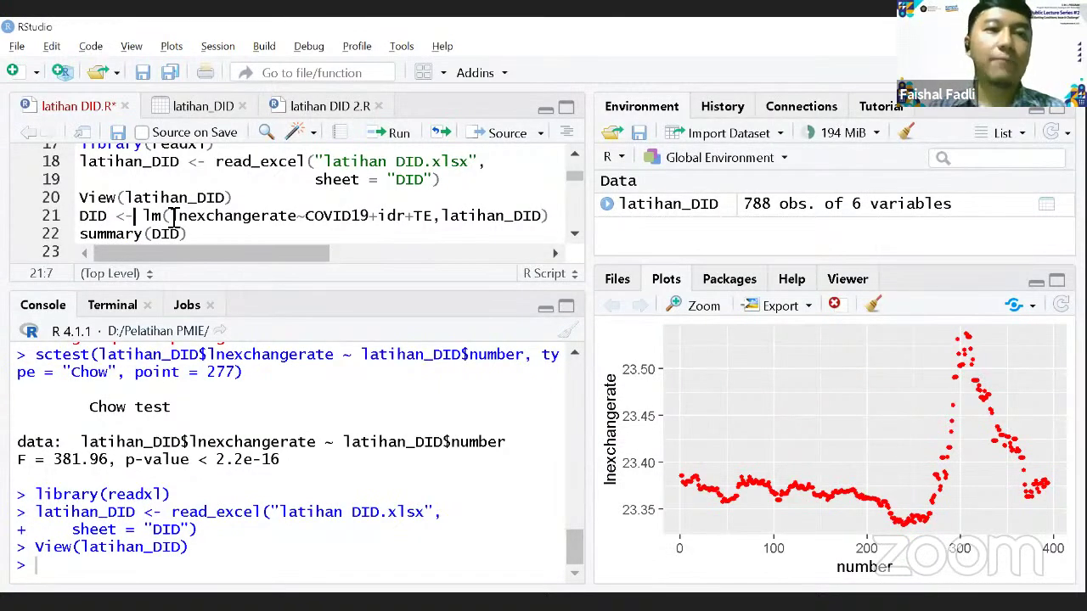
key("Right")
key("Right")
key("Right")
key("Right")
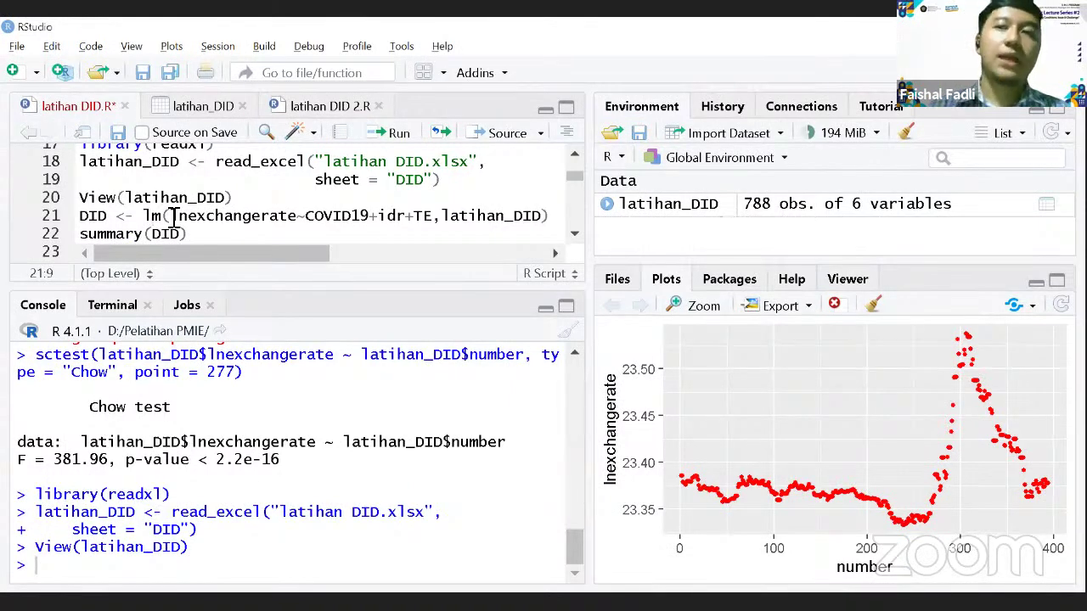
key("Right")
key("Right")
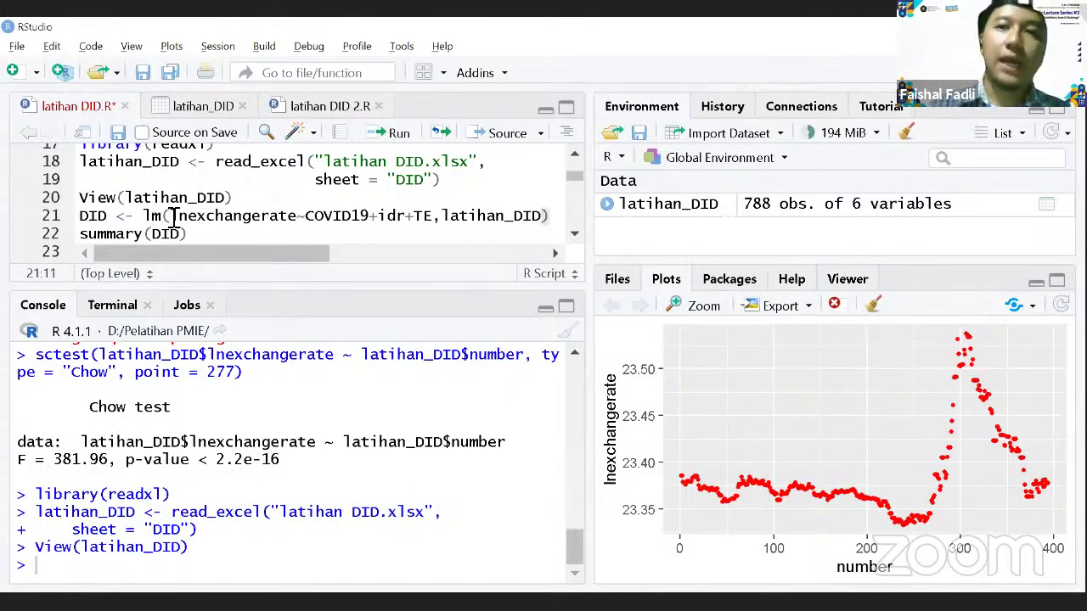
key("Right")
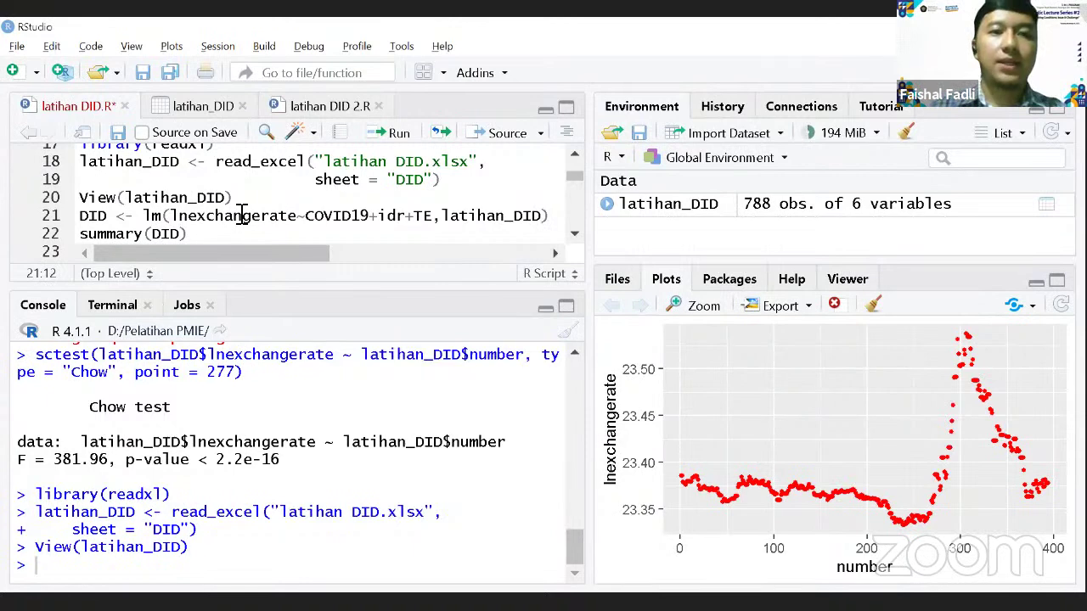
key("Right")
key("Right")
key("Right")
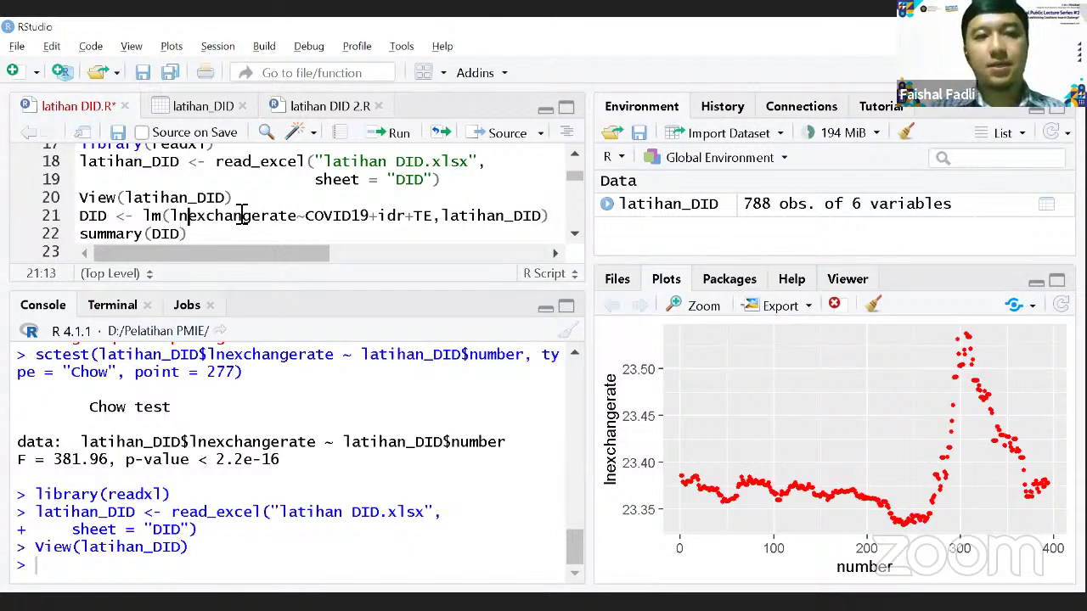
key("ctrl+Right")
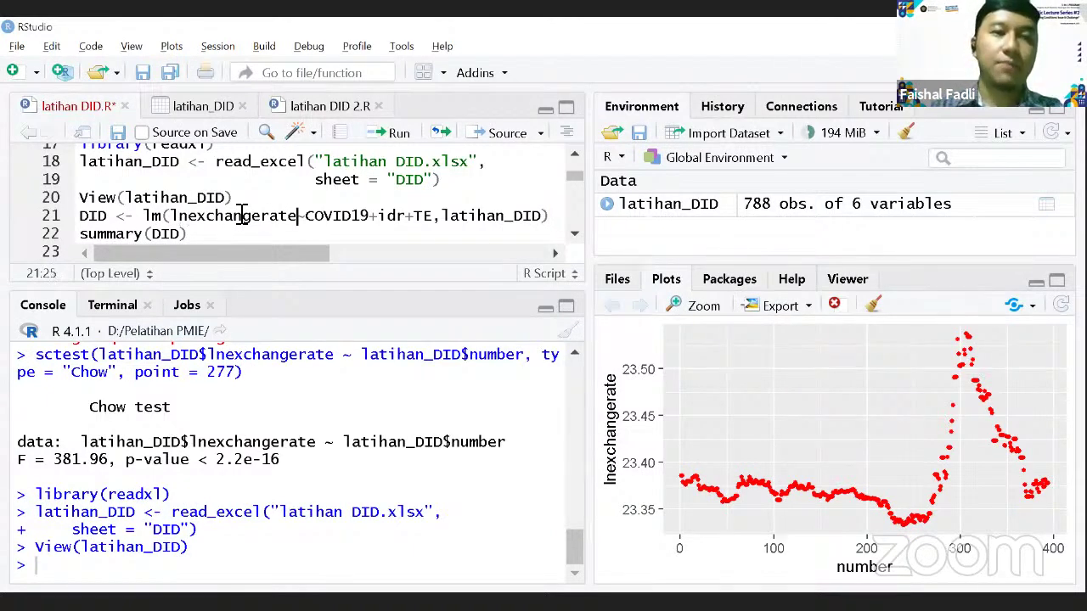
key("Right")
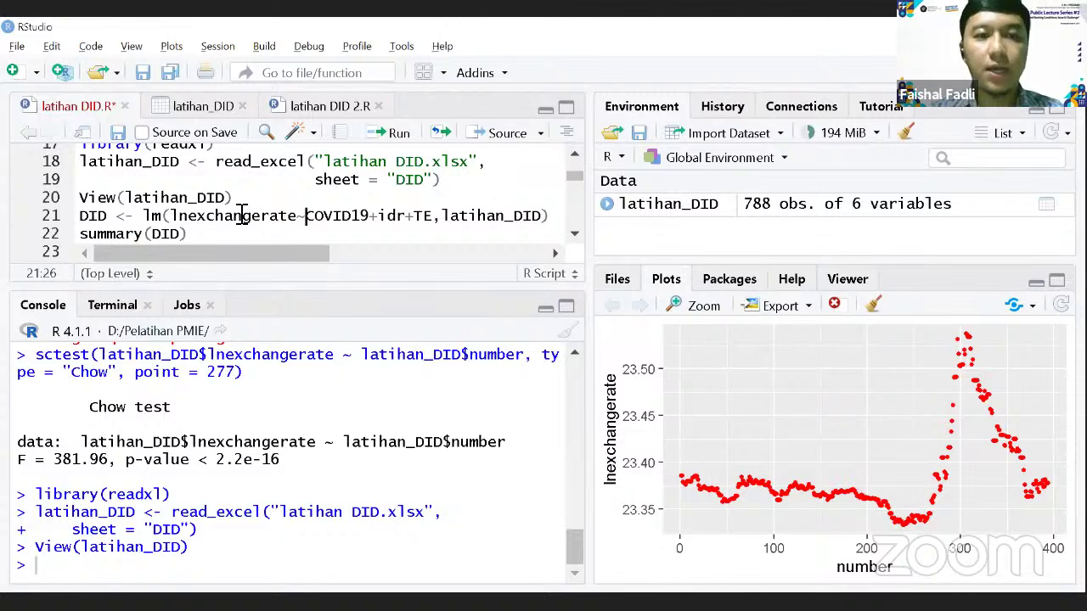
Examine the regressors COVID19, idr and TE in the lm formula, up to the latihan_DID data argument.
key("Left")
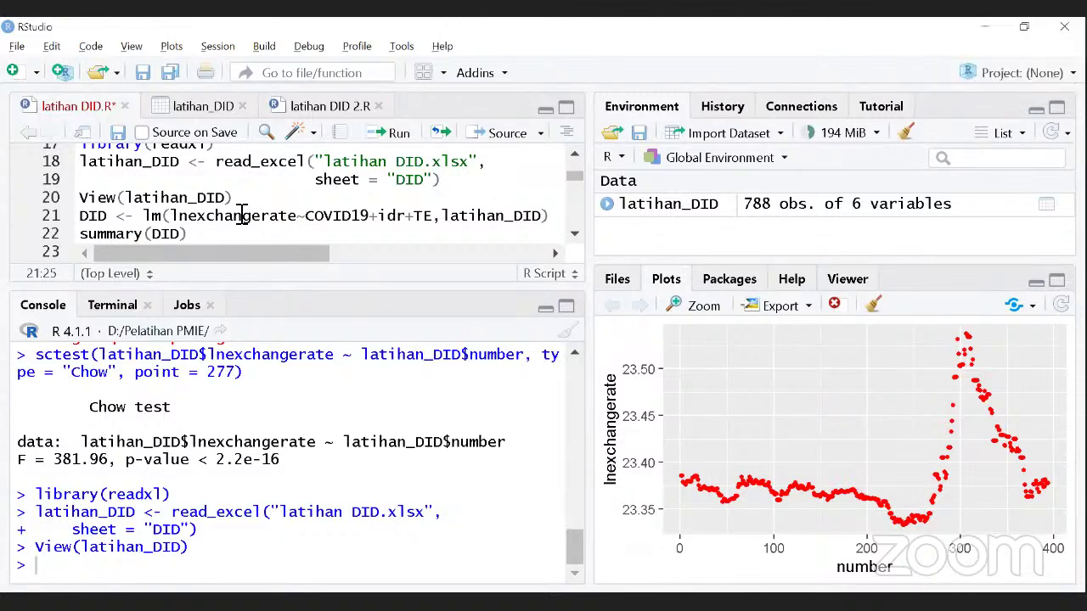
key("Right")
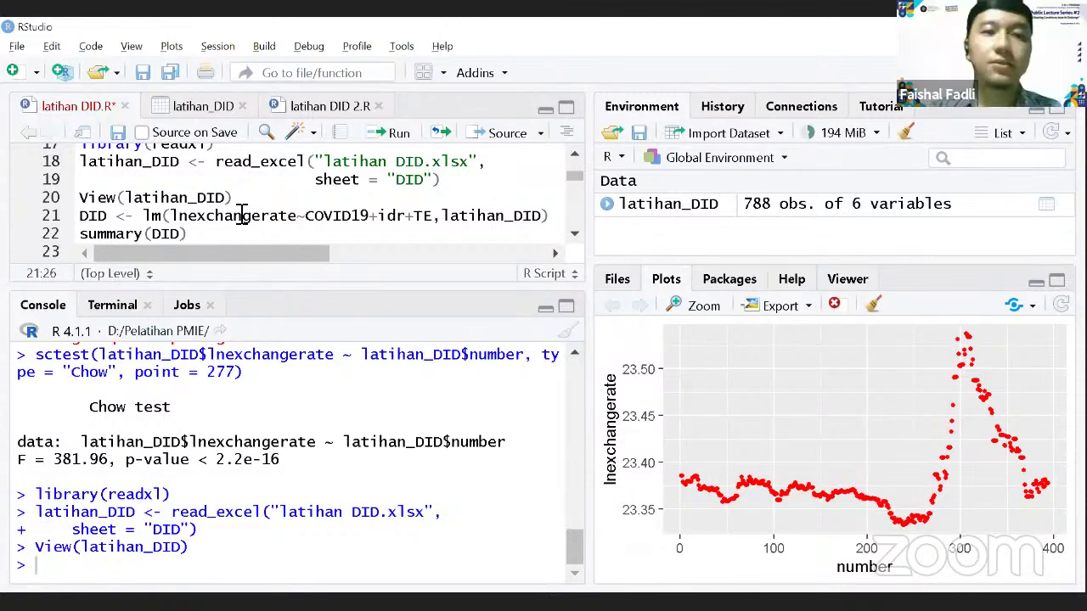
key("Right")
key("Right")
key("Right")
key("Right")
key("Right")
key("Right")
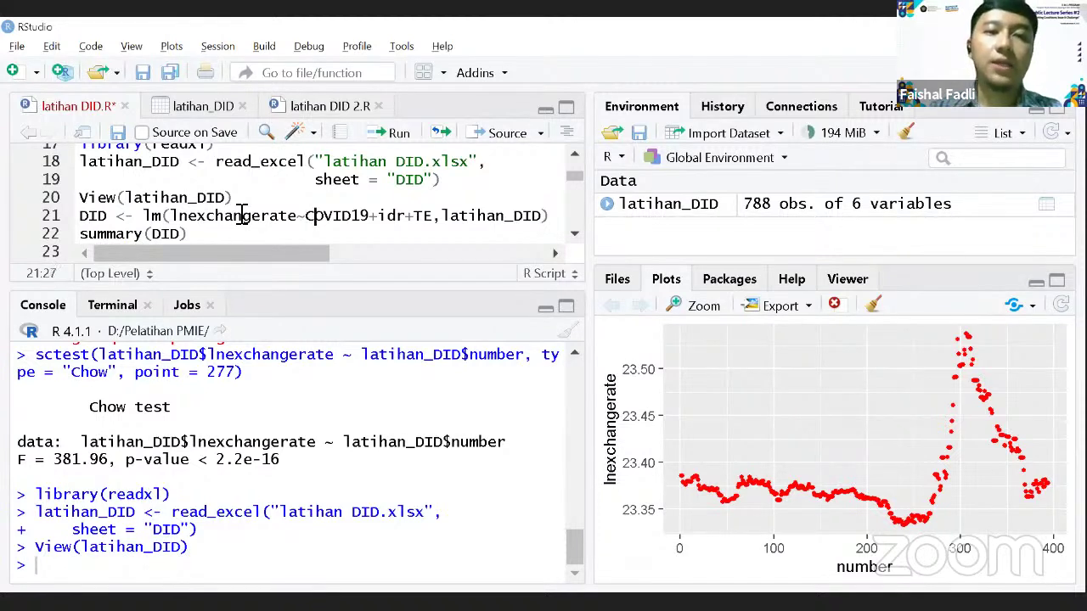
key("Right")
key("Right")
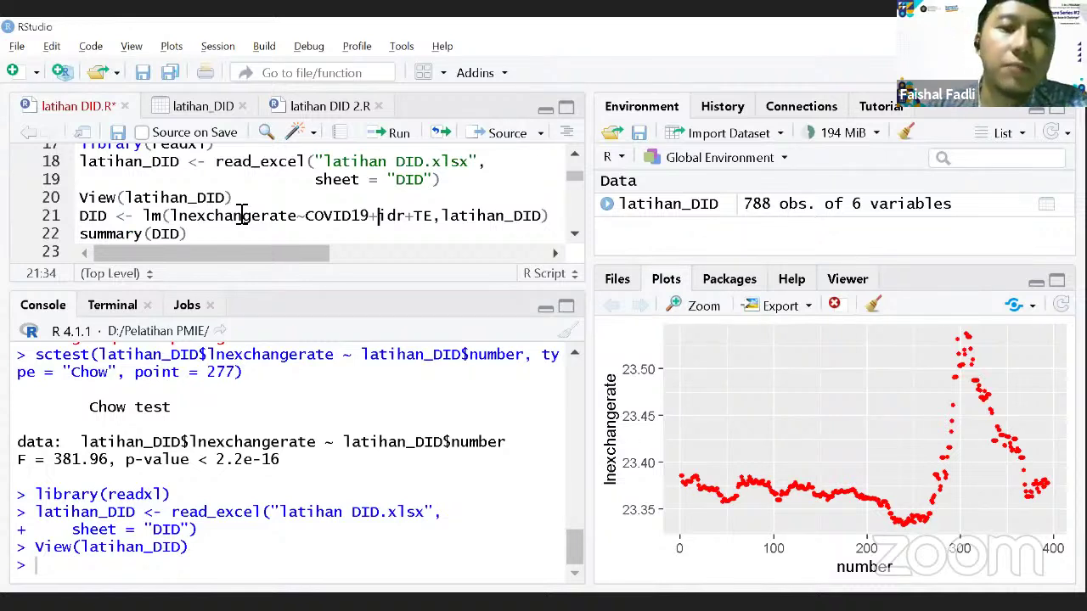
key("Right")
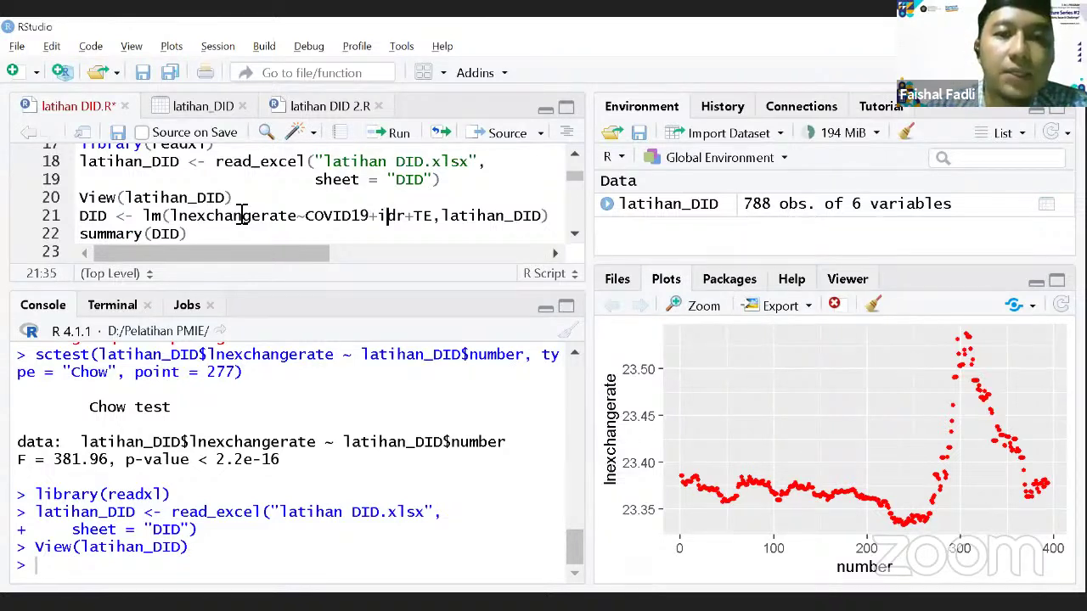
key("Right")
key("Right")
key("Right")
key("Right")
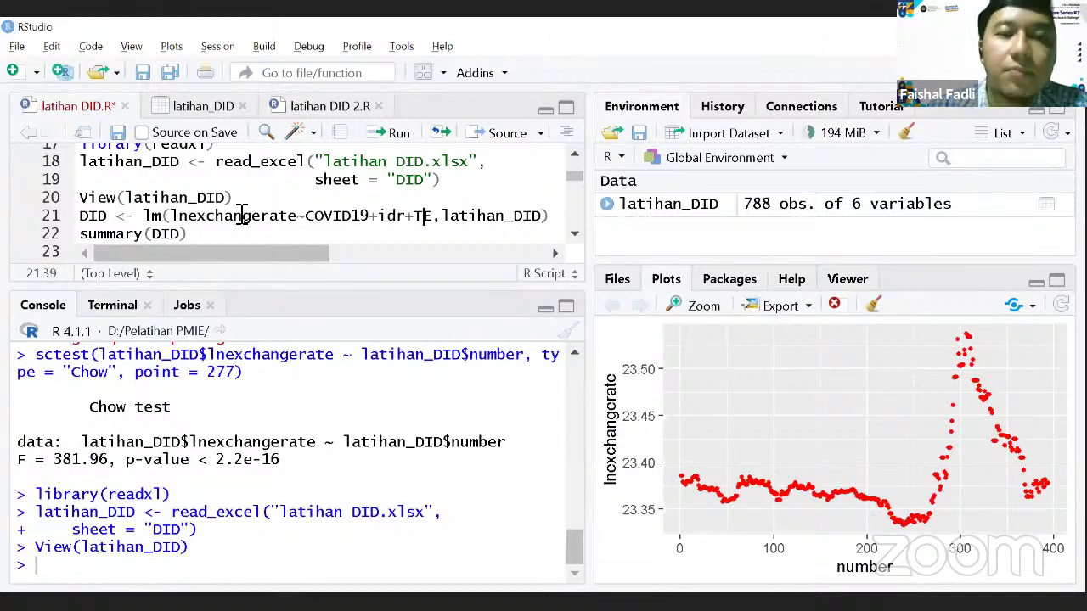
key("Right")
key("Right")
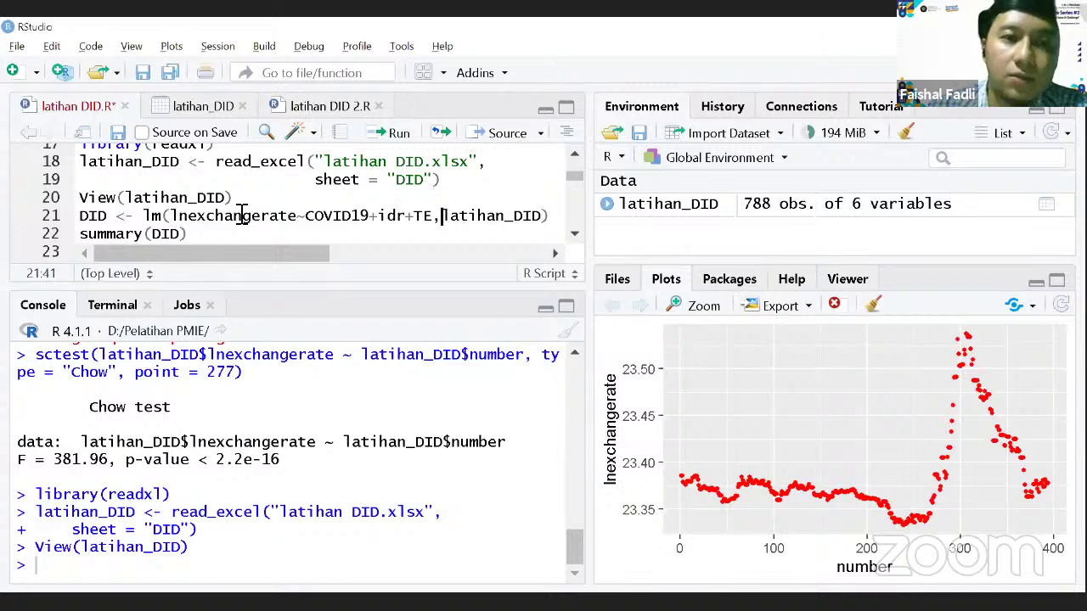
Fit the model DID <- lm(lnexchangerate~COVID19+idr+TE,latihan_DID) and output its results with summary(DID).
key("Right")
key("Right")
key("Right")
key("Right")
key("Right")
key("Right")
key("Right")
key("Right")
key("Right")
key("Right")
key("Right")
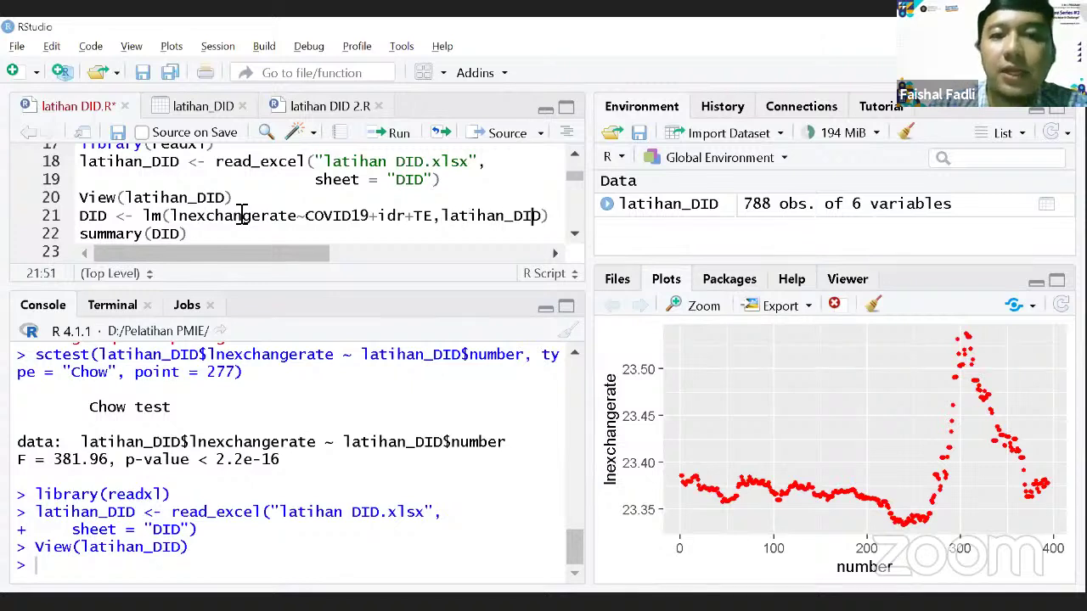
key("Right")
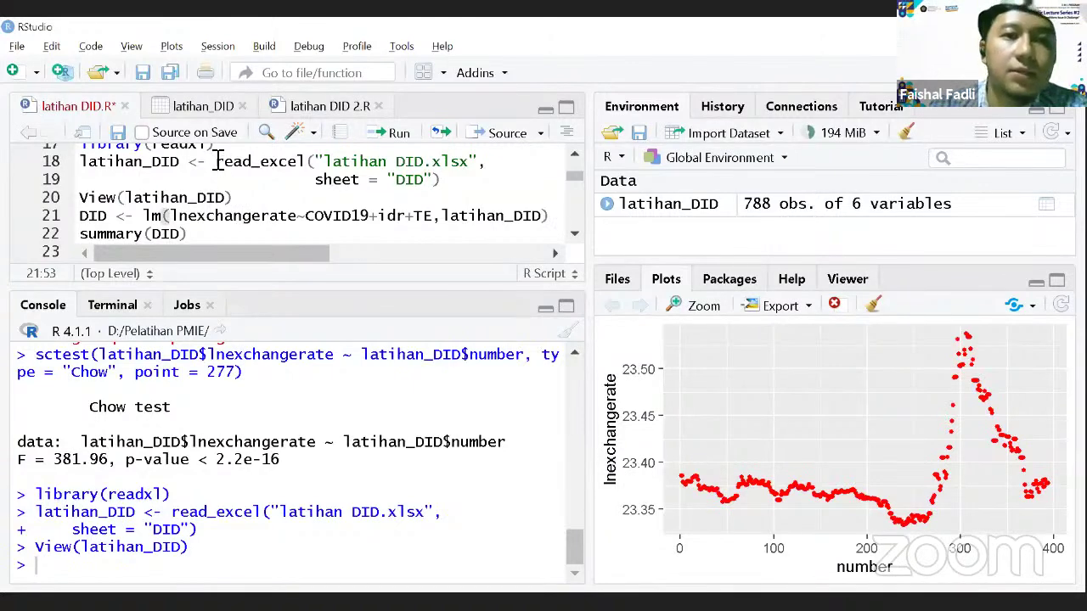
left_click(377, 140)
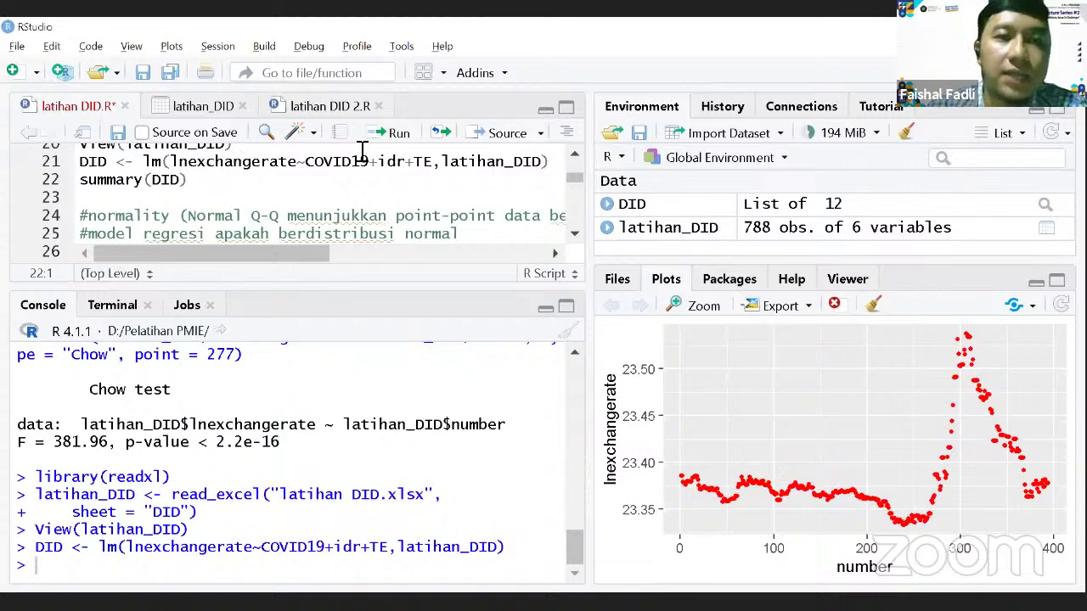
left_click(373, 134)
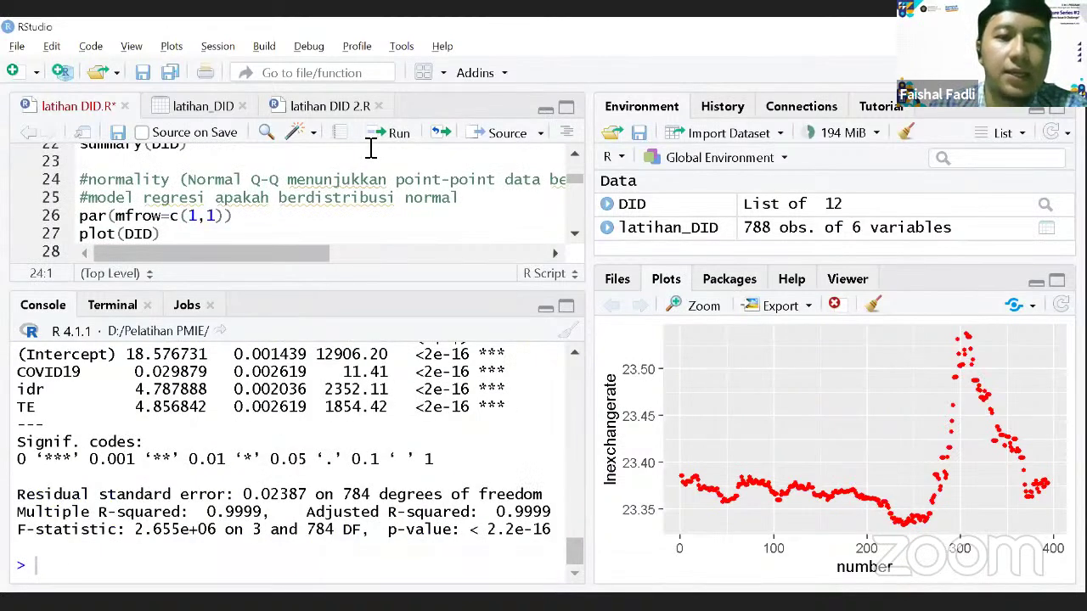
Examine the regression summary's coefficient table, highlighting the TE estimate, and the fit statistics below it.
left_click(574, 353)
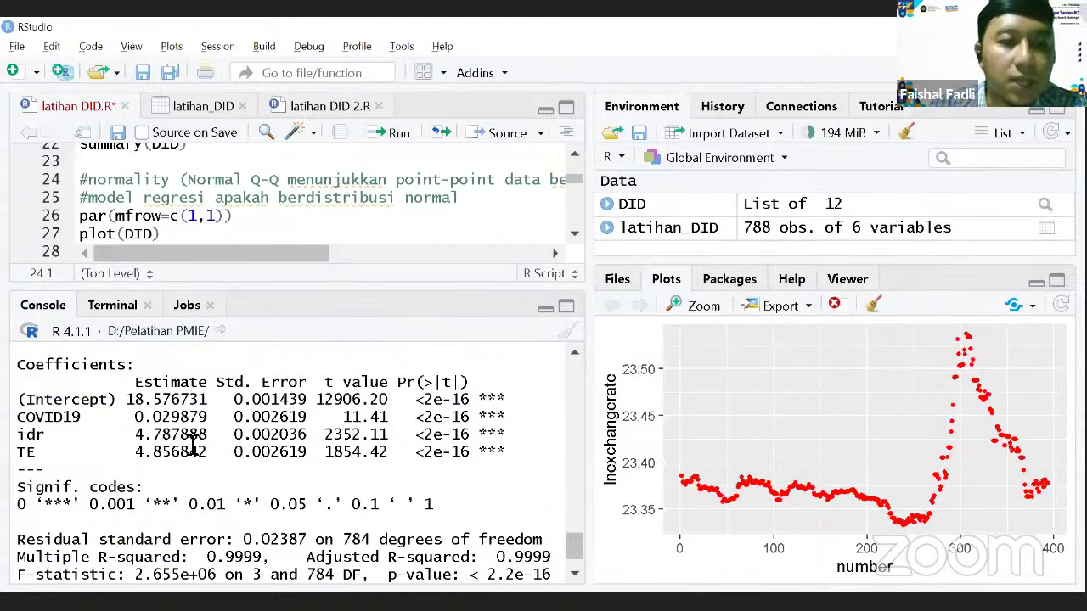
left_click_drag(140, 458, 214, 459)
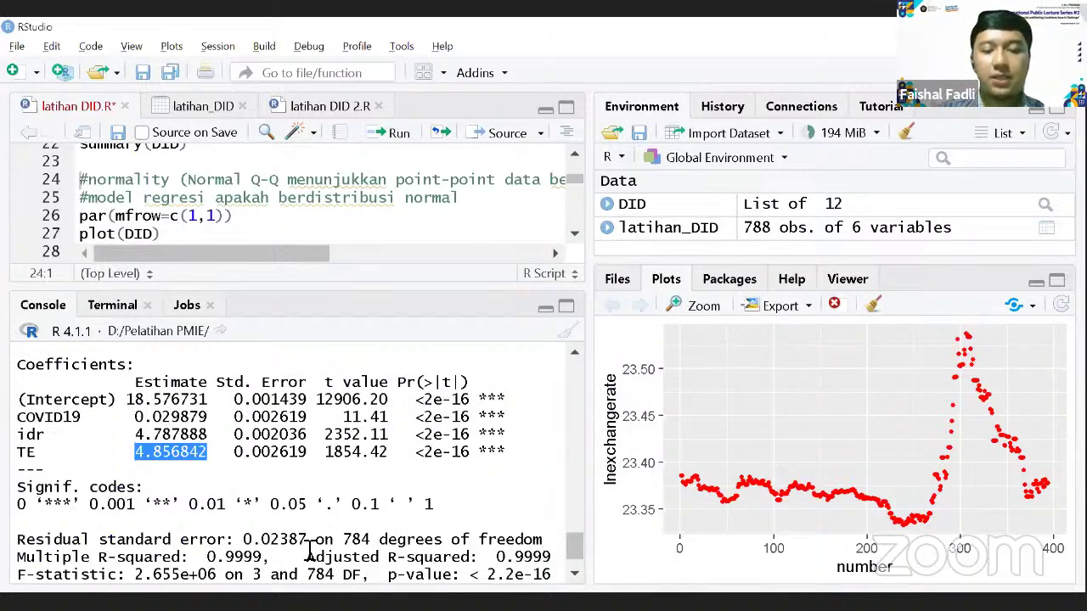
scroll(575, 573, "down", 3)
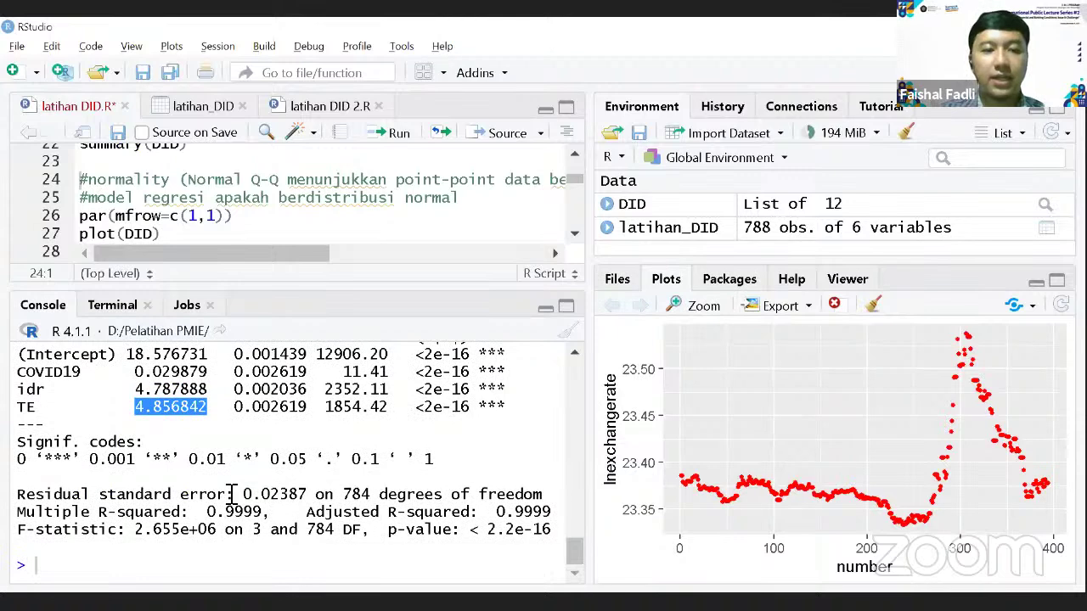
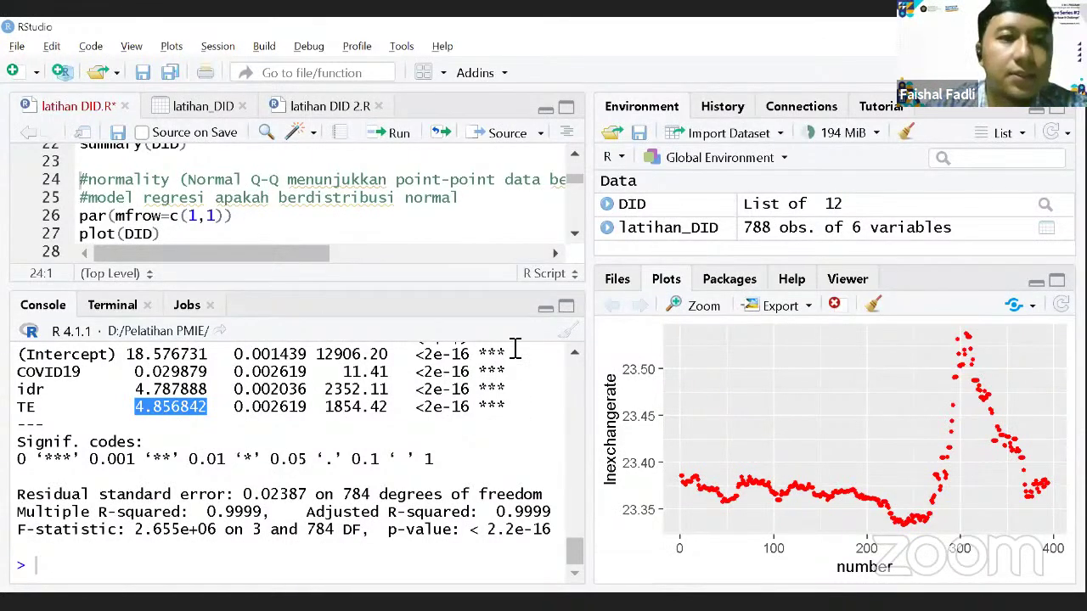
Review the script from the readxl data import and DID model lines to the normality check code.
scroll(582, 236, "down", 1)
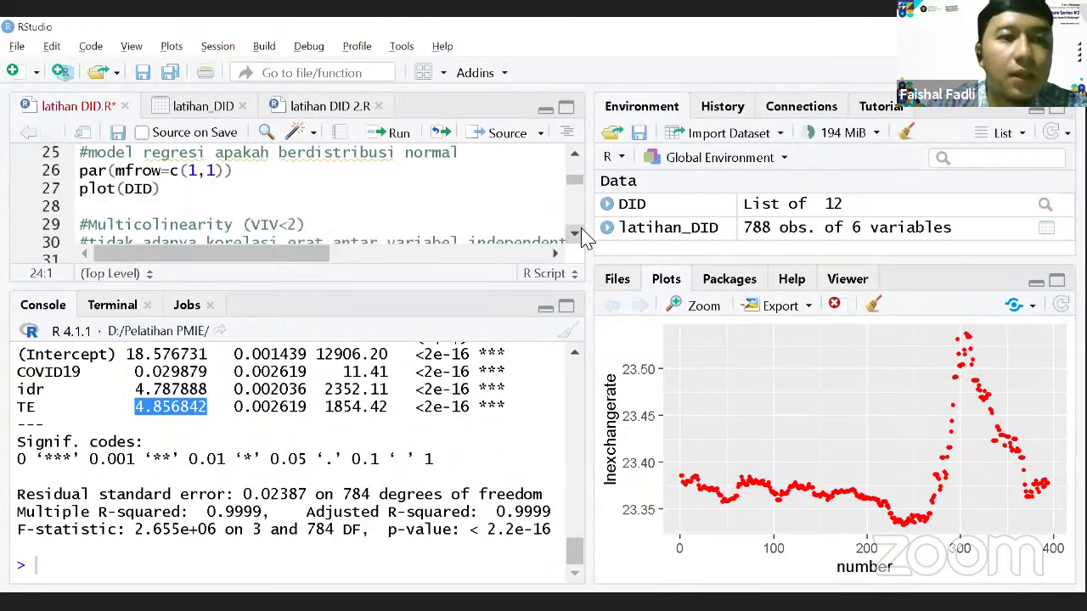
left_click(467, 179)
key("Up")
key("Up")
key("Up")
key("Up")
key("Up")
key("Up")
key("Up")
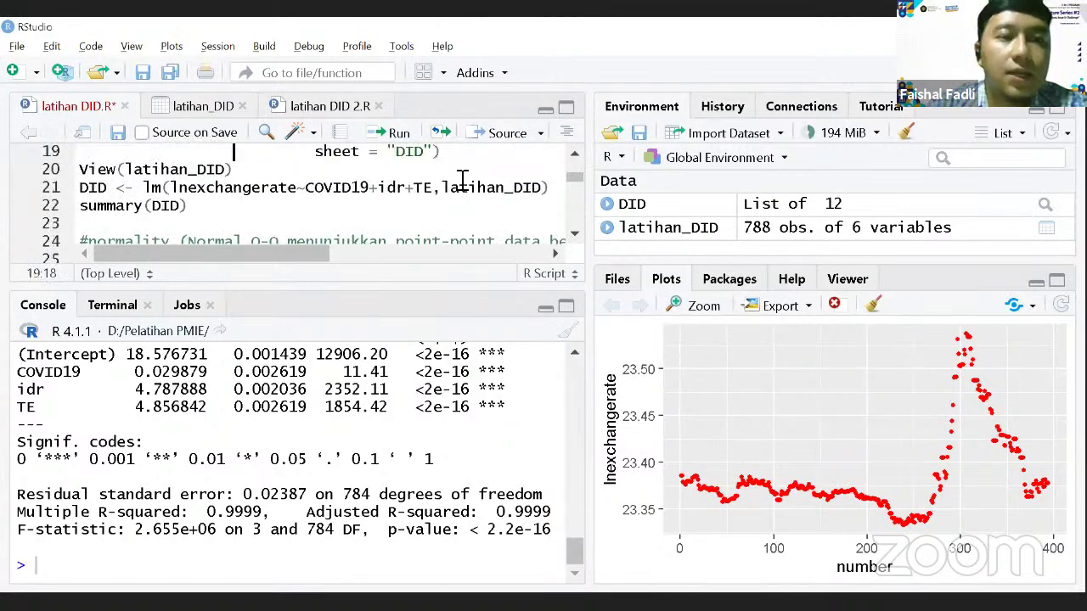
key("Down")
key("Down")
key("Down")
key("Down")
key("Down")
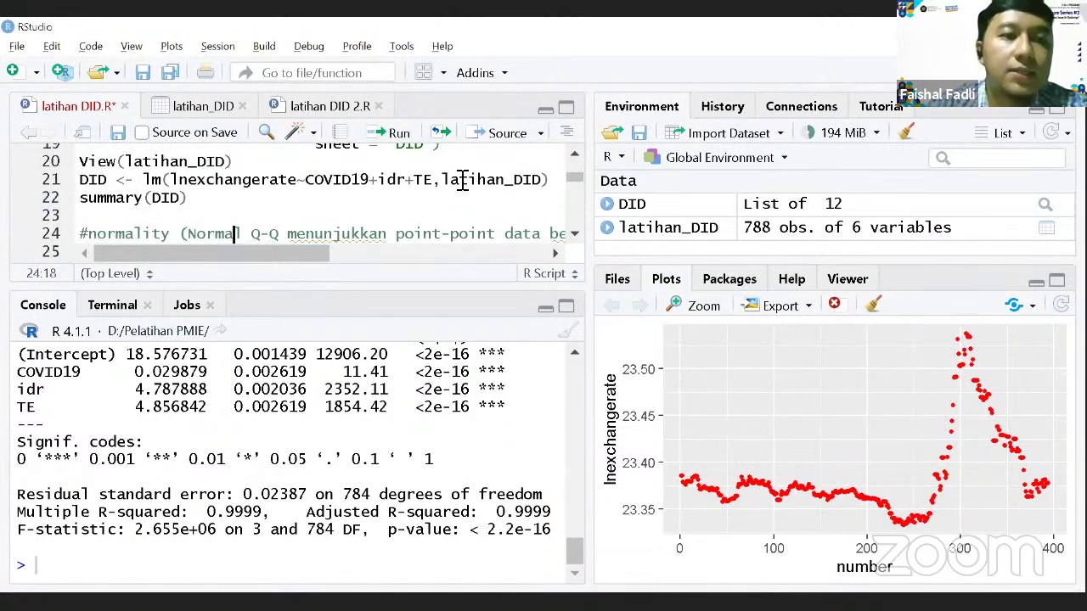
key("Down")
key("Down")
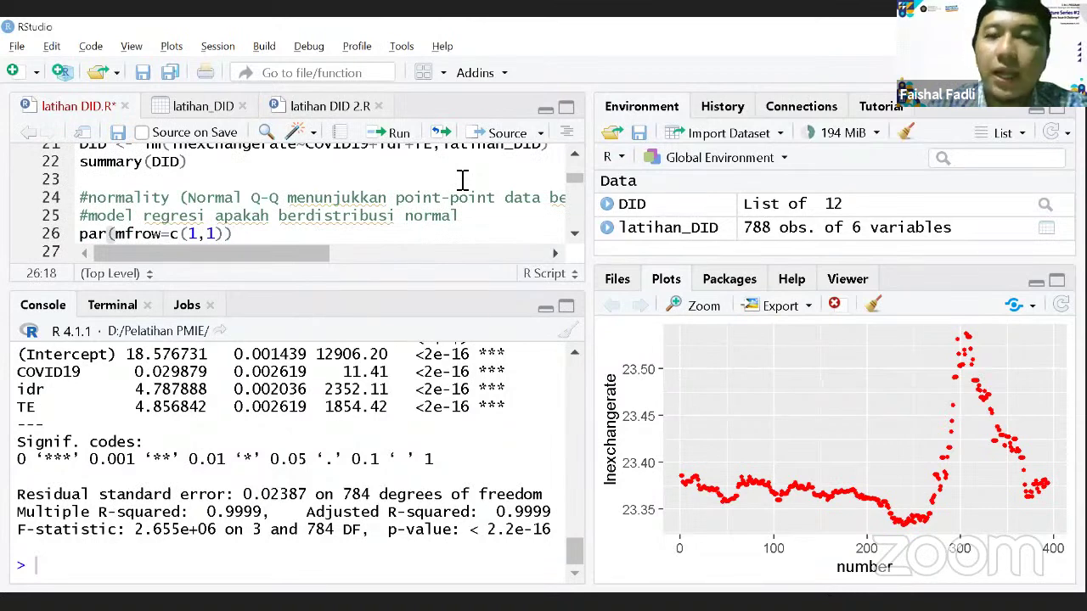
key("Up")
key("Up")
key("Up")
key("Up")
key("Up")
key("Up")
key("Up")
key("Up")
key("Up")
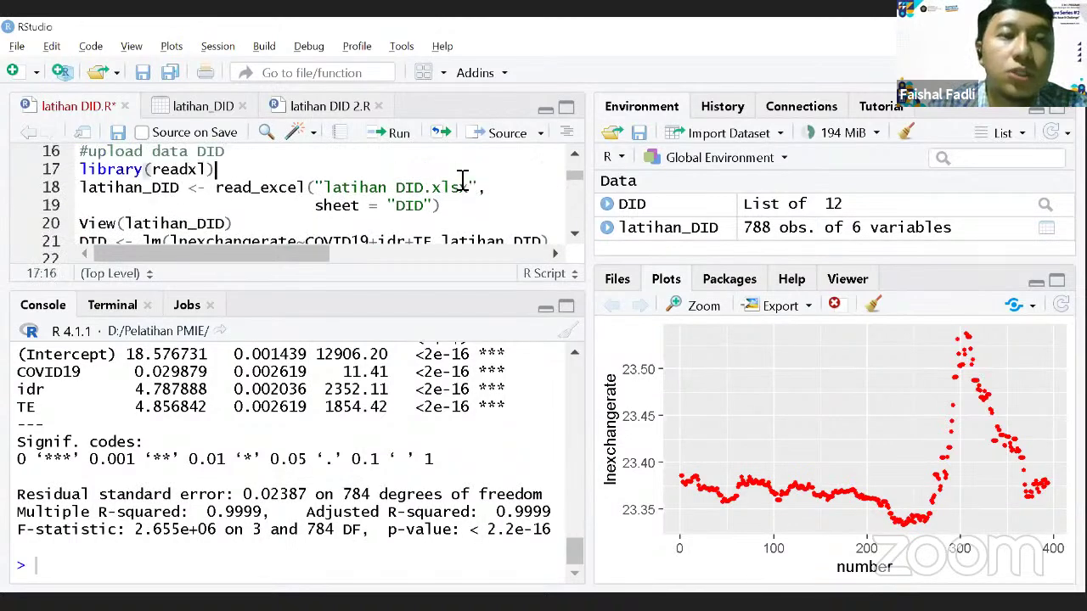
key("Down")
key("Down")
key("Down")
key("Down")
key("Down")
key("Down")
key("Down")
key("Down")
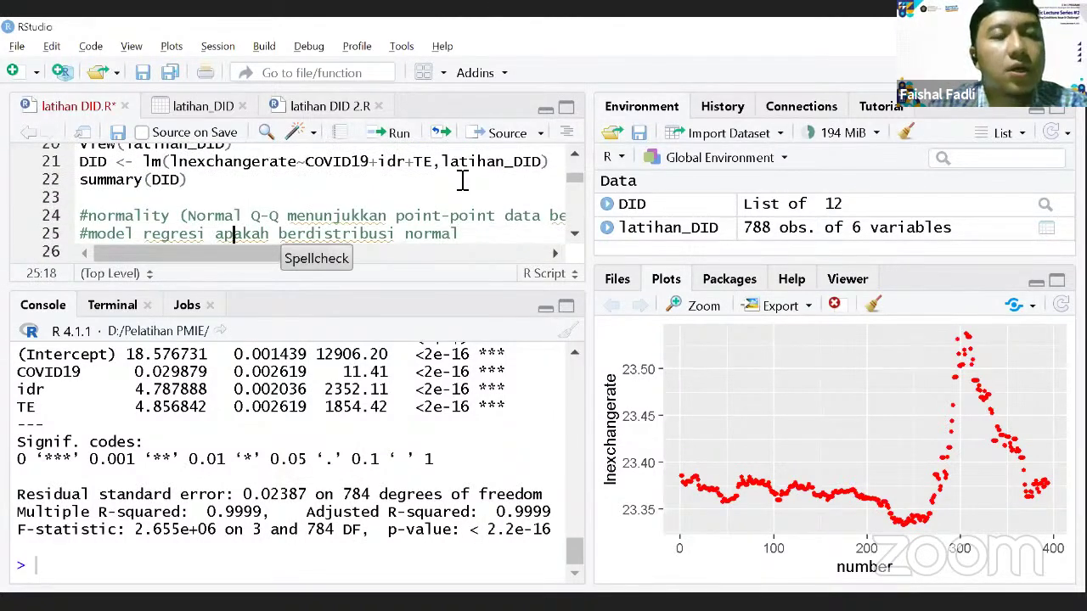
key("Down")
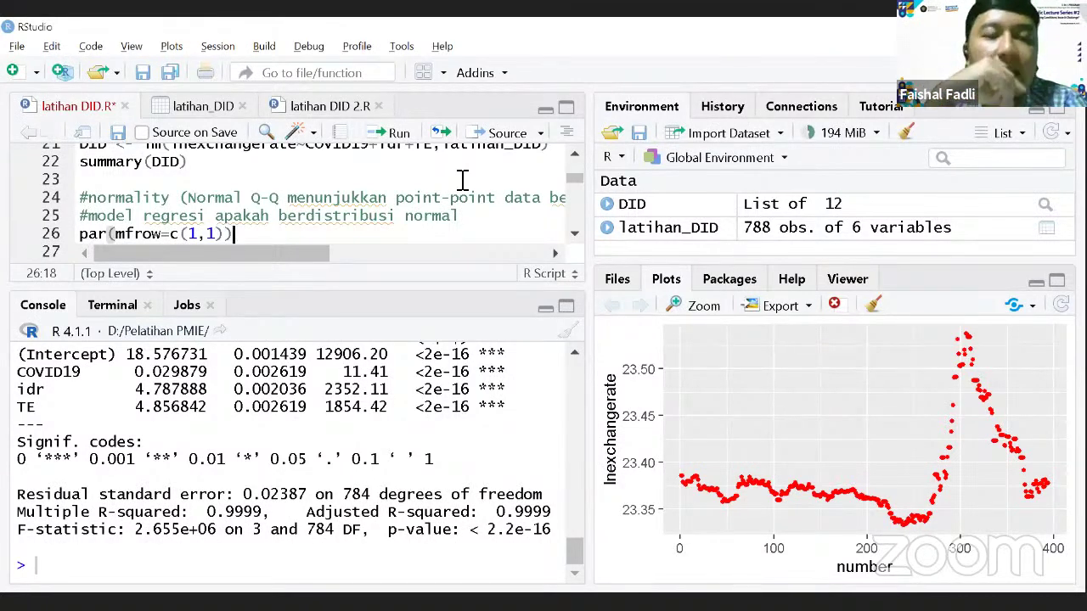
Read the normality section's comments on the Normal Q-Q plot and its par and plot(DID) lines.
key("Up")
key("Up")
key("Up")
key("Up")
key("Up")
key("Up")
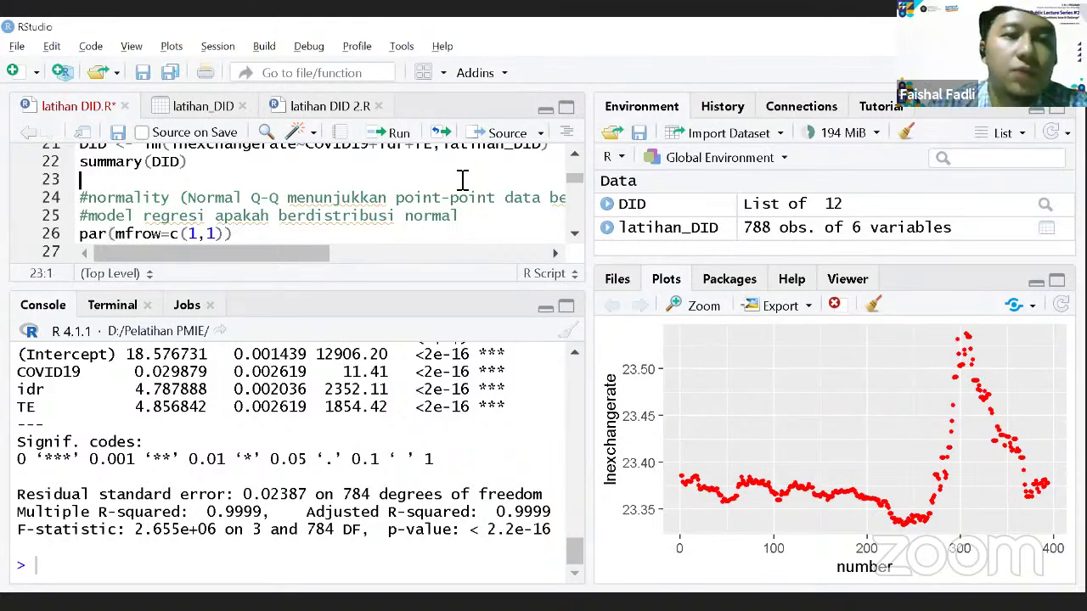
key("Down")
key("Down")
key("Down")
key("Down")
key("Down")
key("Down")
key("Down")
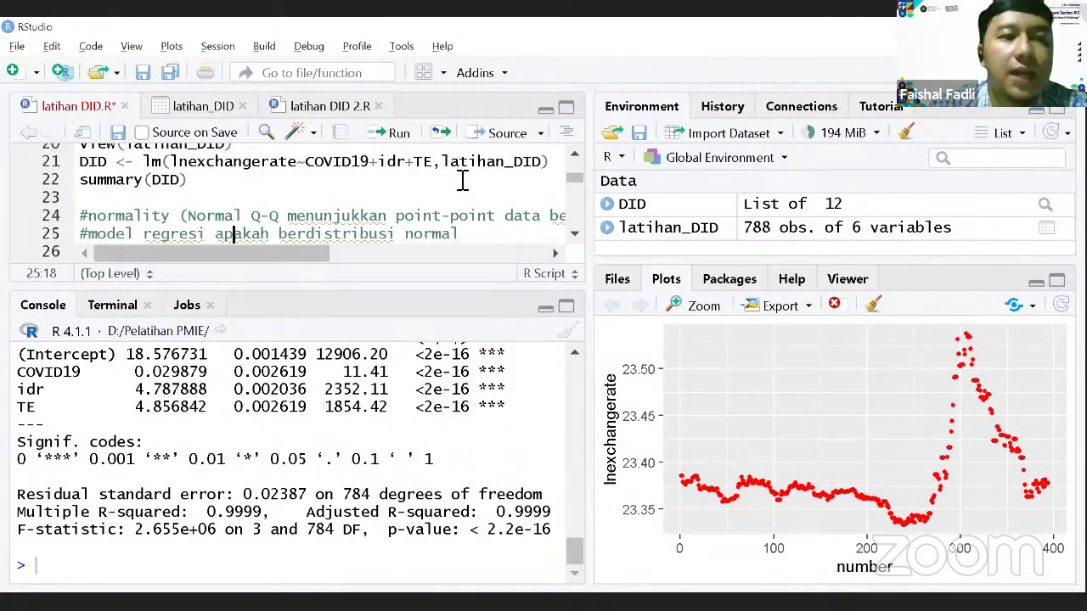
key("Up")
key("Up")
key("Up")
key("Up")
key("Up")
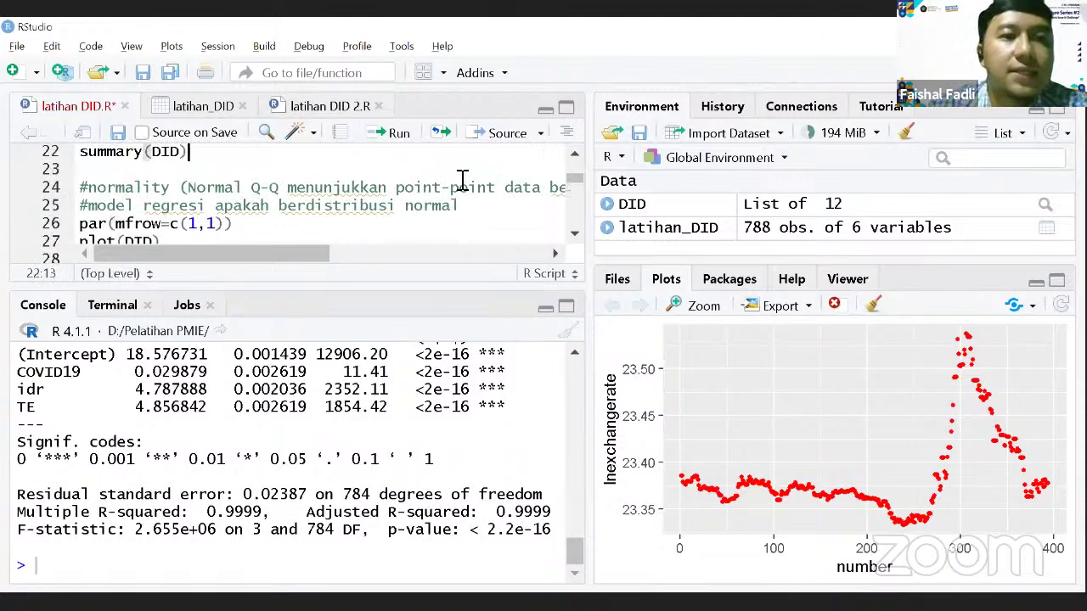
key("Down")
key("Down")
key("Down")
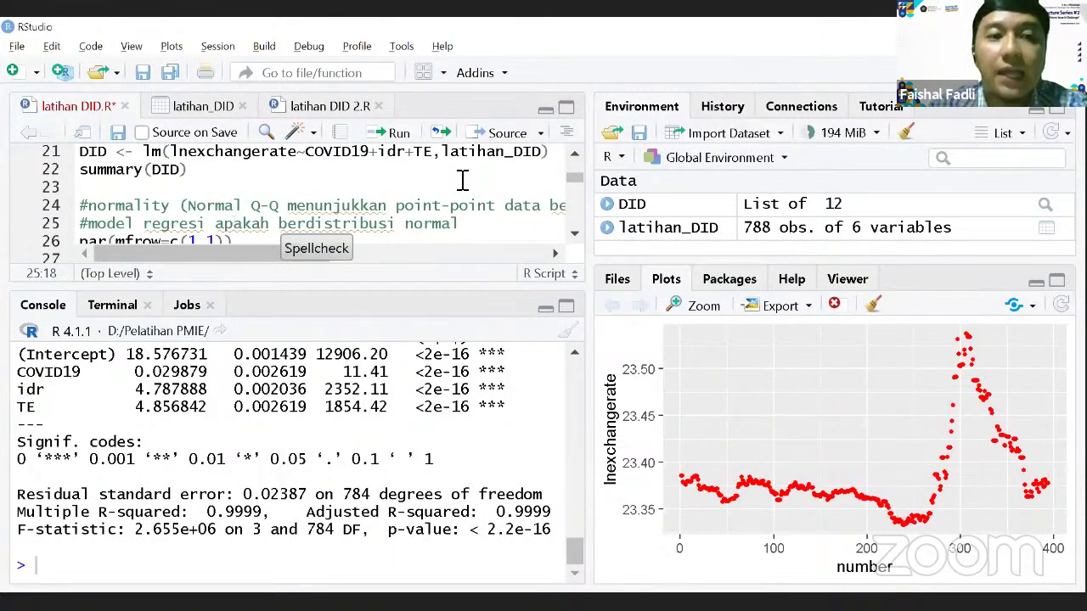
key("Down")
key("Down")
key("Up")
key("Up")
key("Up")
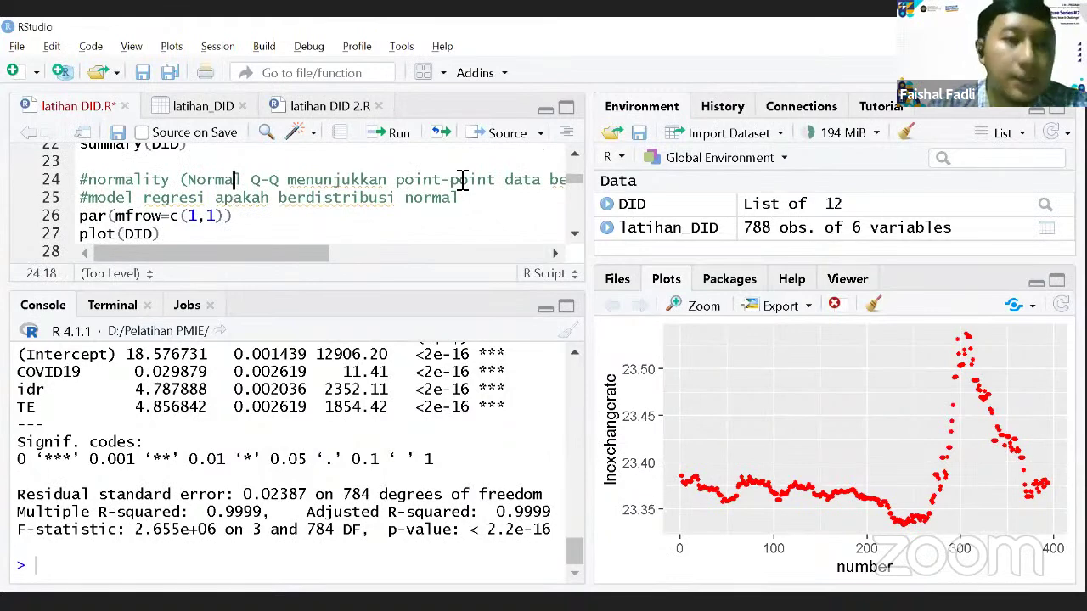
key("Up")
key("Up")
key("Up")
key("Up")
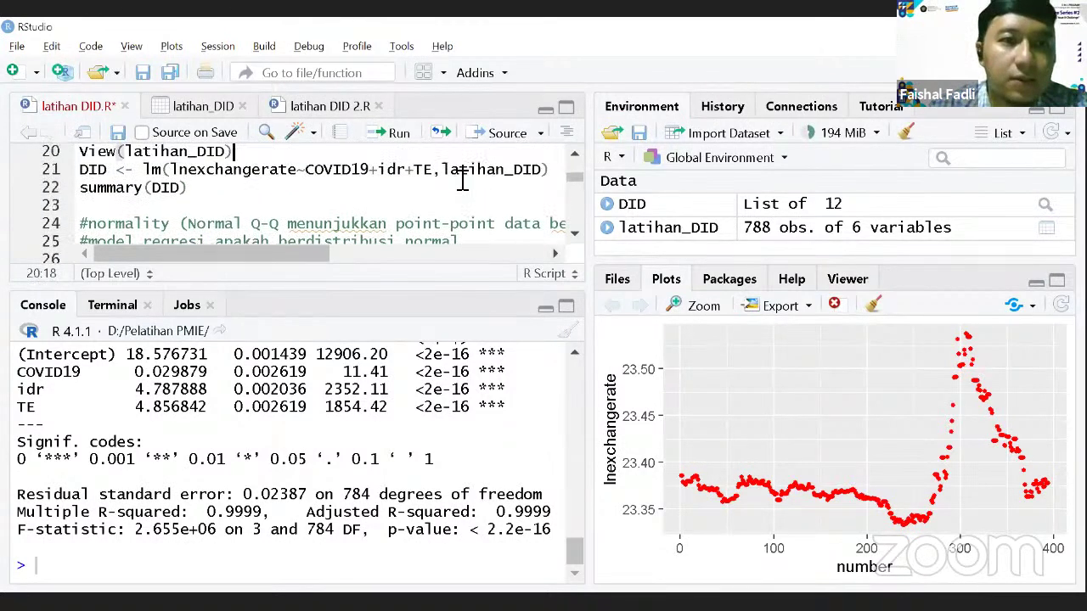
key("Down")
key("Down")
key("Down")
key("Down")
key("Down")
key("Down")
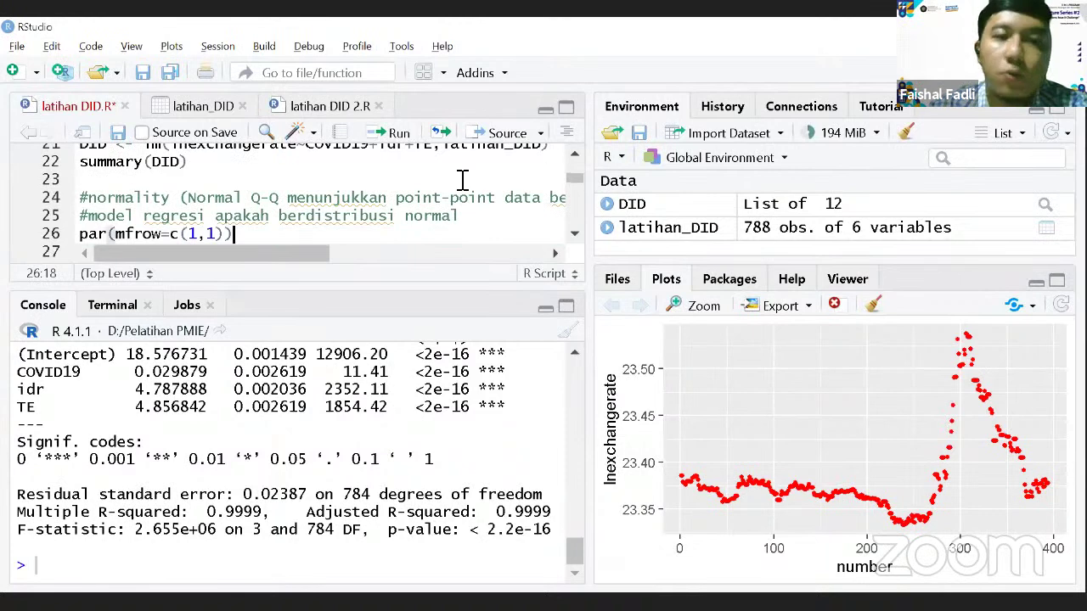
key("Down")
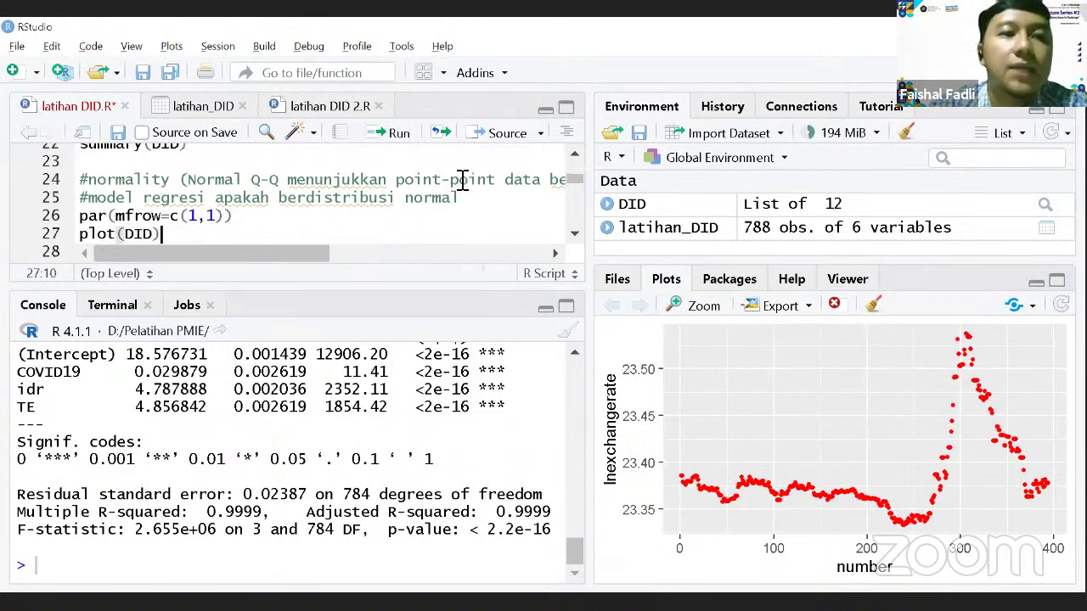
key("Up")
key("Up")
key("Up")
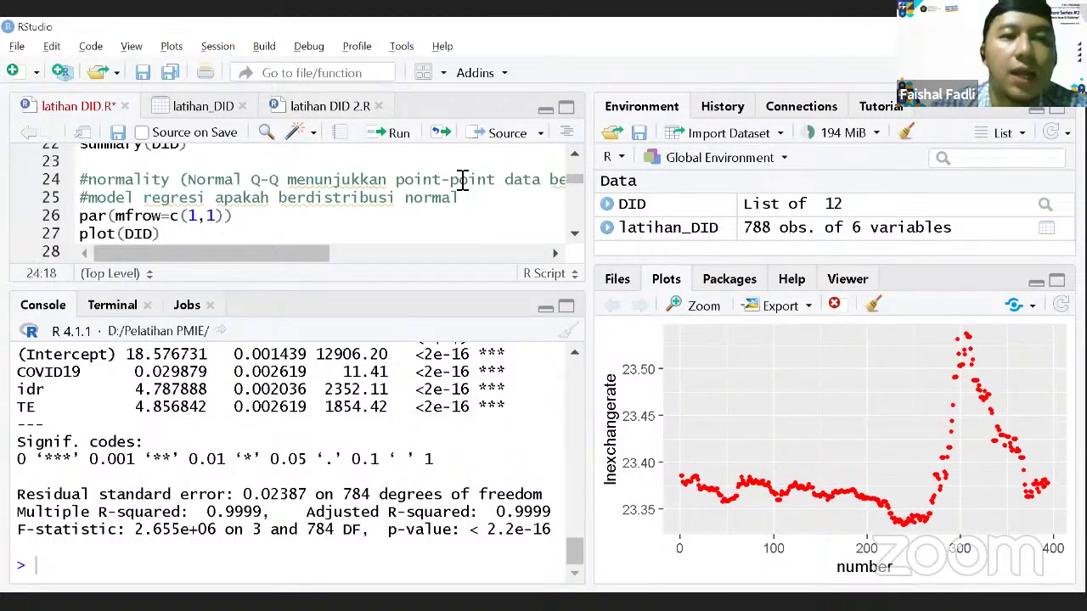
key("Right")
key("Right")
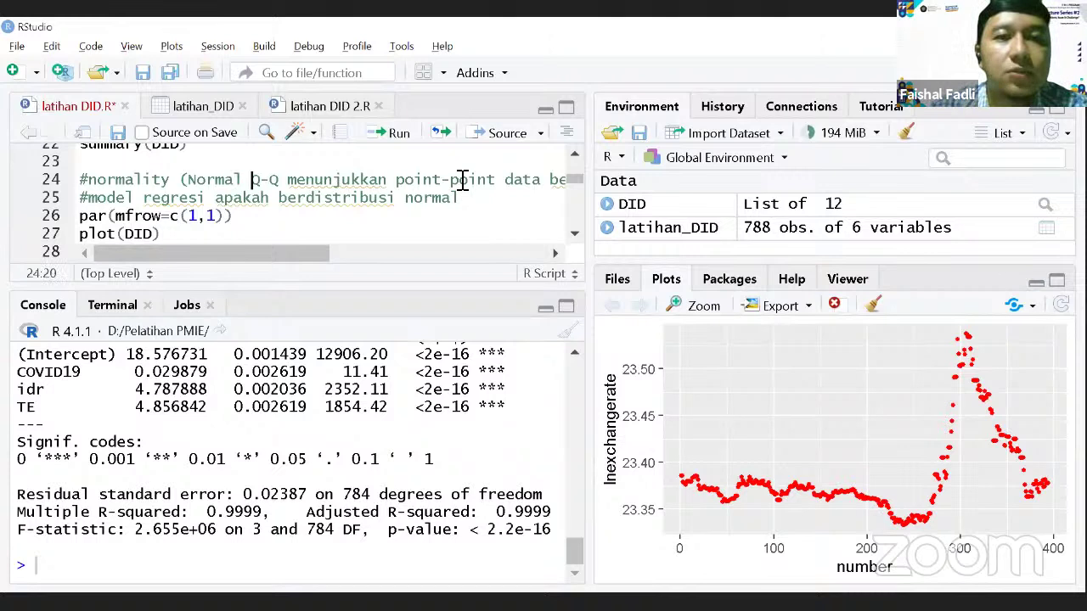
key("Down")
key("Down")
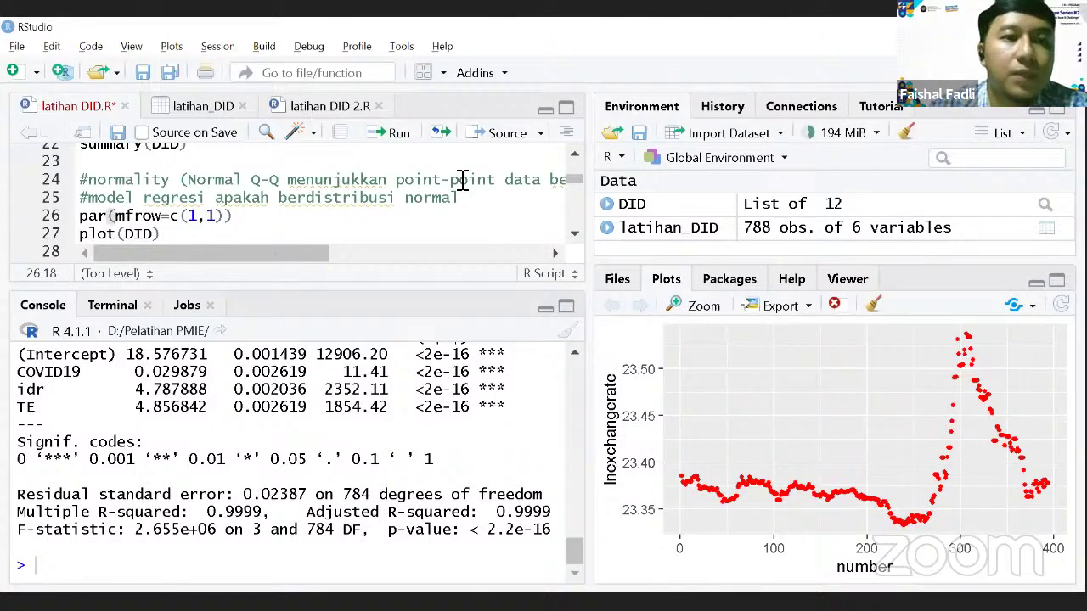
scroll(461, 181, "down", 1)
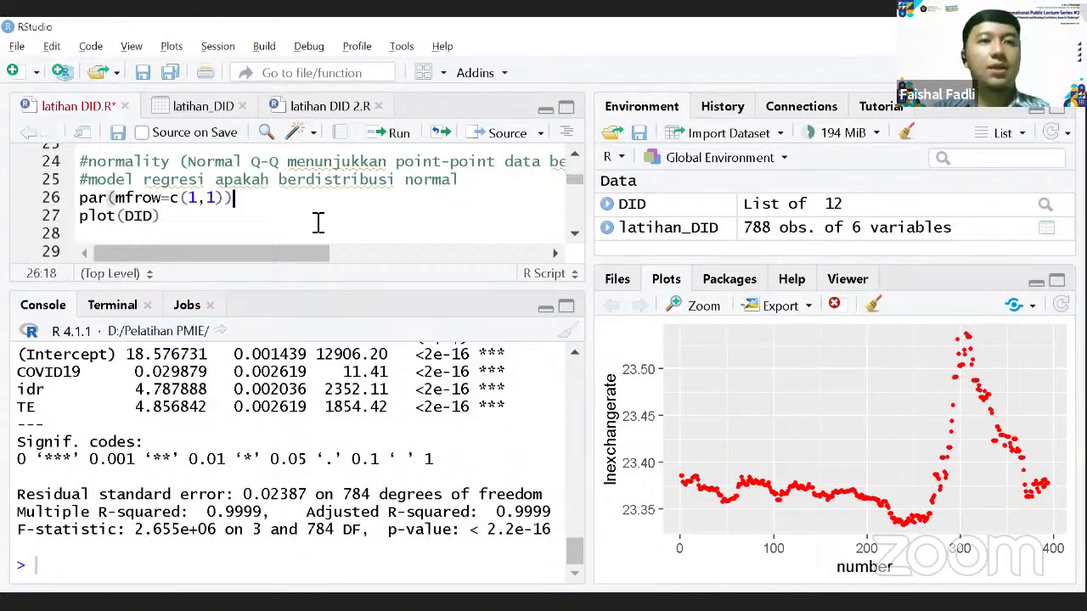
Examine the par(mfrow=c(1,1)) line and its layout arguments in the normality section.
left_click(90, 197)
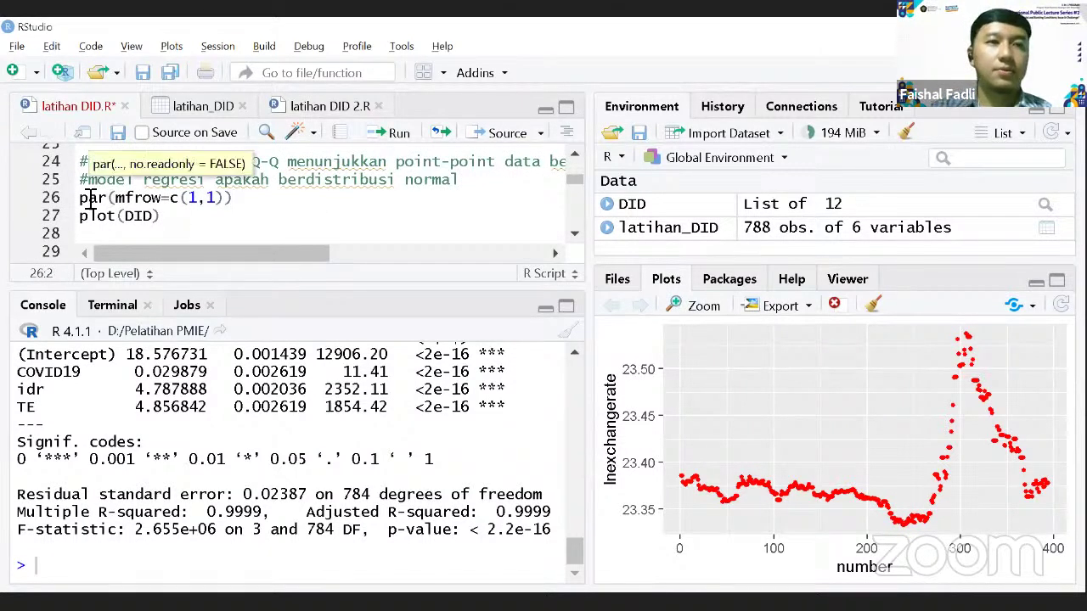
key("Left")
key("Right")
key("Right")
key("Right")
key("Right")
key("Right")
key("Right")
key("Right")
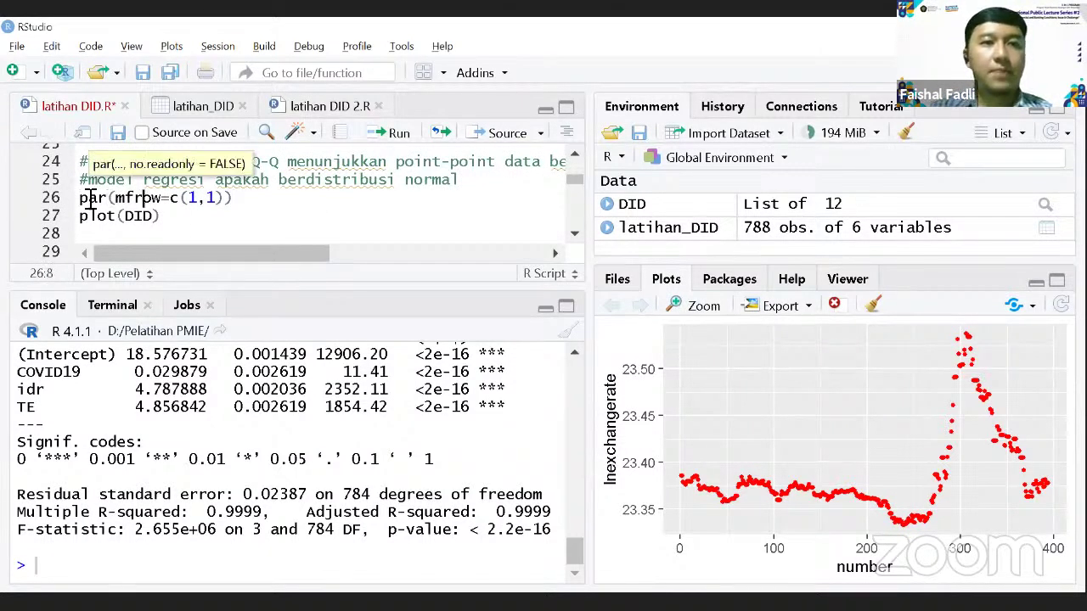
key("Right")
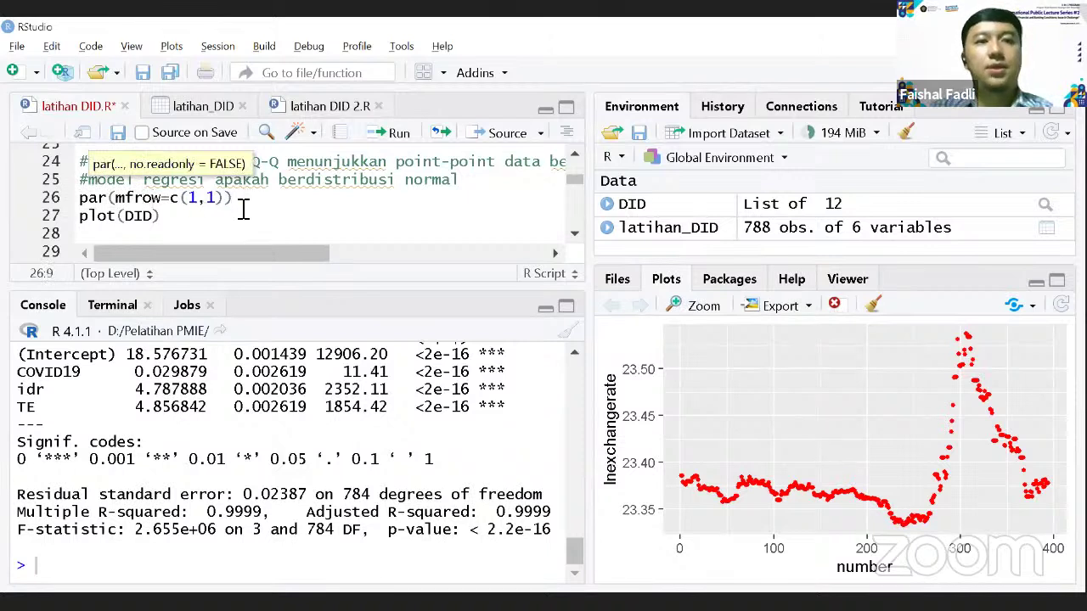
key("Right")
key("Right")
key("Left")
key("Left")
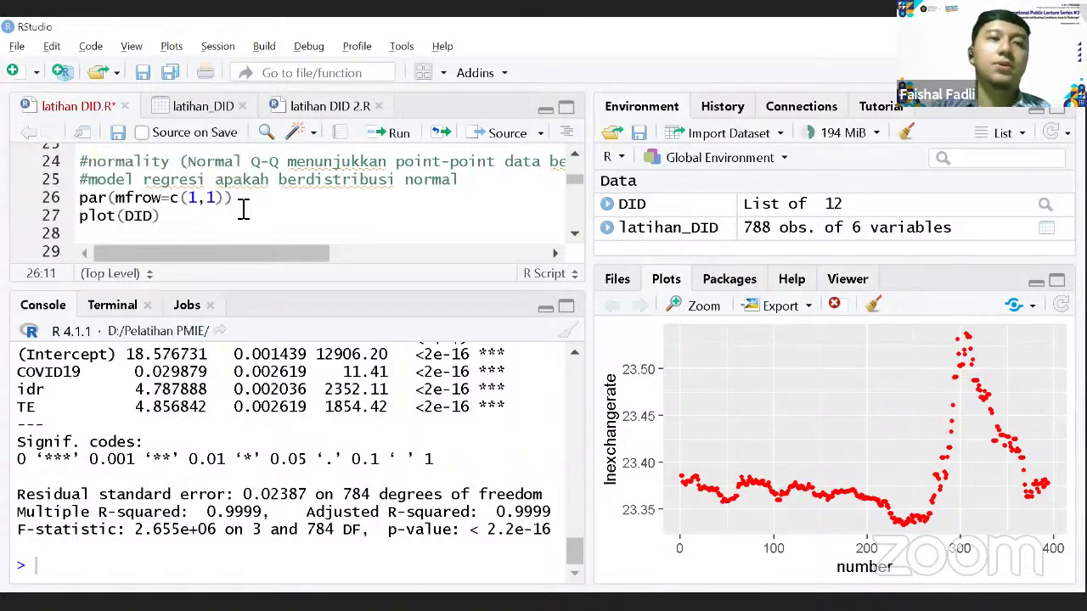
key("Right")
key("Right")
key("Right")
key("Right")
key("Right")
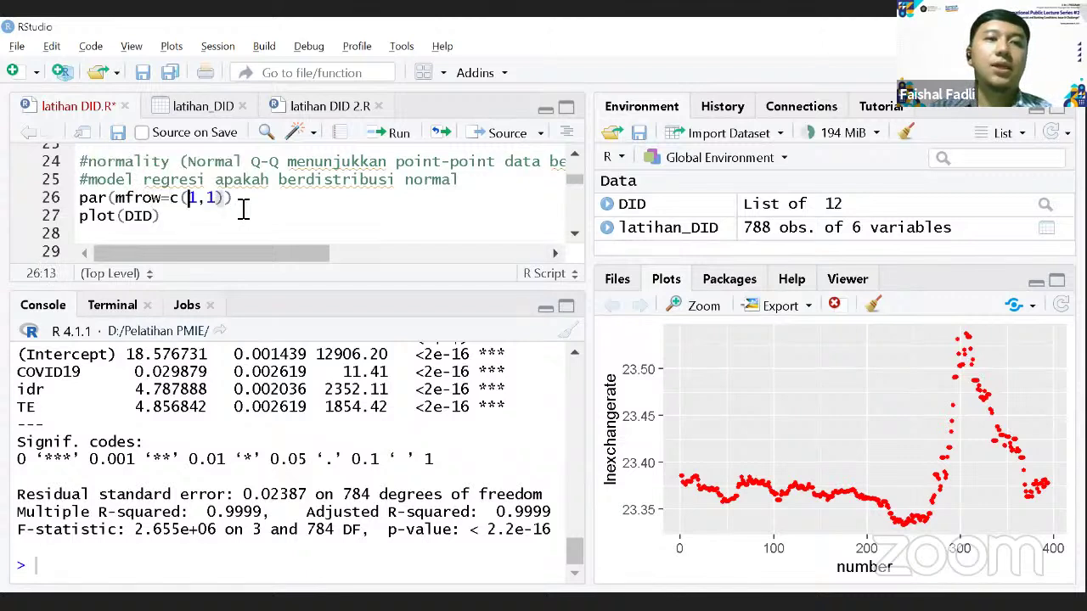
key("Left")
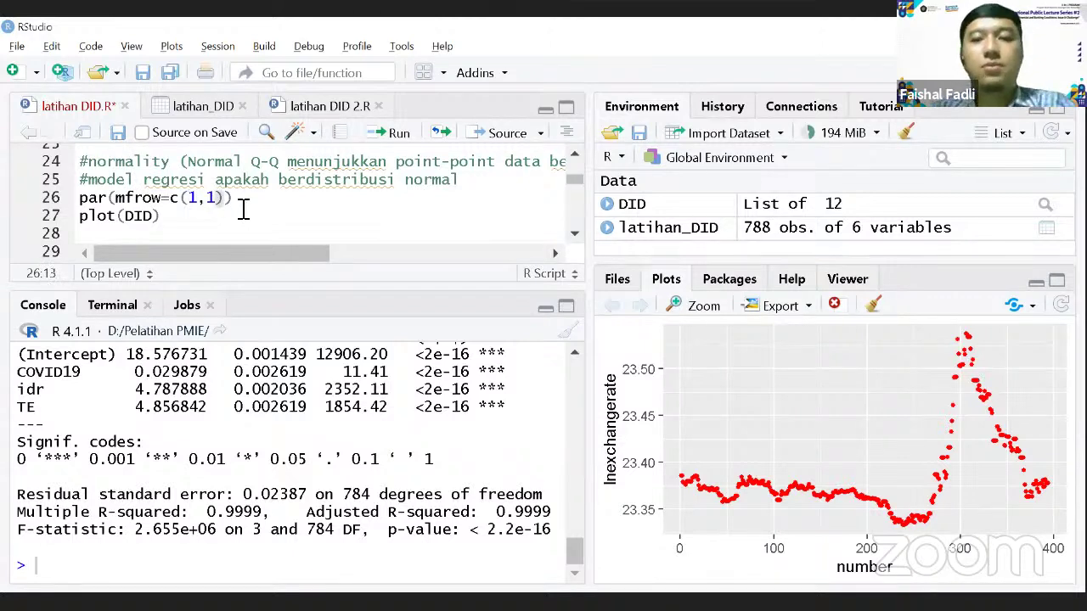
Run par(mfrow=c(1,1)) from the normality section to set a single-plot layout.
key("Right")
key("Right")
key("Right")
key("Right")
key("Right")
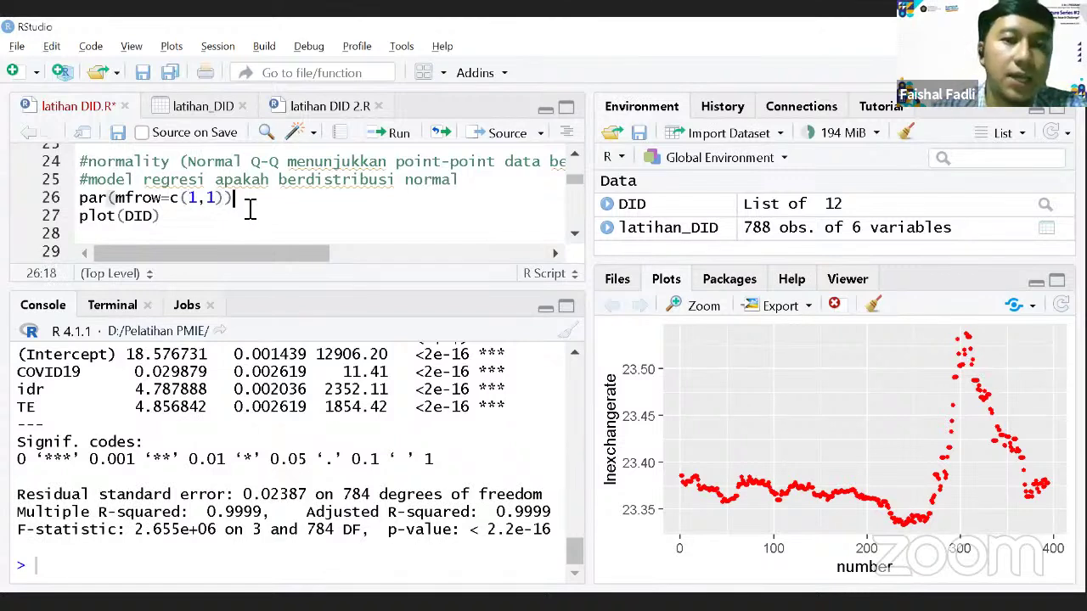
left_click(403, 151)
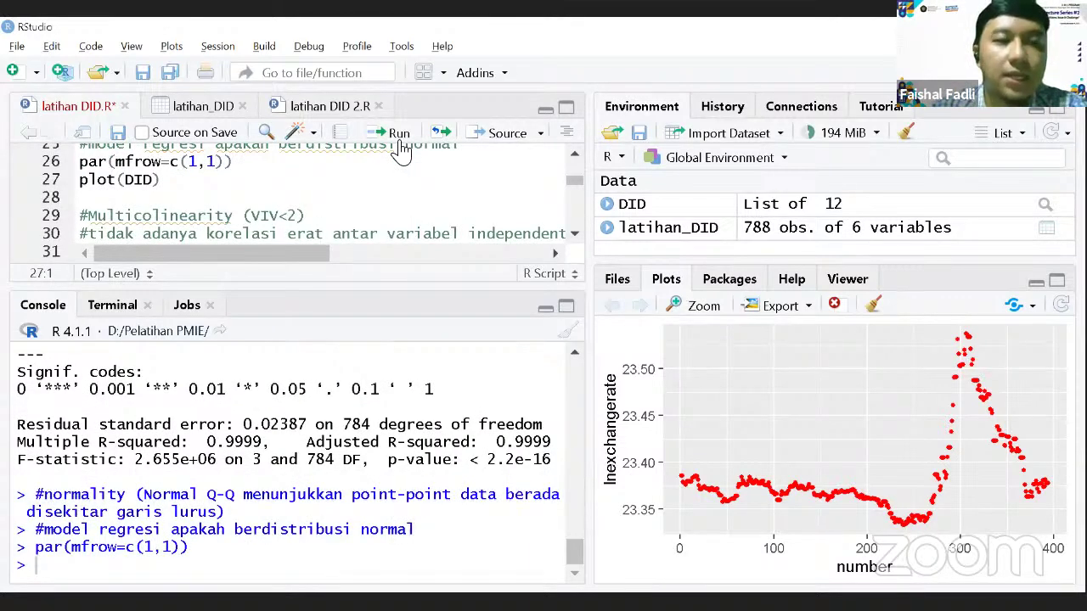
Run plot(DID) to generate the diagnostic plots of the regression model, and return to that line in the script.
left_click(402, 150)
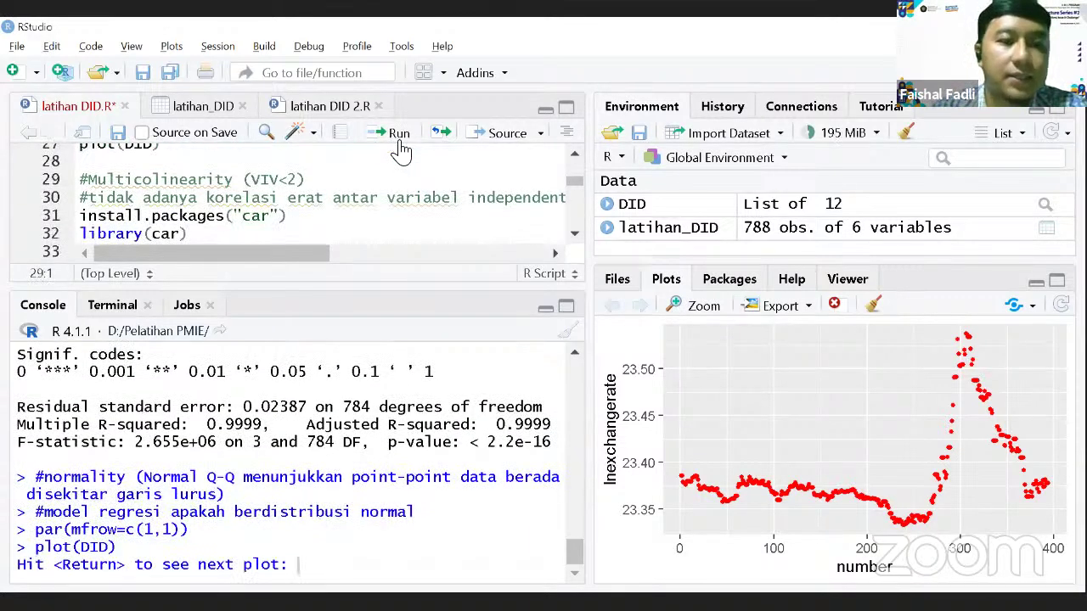
key("Up")
key("Up")
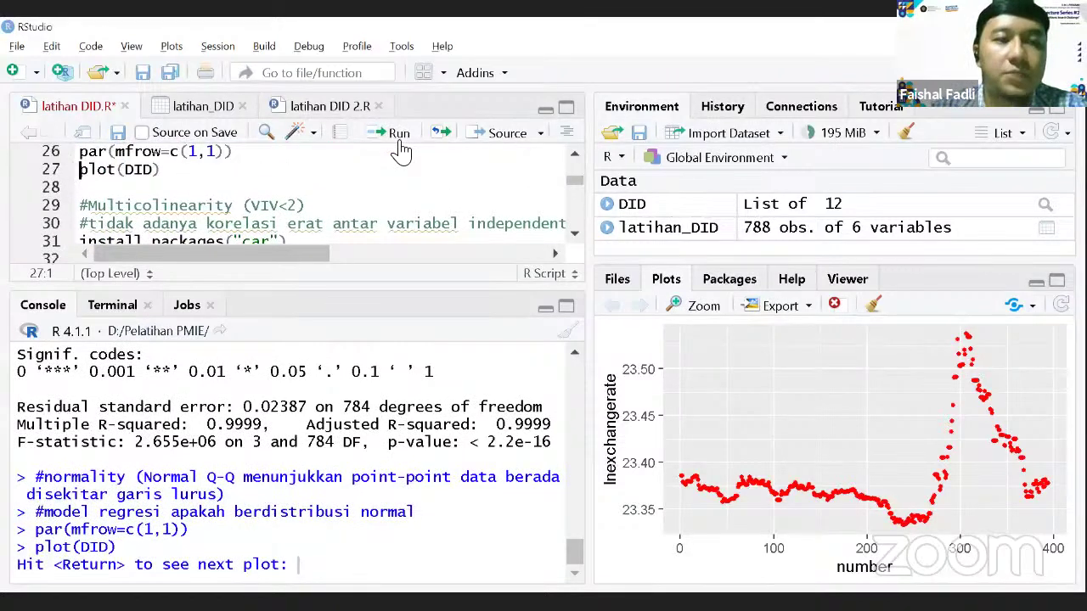
left_click(184, 170)
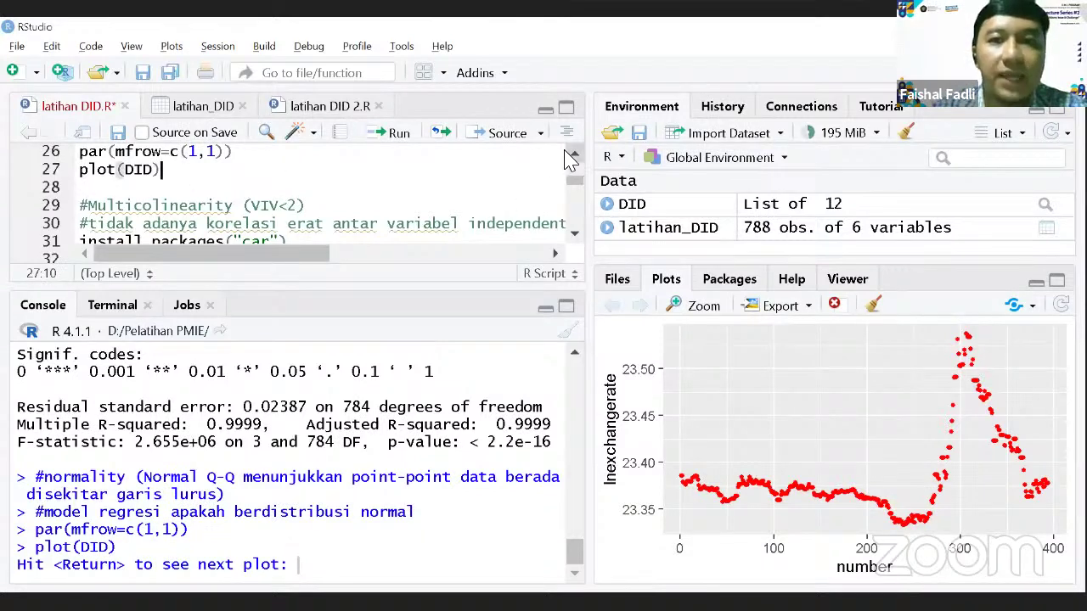
scroll(570, 160, "up", 2)
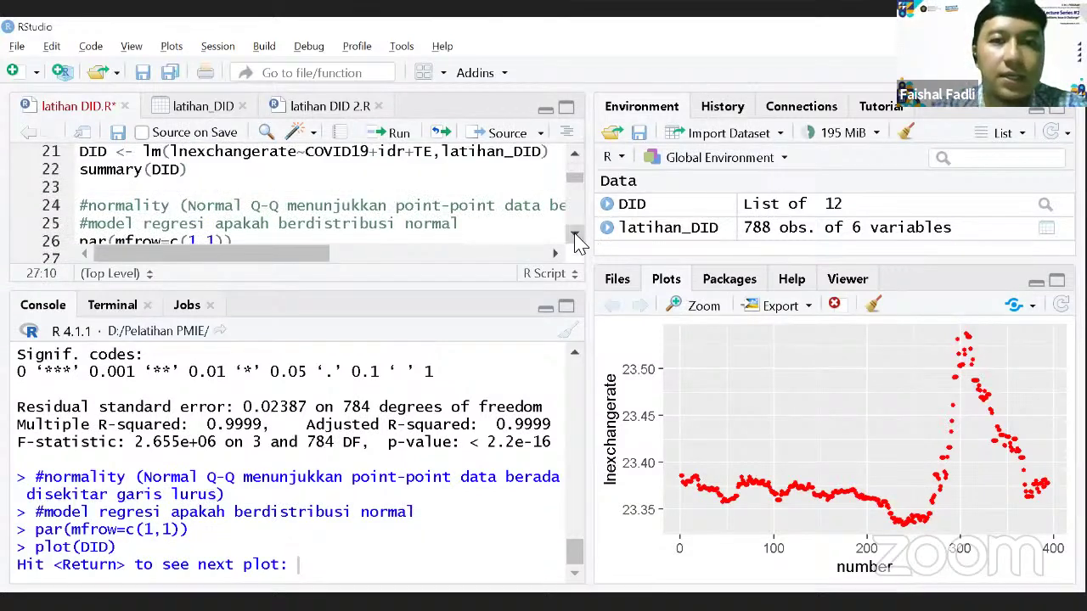
scroll(575, 227, "down", 1)
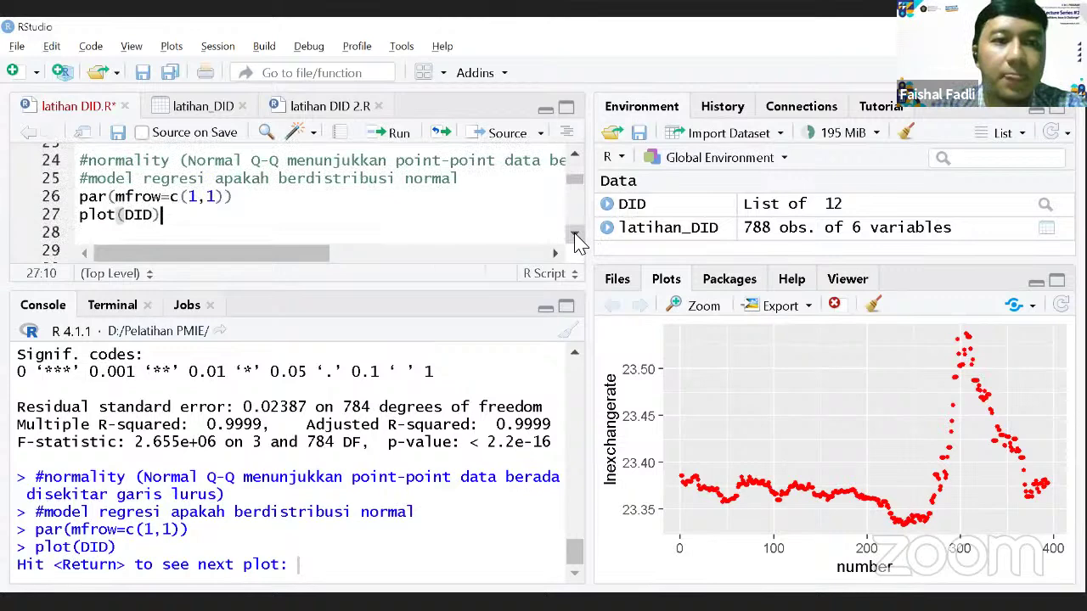
left_click(712, 280)
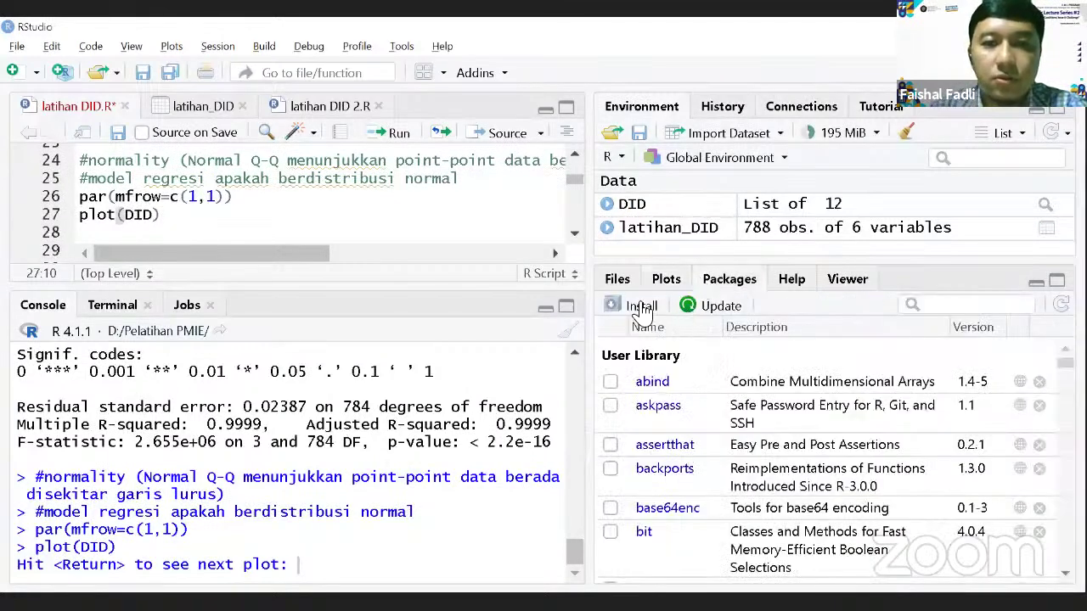
left_click(612, 306)
type("pl")
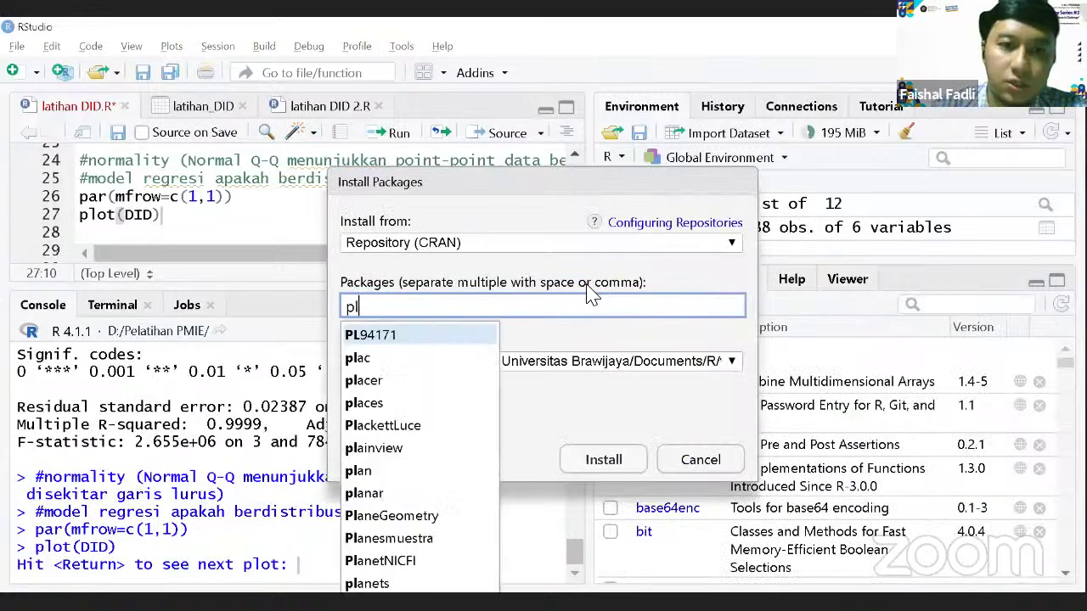
type("o")
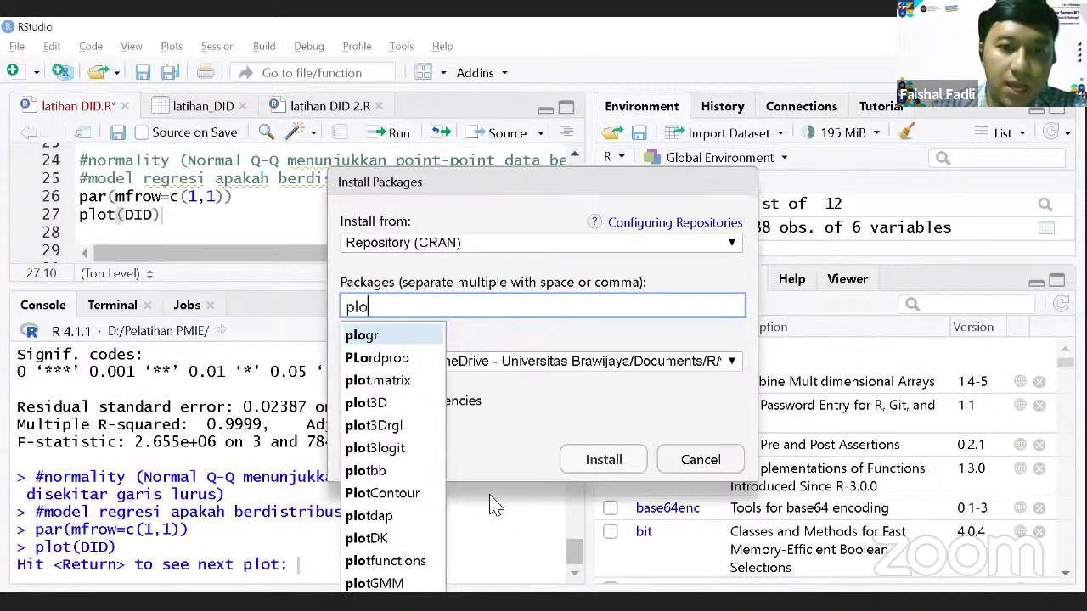
left_click(422, 472)
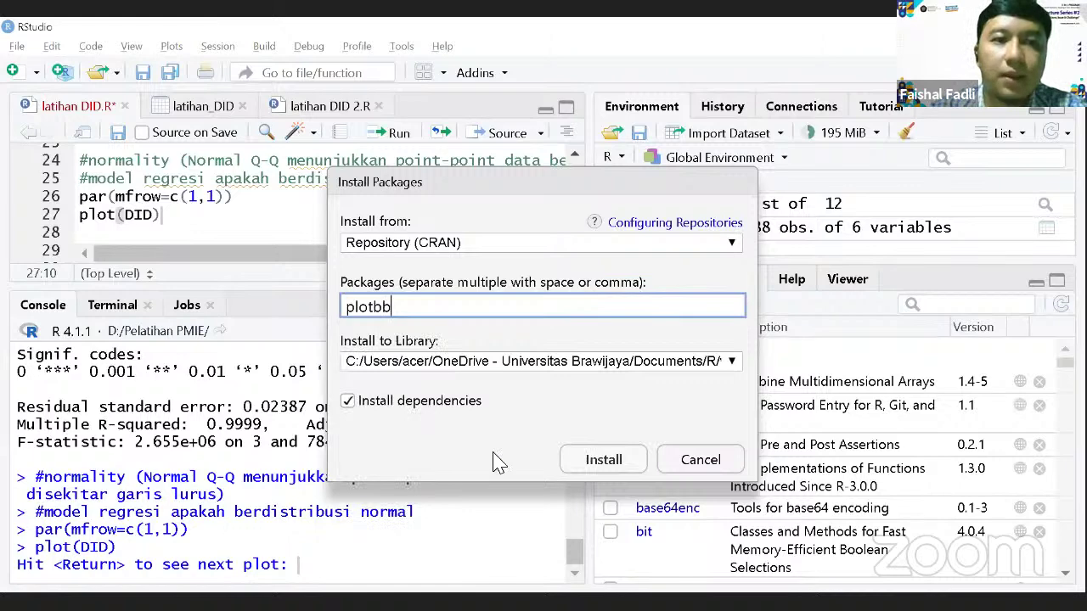
key("Escape")
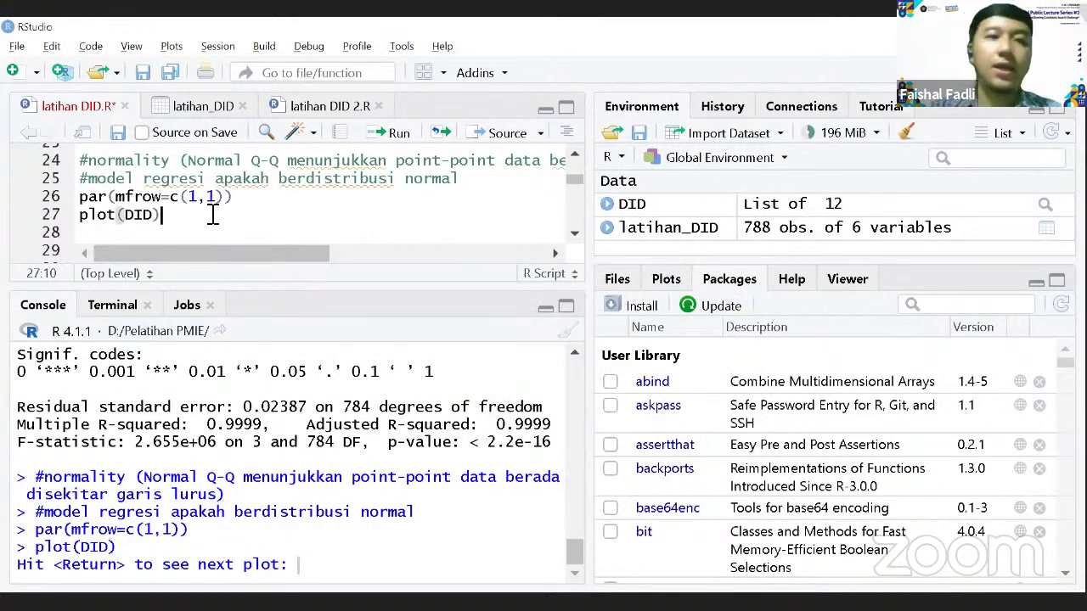
Add the line library(plot) directly below plot(DID) in the script's normality section.
left_click(153, 230)
type("librar")
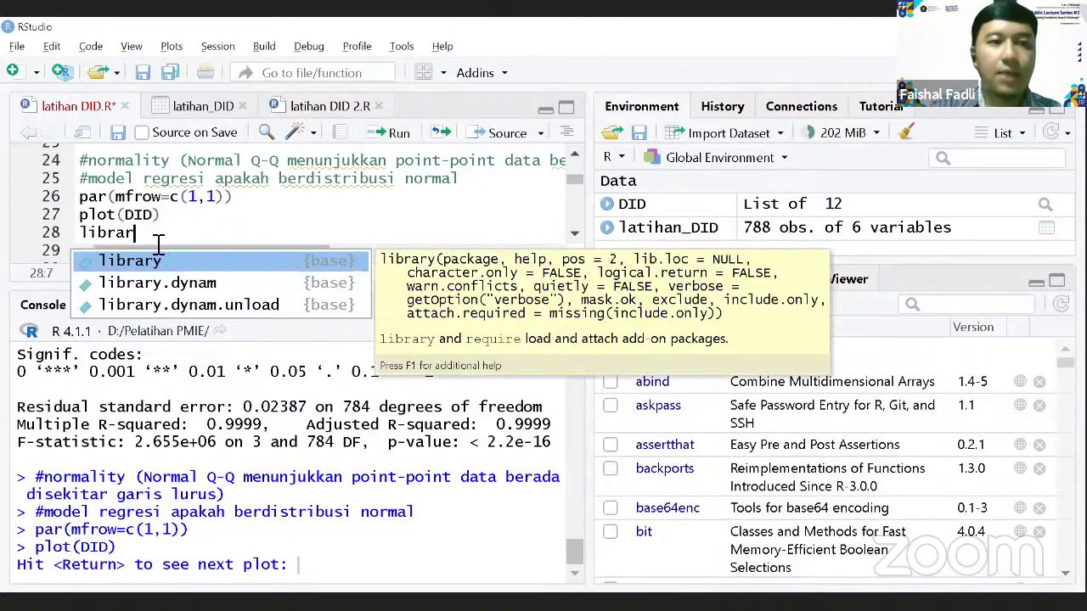
left_click(174, 259)
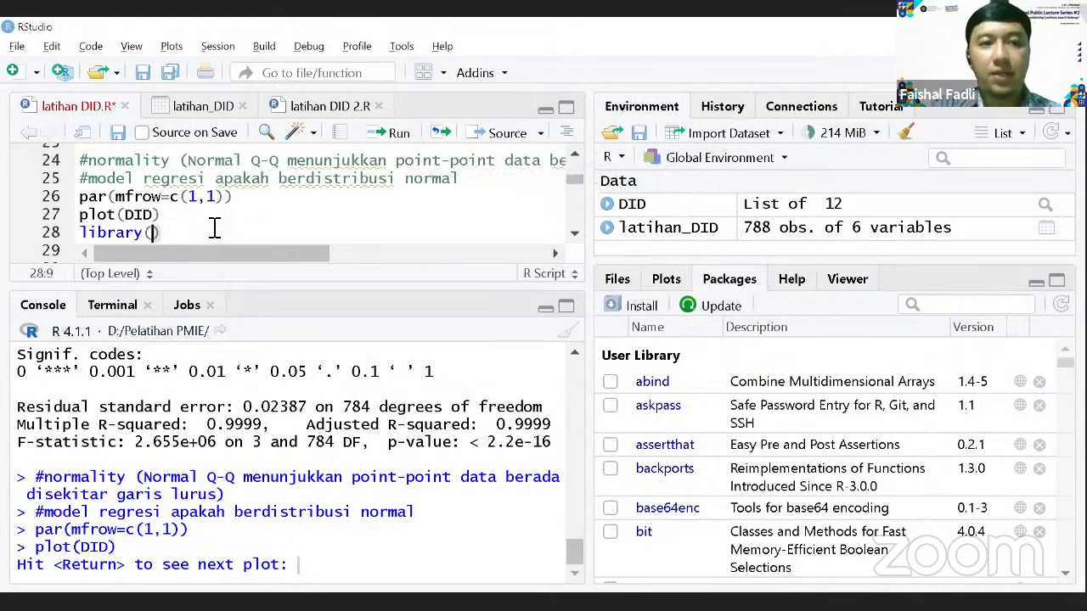
type("ols")
key("BackSpace")
key("BackSpace")
key("BackSpace")
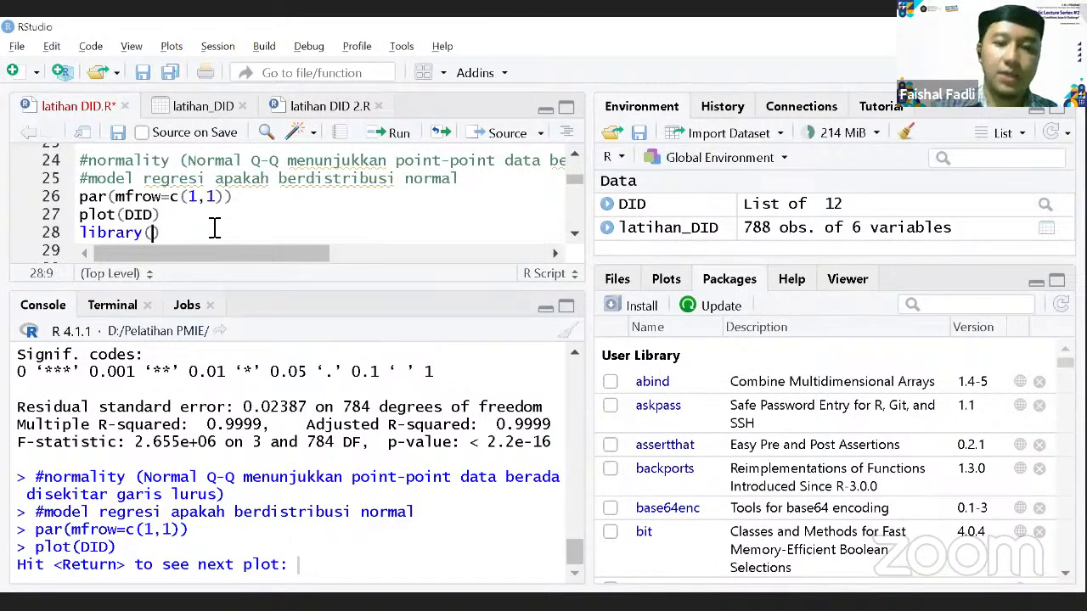
type("plot")
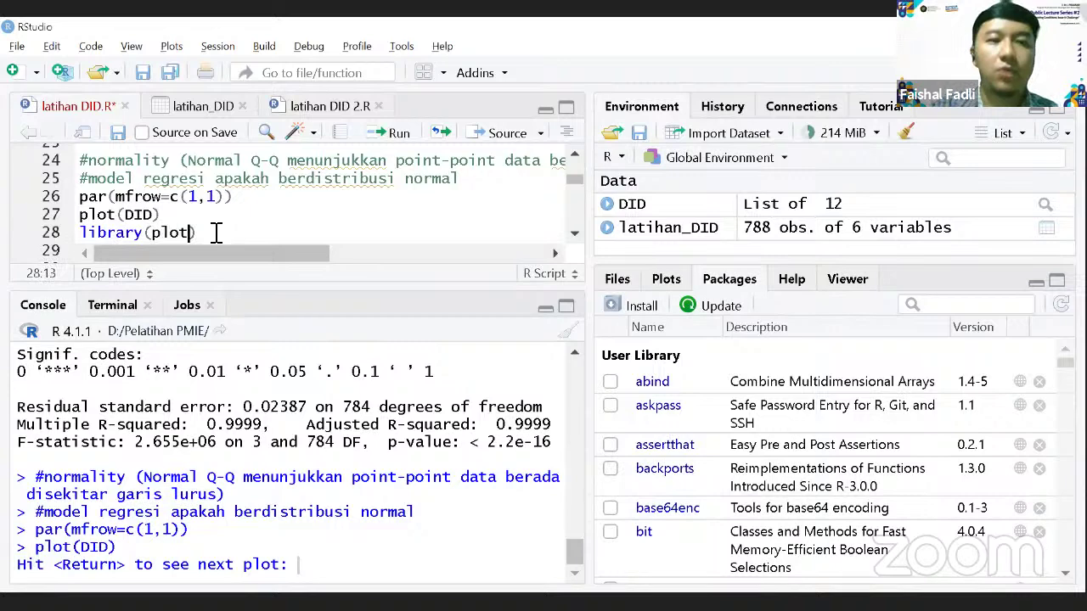
left_click(217, 233)
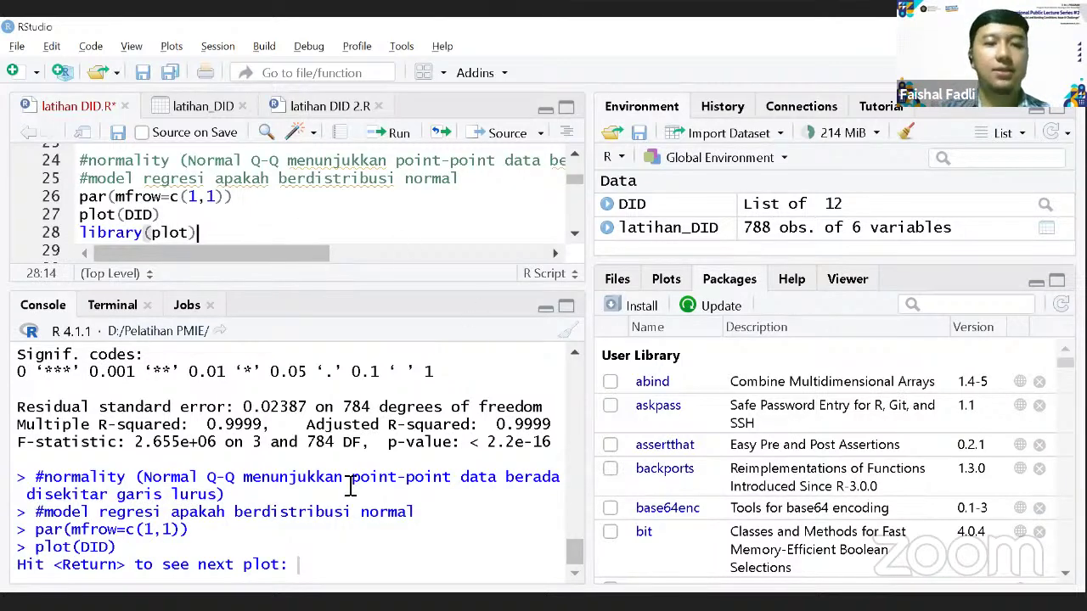
Advance the DID diagnostic plots past Residuals vs Fitted to the Normal Q-Q plot.
left_click(315, 566)
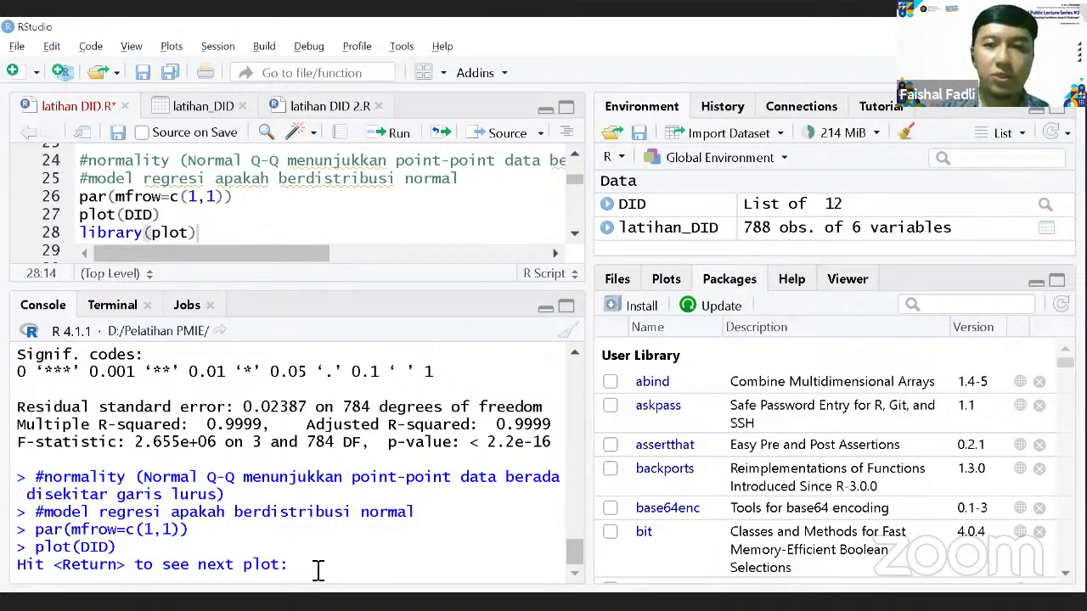
key("Return")
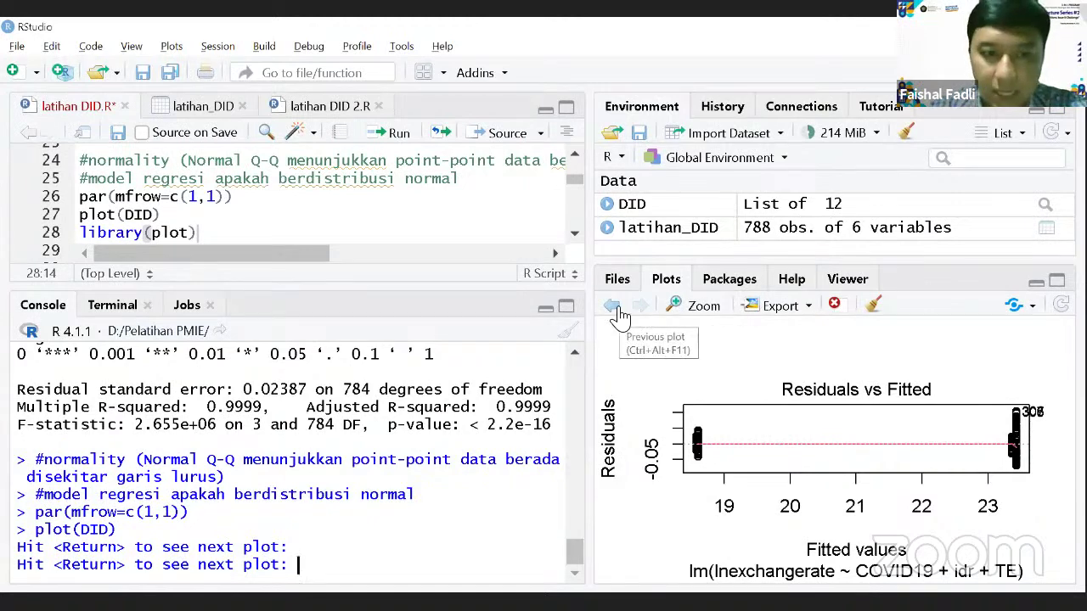
key("Return")
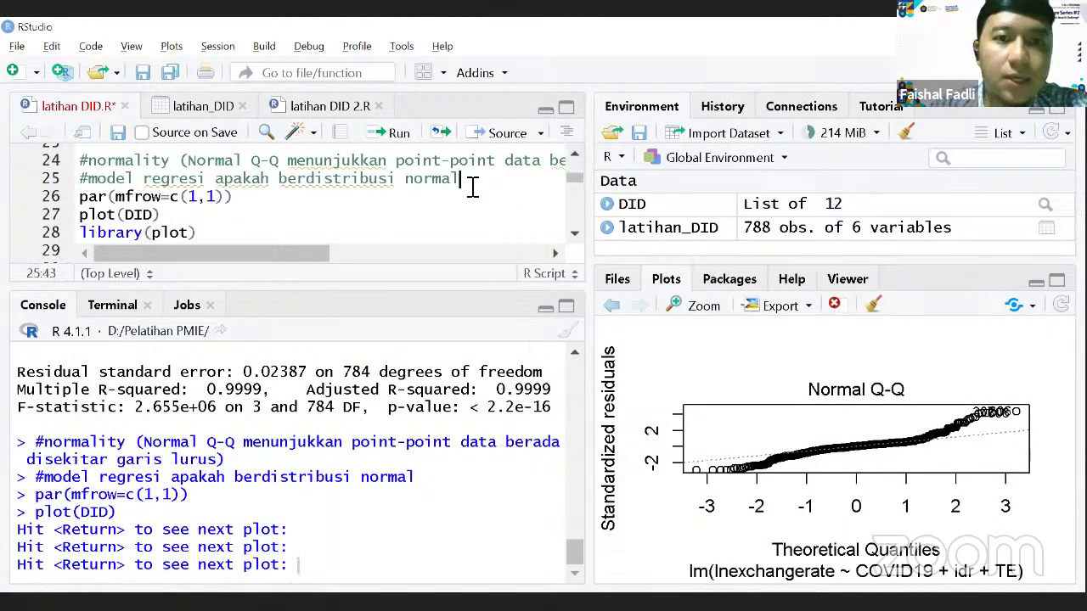
Read the normality section's comments on Q-Q points around the straight line and normal distribution alongside the Normal Q-Q plot.
type("#Multicolinearity (VIV<2) #tidak adanya korelasi erat antar variabel independent")
key("Up")
key("Up")
key("Up")
key("Up")
key("Up")
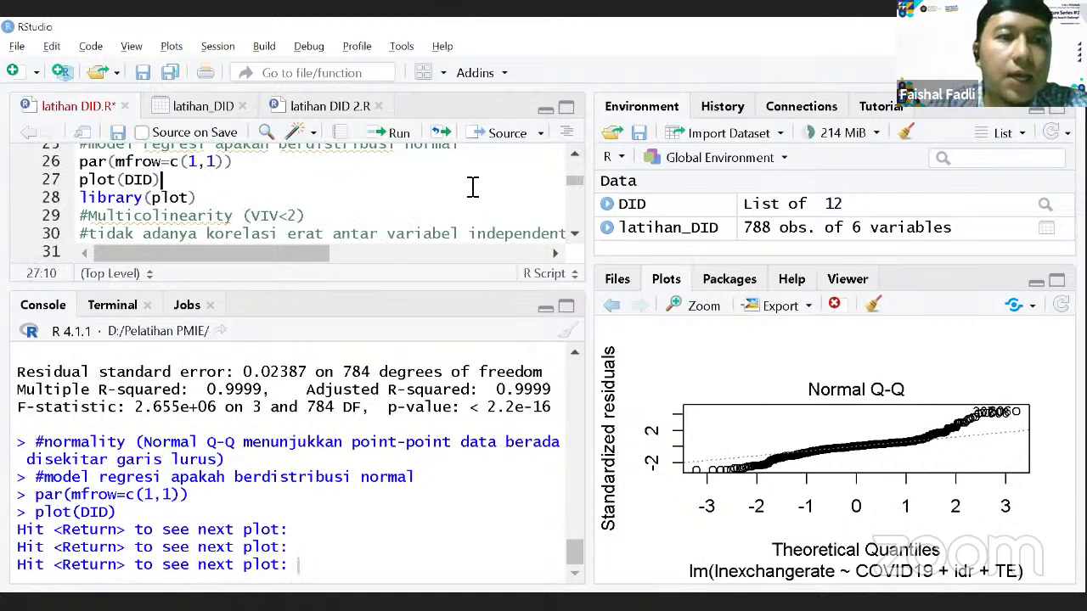
scroll(473, 186, "up", 1)
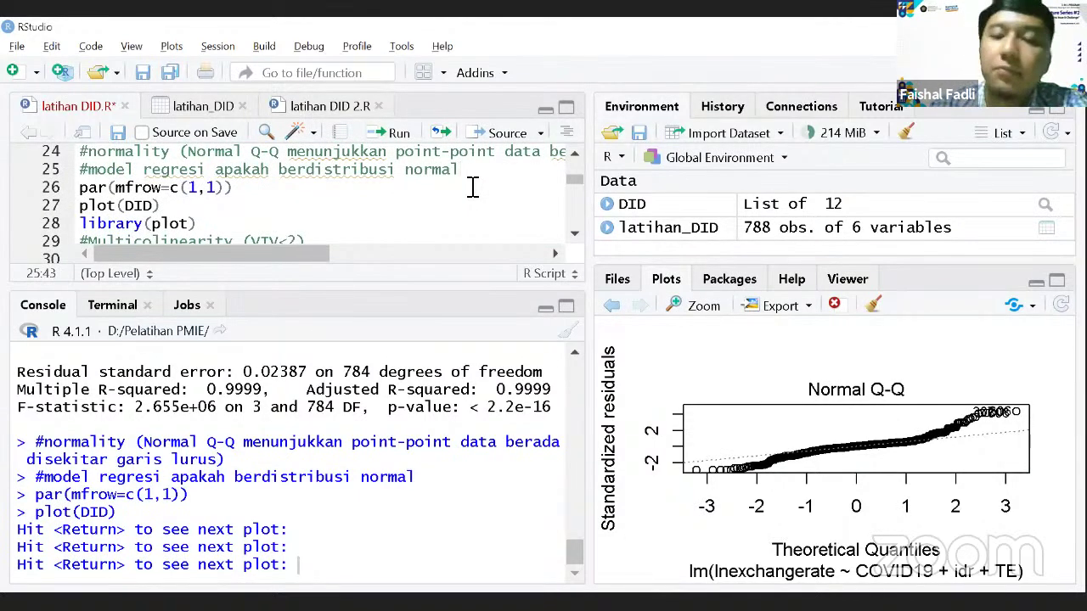
key("Down")
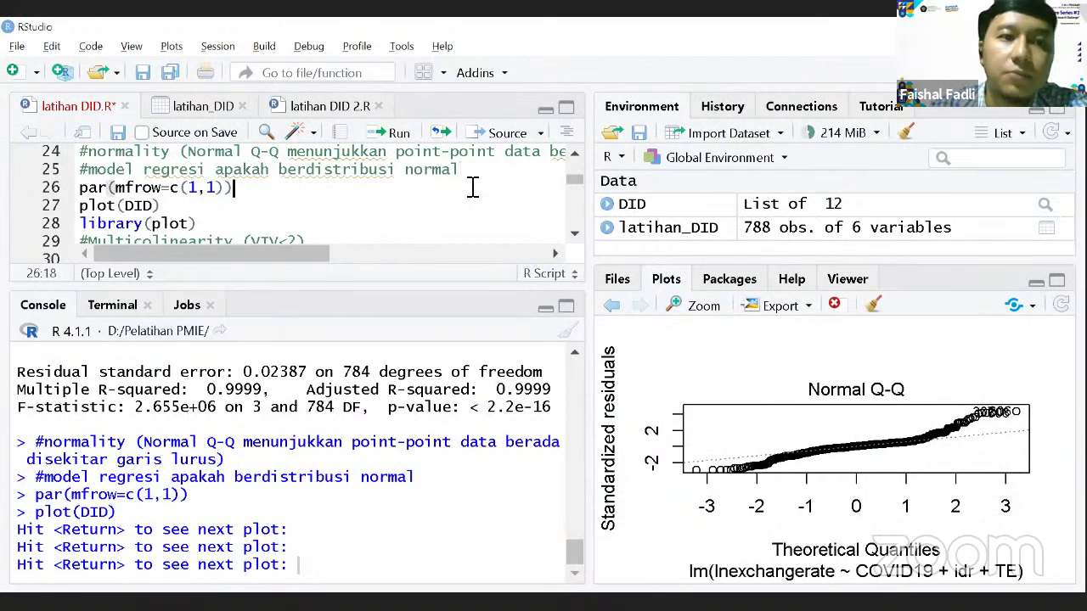
key("Up")
key("Up")
key("Right")
key("Right")
key("Right")
key("Right")
key("Right")
key("Right")
key("Right")
key("Right")
key("Right")
key("Right")
key("Right")
key("Right")
key("Right")
key("Right")
key("Right")
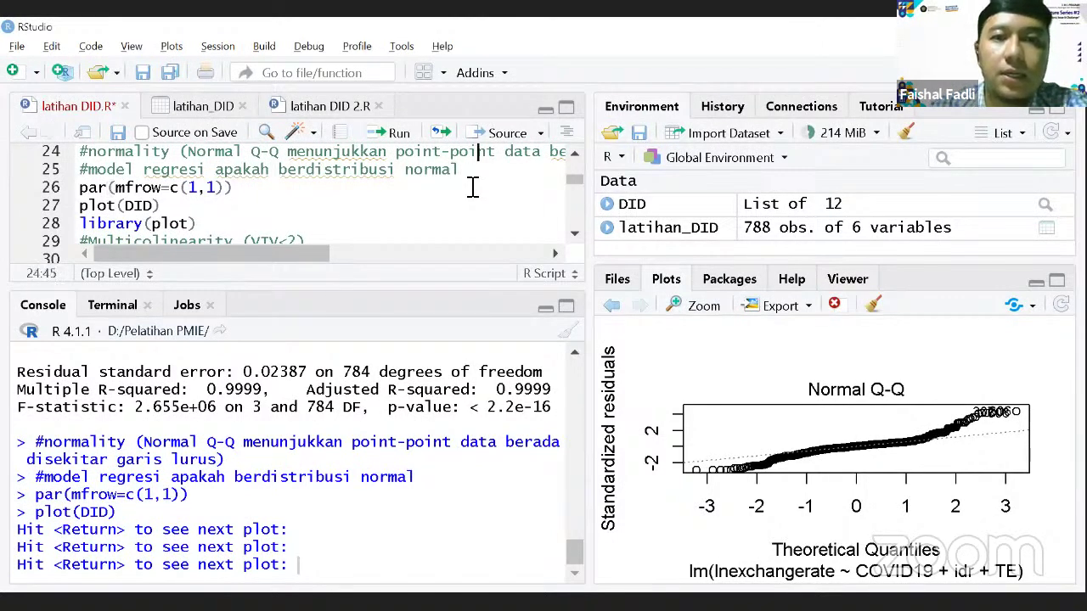
key("Right")
key("Right")
key("Right")
key("Right")
key("Right")
key("Right")
key("Right")
key("Right")
key("Right")
key("Right")
key("Right")
key("Right")
key("Right")
key("Right")
key("Right")
key("Right")
key("Right")
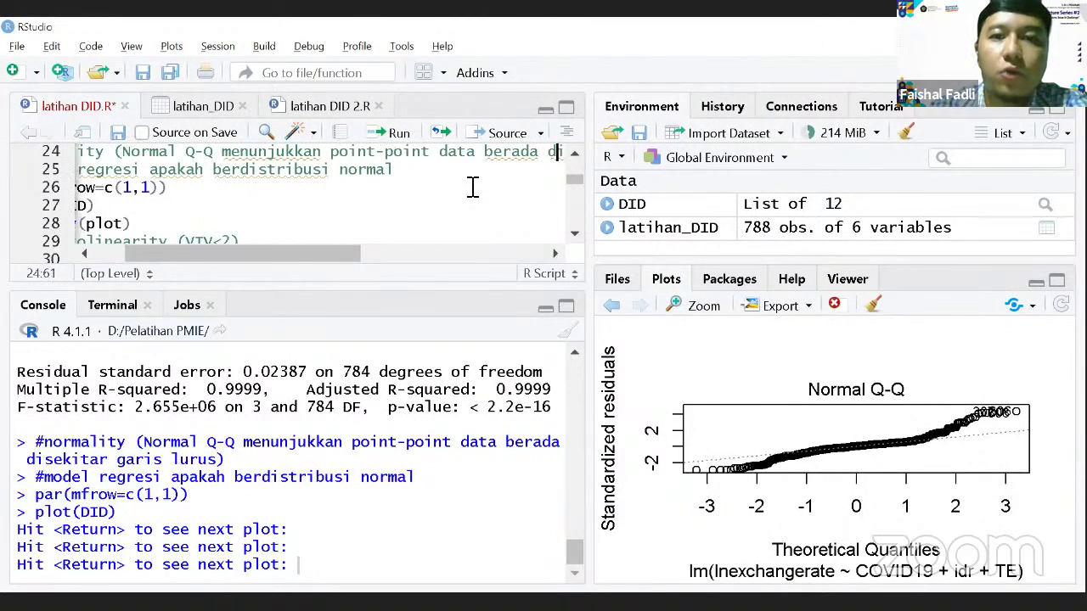
key("Right")
key("Right")
key("Right")
key("Right")
key("Right")
key("Right")
key("Right")
key("Right")
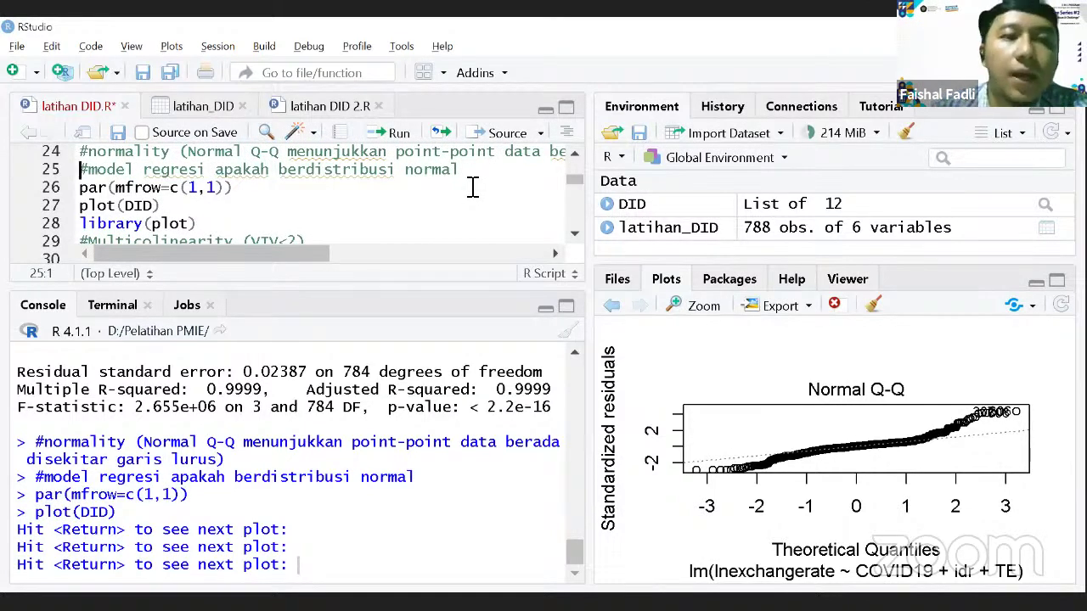
Insert a blank line between library(plot) and the Multicolinearity comment.
key("Down")
key("Down")
key("Down")
key("Down")
key("Down")
key("Left")
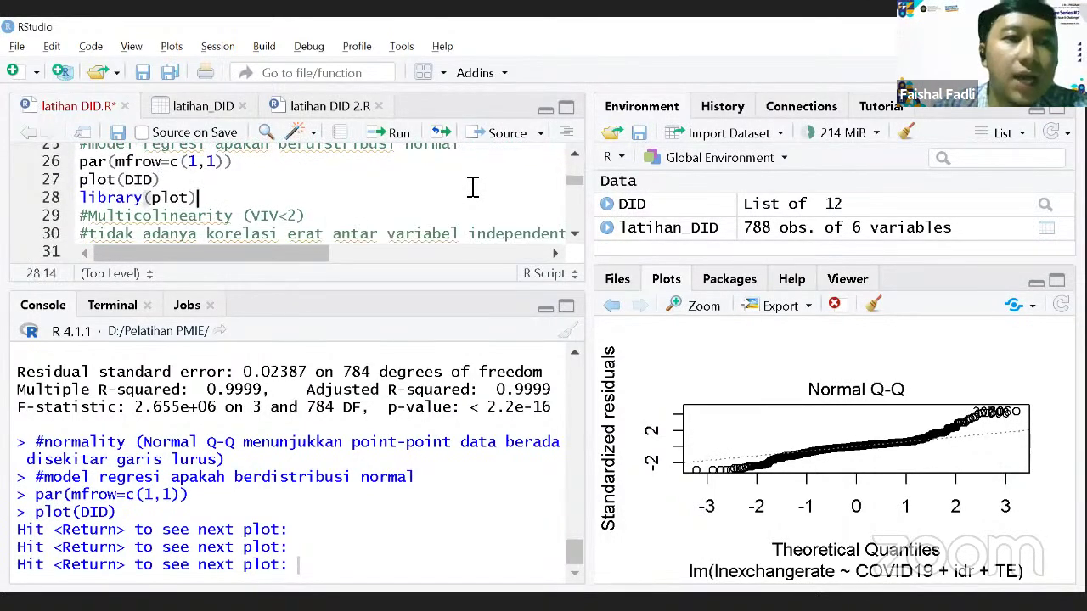
key("Return")
Review the multicollinearity section's lines for installing and loading the car package and running vif(DID).
key("Down")
key("Down")
key("Down")
key("Down")
type("library(car) vif(DID)")
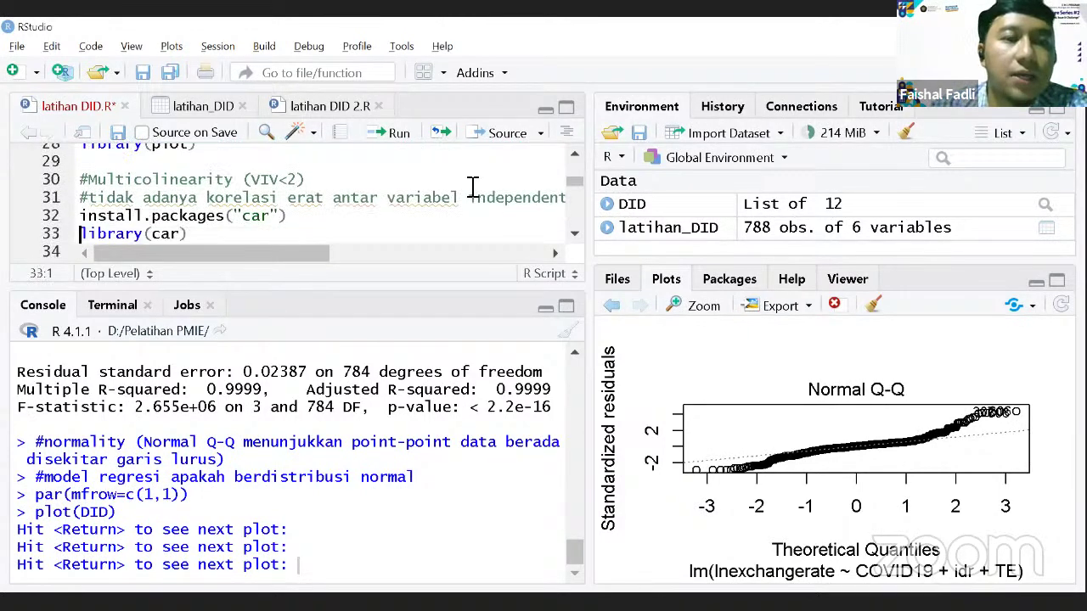
key("Up")
key("Up")
key("Up")
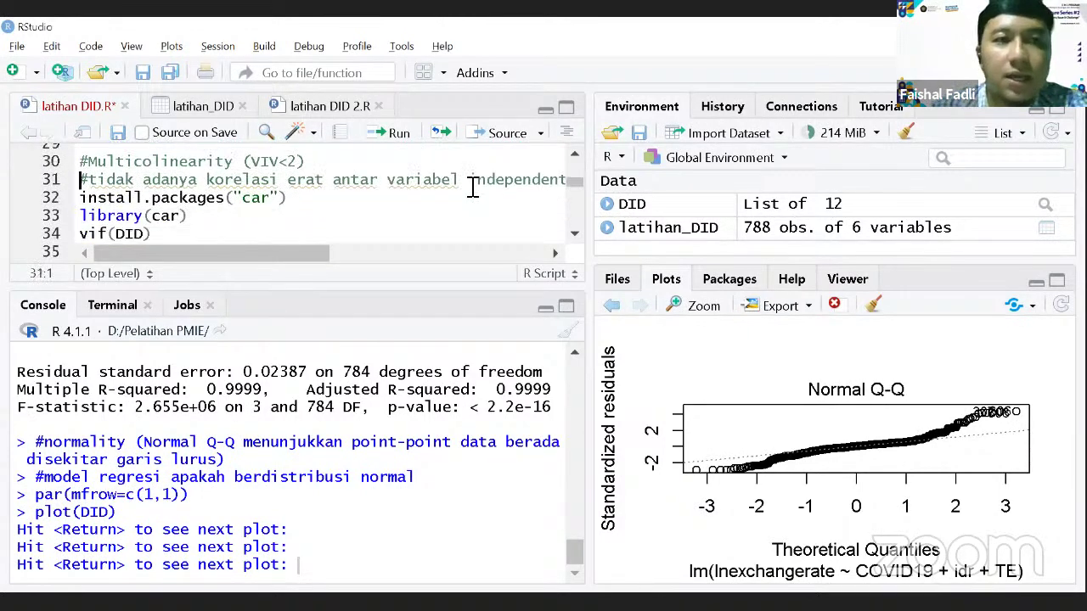
key("Up")
Read the Multicolinearity heading comment and its VIV<2 criterion.
key("Right")
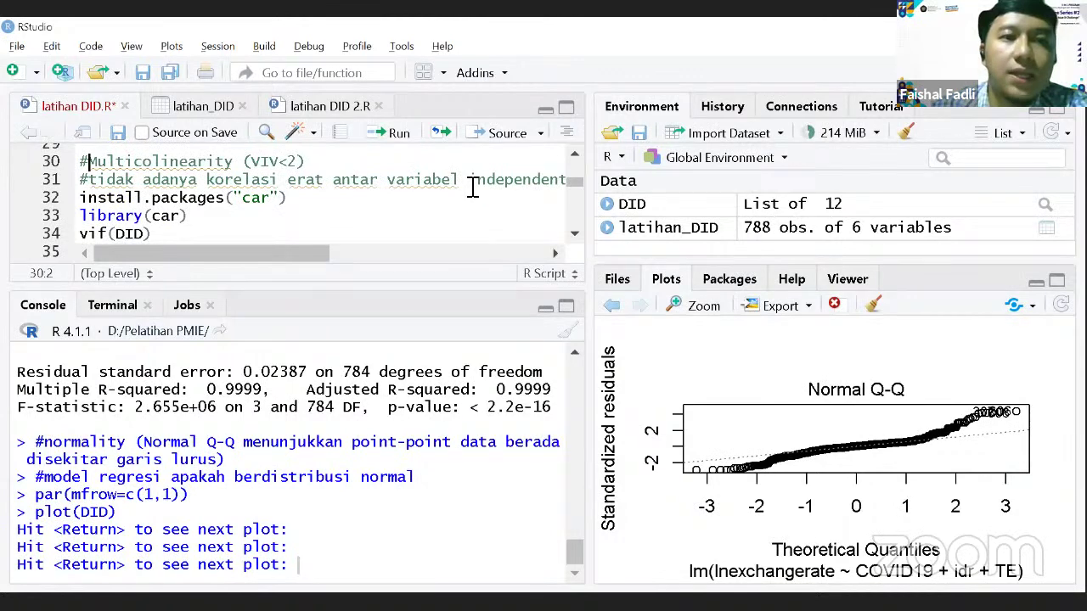
key("Right")
key("Right")
key("Right")
key("Right")
key("Right")
key("Right")
key("Right")
key("Right")
key("Right")
key("Right")
key("Right")
key("Right")
key("Right")
key("Right")
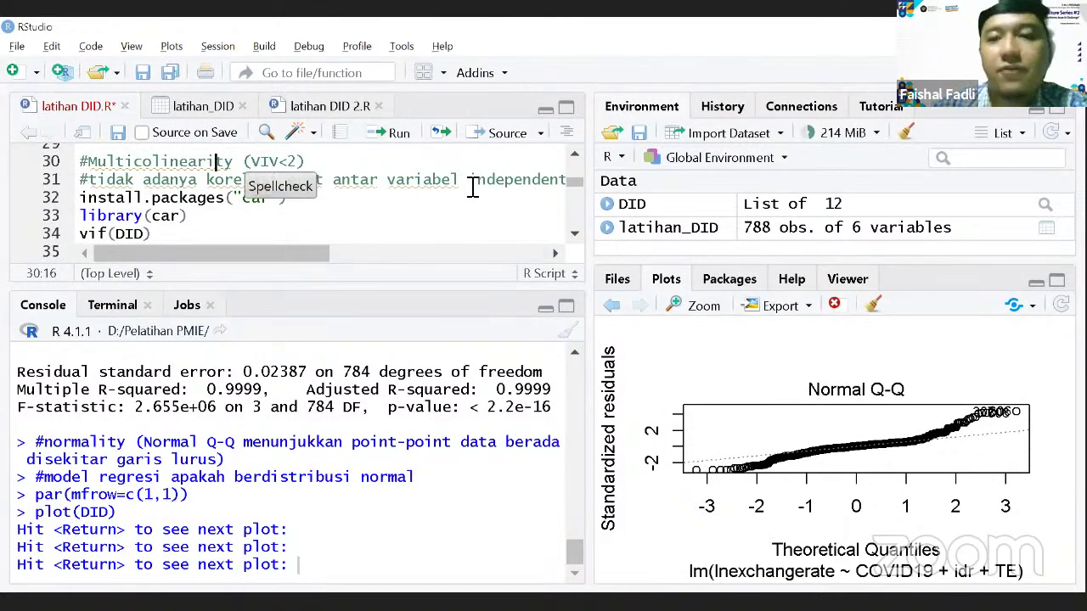
key("Right")
key("Right")
key("Right")
key("Right")
key("Right")
key("Right")
key("Right")
key("Right")
key("Right")
key("Right")
key("Left")
key("Left")
key("Left")
key("Left")
key("Left")
Read the multicollinearity section's comment on the absence of close correlation between independent variables.
key("Down")
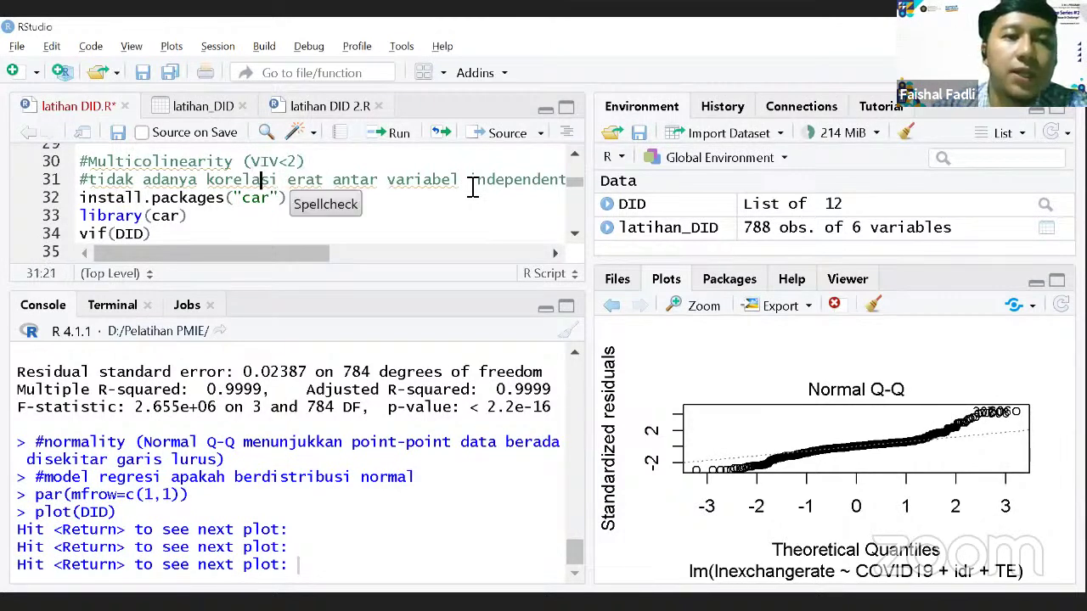
key("Right")
key("Right")
key("Right")
key("Right")
key("Right")
key("Right")
key("Right")
key("Right")
key("Right")
key("Right")
key("Right")
key("Right")
key("Right")
key("Right")
key("Right")
key("Right")
key("Right")
key("Right")
key("Right")
key("Right")
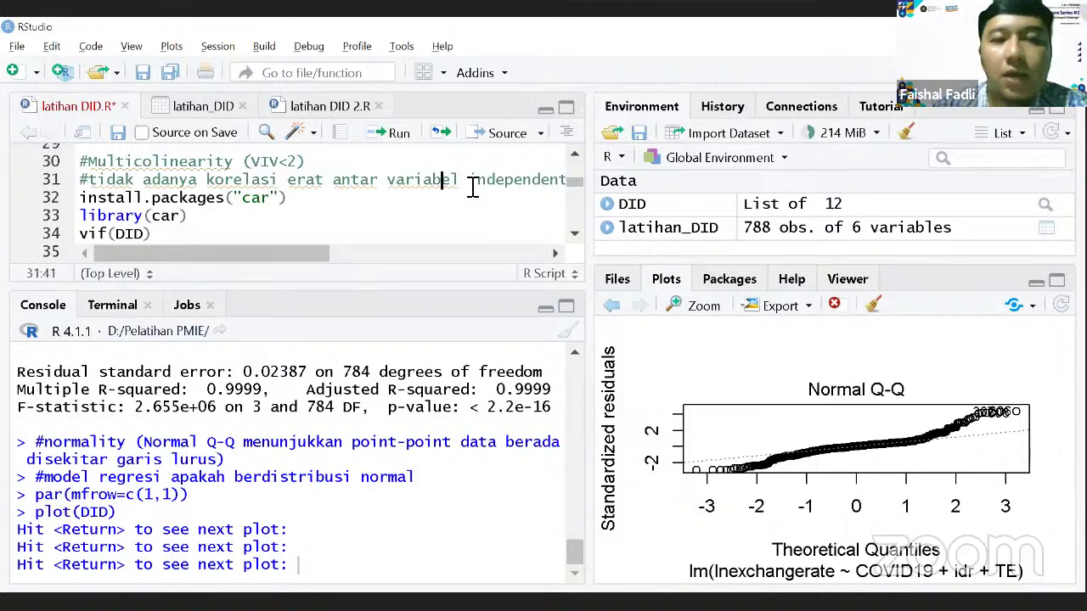
key("Right")
key("Right")
key("Right")
key("Right")
key("Right")
key("Right")
key("Right")
key("Right")
key("Right")
key("Right")
key("Right")
key("Right")
key("Right")
key("Right")
key("Right")
key("Right")
key("Right")
key("Right")
key("Right")
key("Right")
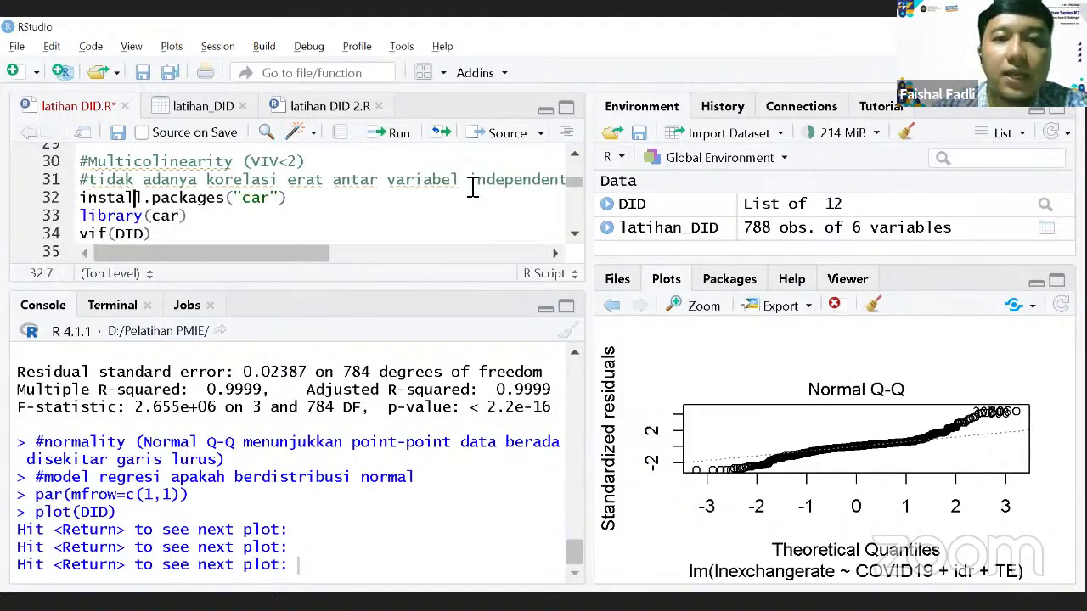
key("Left")
key("Left")
key("Left")
key("Left")
key("Left")
key("Left")
key("Left")
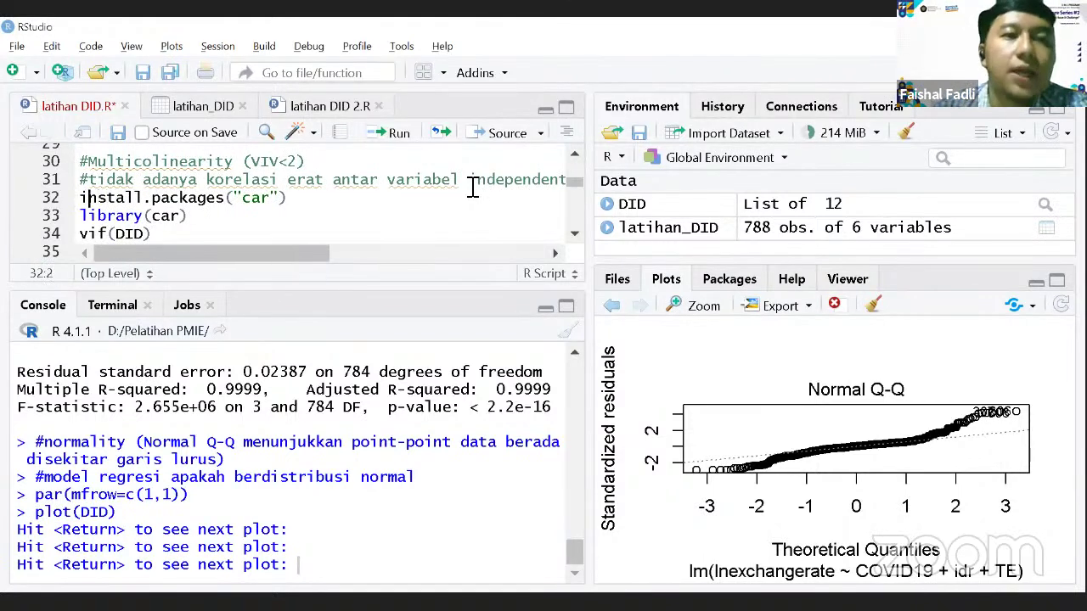
key("Left")
key("Left")
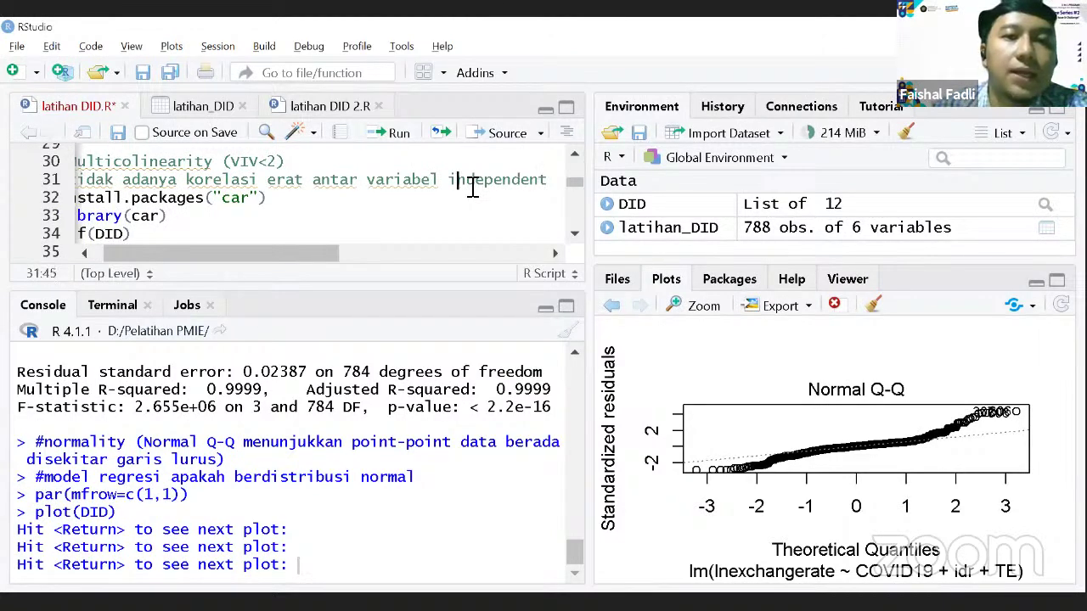
key("Up")
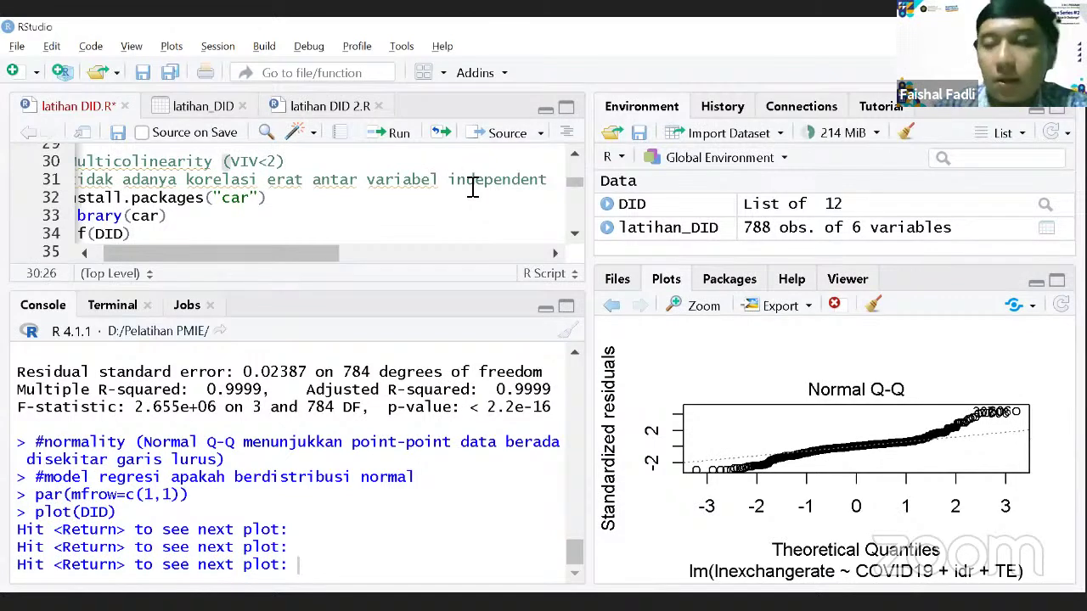
key("Down")
key("Down")
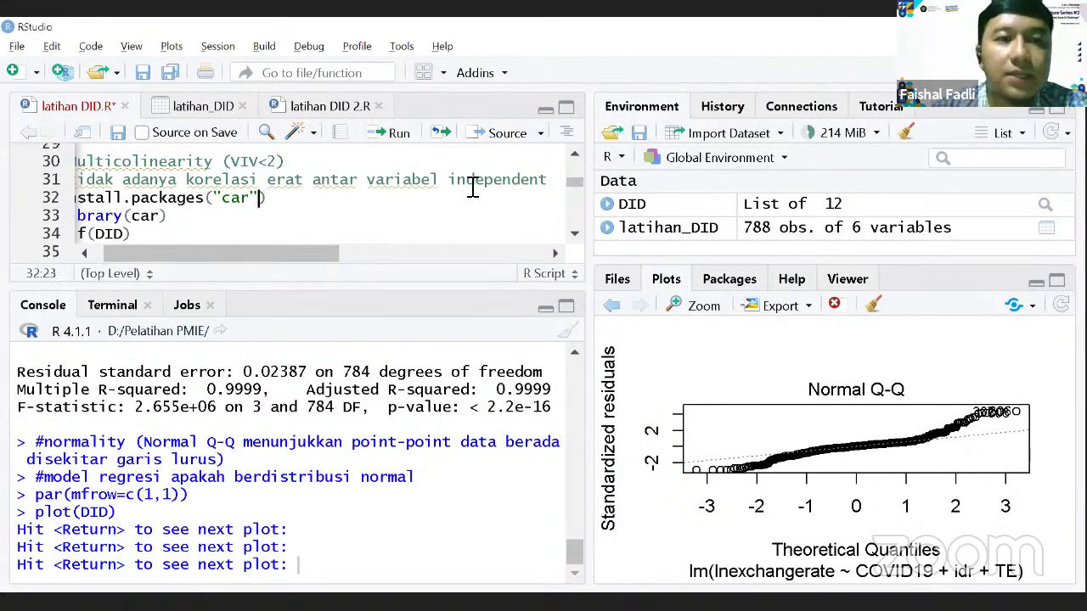
key("Home")
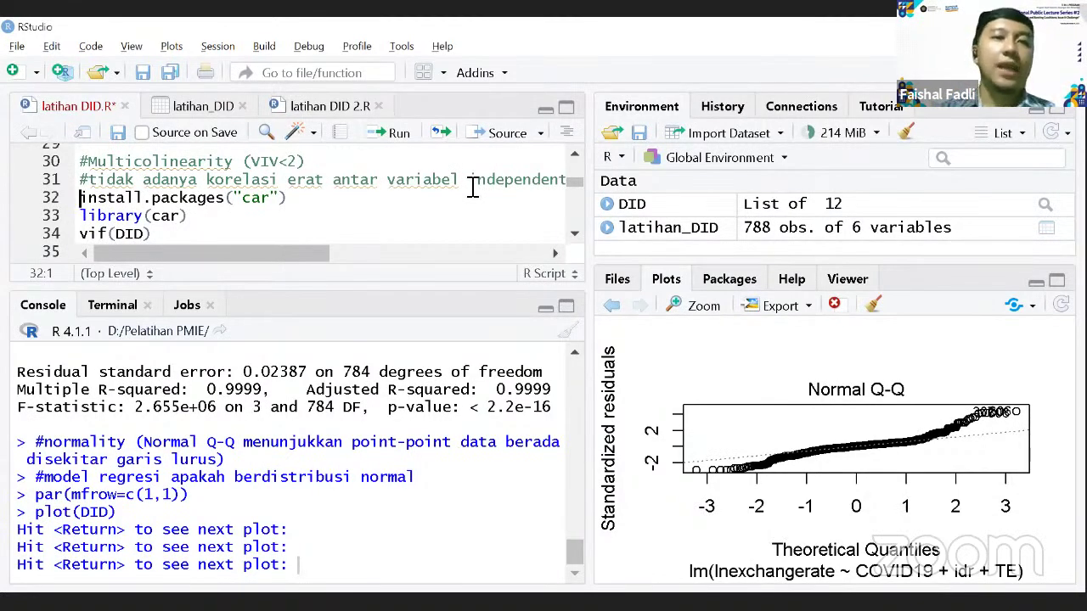
Send vif(DID) to the console and advance through the remaining diagnostic plots of the DID model.
left_click(310, 203)
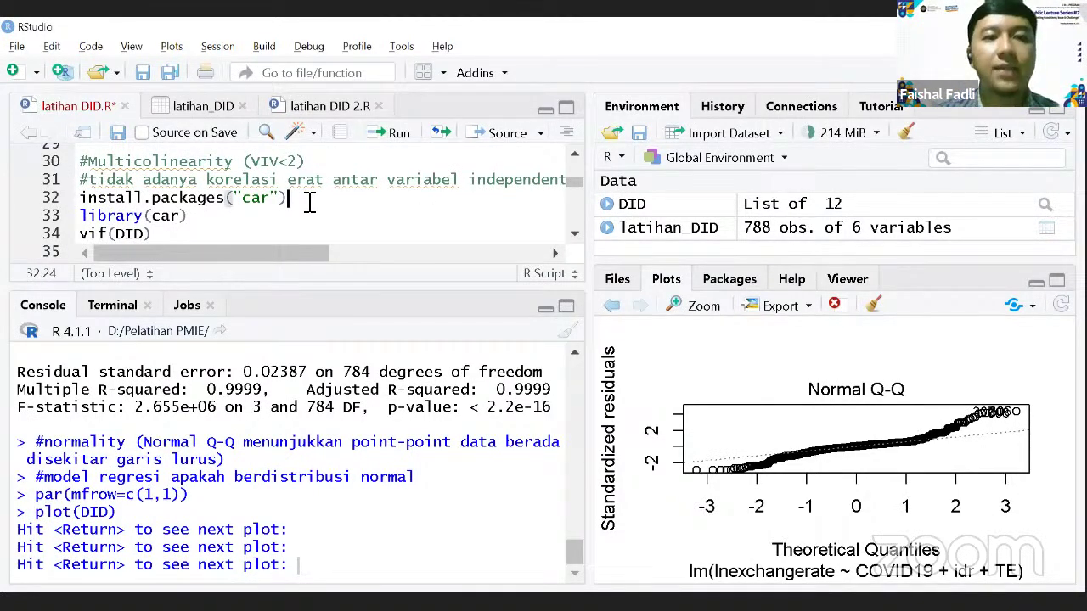
left_click(244, 216)
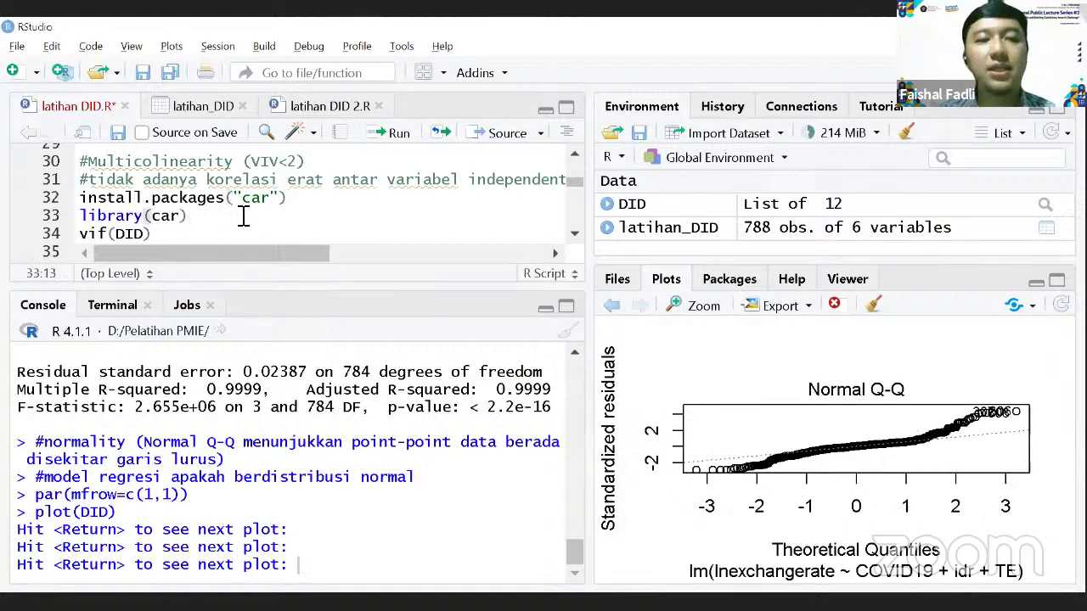
key("Down")
key("Down")
key("Up")
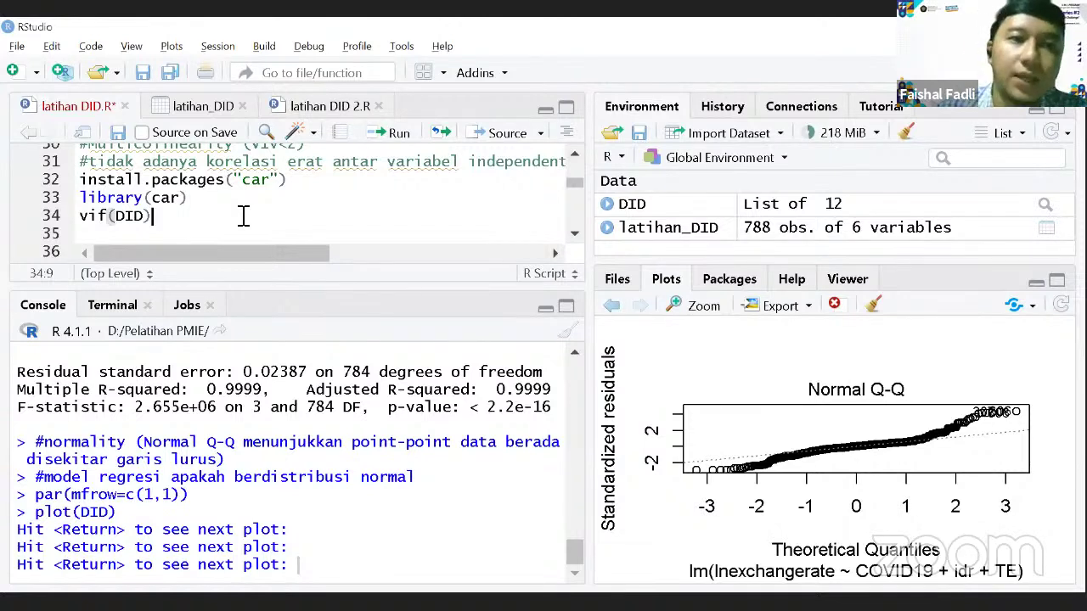
left_click(388, 143)
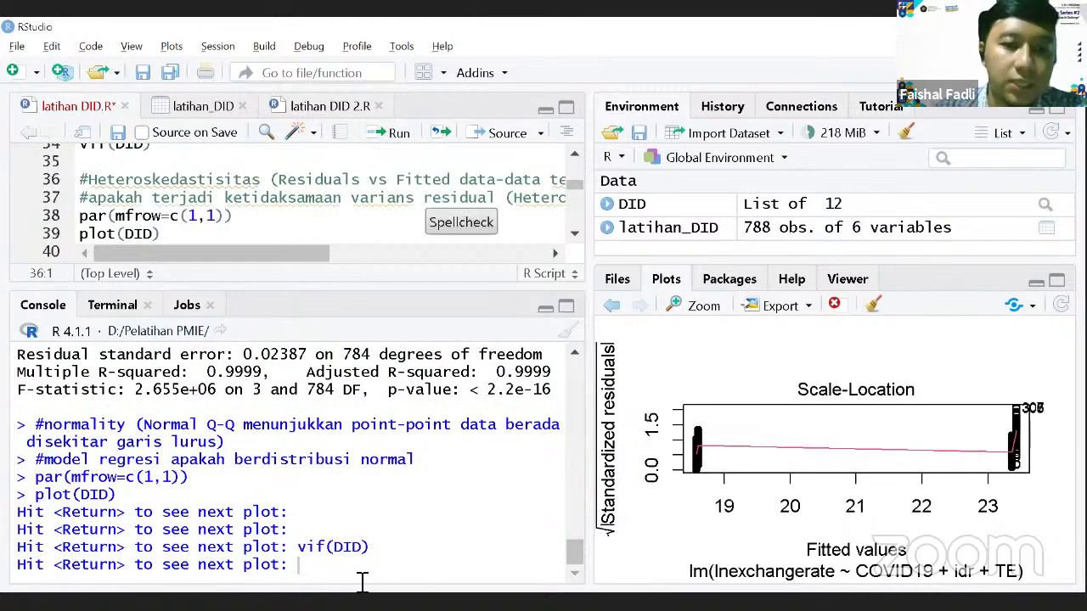
key("Return")
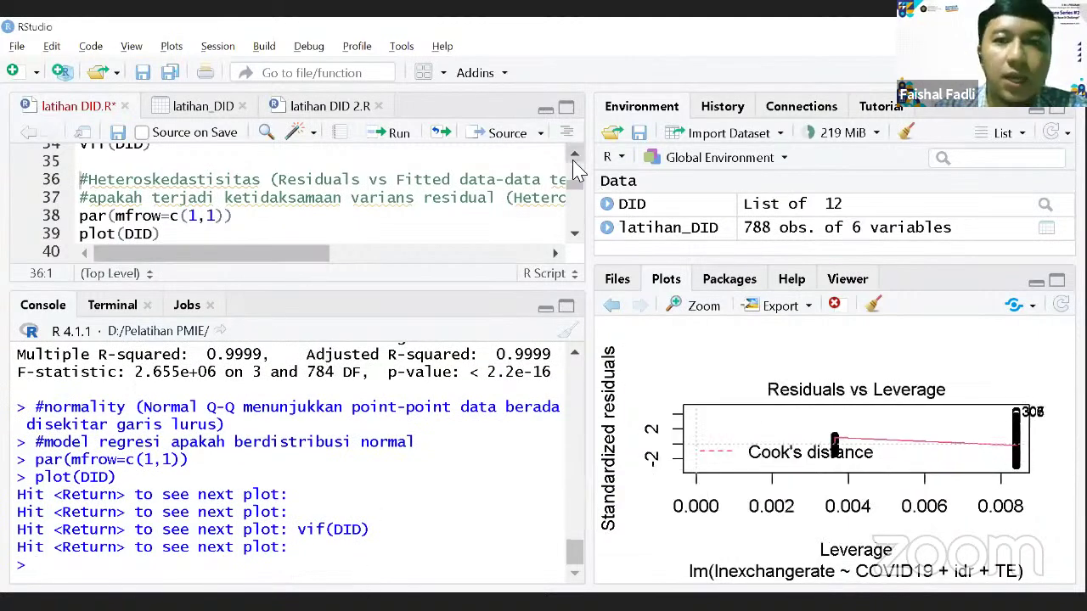
Try to compute the DID model's variance inflation factors by running the script's vif(DID) line.
scroll(574, 167, "up", 1)
left_click(193, 188)
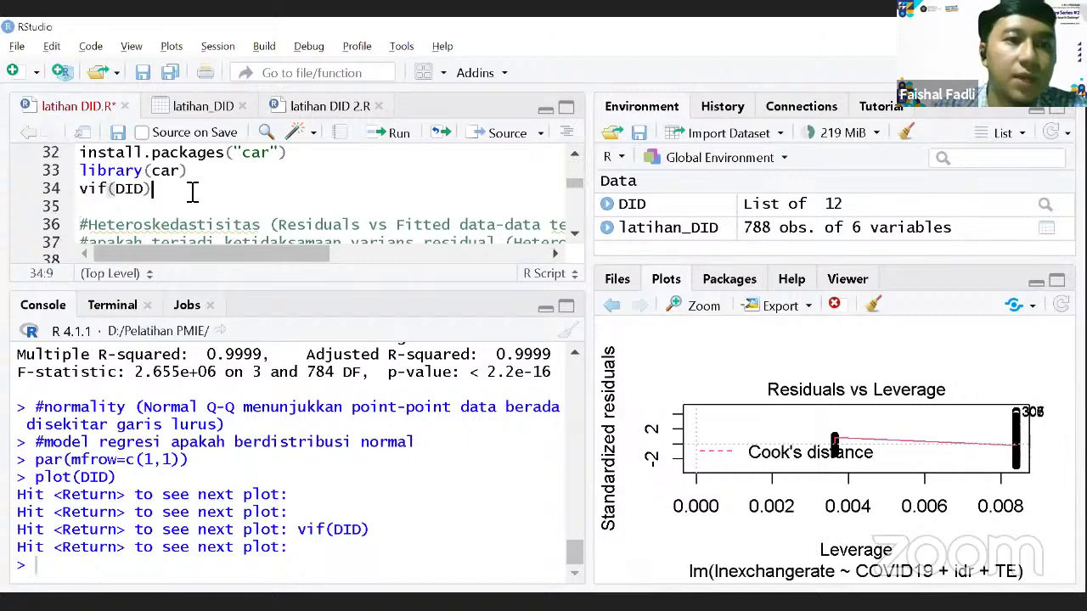
left_click(391, 132)
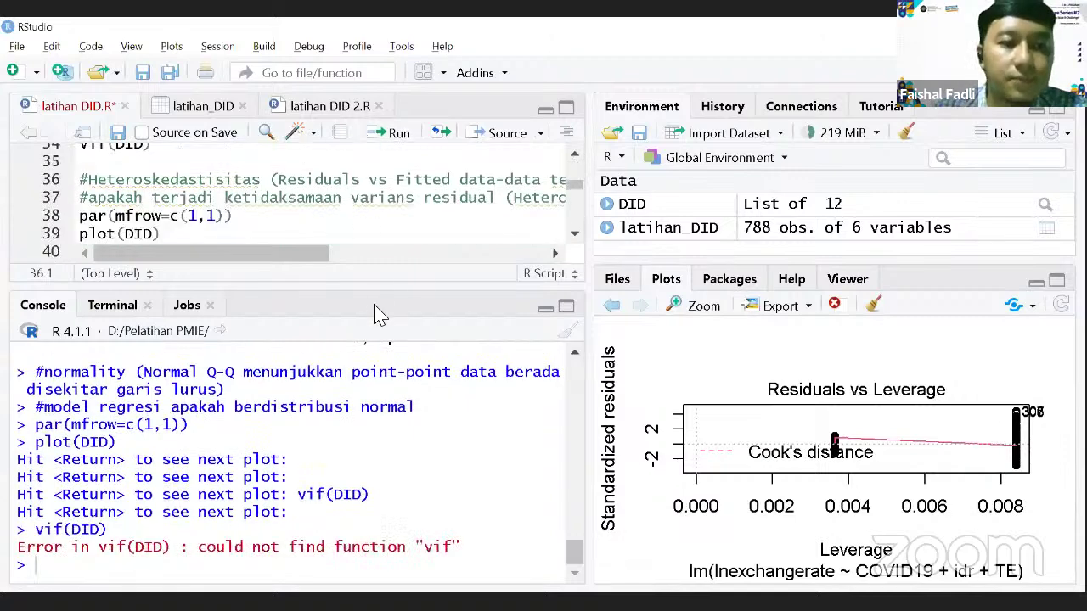
Install the car package by running the script's install.packages("car") line.
scroll(574, 162, "up", 1)
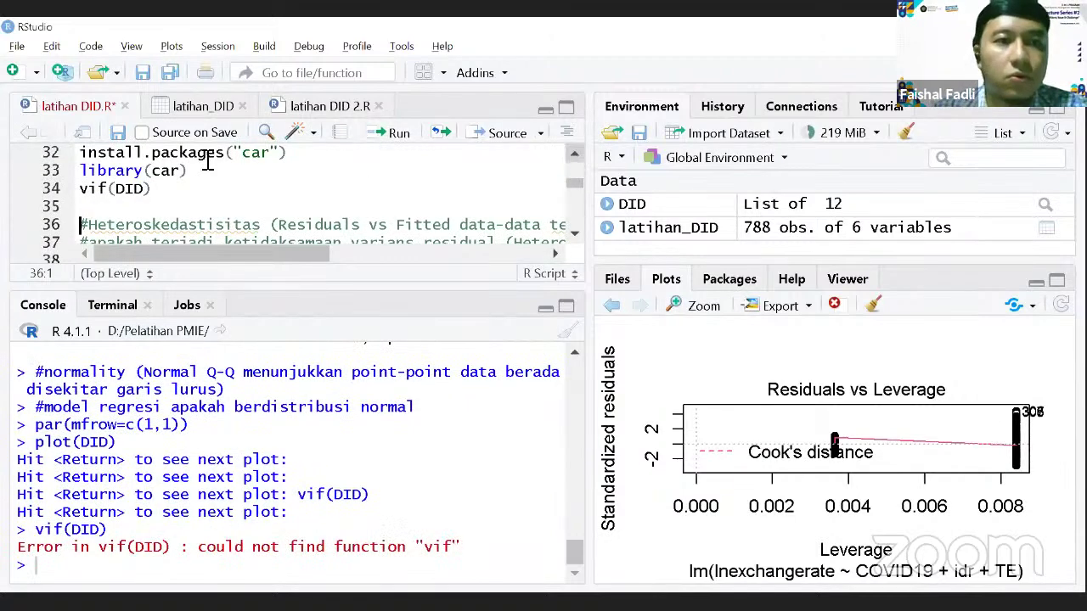
left_click(292, 157)
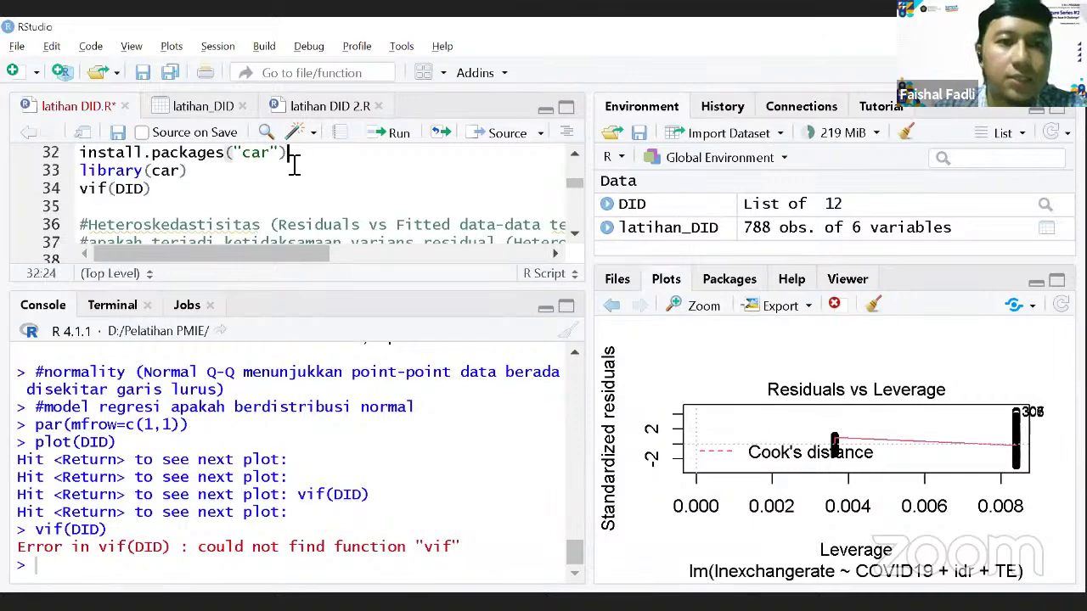
left_click(390, 133)
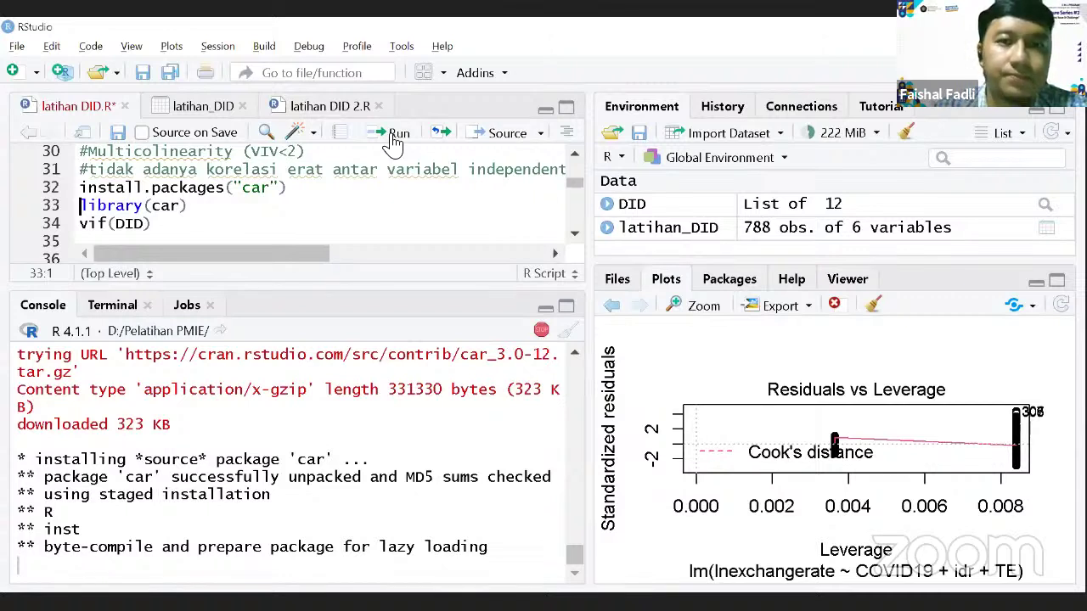
Load the car library and run vif(DID) to test the model for multicollinearity.
left_click(210, 206)
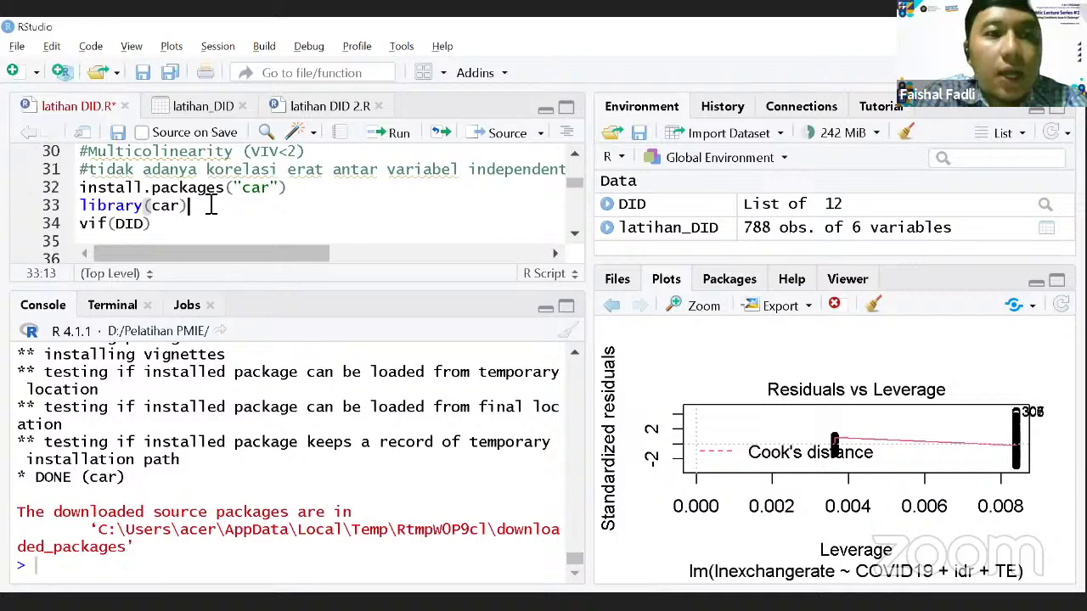
left_click(379, 146)
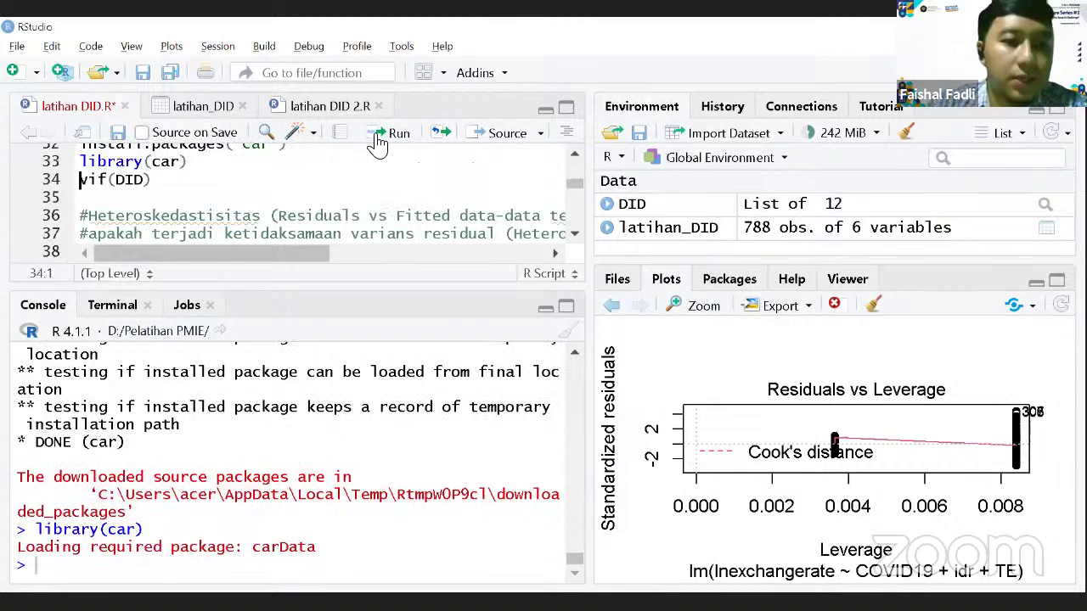
left_click(377, 140)
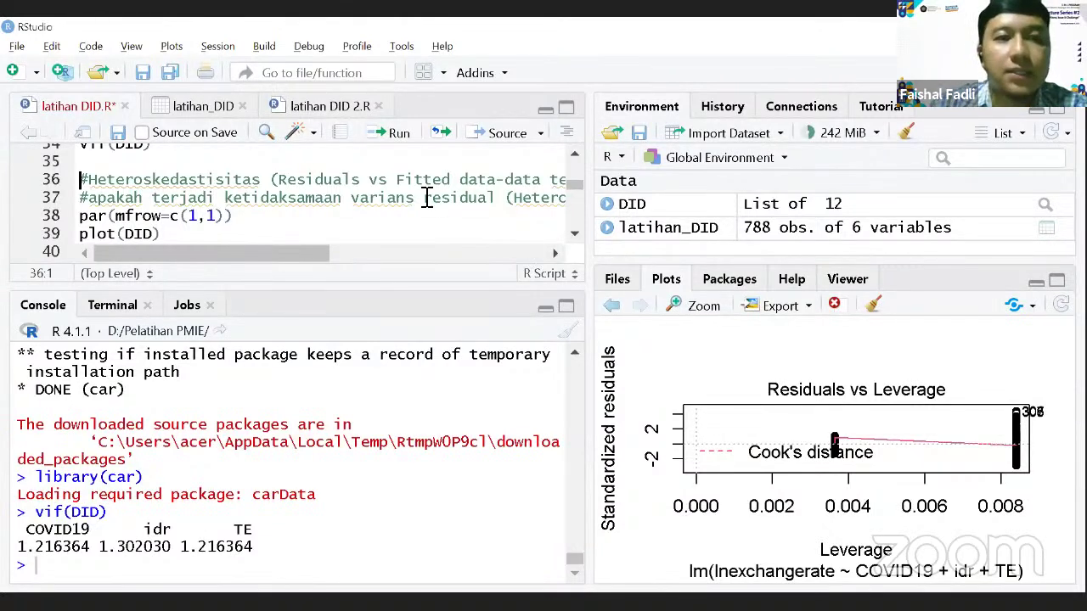
Compare the VIF output for COVID19, idr and TE with the Multicolinearity heading's VIV<2 criterion.
key("Up")
key("Up")
key("Up")
key("Up")
key("Up")
key("Up")
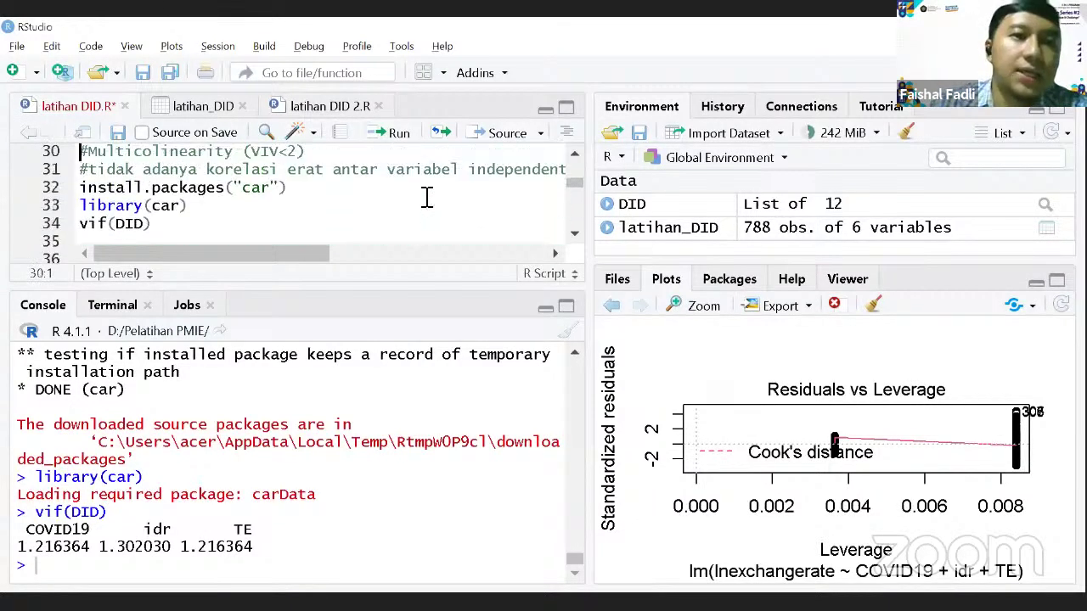
Review the Heteroskedastisitas section's comments and its par(mfrow=c(1,1)) and plot(DID) lines.
key("Down")
key("Down")
key("Down")
key("Down")
key("Down")
key("Down")
key("Down")
key("Down")
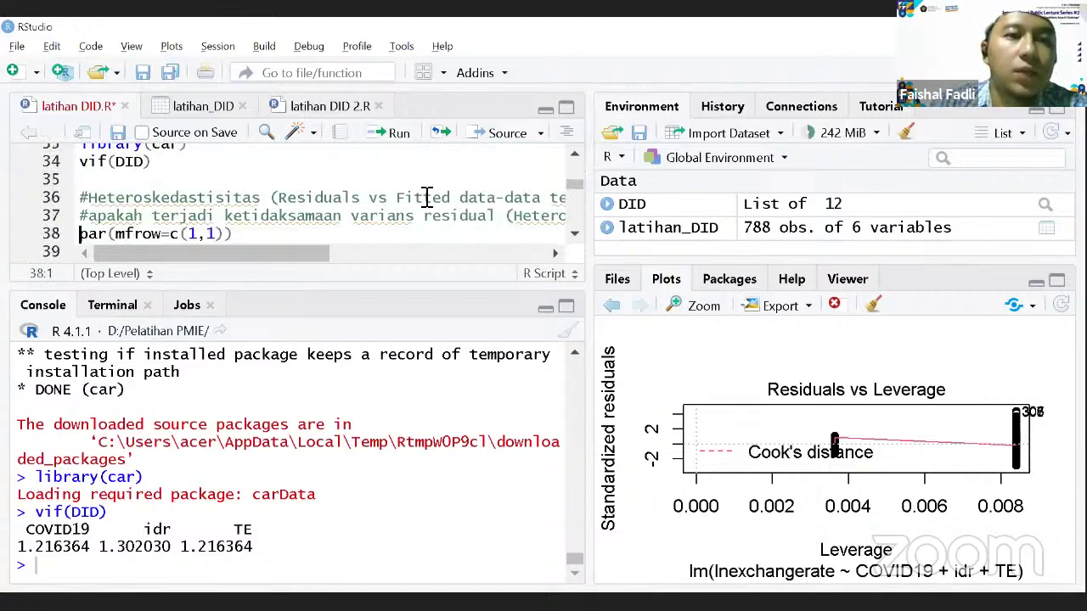
key("Down")
key("Down")
key("Up")
key("Up")
key("Up")
key("Up")
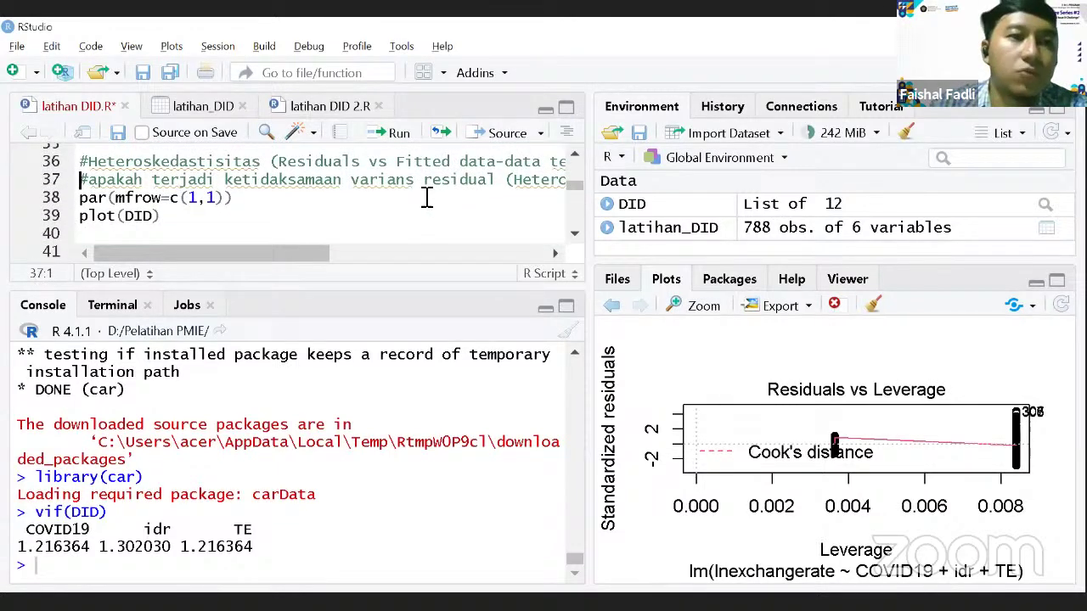
key("Right")
key("Right")
key("Right")
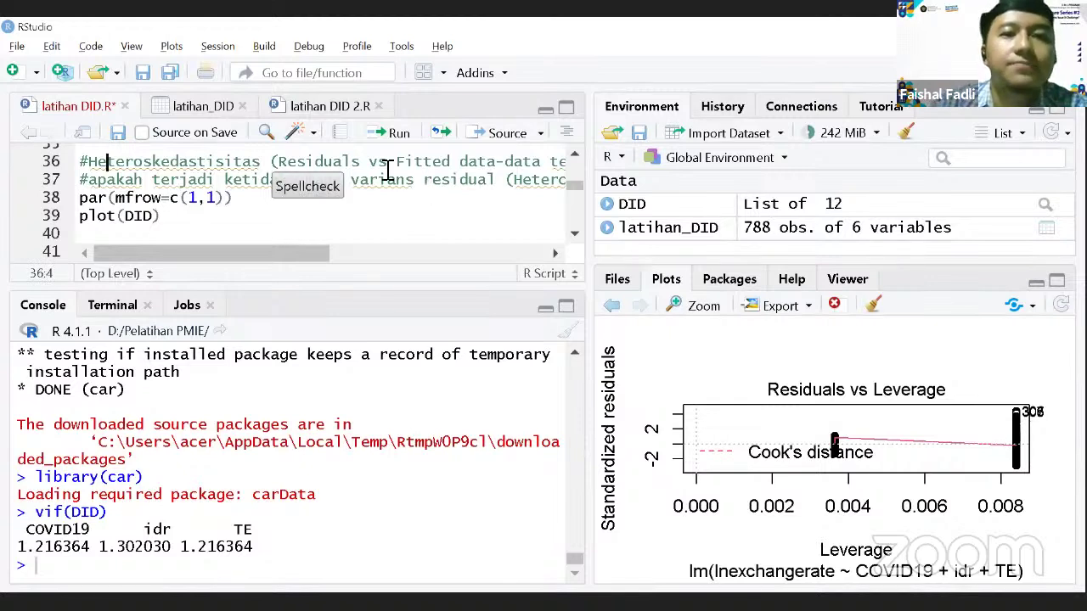
Go back through the plot history to the Residuals vs Fitted plot named in the Heteroskedastisitas comment.
left_click(386, 164)
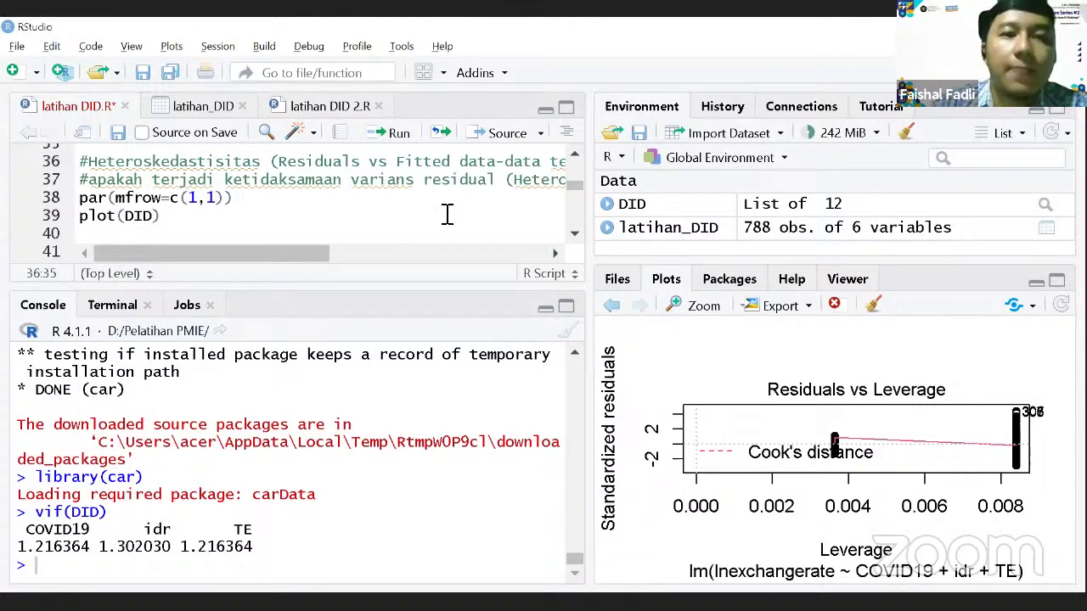
left_click(615, 308)
left_click(615, 308)
left_click(614, 307)
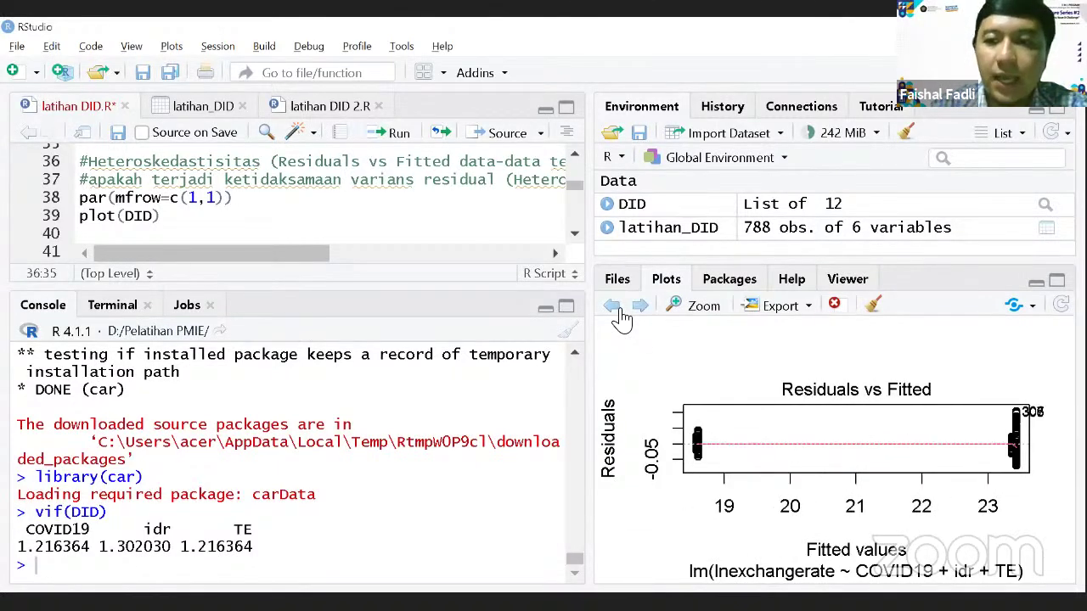
Read the full line 37 comment on whether the residual variance is unequal (Heteroskedastisitas) across the measurement data.
key("Down")
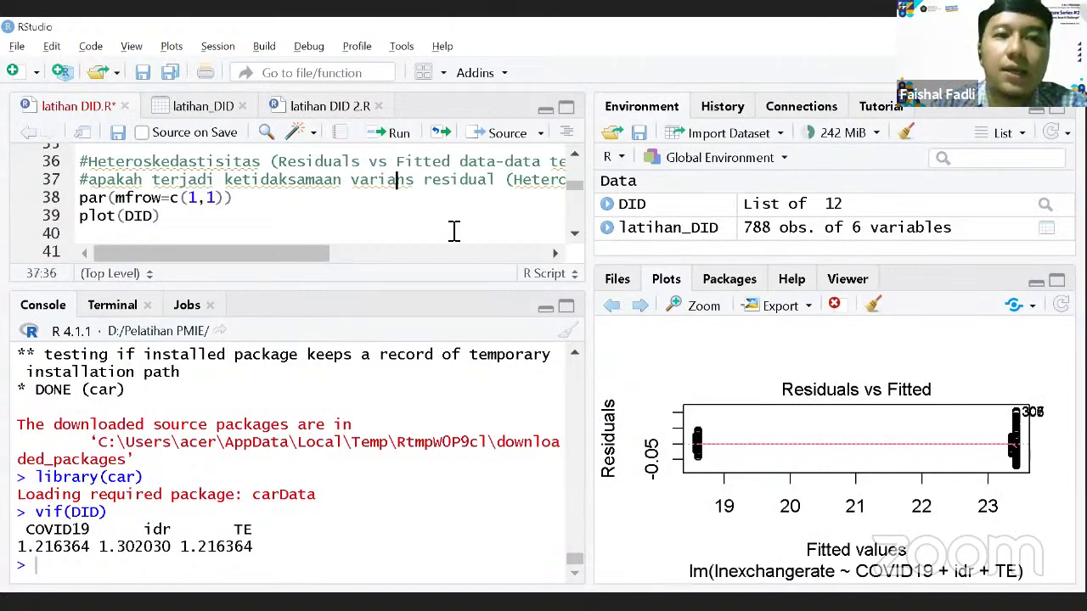
key("Right")
key("Right")
key("Right")
key("Right")
key("Right")
key("Right")
key("Right")
key("Right")
key("Right")
key("Right")
key("Right")
key("Right")
key("Right")
key("Right")
key("Right")
key("Right")
key("Right")
key("Right")
key("Right")
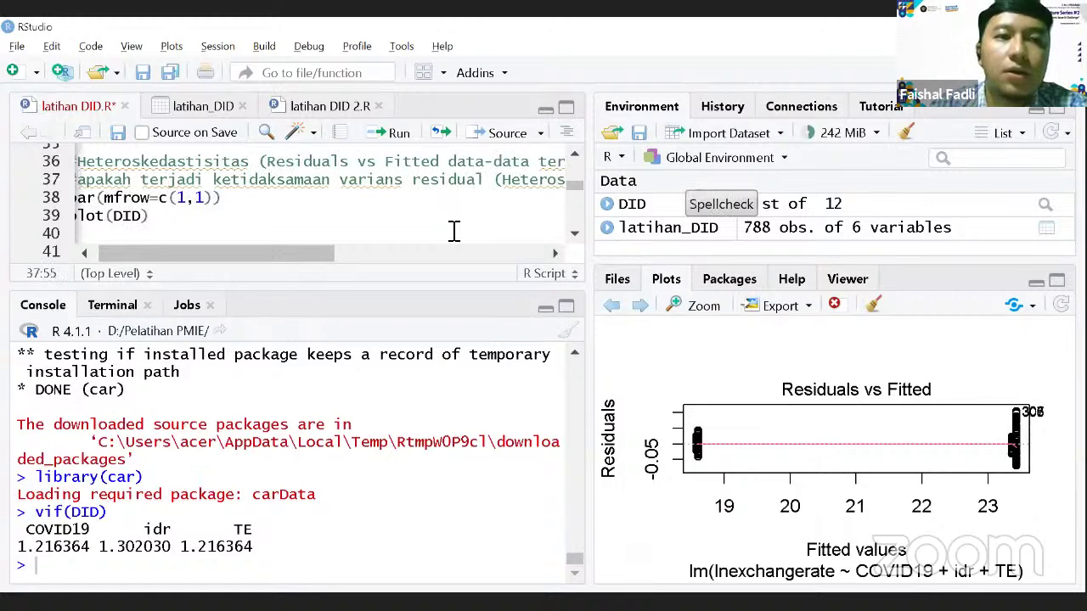
key("Right")
key("Right")
key("Right")
key("Right")
key("Right")
key("Right")
key("Right")
key("Right")
key("Right")
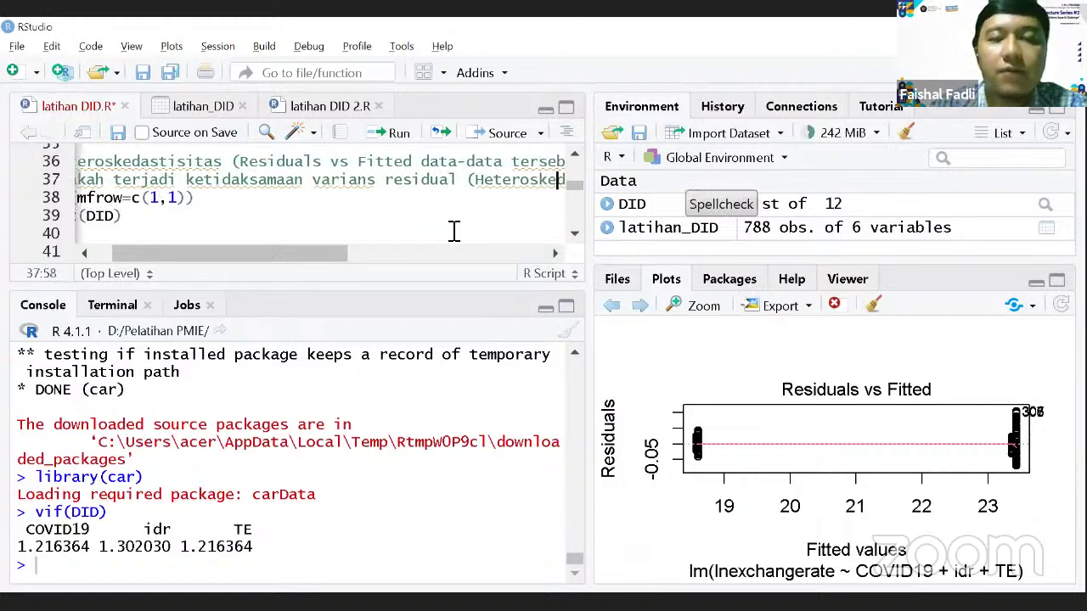
key("Right")
key("Right")
key("Right")
key("Right")
key("Right")
key("Right")
key("Right")
key("Right")
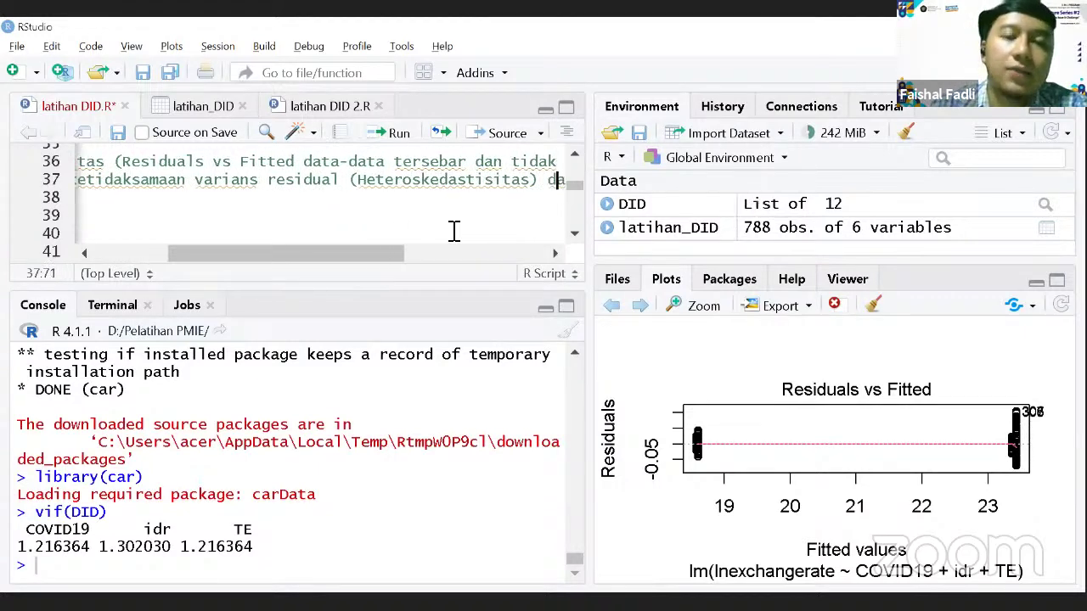
key("Right")
key("Right")
key("Right")
key("Right")
key("Right")
key("Right")
key("Right")
key("Right")
key("Right")
key("Right")
key("Right")
key("Right")
key("Right")
key("Right")
key("Right")
key("Right")
key("Right")
key("Right")
key("Right")
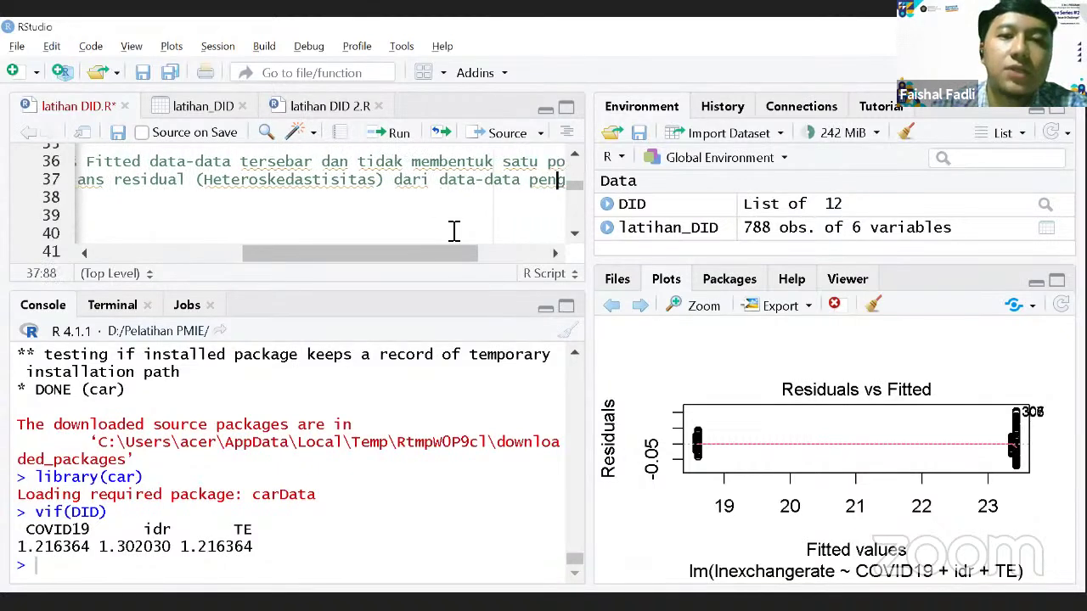
key("Right")
key("Right")
key("Right")
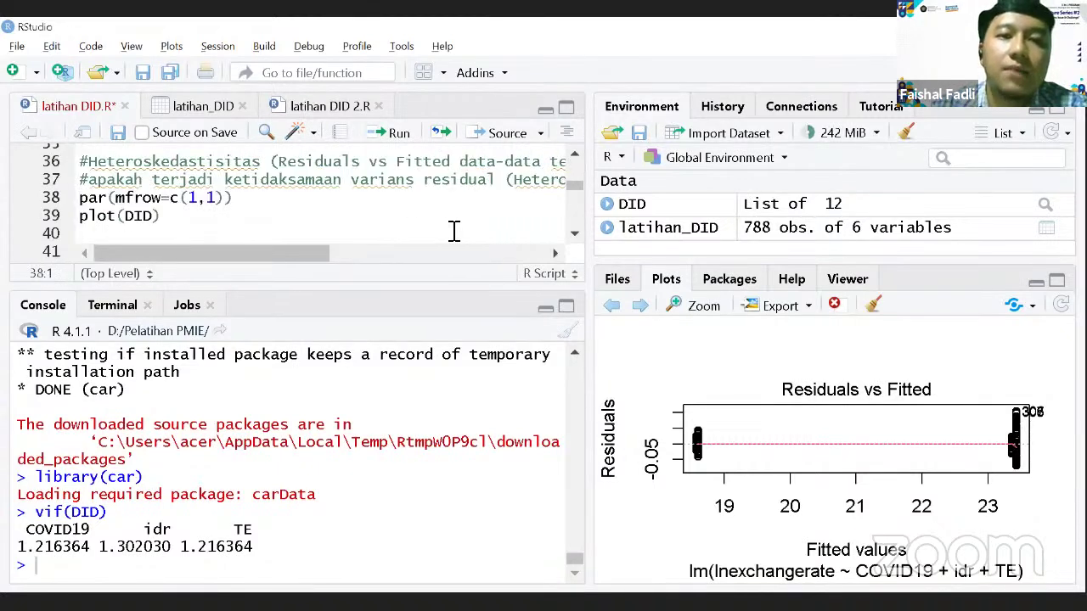
Reread the line 36 Heteroskedastisitas criterion about scattered, patternless data against the Residuals vs Fitted plot.
key("Up")
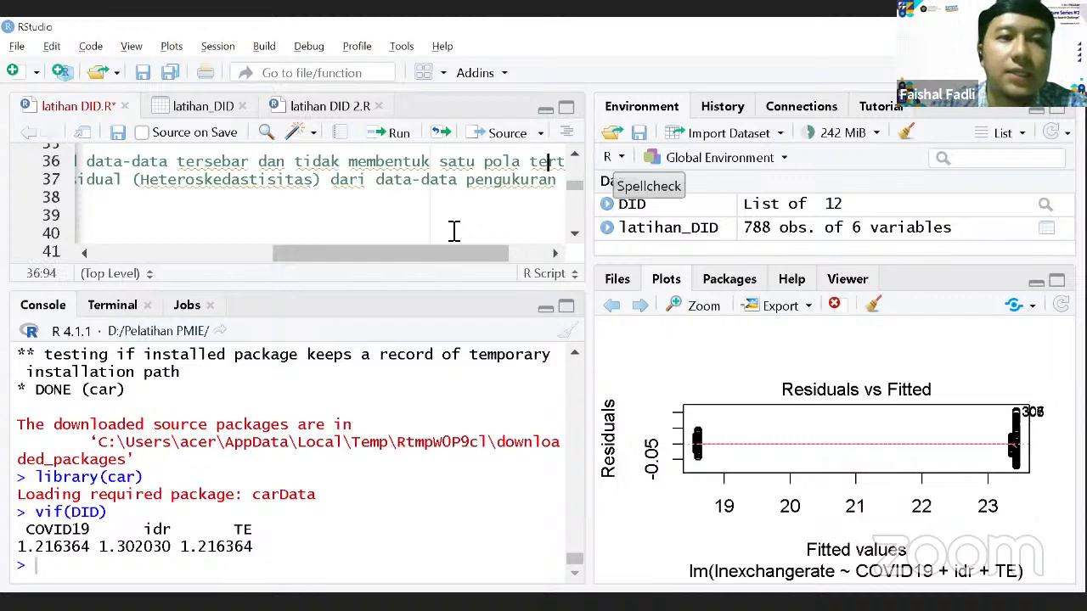
key("Left")
key("Left")
key("Left")
key("Left")
key("Left")
key("Left")
key("Left")
key("Left")
key("Left")
key("Left")
key("Left")
key("Left")
key("Left")
key("Left")
key("Left")
key("Left")
key("Left")
key("Left")
key("Left")
key("Left")
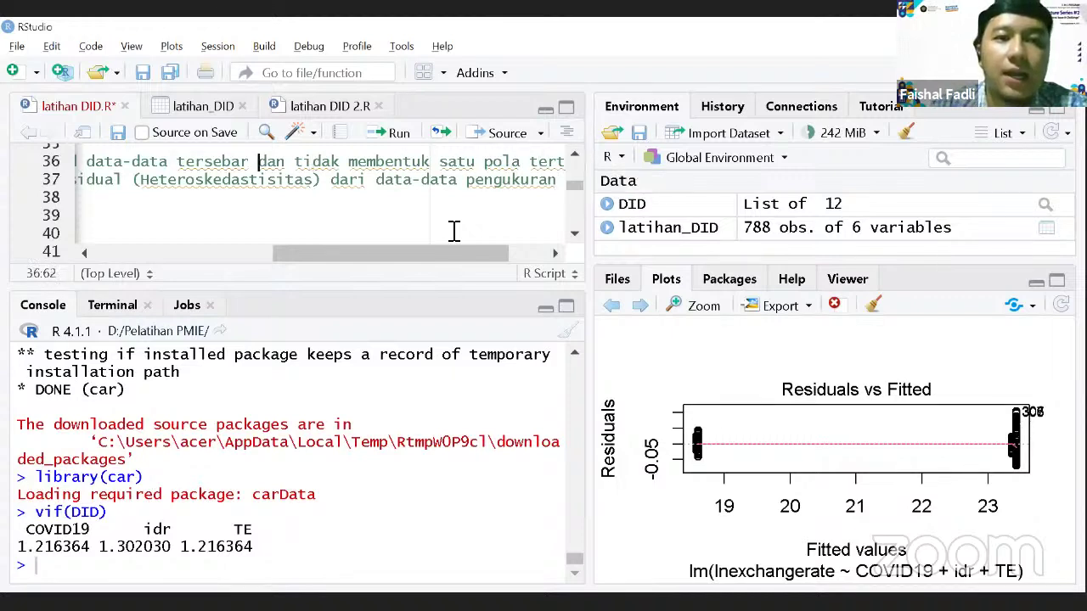
key("Left")
key("Left")
key("Left")
key("Left")
key("Left")
key("Left")
key("Left")
key("Left")
key("Left")
key("Left")
key("Left")
key("Left")
key("Left")
key("Left")
key("Left")
key("Left")
key("Left")
key("Left")
key("Left")
key("Left")
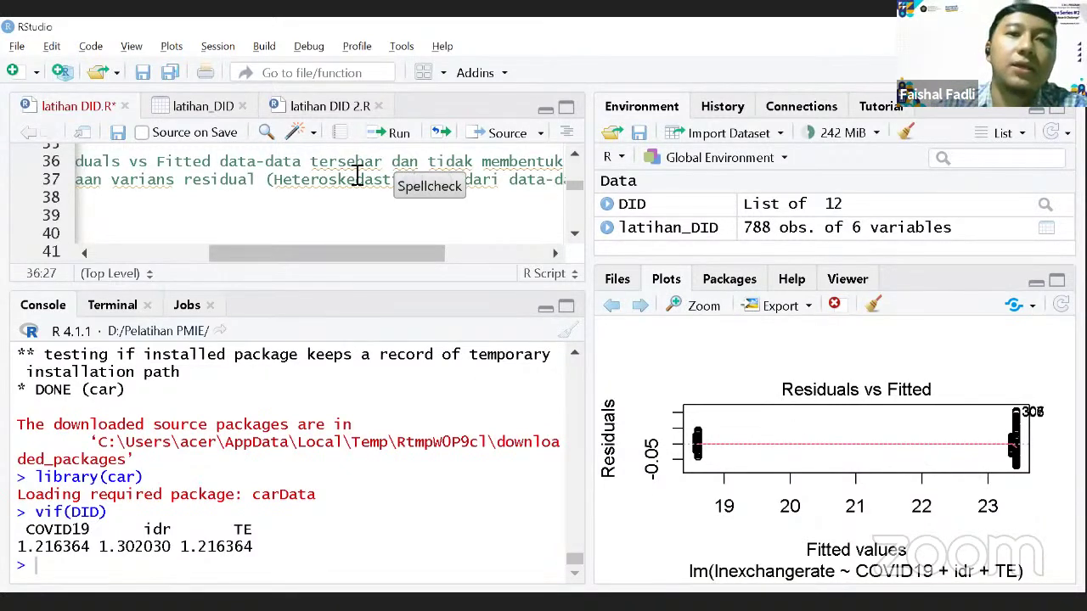
key("Left")
key("Left")
key("Left")
key("Left")
key("Left")
key("Left")
key("Left")
key("Left")
key("Left")
key("Left")
key("Left")
key("Left")
key("Left")
key("Left")
key("Left")
key("Left")
key("Left")
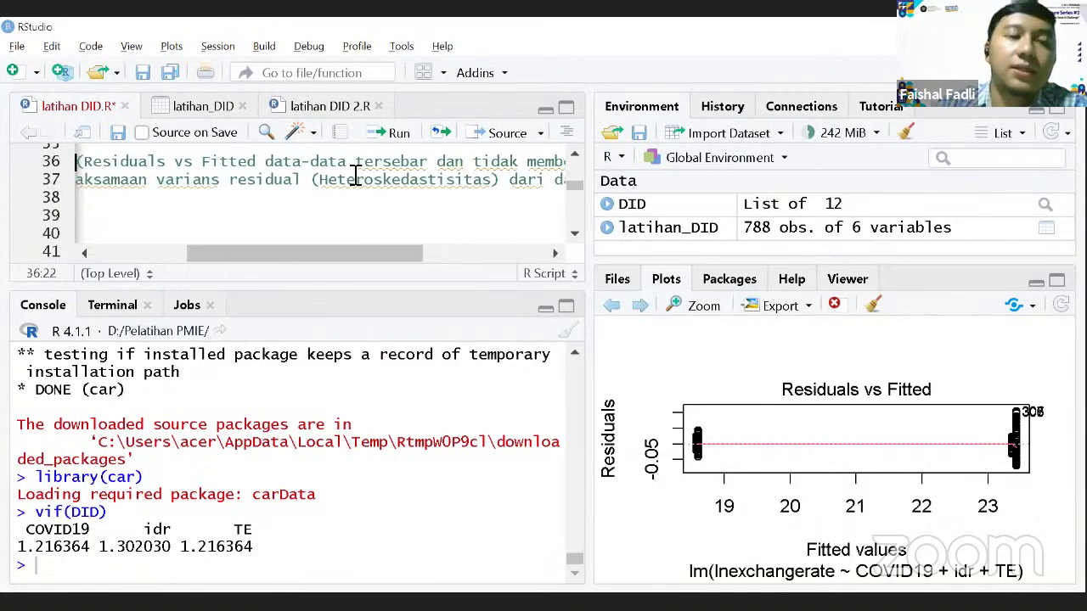
key("Left")
key("Left")
key("Left")
key("Left")
key("Left")
key("Left")
key("Left")
key("Left")
key("Left")
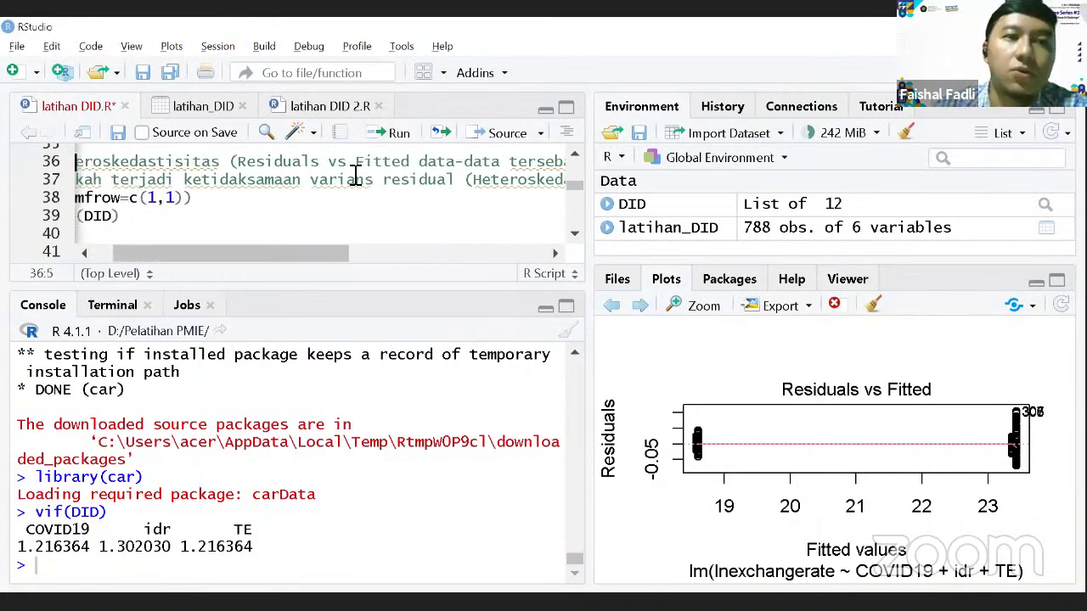
Move on to the Autokorelasi section and review its install.packages("lmtest"), library(lmtest) and dwtest(DID) lines.
key("Down")
key("Down")
key("Down")
key("Down")
key("Down")
key("Down")
key("Down")
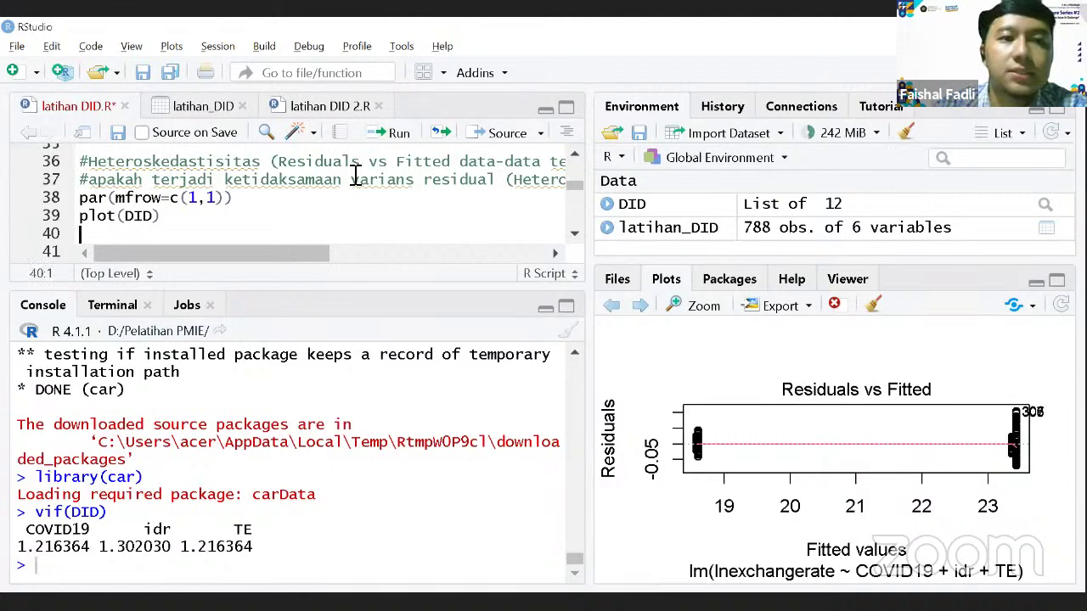
key("Down")
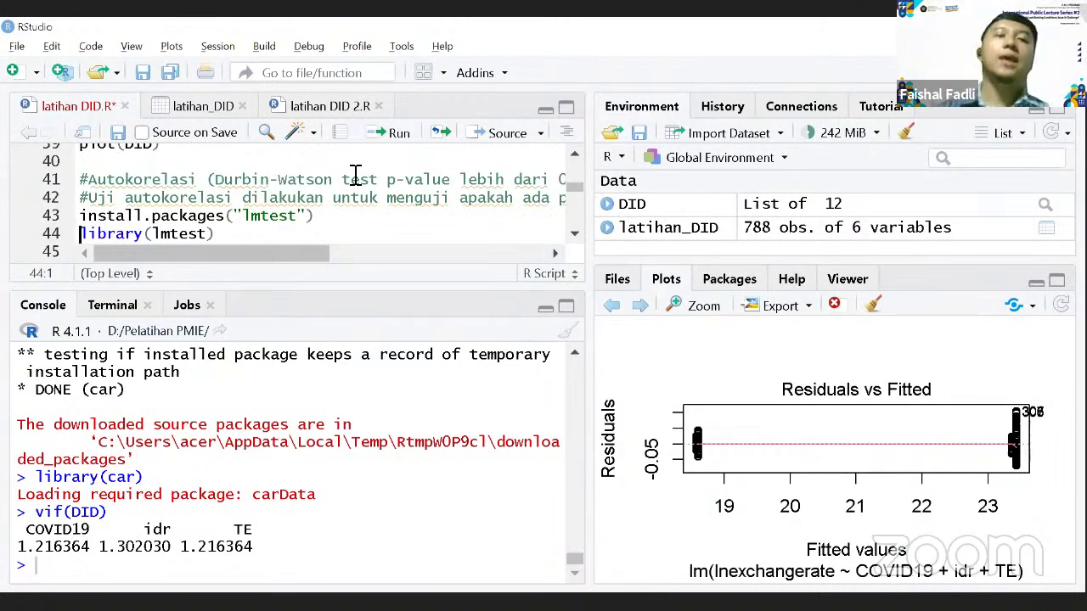
key("Down")
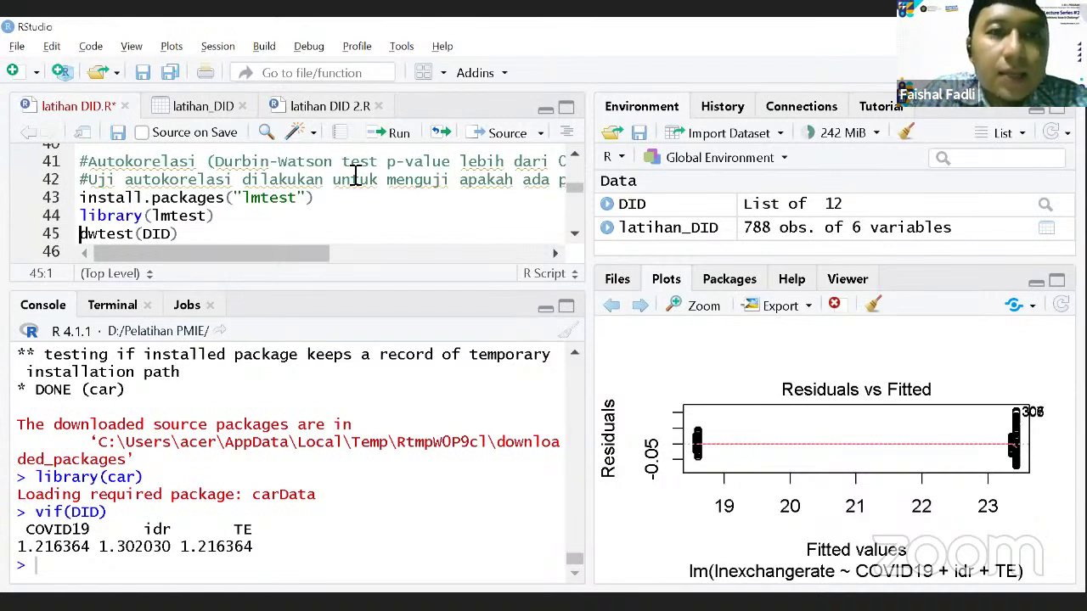
Read the full line 41 Autokorelasi comment on the Durbin-Watson test's p-value criterion, through to its end and back to its start.
left_click(323, 161)
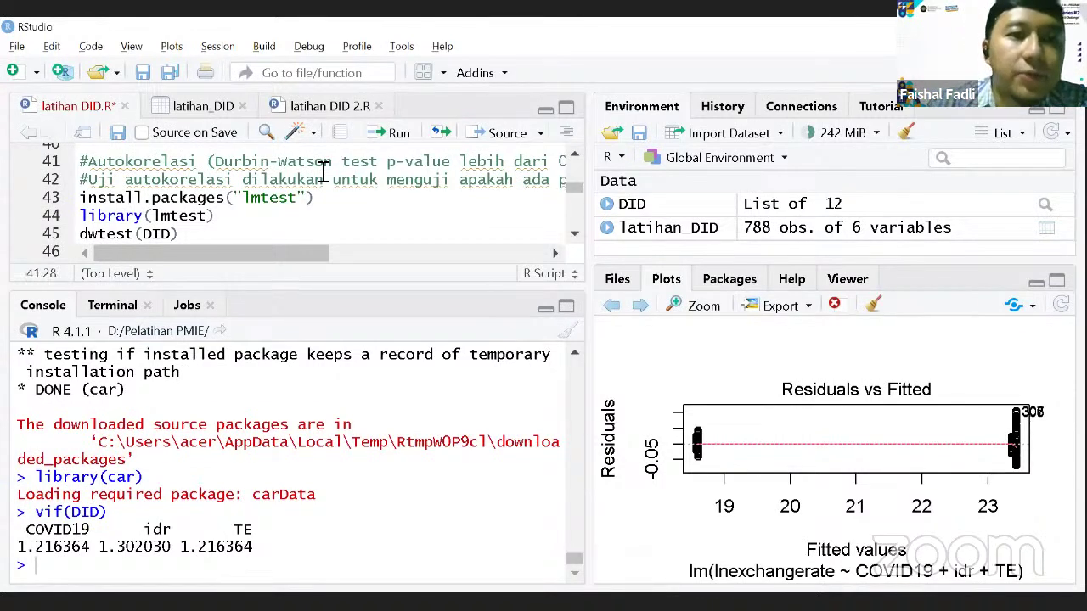
key("Right")
key("Right")
key("Right")
key("Right")
key("Right")
key("Right")
key("Right")
key("Right")
key("Right")
key("Right")
key("Right")
key("Right")
key("Right")
key("Right")
key("Right")
key("Right")
key("Right")
key("Right")
key("Right")
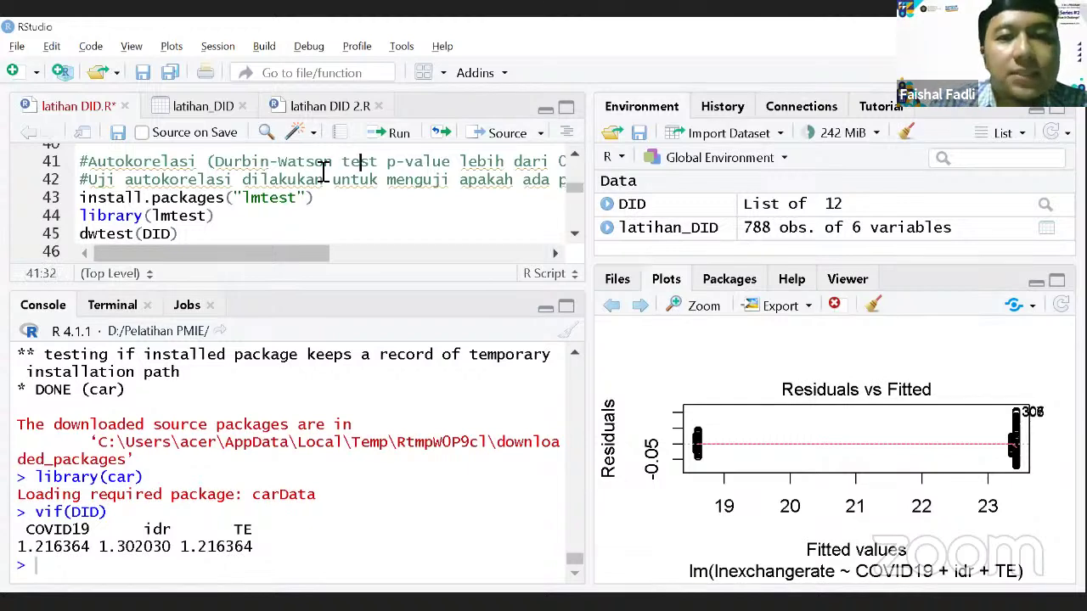
key("Right")
key("Right")
key("Right")
key("Right")
key("Right")
key("Right")
key("Right")
key("Right")
key("Right")
key("Right")
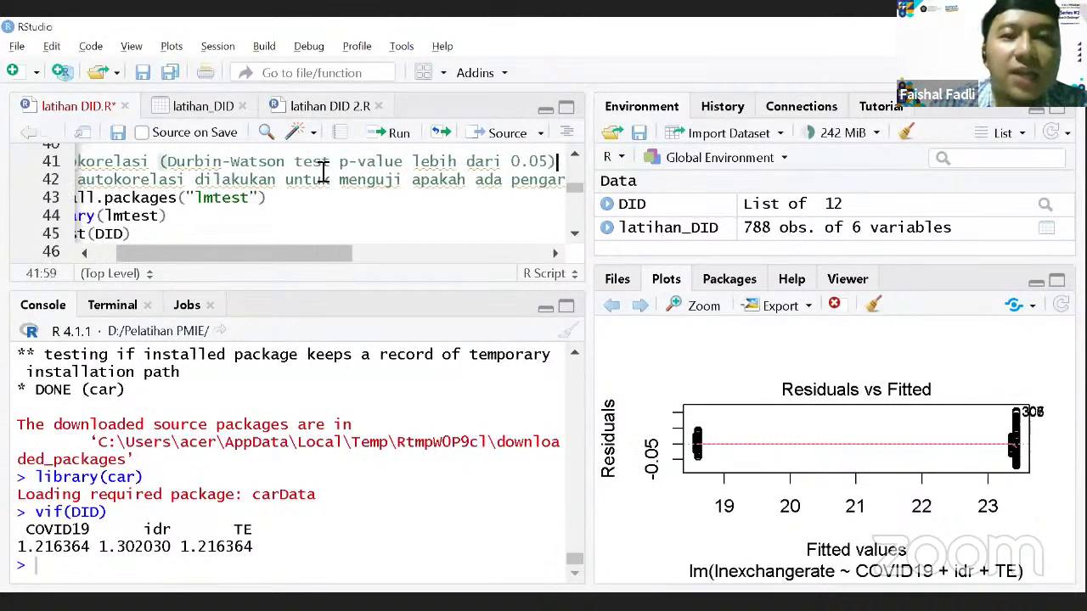
key("Left")
key("Left")
key("Left")
key("Left")
key("Left")
key("Left")
key("Left")
key("Left")
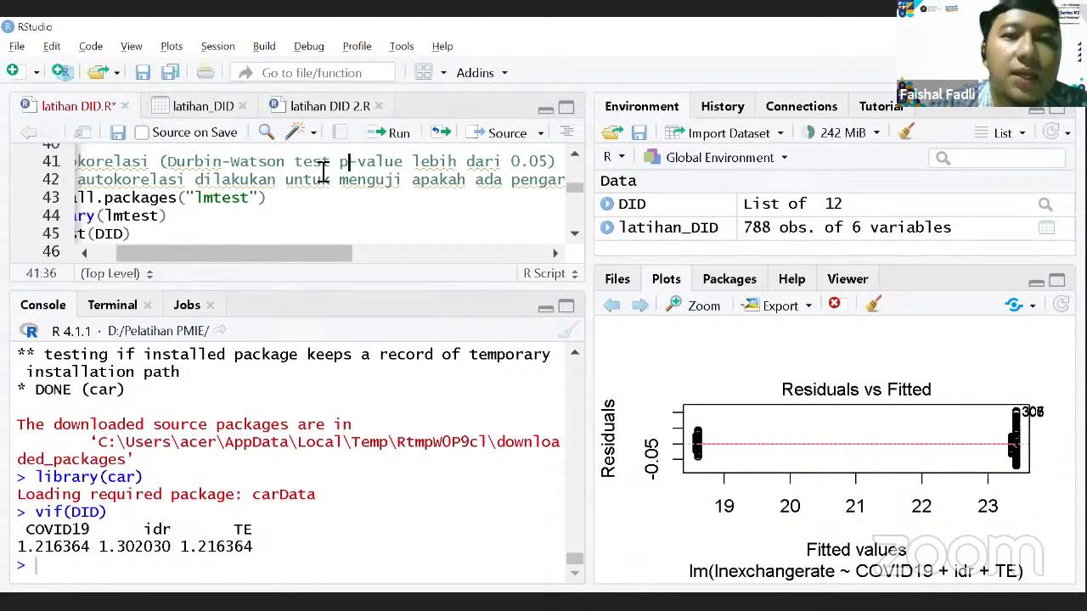
key("Left")
key("Left")
key("Left")
key("Left")
key("Left")
key("Left")
key("Left")
key("Left")
key("Left")
key("Left")
key("Left")
key("Left")
key("Left")
key("Left")
key("Left")
key("Left")
key("Left")
key("Left")
key("Left")
key("Left")
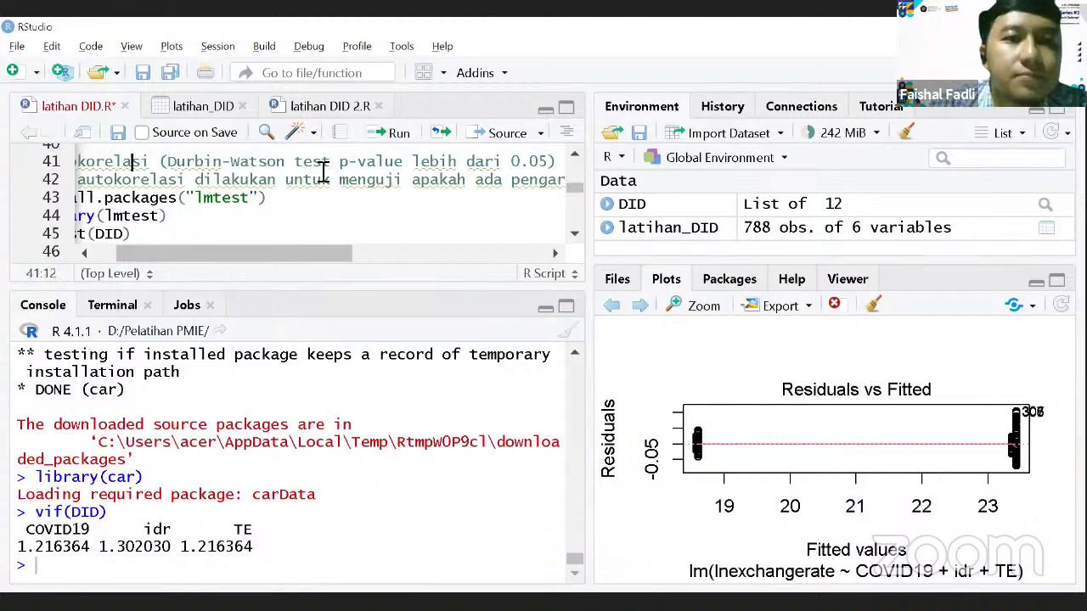
key("Left")
key("Left")
key("Left")
key("Left")
key("Left")
key("Left")
key("Left")
key("Left")
key("Left")
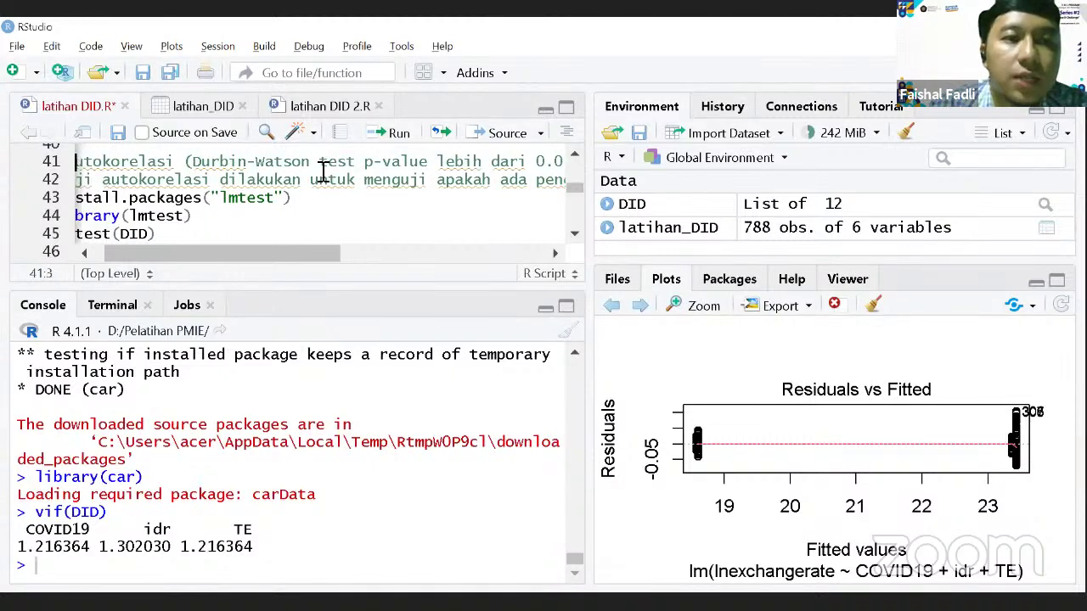
key("Left")
key("Left")
Read the full line 42 comment on why the autocorrelation test is done, through to its end and back to its start.
key("Down")
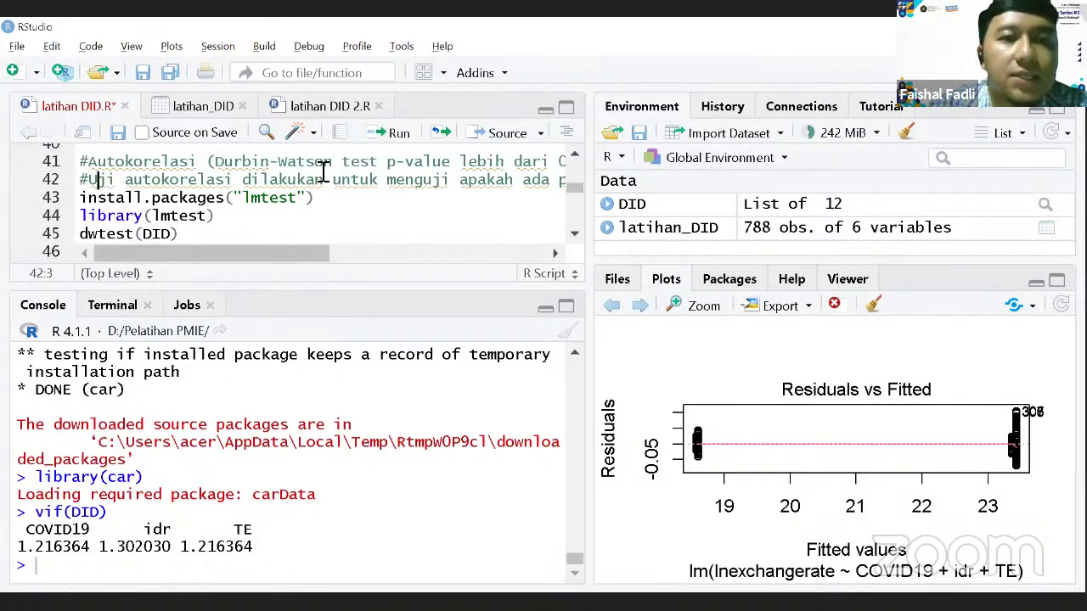
key("Right")
key("Right")
key("Right")
key("Right")
key("Right")
key("Right")
key("Right")
key("Right")
key("Right")
key("Right")
key("Right")
key("Right")
key("Right")
key("Right")
key("Right")
key("Right")
key("Right")
key("Right")
key("Right")
key("Right")
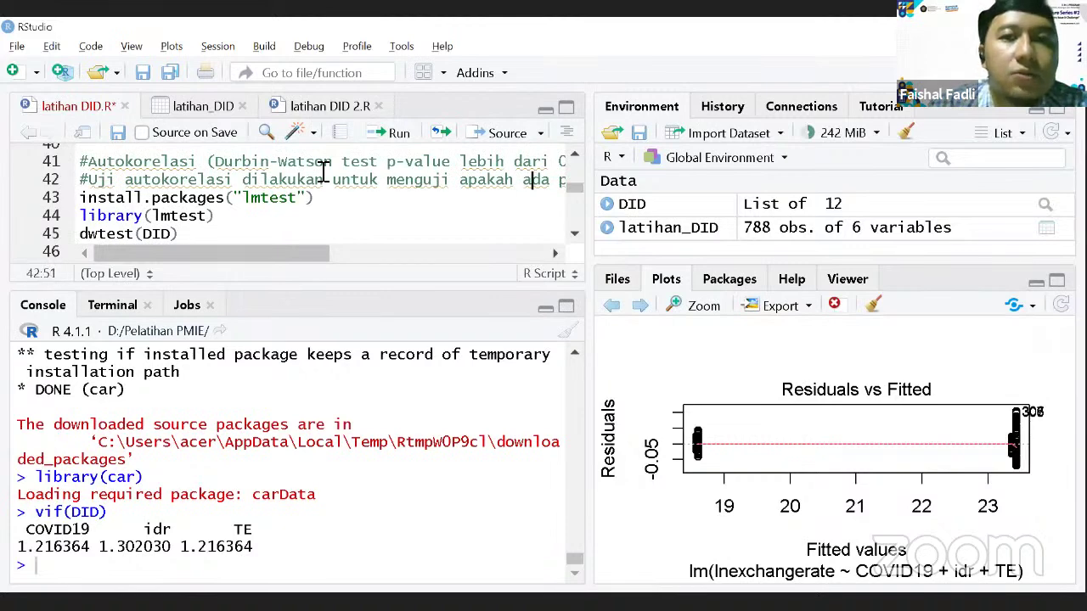
key("Right")
key("Right")
key("Right")
key("Right")
key("Right")
key("Right")
key("Right")
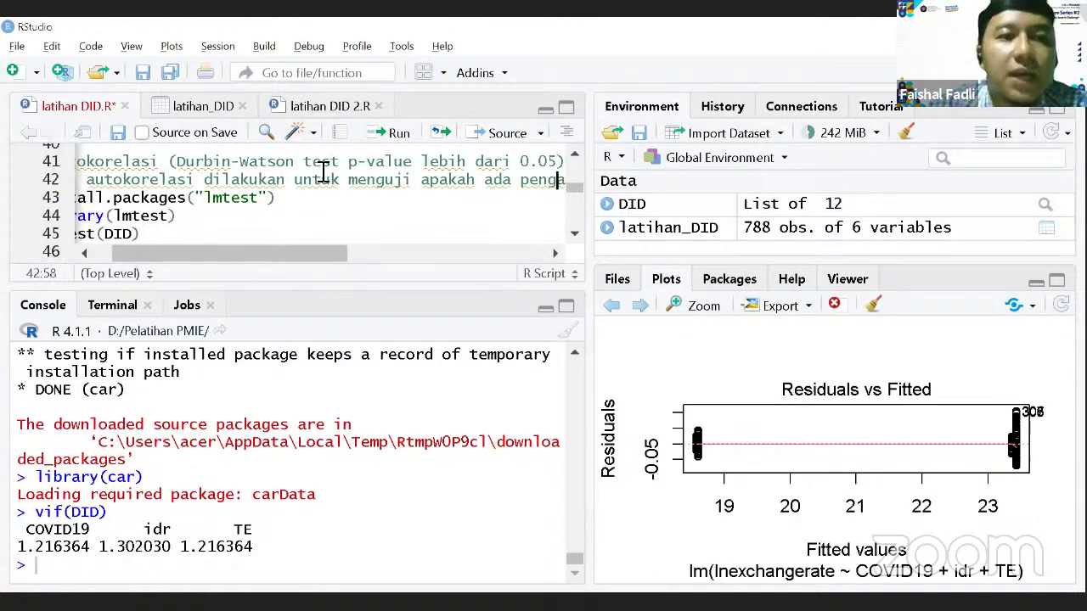
key("Right")
key("Right")
key("Right")
key("Right")
key("Right")
key("Right")
key("Right")
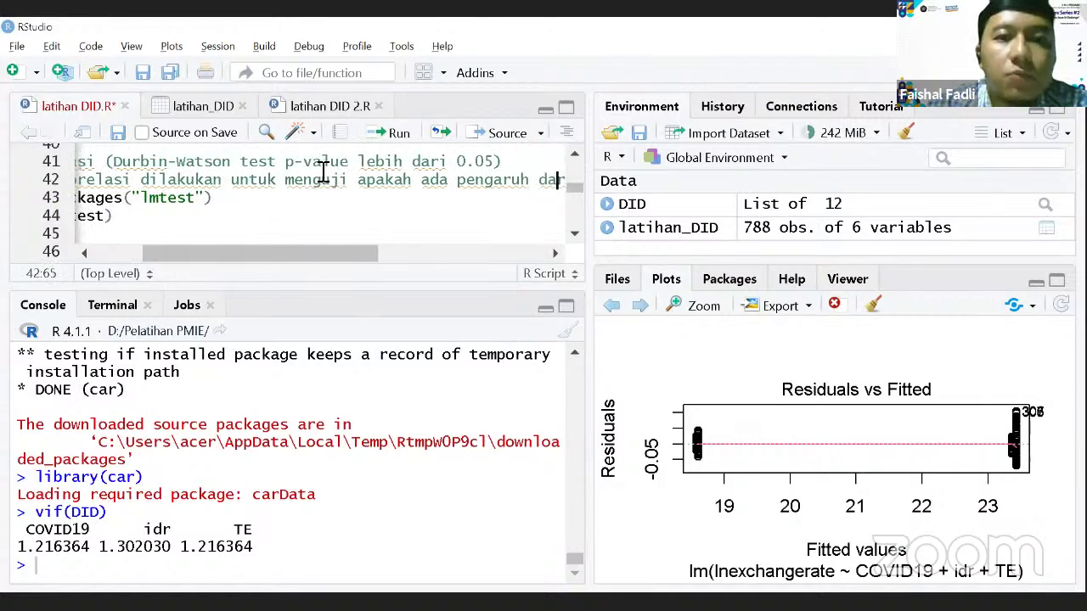
key("Right")
key("Right")
key("Right")
key("Right")
key("Right")
key("Right")
key("Right")
key("Right")
key("Right")
key("Right")
key("Right")
key("Right")
key("Right")
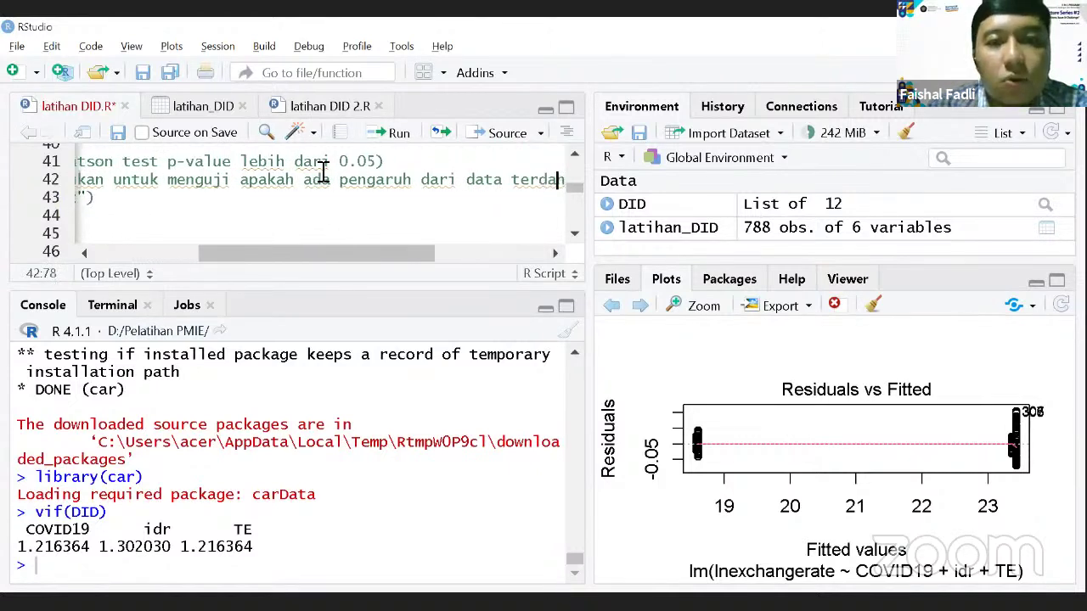
key("Right")
key("Right")
key("Right")
key("Right")
key("Right")
key("Right")
key("Right")
key("Right")
key("Right")
key("Right")
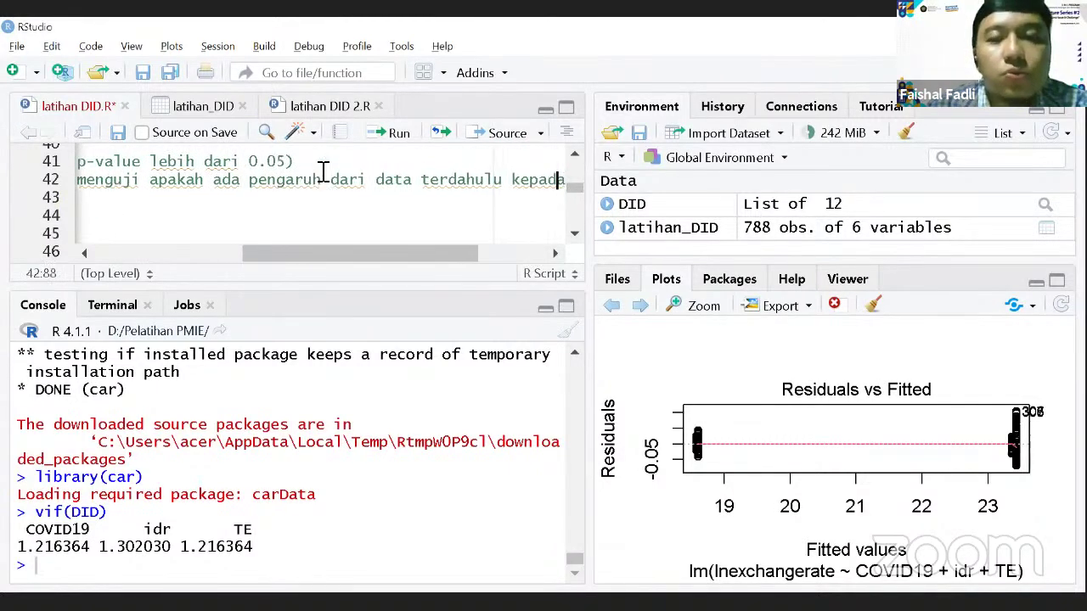
key("Right")
key("Right")
key("Right")
key("Right")
key("Right")
key("Right")
key("Right")
key("Right")
key("Right")
key("Right")
key("Right")
key("Right")
key("Right")
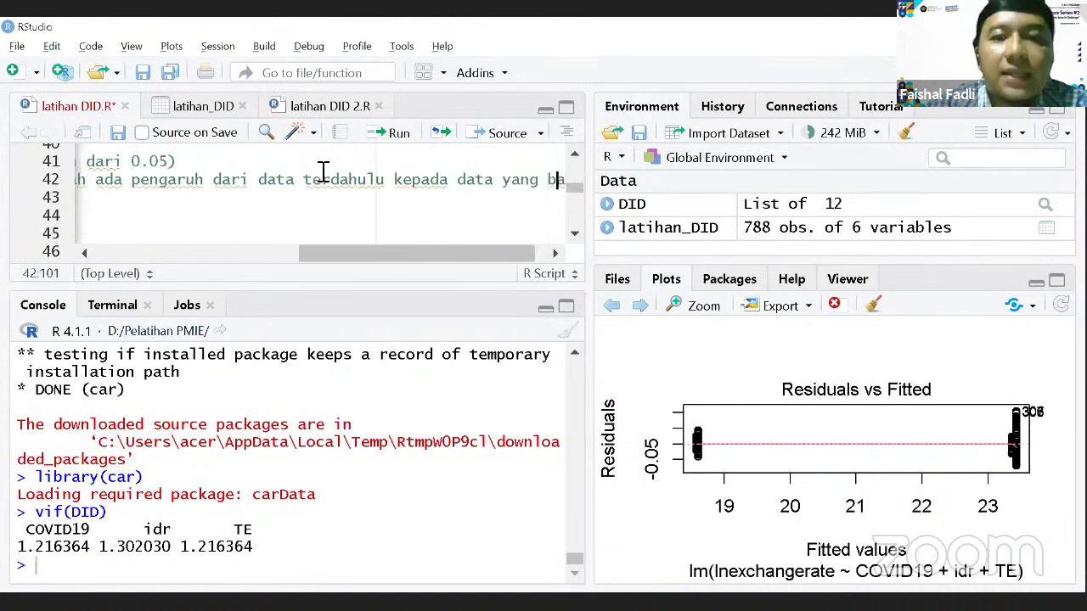
key("Right")
key("Right")
key("Right")
key("Left")
key("Left")
key("Left")
key("Left")
key("Left")
key("Left")
key("Left")
key("Left")
key("Left")
key("Left")
key("Left")
key("Left")
key("Left")
key("Left")
key("Left")
key("Left")
key("Left")
key("Left")
key("Left")
key("Left")
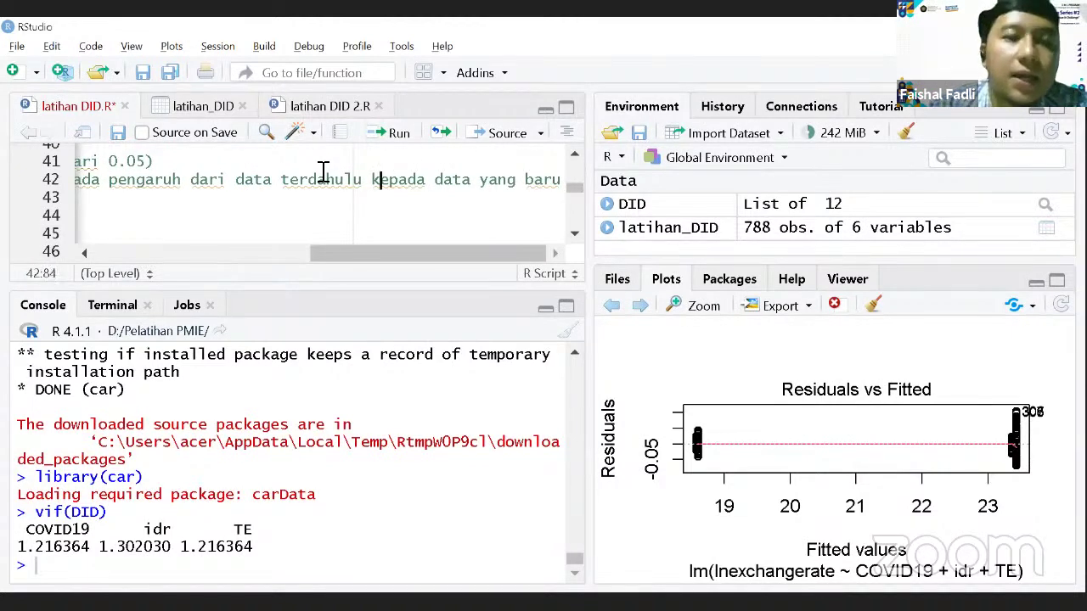
key("Left")
key("Left")
key("Left")
key("Left")
key("Left")
key("Left")
key("Left")
key("Left")
key("Left")
key("Left")
key("Left")
key("Left")
key("Left")
key("Left")
key("Left")
key("Left")
key("Left")
key("Left")
key("Left")
key("Left")
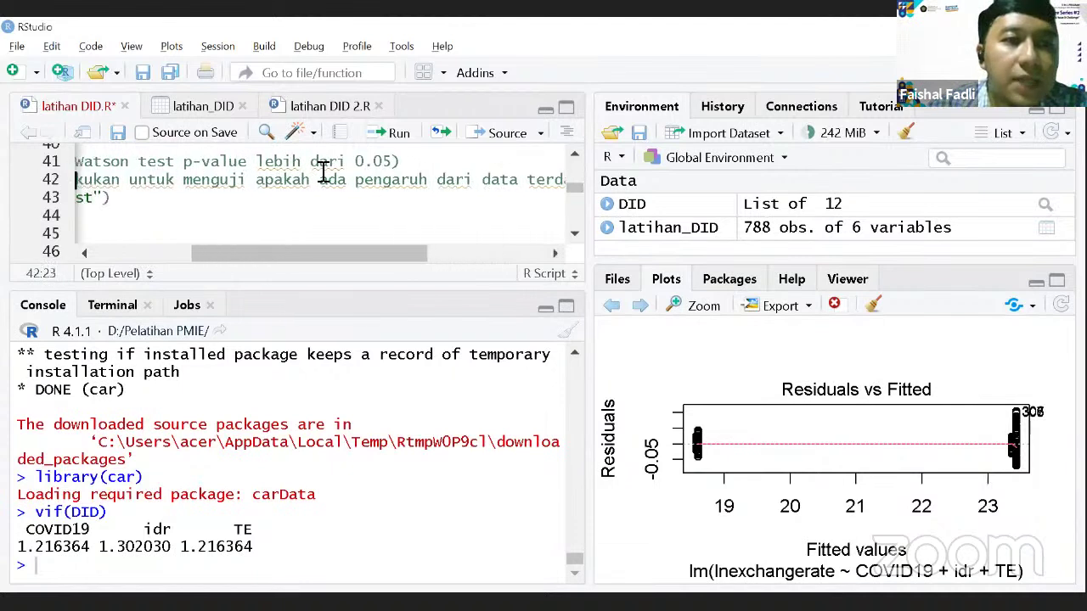
key("Left")
key("Left")
key("Left")
key("Left")
key("Left")
key("Left")
key("Left")
key("Left")
key("Left")
key("Left")
key("Left")
key("Left")
key("Left")
key("Left")
key("Left")
key("Left")
key("Left")
key("Left")
key("Left")
key("Left")
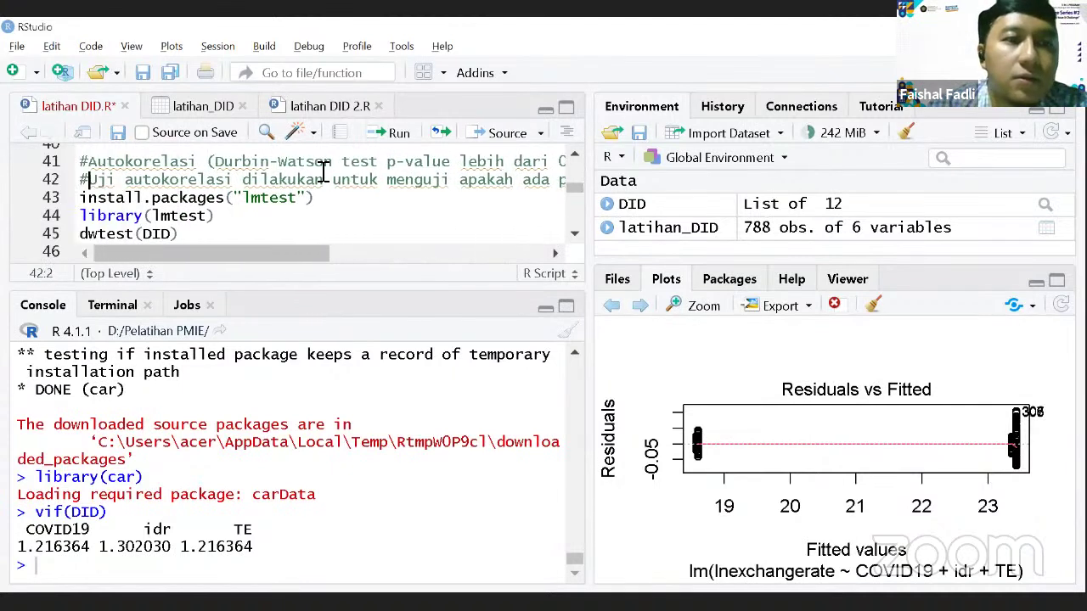
key("Left")
Install the lmtest package and load it by running script lines 43 and 44.
key("Down")
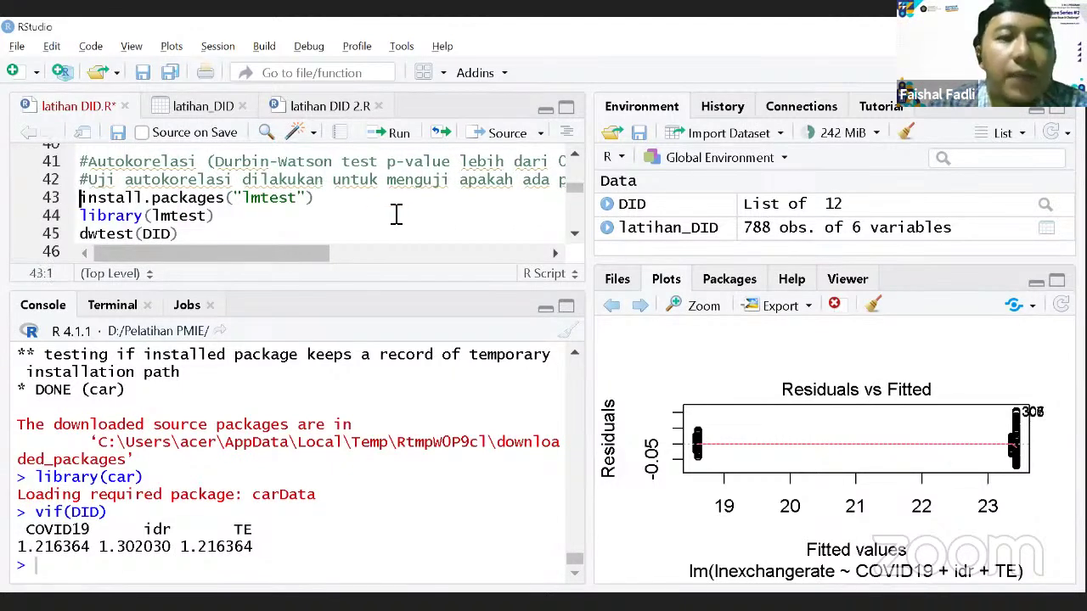
left_click(350, 205)
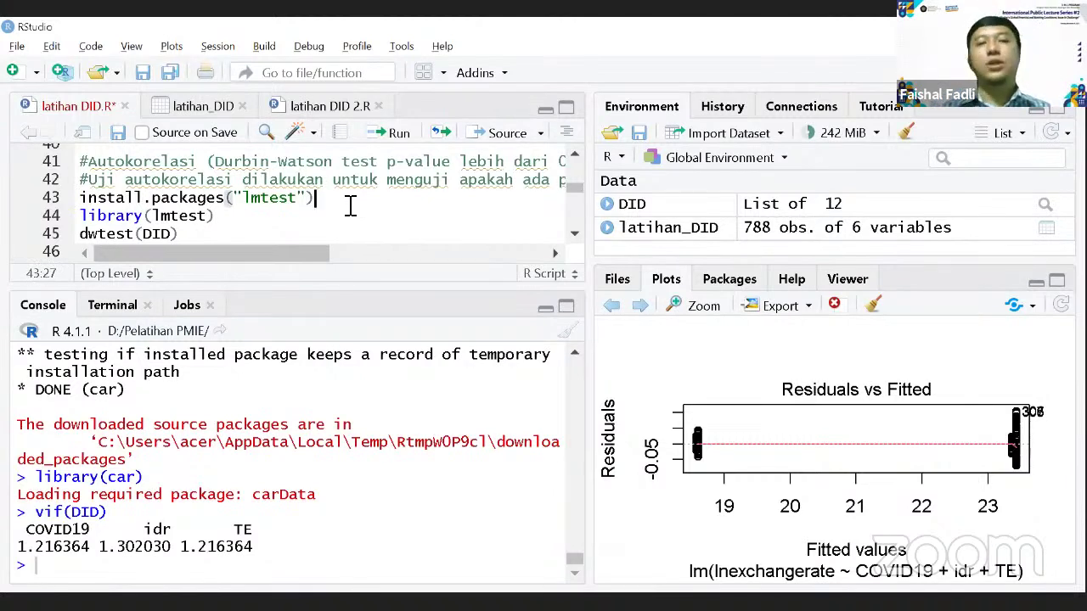
left_click(386, 138)
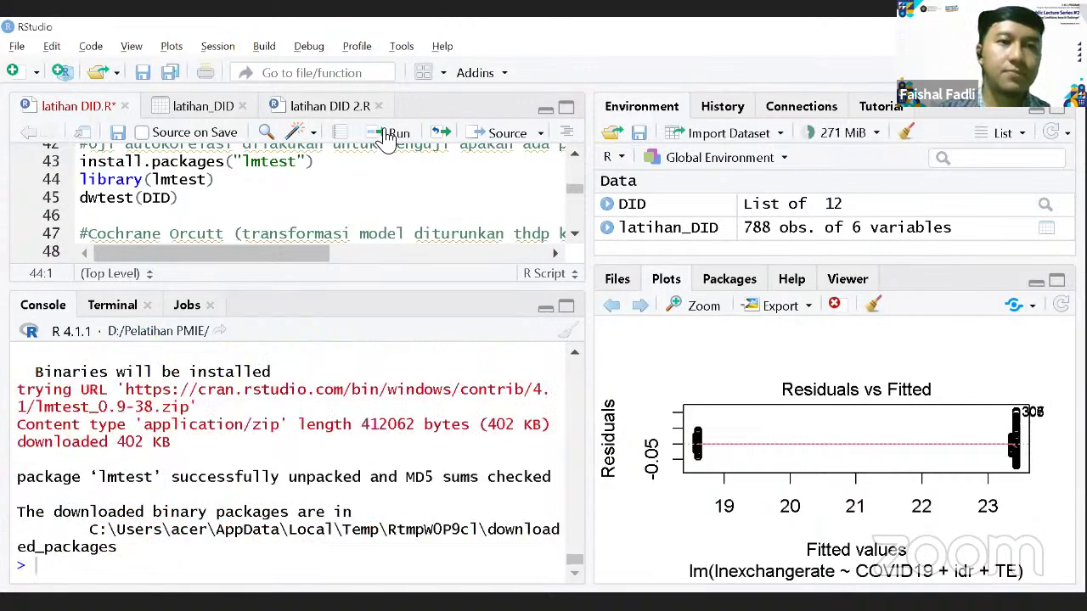
left_click(386, 138)
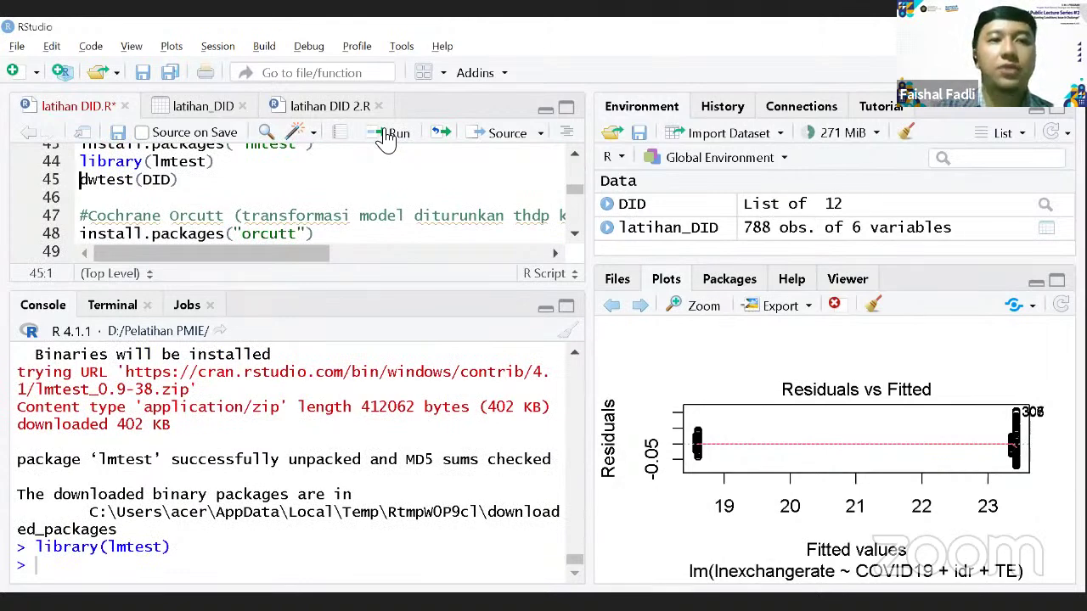
Run the Durbin-Watson autocorrelation test on the regression model with dwtest(DID).
left_click(170, 181)
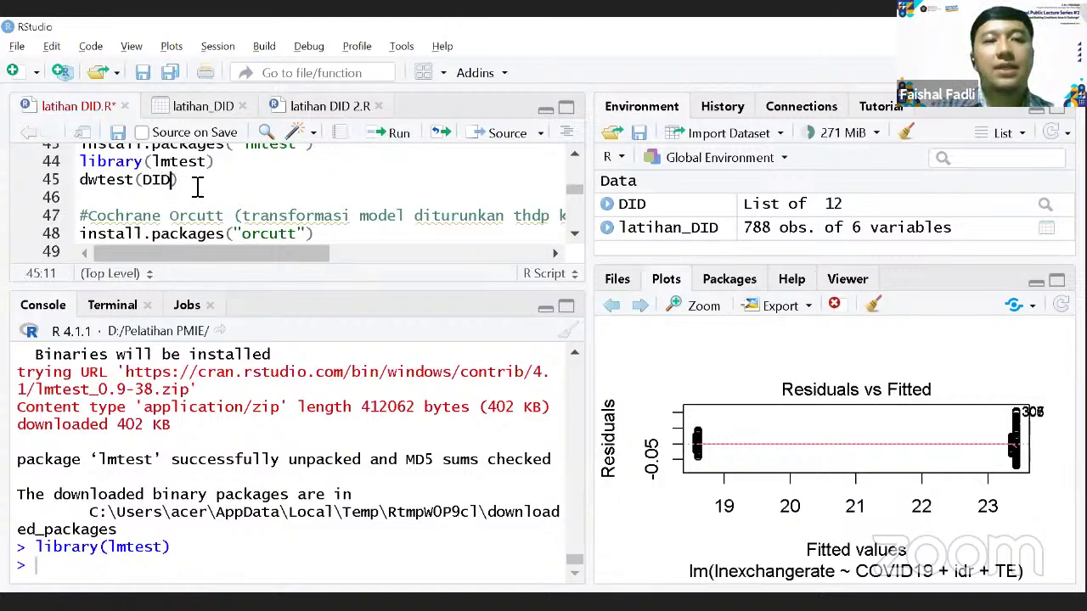
left_click(395, 136)
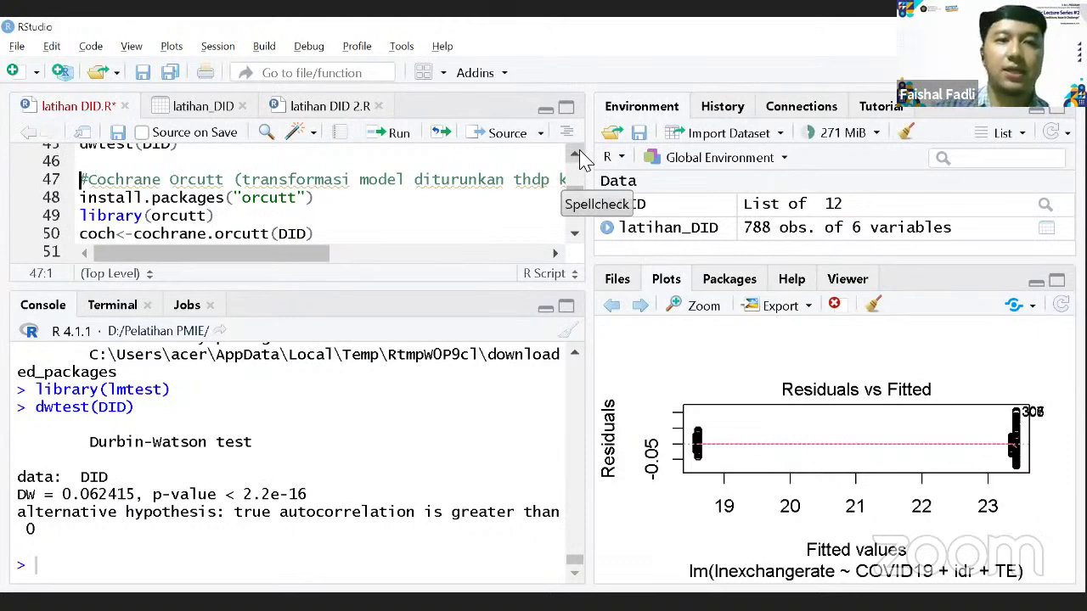
Return to the Autokorelasi section and examine the DW statistic and p-value of the Durbin-Watson output against the line 41 criterion.
key("Up")
key("Up")
key("Up")
key("Up")
key("Up")
key("Up")
key("Up")
key("Up")
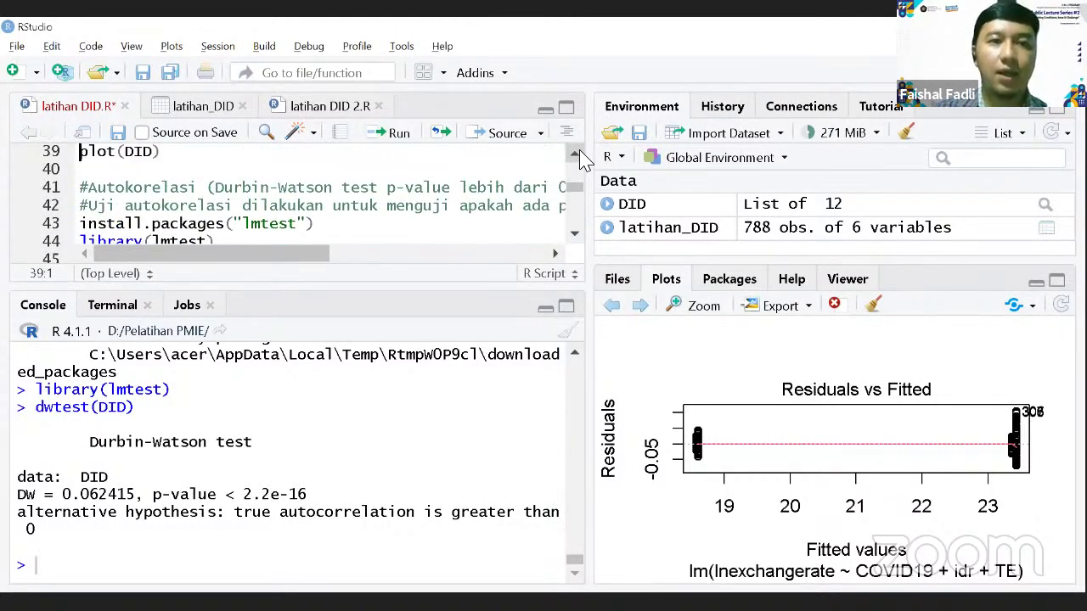
key("Down")
key("Down")
key("Down")
key("Down")
key("Down")
key("Down")
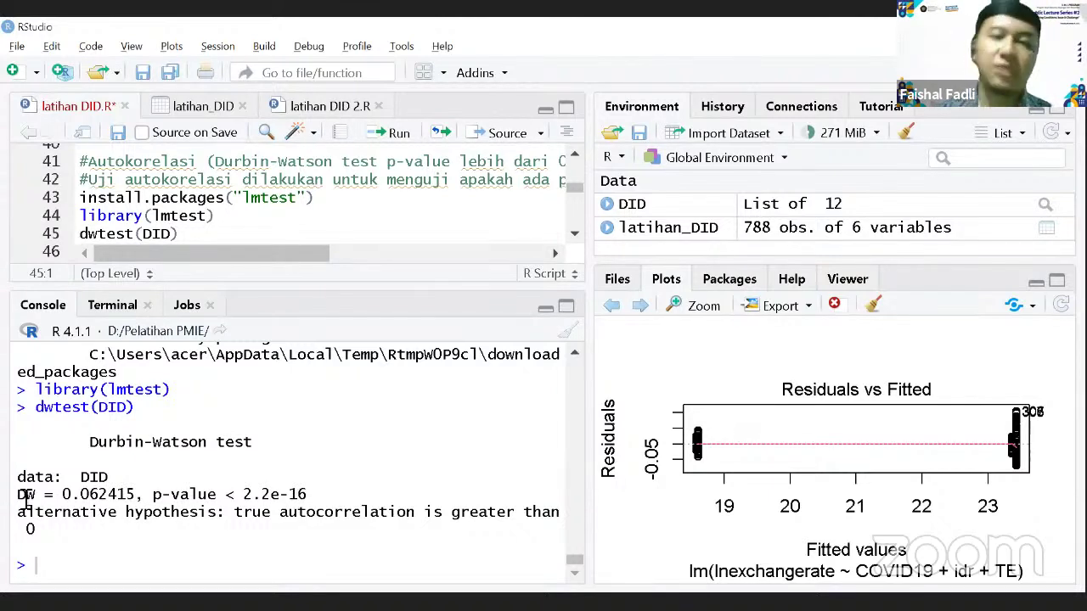
left_click_drag(18, 496, 136, 500)
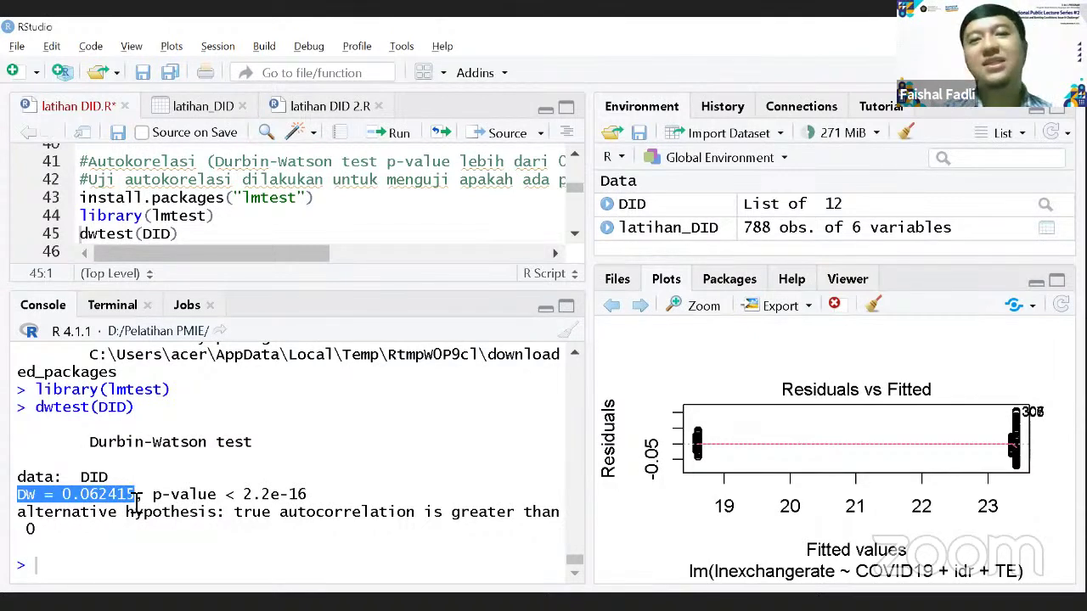
left_click_drag(152, 497, 306, 497)
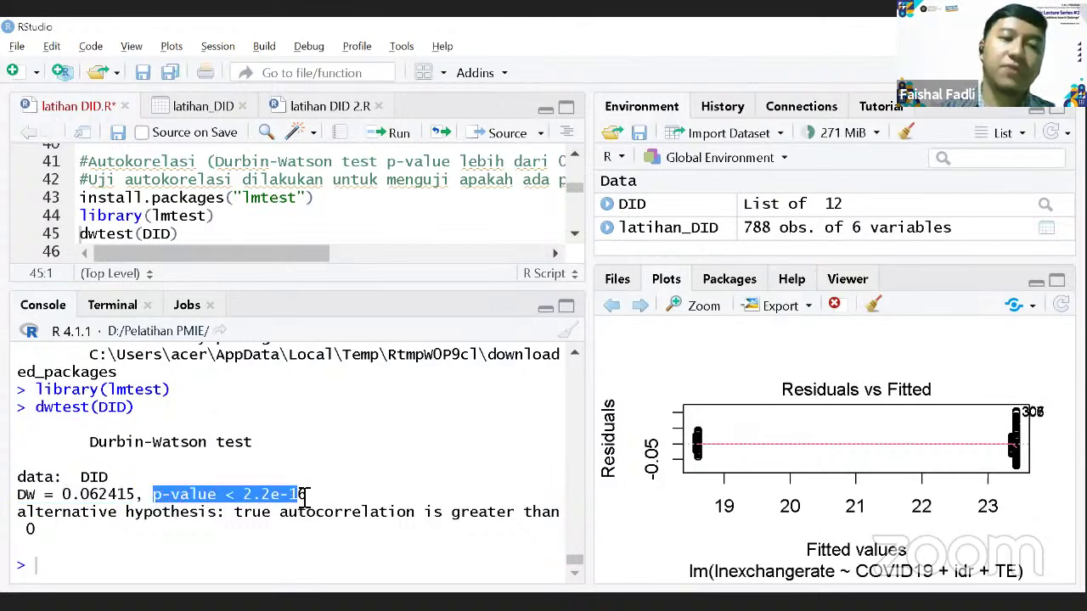
left_click(370, 207)
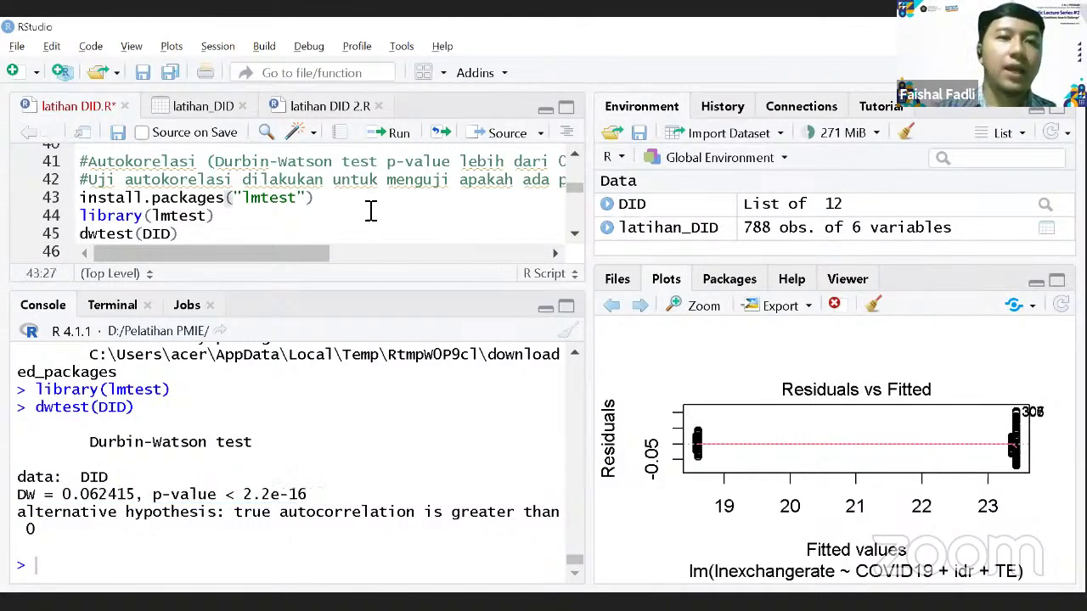
Review the heteroskedasticity and autocorrelation test code, from the line 36 comment down to dwtest(DID) on line 45.
key("Down")
key("Down")
key("Up")
key("Up")
key("Up")
key("Up")
key("Up")
key("Up")
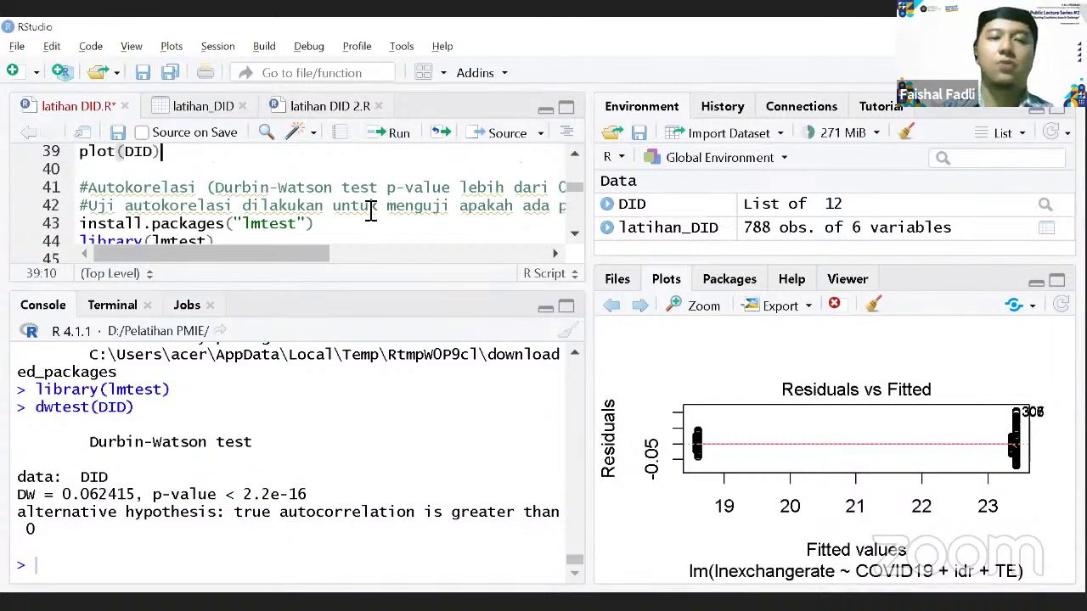
key("Up")
key("Up")
key("Down")
key("Down")
key("Down")
key("Down")
key("Down")
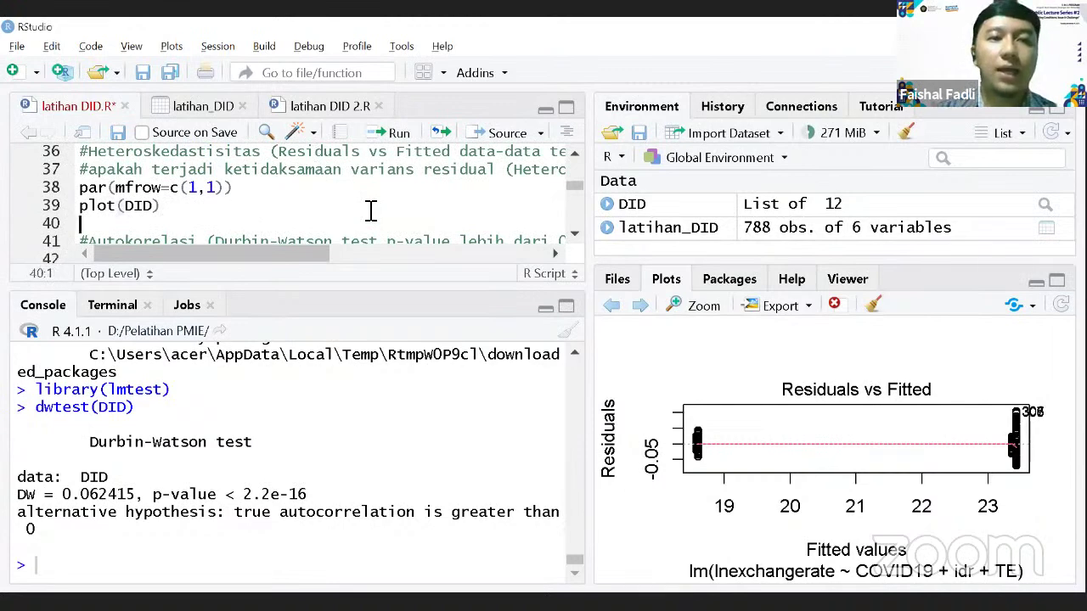
key("Down")
type("install.packages(\"lmtest\")")
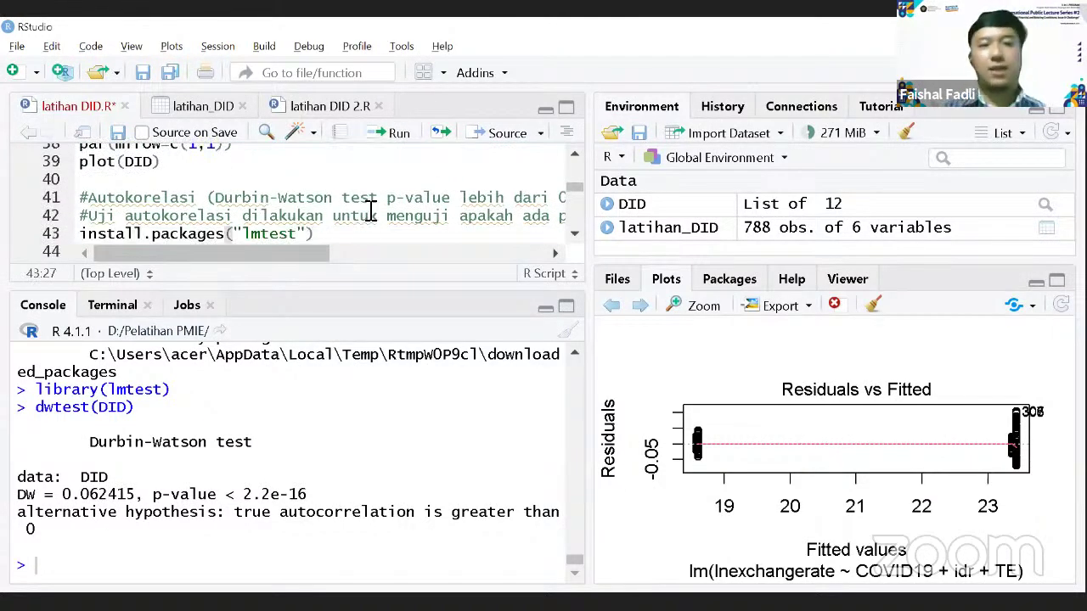
key("Return")
type("library(lmtest)")
key("Return")
type("dwtest(DID)")
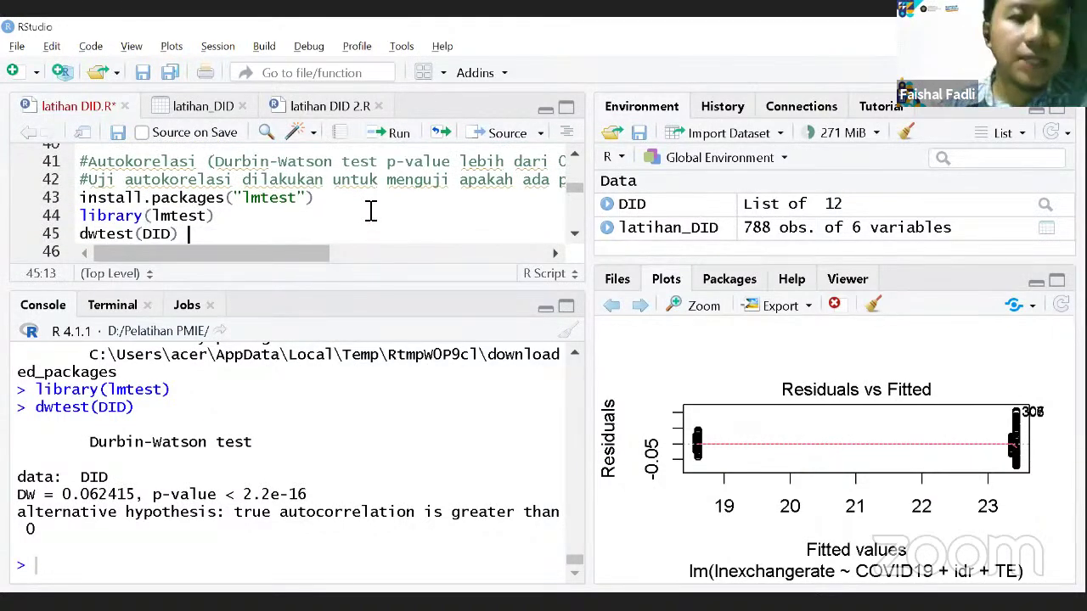
Look back through the earlier assumption tests, up past the multicollinearity section to the normality section's plot code.
key("Down")
key("Up")
key("Up")
key("Up")
key("Up")
key("Up")
key("Up")
key("Up")
key("Up")
key("Up")
key("Up")
key("Up")
key("Up")
key("Up")
key("Up")
key("Up")
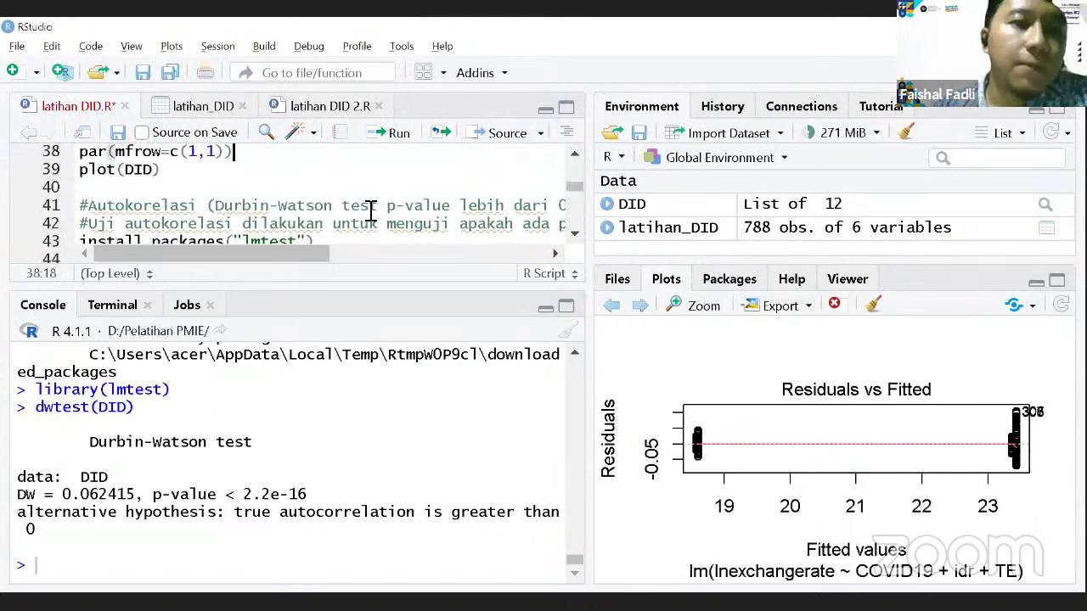
key("Up")
key("Up")
key("Up")
key("Up")
key("Up")
key("Up")
key("Up")
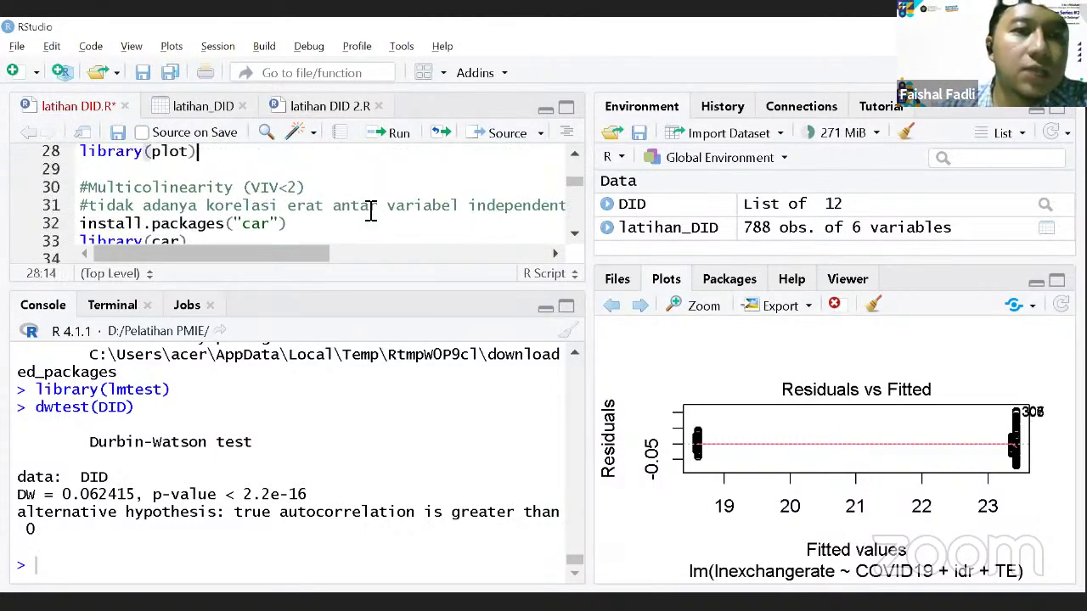
Go down to the Cochrane Orcutt section and look over its code on lines 47 to 50.
key("Down")
key("Down")
key("Down")
key("Down")
key("Down")
key("Down")
key("Down")
key("Down")
key("Down")
key("Down")
key("Down")
key("Down")
key("Down")
key("Down")
key("Down")
key("Down")
key("Down")
key("Down")
key("Down")
key("Down")
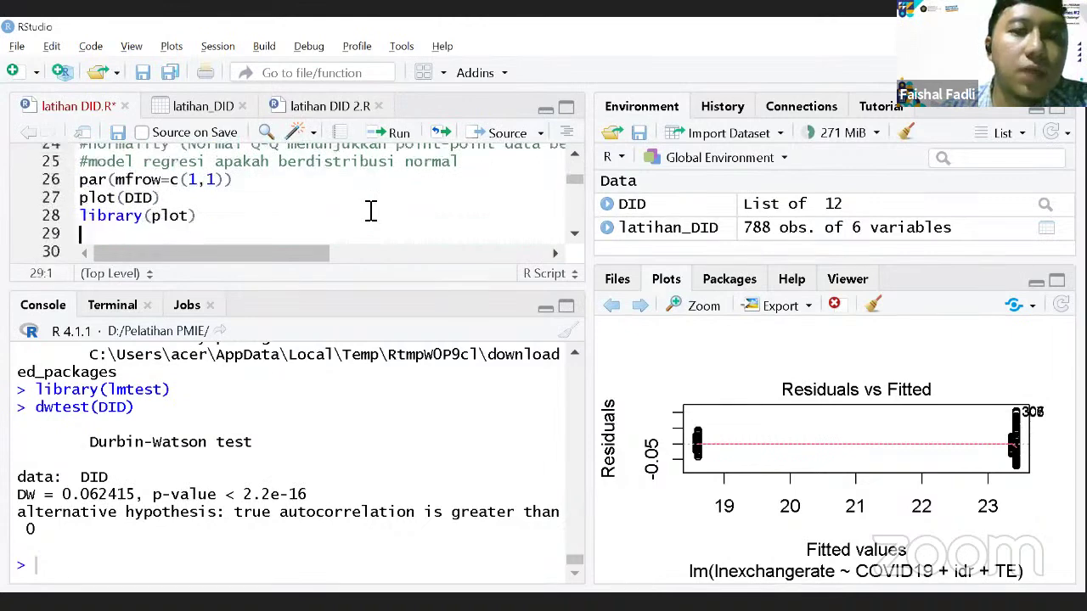
key("Down")
key("Down")
key("Down")
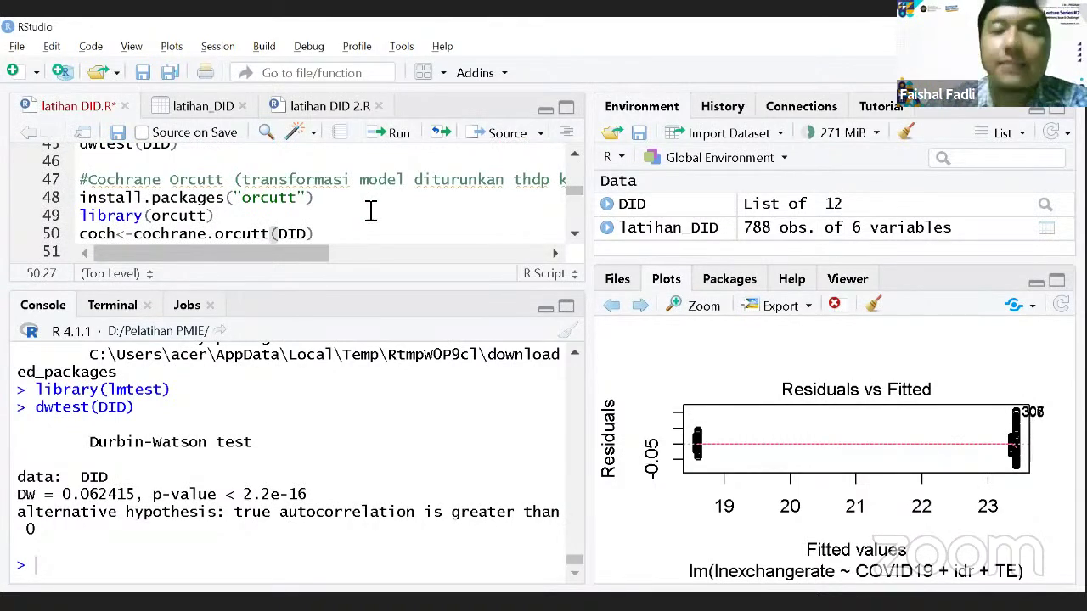
key("Up")
key("Up")
key("Up")
key("Up")
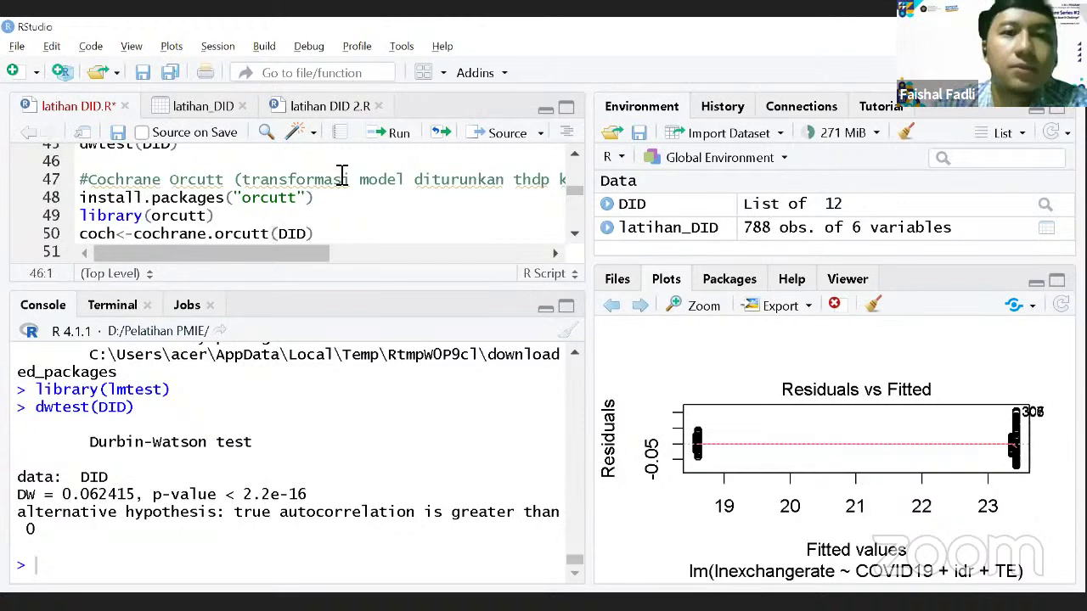
Read the line 47 comment on the Cochrane Orcutt model transformation through the autocorrelation coefficient part and back to its start.
left_click(346, 181)
key("Right")
key("Right")
key("Right")
key("Right")
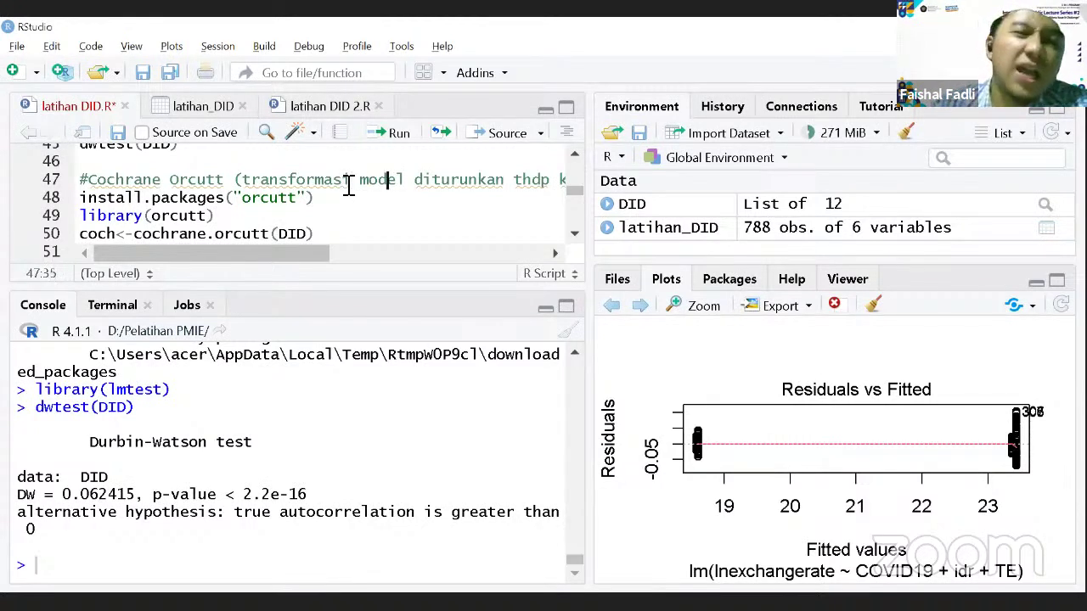
key("Right")
key("Right")
key("Right")
key("Right")
key("Right")
key("Right")
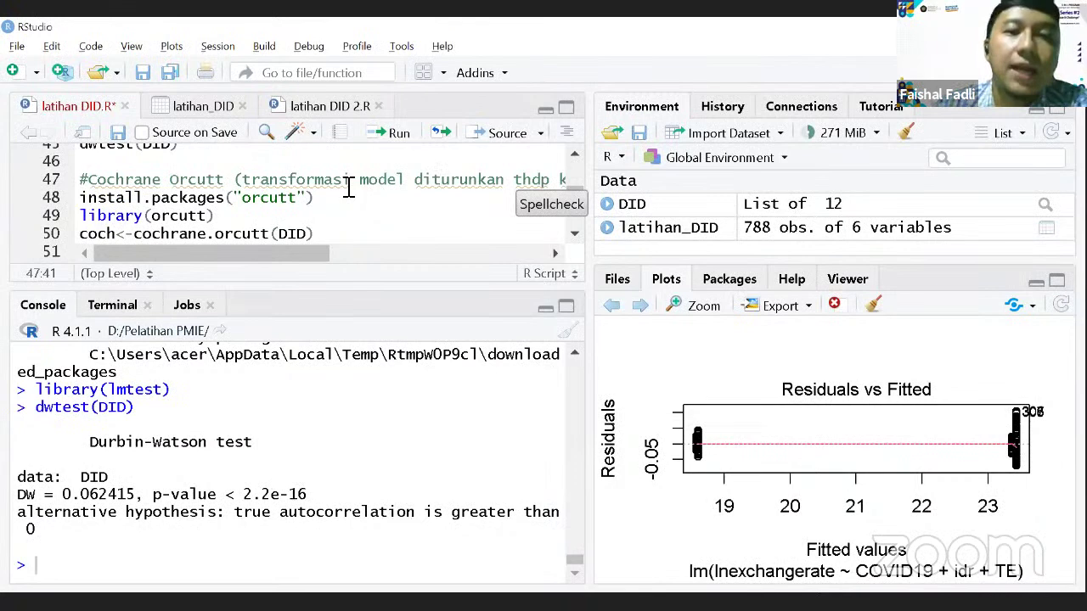
key("Right")
key("Right")
key("Right")
key("Right")
key("Right")
key("Right")
key("Right")
key("Right")
key("Right")
key("Right")
key("Right")
key("Right")
key("Right")
key("Right")
key("Right")
key("Right")
key("Right")
key("Right")
key("Right")
key("Right")
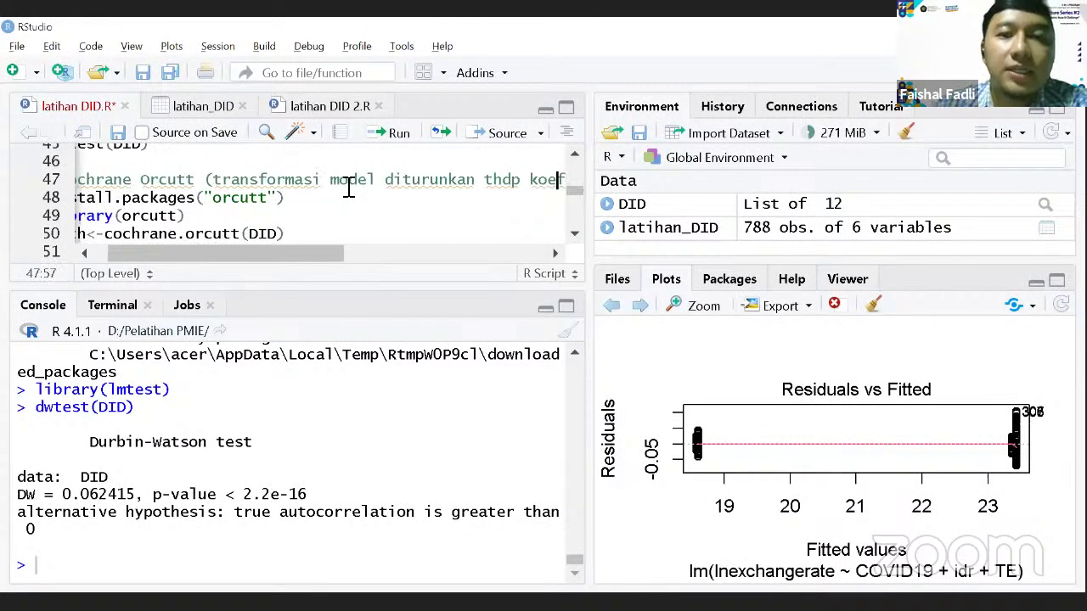
key("Right")
key("Right")
key("Right")
key("Right")
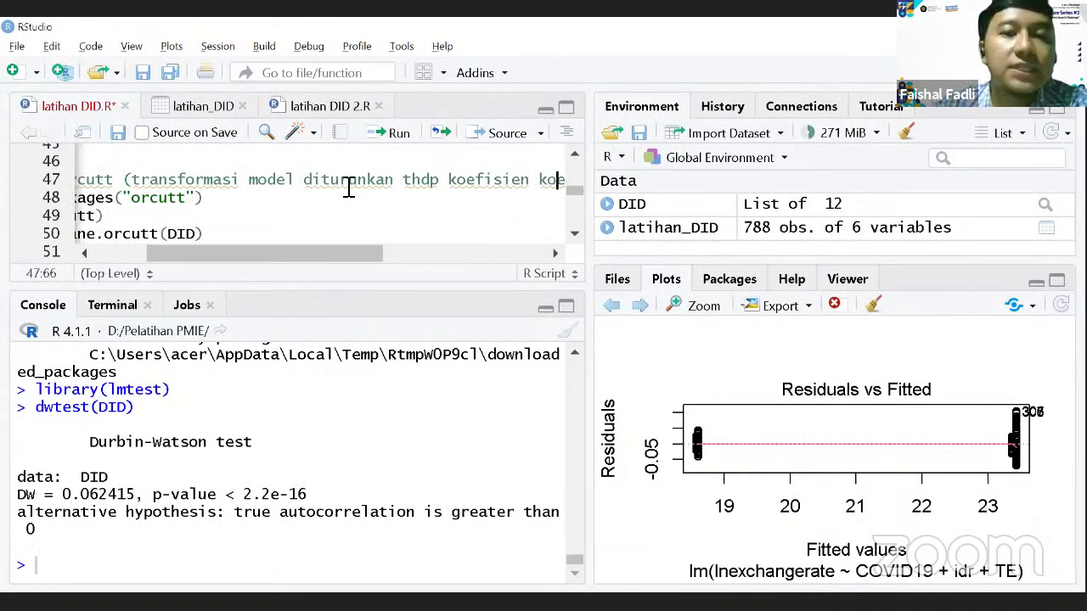
key("Right")
key("Right")
key("Right")
key("Right")
key("Right")
key("Right")
key("Right")
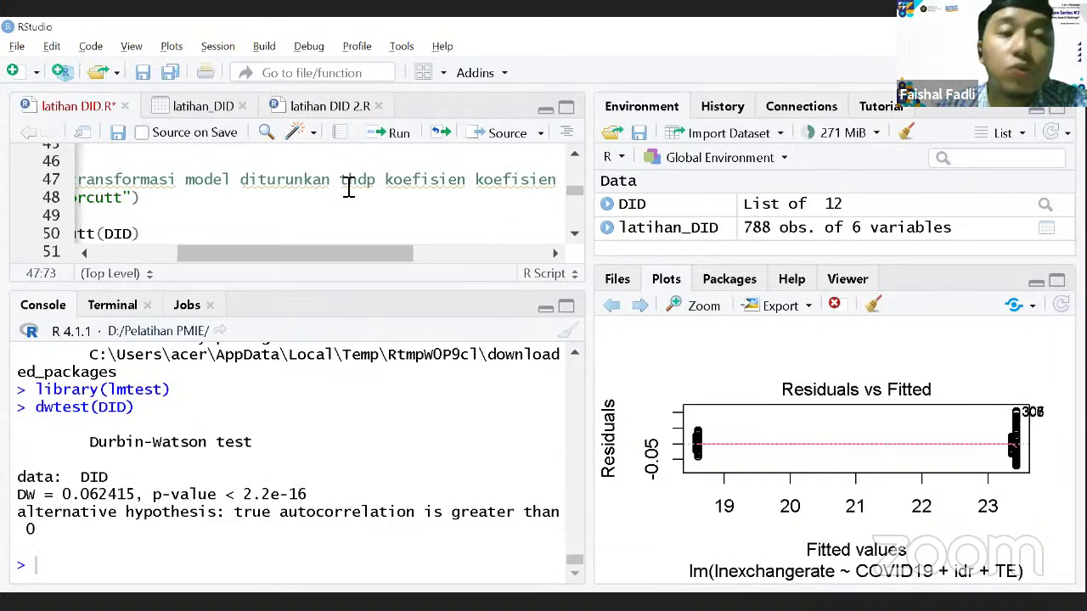
key("Right")
key("Right")
key("Left")
key("Left")
key("Left")
key("Left")
key("Left")
key("Left")
key("Left")
key("Left")
key("Left")
key("Left")
key("Left")
key("Left")
key("Left")
key("Left")
key("Left")
key("Left")
key("Left")
key("Left")
key("Left")
key("Left")
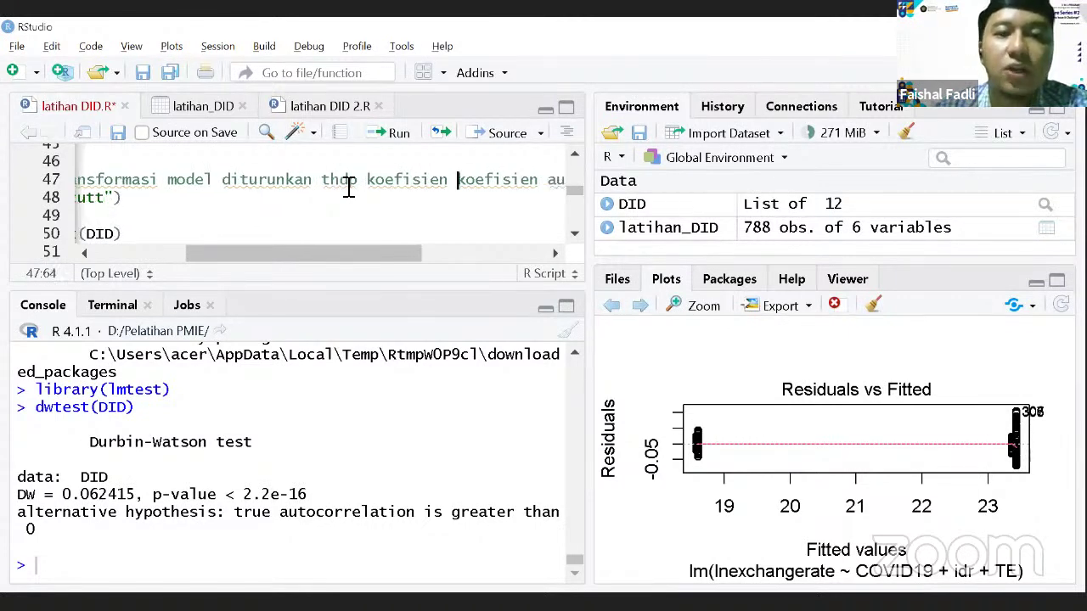
key("Left")
key("Left")
key("Left")
key("Left")
key("Left")
key("Left")
key("Left")
key("Left")
key("Left")
key("Left")
key("Left")
key("Left")
key("Left")
key("Left")
key("Left")
key("Left")
key("Left")
key("Left")
key("Left")
key("Left")
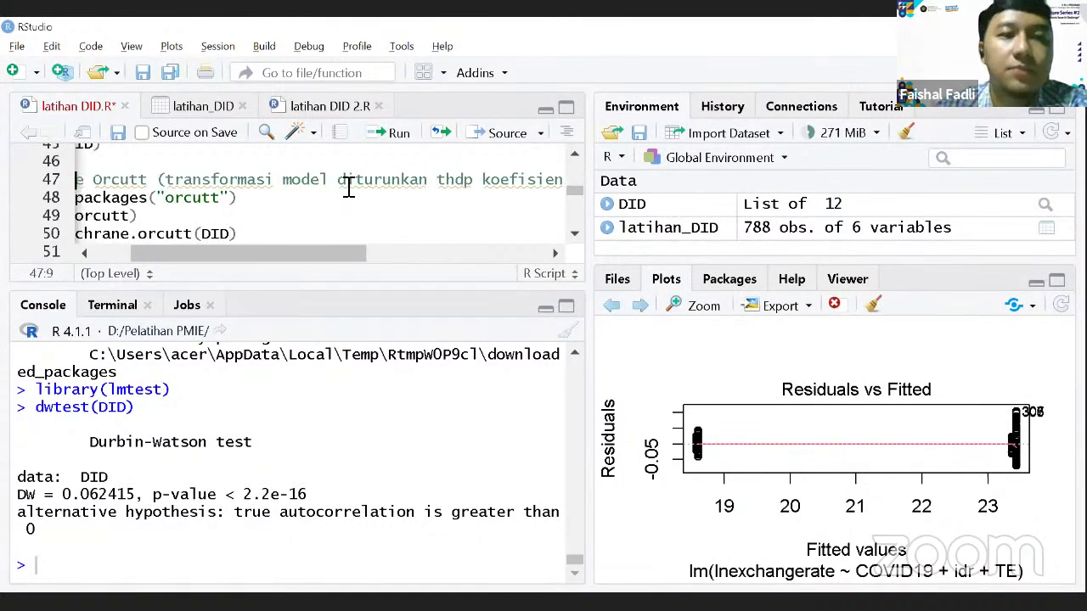
key("Left")
key("Left")
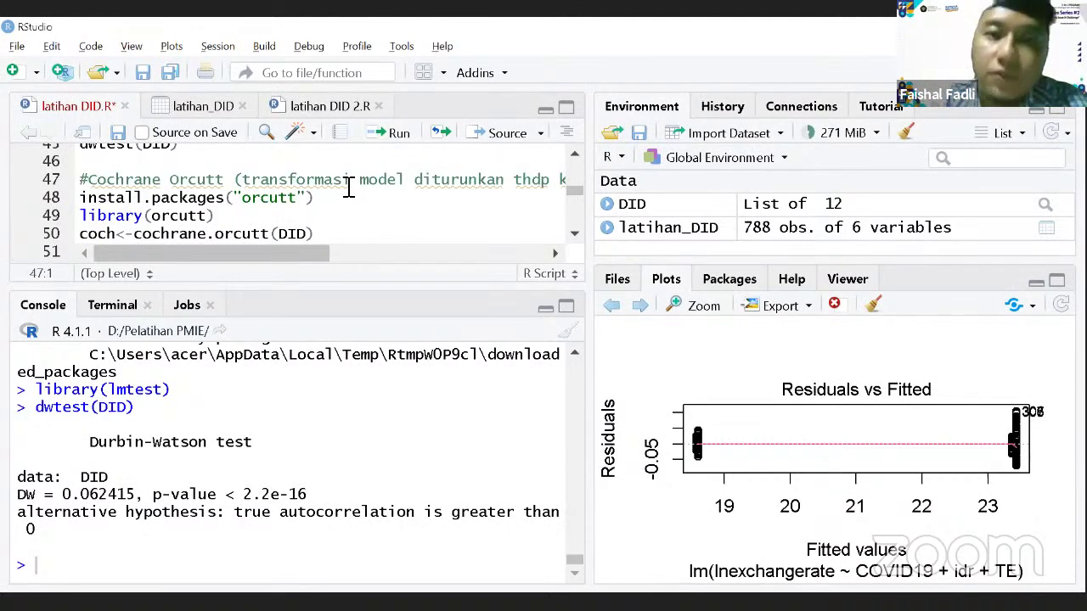
Go to the end of the install.packages("orcutt") command on line 48 of the script.
key("Down")
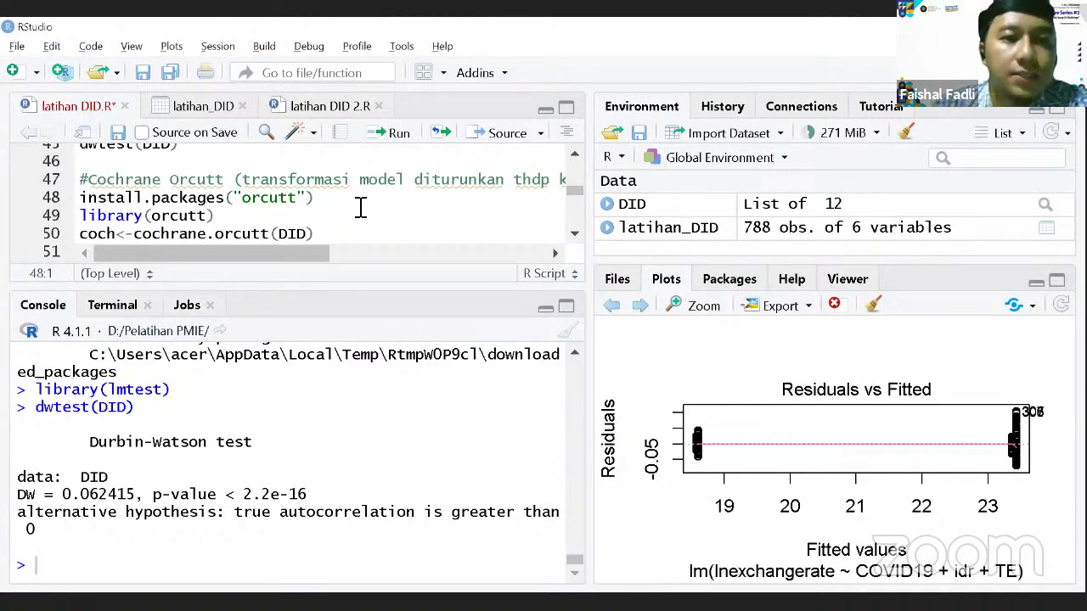
left_click(326, 202)
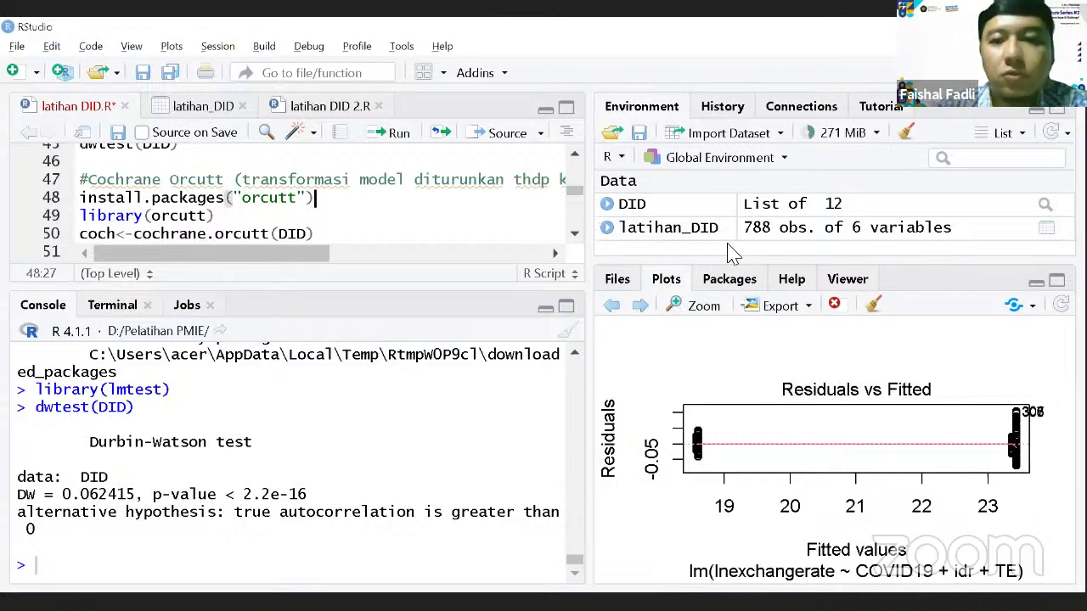
left_click(720, 281)
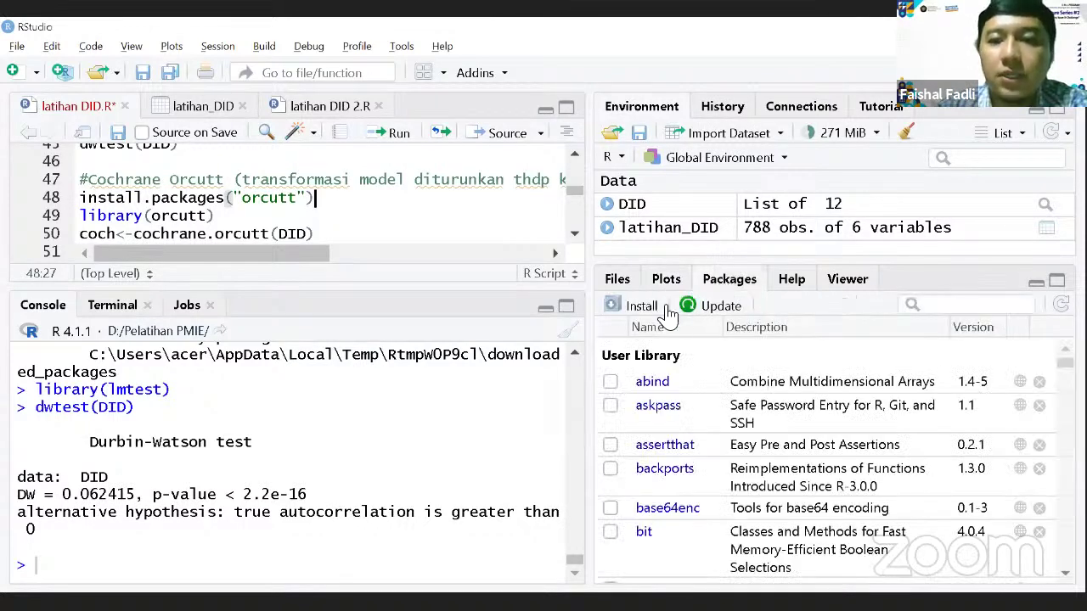
left_click(635, 306)
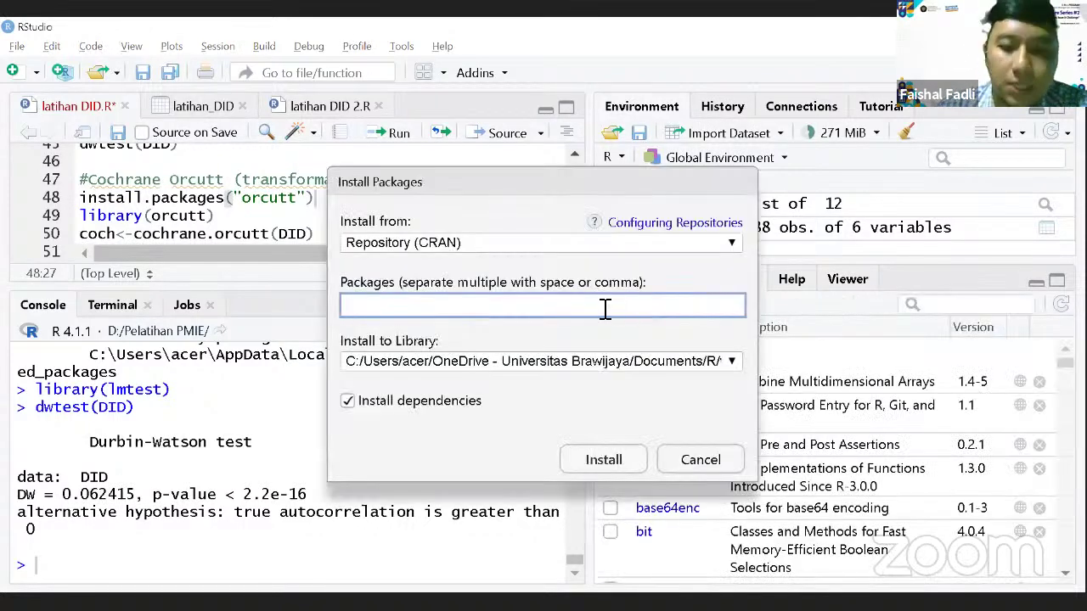
type("orc")
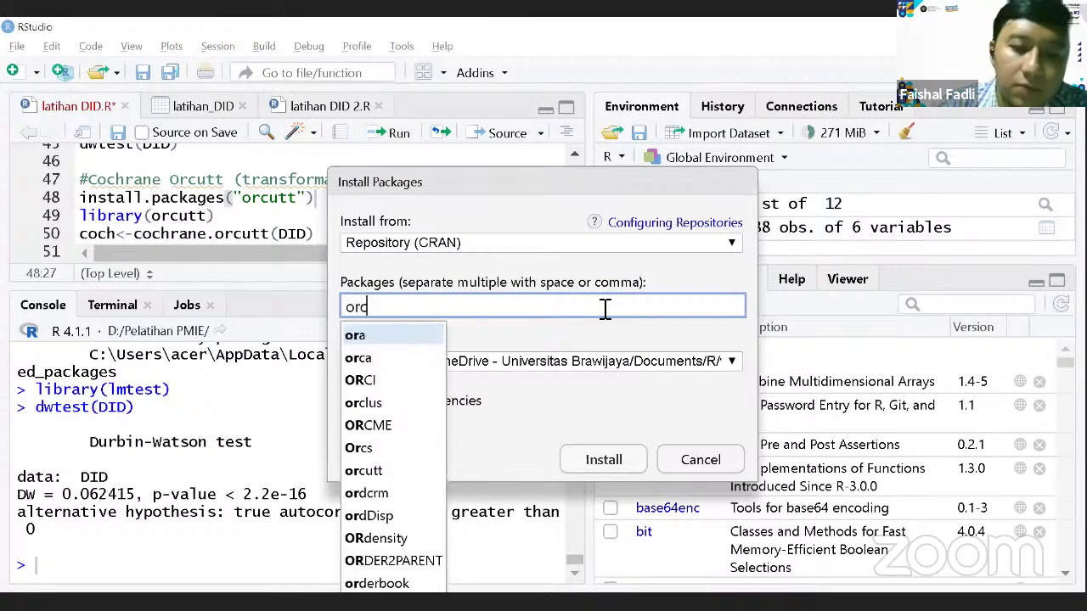
type("u")
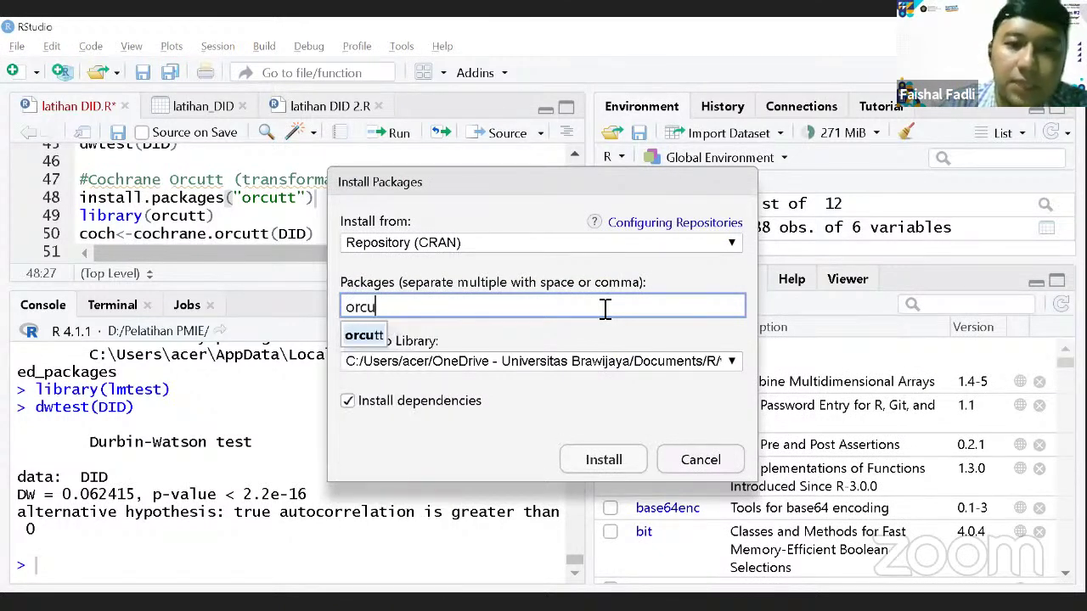
left_click(700, 460)
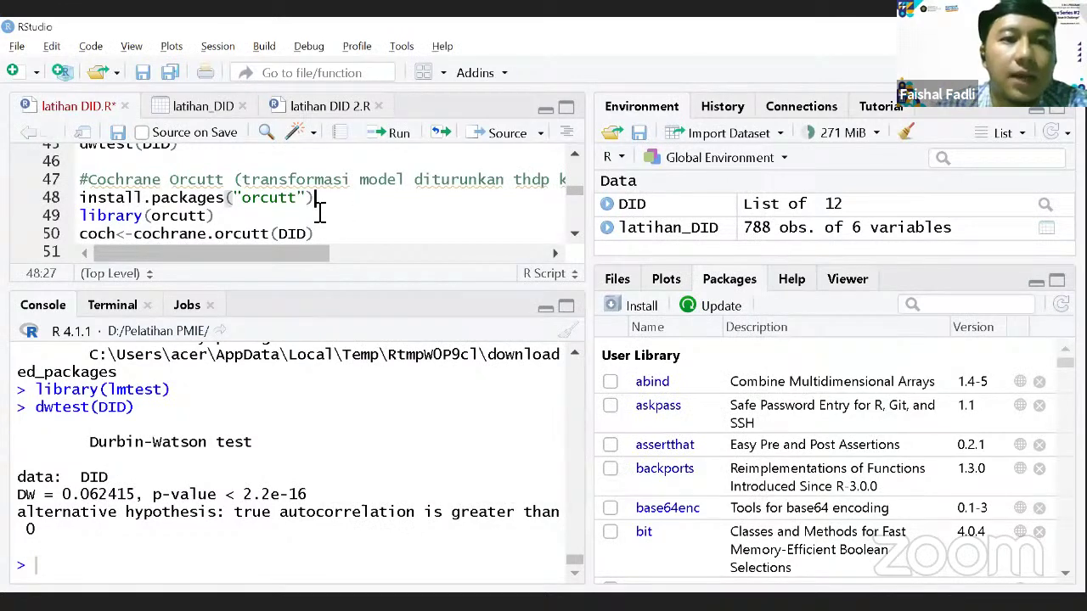
Run lines 48 and 49 of the script to install and load the orcutt package.
left_click(393, 135)
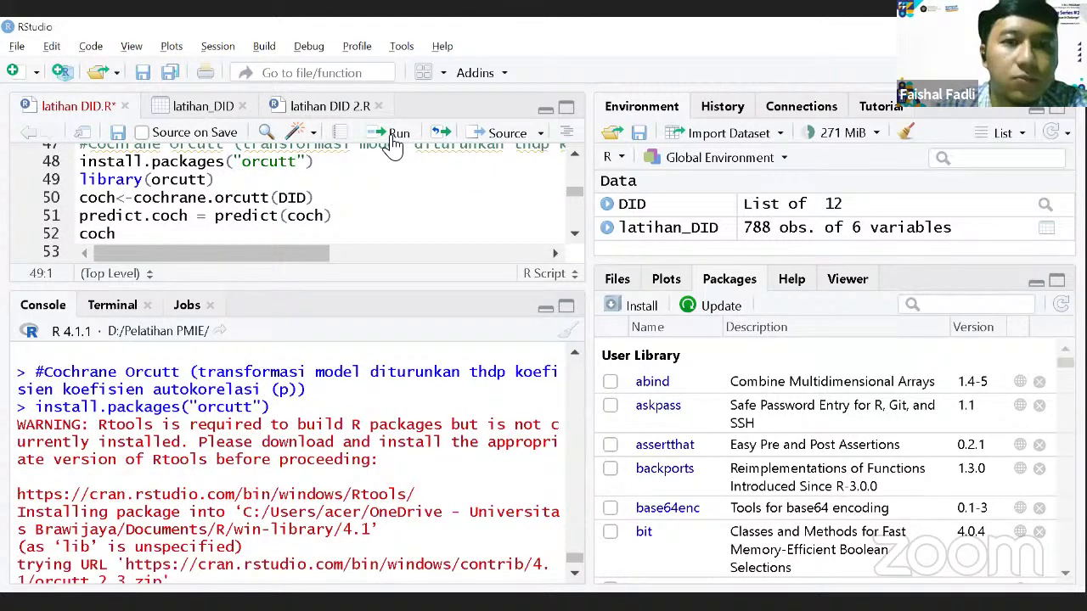
left_click(393, 140)
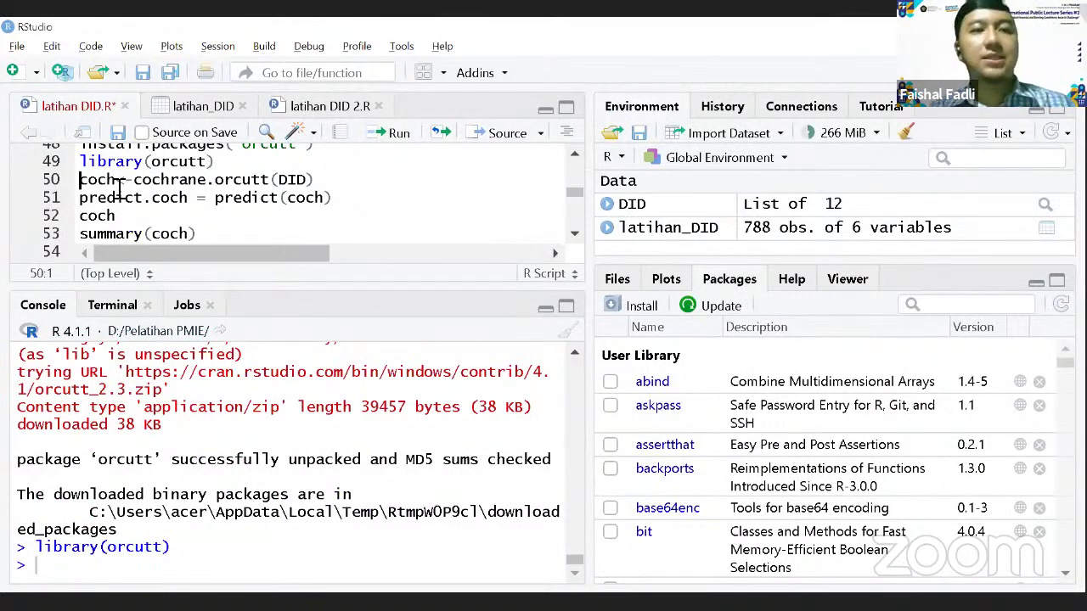
Read through line 50, coch<-cochrane.orcutt(DID), from the object name and assignment operator to the DID argument.
key("Right")
key("Right")
key("Right")
key("Right")
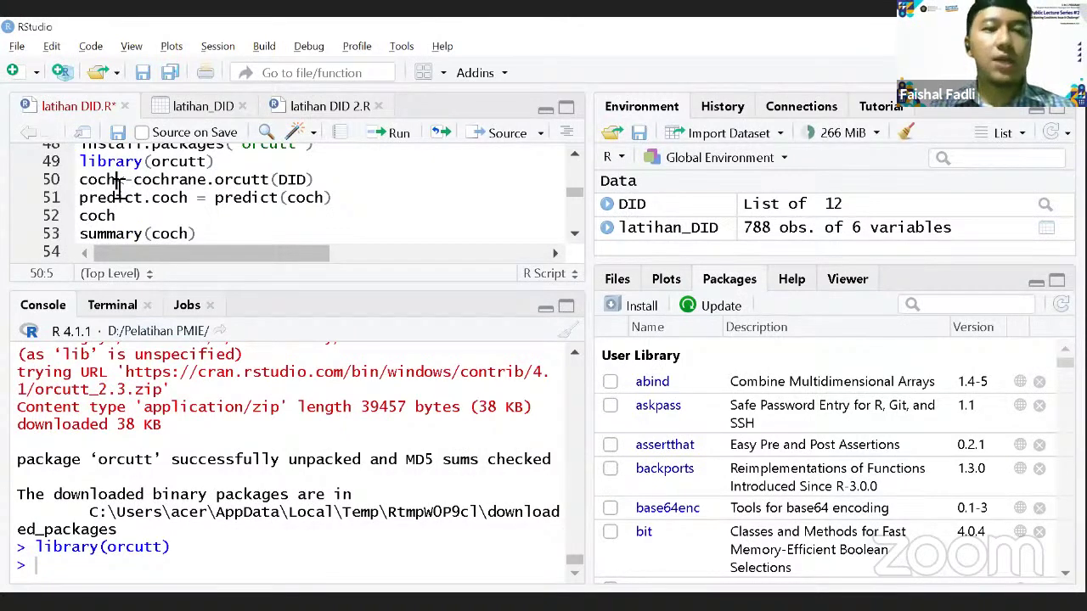
key("Left")
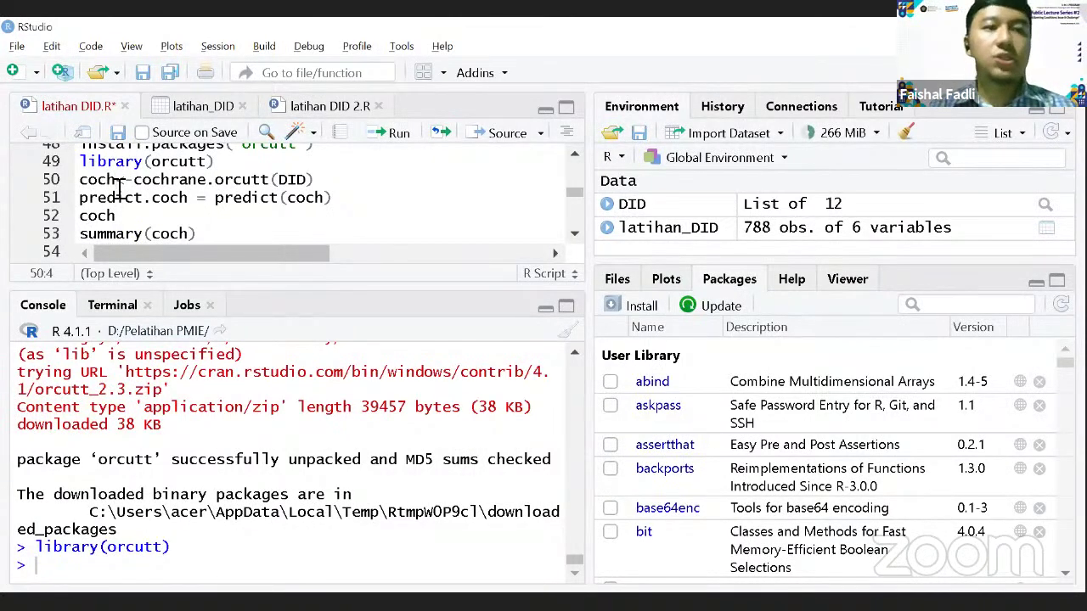
key("Right")
key("Right")
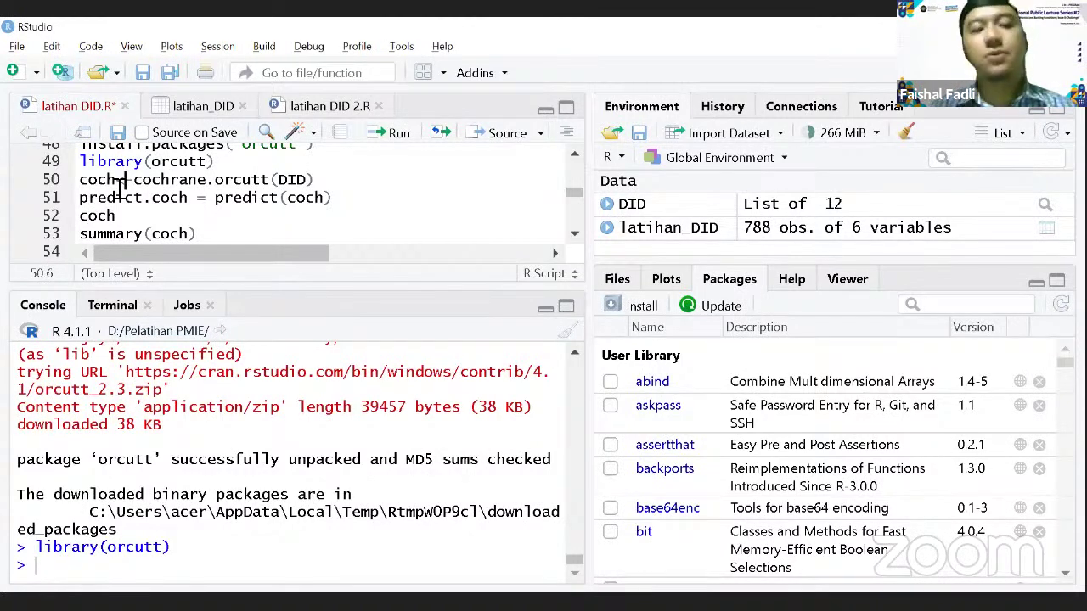
key("Right")
key("Right")
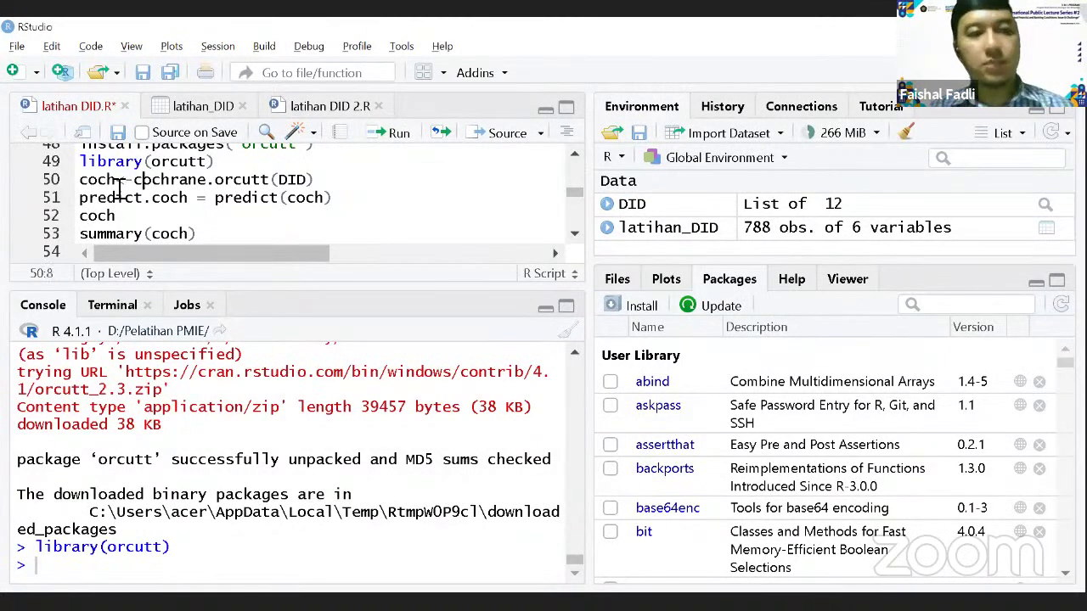
key("Left")
key("Left")
key("Right")
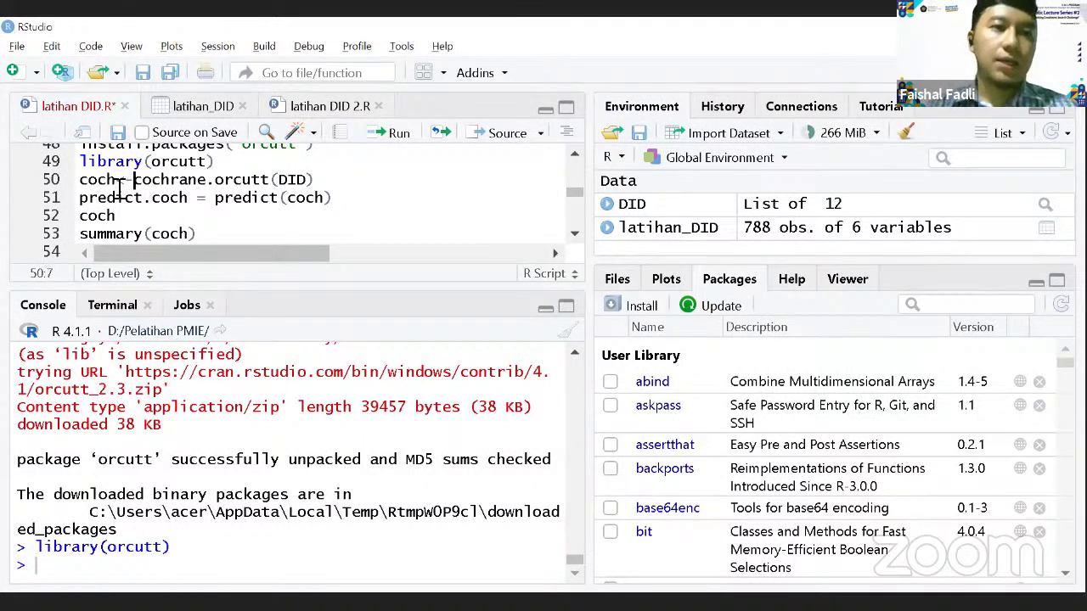
key("Left")
key("Left")
key("Right")
key("Right")
key("Right")
key("Right")
key("Right")
key("Right")
key("Right")
key("Right")
key("Right")
key("Right")
key("Right")
key("Right")
key("Right")
key("Right")
key("Right")
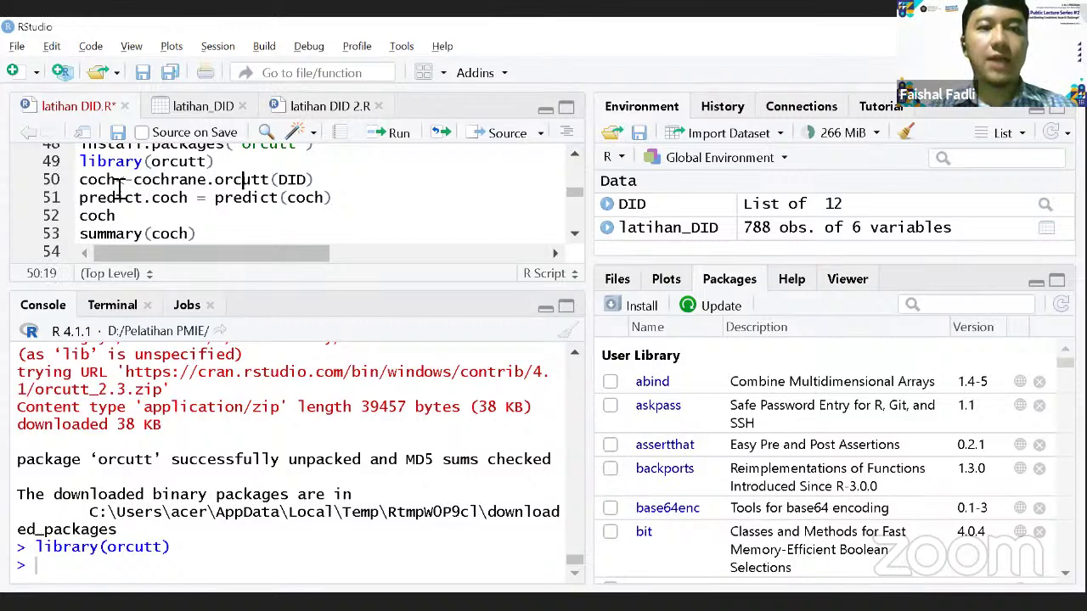
key("Right")
key("Right")
key("Right")
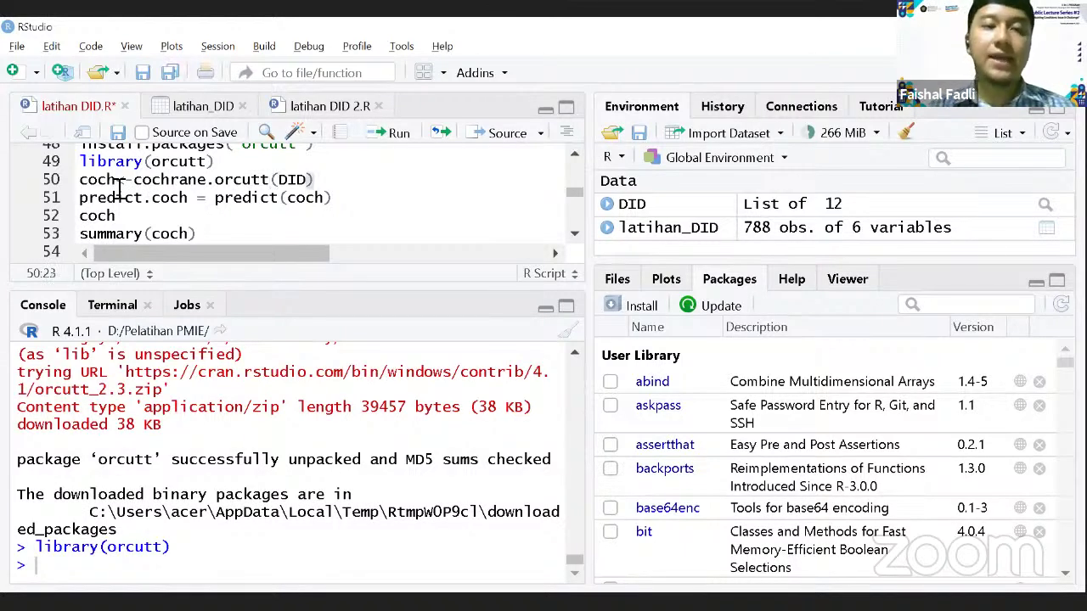
key("Right")
key("Right")
key("Right")
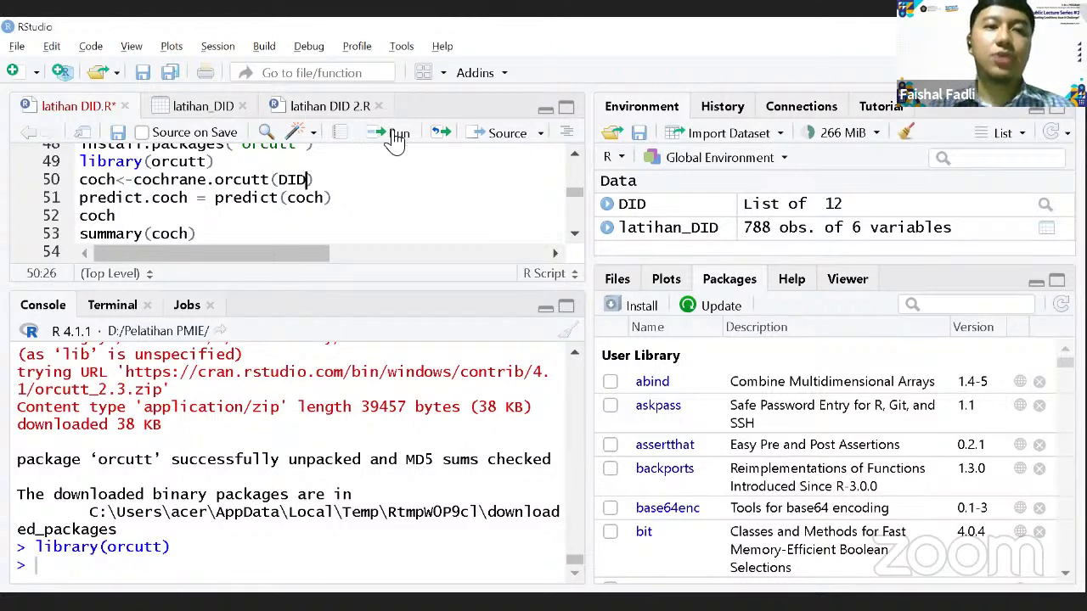
Run lines 50 to 52 to fit the Cochrane-Orcutt model as coch, store its predictions in predict.coch and print the model.
left_click(395, 139)
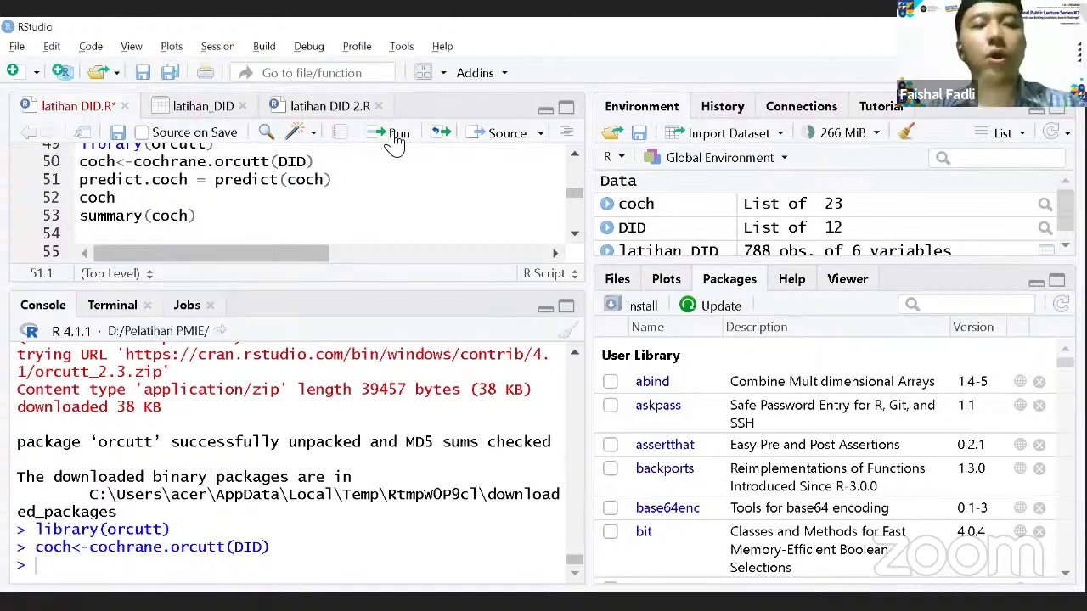
left_click(395, 142)
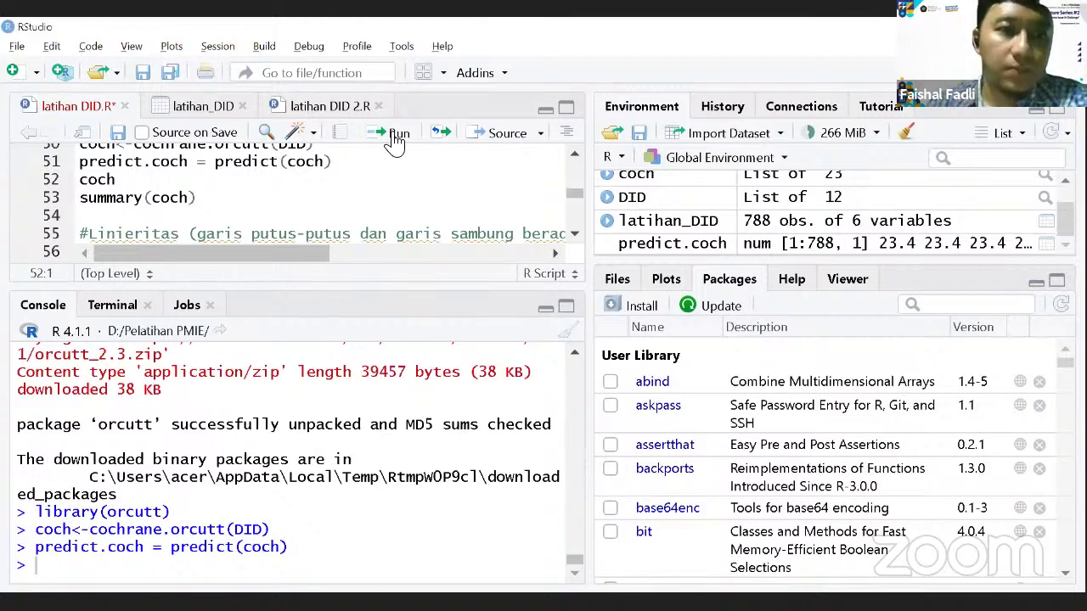
left_click(395, 142)
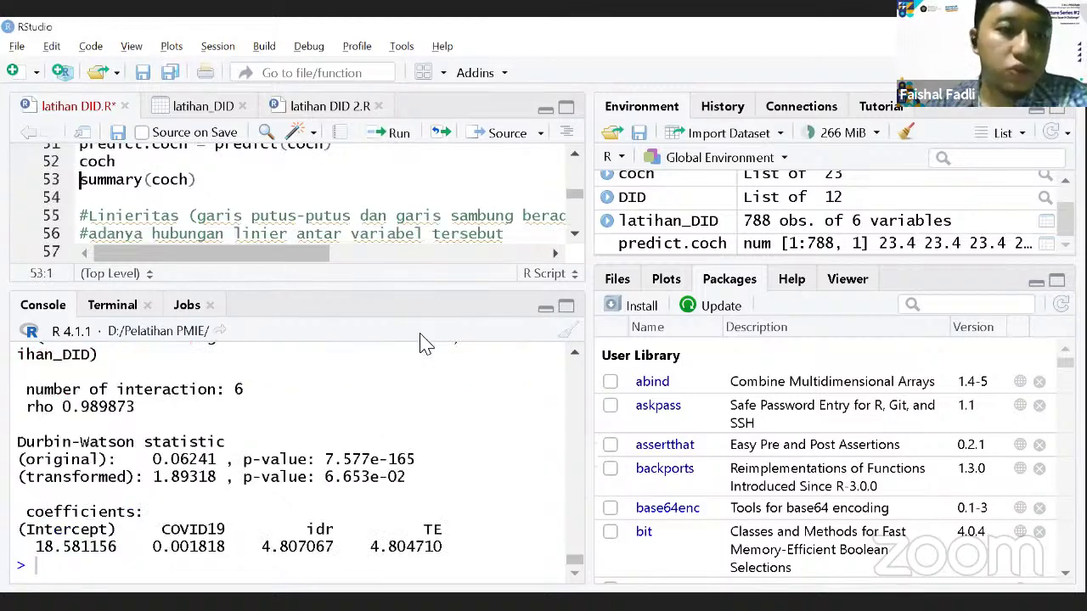
Examine the coch output's rho, original and transformed Durbin-Watson statistics, and the intercept, COVID19, idr and TE coefficients.
left_click(574, 353)
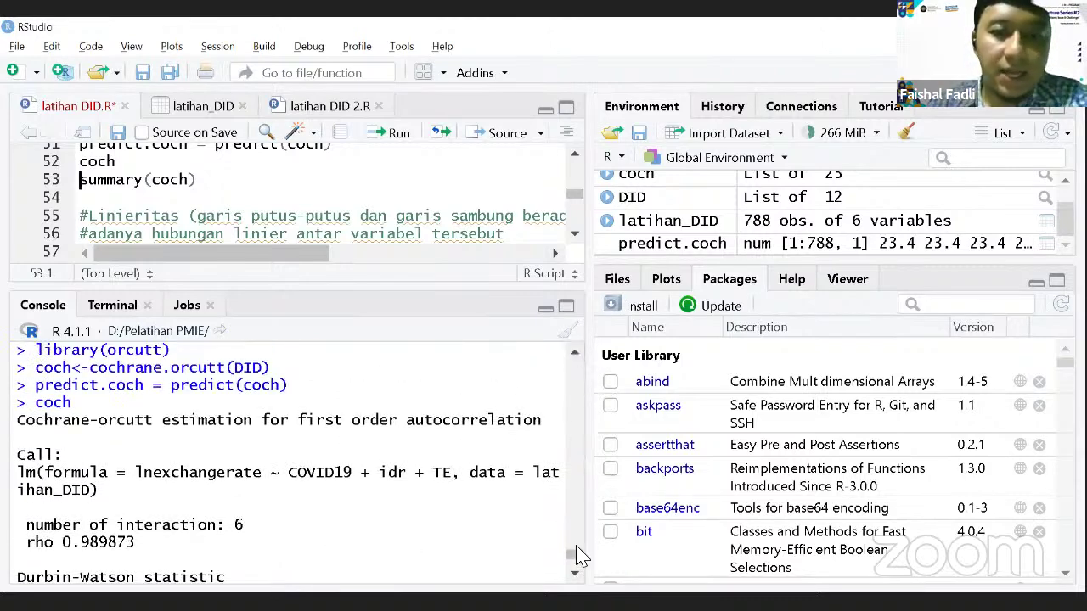
left_click(574, 573)
left_click(575, 574)
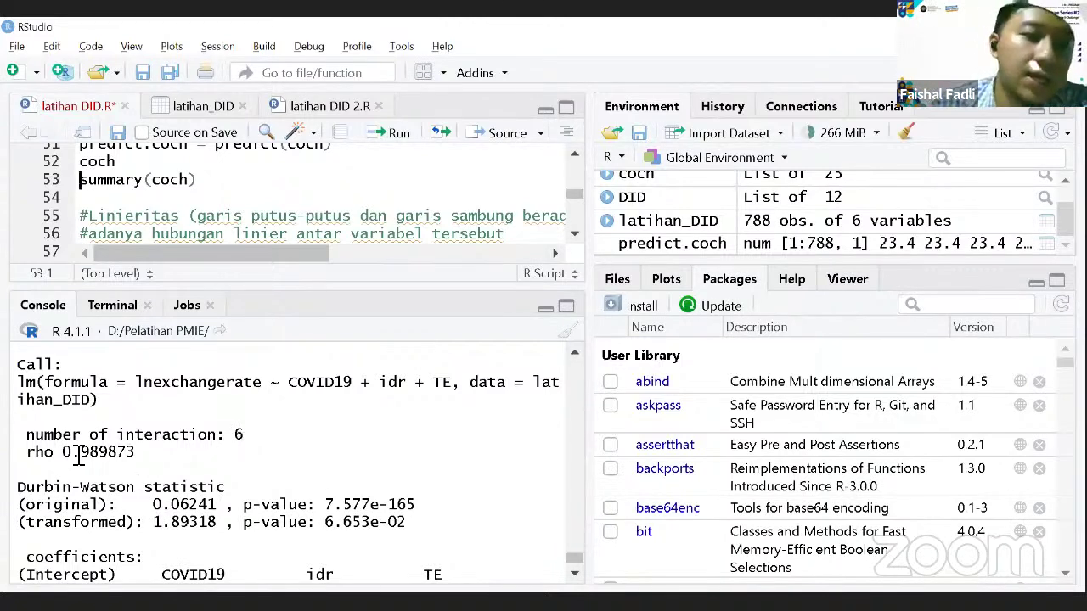
left_click_drag(73, 452, 129, 454)
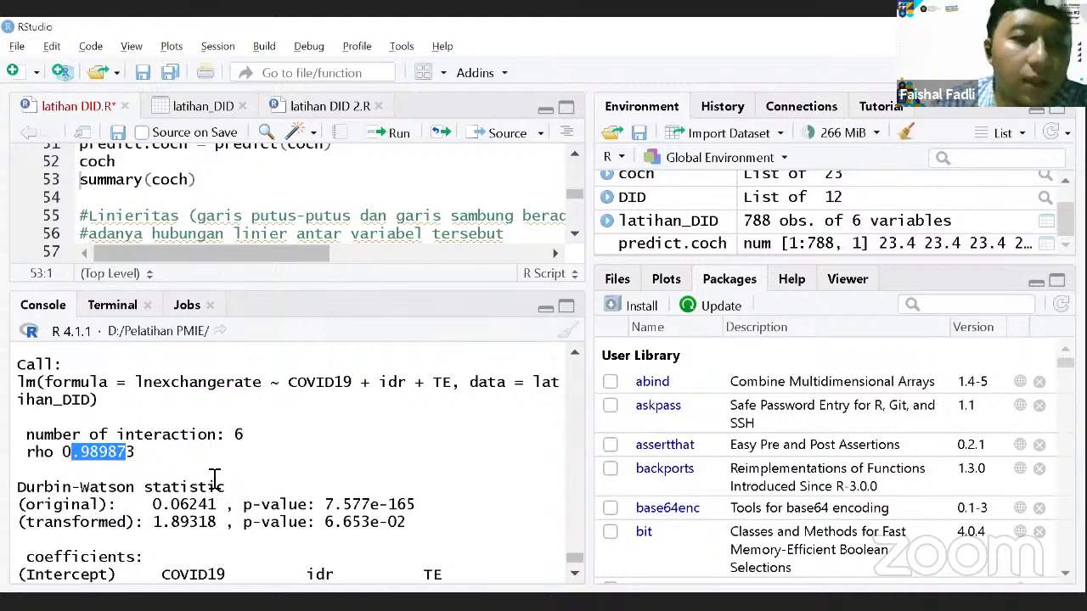
scroll(580, 570, "down", 1)
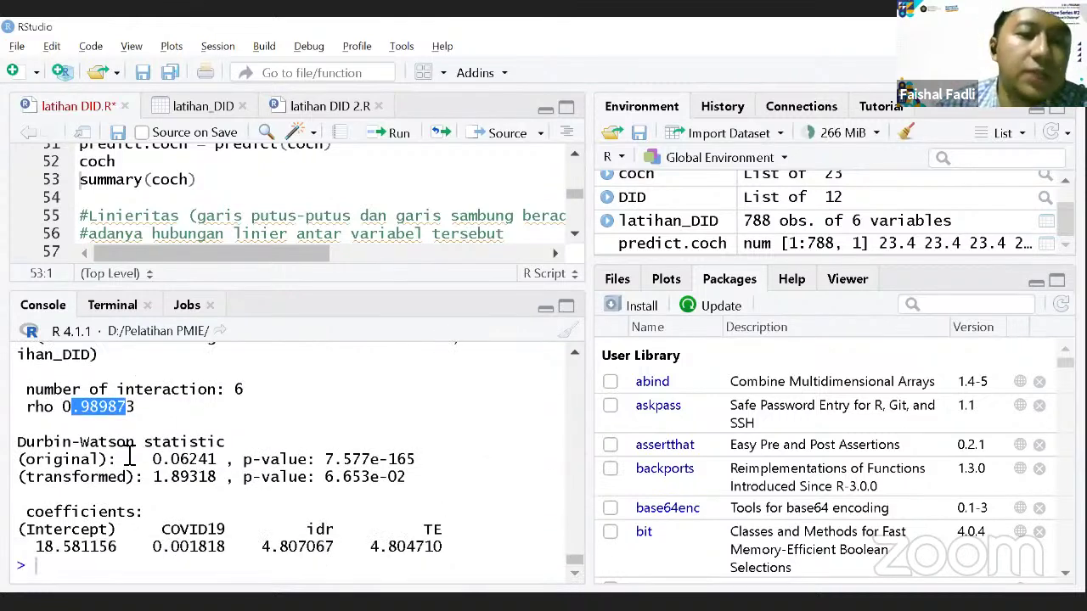
left_click_drag(154, 459, 218, 461)
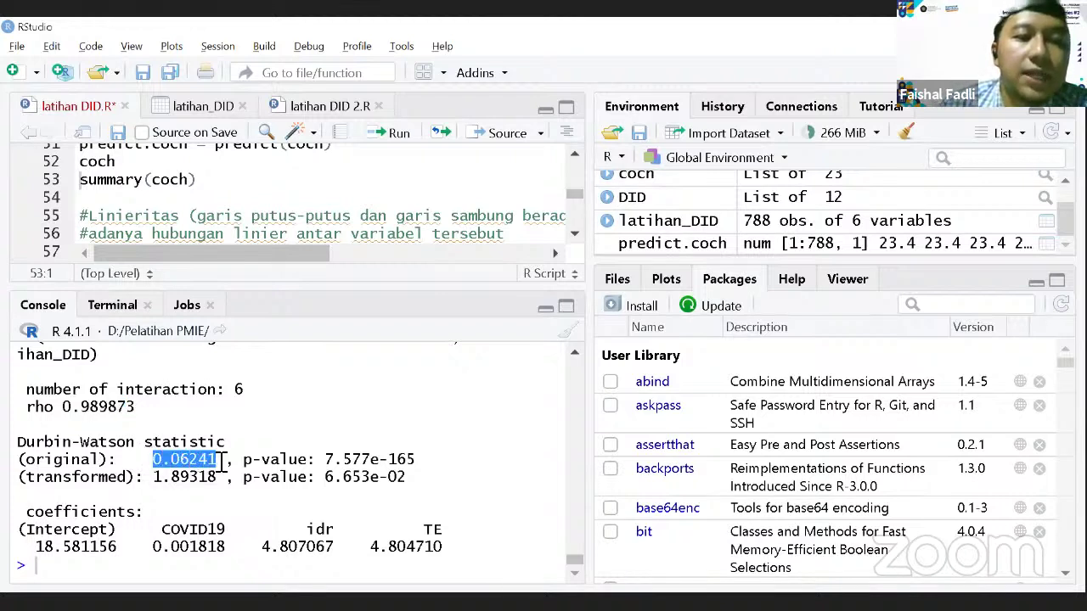
left_click(327, 465)
left_click_drag(326, 462, 427, 465)
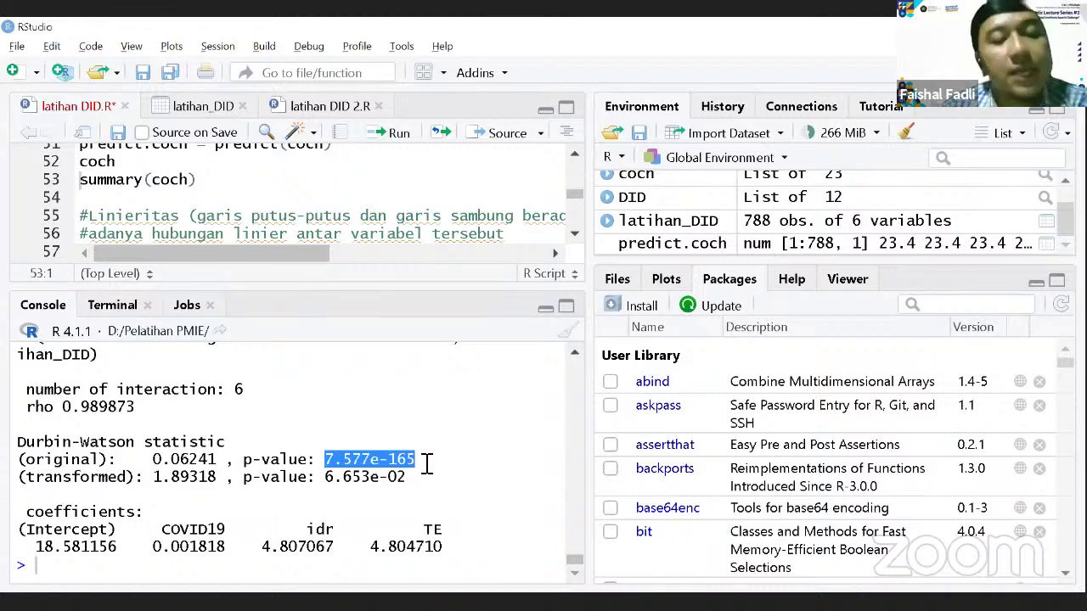
left_click(164, 477)
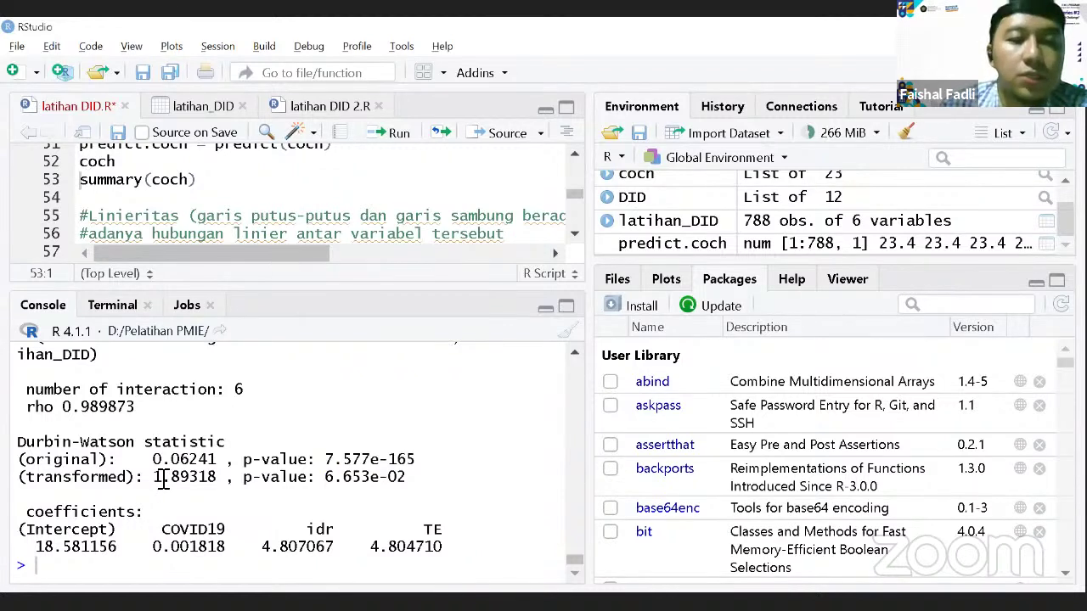
left_click_drag(162, 477, 215, 482)
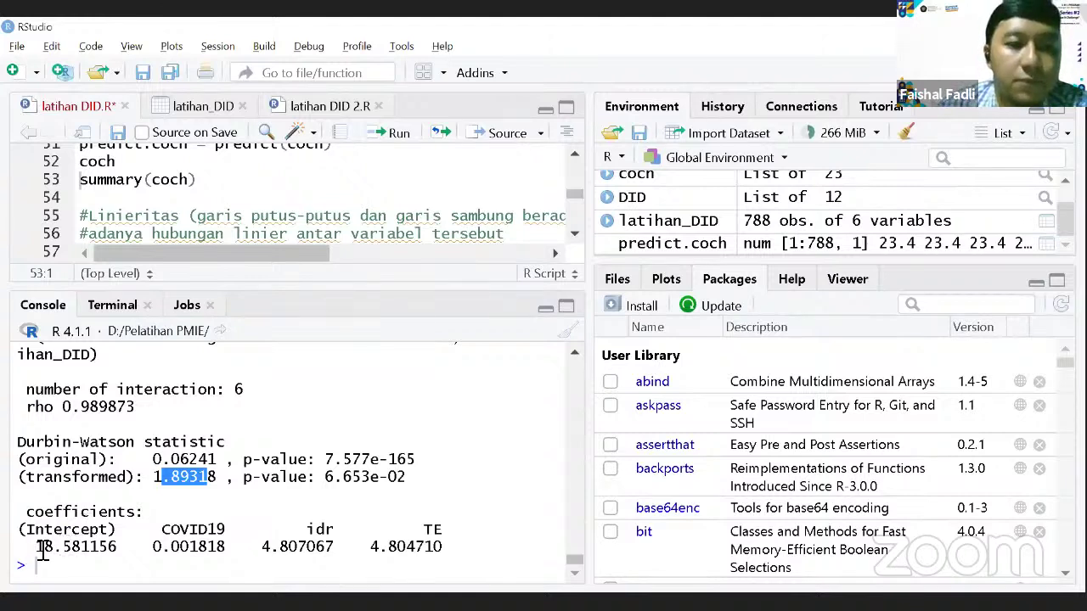
left_click_drag(38, 548, 138, 548)
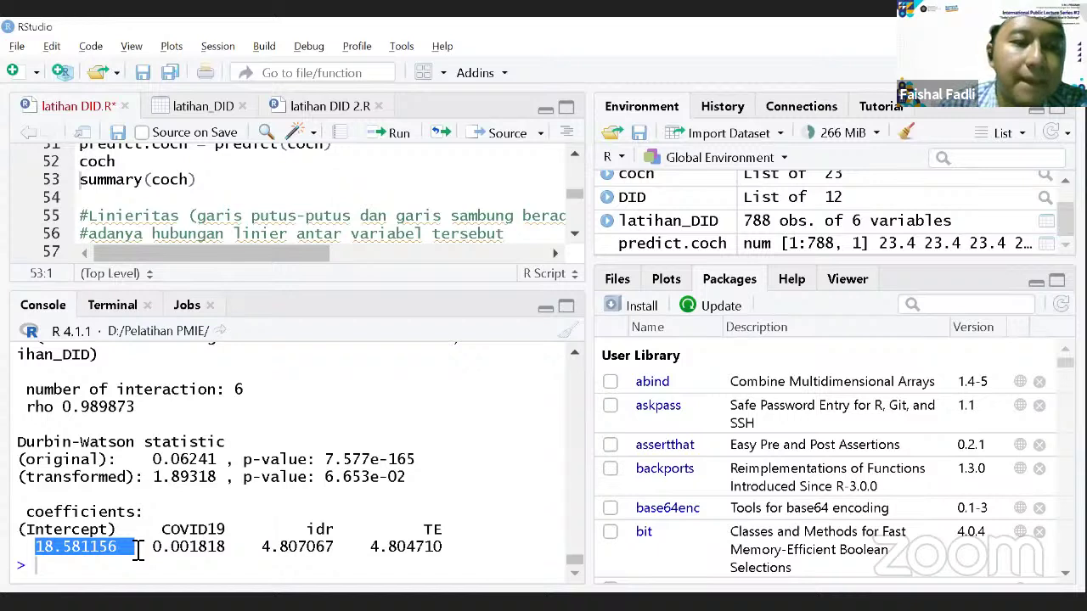
left_click(141, 550)
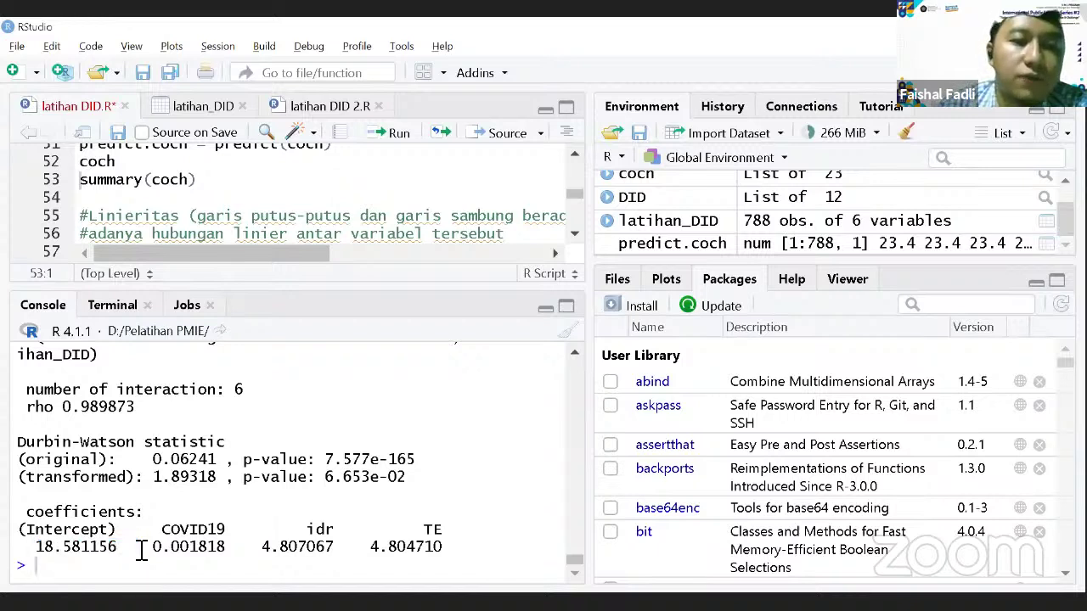
left_click_drag(153, 547, 449, 550)
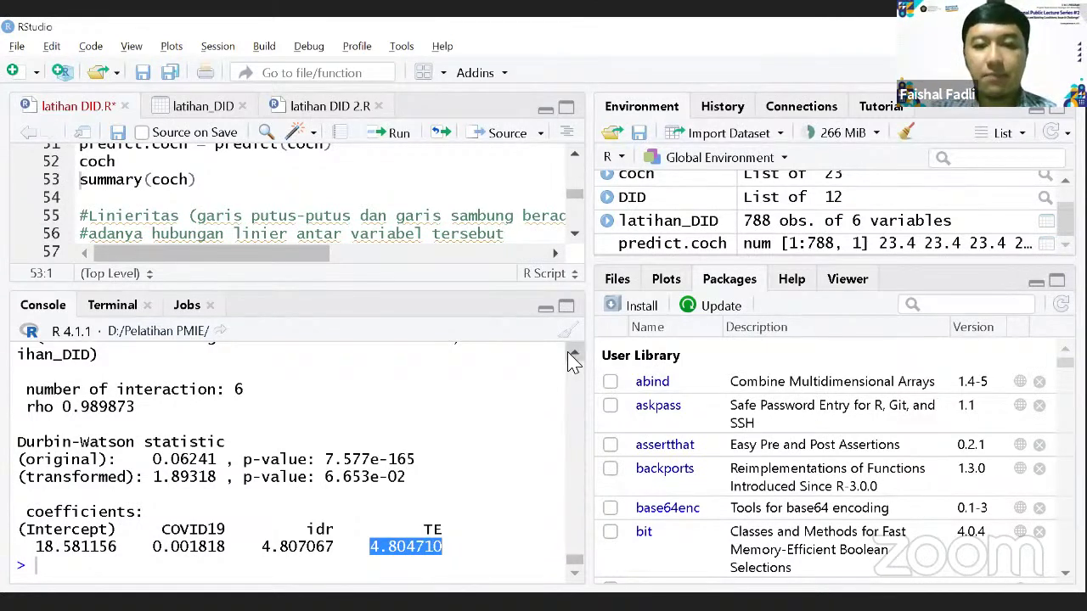
Compare the TE coefficient in the original DID regression summary, further up the console output, with the one in the coch output.
scroll(572, 361, "up", 8)
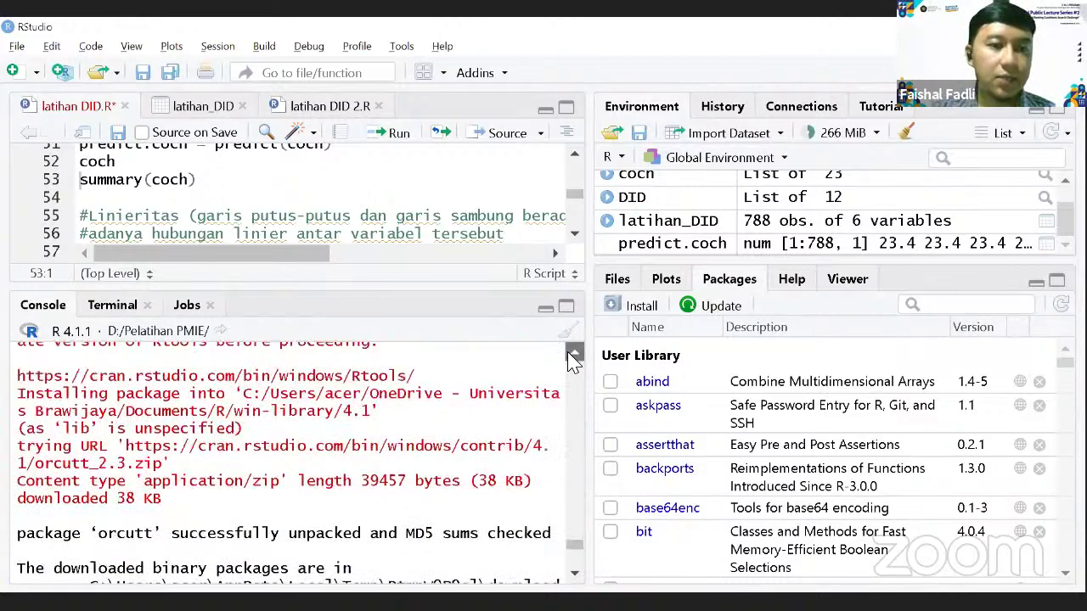
scroll(572, 361, "up", 10)
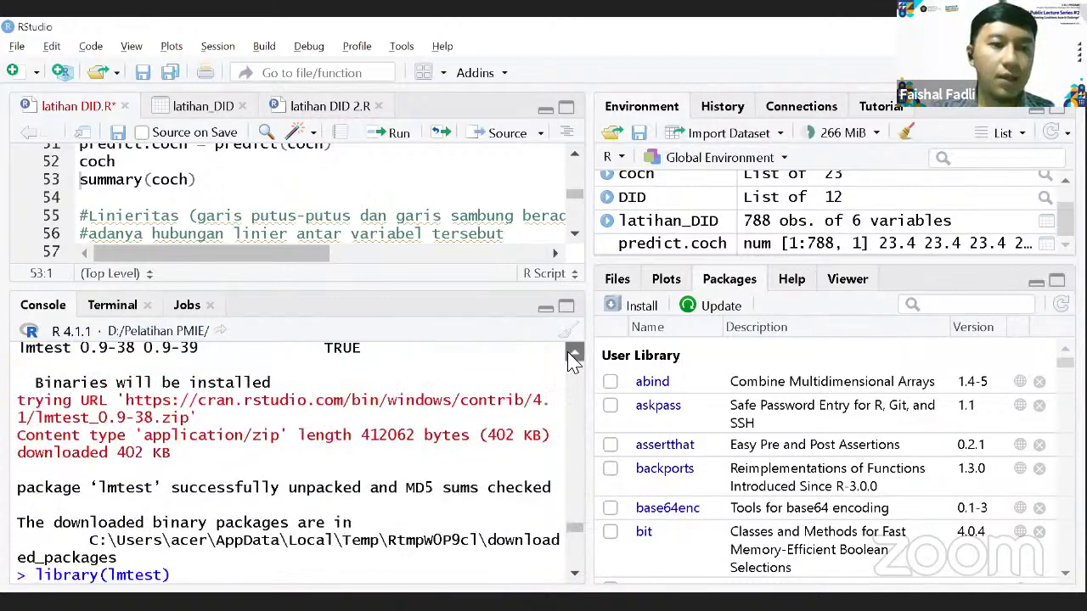
scroll(573, 361, "up", 10)
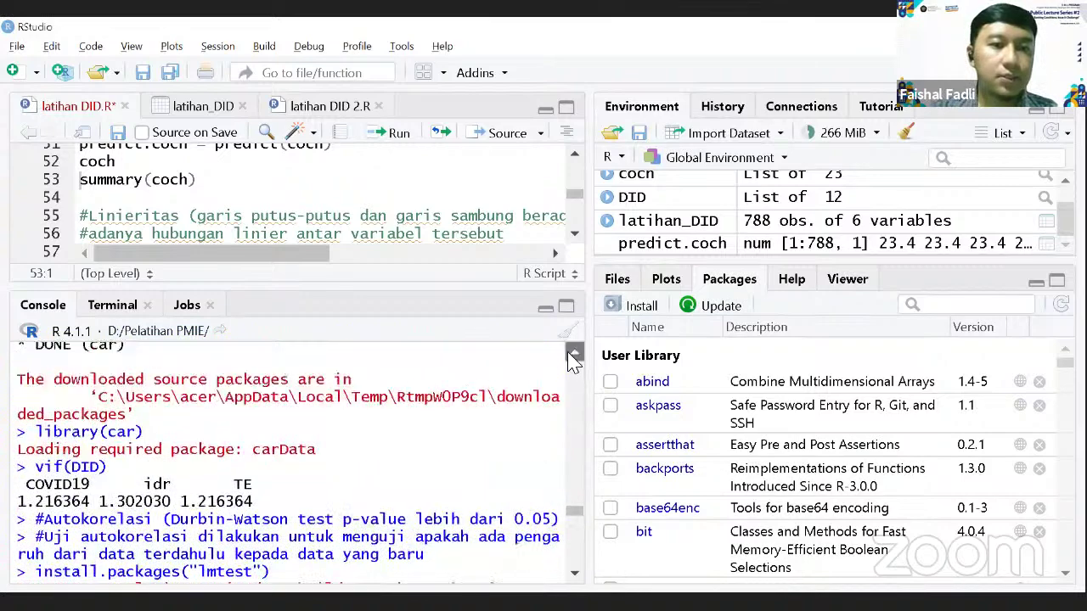
scroll(572, 360, "up", 10)
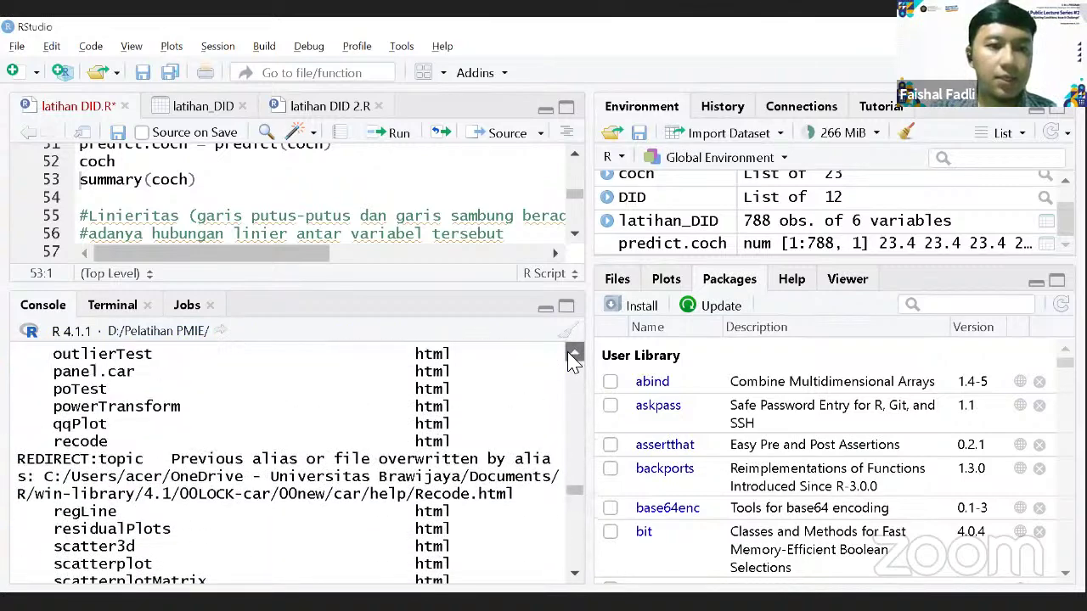
scroll(572, 361, "up", 10)
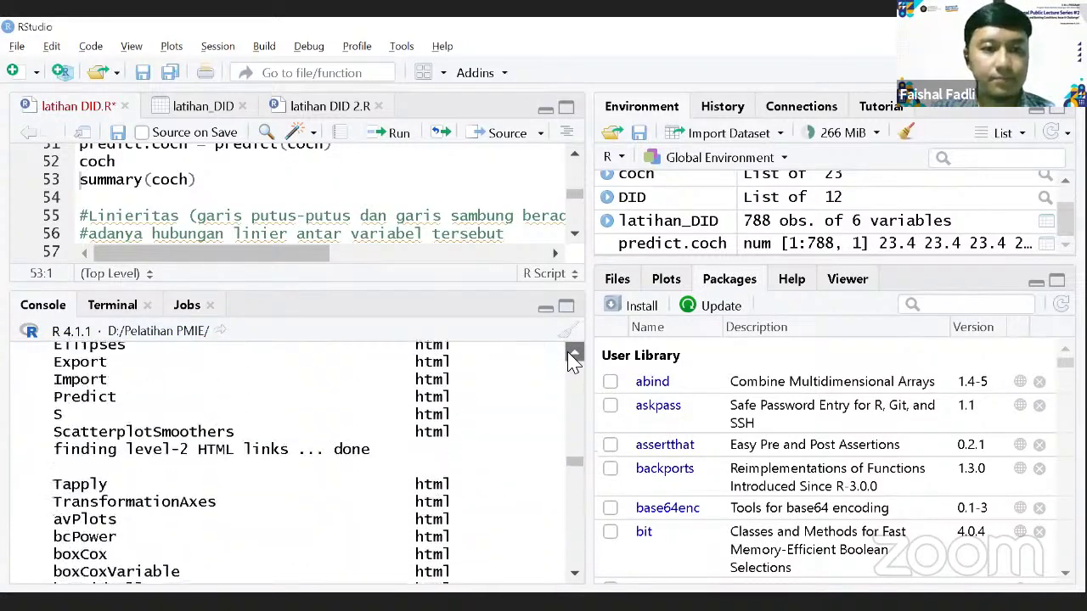
scroll(572, 361, "up", 10)
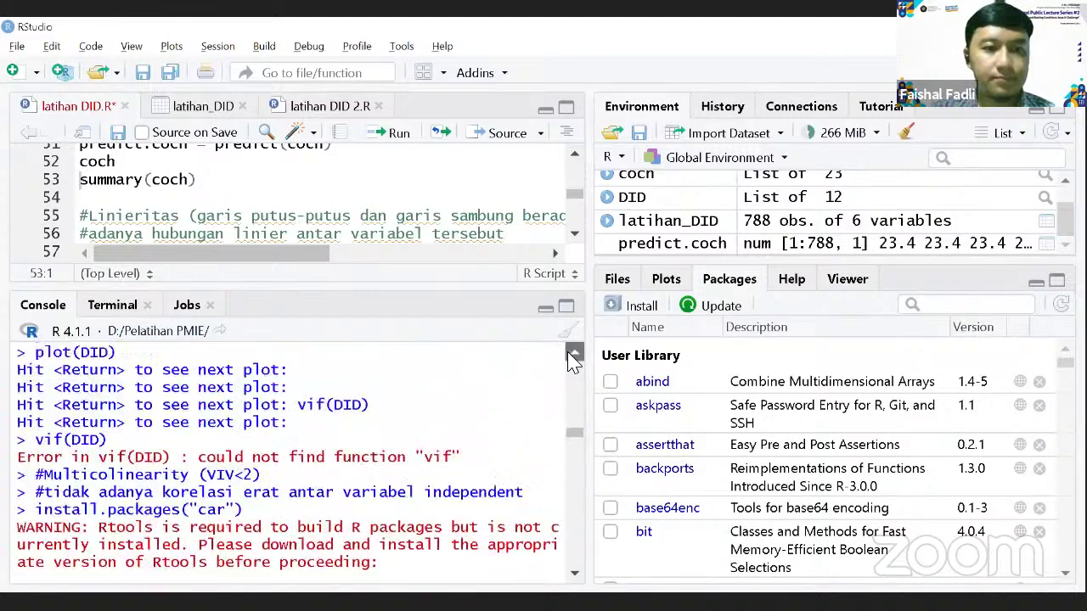
scroll(572, 361, "up", 10)
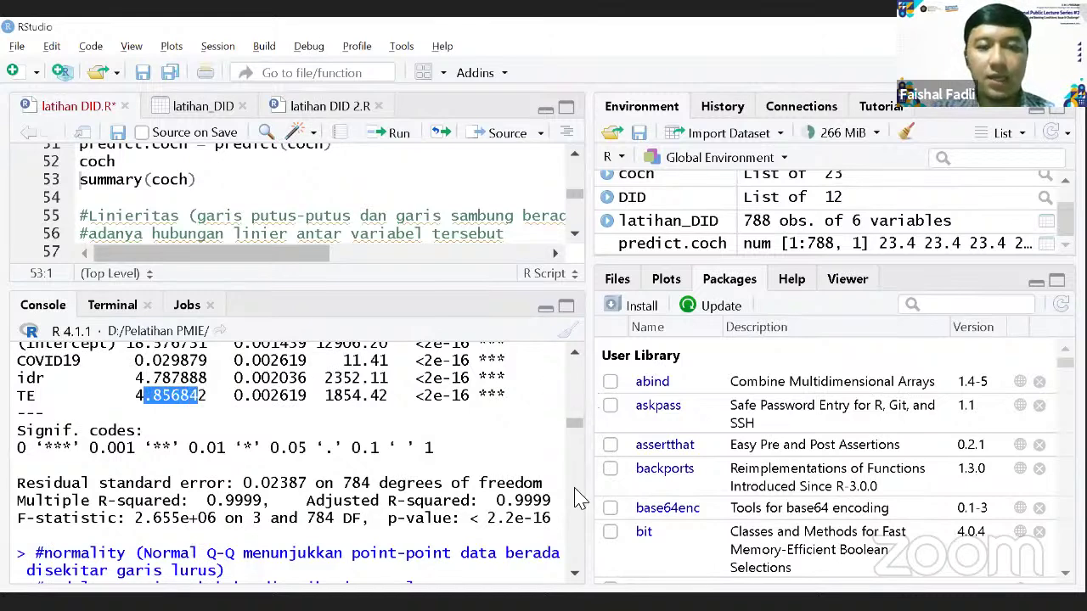
scroll(576, 574, "down", 10)
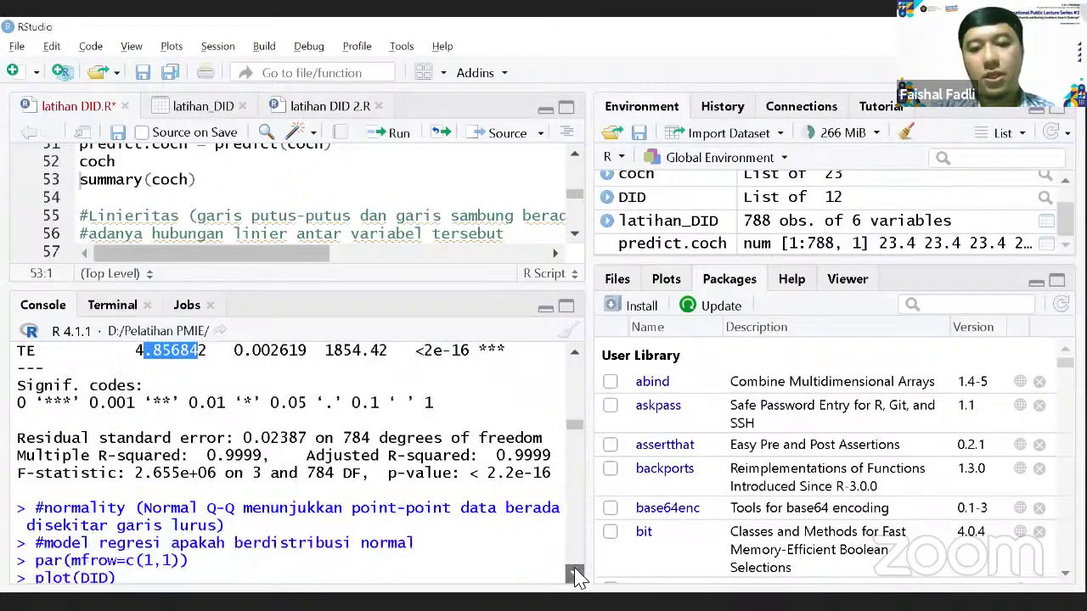
scroll(575, 575, "down", 15)
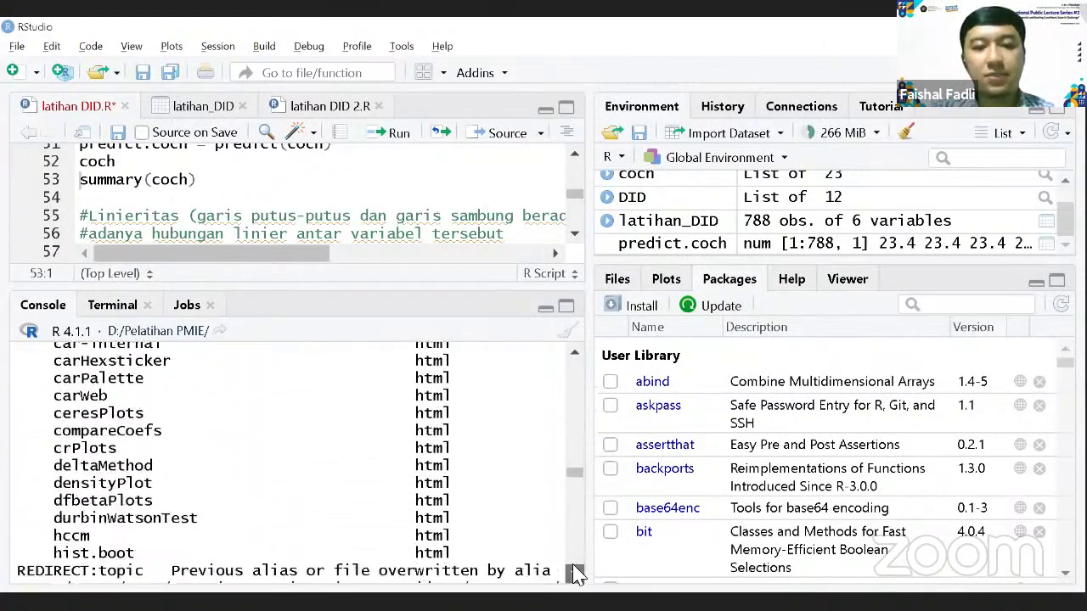
scroll(575, 575, "down", 20)
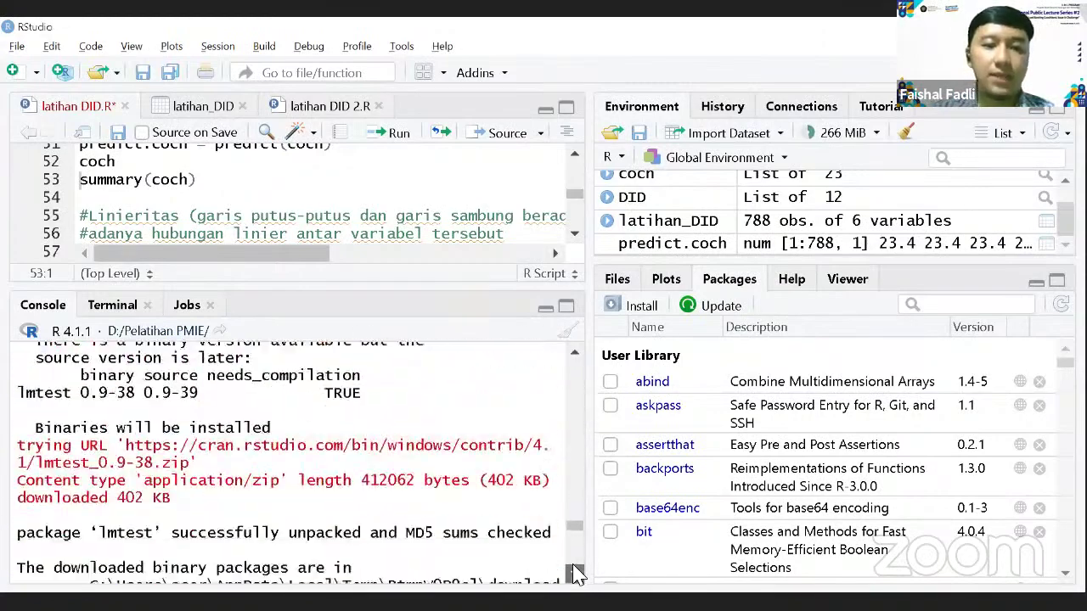
scroll(575, 574, "down", 20)
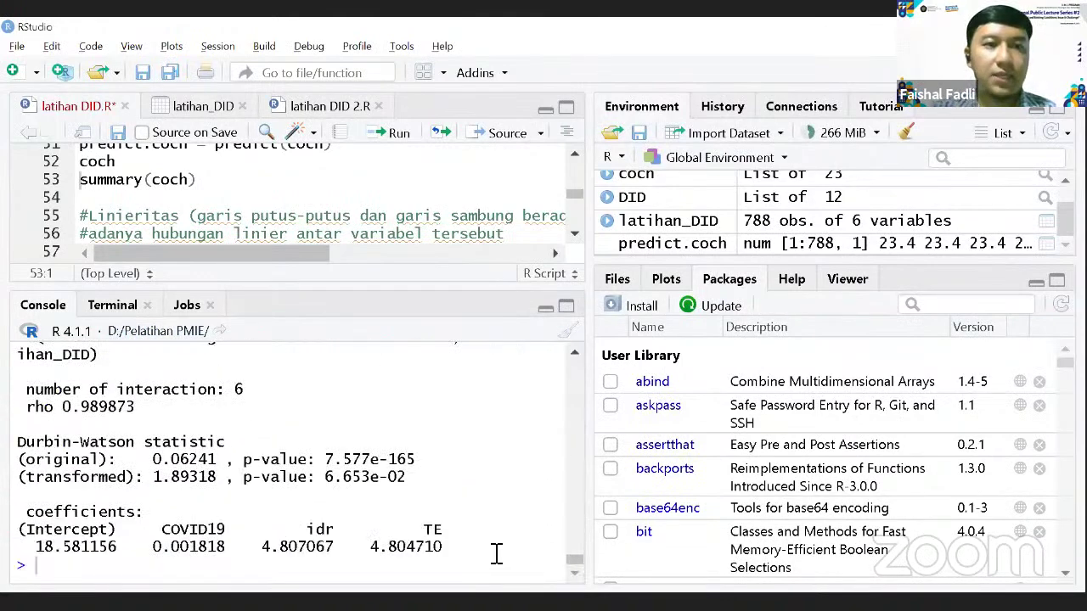
Run line 53, summary(coch), and examine the TE estimate, coefficient p-values, multiple R-squared and Durbin-Watson statistics.
left_click(212, 188)
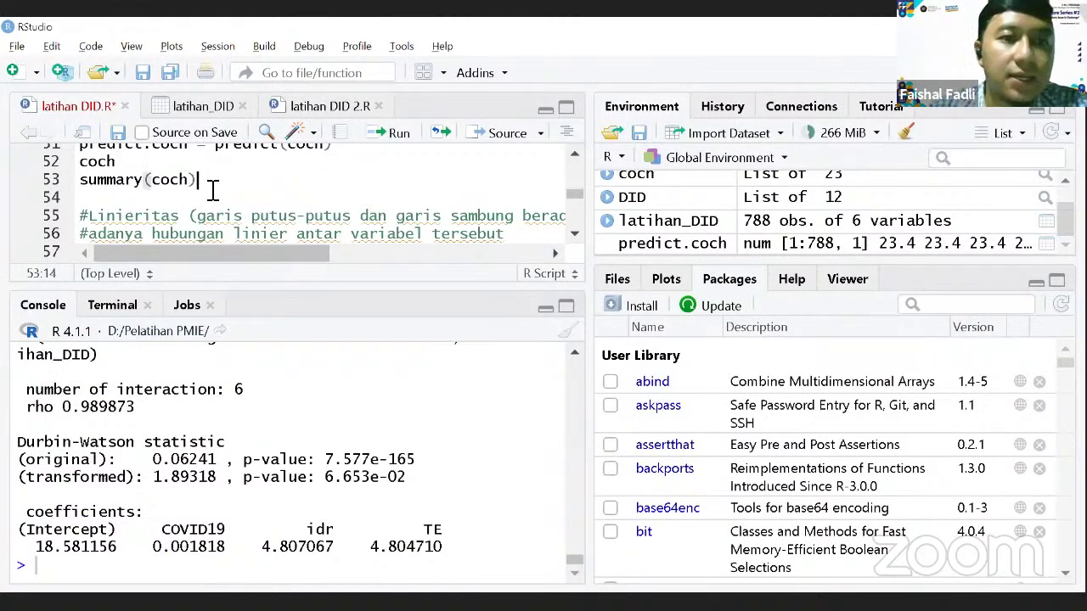
left_click(397, 133)
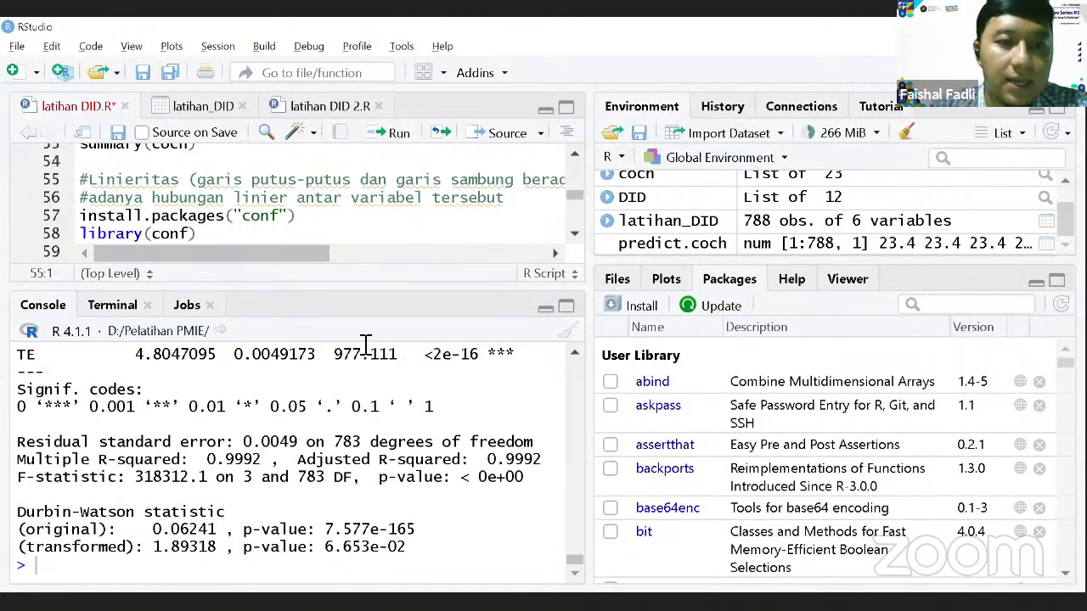
left_click_drag(127, 355, 219, 360)
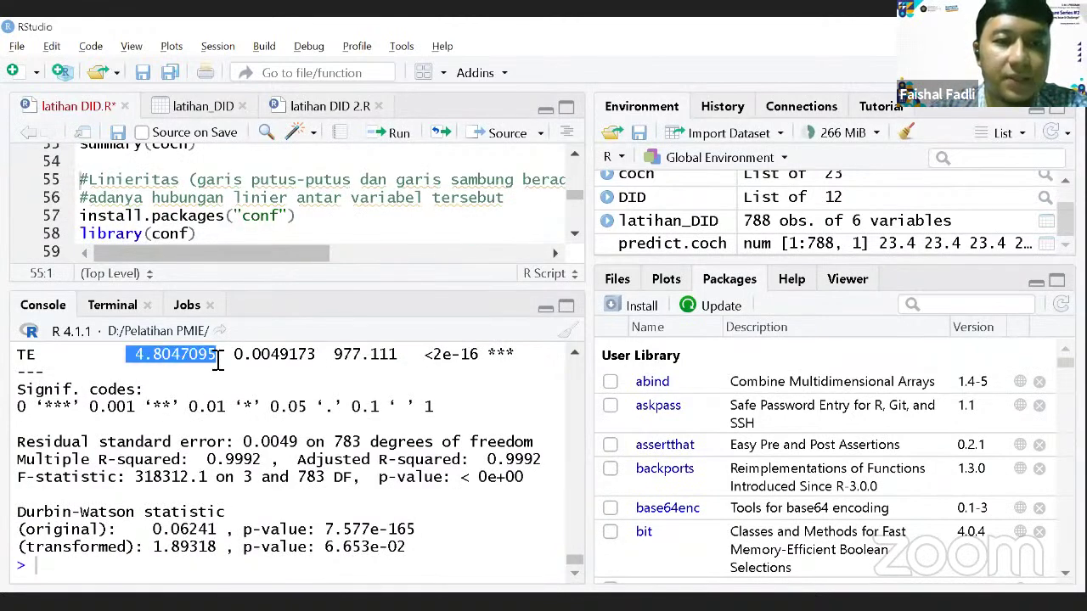
scroll(574, 356, "up", 5)
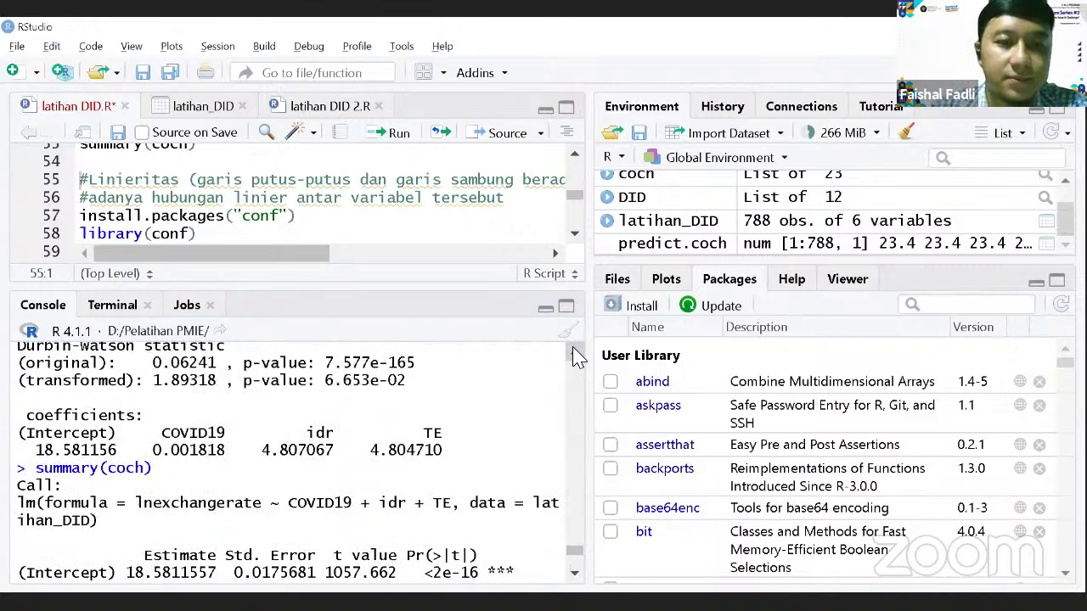
scroll(575, 575, "down", 3)
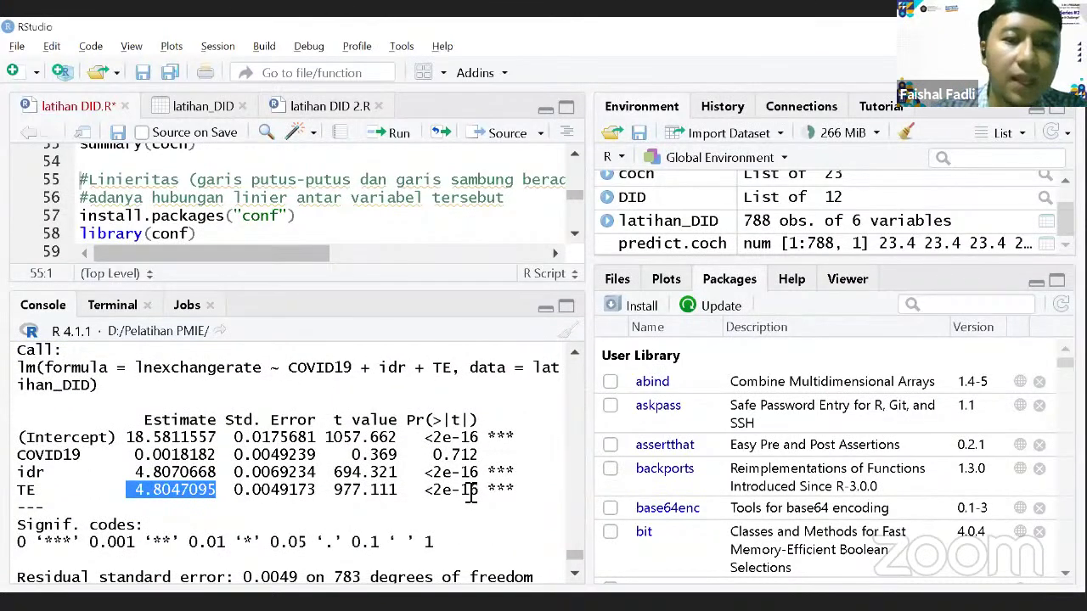
scroll(575, 577, "down", 2)
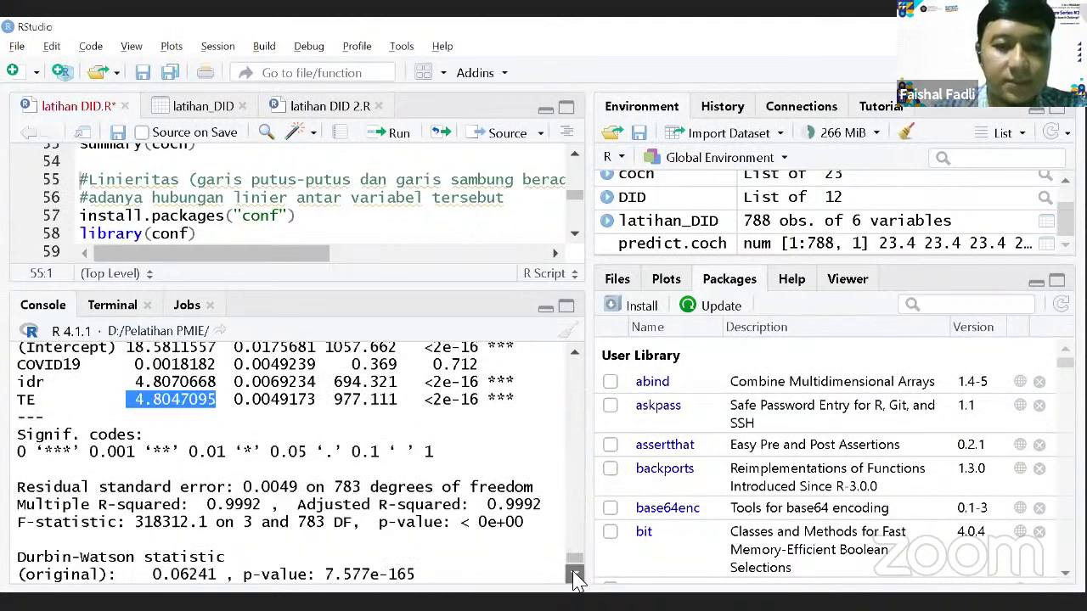
scroll(575, 577, "down", 1)
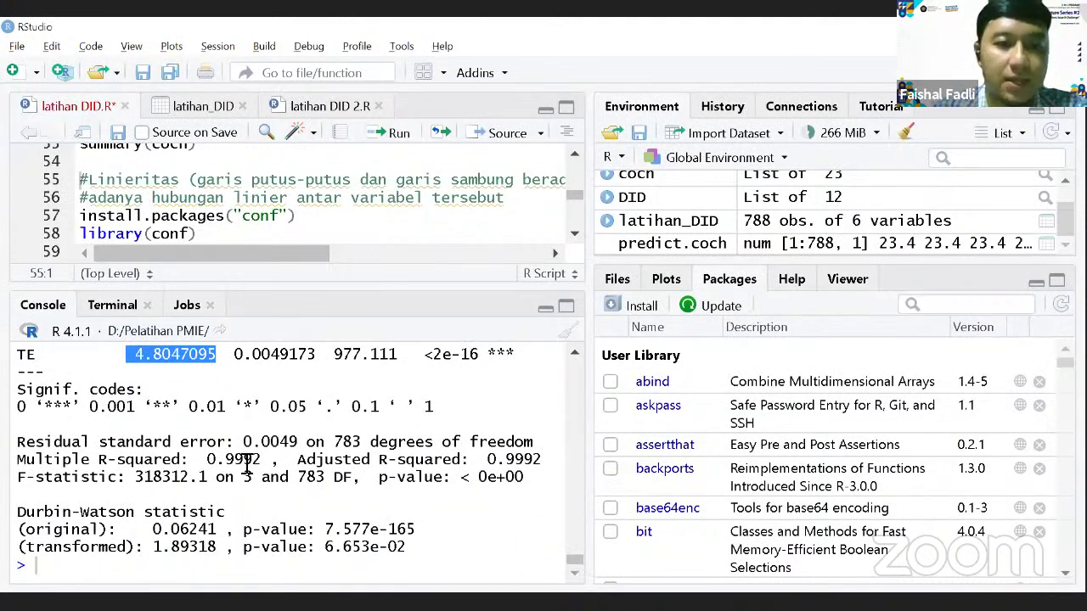
left_click(216, 466)
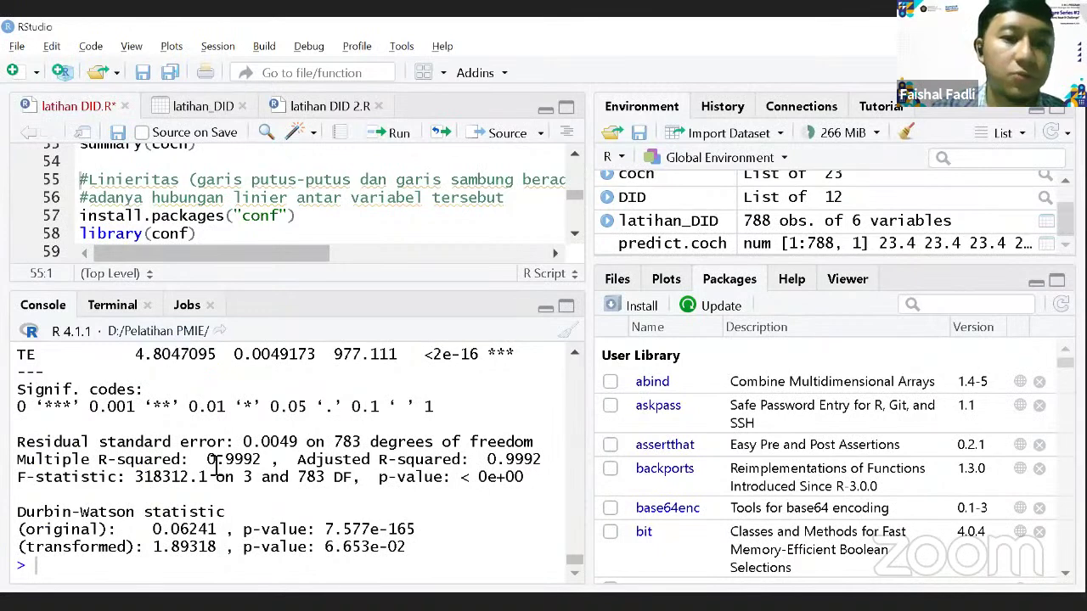
left_click_drag(207, 459, 260, 460)
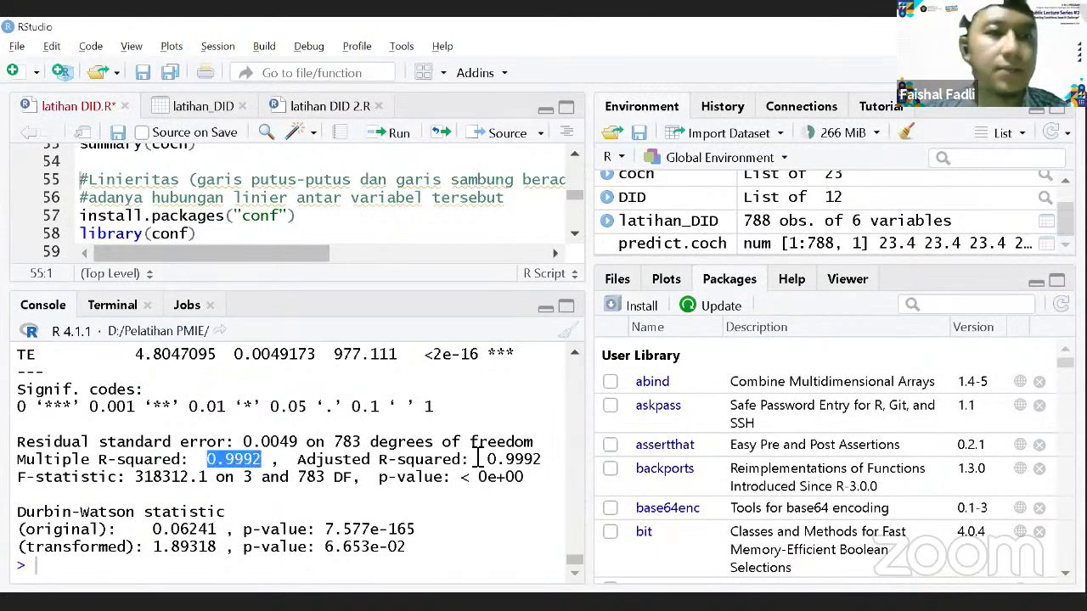
Review the script from the Durbin-Watson test and Cochrane-Orcutt section through the linearity section to the placebo test heading.
left_click(410, 224)
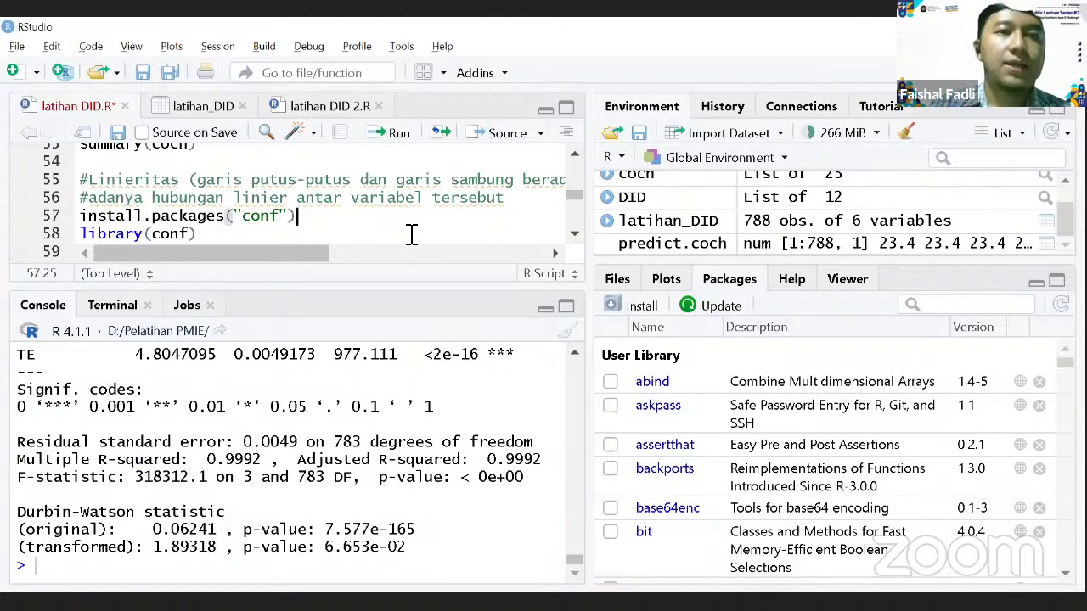
key("Down")
key("Down")
key("Down")
key("Down")
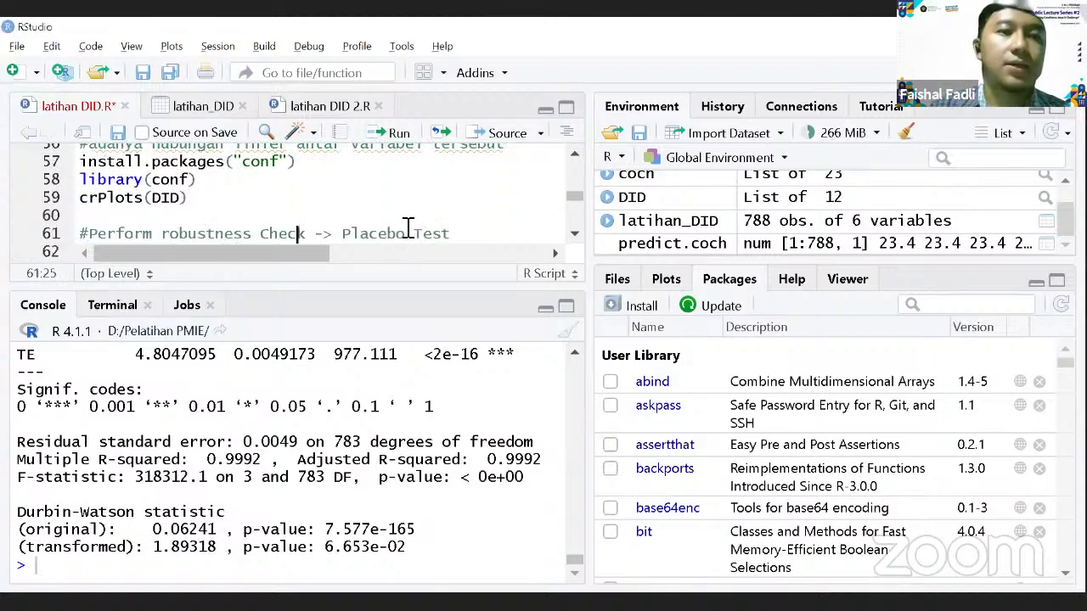
key("Up")
key("Up")
key("Up")
key("Up")
key("Up")
key("Up")
key("Up")
key("Up")
key("Up")
key("Up")
key("Up")
key("Up")
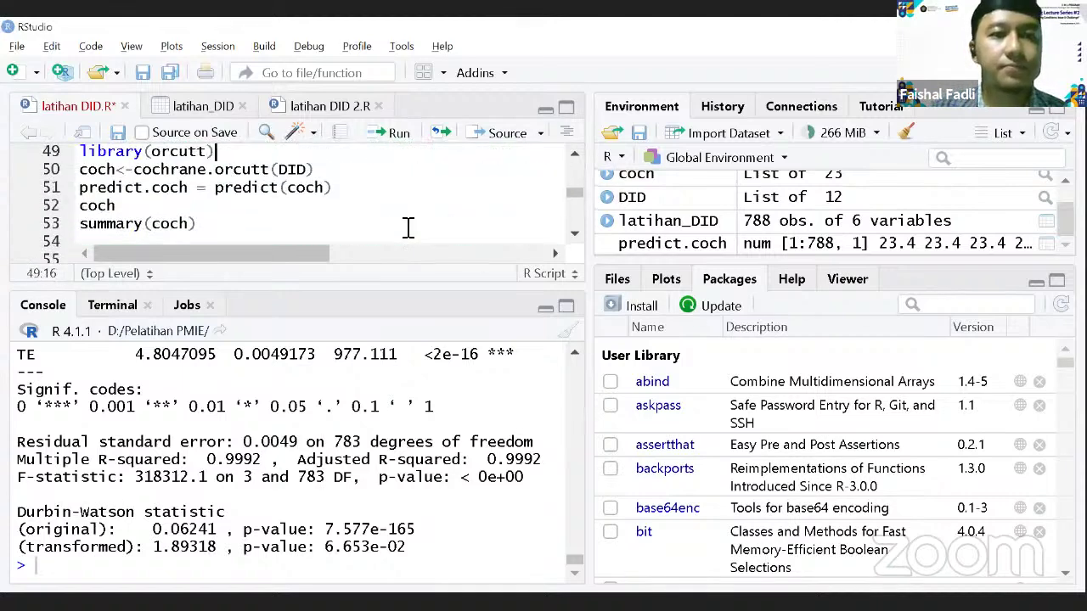
key("Up")
key("Up")
key("Up")
key("Up")
key("Down")
key("Down")
key("Down")
key("Down")
key("Down")
key("Down")
key("Down")
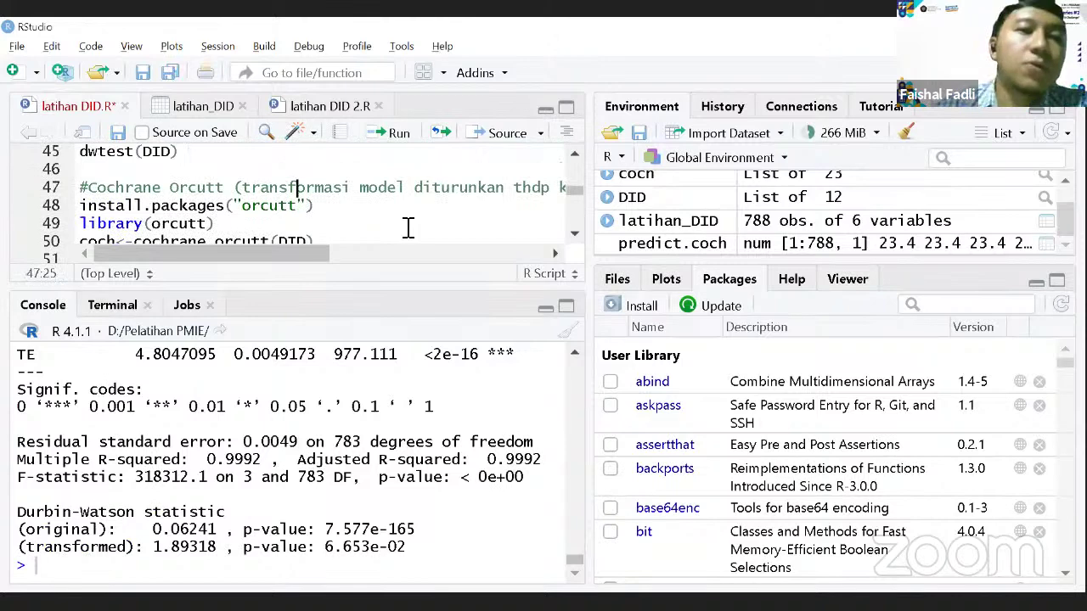
key("Down")
key("Down")
key("Down")
key("Down")
key("Down")
key("Down")
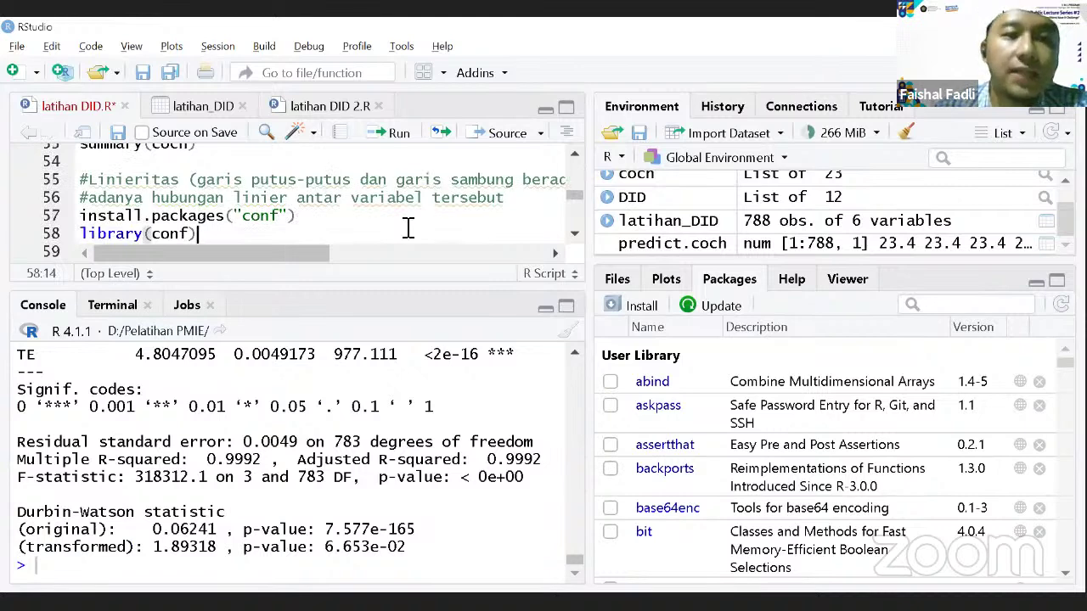
Read the linearity comments on lines 55 and 56, and run lines 57 and 58 to install and load the conf package.
left_click(221, 180)
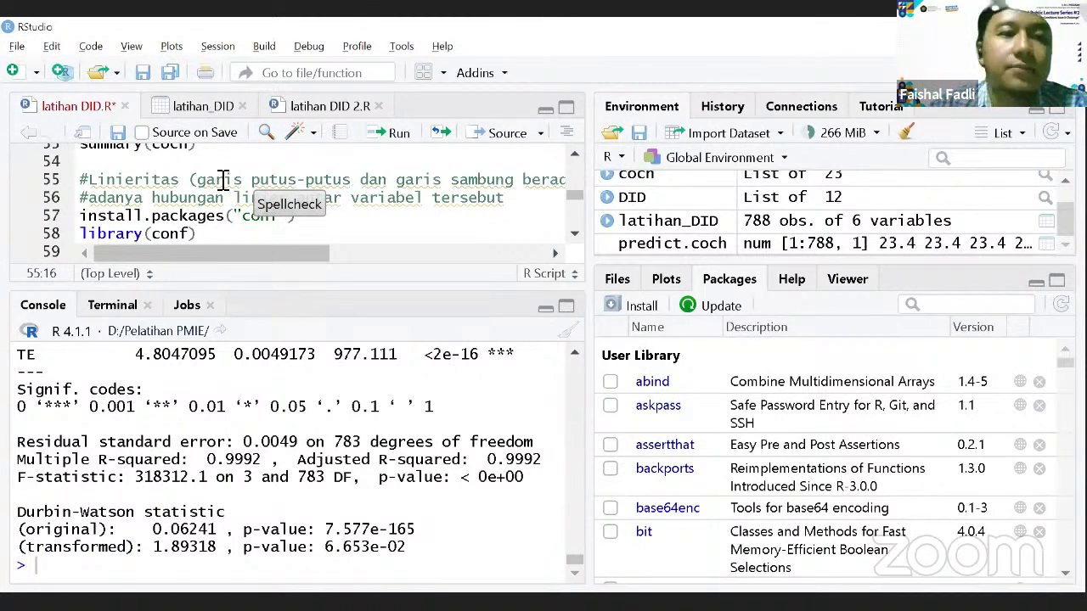
left_click(170, 197)
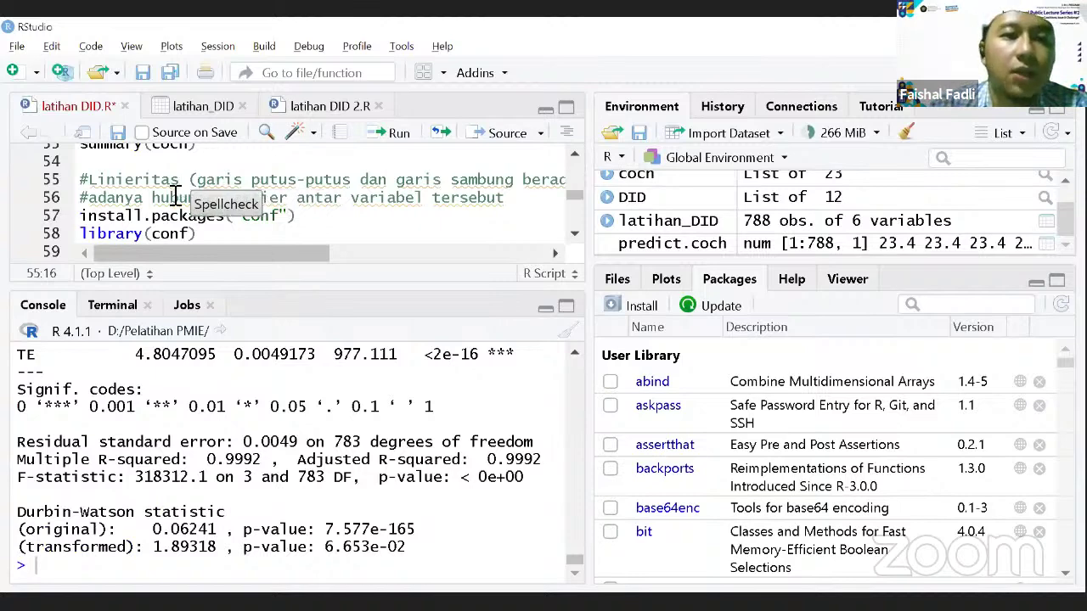
left_click(286, 215)
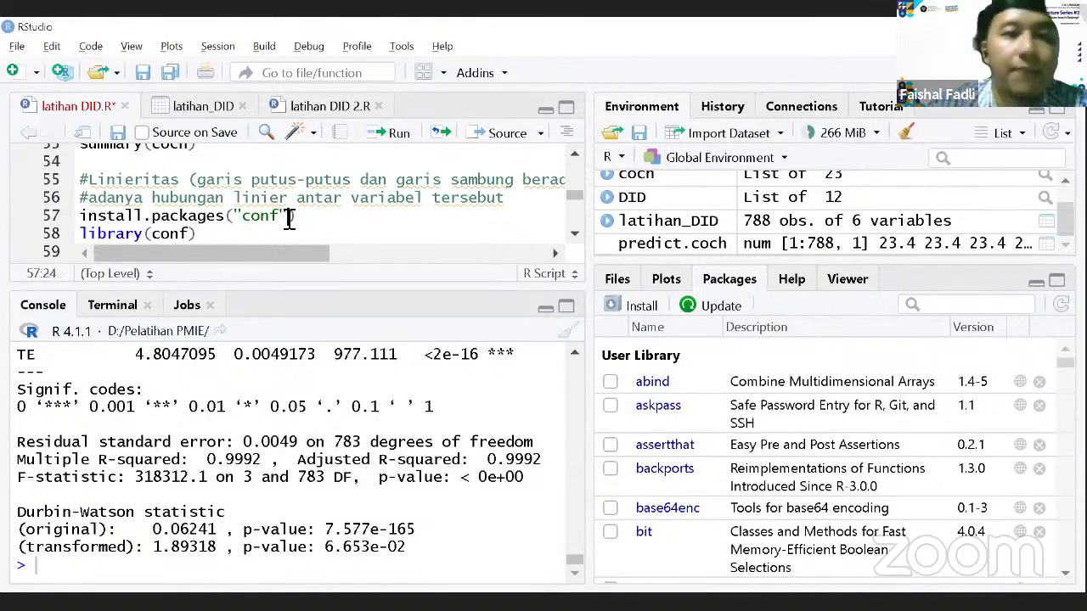
left_click(312, 220)
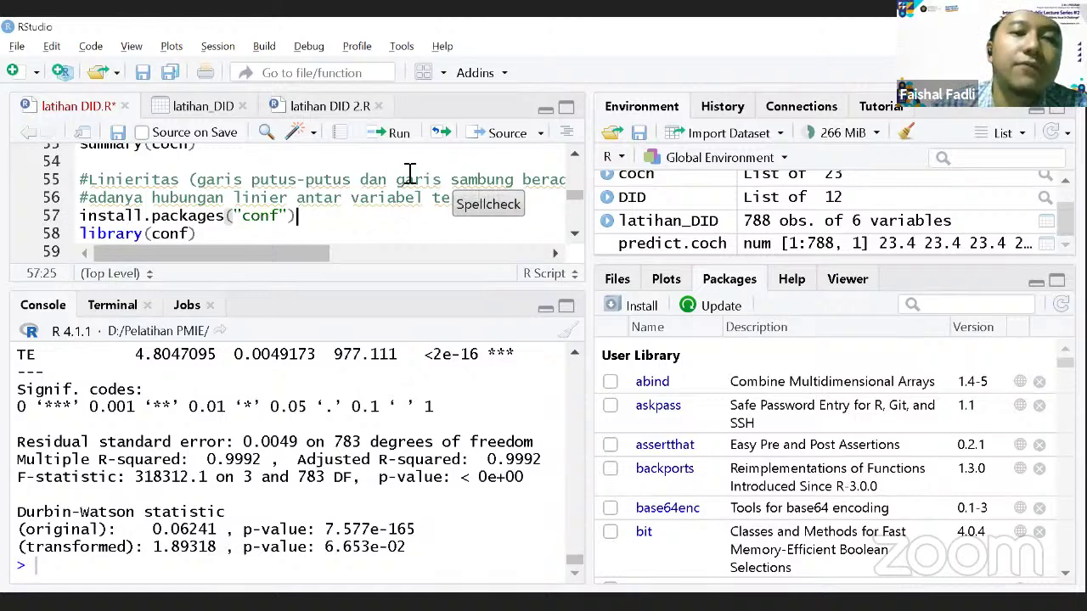
left_click(398, 149)
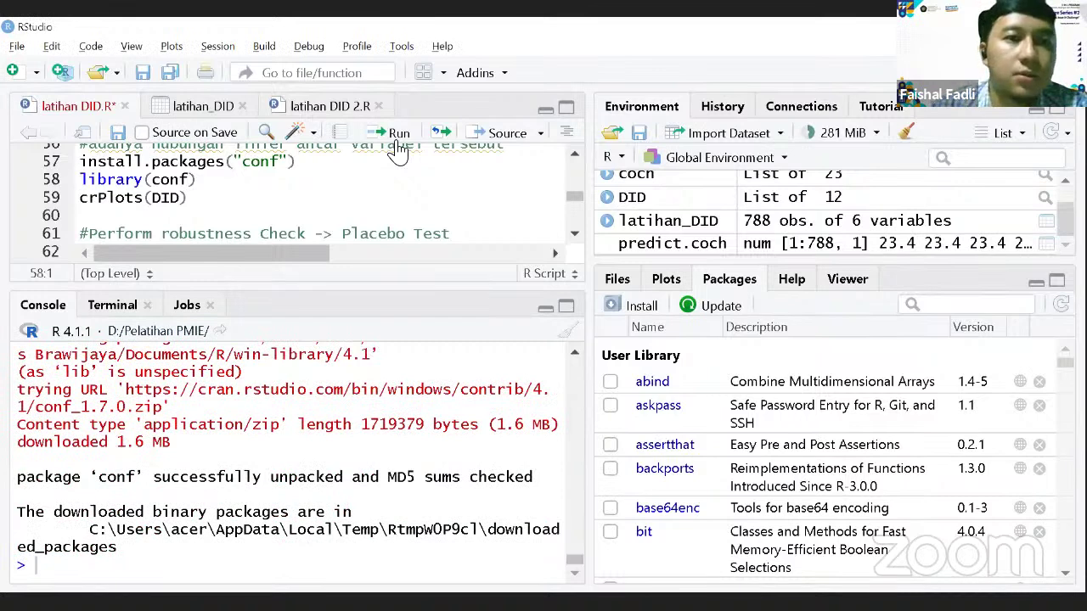
left_click(396, 139)
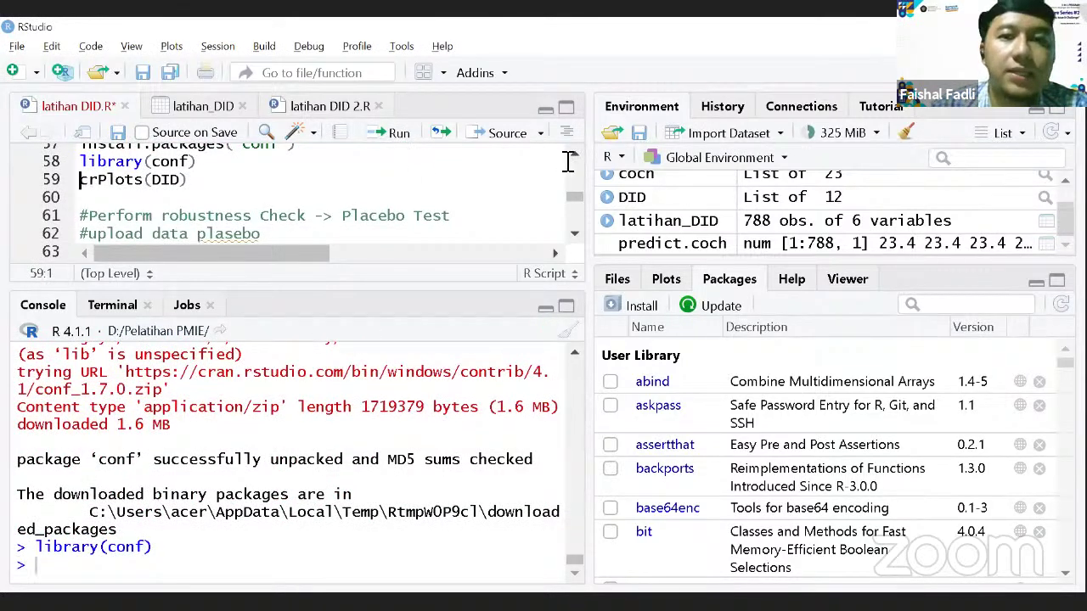
Run line 59, crPlots(DID), and maximize the plots pane to show the component and residual plots at full height.
scroll(575, 157, "up", 2)
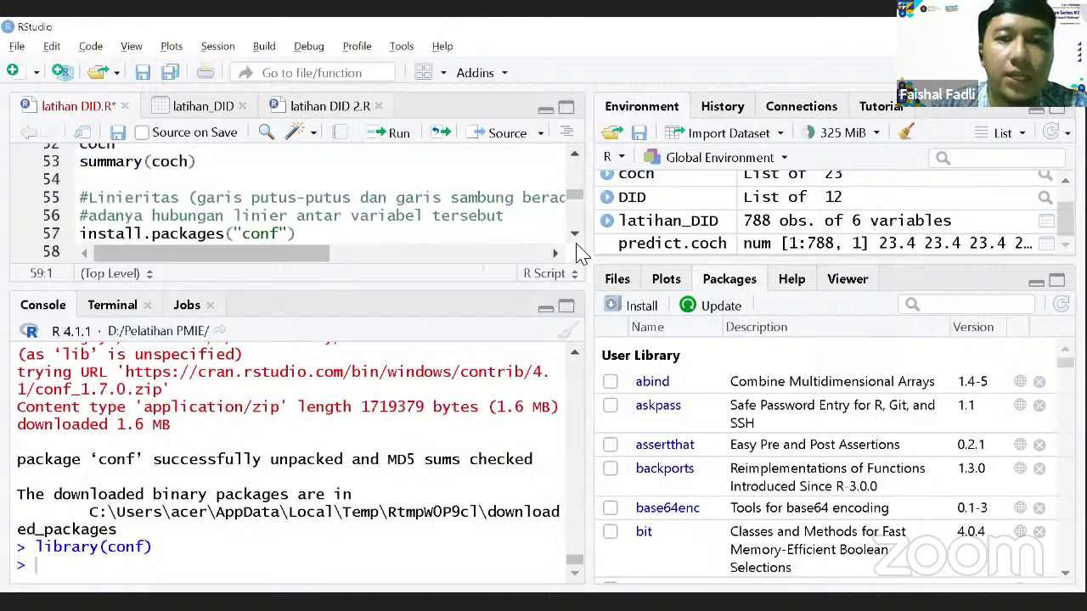
scroll(574, 235, "down", 2)
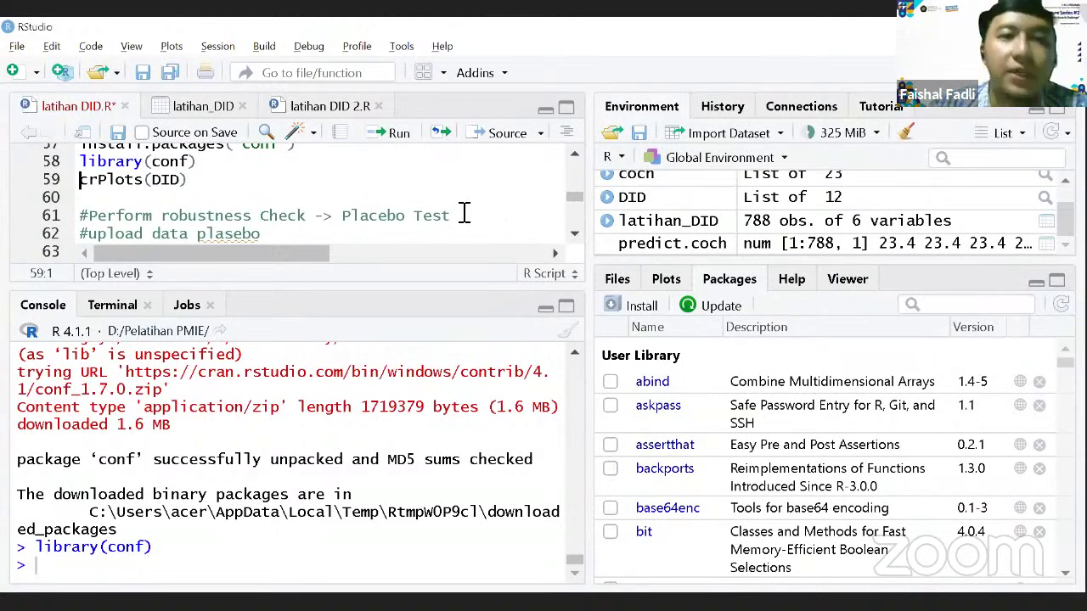
left_click(204, 180)
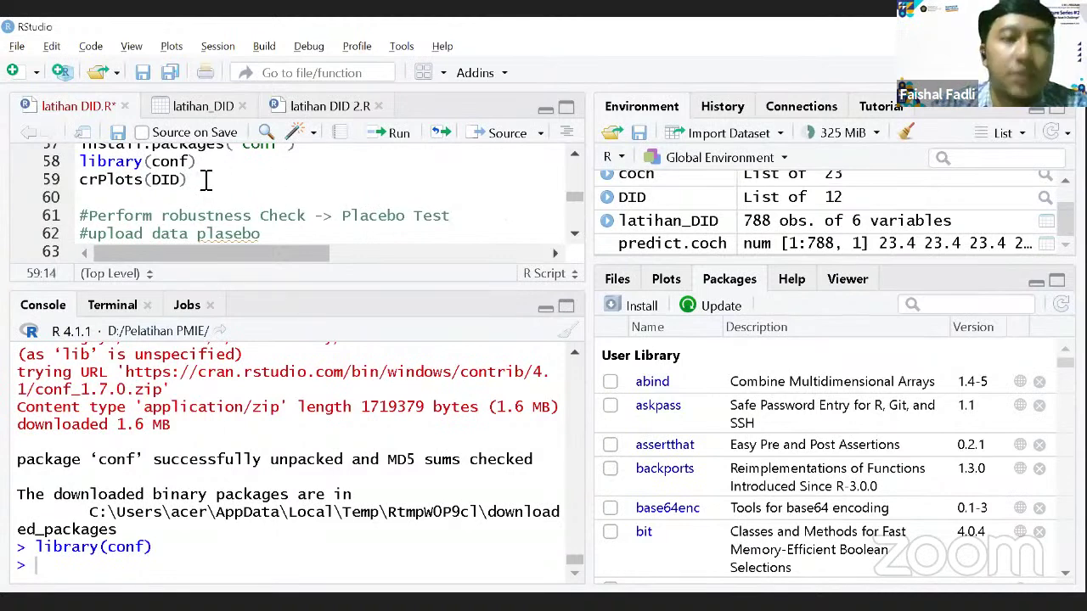
key("Left")
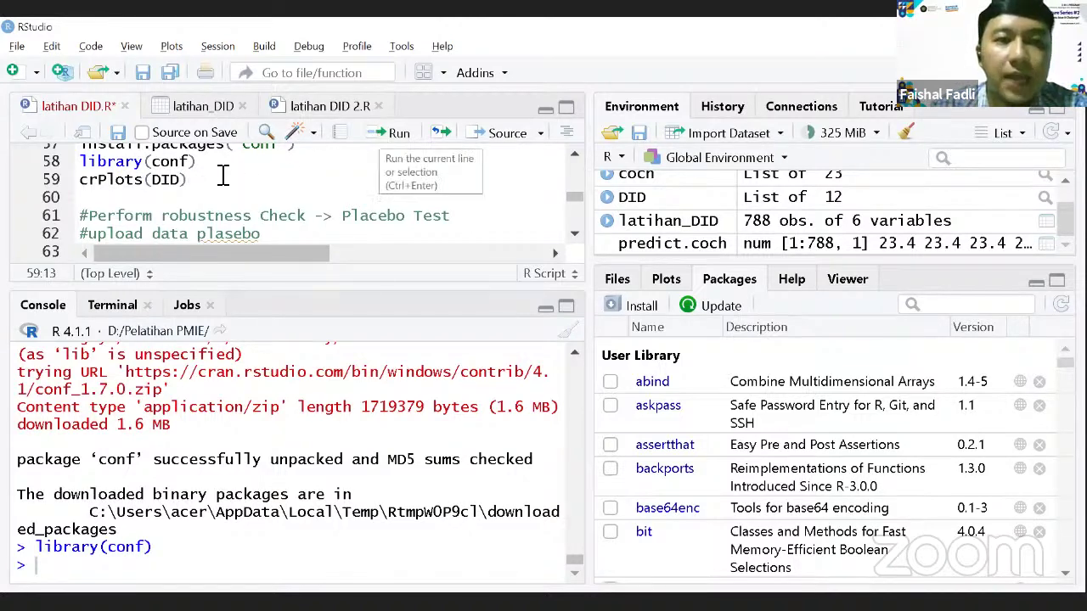
key("ctrl+Return")
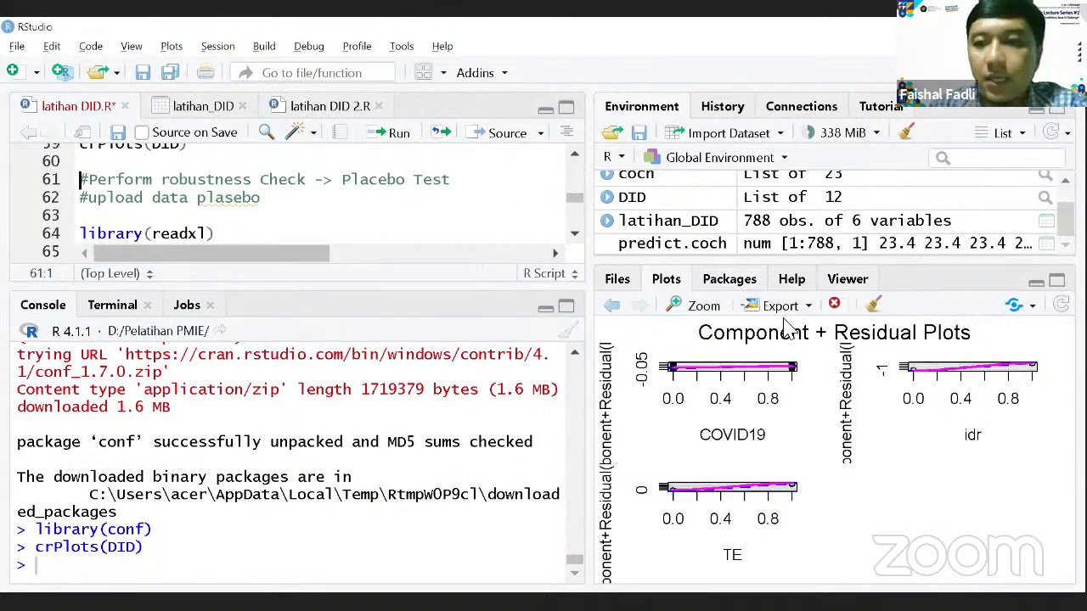
left_click(1036, 286)
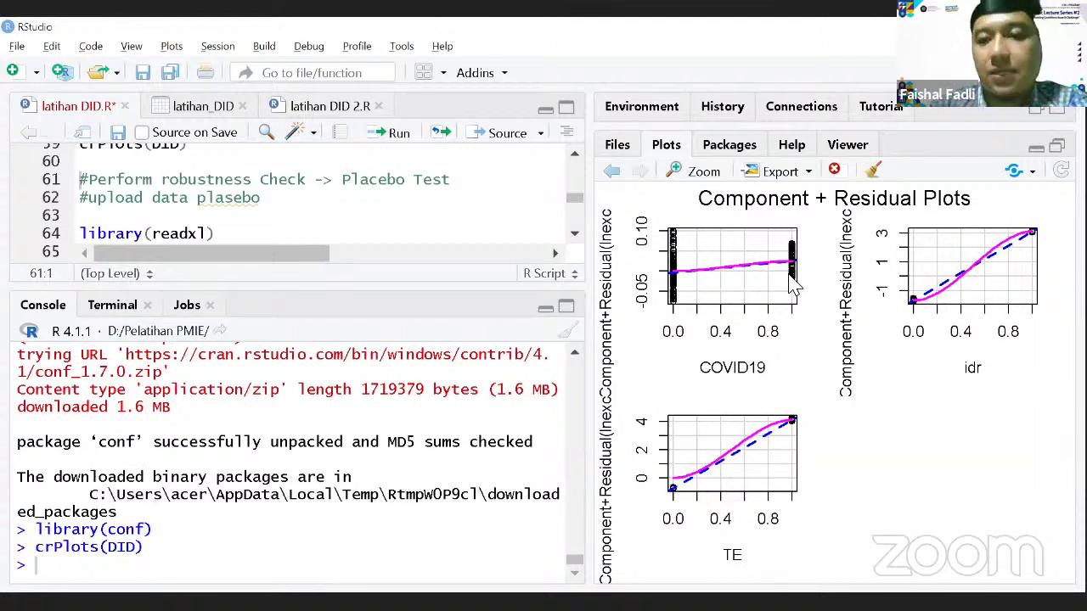
Review the placebo import and PLCB regression lines, the linearity comments on lines 55 and 56, and the robustness check heading.
scroll(573, 234, "down", 1)
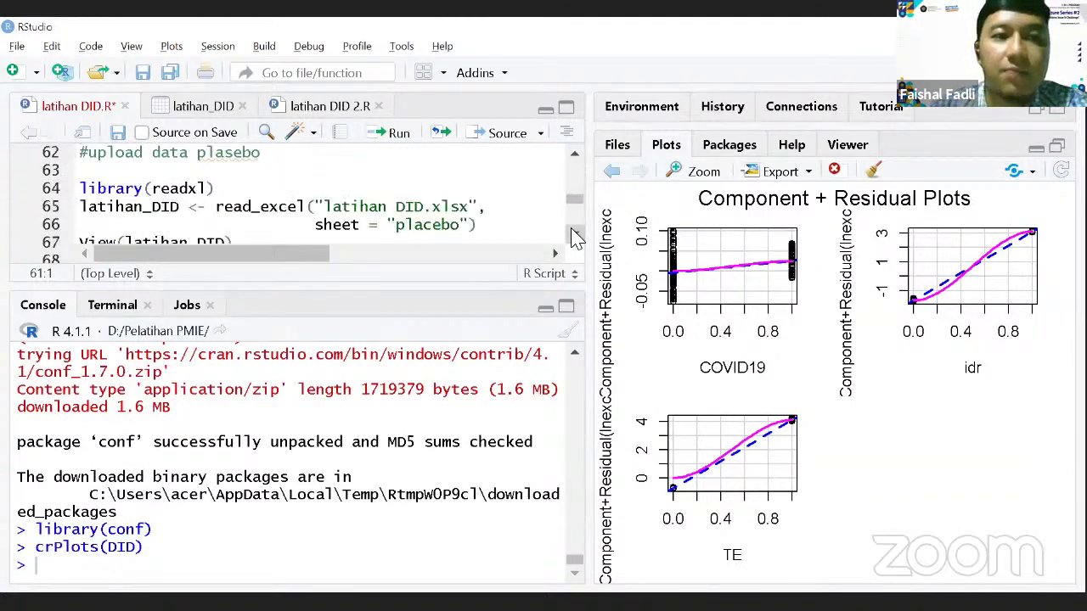
scroll(573, 234, "down", 1)
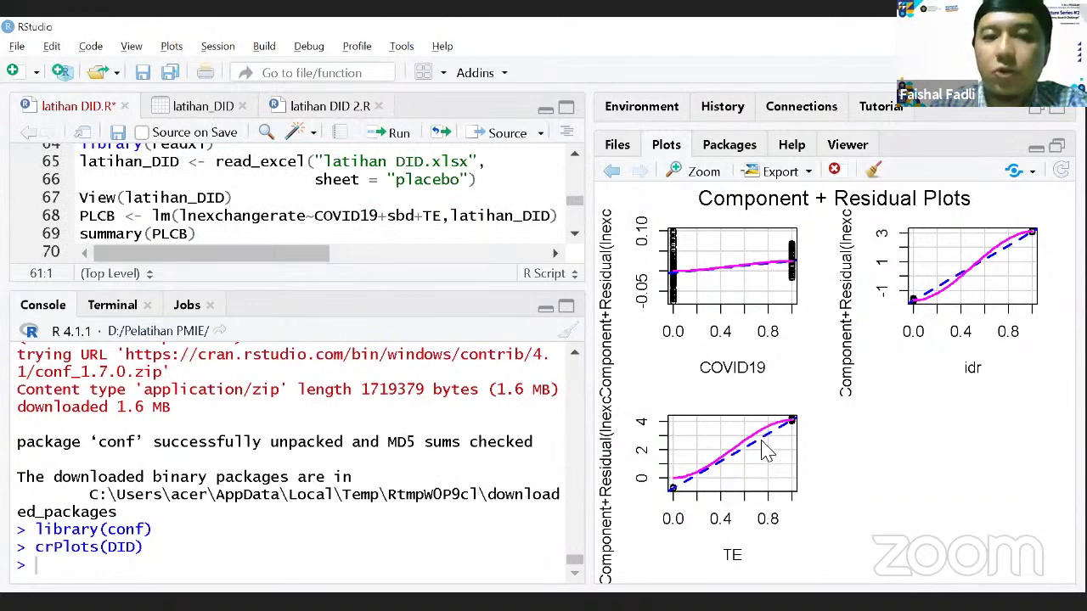
left_click(478, 164)
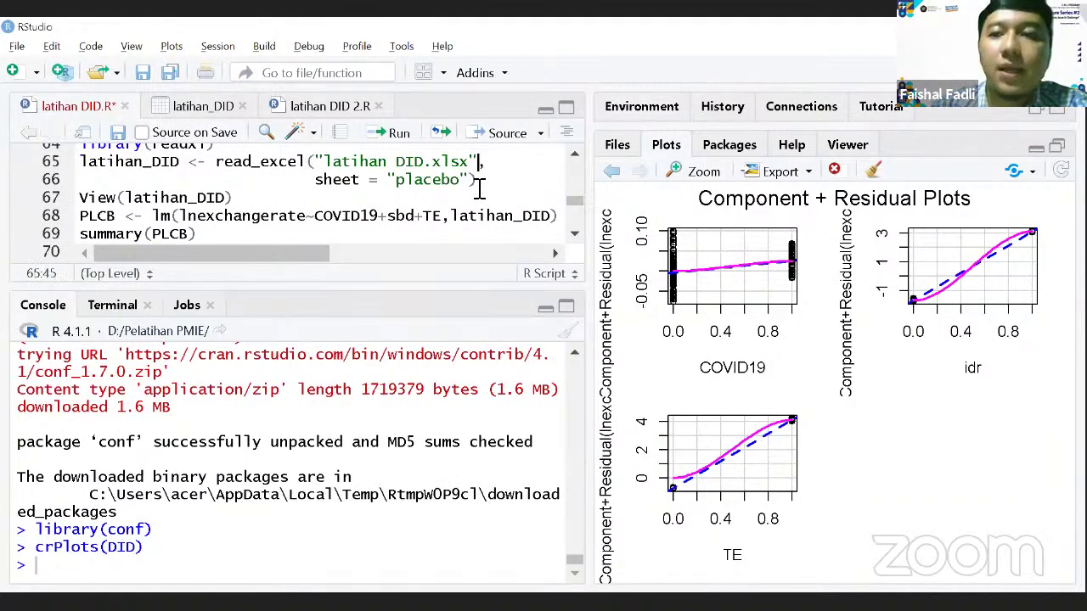
key("Up")
key("Up")
key("Up")
key("Up")
key("Up")
key("Up")
key("Up")
key("Up")
key("Up")
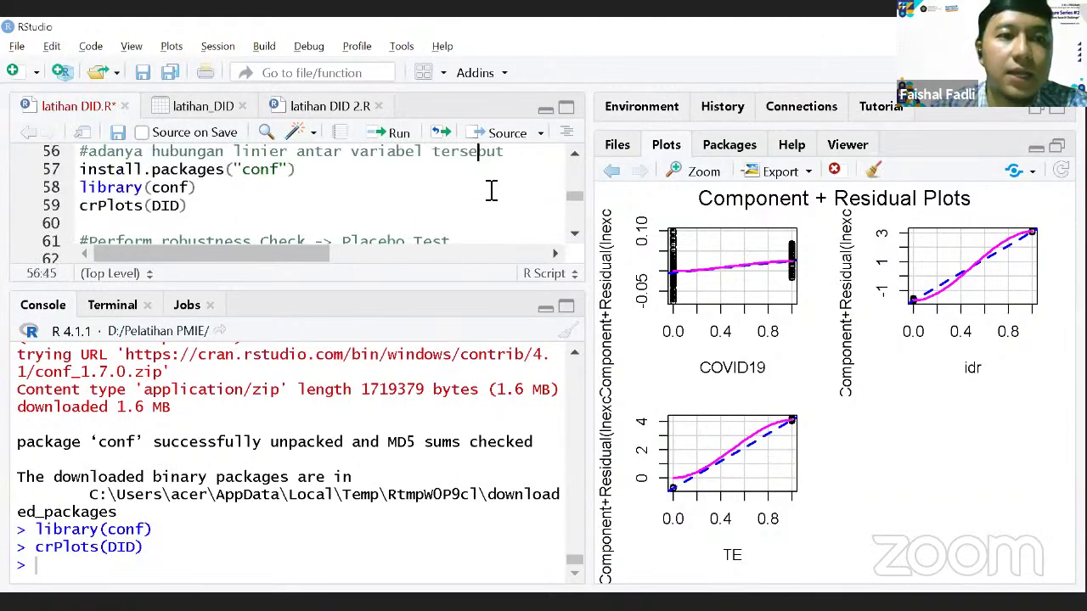
key("Down")
key("Down")
key("Down")
key("Down")
key("Down")
key("Down")
key("Down")
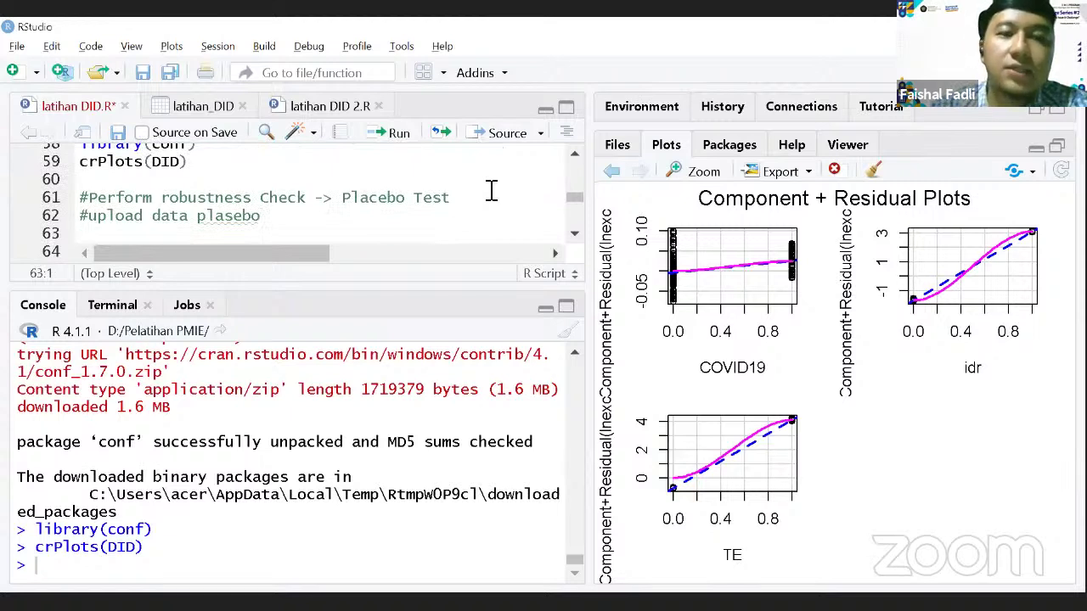
Replace DID with coch in the crPlots call on line 59 and try to run crPlots(coch).
left_click(425, 199)
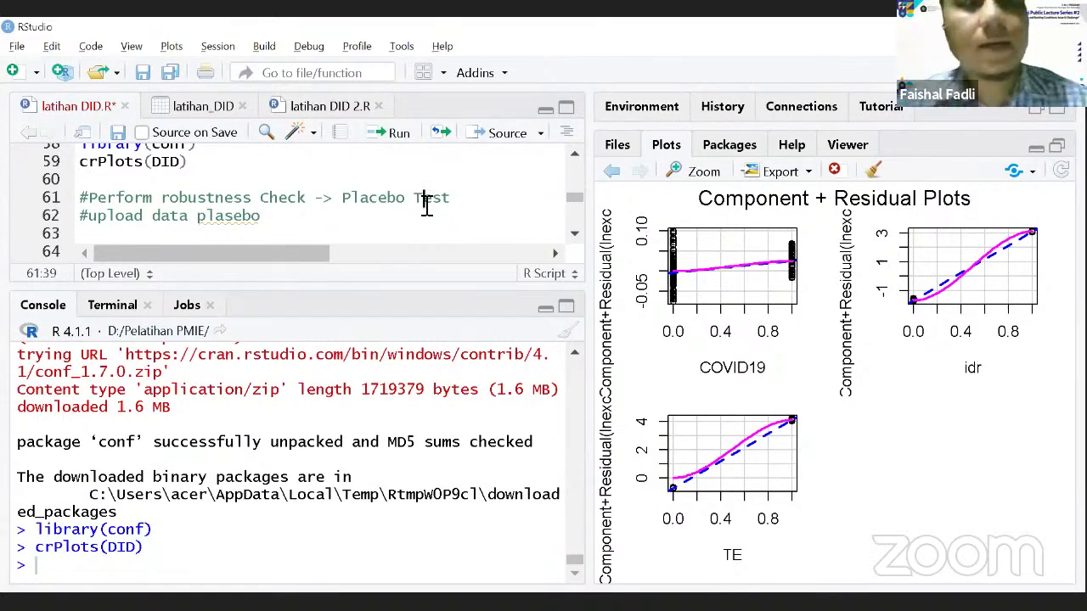
key("Down")
key("Up")
key("Up")
key("Up")
key("Up")
key("Up")
key("Up")
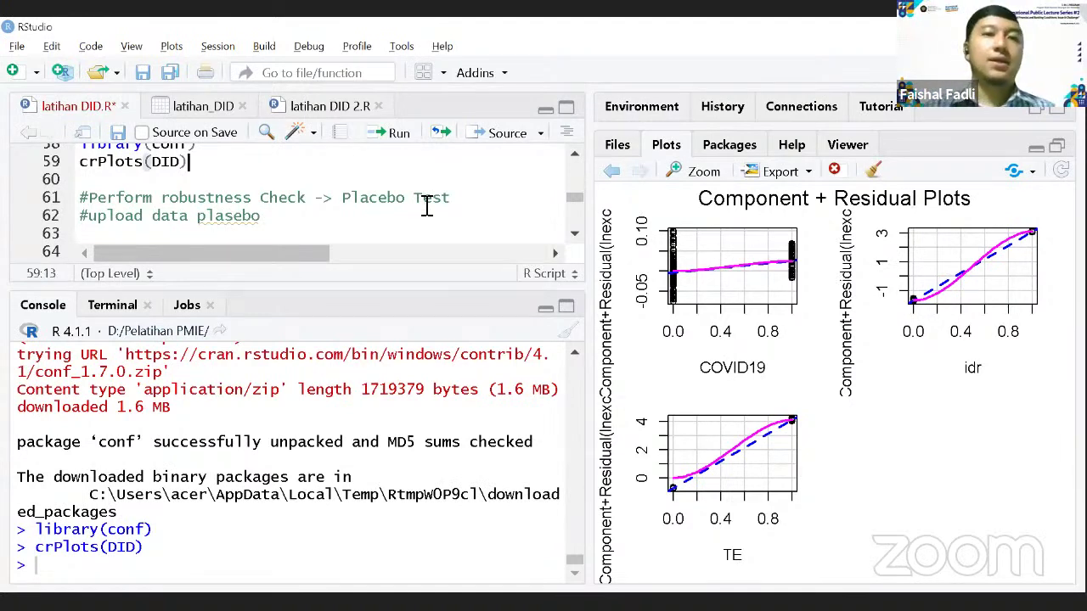
key("Down")
key("Down")
key("Down")
key("Left")
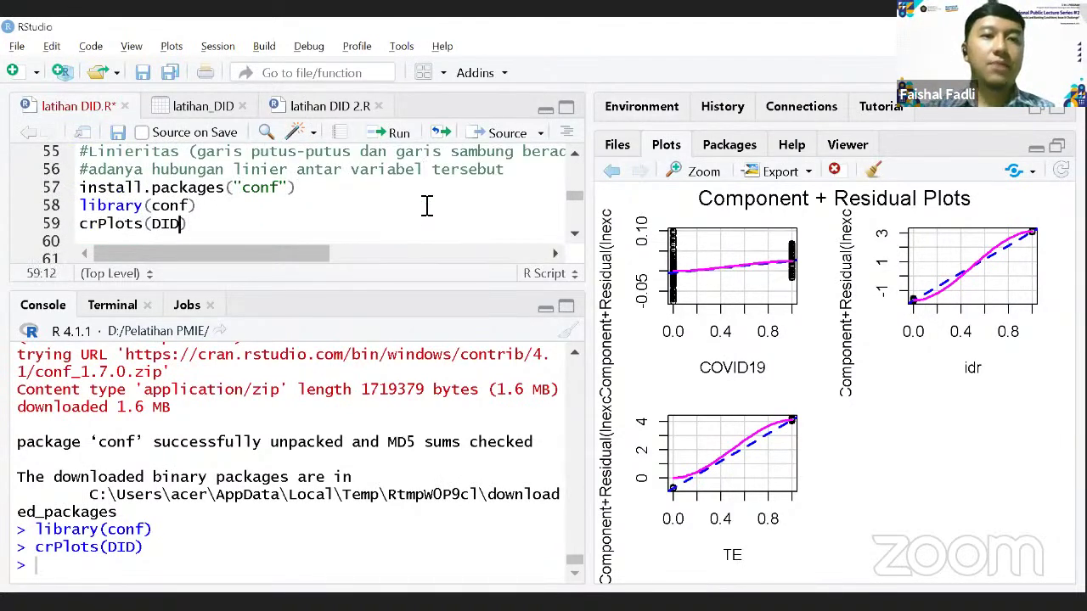
key("BackSpace")
key("BackSpace")
key("BackSpace")
type("coa")
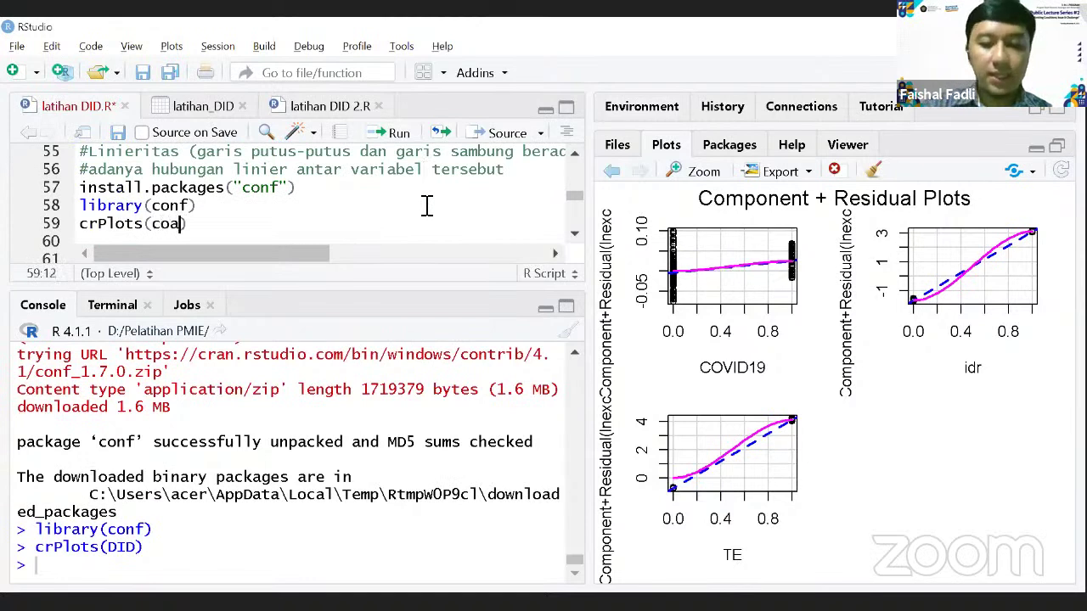
key("BackSpace")
type("ch")
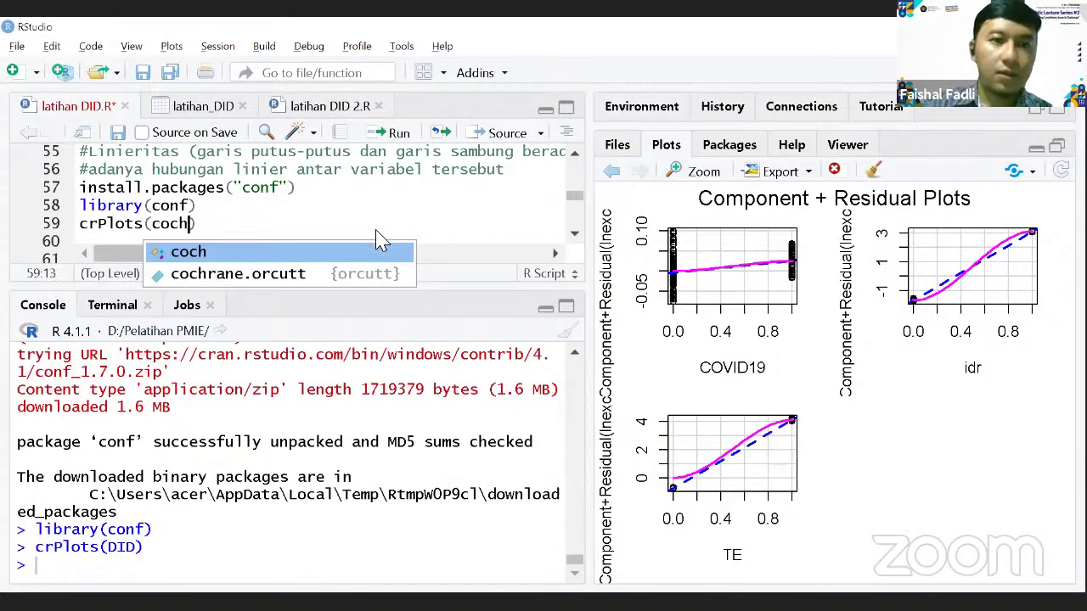
key("Escape")
left_click(287, 217)
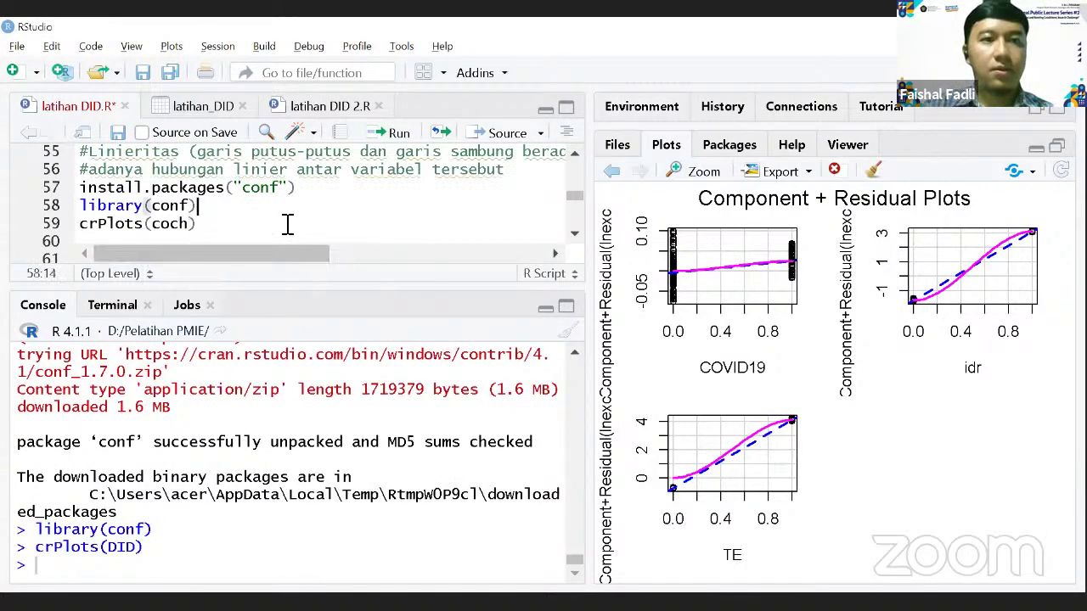
left_click(262, 225)
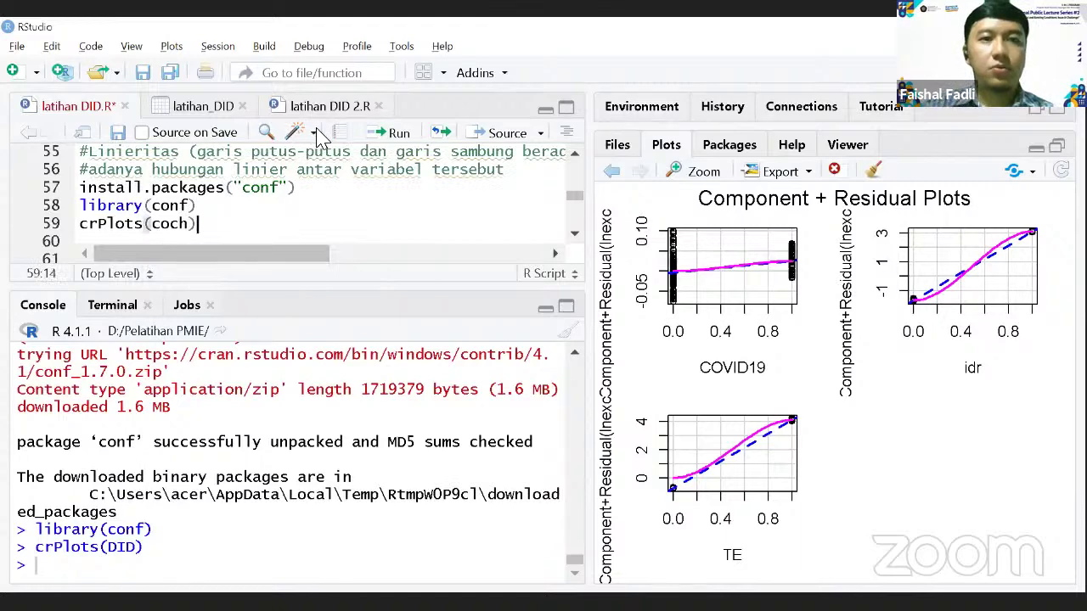
left_click(388, 133)
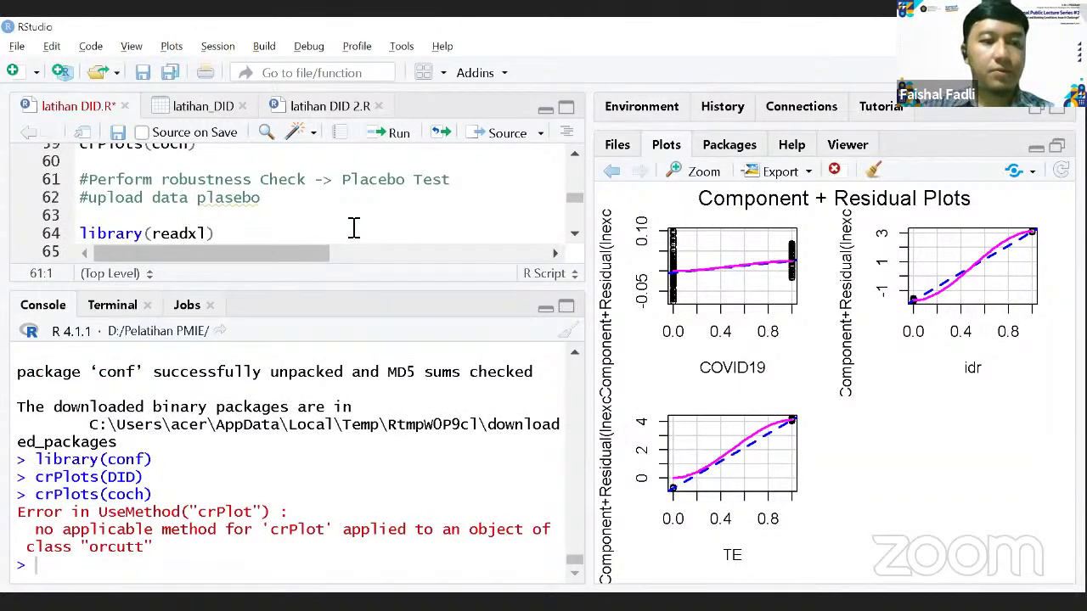
Read the placebo section's readxl import of the "placebo" sheet, the PLCB regression and summary lines, and the normality comments.
key("Down")
key("Down")
key("Down")
key("Down")
key("Down")
key("Down")
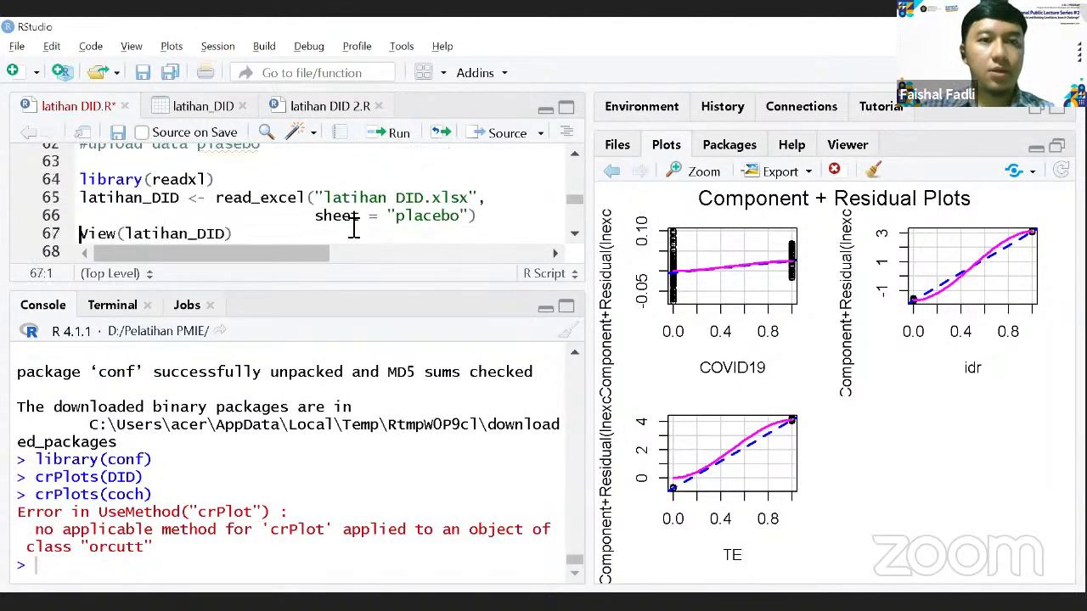
key("Down")
key("Down")
key("Down")
key("Down")
key("Down")
key("Down")
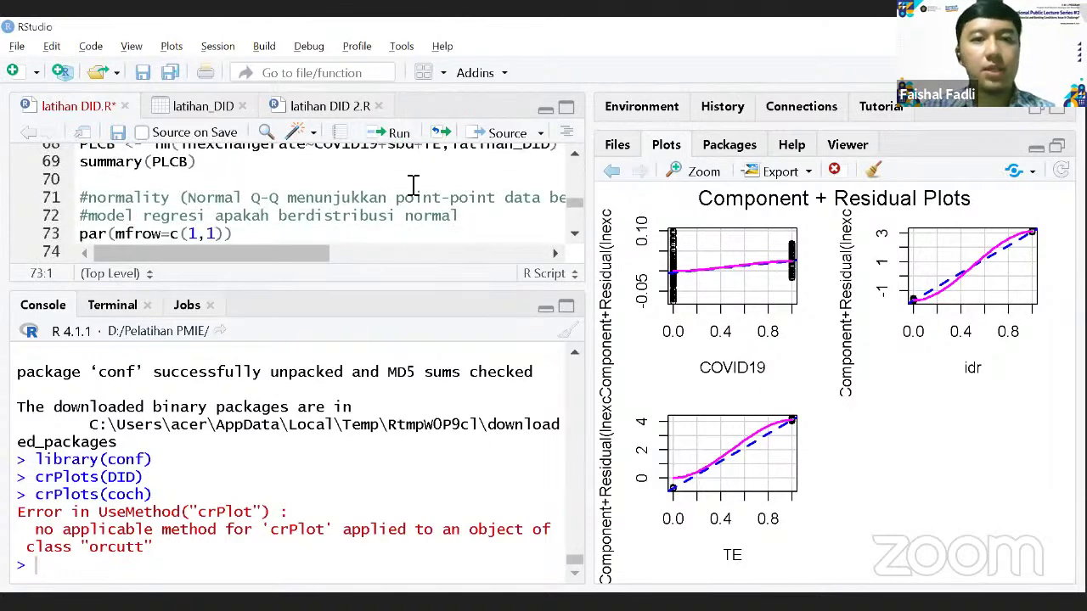
key("Up")
key("Up")
key("Up")
key("Up")
key("Up")
key("Up")
key("Up")
key("Up")
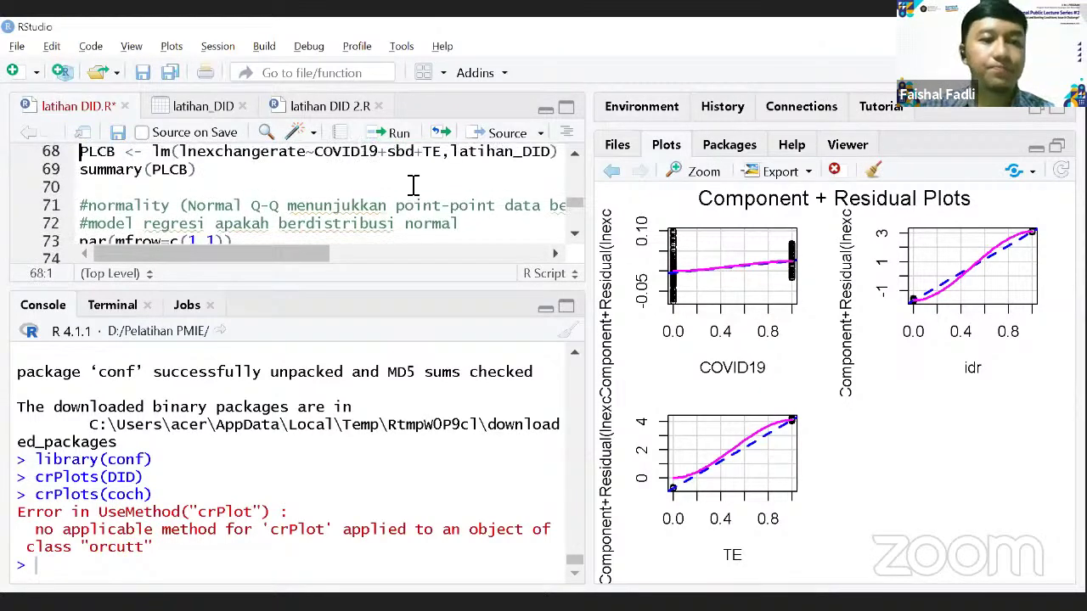
key("Down")
key("Down")
key("Down")
key("Down")
key("Down")
key("Down")
key("Down")
key("Down")
key("Down")
key("Down")
key("Down")
key("Down")
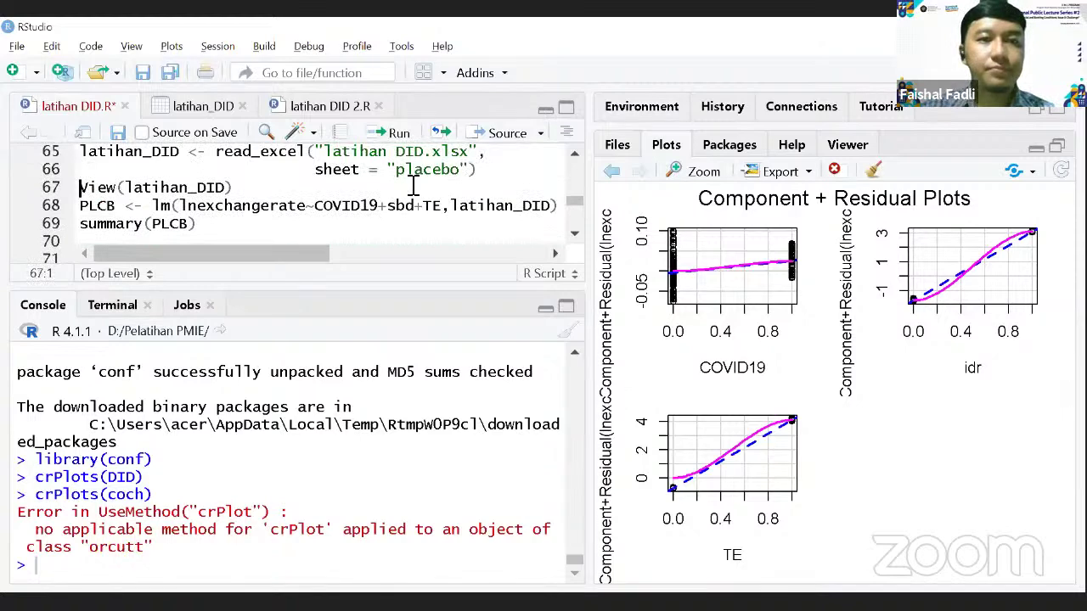
Look through the PLCB normality, multicollinearity, heteroskedasticity and Durbin-Watson code down to the Cochrane-Orcutt install line 94.
key("Down")
key("Down")
key("Down")
key("Down")
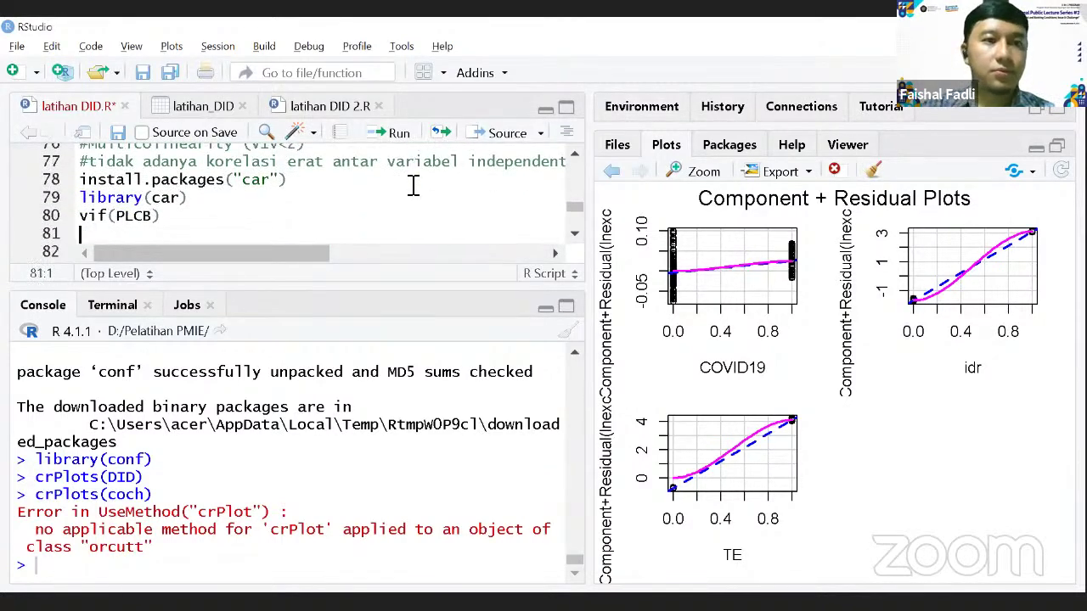
key("Up")
key("Up")
key("Up")
key("Up")
key("Up")
key("Up")
key("Up")
key("Up")
key("Up")
key("Down")
key("Down")
key("Down")
key("Down")
key("Down")
key("Down")
key("Down")
key("Down")
key("Down")
key("Down")
key("Down")
key("Down")
key("Down")
key("Down")
key("Down")
key("Down")
key("Down")
key("Down")
key("Down")
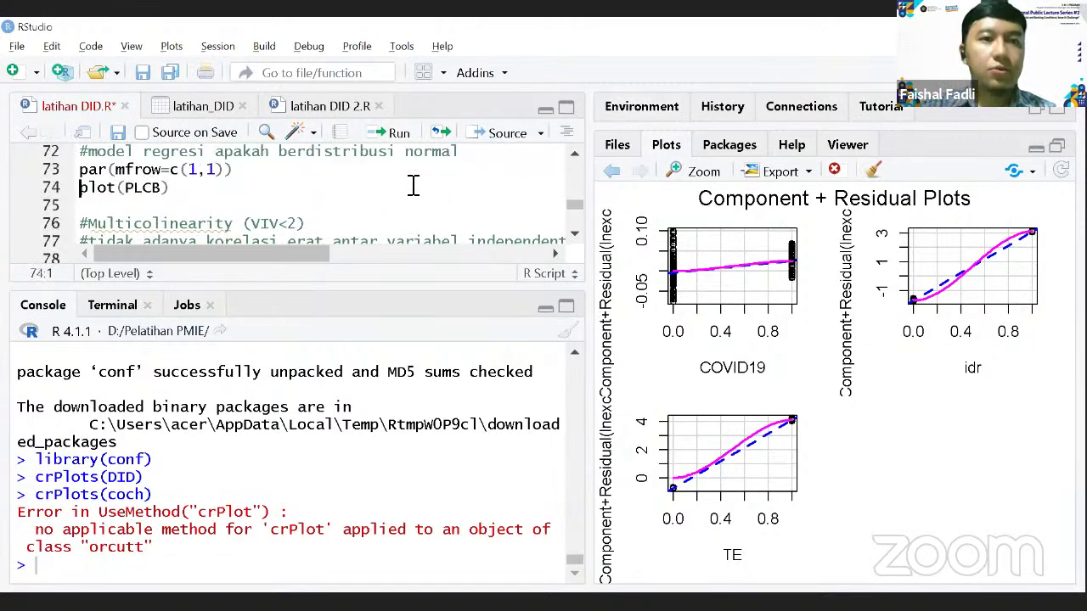
key("Down")
key("Down")
key("Down")
key("Down")
key("Down")
key("Down")
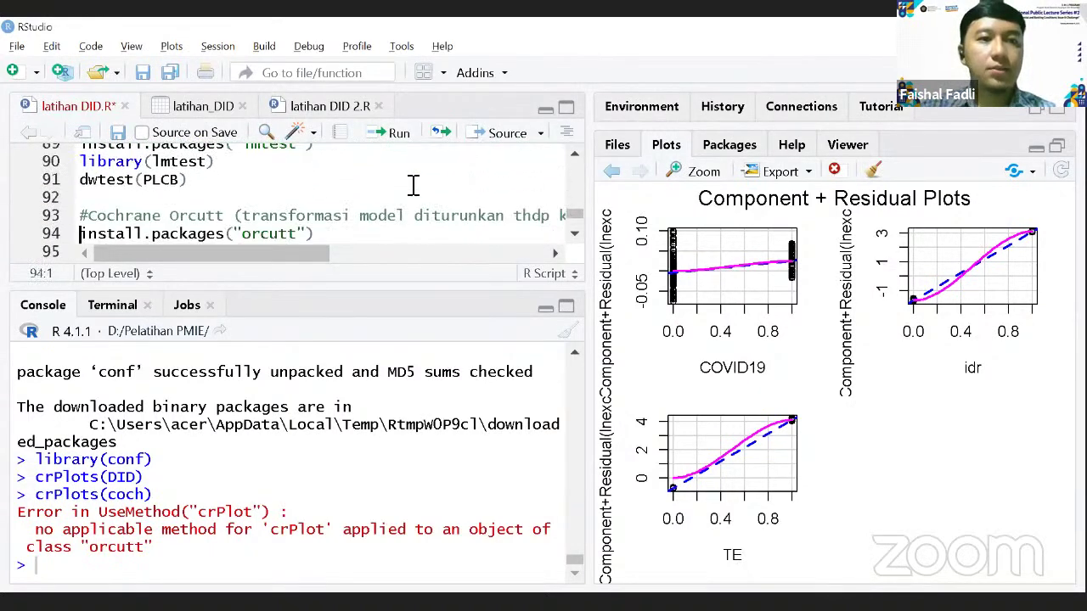
Go back to the multicollinearity comments on line 76 and reread the PLCB diagnostic tests down to the Cochrane-Orcutt heading.
key("Up")
key("Up")
key("Up")
key("Up")
key("Up")
key("Up")
key("Up")
key("Up")
key("Up")
key("Up")
key("Up")
key("Up")
key("Up")
key("Up")
key("Up")
key("Up")
key("Up")
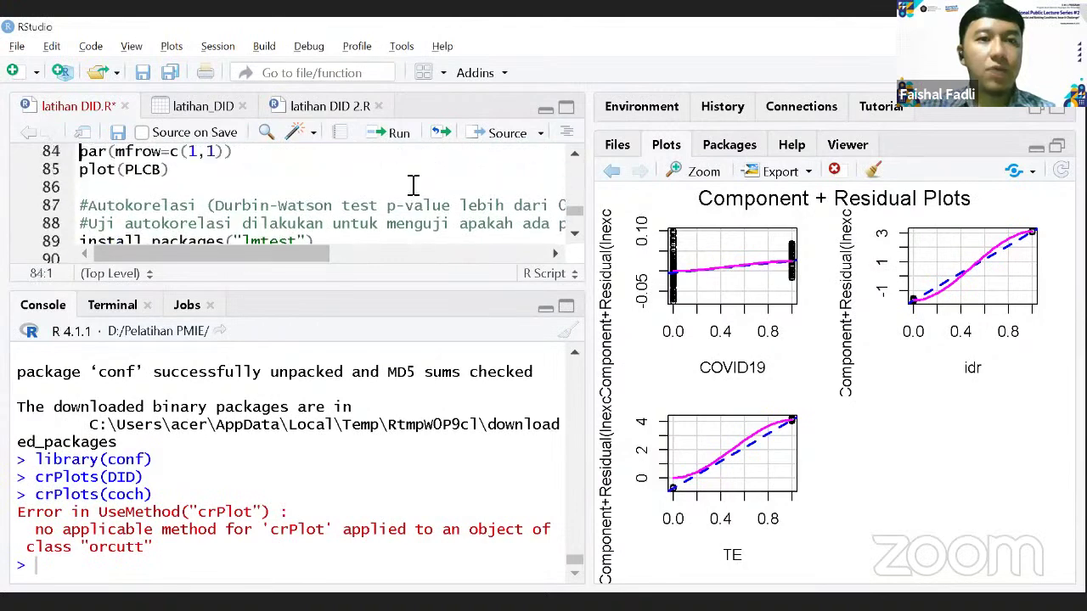
key("Up")
key("Up")
key("Up")
key("Up")
key("Up")
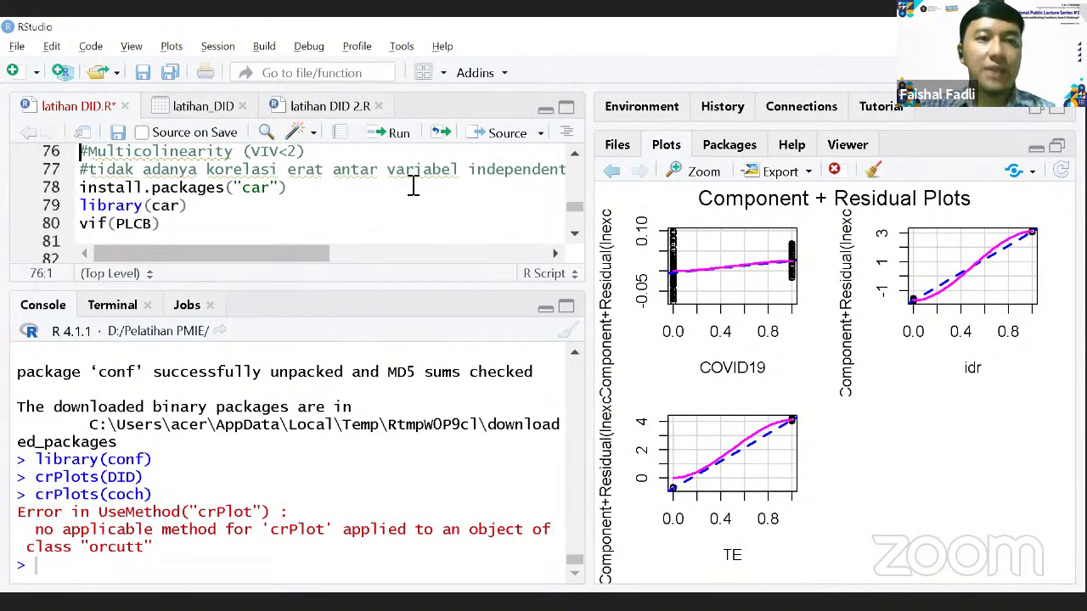
key("Down")
key("Down")
key("Down")
key("Down")
key("Down")
key("Down")
key("Down")
key("Down")
key("Down")
key("Down")
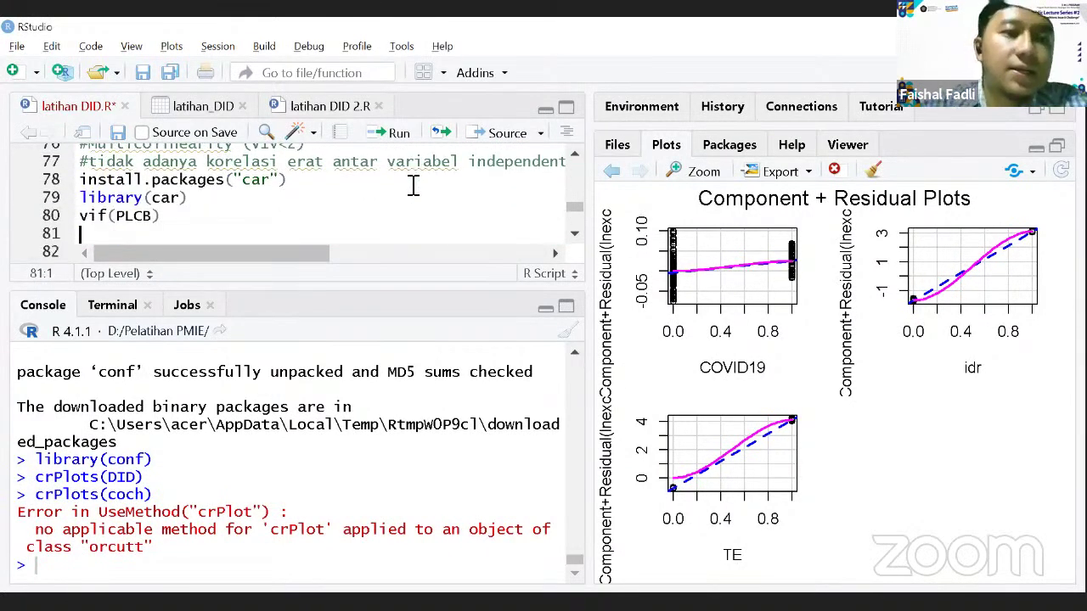
key("Down")
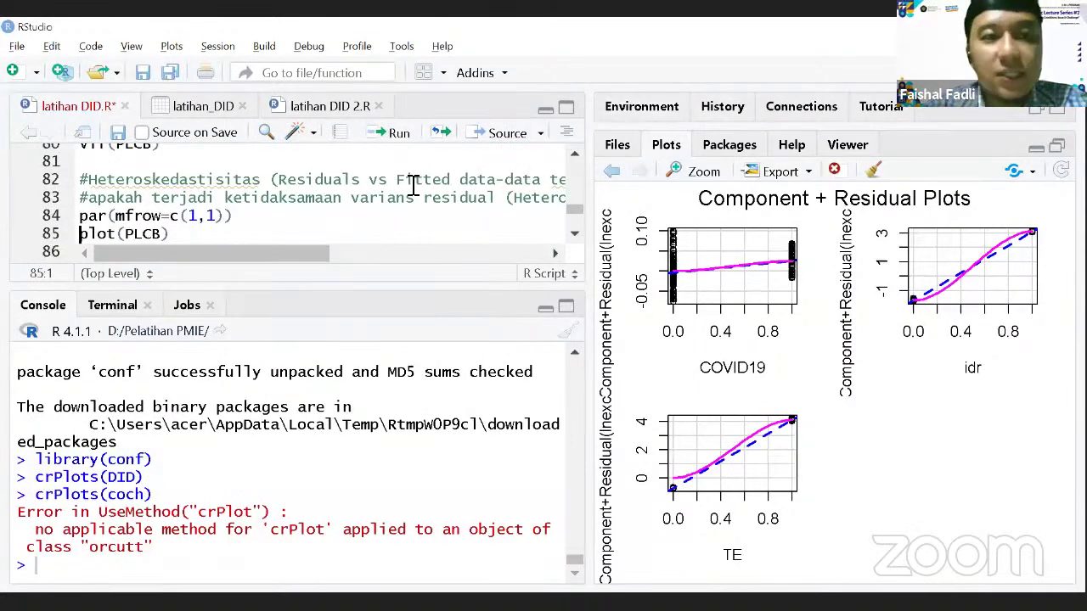
key("Down")
key("Down")
key("Down")
key("Down")
key("Down")
key("Down")
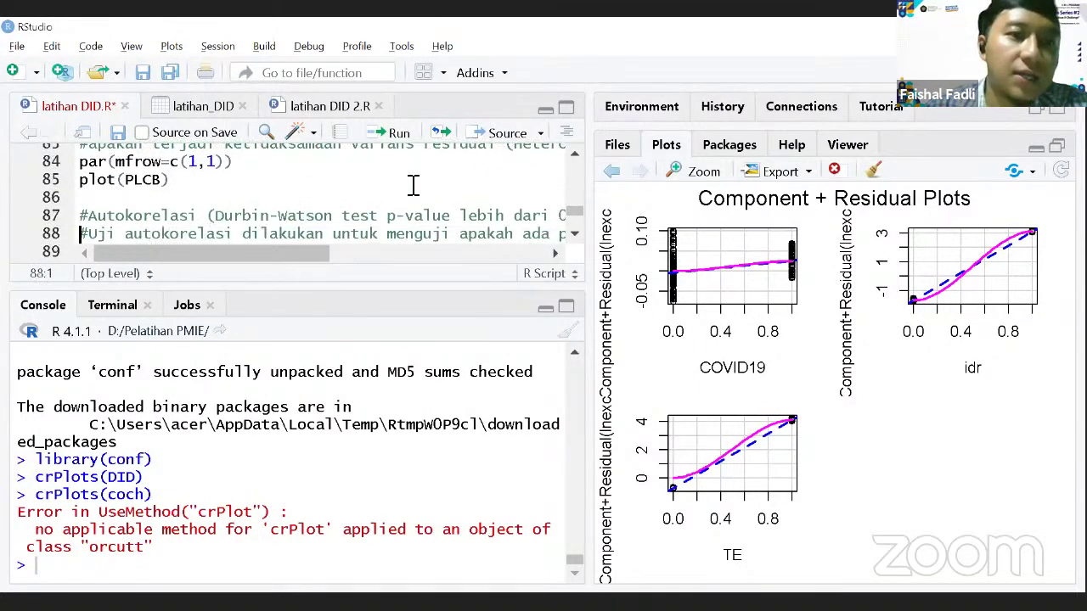
scroll(413, 185, "down", 3)
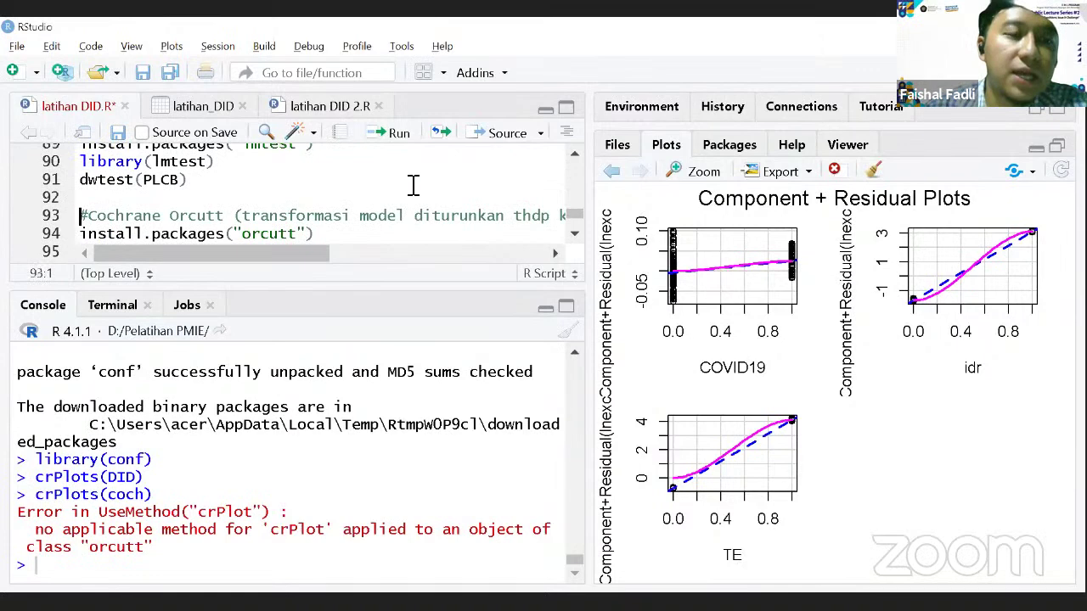
Look back through the PLCB diagnostic tests, regression and summary lines from the Cochrane-Orcutt heading up to the placebo data import.
key("Up")
key("Up")
key("Up")
key("Up")
key("Up")
key("Up")
key("Up")
key("Up")
key("Up")
key("Up")
key("Up")
key("Up")
key("Up")
key("Up")
key("Up")
key("Up")
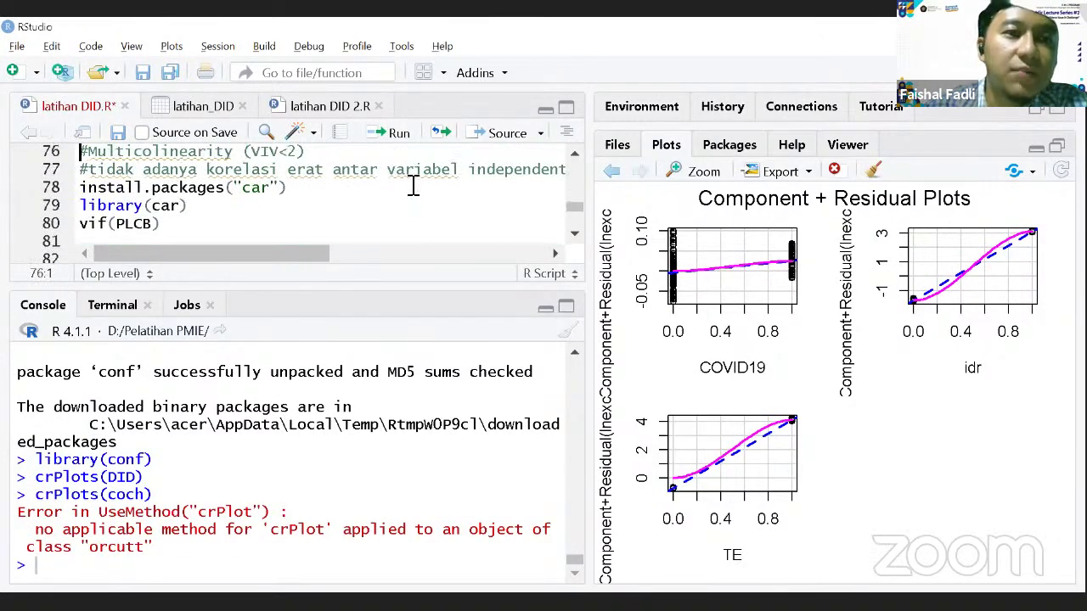
key("Up")
key("Up")
key("Up")
key("Up")
key("Up")
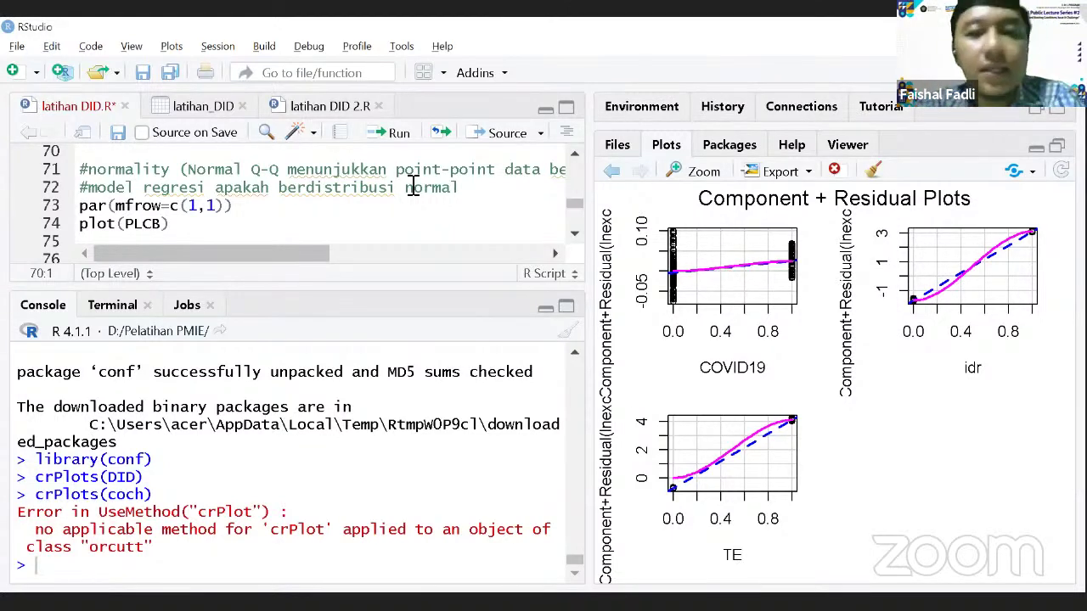
key("Up")
key("Up")
key("Up")
key("Up")
key("Up")
key("Up")
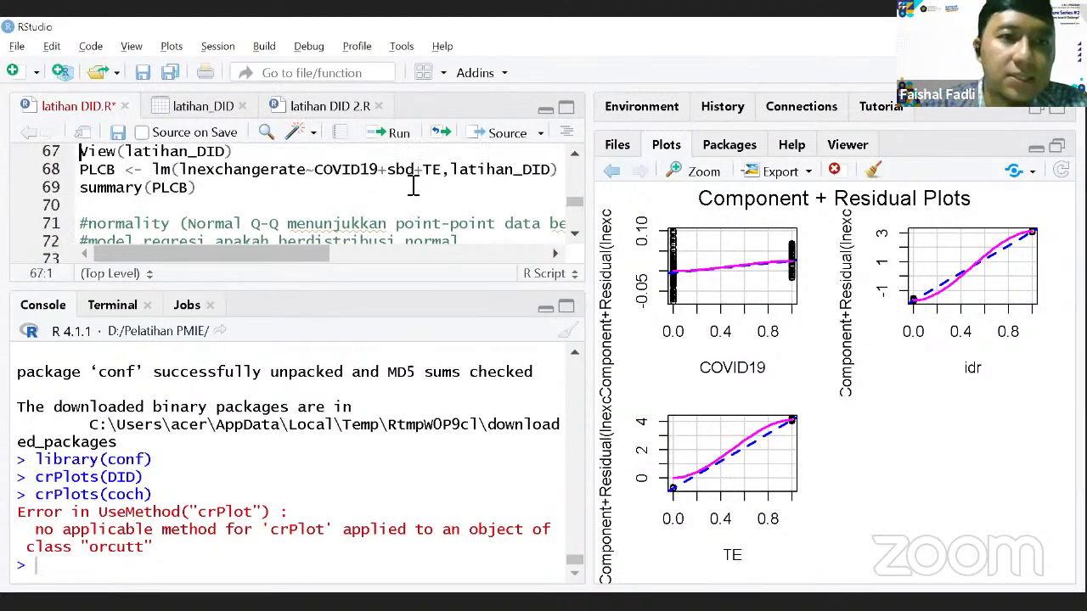
key("Up")
key("Up")
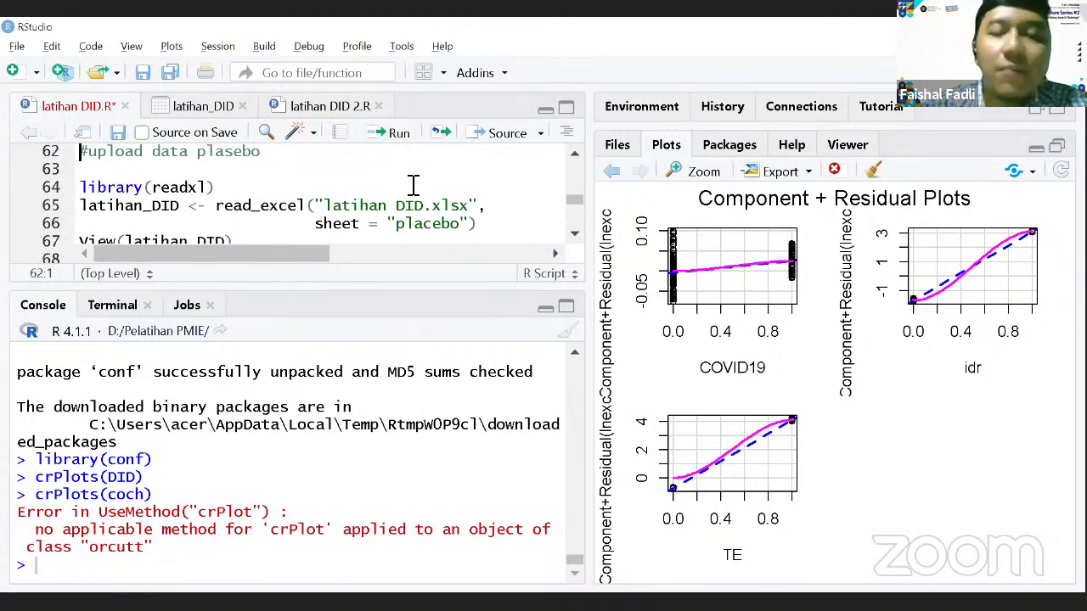
Replace coch with DID in the crPlots call on line 59.
key("Up")
key("Up")
key("Up")
key("Up")
key("Up")
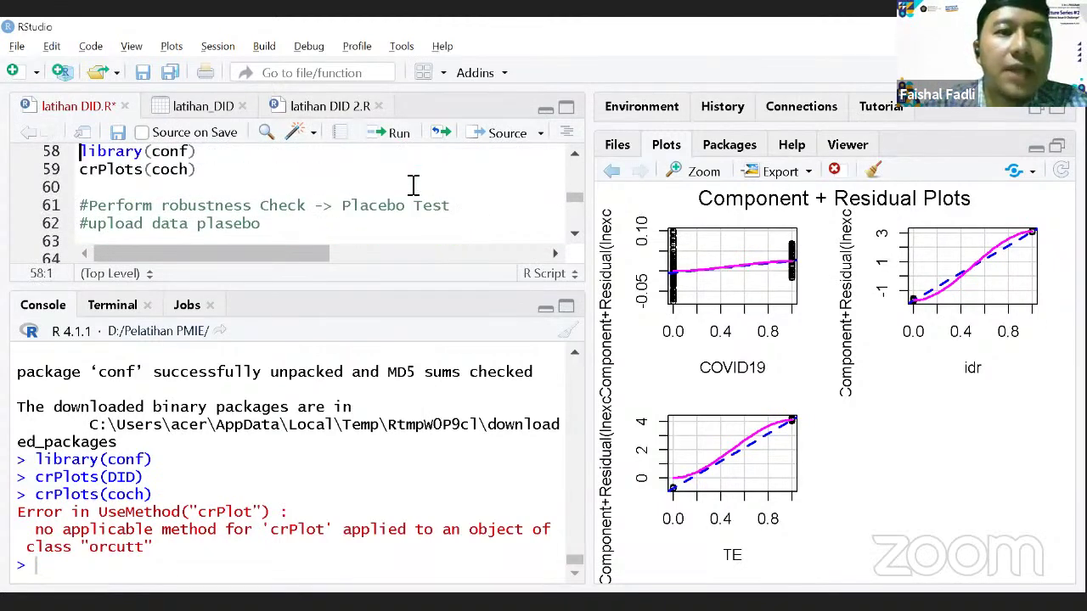
key("Up")
key("Up")
key("Down")
key("Down")
key("Down")
key("Down")
key("Down")
key("Down")
key("Down")
key("Down")
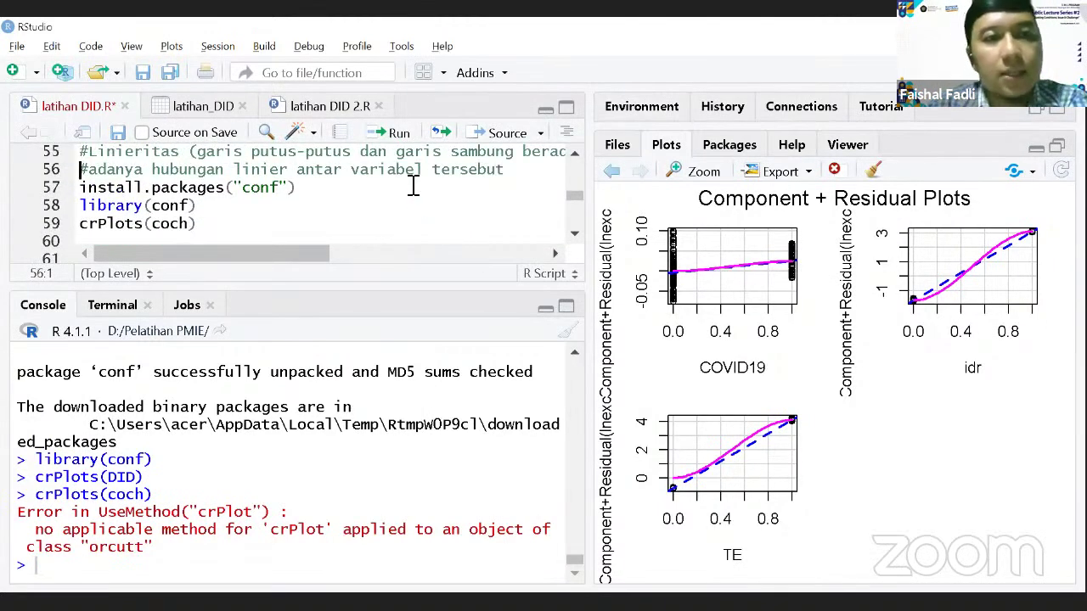
key("Up")
key("Up")
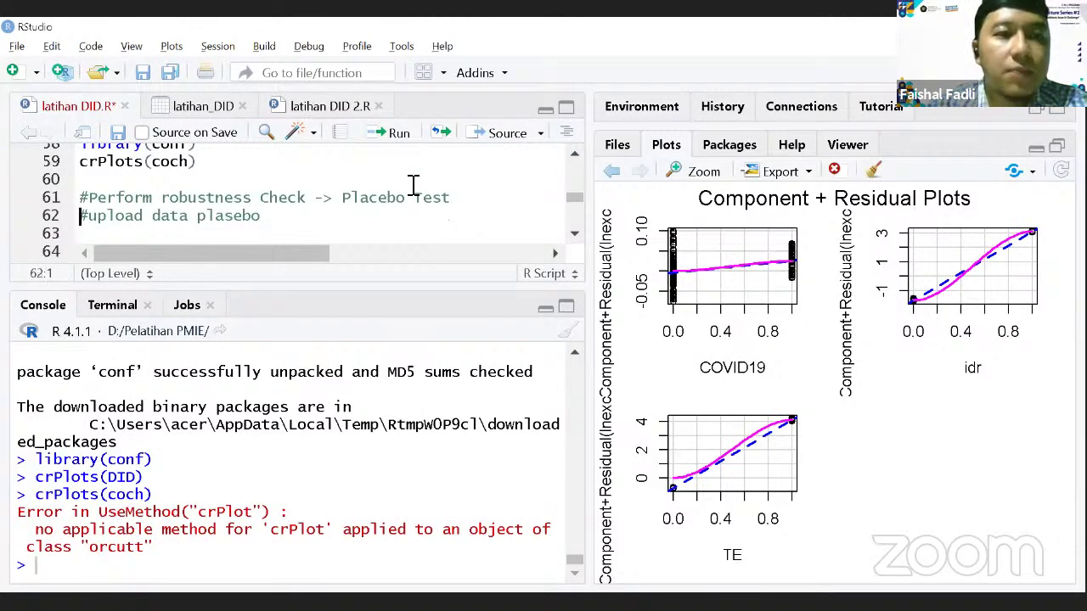
key("Up")
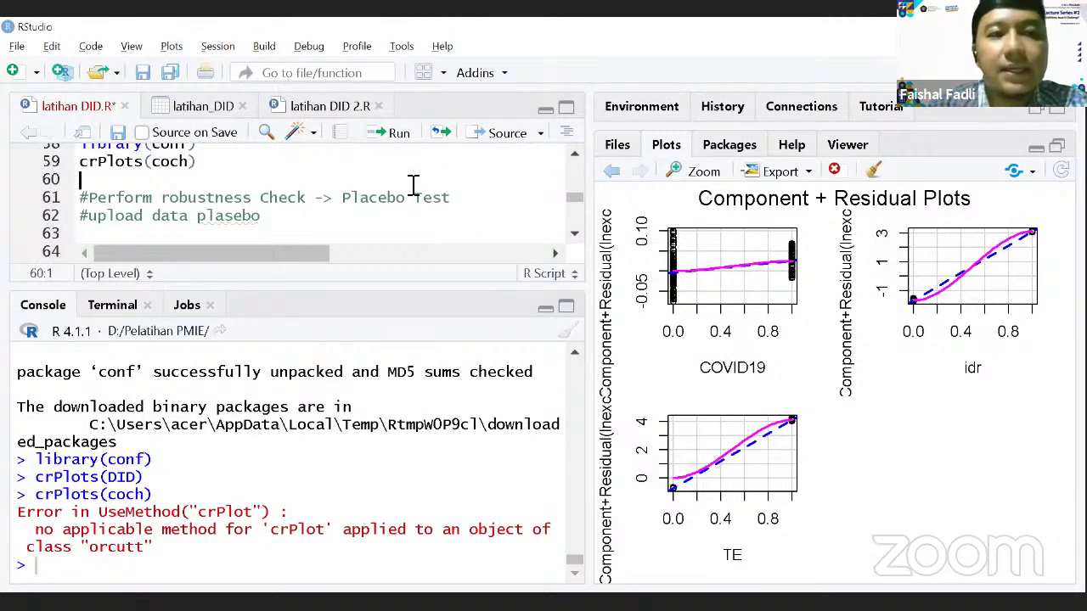
key("Up")
key("End")
key("BackSpace")
key("BackSpace")
key("BackSpace")
key("BackSpace")
key("BackSpace")
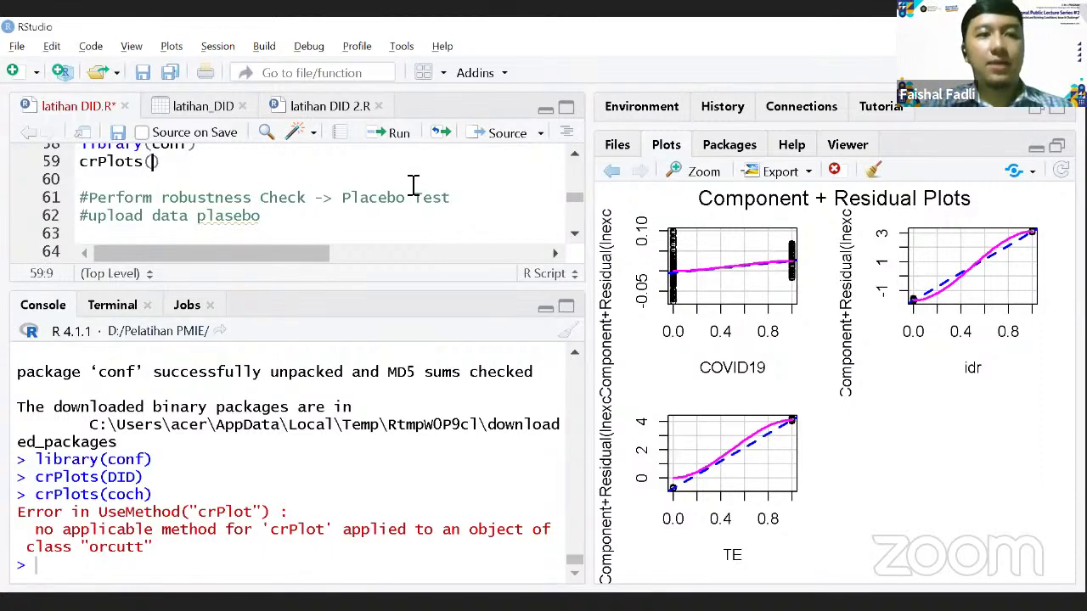
type("DI")
key("BackSpace")
key("BackSpace")
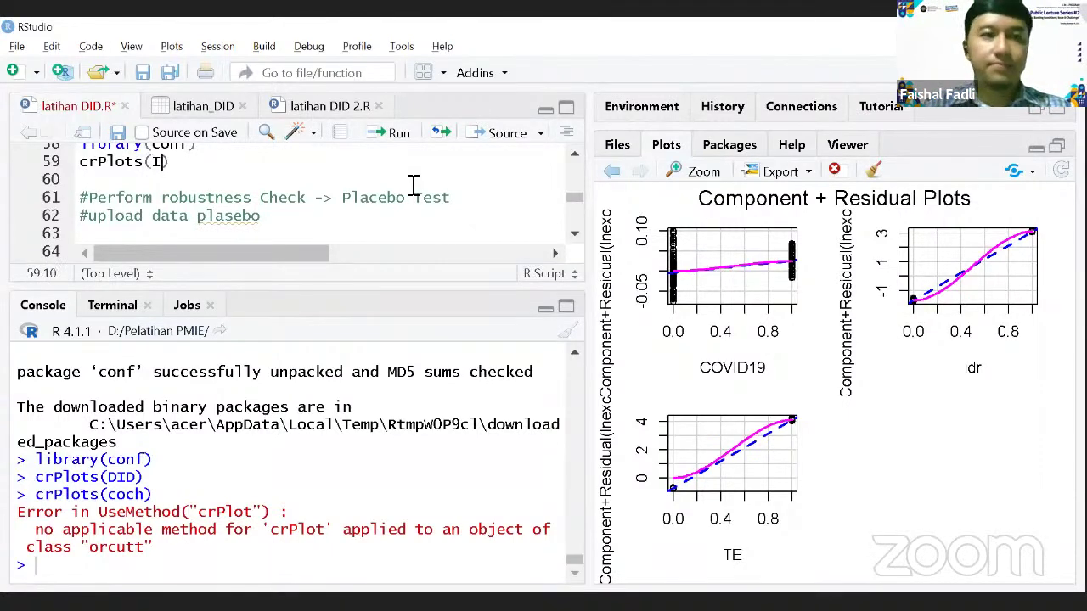
type("di")
key("BackSpace")
key("BackSpace")
type("DID")
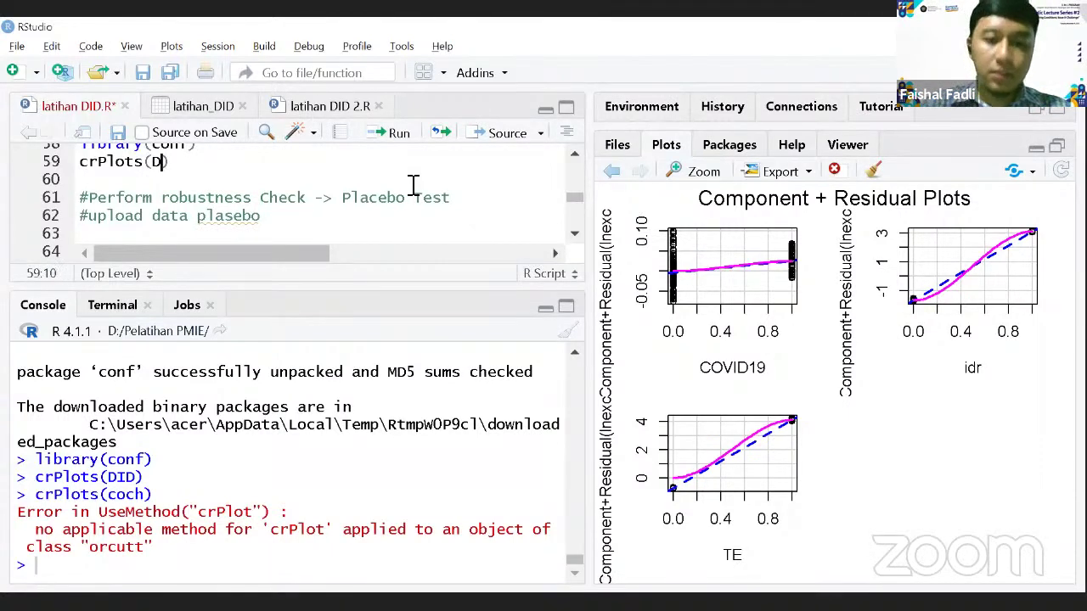
Read the placebo test section from its robustness check heading through the "placebo" sheet import to the PLCB summary line.
key("Down")
key("Down")
key("Down")
key("Down")
key("Down")
key("Down")
key("Down")
key("Down")
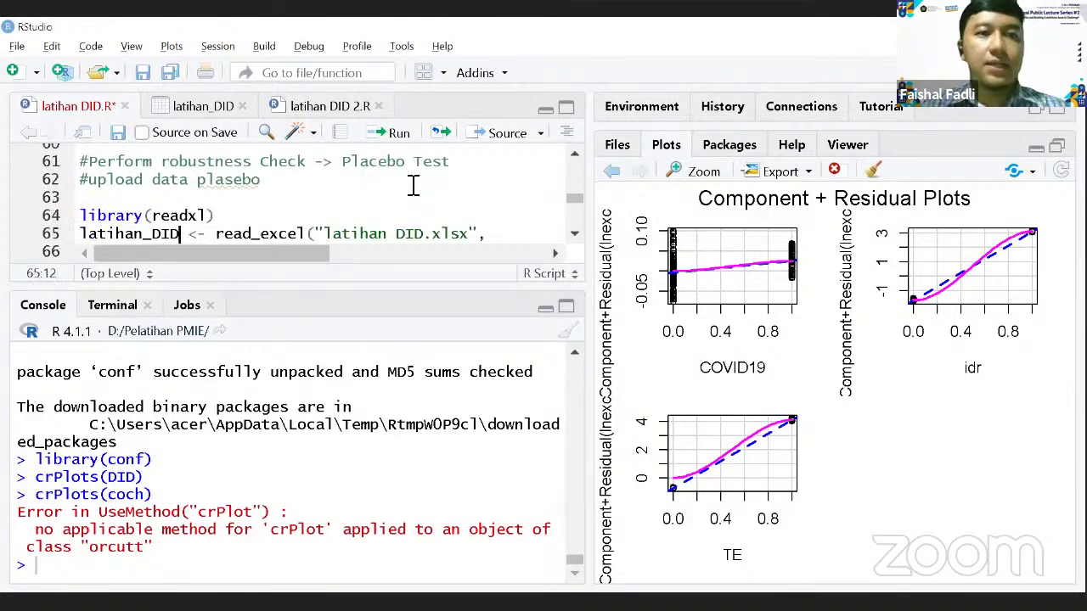
key("Down")
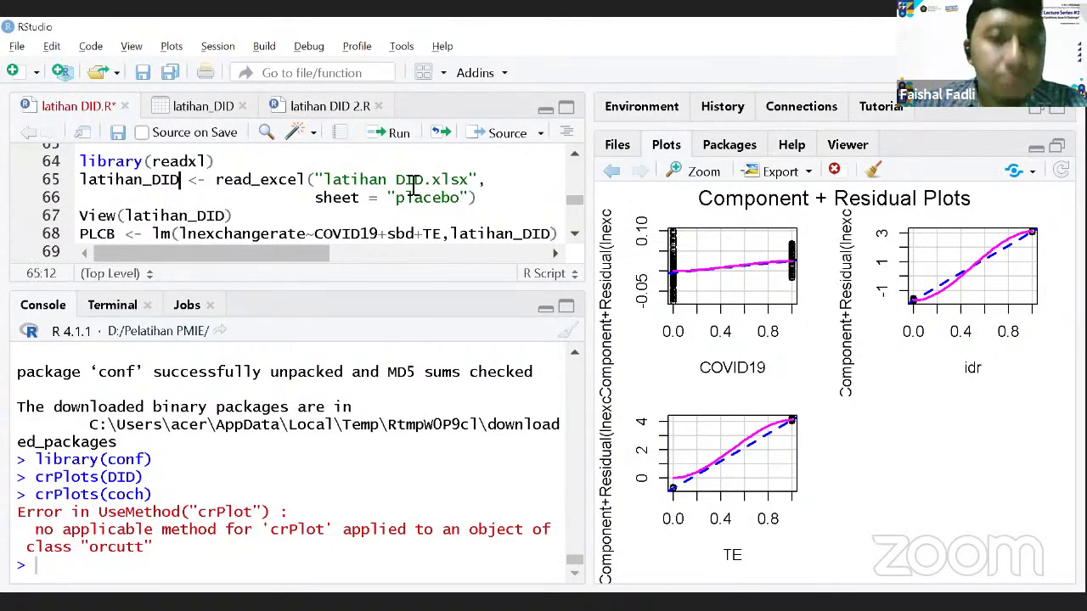
key("Down")
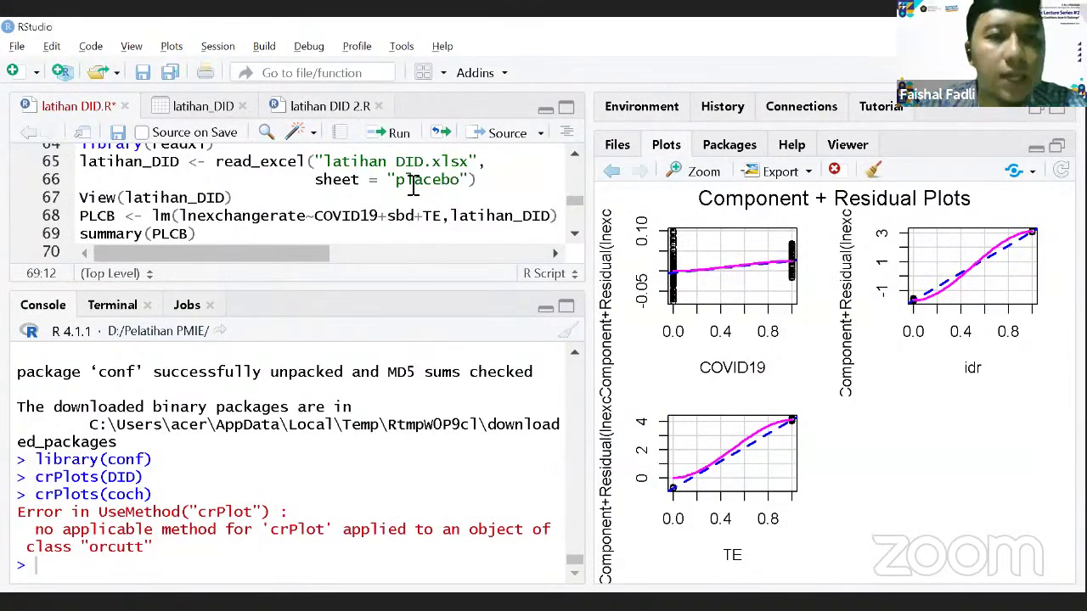
key("Up")
key("Up")
key("Up")
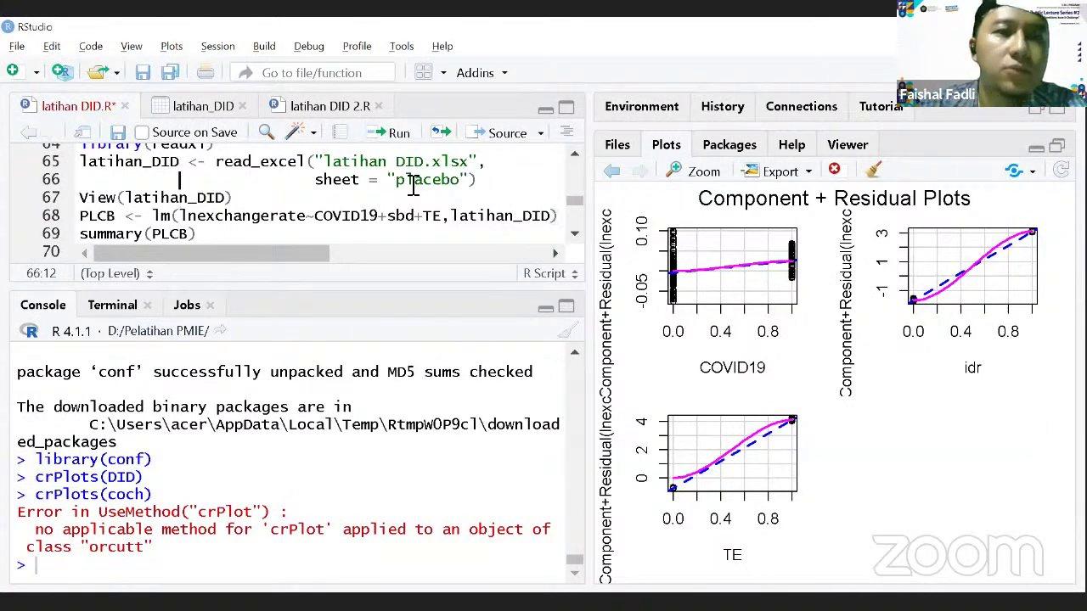
key("Up")
key("Up")
key("Down")
key("Down")
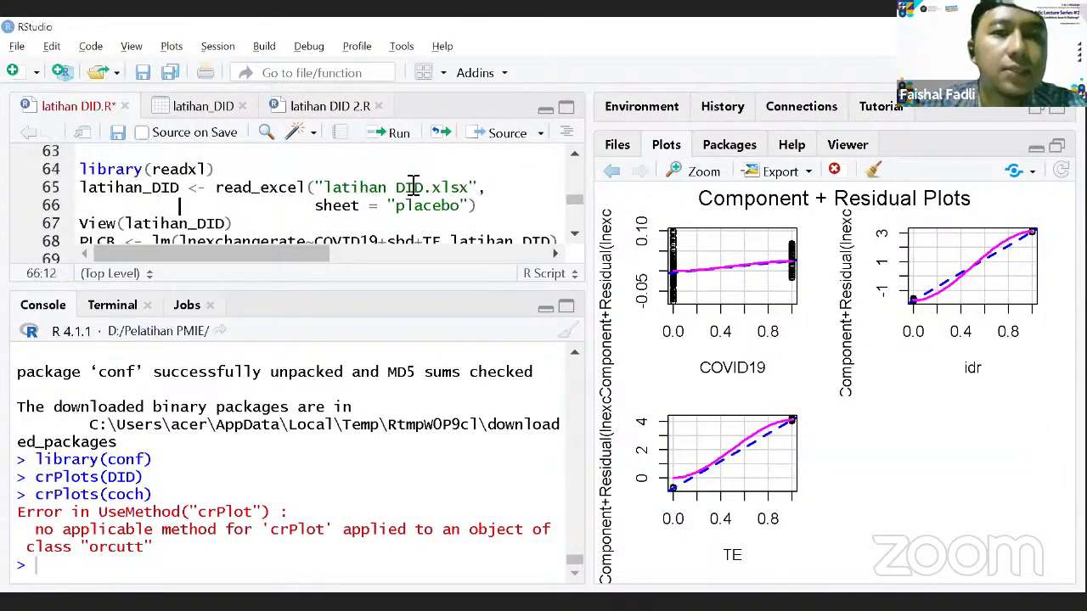
scroll(413, 187, "down", 1)
key("Up")
key("Up")
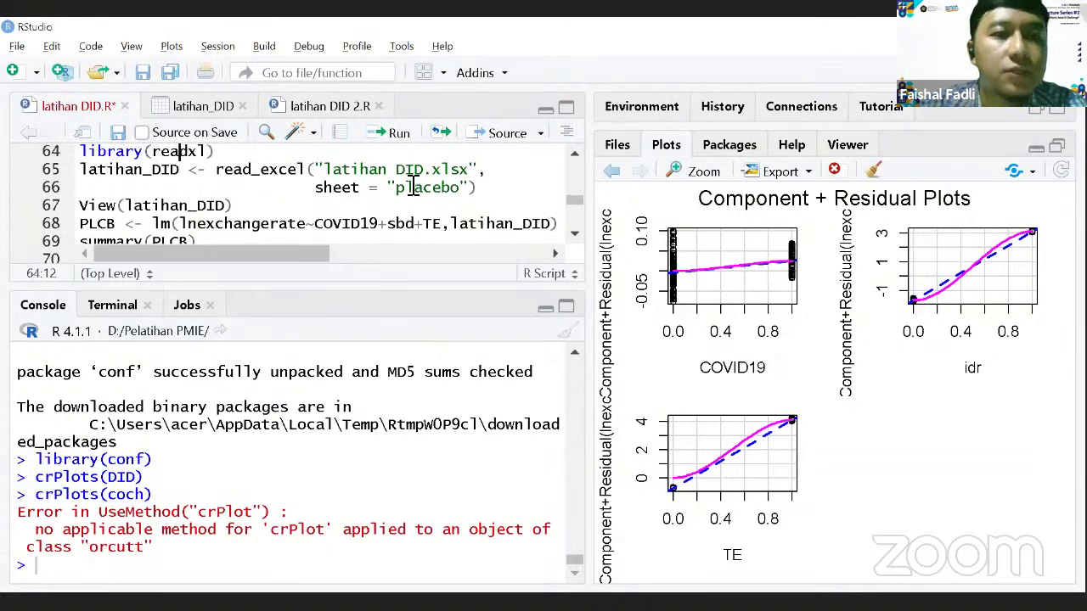
key("Up")
key("Up")
key("Up")
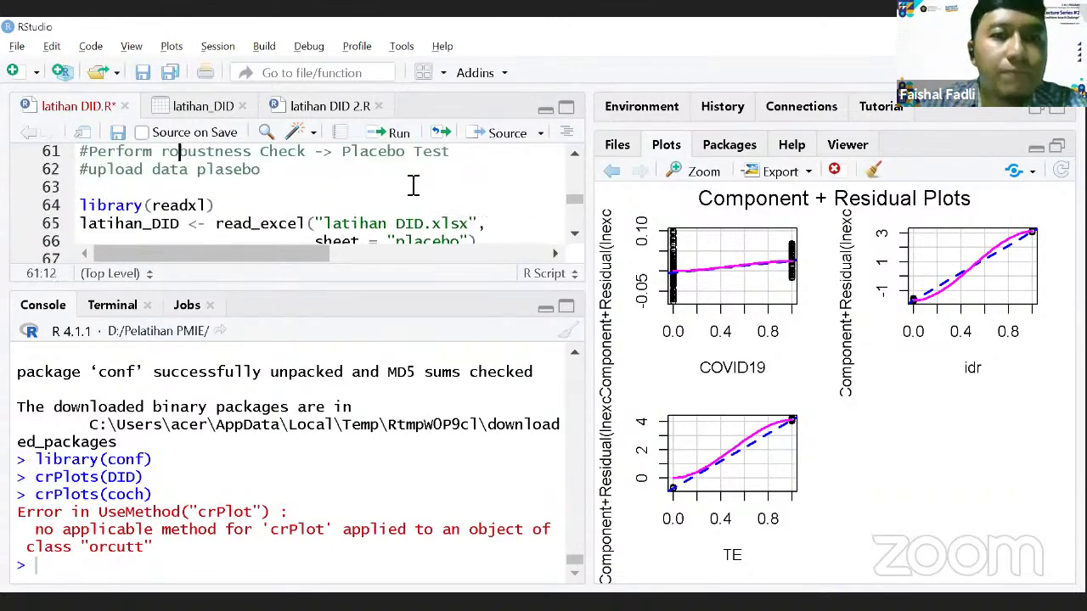
key("Down")
key("Down")
key("Down")
key("Down")
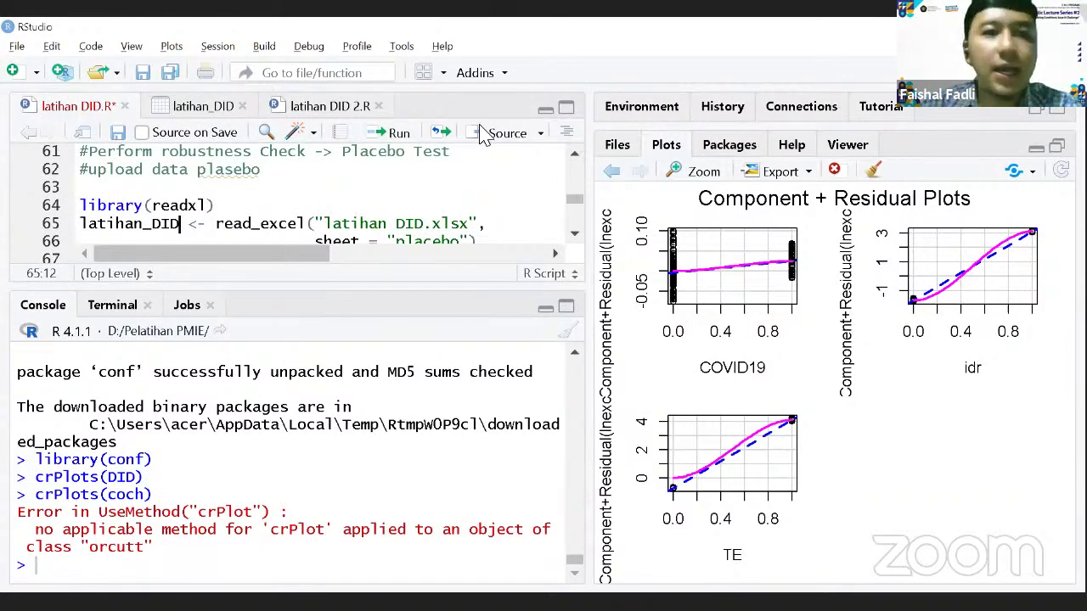
Close the latihan_DID data view and bring the workspace's Environment list back into view.
left_click(245, 106)
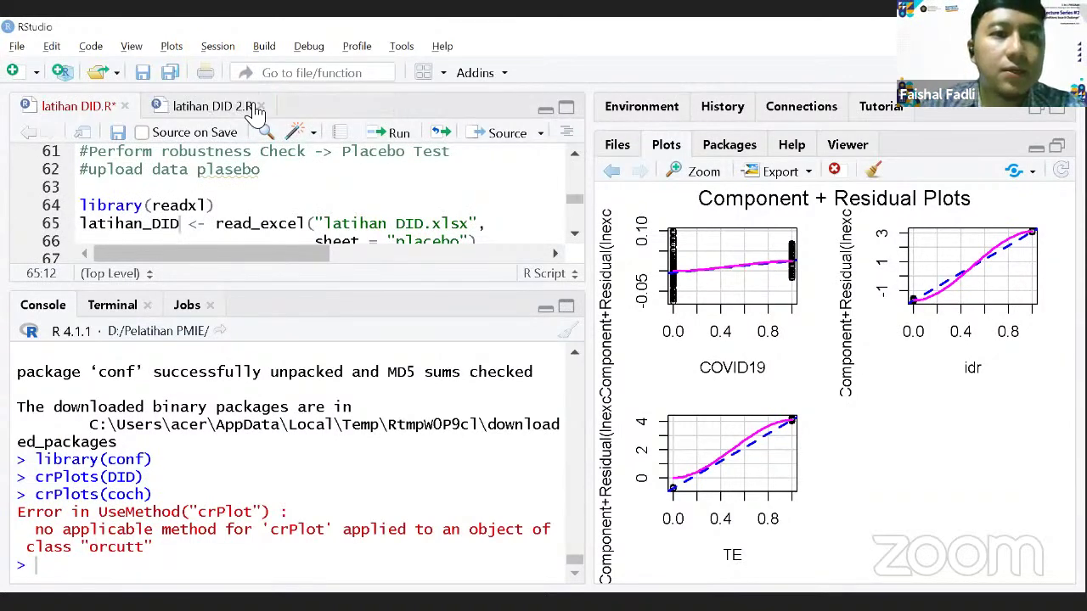
left_click(730, 146)
left_click(1037, 112)
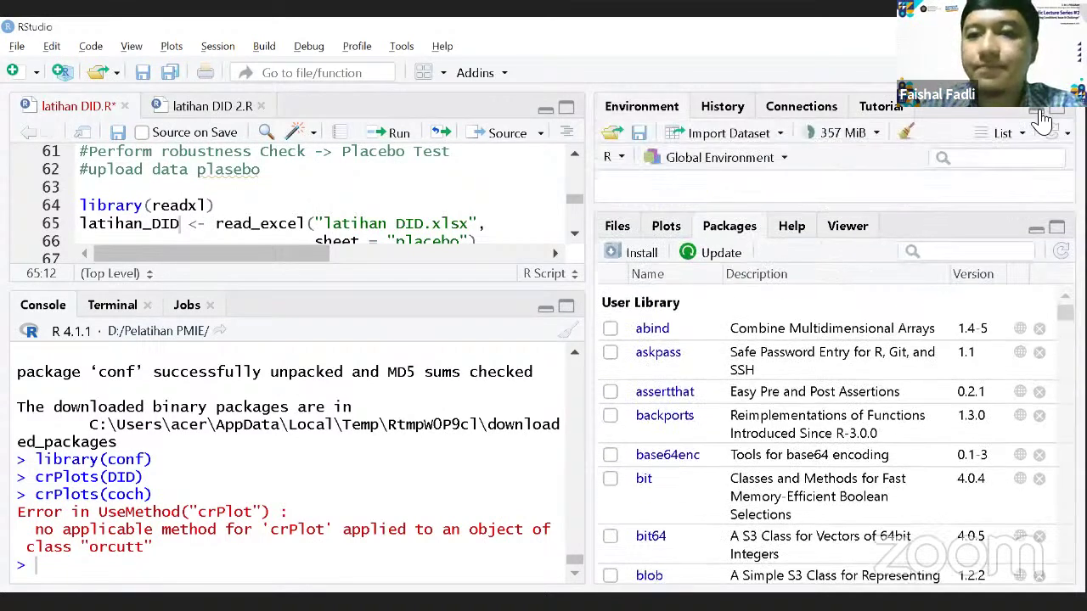
Start an Excel import of latihan DID.xlsx from the Pelatihan PMIE folder and choose the placebo sheet.
left_click(687, 133)
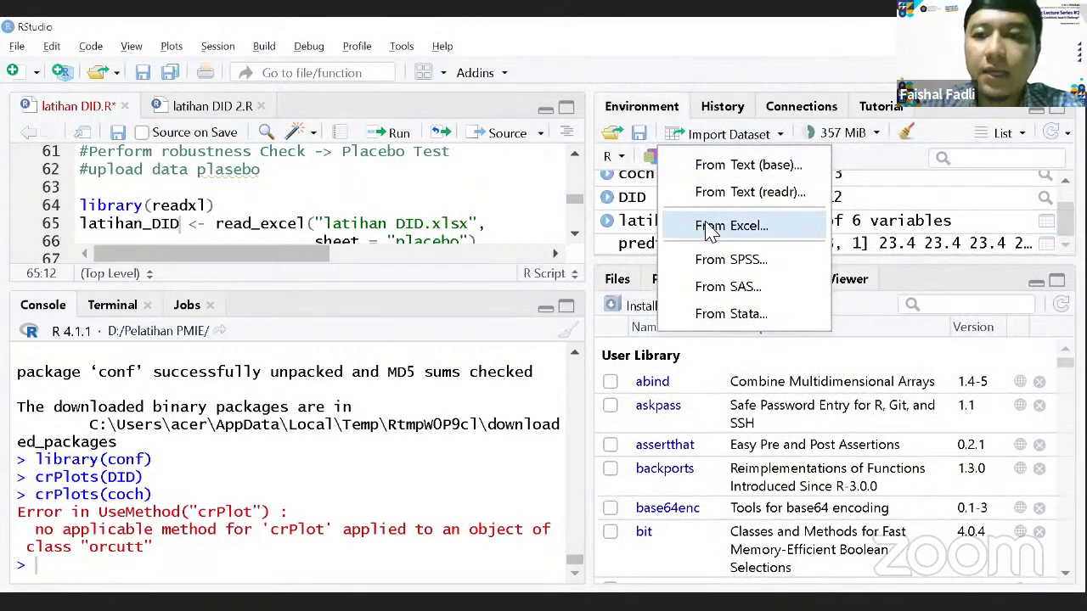
left_click(730, 226)
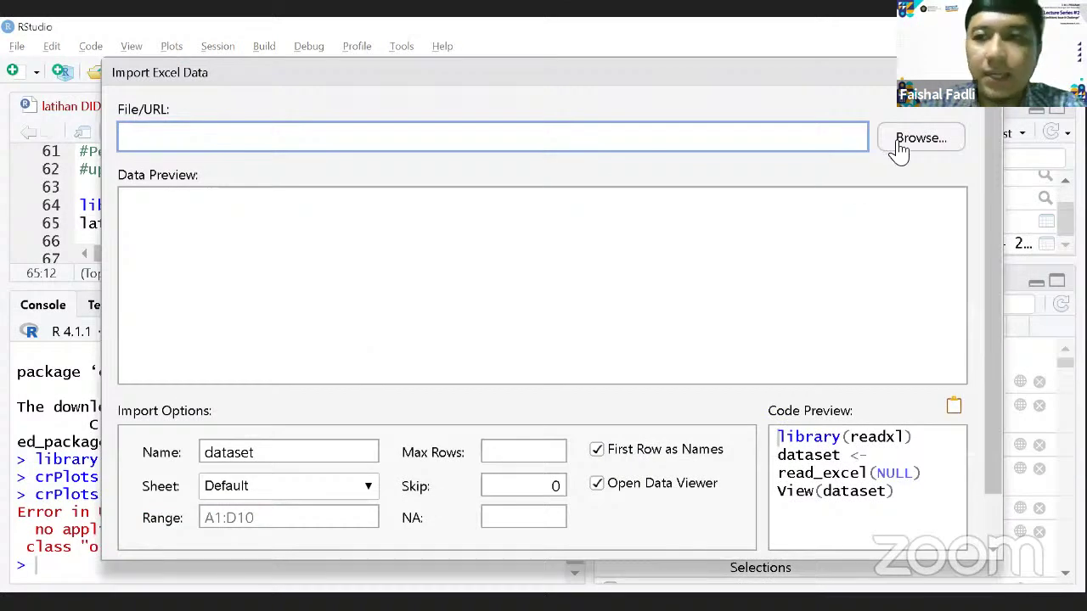
left_click(899, 144)
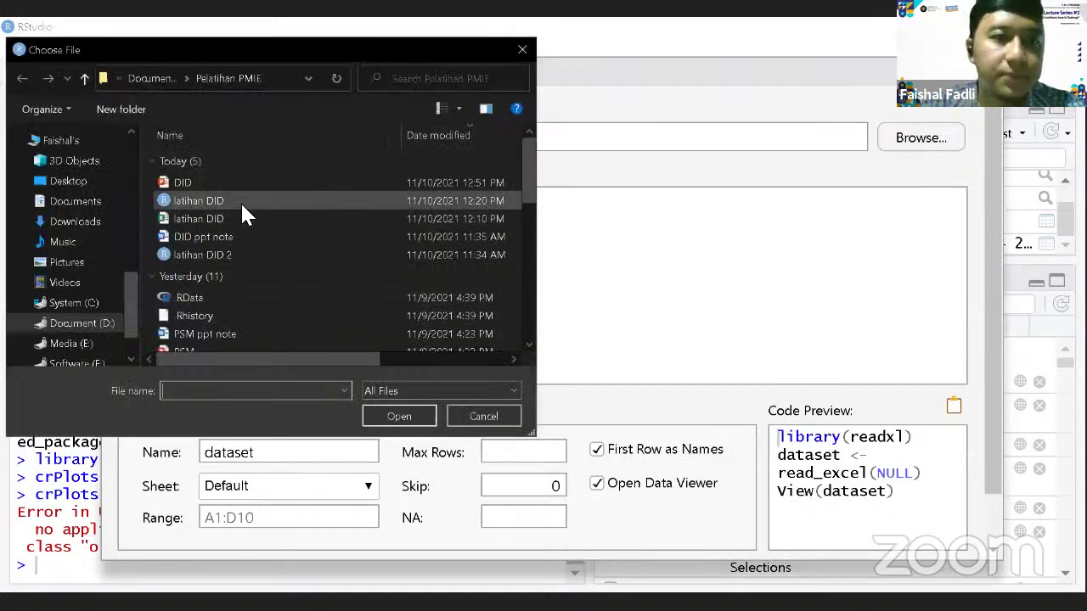
double_click(243, 215)
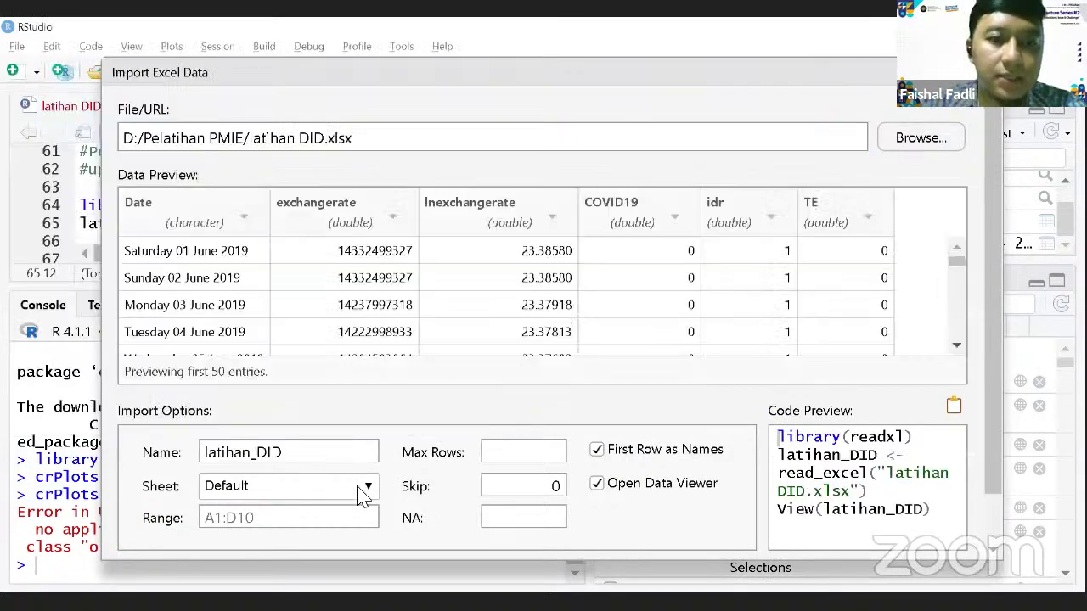
left_click(363, 496)
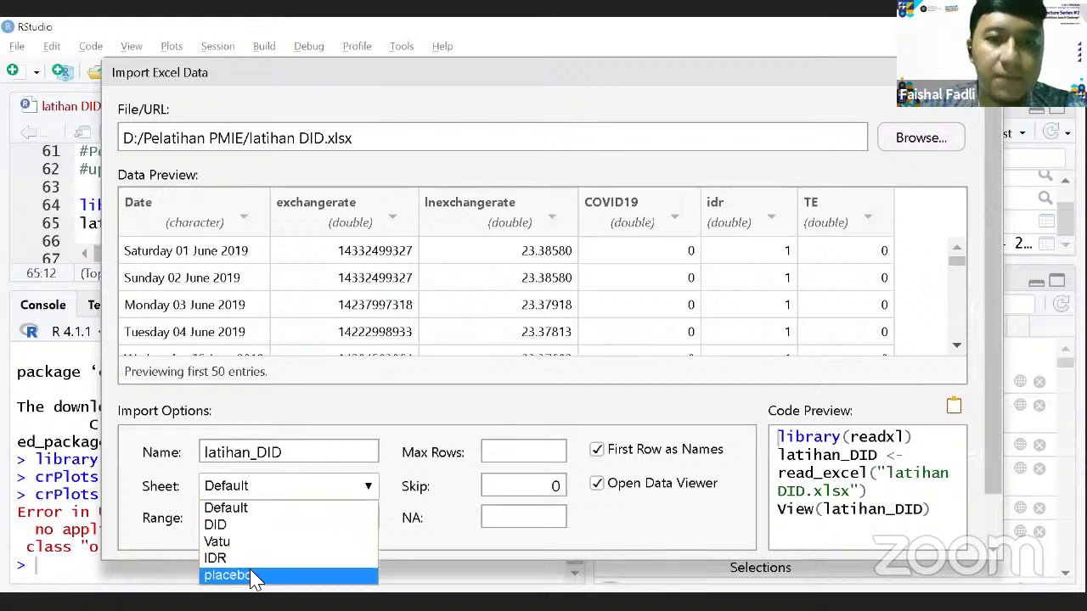
left_click(253, 575)
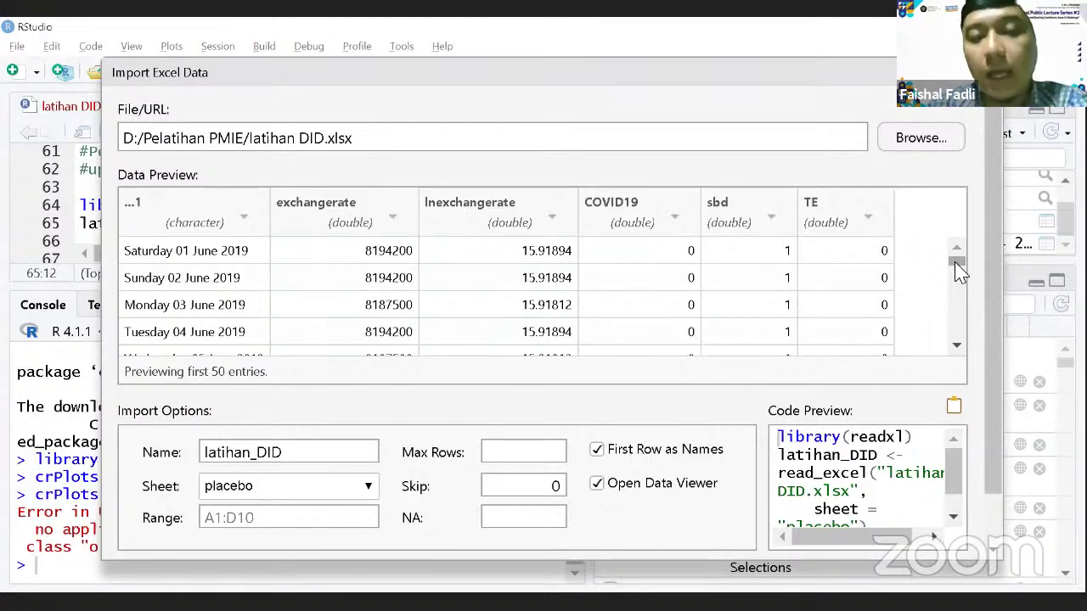
Look through the previewed rows, import the placebo sheet as latihan_DID, and check the sheet name in the console.
left_click_drag(956, 270, 955, 355)
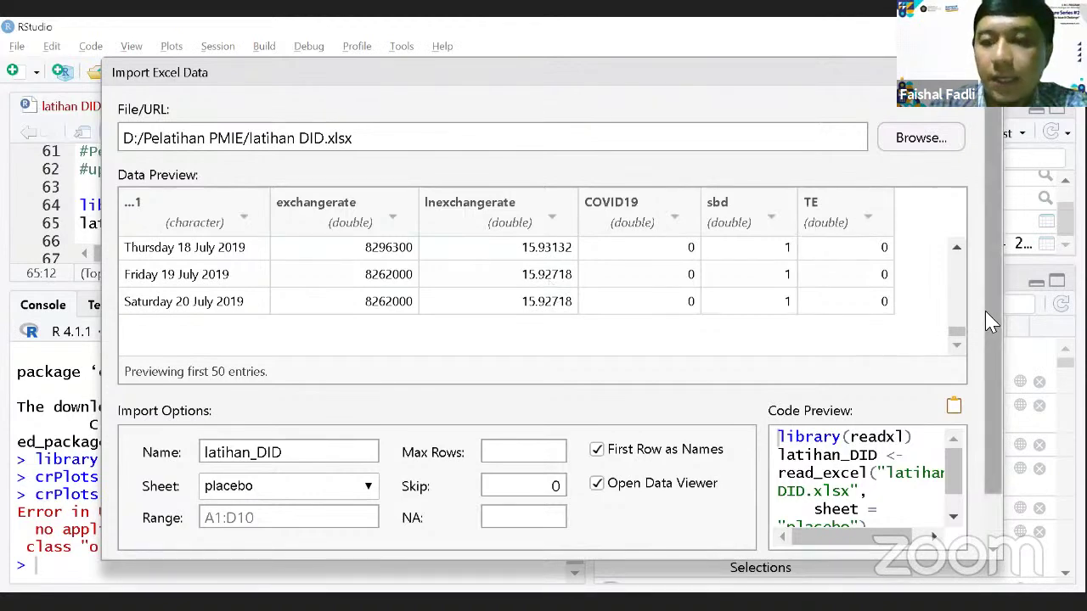
scroll(982, 322, "down", 1)
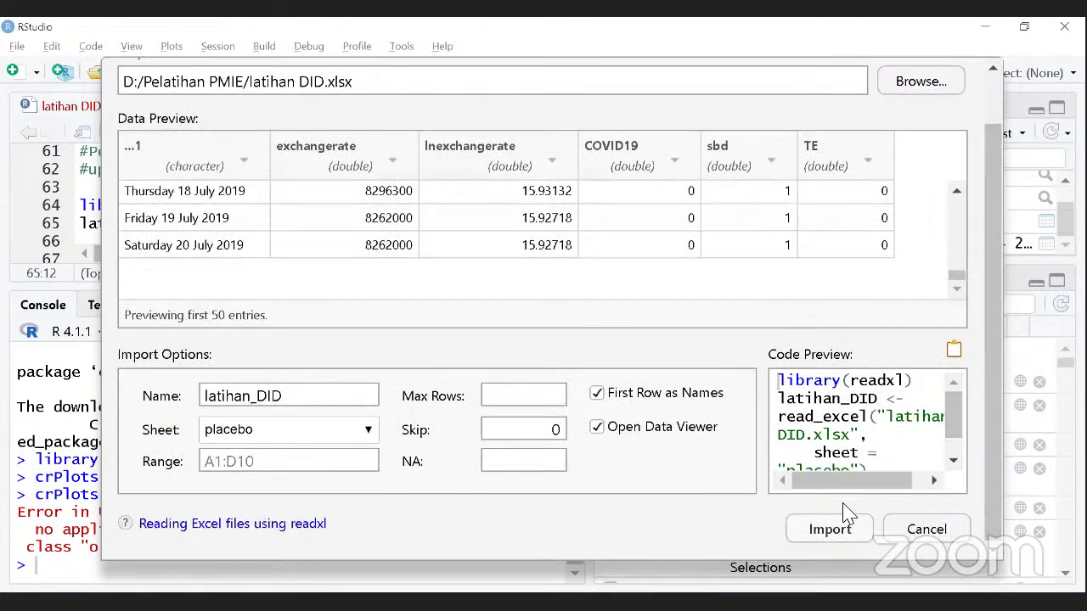
left_click(832, 529)
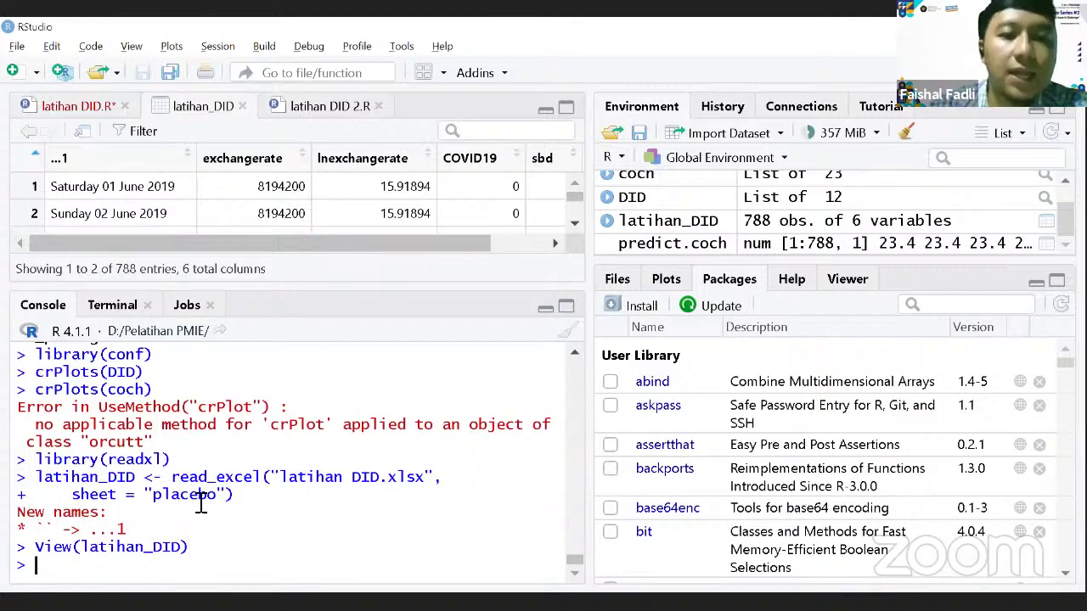
double_click(177, 495)
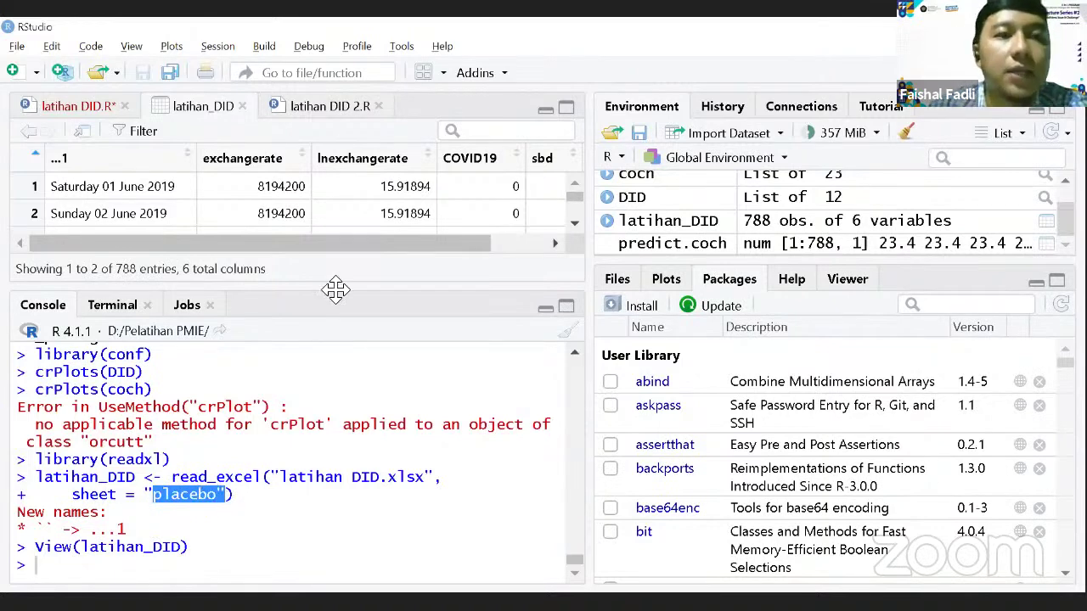
Return to the latihan DID.R script and examine the PLCB line's lm call and its dependent variable lnexchangerate.
left_click(106, 110)
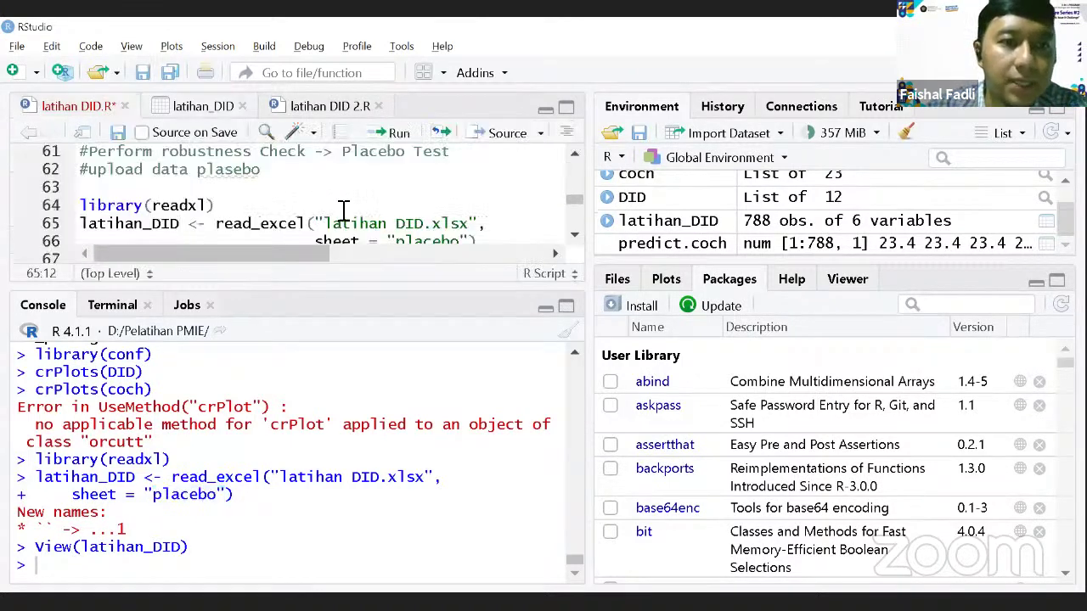
scroll(344, 208, "down", 2)
scroll(344, 208, "down", 2)
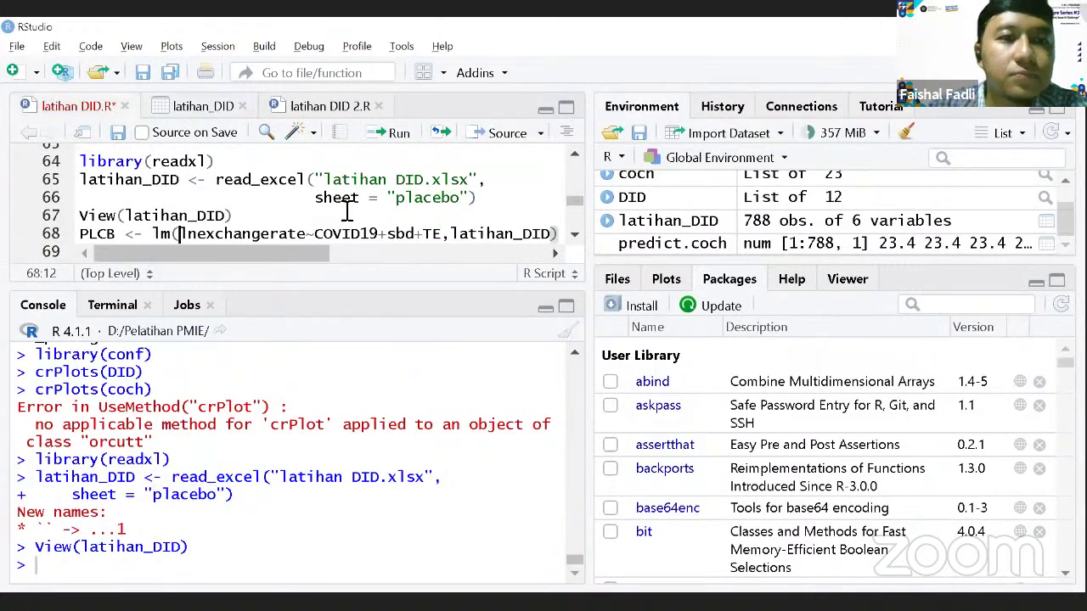
key("Down")
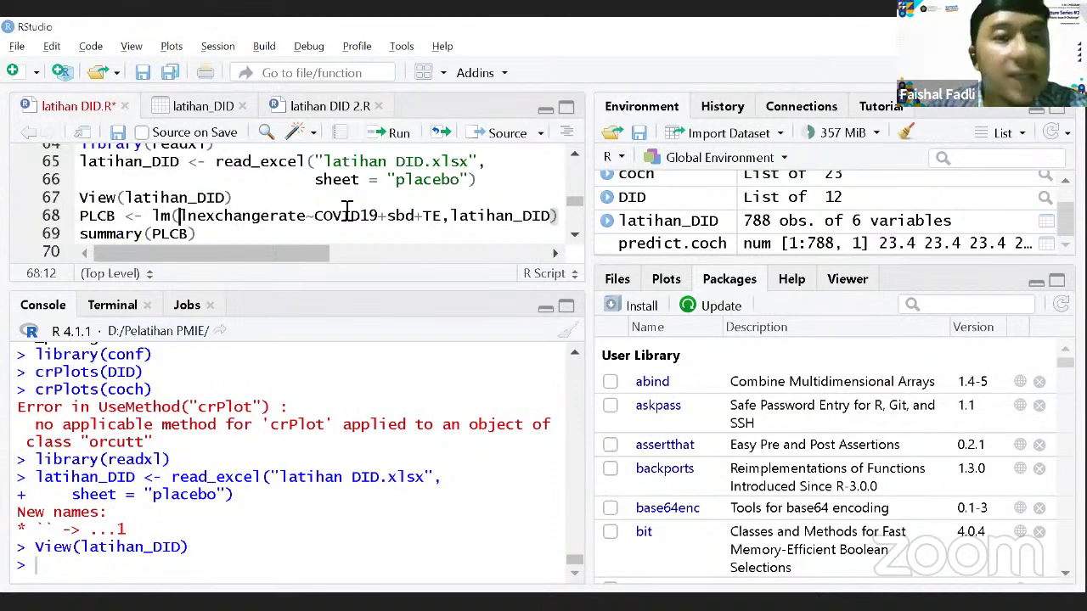
key("Left")
key("Left")
key("Left")
key("Left")
key("Left")
key("Left")
key("Left")
key("Left")
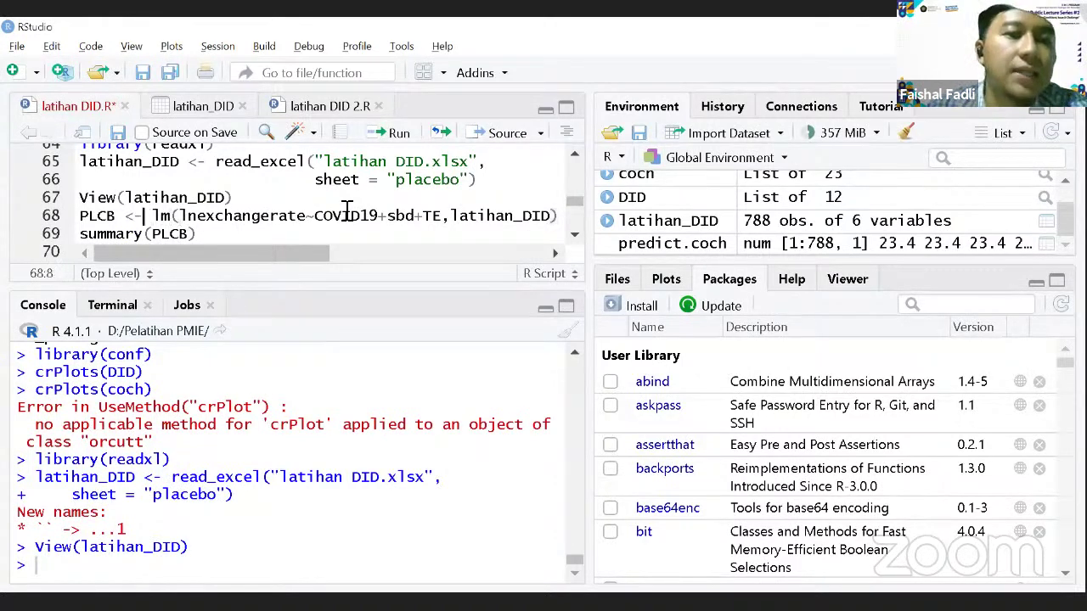
key("Right")
key("Right")
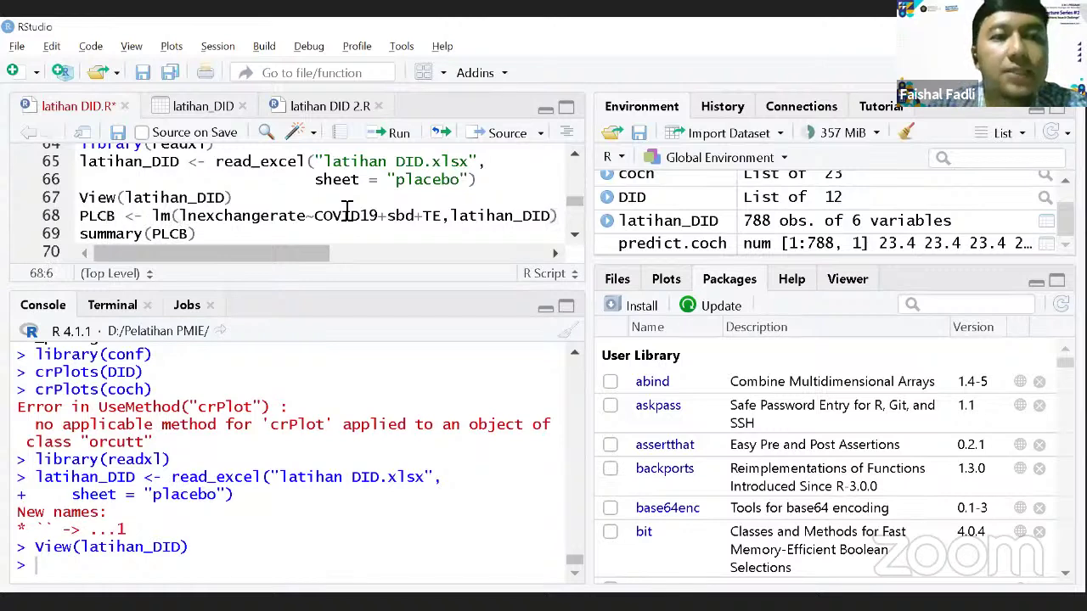
key("Right")
key("Right")
key("Right")
key("Right")
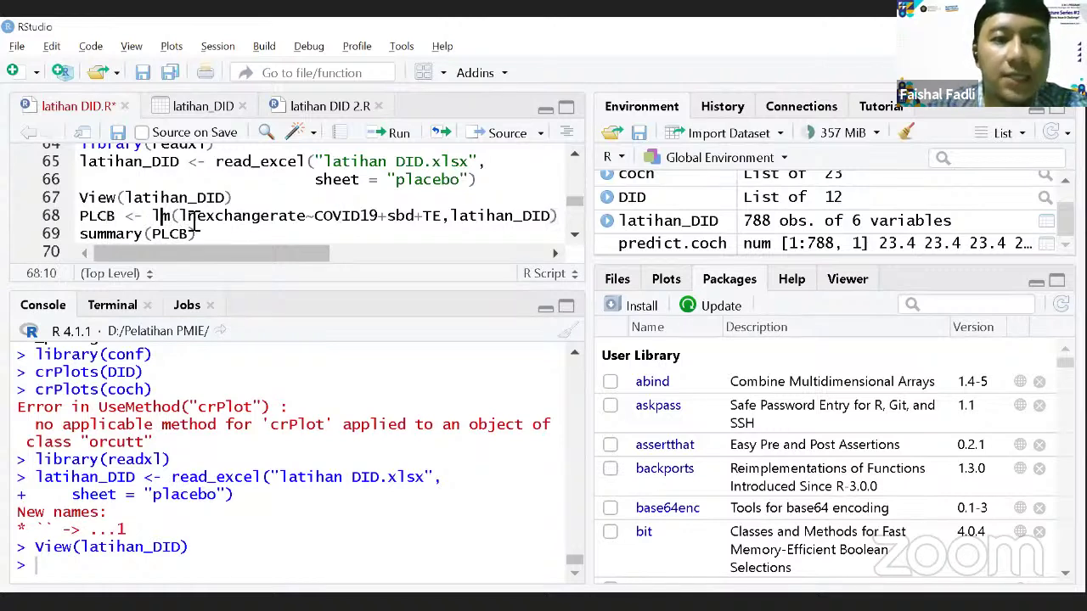
key("Right")
key("Right")
key("Right")
key("Right")
key("Right")
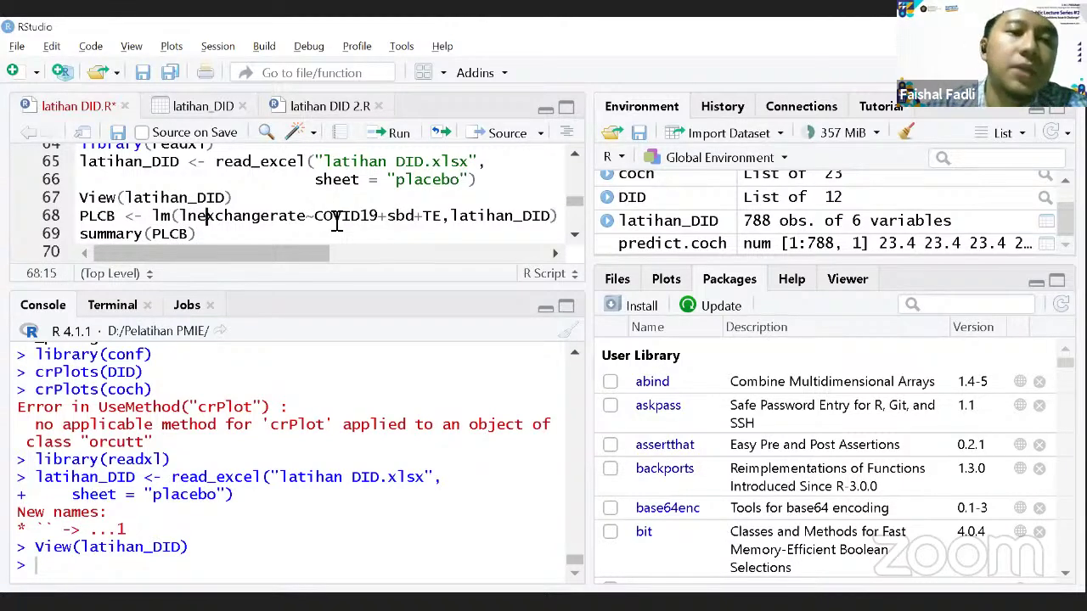
Examine the predictors COVID19, sbd and TE in the PLCB regression formula.
left_click(336, 219)
key("Right")
key("Right")
key("Right")
key("Right")
key("Right")
key("Right")
key("Right")
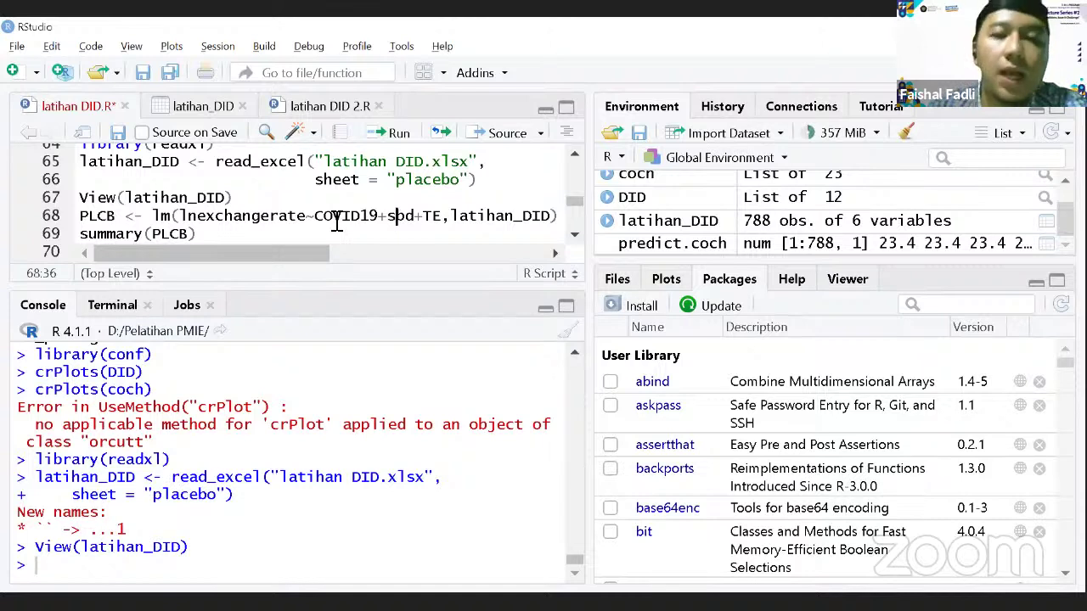
key("Delete")
type("b")
key("Right")
key("Right")
key("Right")
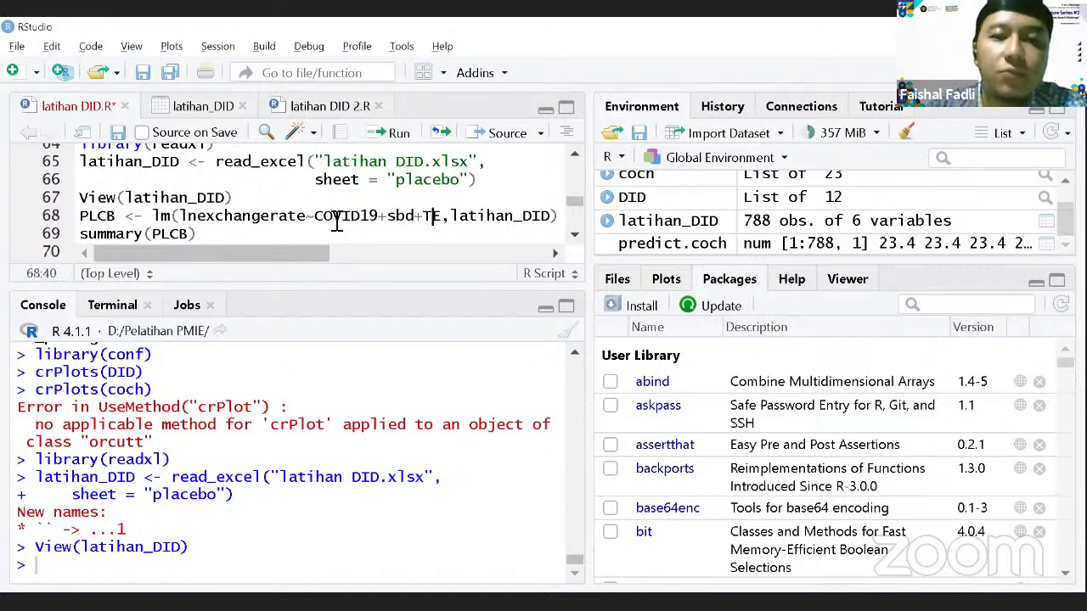
Run the PLCB placebo regression line and its summary, and highlight the TE coefficient's estimate in the console output.
left_click(477, 217)
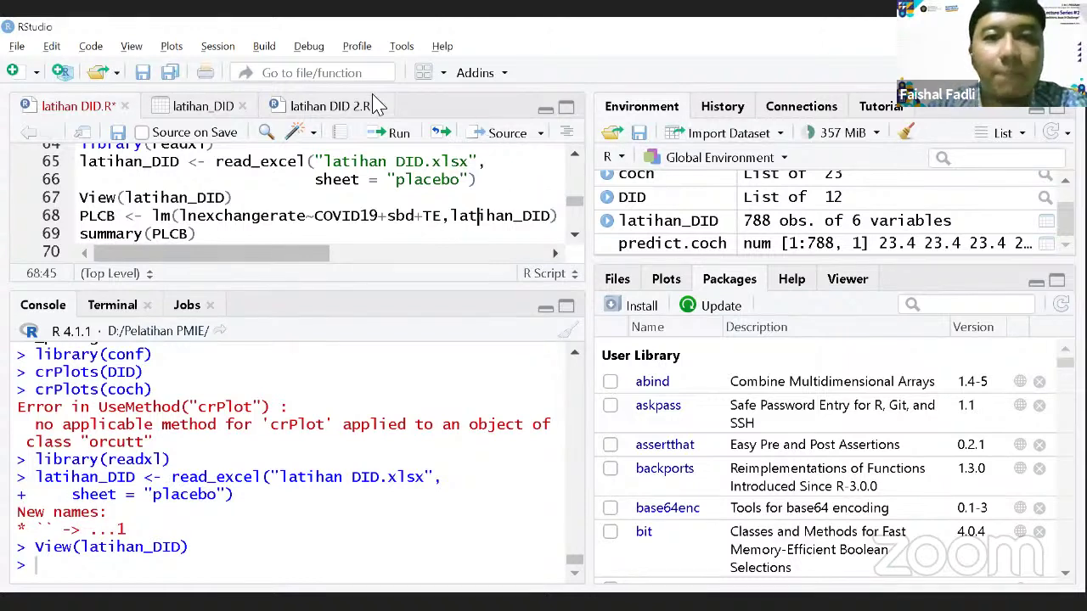
left_click(396, 133)
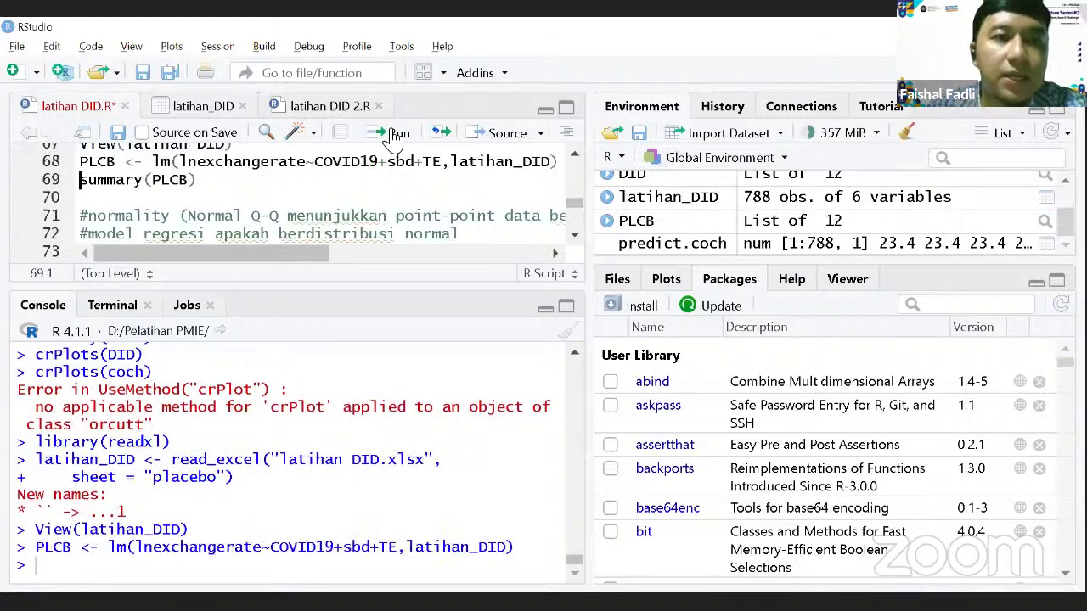
left_click(395, 133)
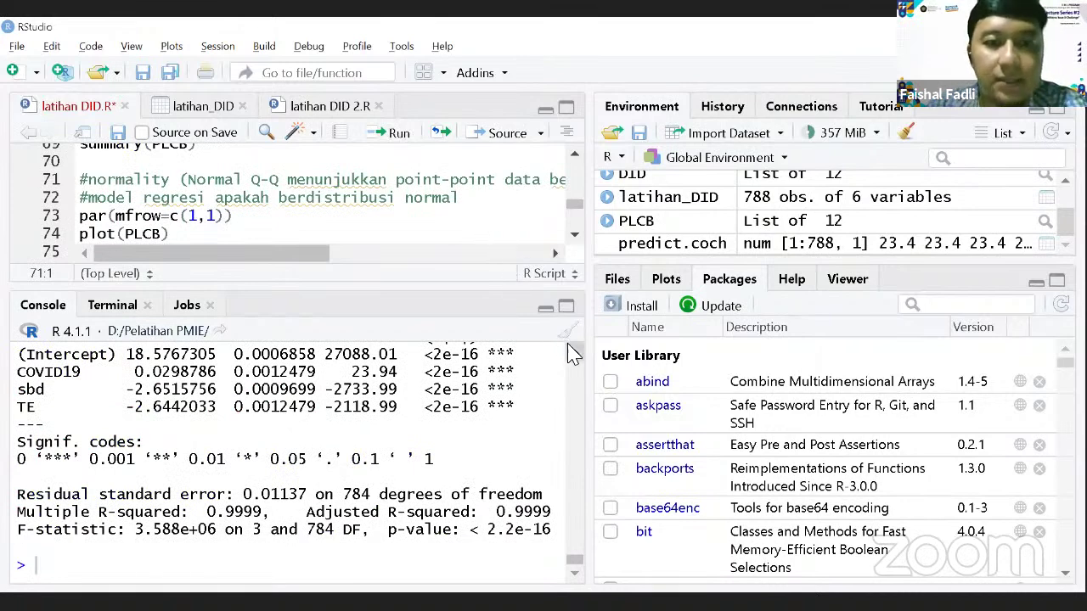
scroll(571, 352, "up", 1)
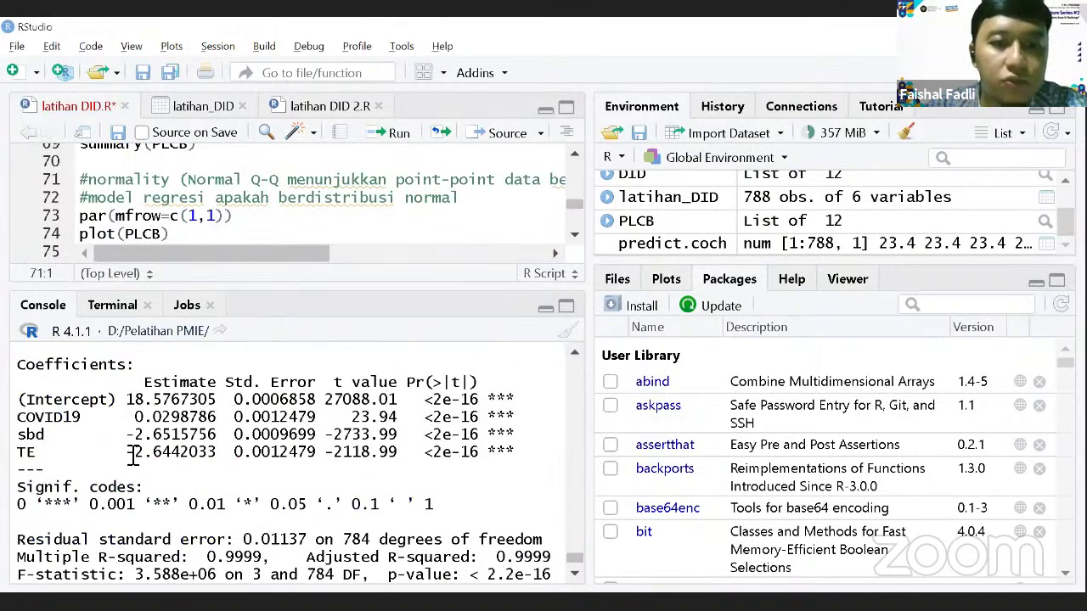
left_click_drag(128, 453, 219, 456)
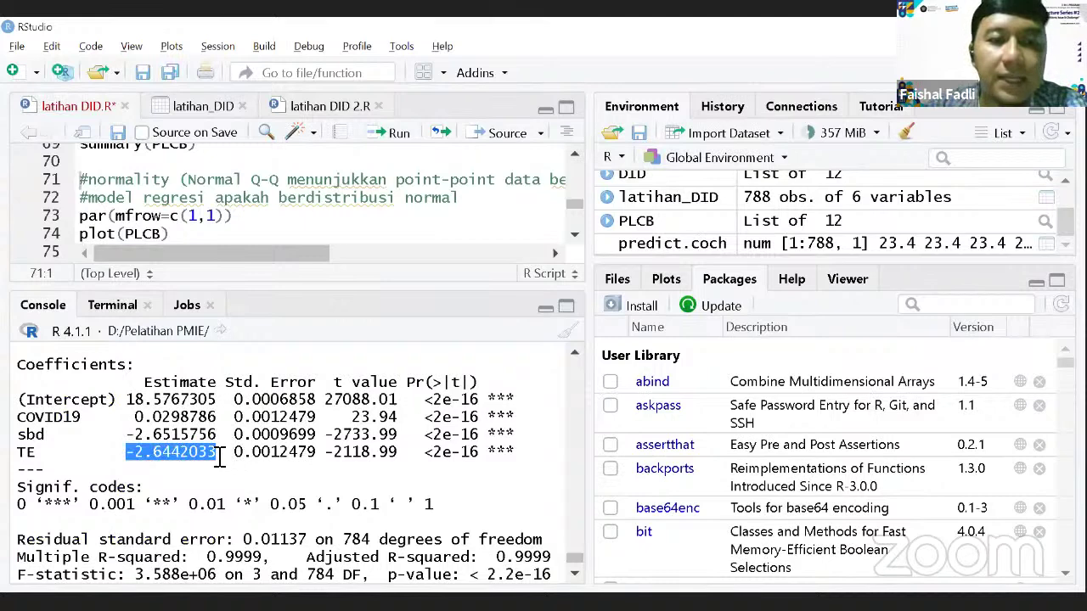